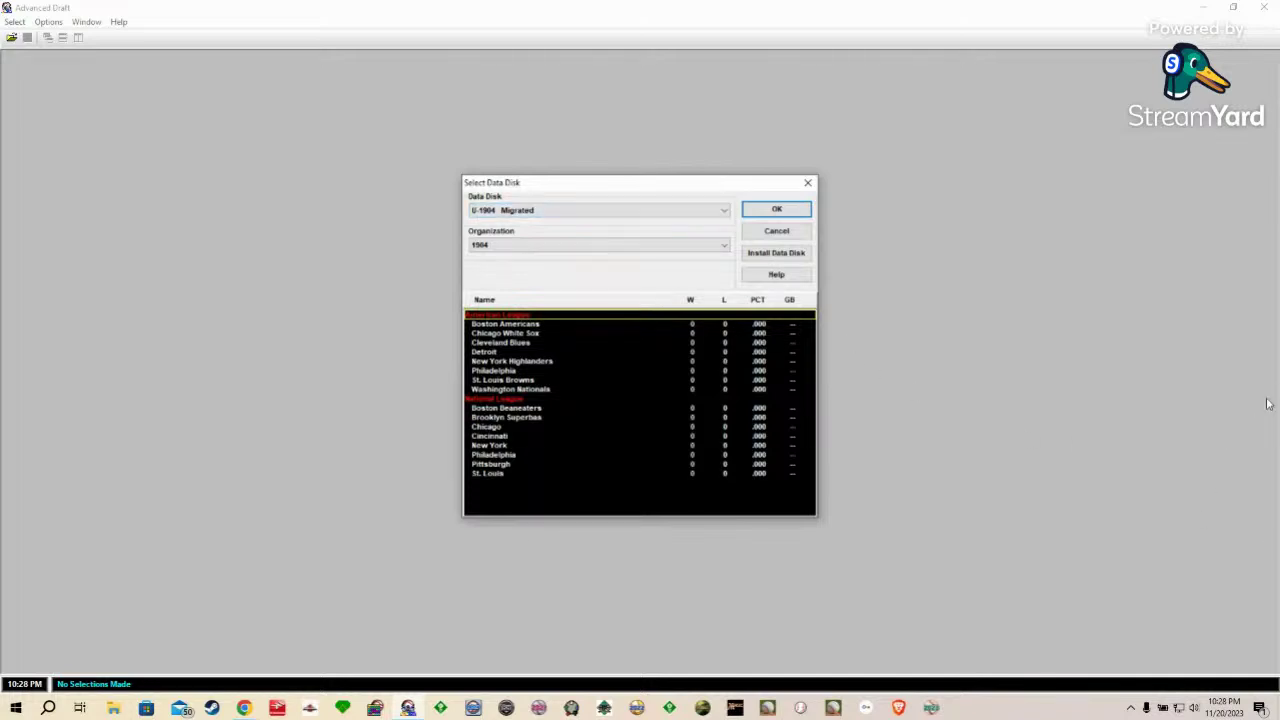
Step: Select the U-1929 Migrated data disk and its 1929 Replay organization
click(725, 211)
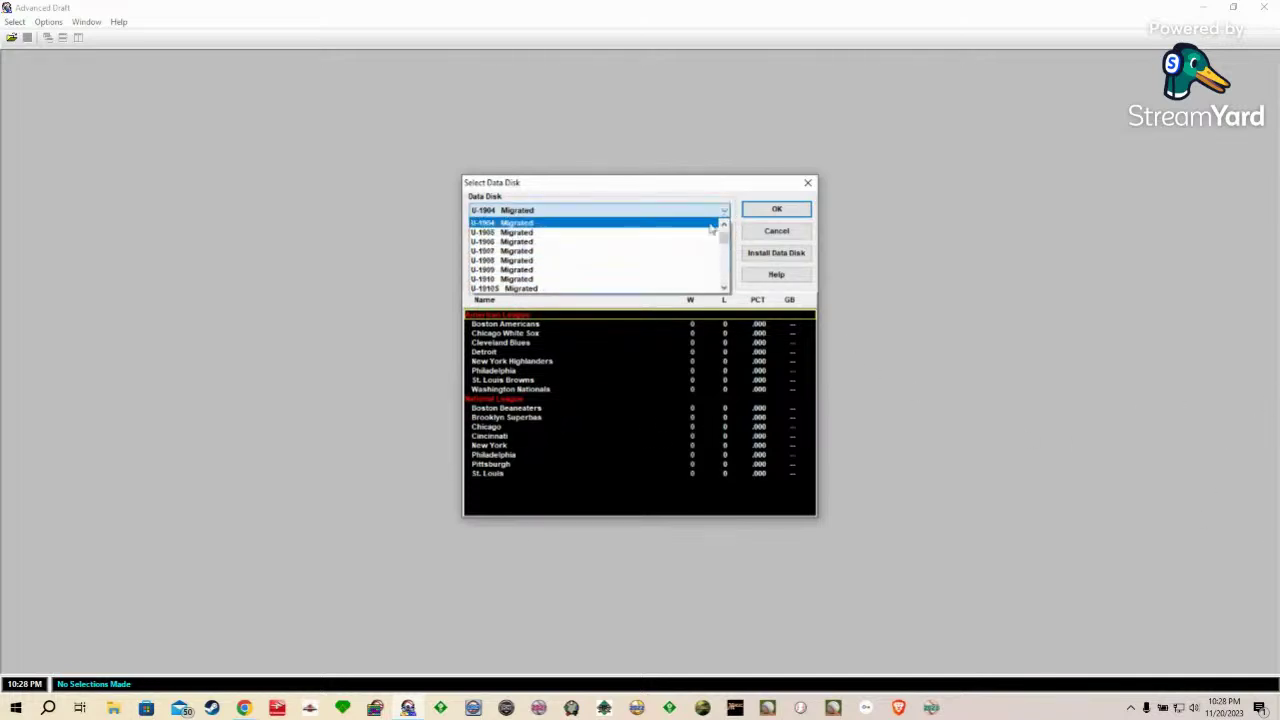
scroll(658, 252, up, 3)
scroll(658, 253, down, 5)
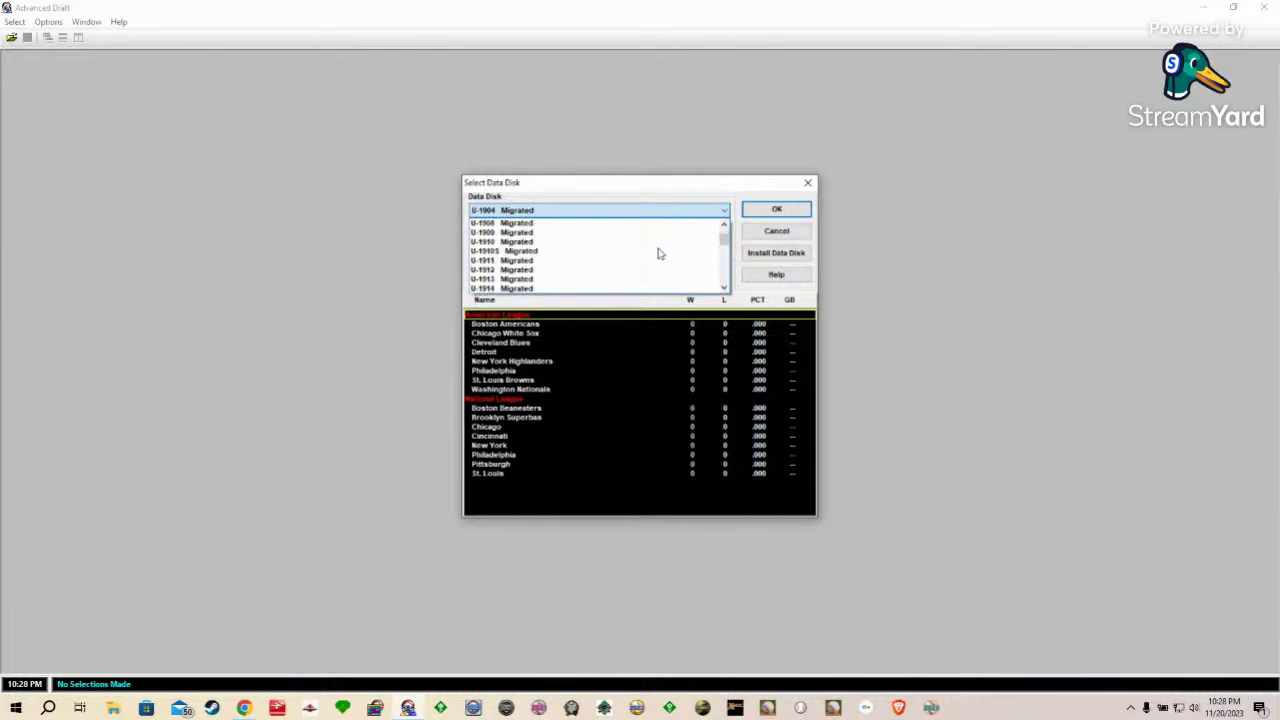
scroll(658, 253, down, 3)
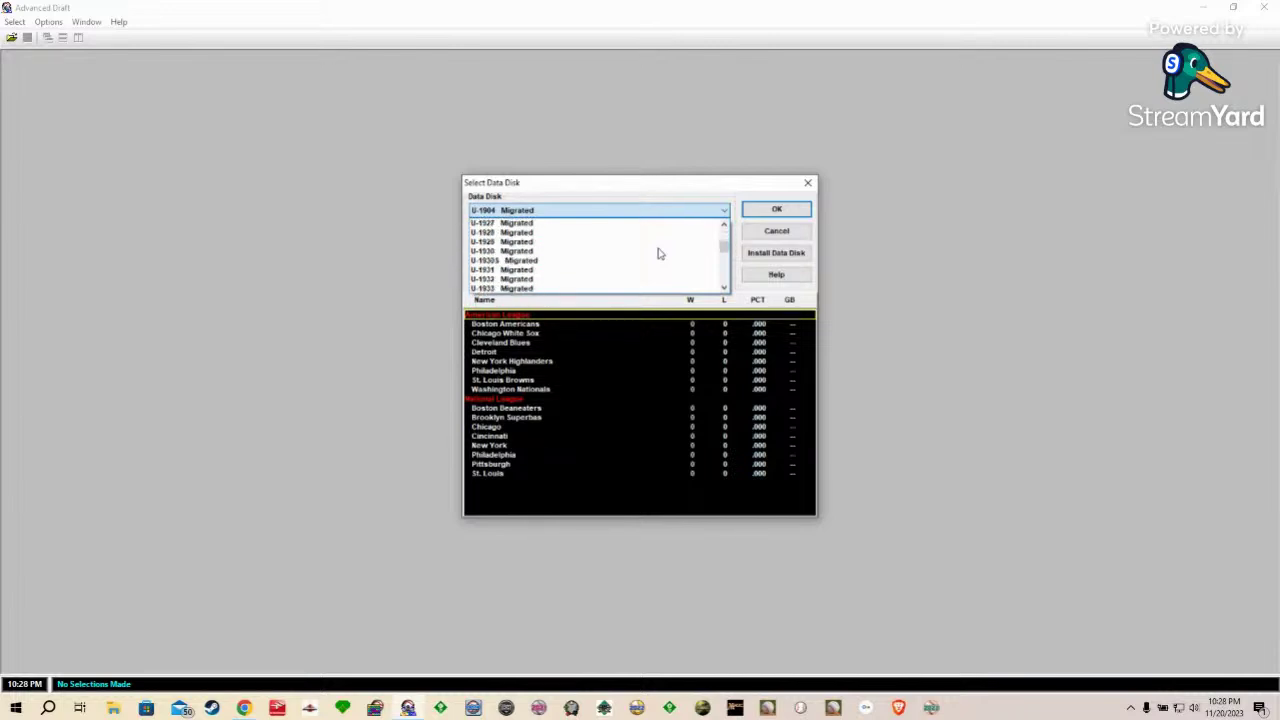
click(541, 242)
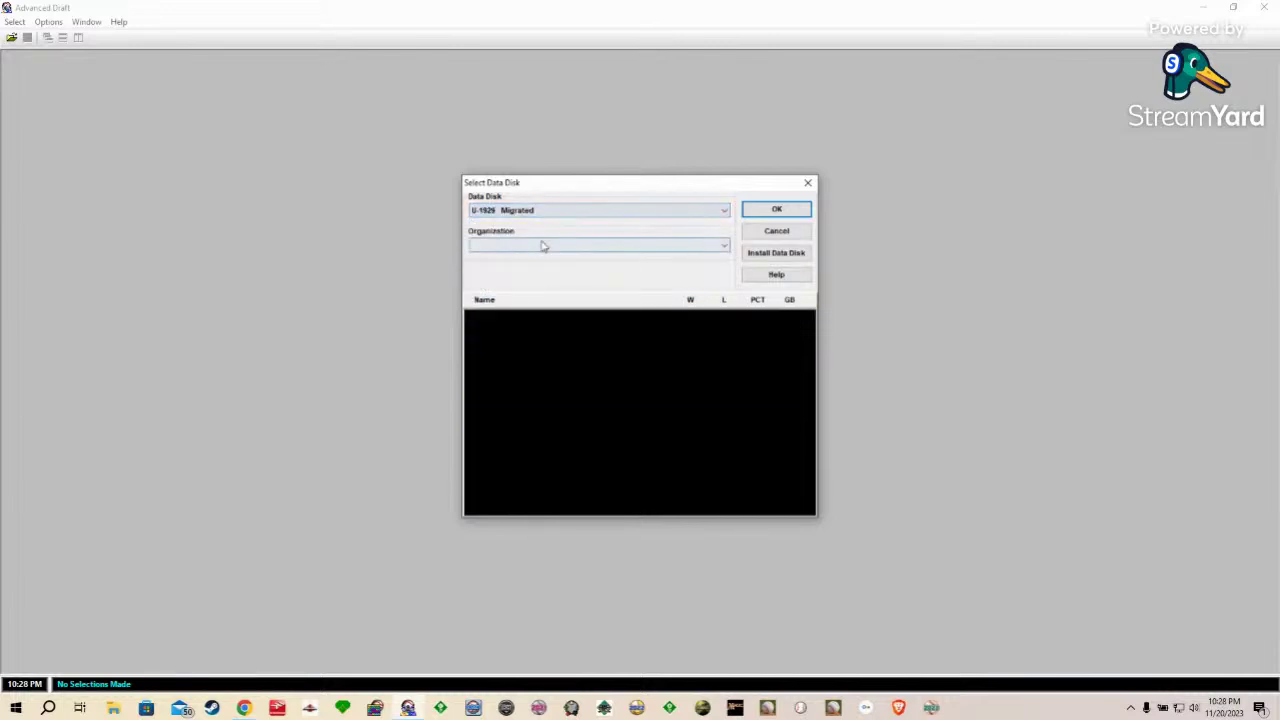
click(541, 246)
click(531, 260)
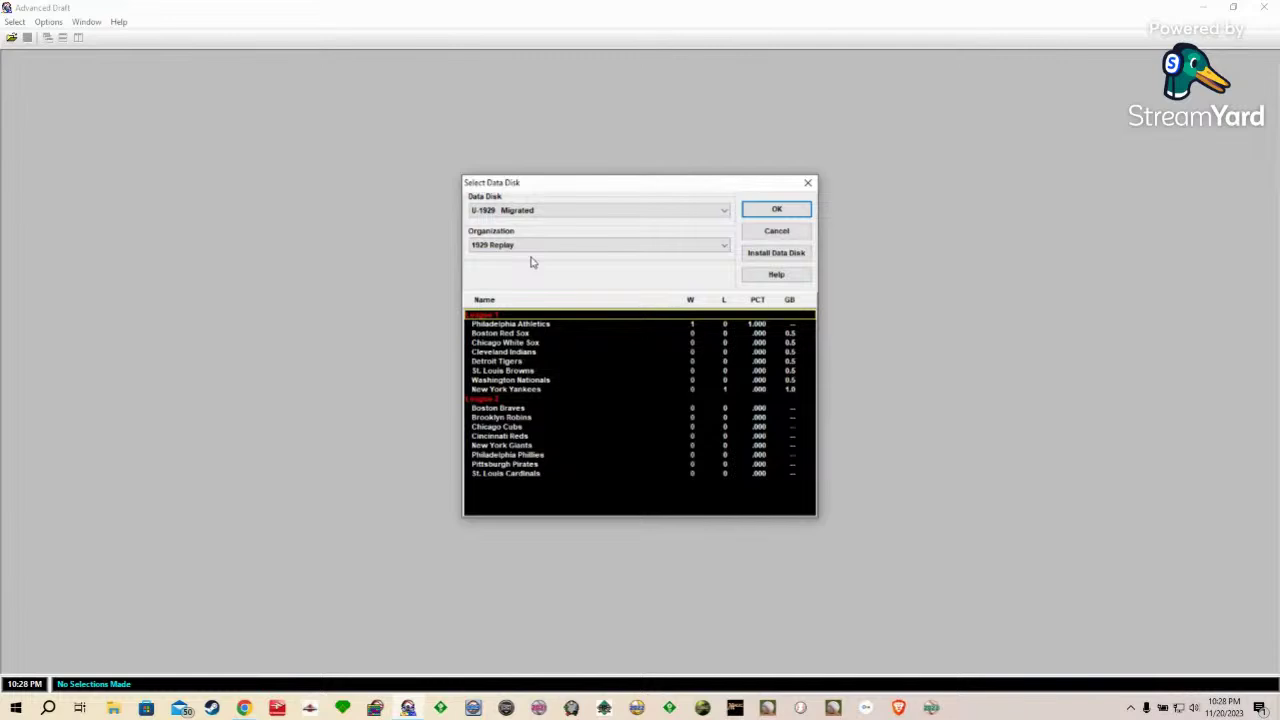
Step: Switch the selection to the U-1930S Migrated data disk and its 1930s organization
click(563, 213)
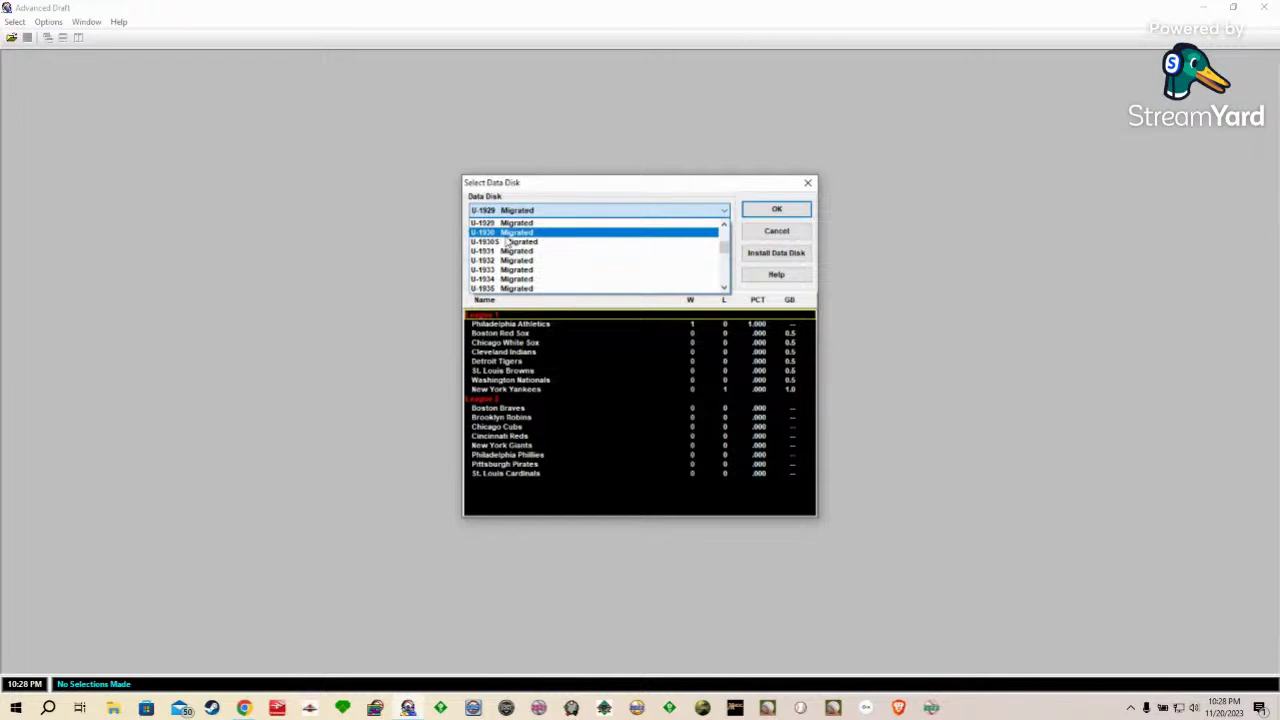
click(505, 242)
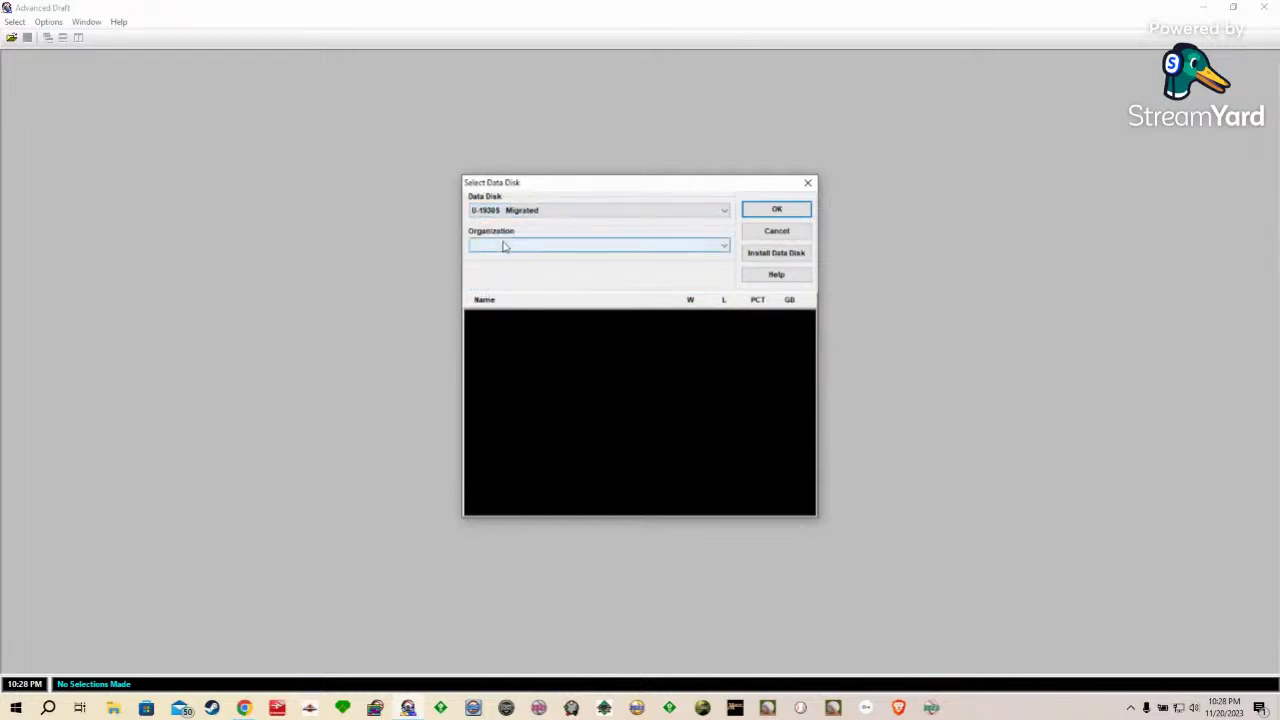
click(505, 246)
click(499, 257)
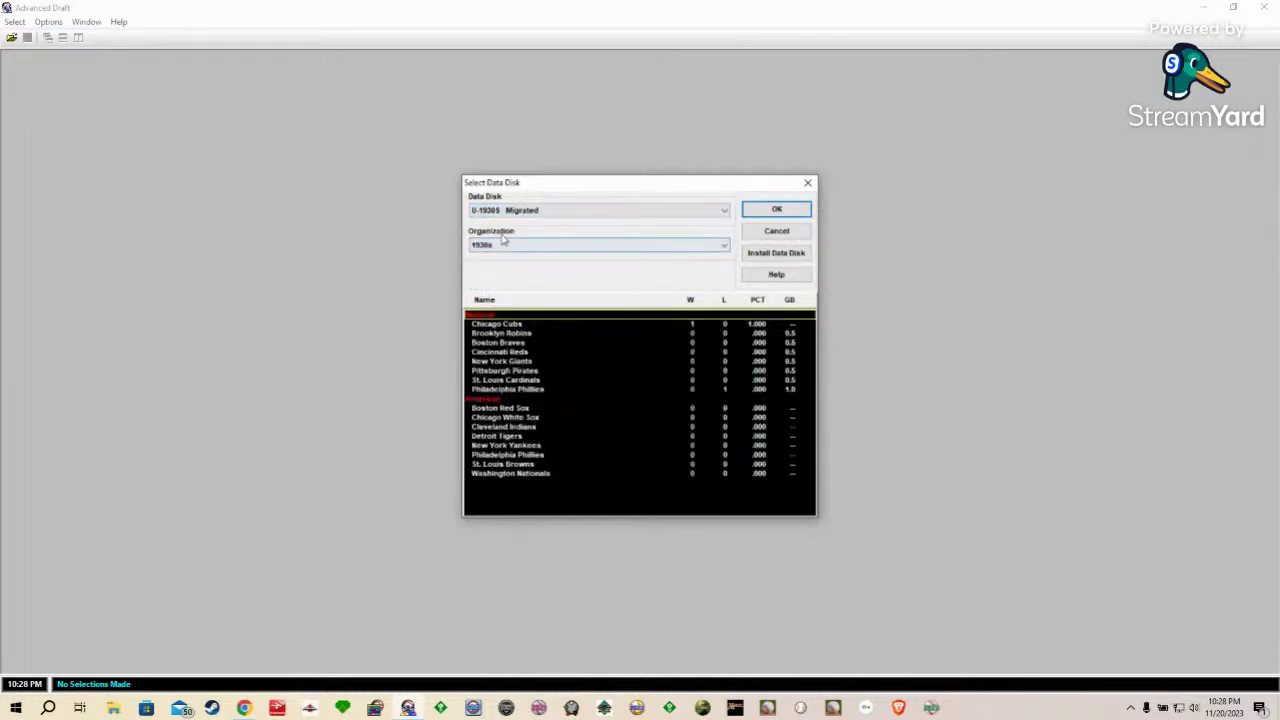
Step: Load the U-1930 Migrated data disk with the 1930 organization and open that organization's team list
click(507, 210)
scroll(504, 250, up, 3)
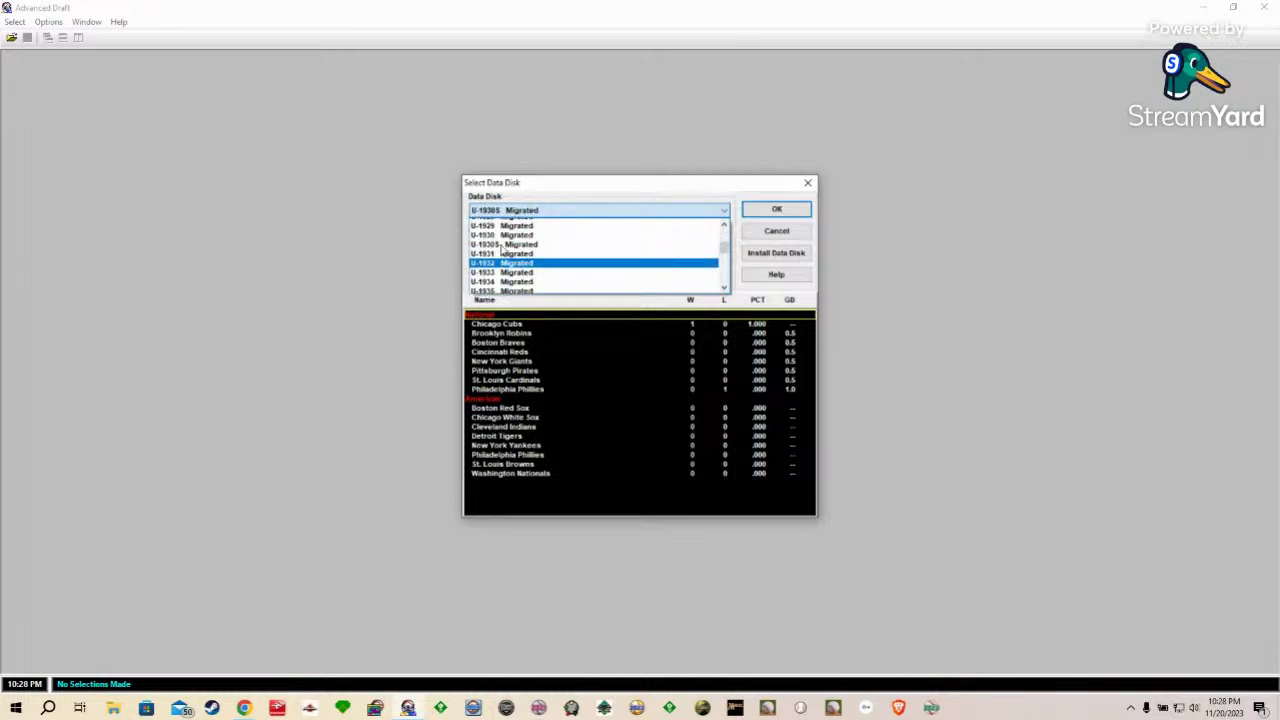
click(510, 243)
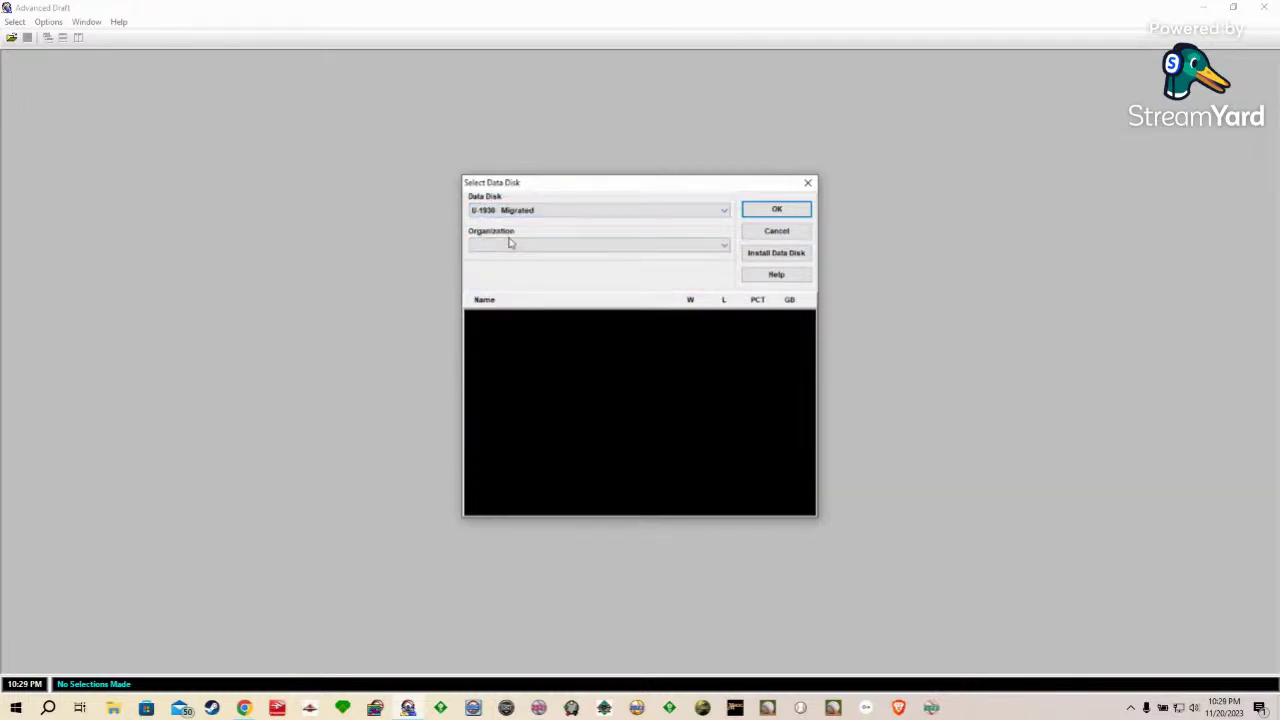
click(509, 243)
click(501, 262)
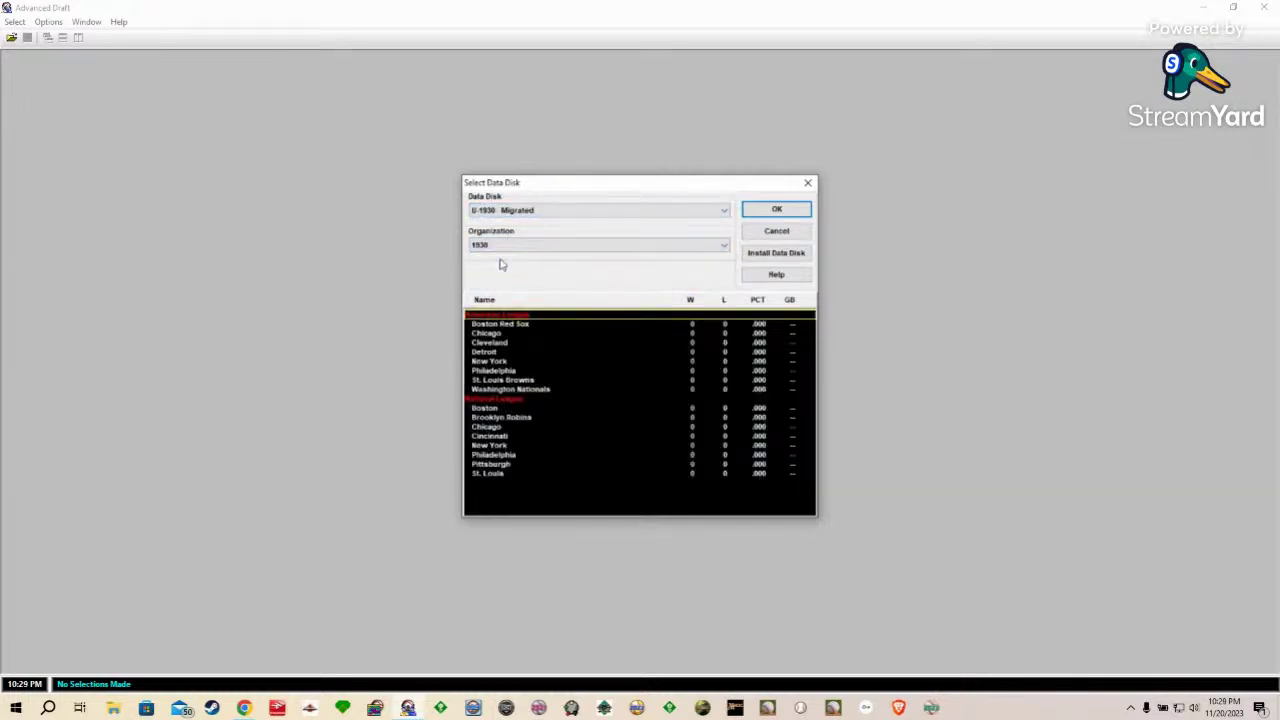
click(757, 212)
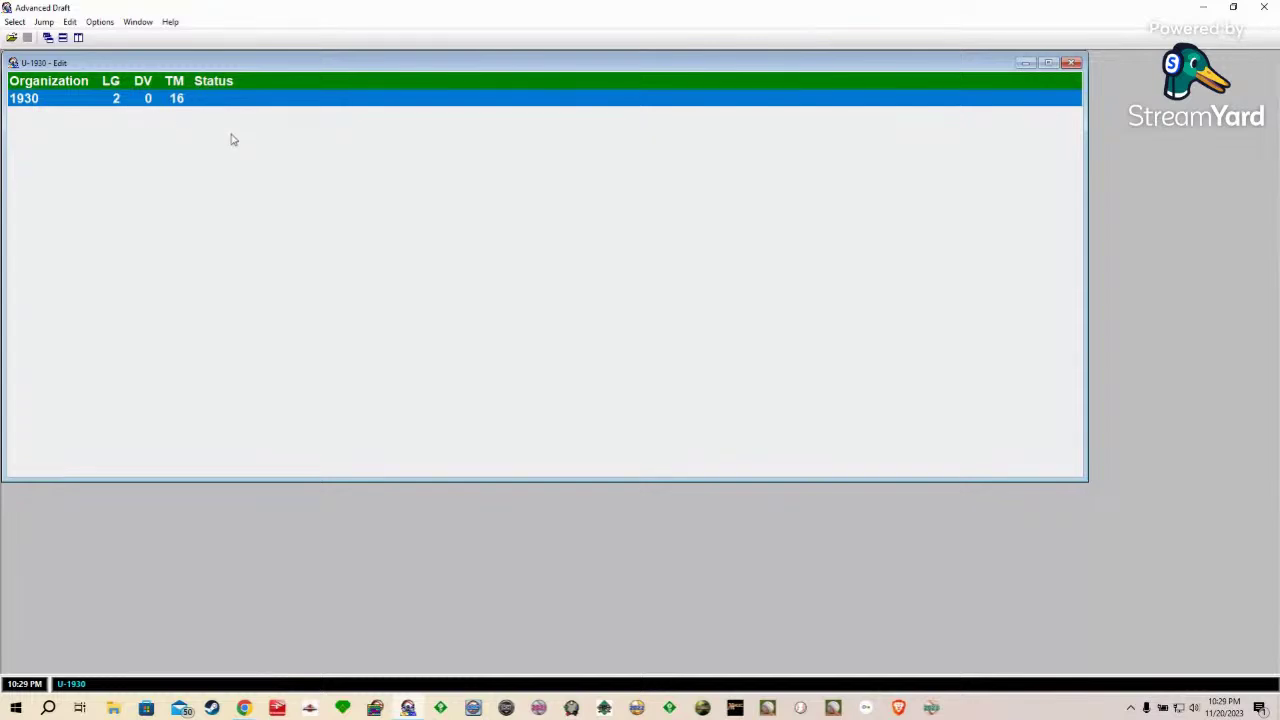
double_click(20, 100)
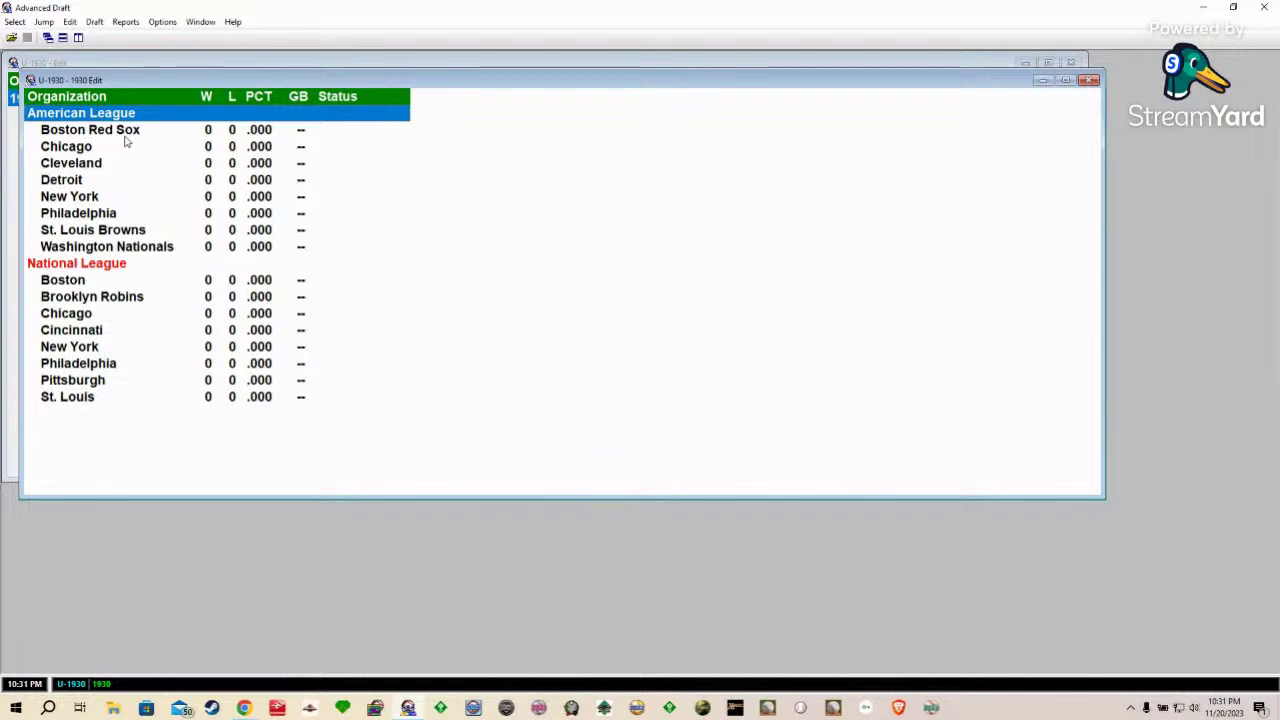
click(92, 149)
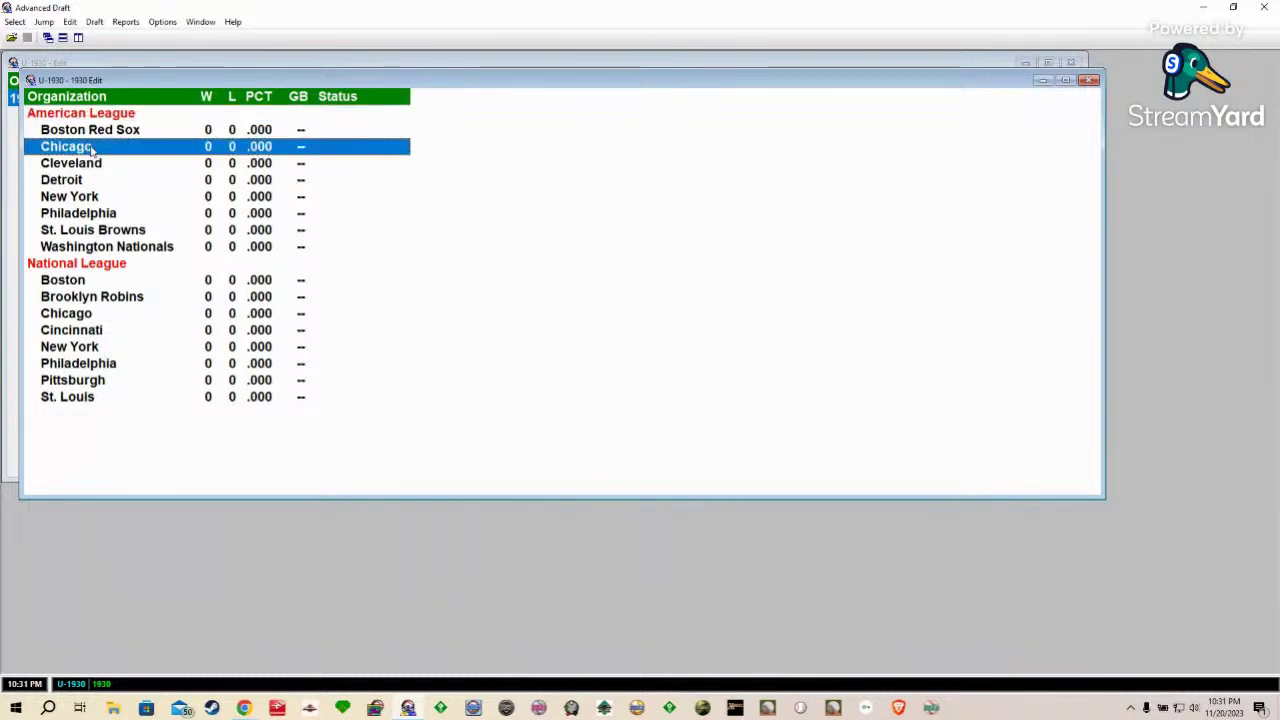
key(Down)
key(Down)
key(Down)
key(Down)
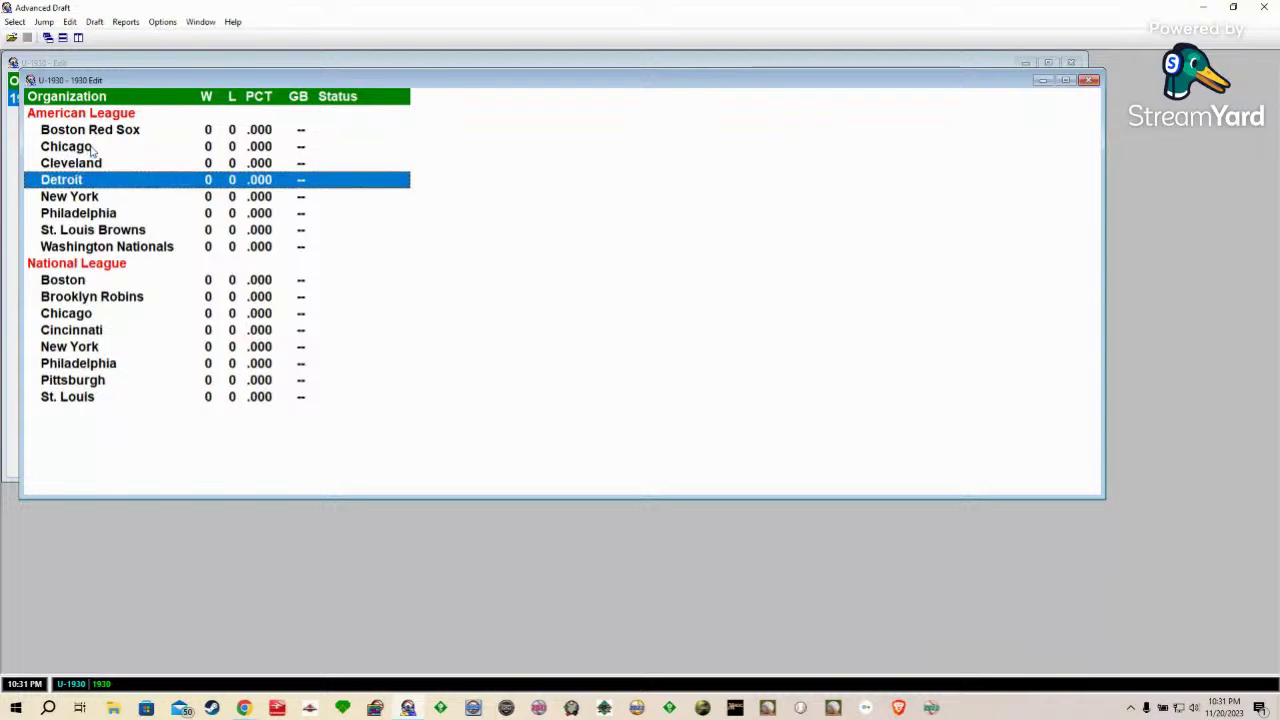
key(Up)
key(Up)
key(Up)
key(Up)
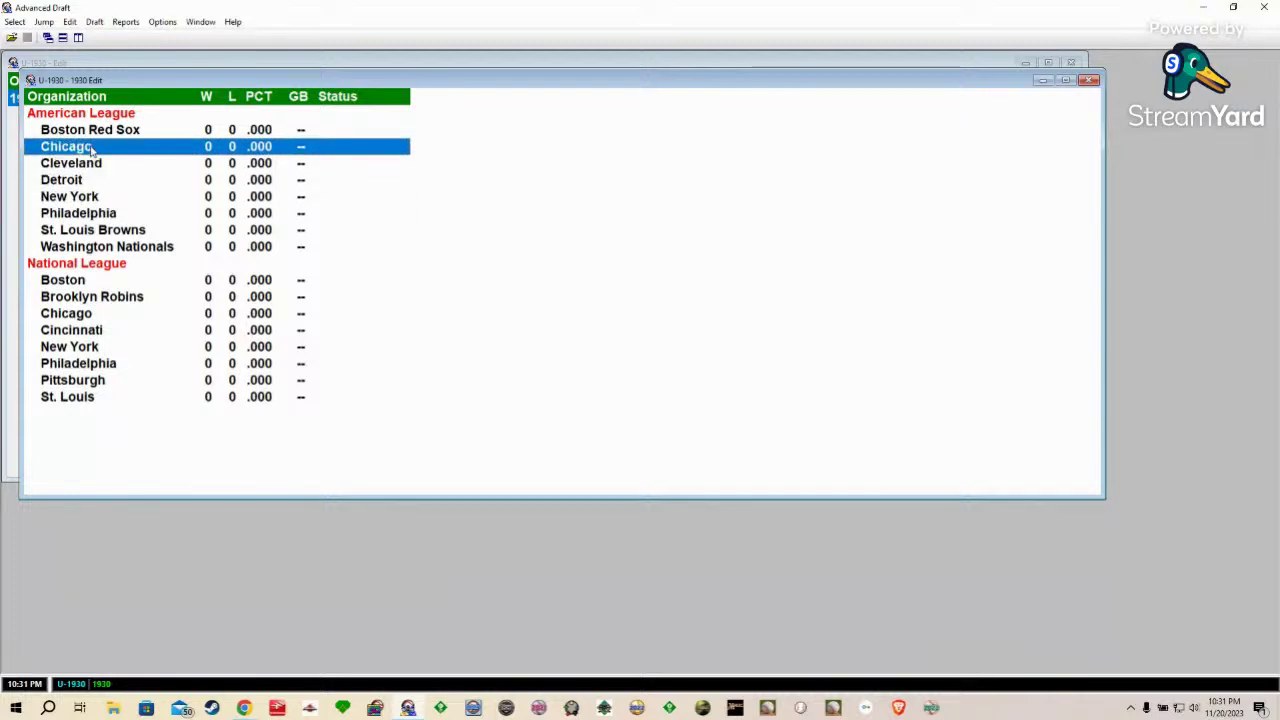
key(Down)
key(Down)
key(Down)
key(Down)
key(Down)
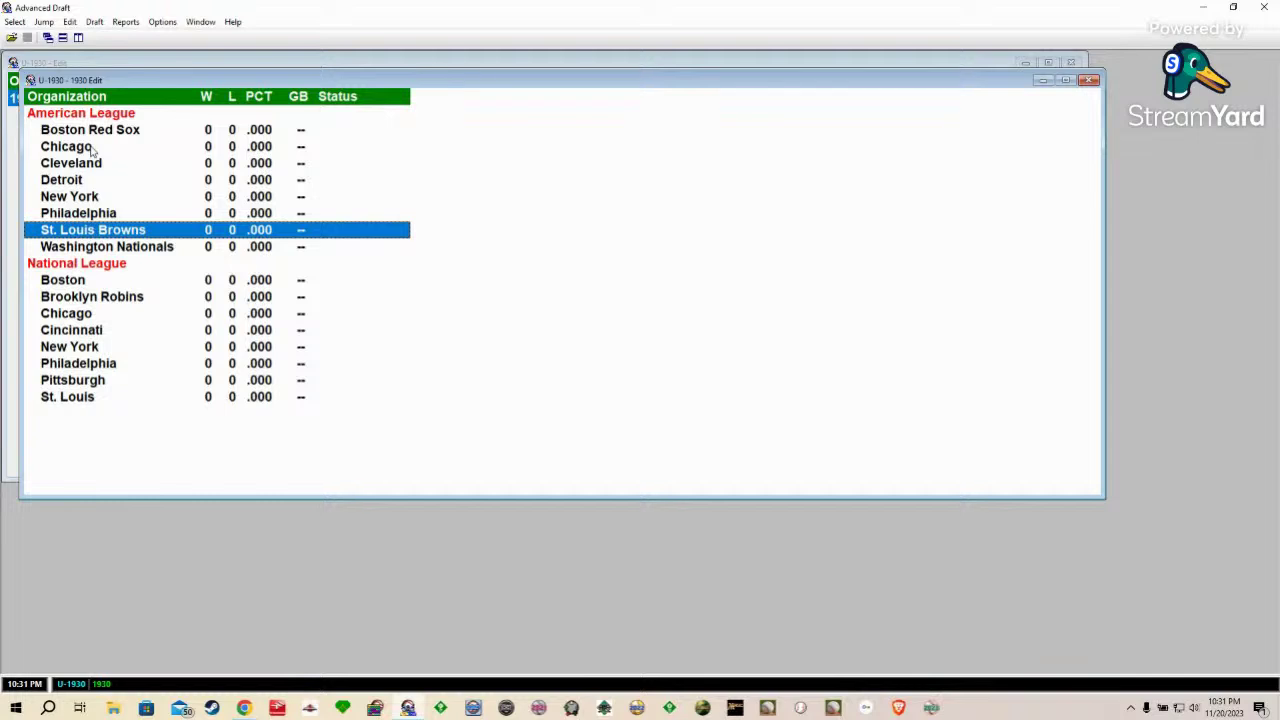
key(Up)
key(Up)
key(Up)
key(Up)
key(Up)
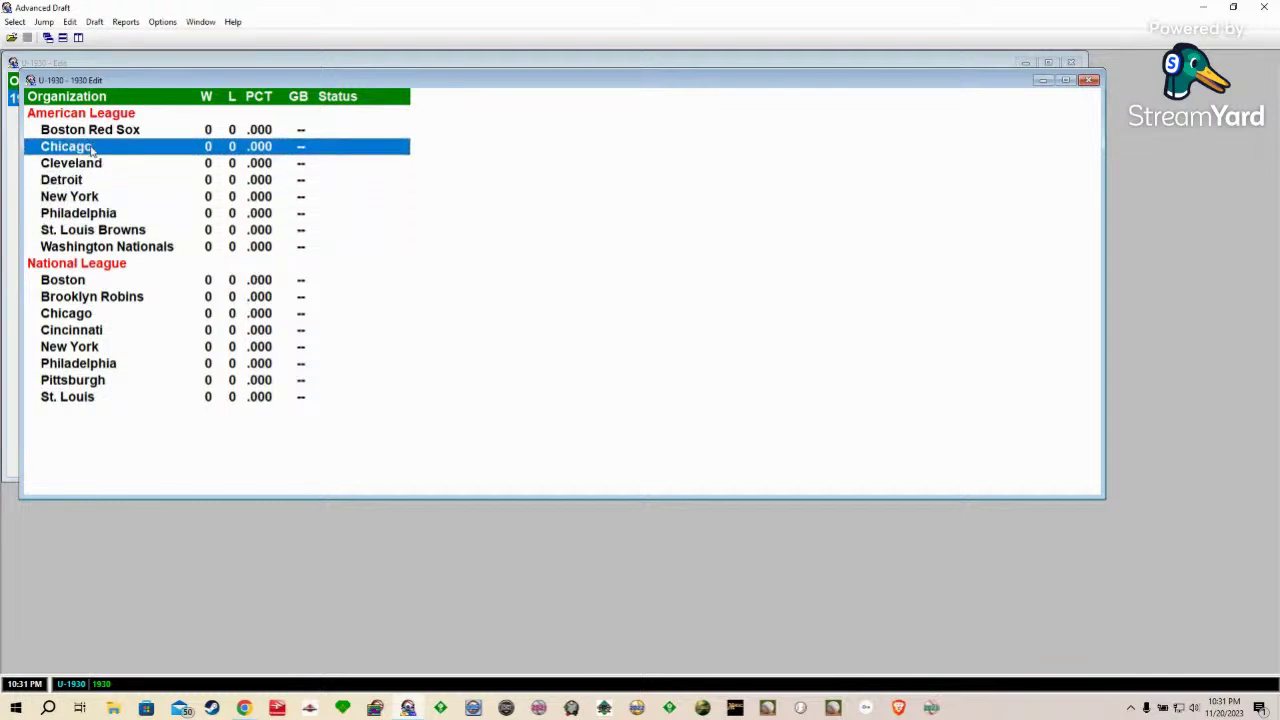
Step: Give the American League Chicago team the name White Sox and edit its initials to end in A
double_click(91, 147)
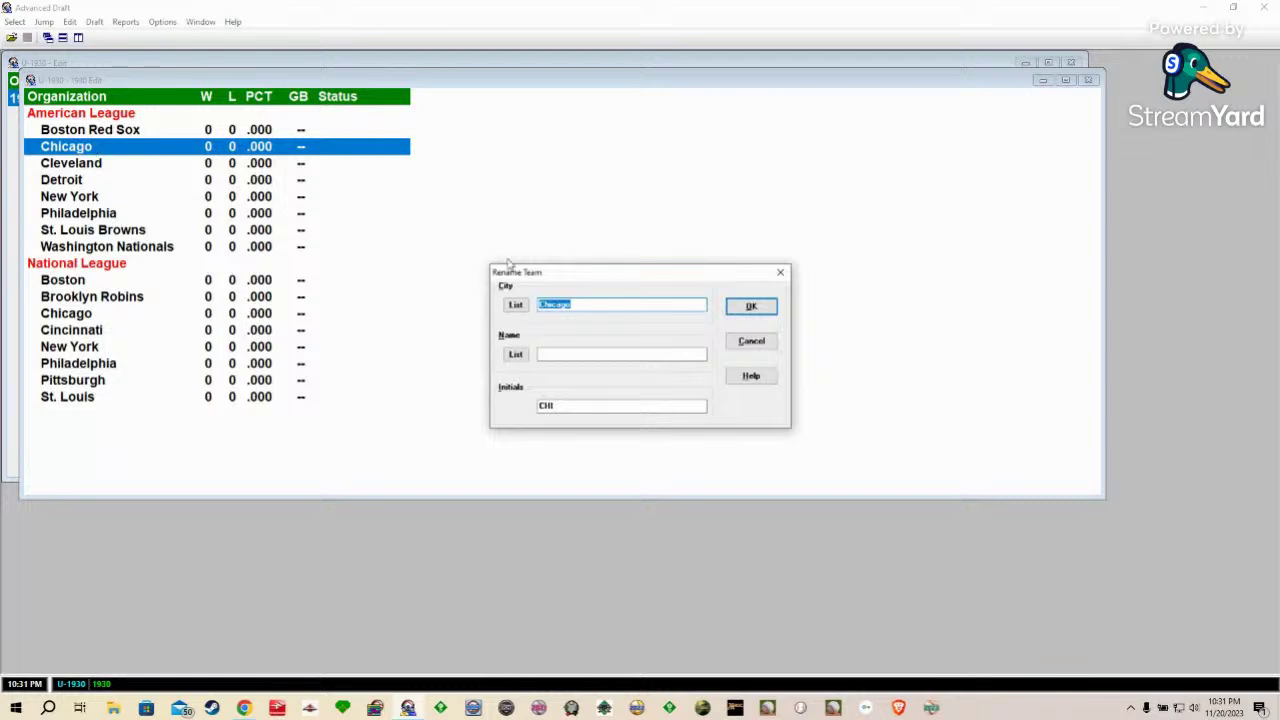
click(571, 355)
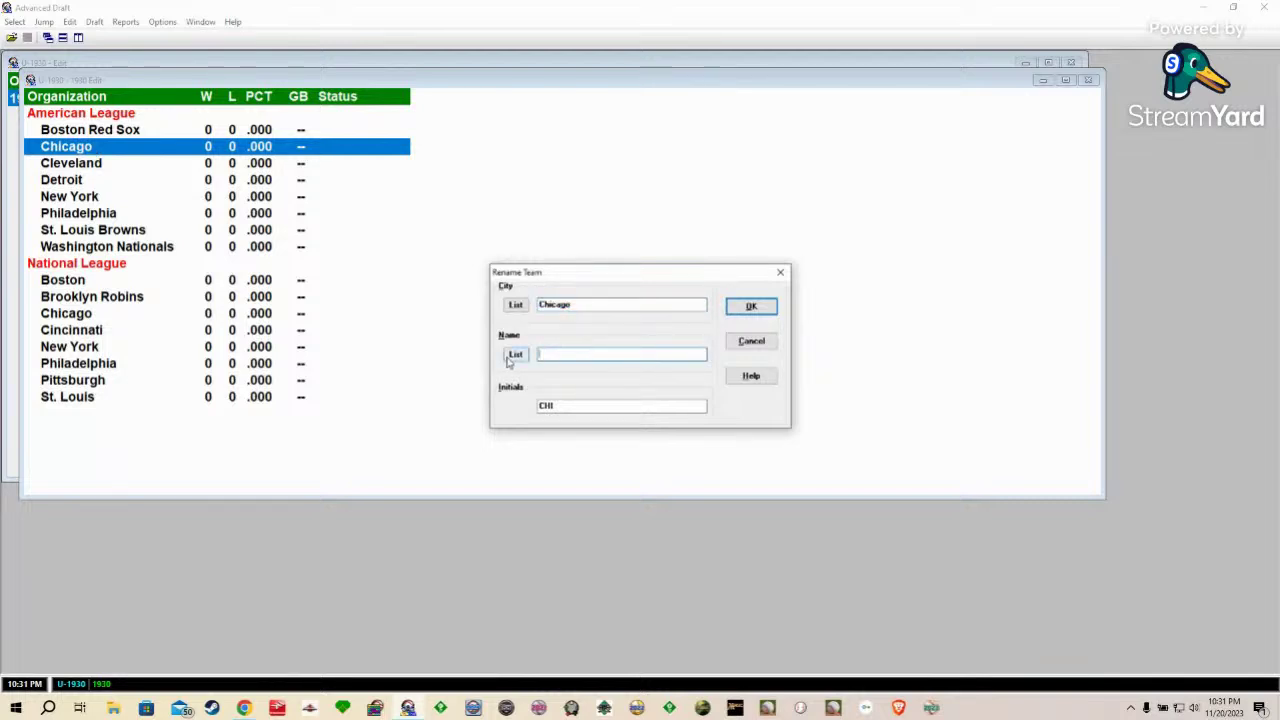
text(White Sox)
click(573, 409)
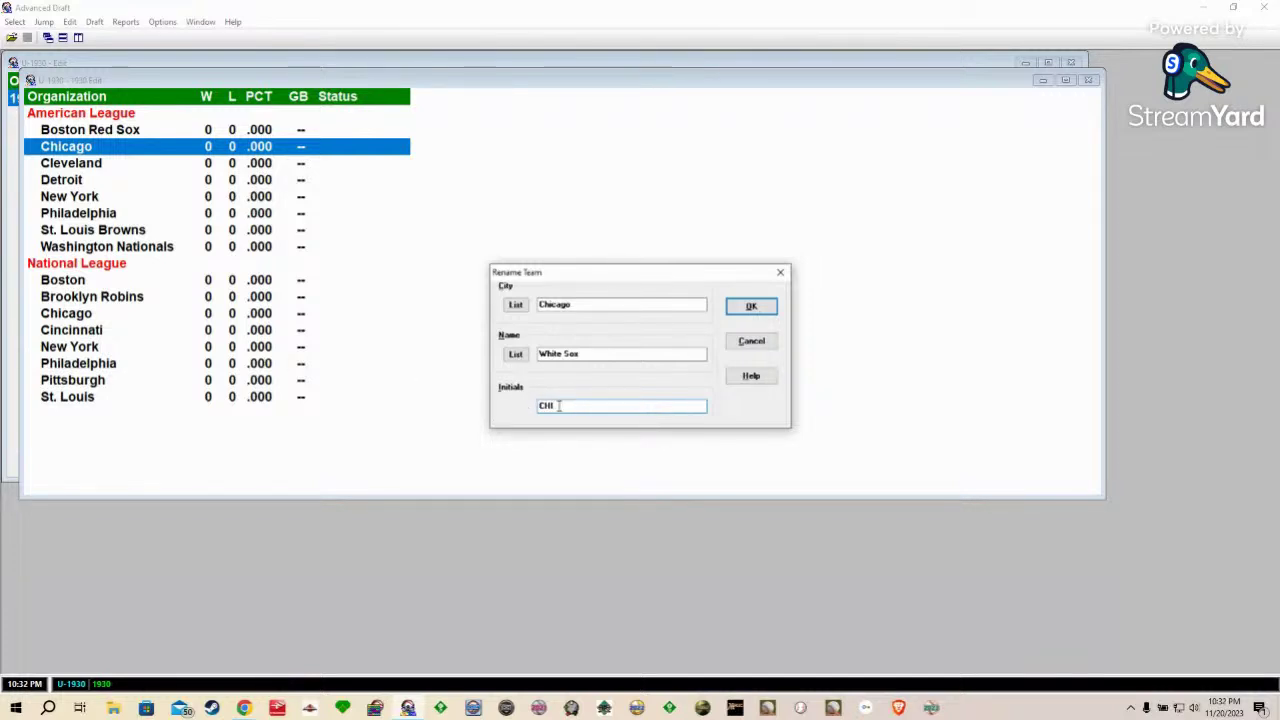
text(A)
click(748, 306)
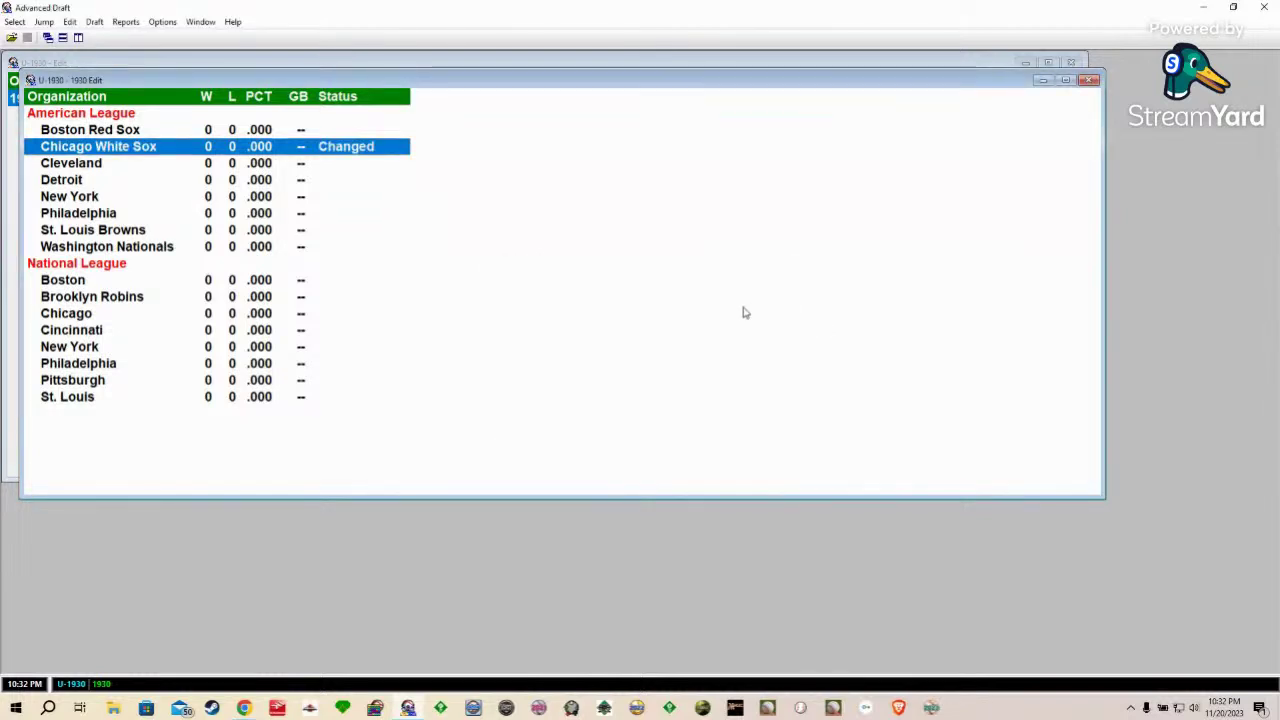
Step: Give the American League Cleveland team the name Indians
key(Down)
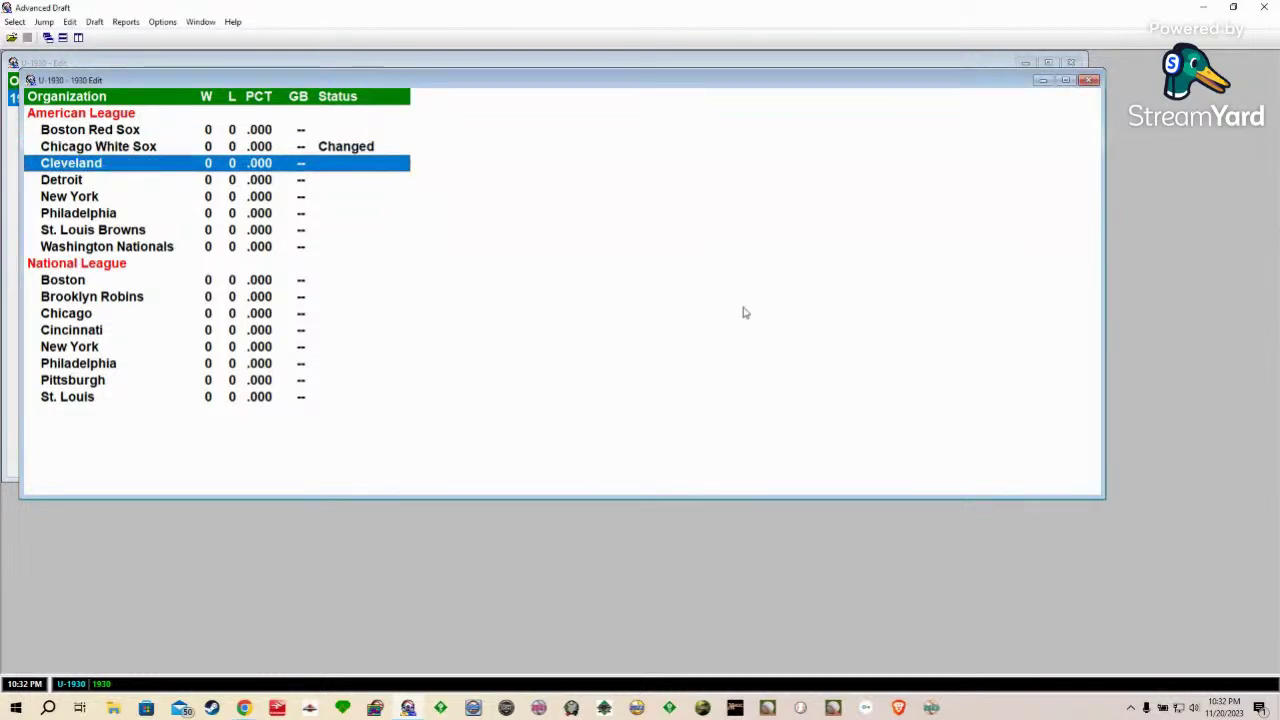
key(Return)
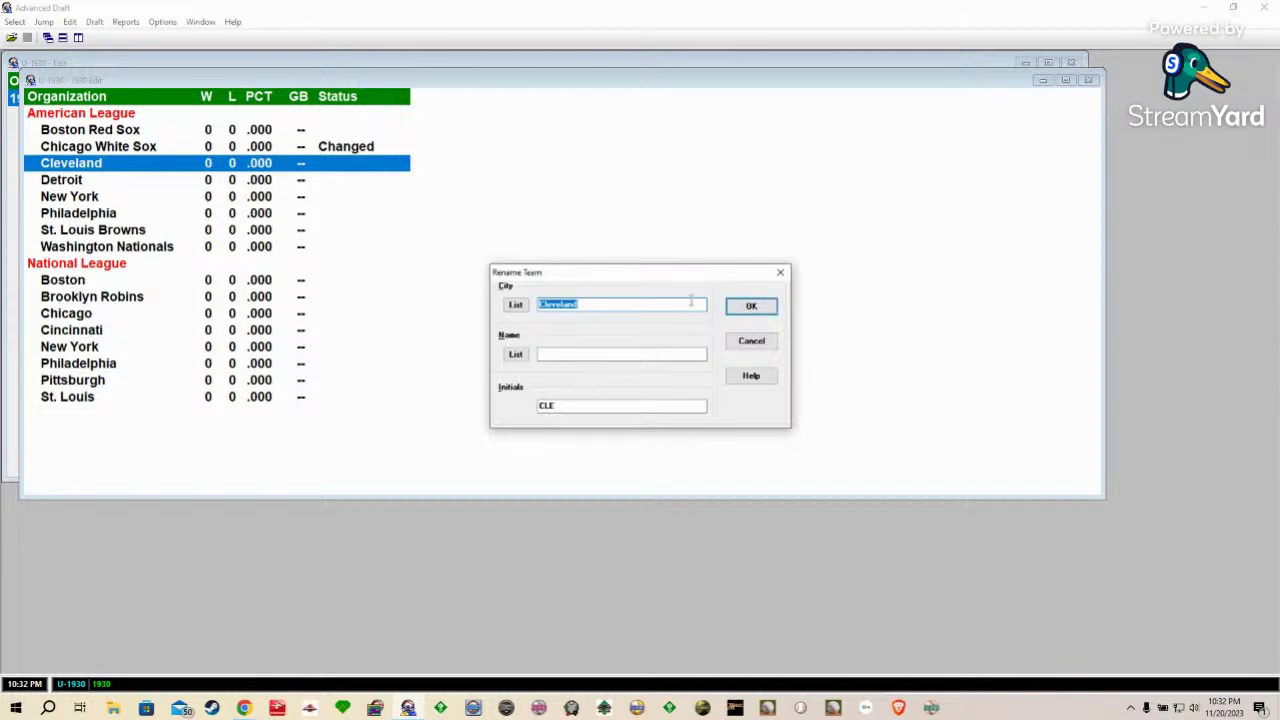
click(562, 353)
text(Indians)
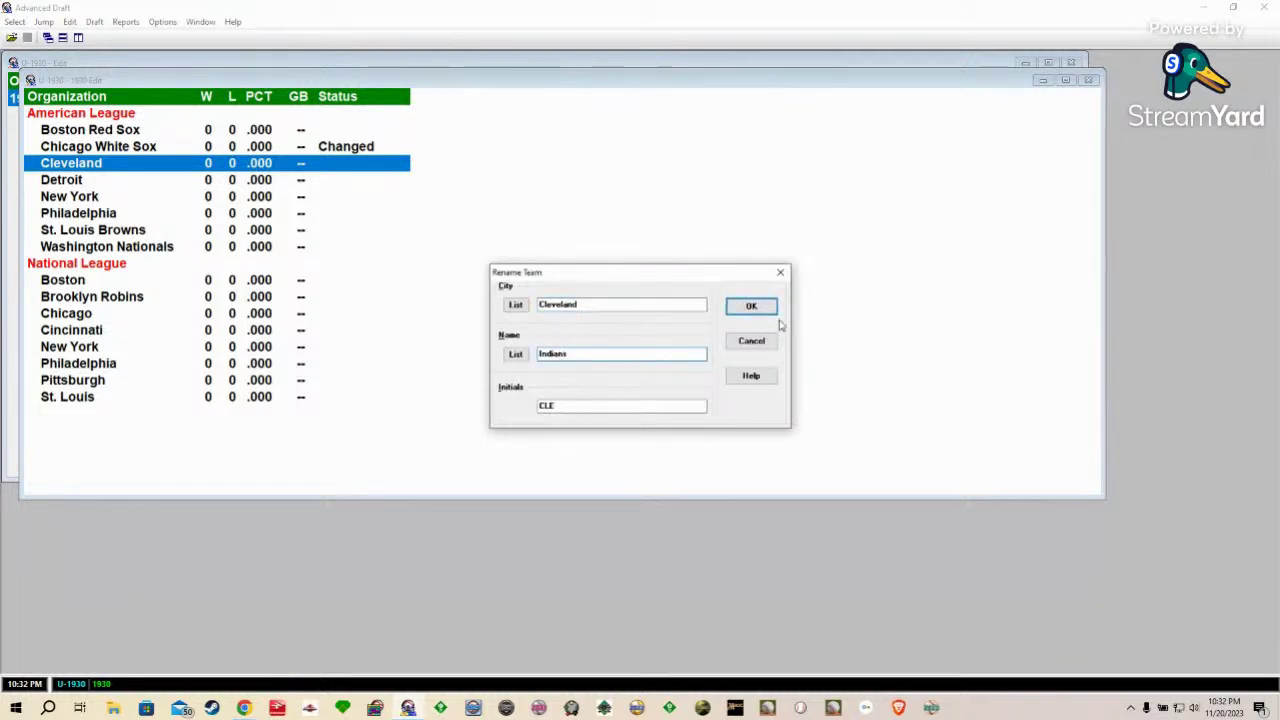
click(750, 306)
Step: Give the American League Detroit team the name Tigers
key(Down)
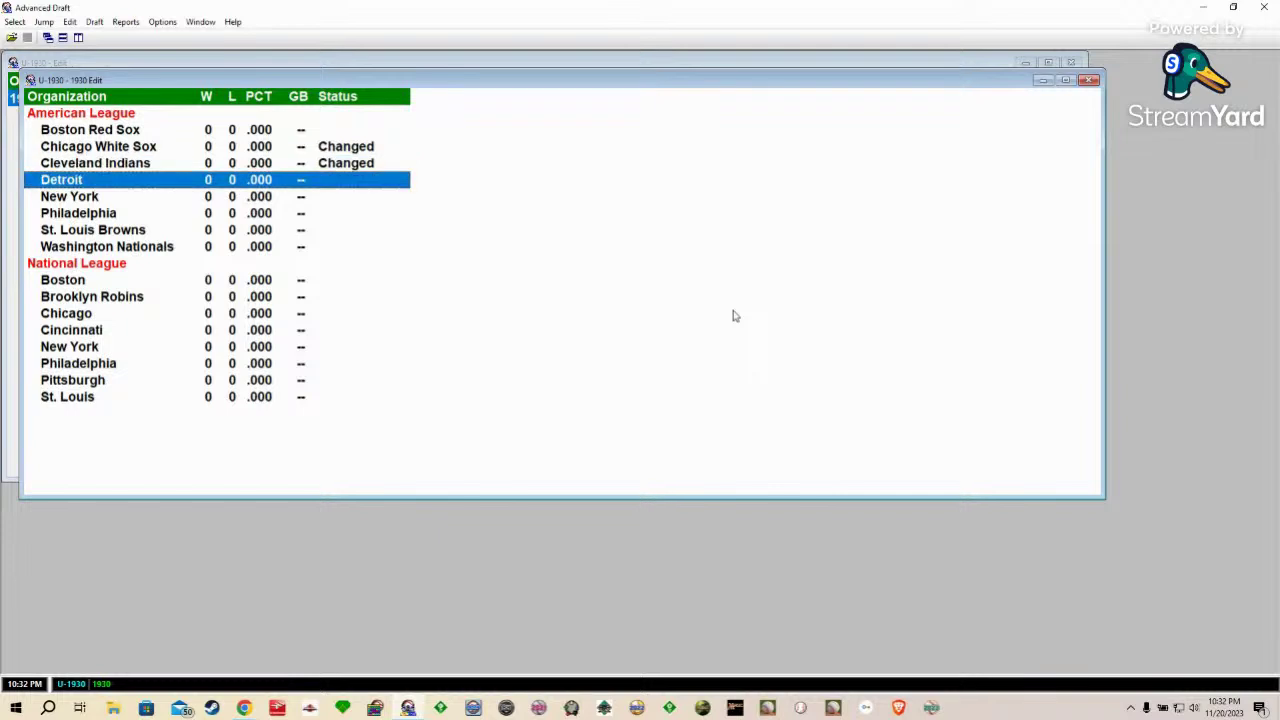
key(Return)
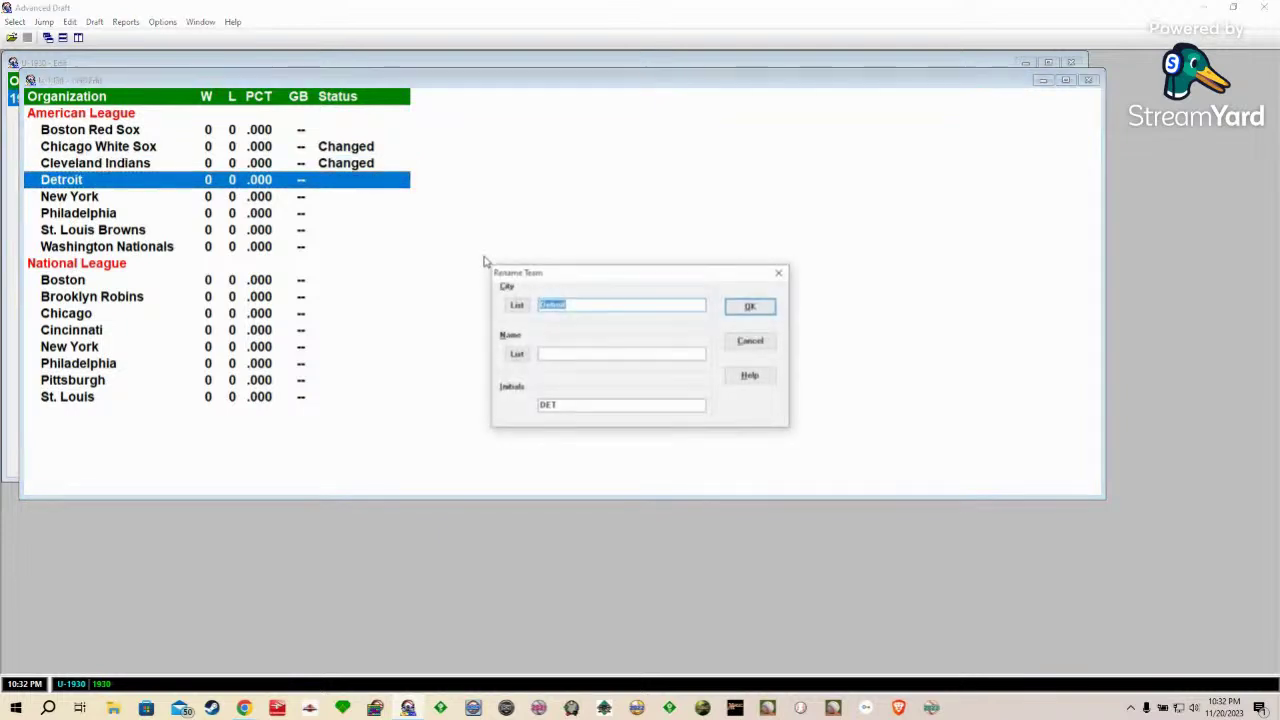
click(559, 356)
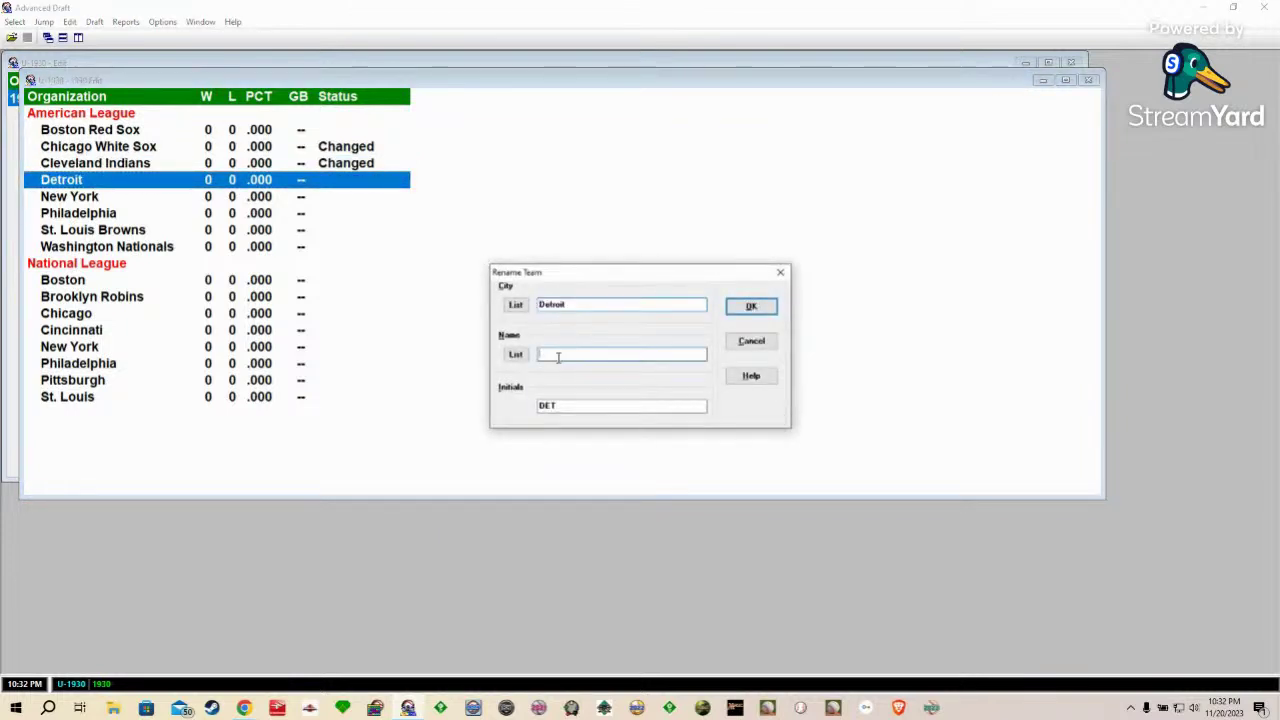
text(Tigers)
click(751, 306)
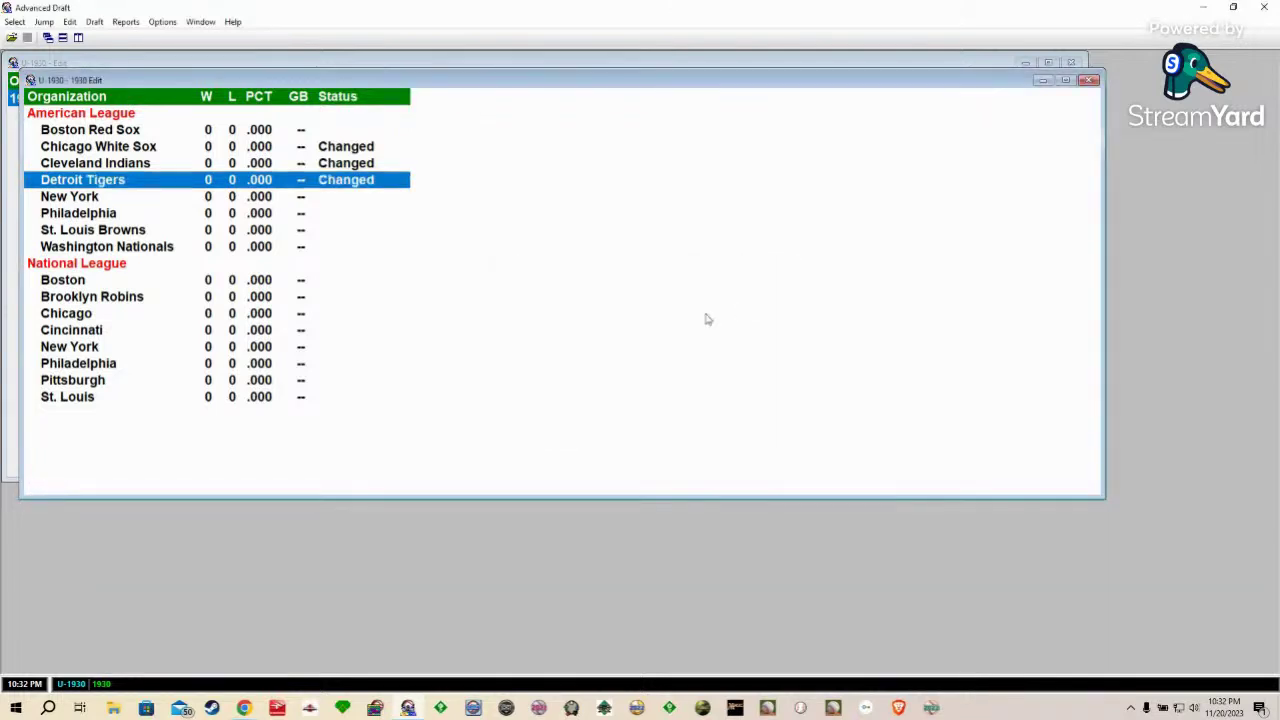
Step: Give the American League New York team the name Yankess and set its initials to NYY
click(78, 198)
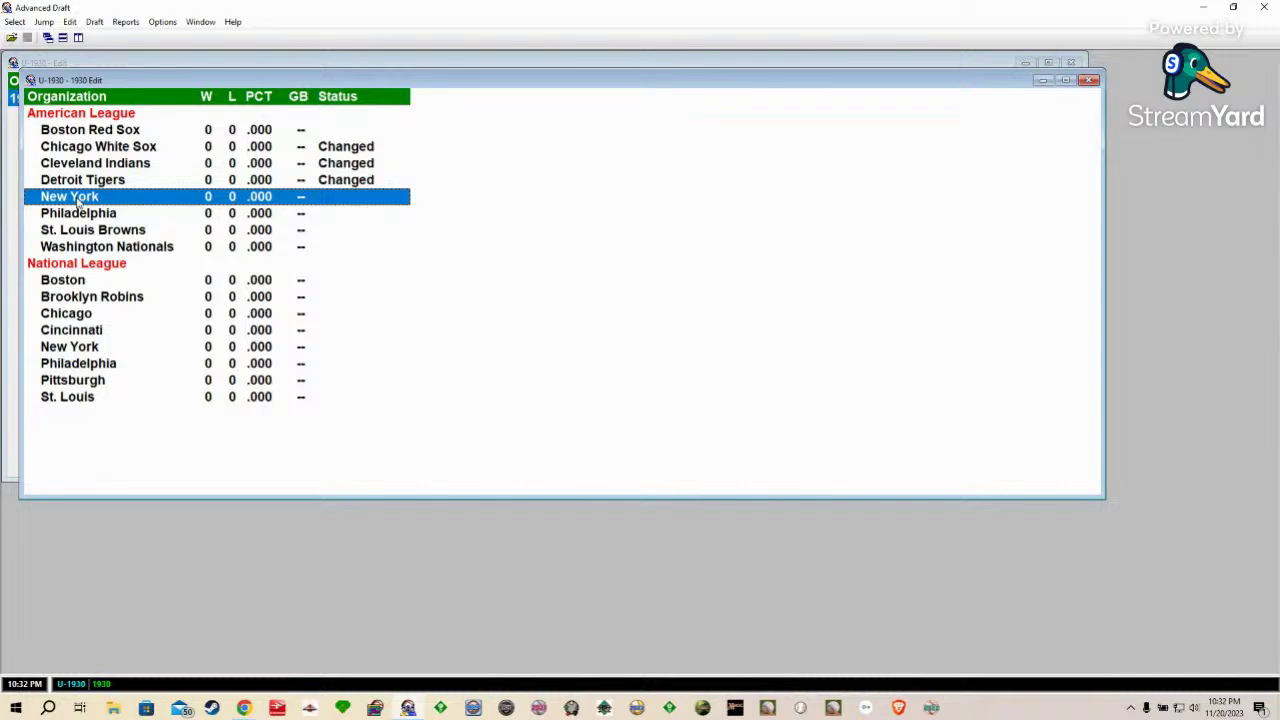
double_click(78, 198)
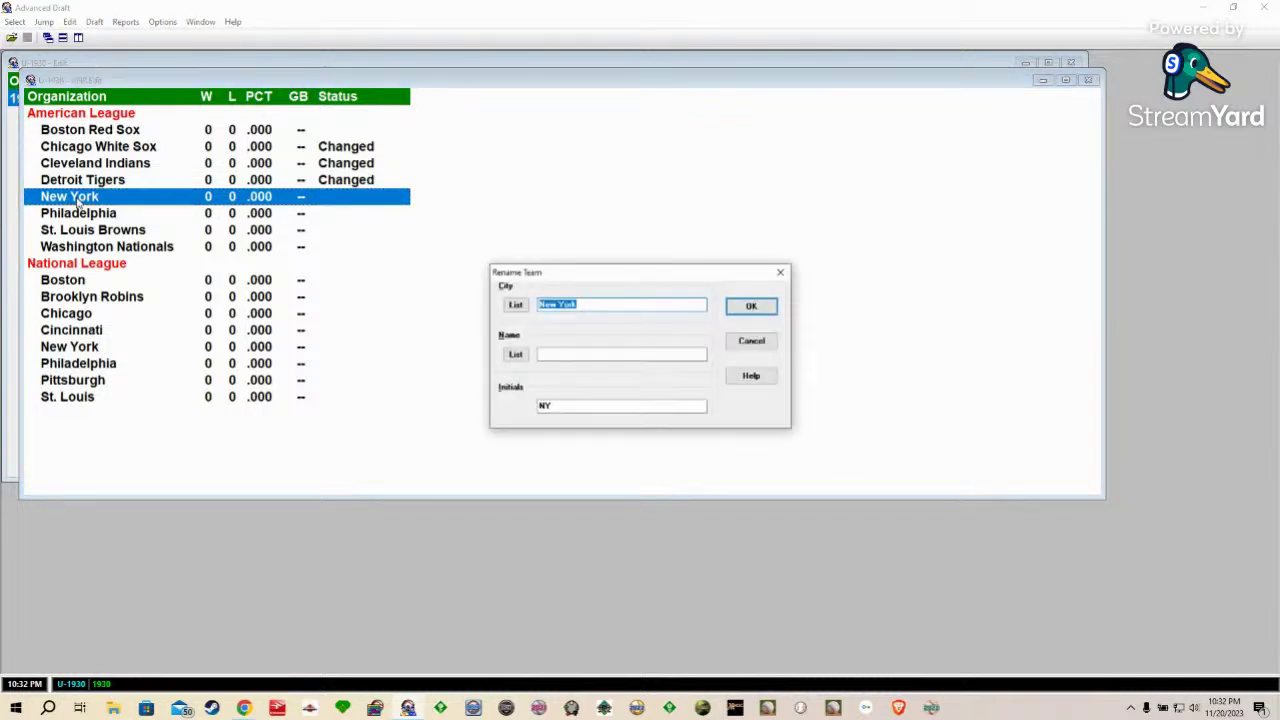
key(Tab)
key(Tab)
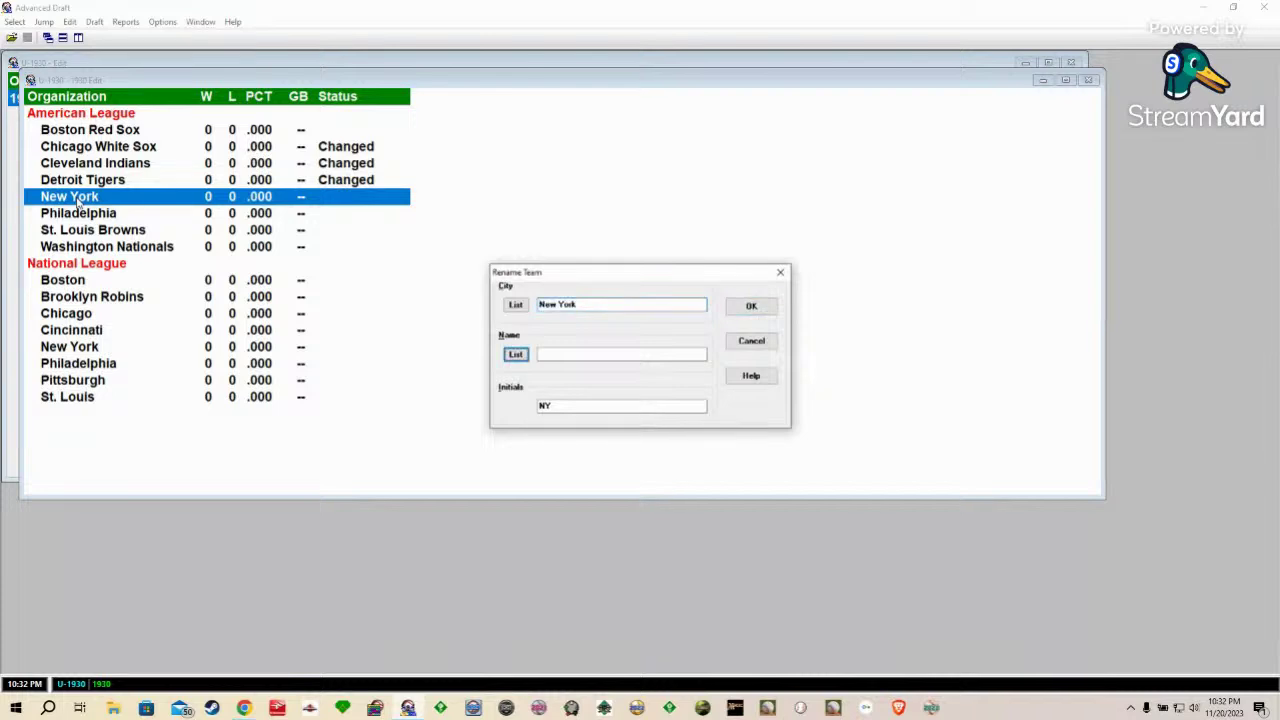
text(Ya)
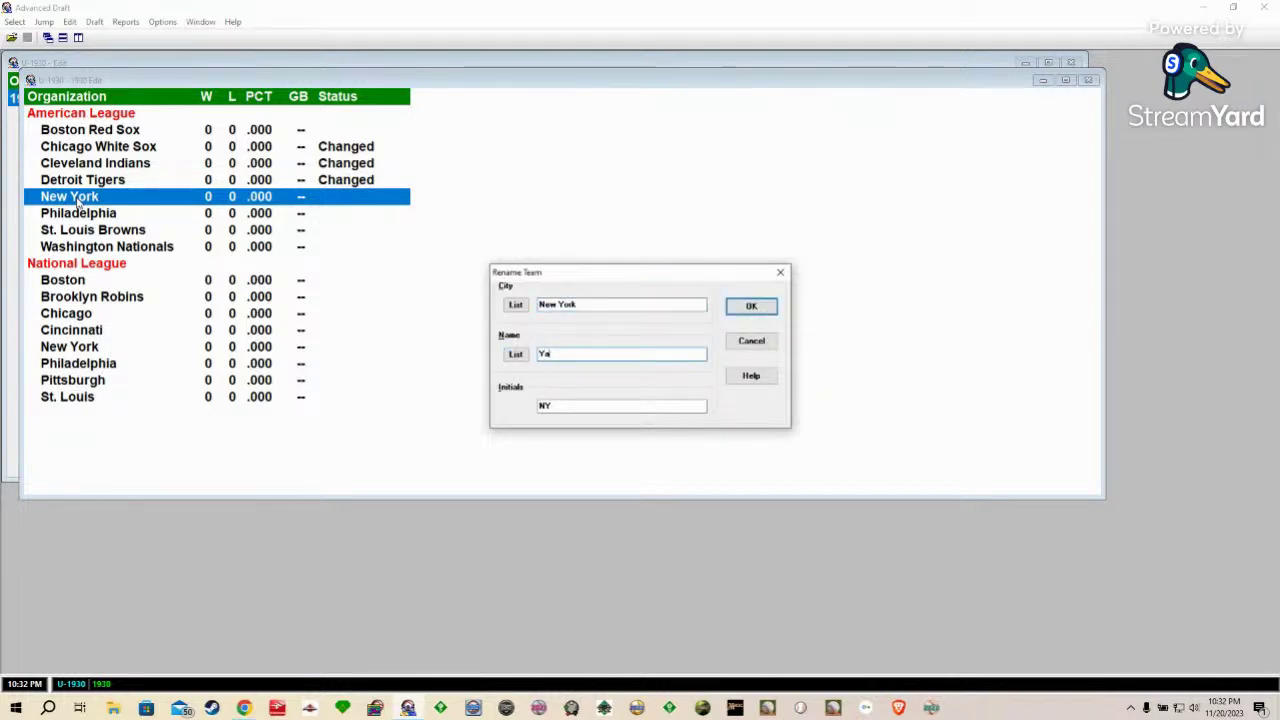
text(nkeess)
click(556, 404)
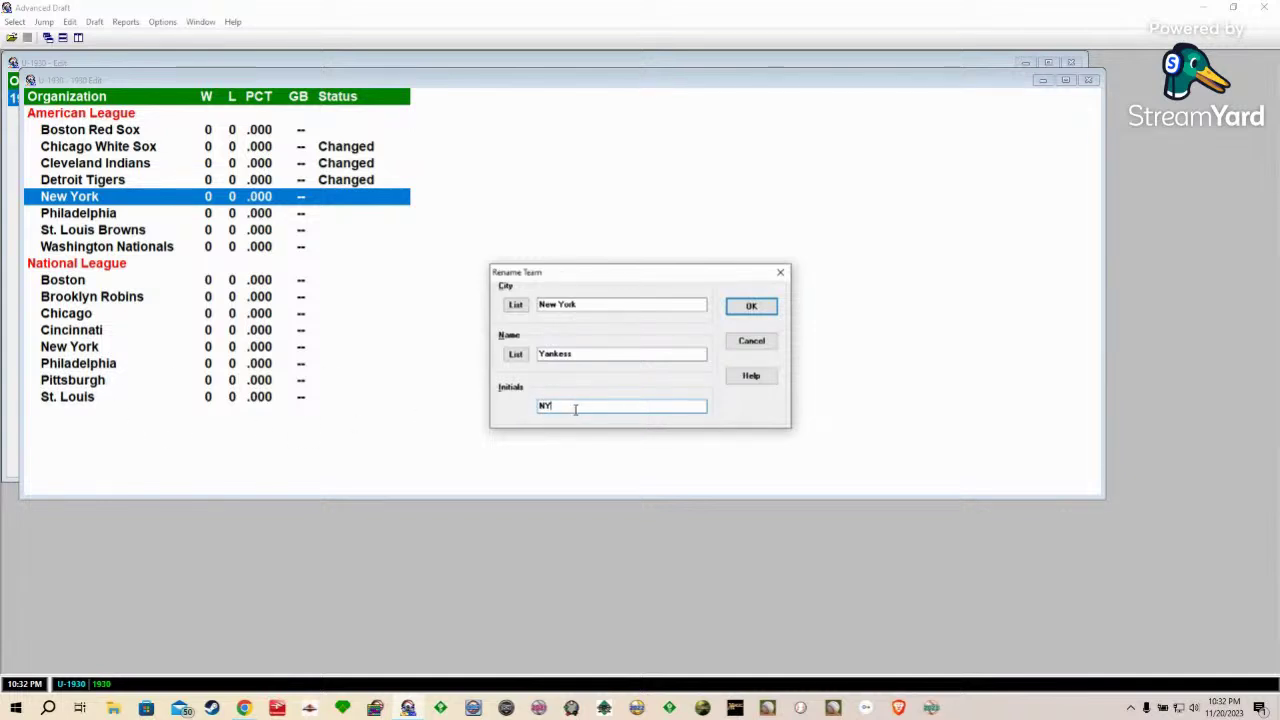
text(Y)
click(751, 306)
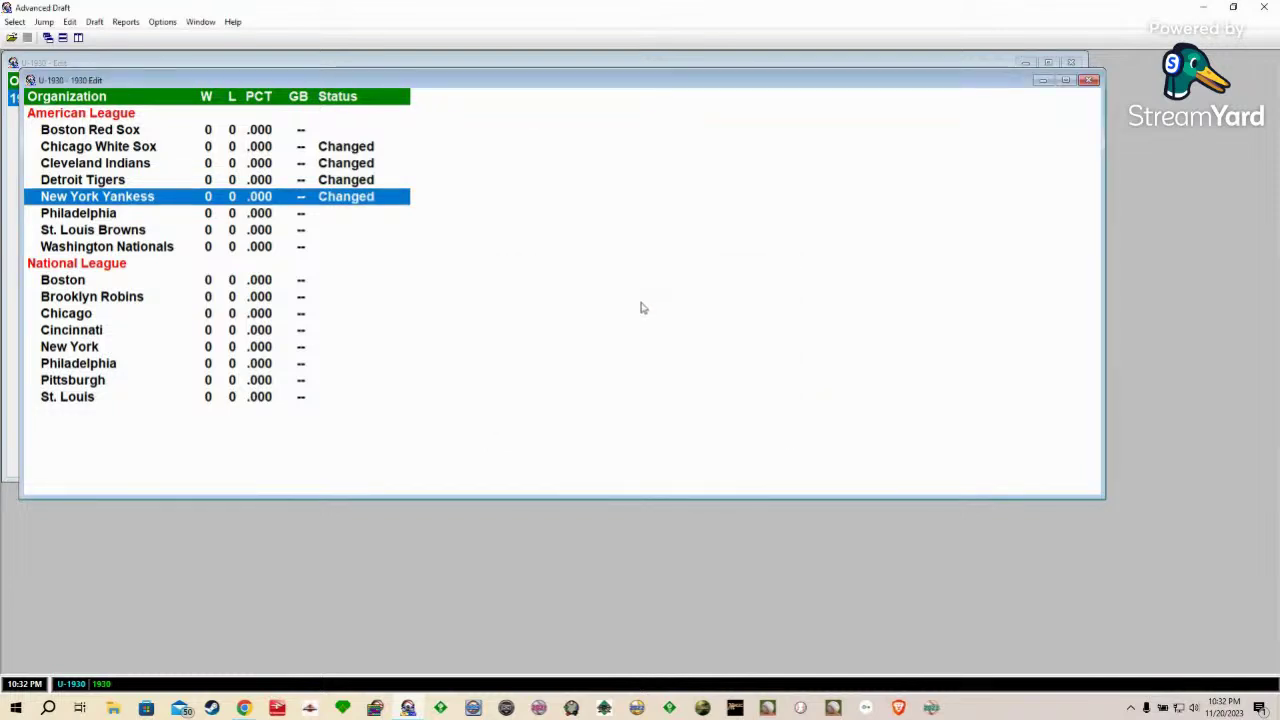
Step: Give the American League Philadelphia team the name Athletics and edit its initials to end in A
key(Down)
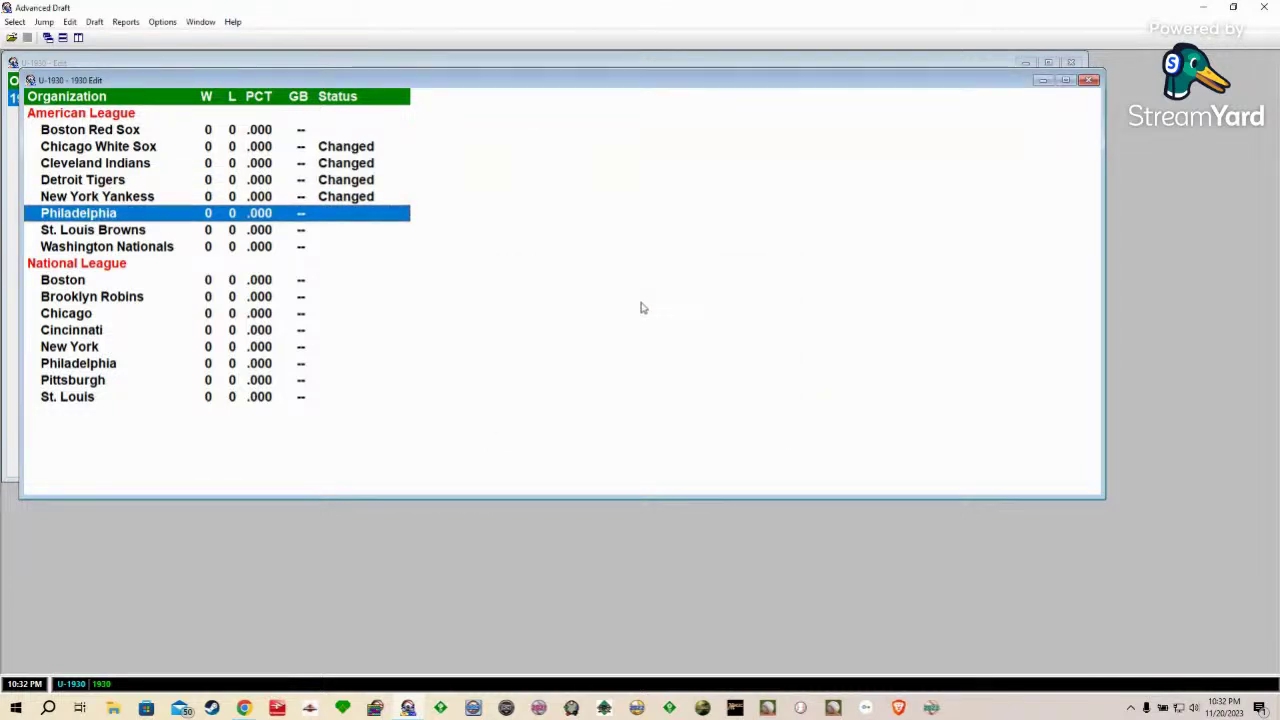
key(Return)
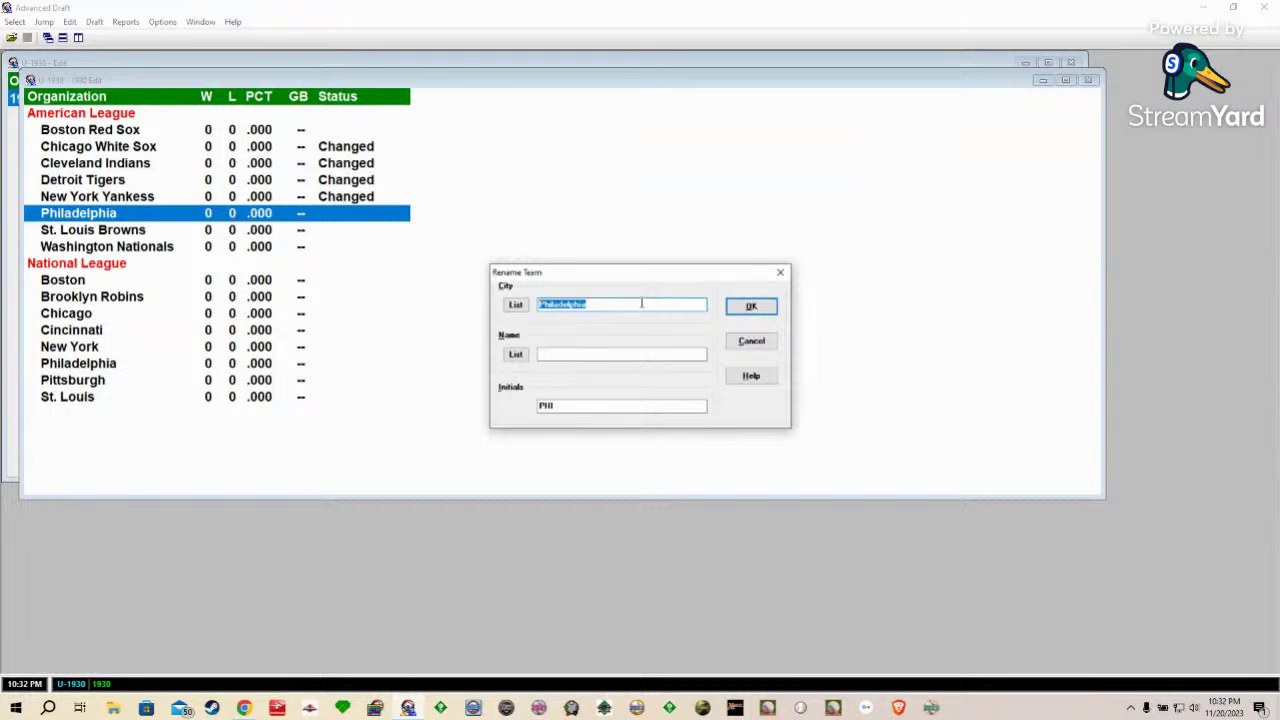
key(Tab)
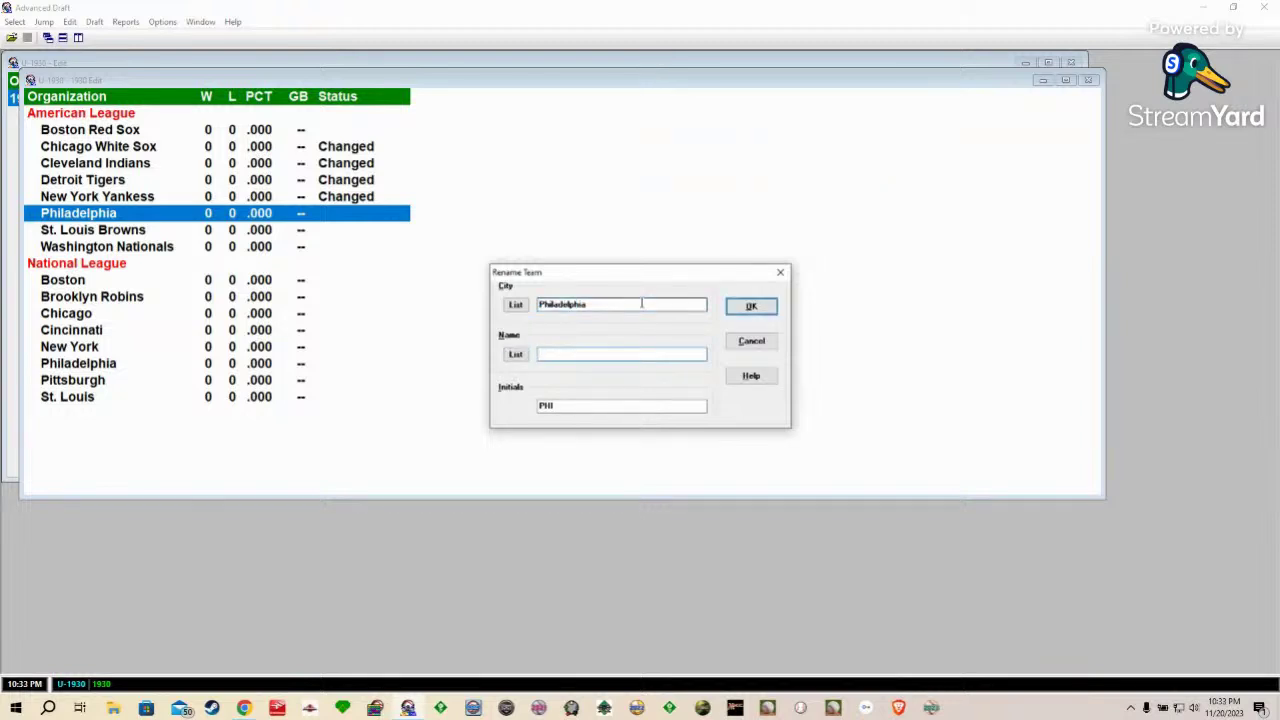
text(Athlet)
text(e)
key(Tab)
click(571, 406)
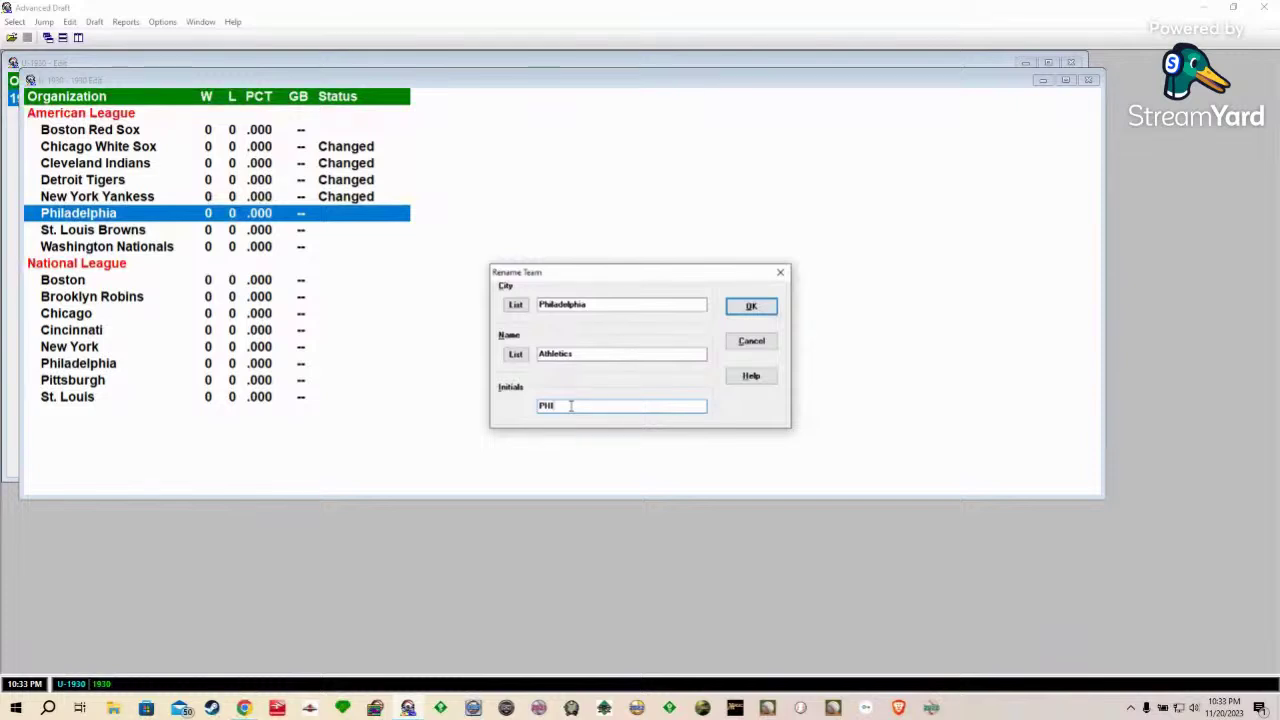
text(A)
key(Return)
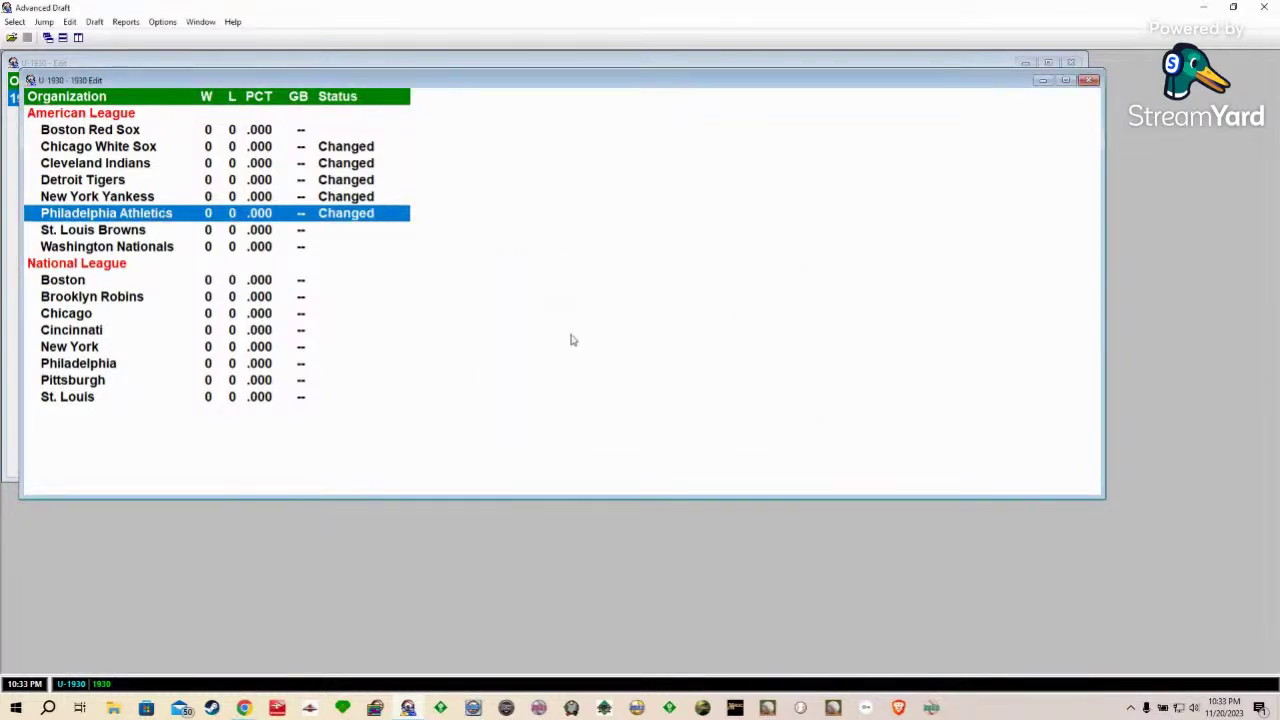
Step: Edit the initials of the American League St. Louis Browns to end in A
click(150, 230)
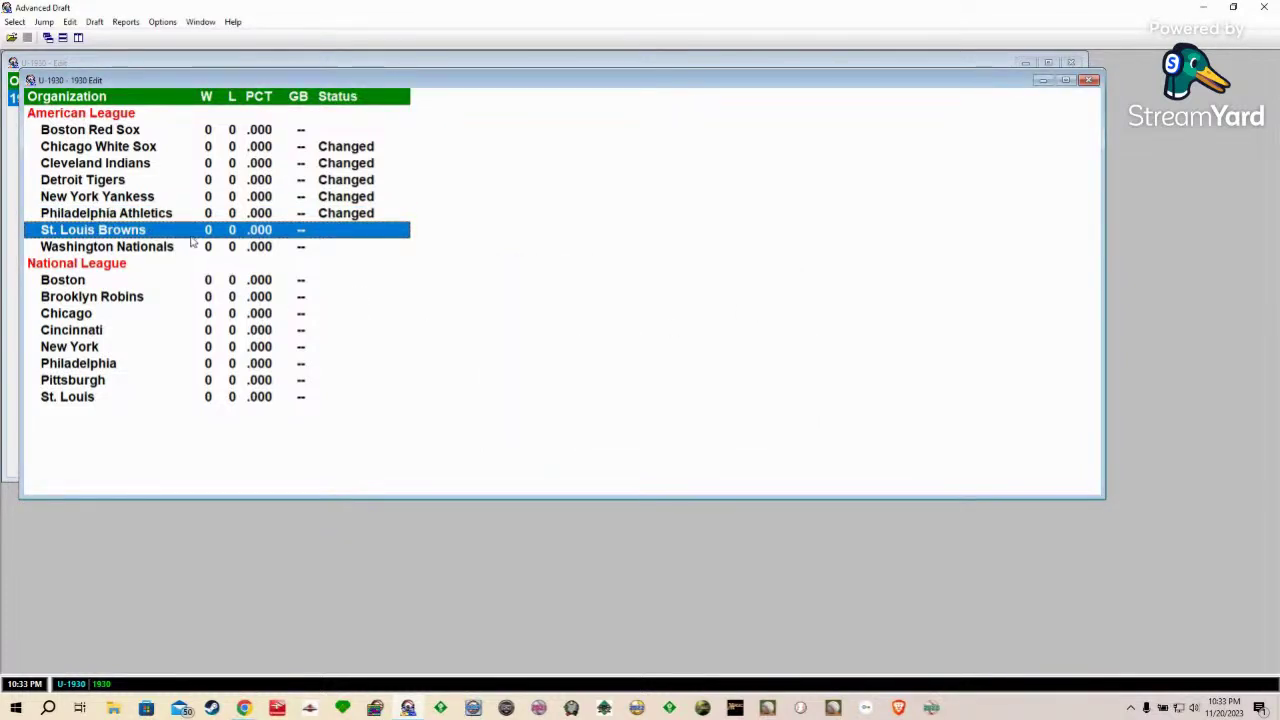
double_click(191, 238)
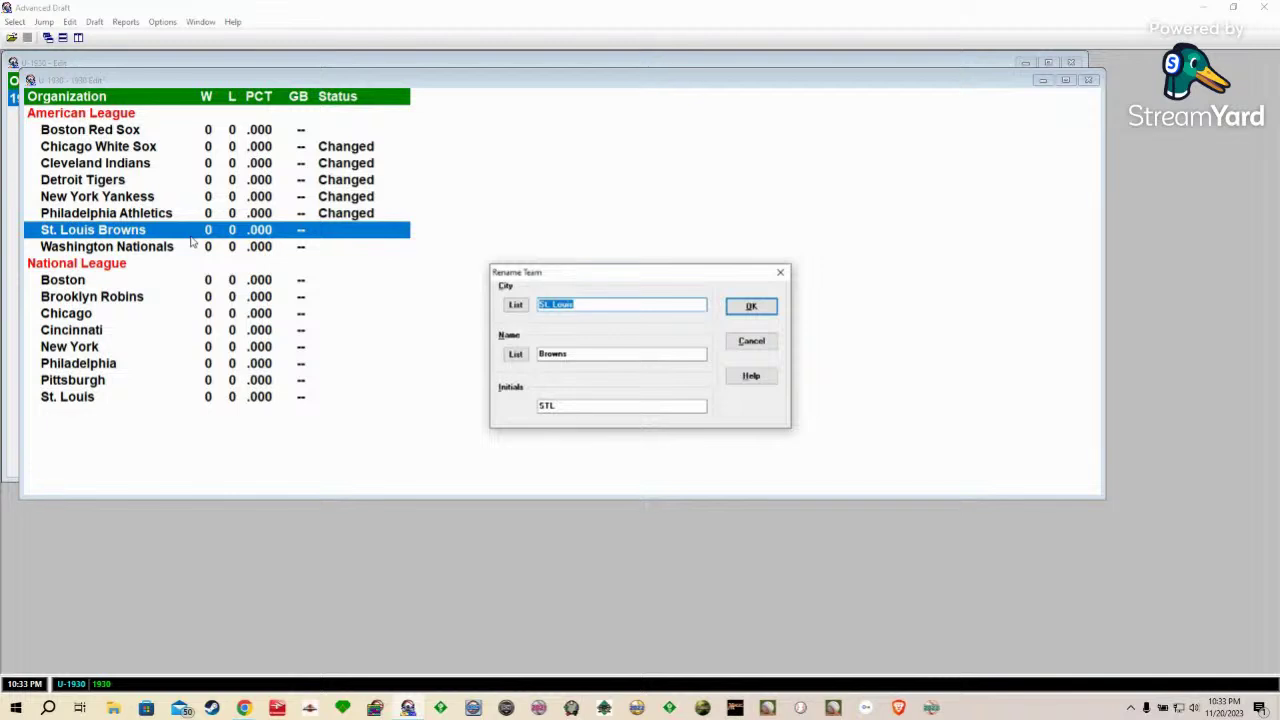
click(563, 406)
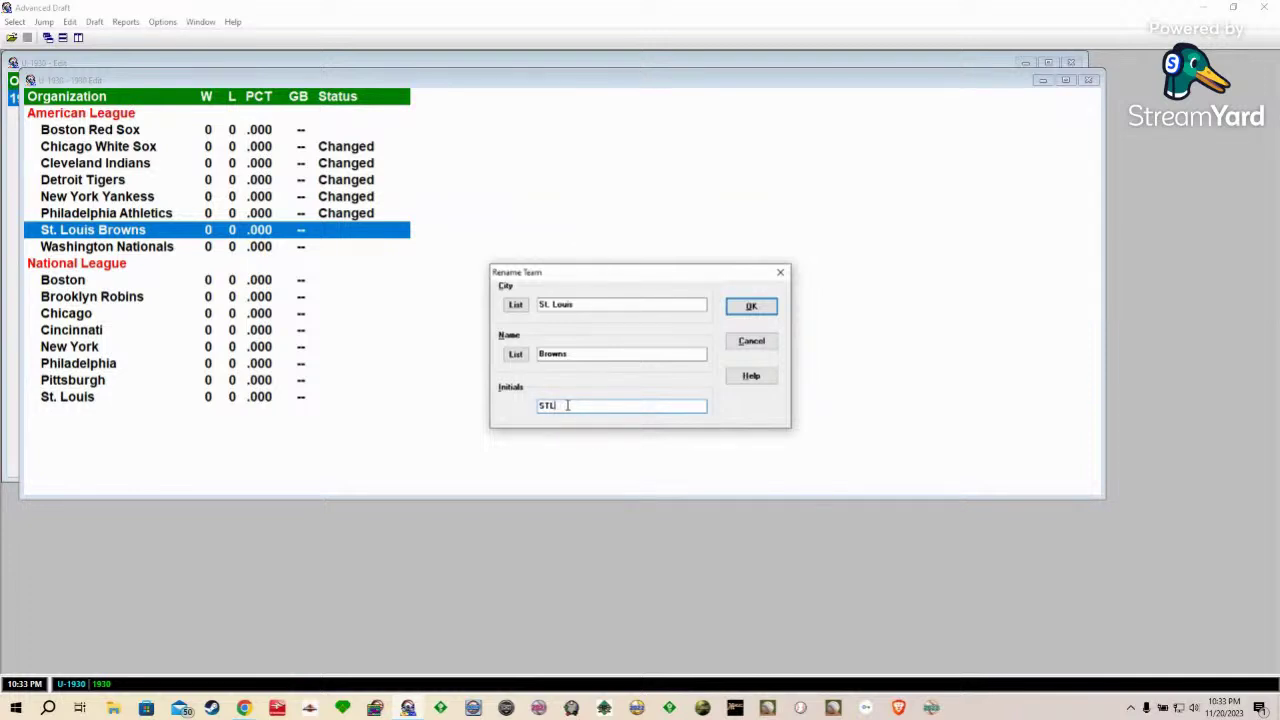
text(A)
click(748, 308)
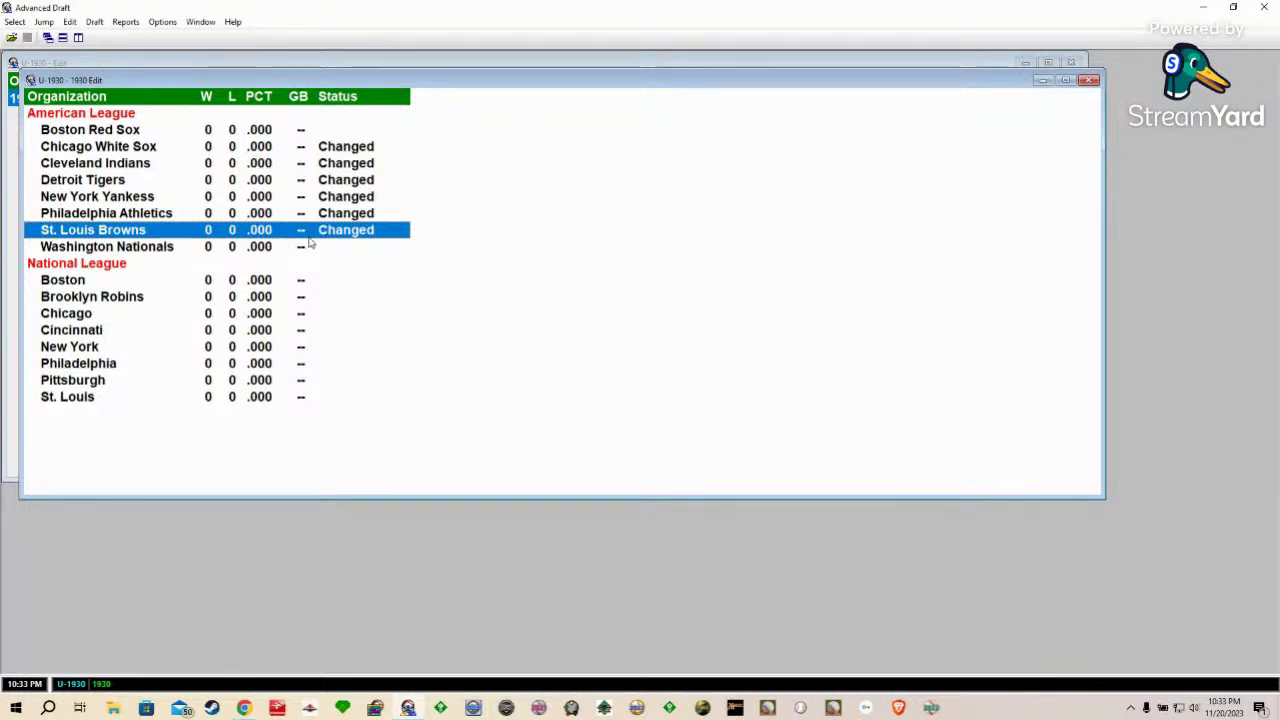
Step: Change the American League Washington team's name to Senators and save the U-1930 data disk
click(140, 250)
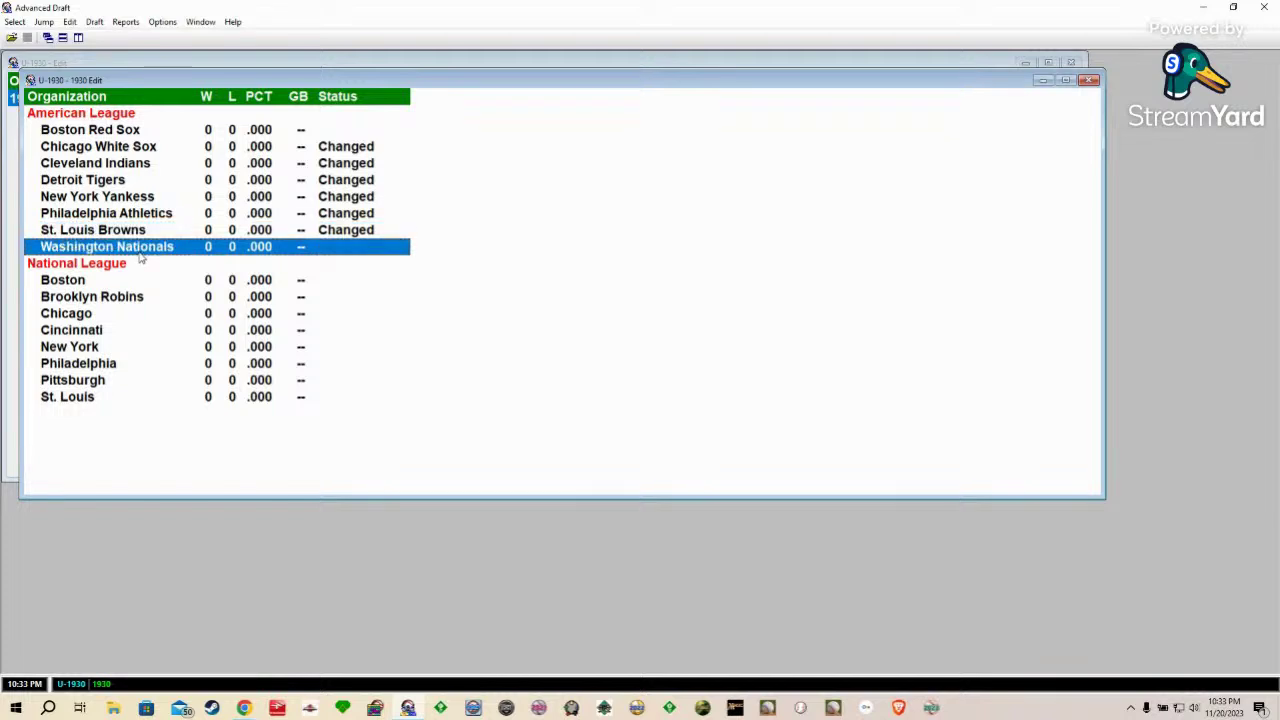
double_click(140, 256)
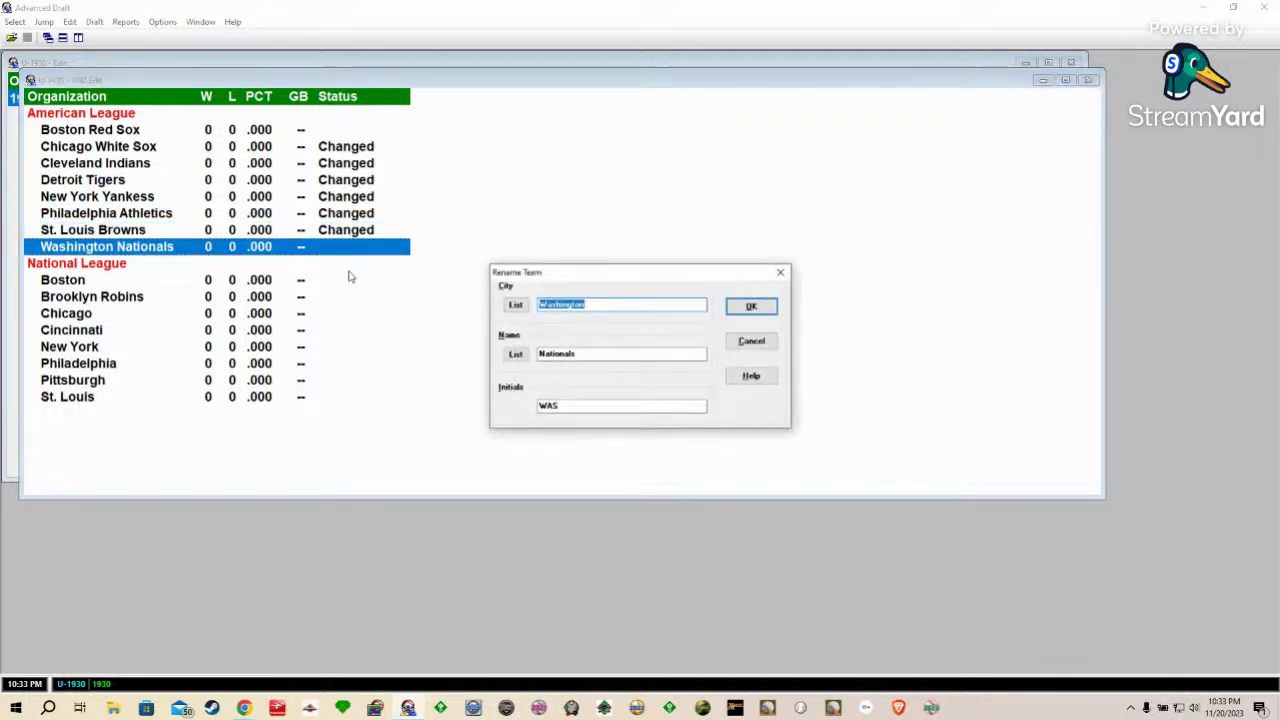
click(591, 354)
double_click(591, 354)
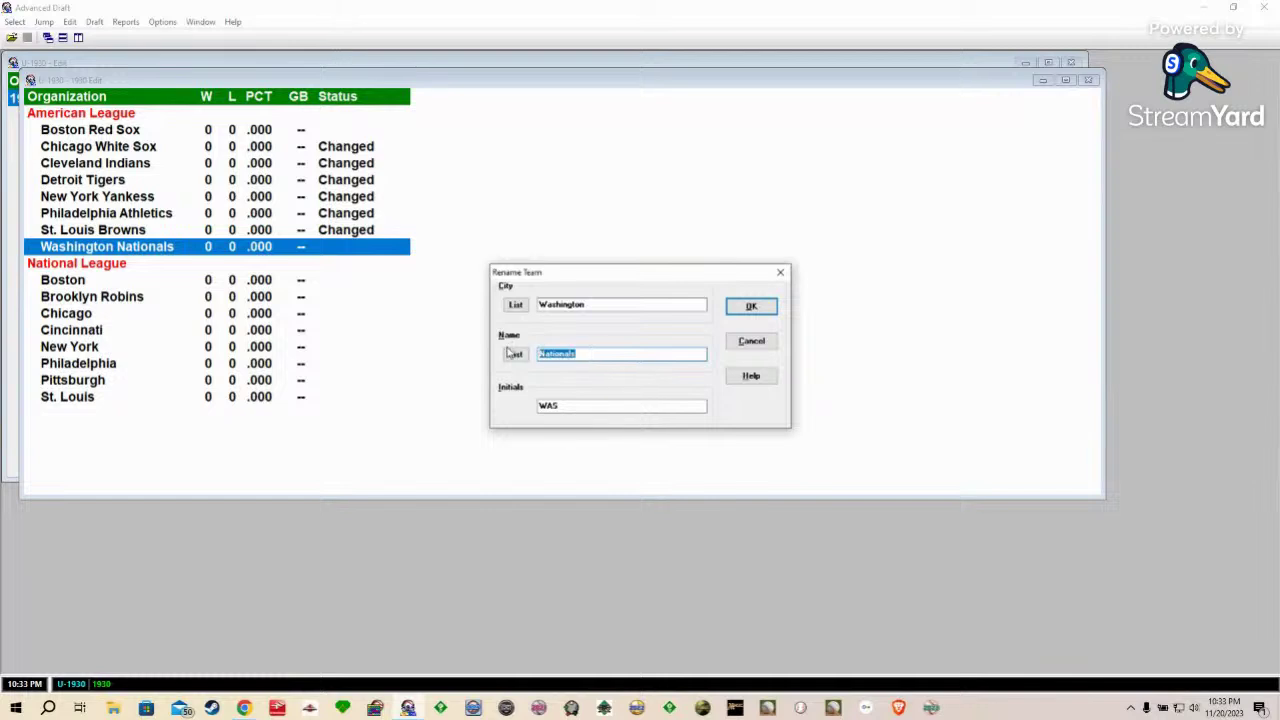
text(Sen)
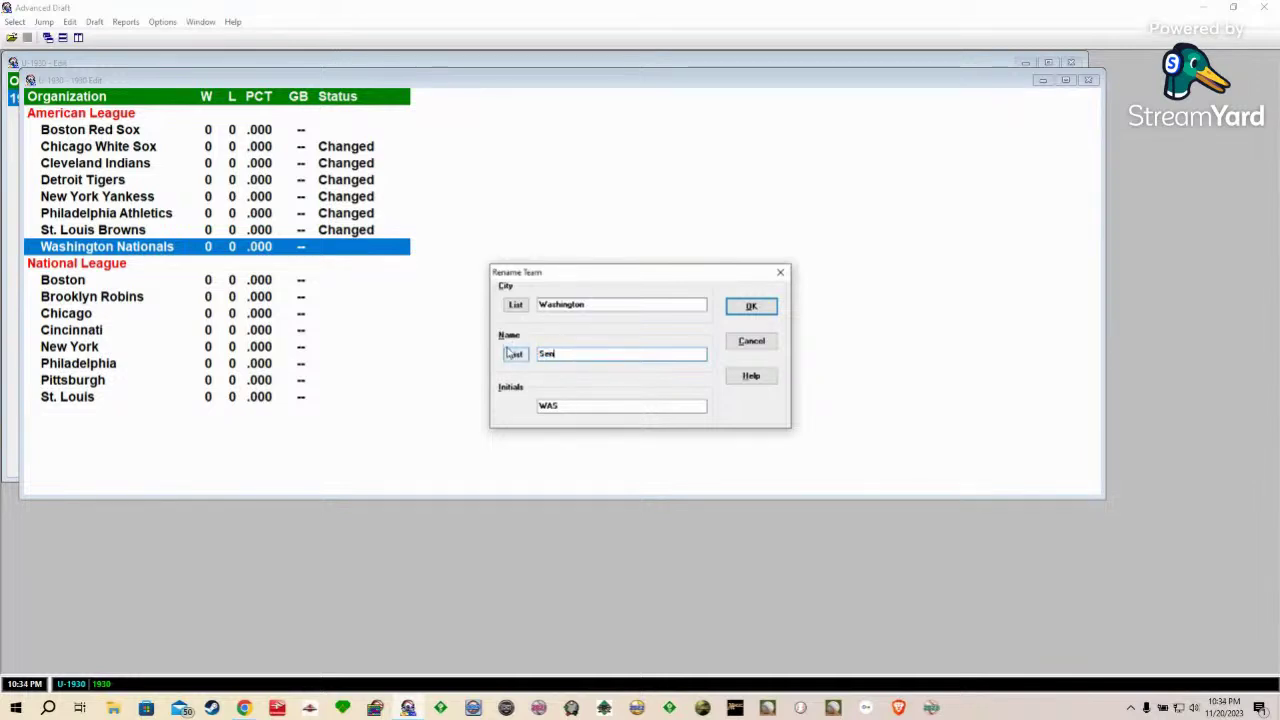
text(ators)
click(757, 308)
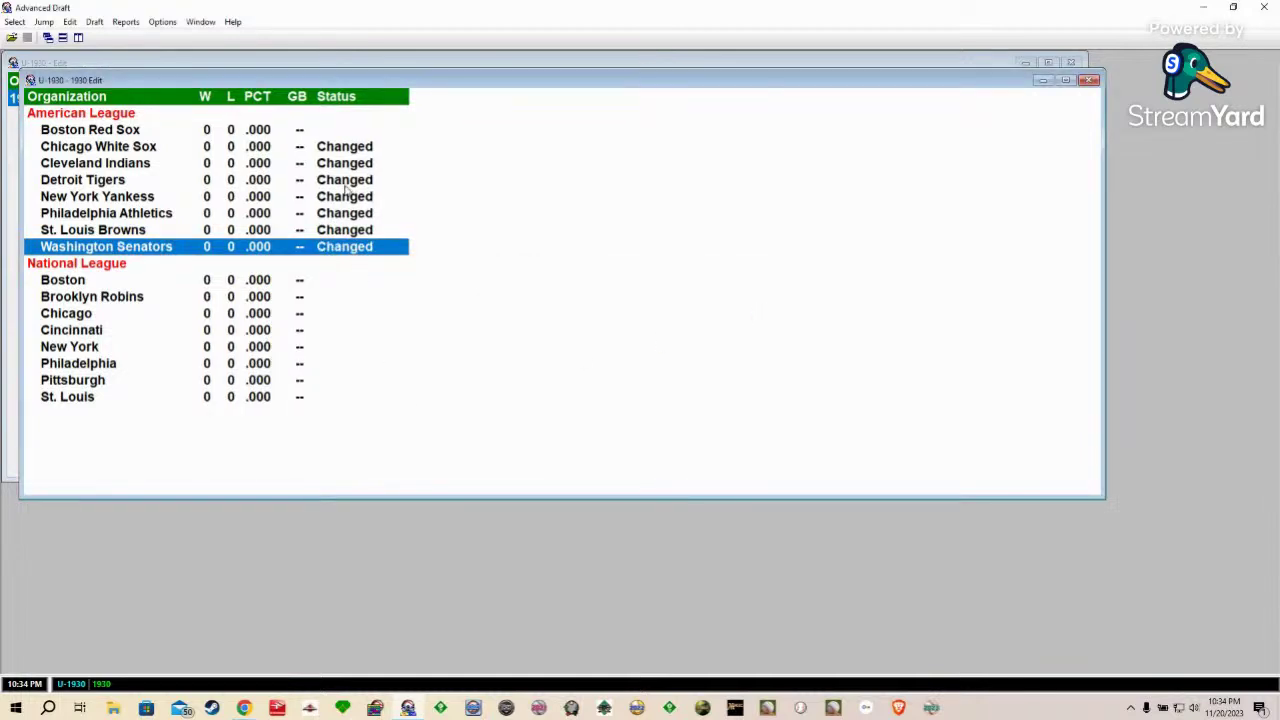
click(14, 22)
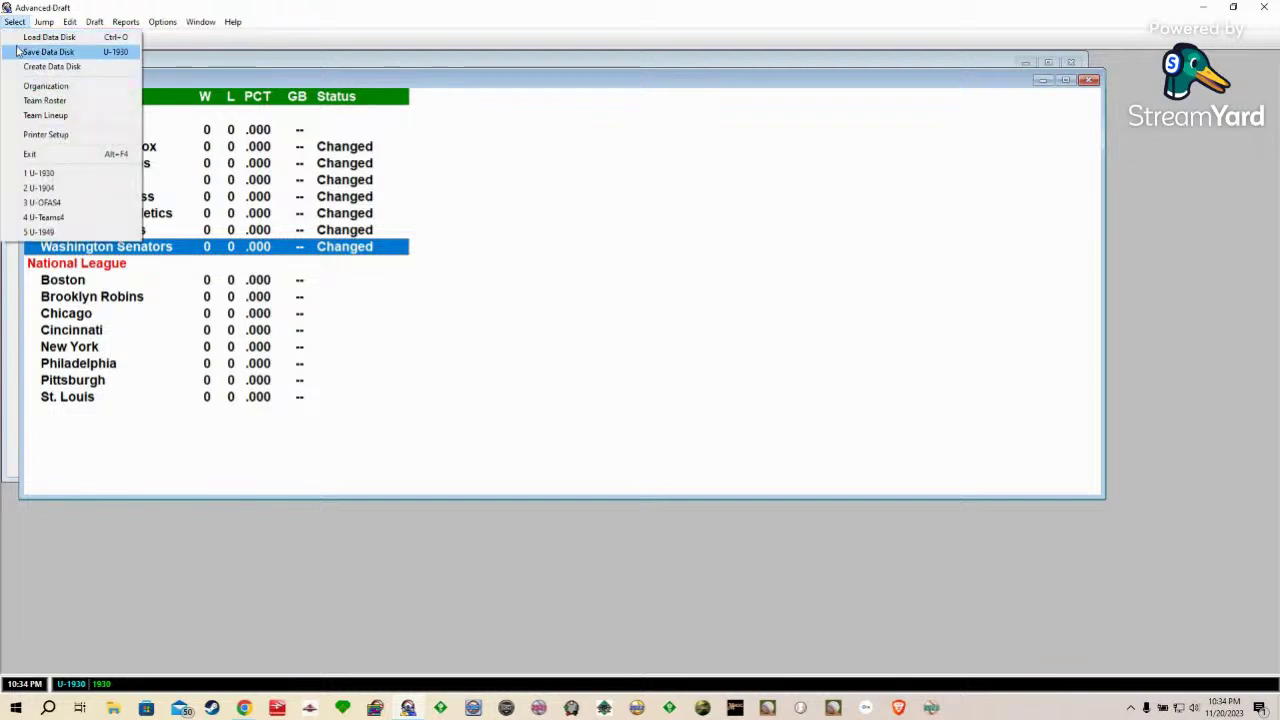
click(29, 56)
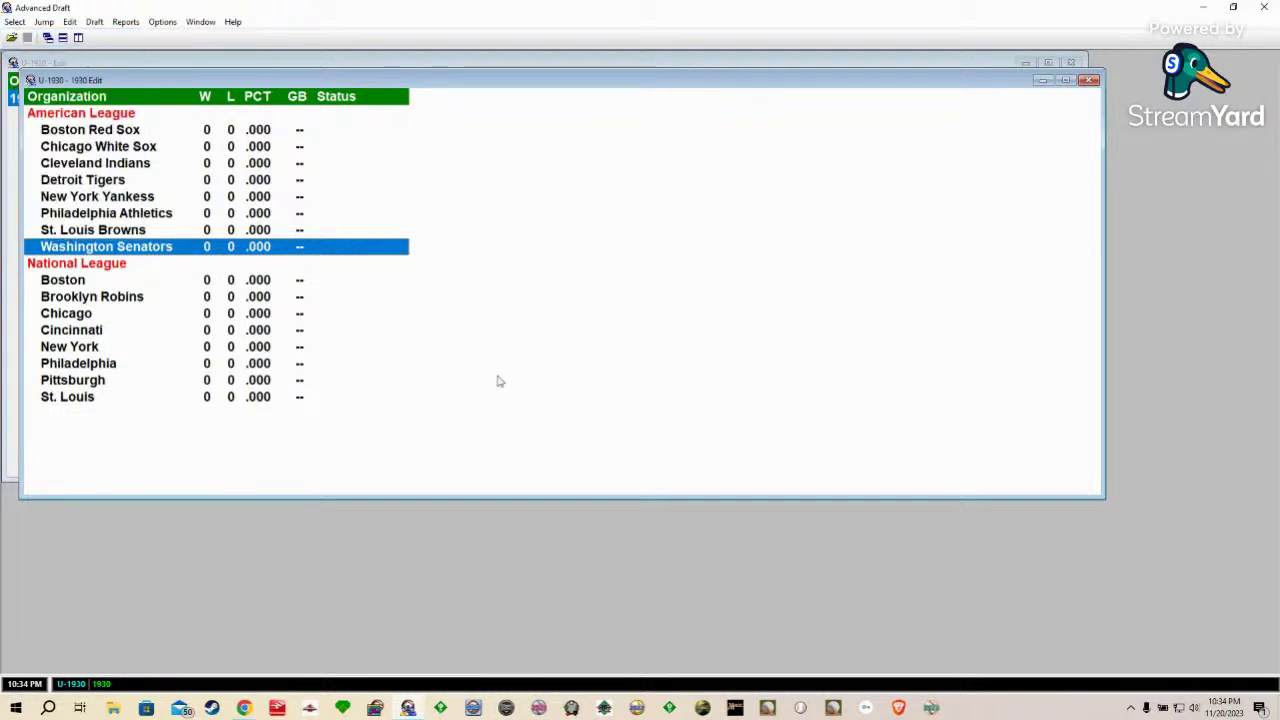
Step: Give the National League Boston team the name Braves and set its initials to BOSN
click(75, 282)
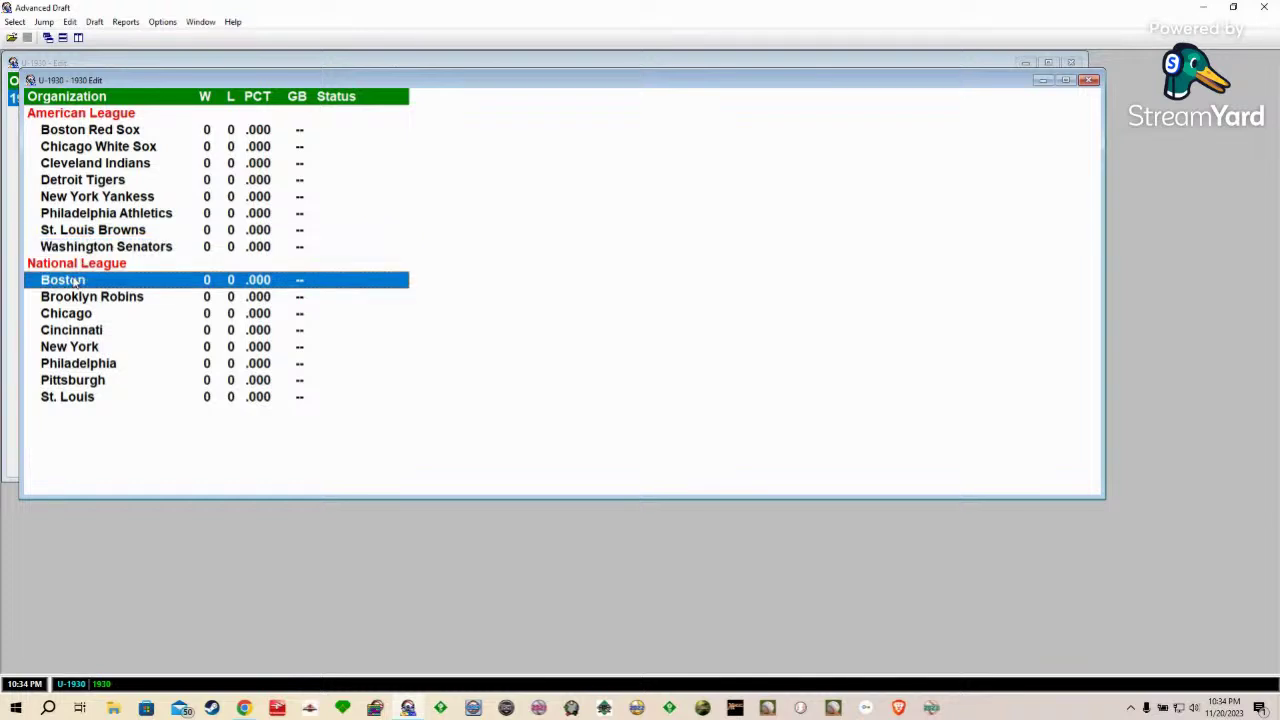
double_click(75, 282)
key(Tab)
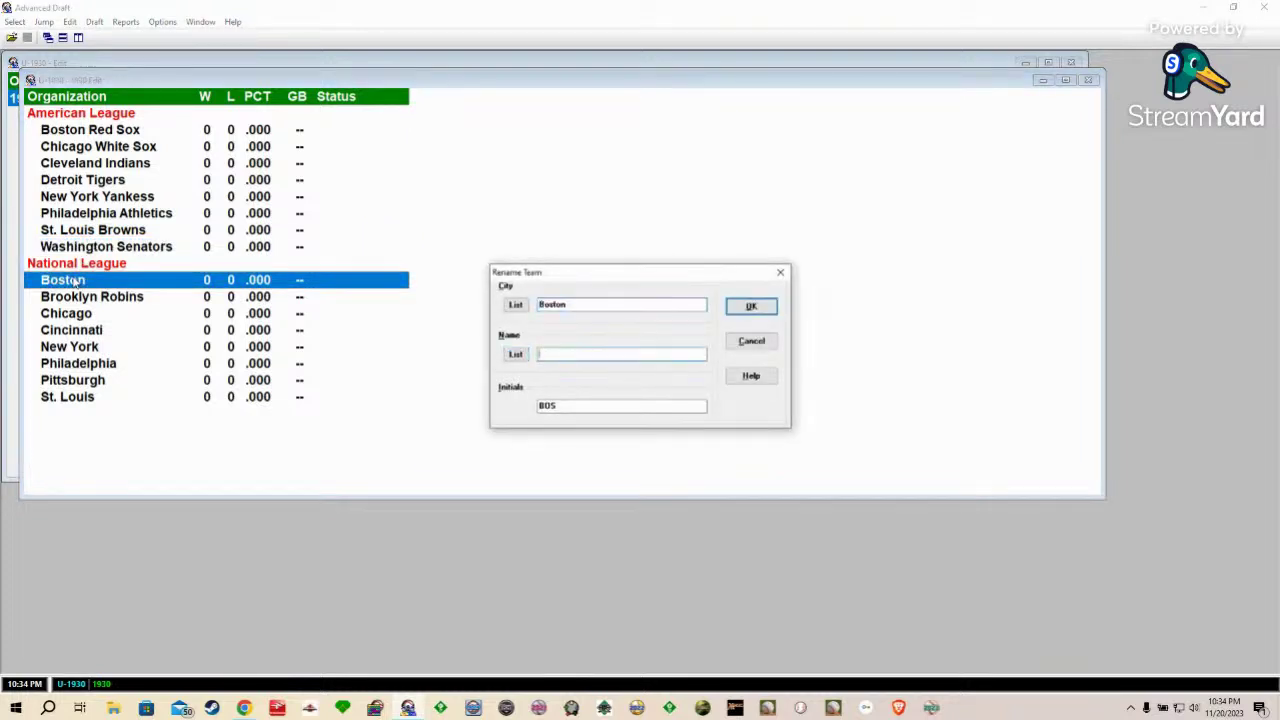
text(Braves)
click(564, 405)
text(N)
click(752, 306)
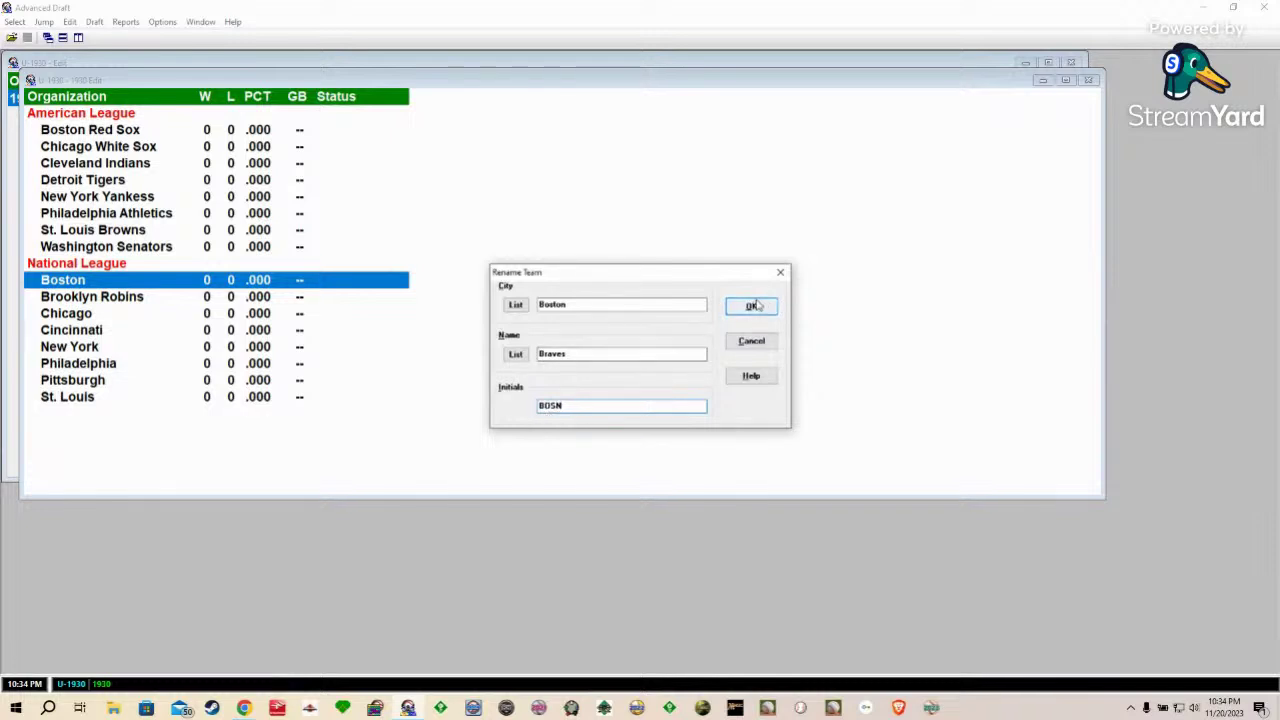
Step: Give the National League Chicago team the name Cubs and edit its initials to end in N
click(84, 316)
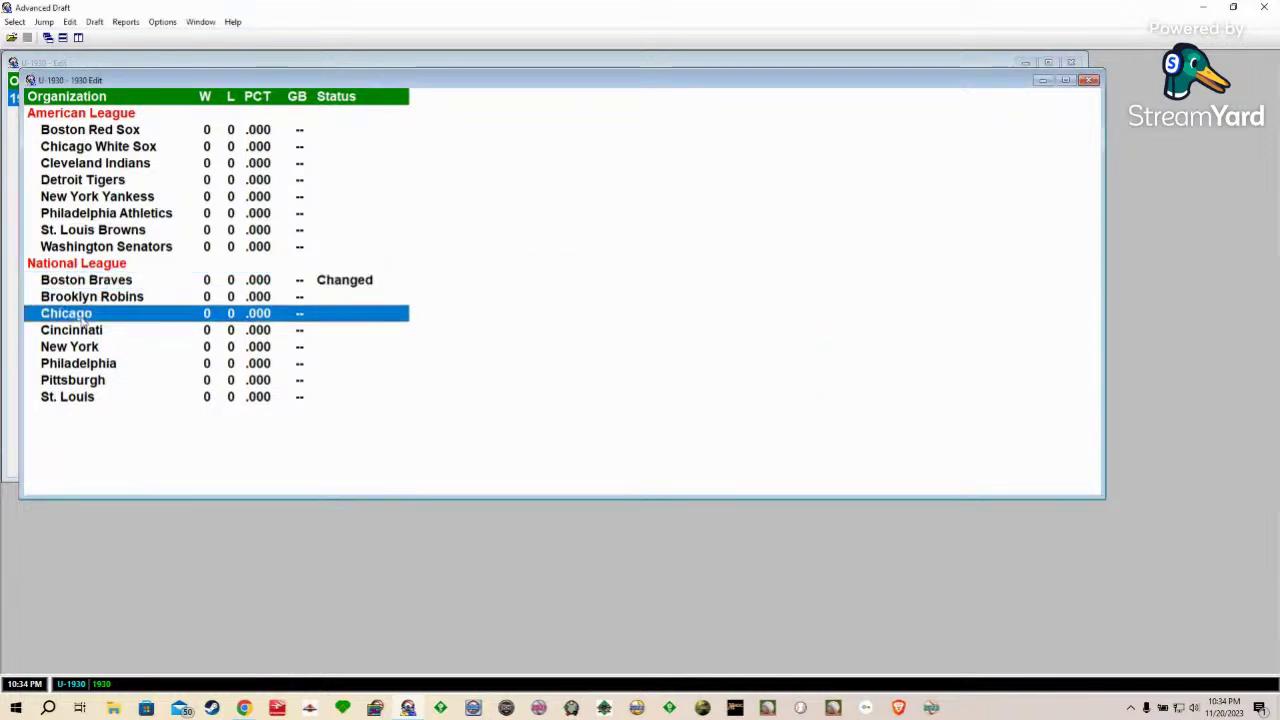
double_click(84, 316)
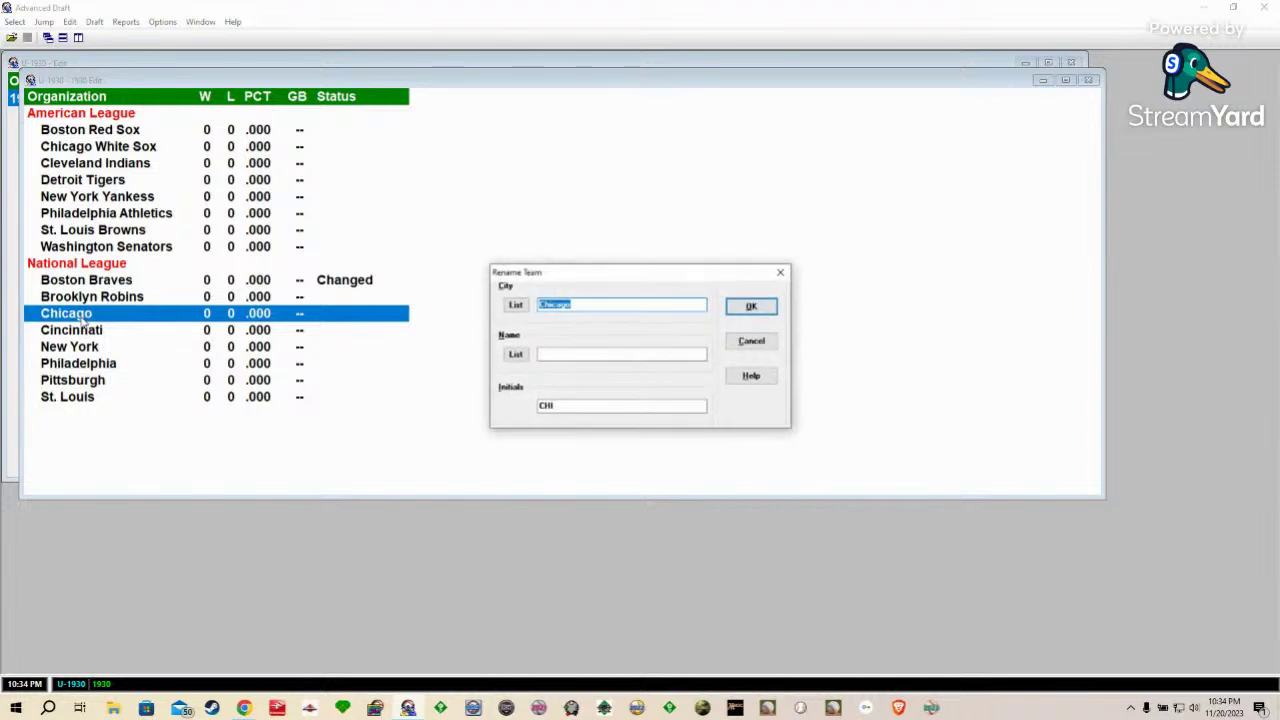
click(559, 355)
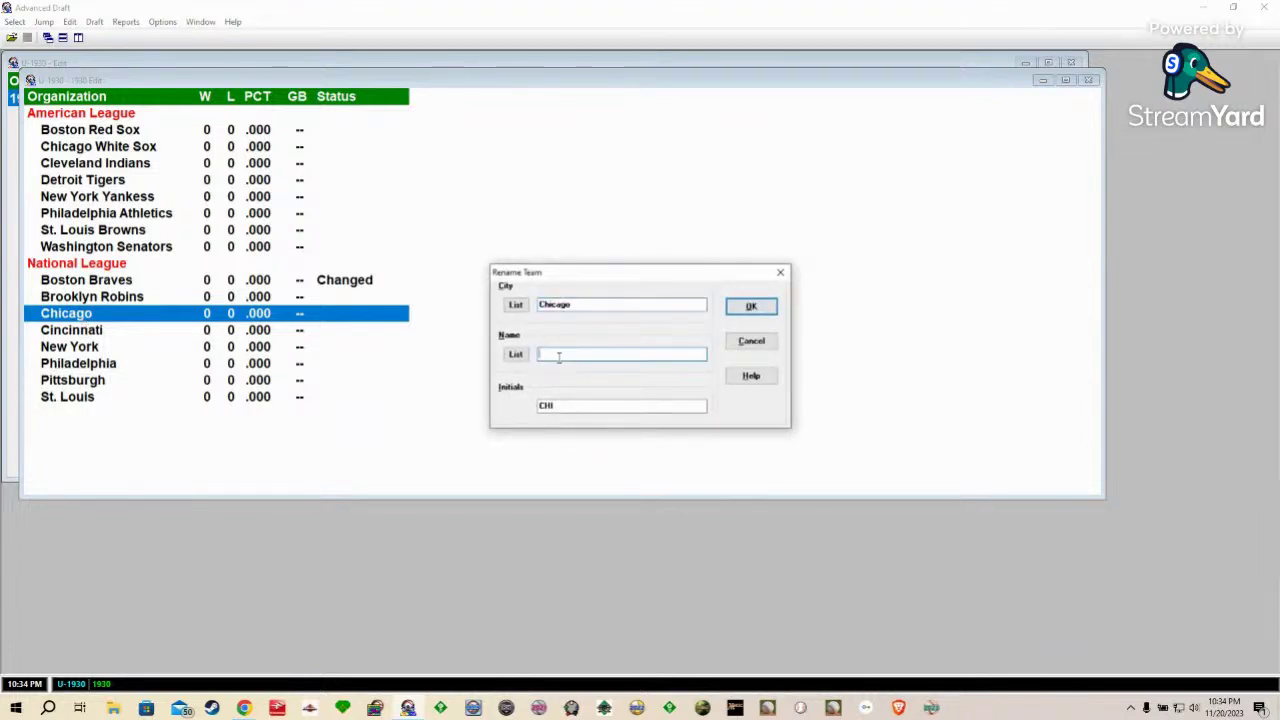
text(Cubs)
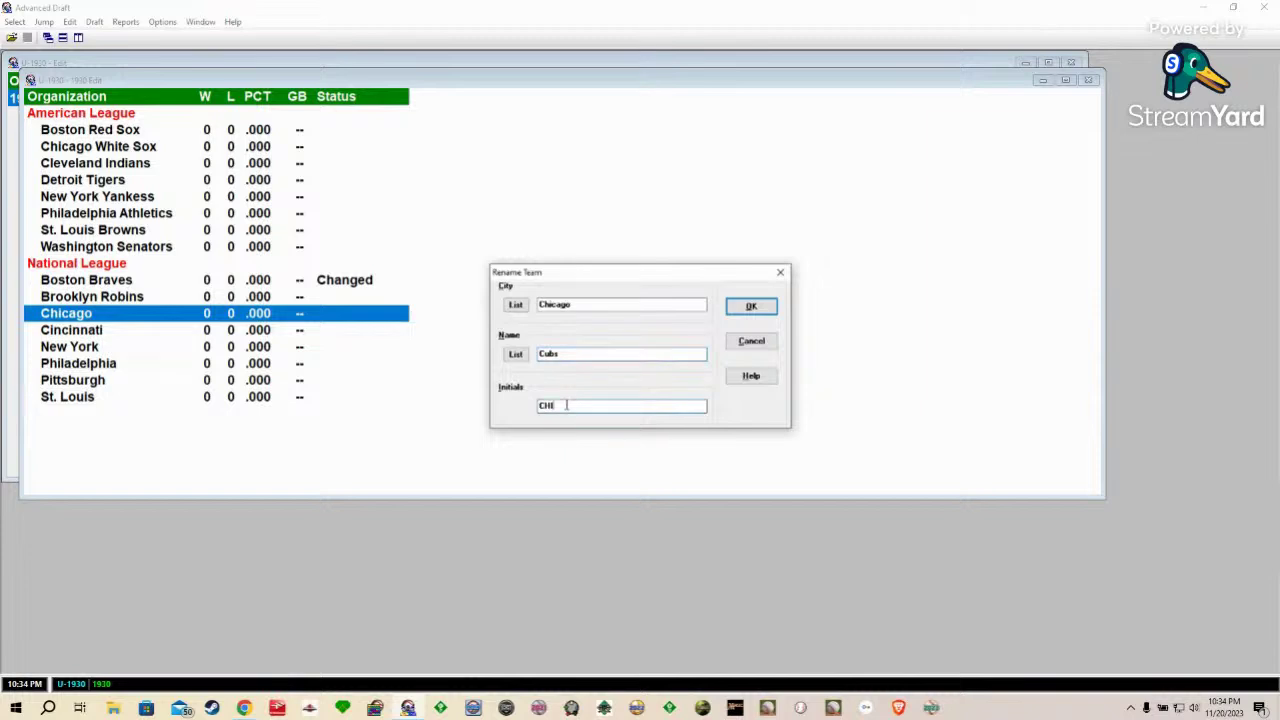
click(566, 405)
key(BackSpace)
text(N)
click(751, 307)
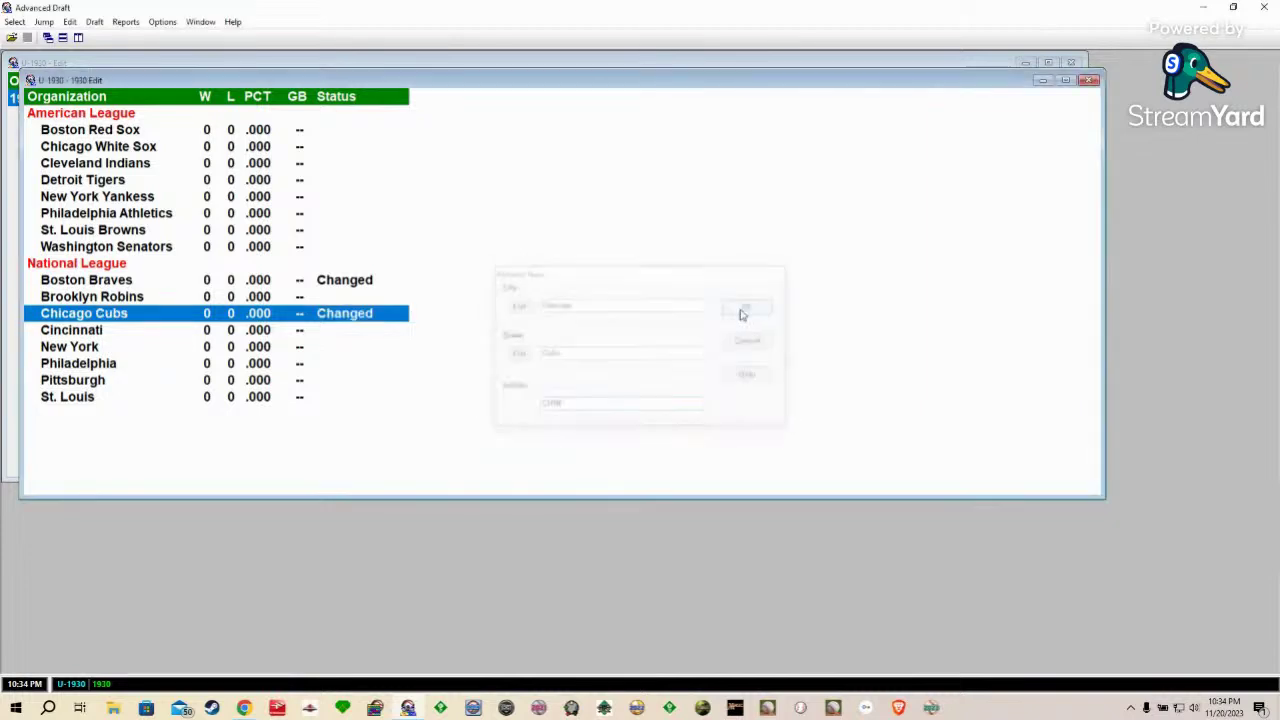
Step: Give the National League Cincinnati team the name Reds
click(62, 334)
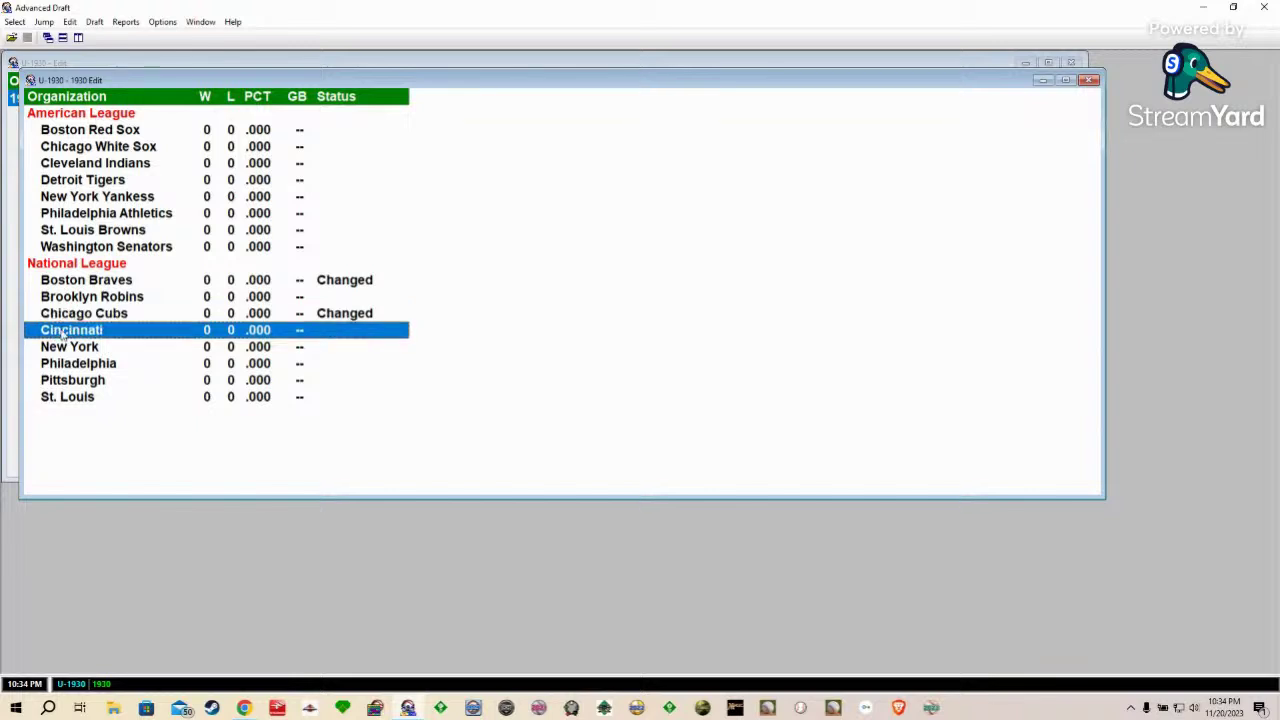
double_click(60, 336)
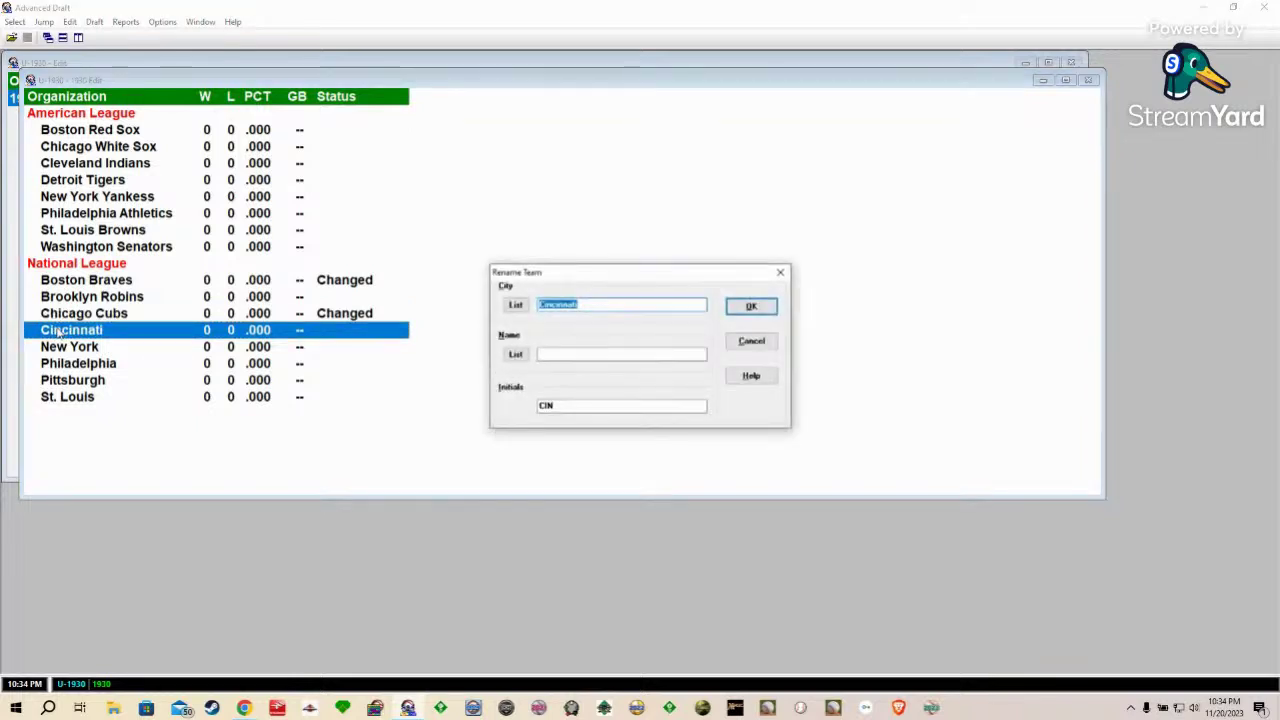
click(643, 352)
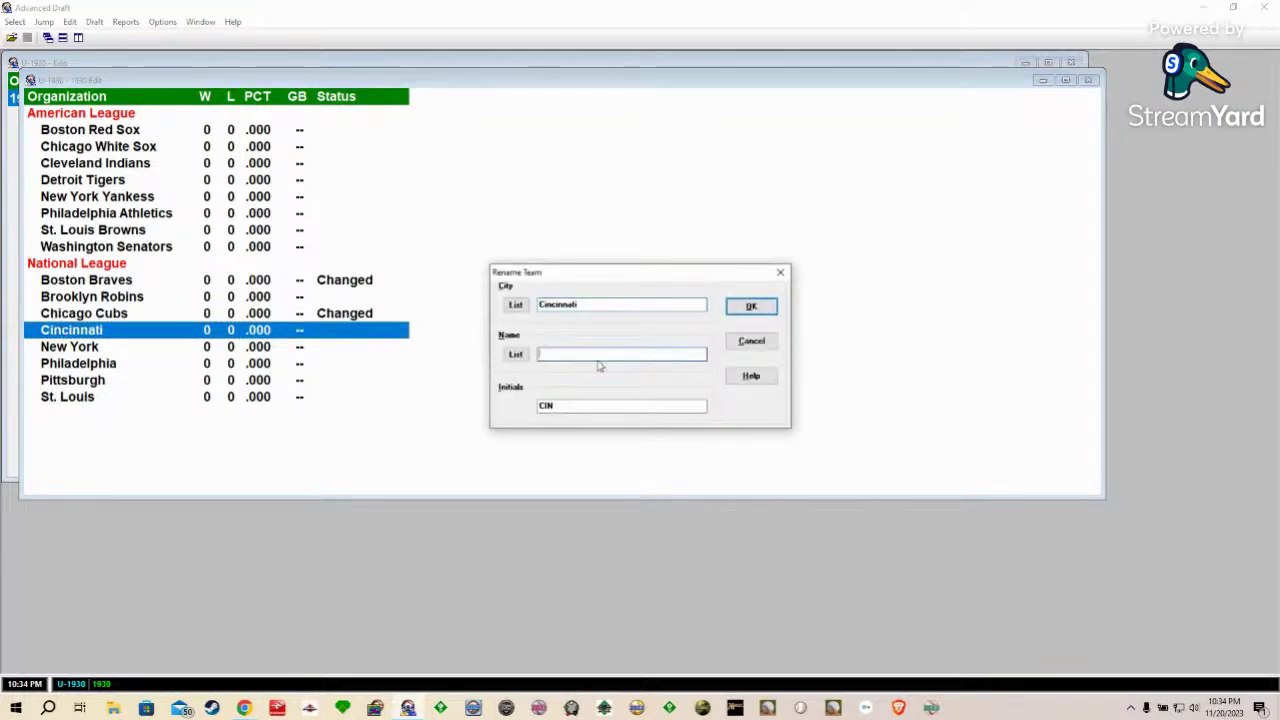
text(Reds)
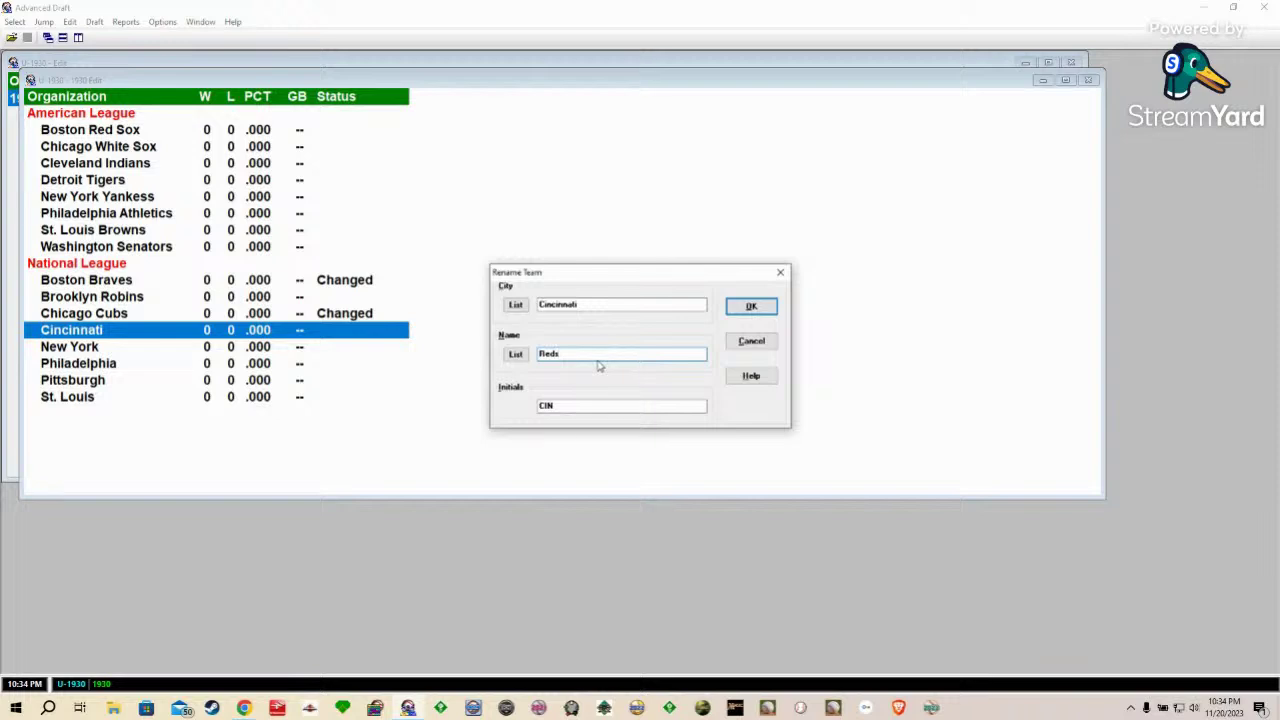
click(750, 312)
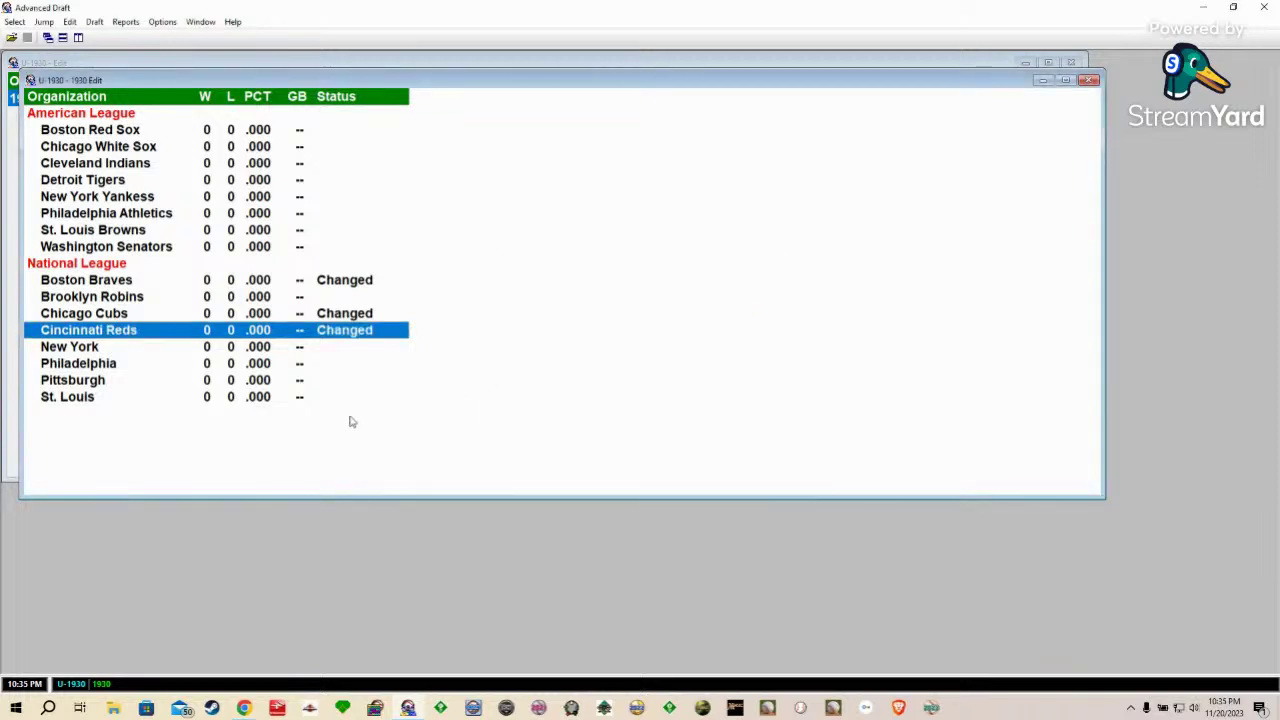
Step: Give the National League New York team the name Giants and set its initials to NYG
click(75, 349)
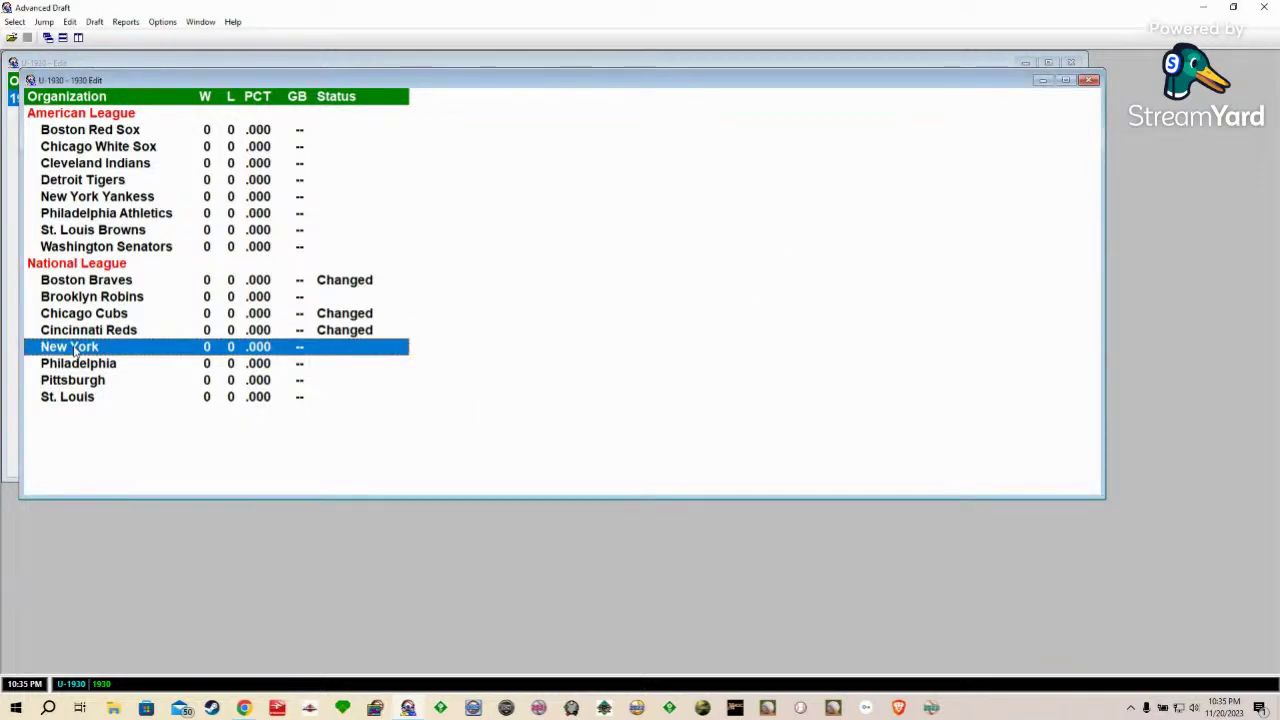
double_click(75, 349)
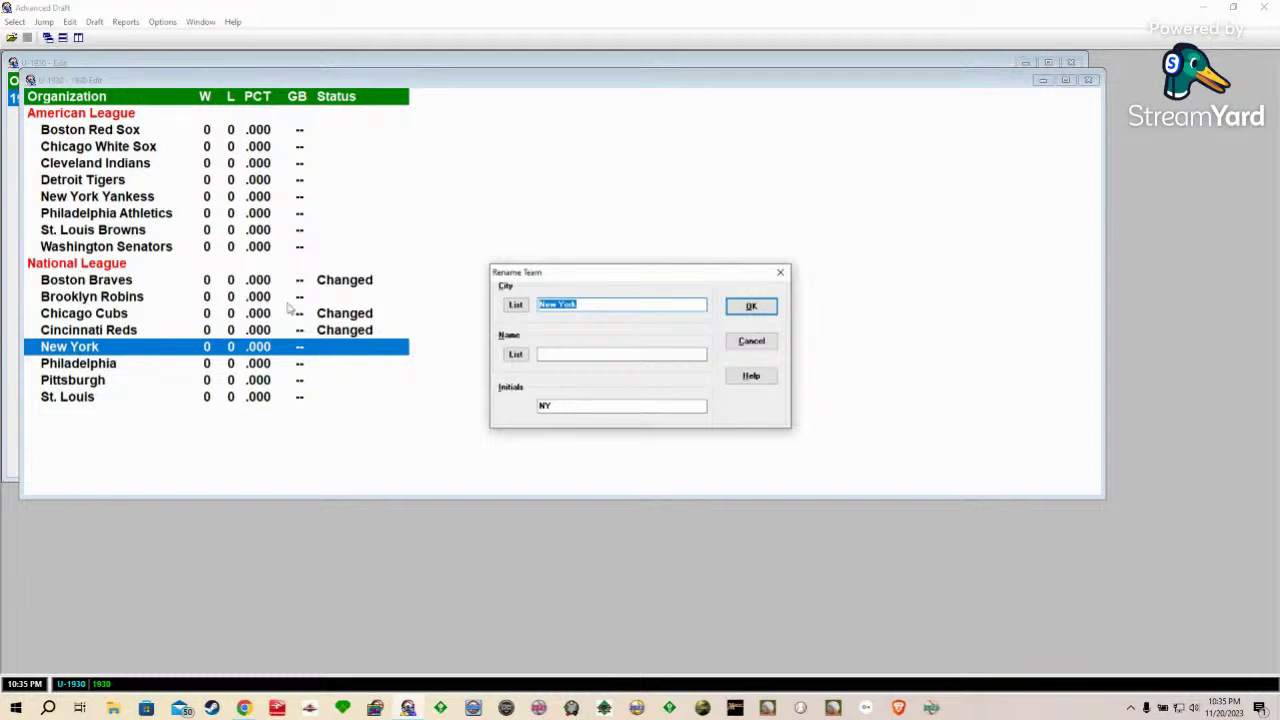
click(552, 354)
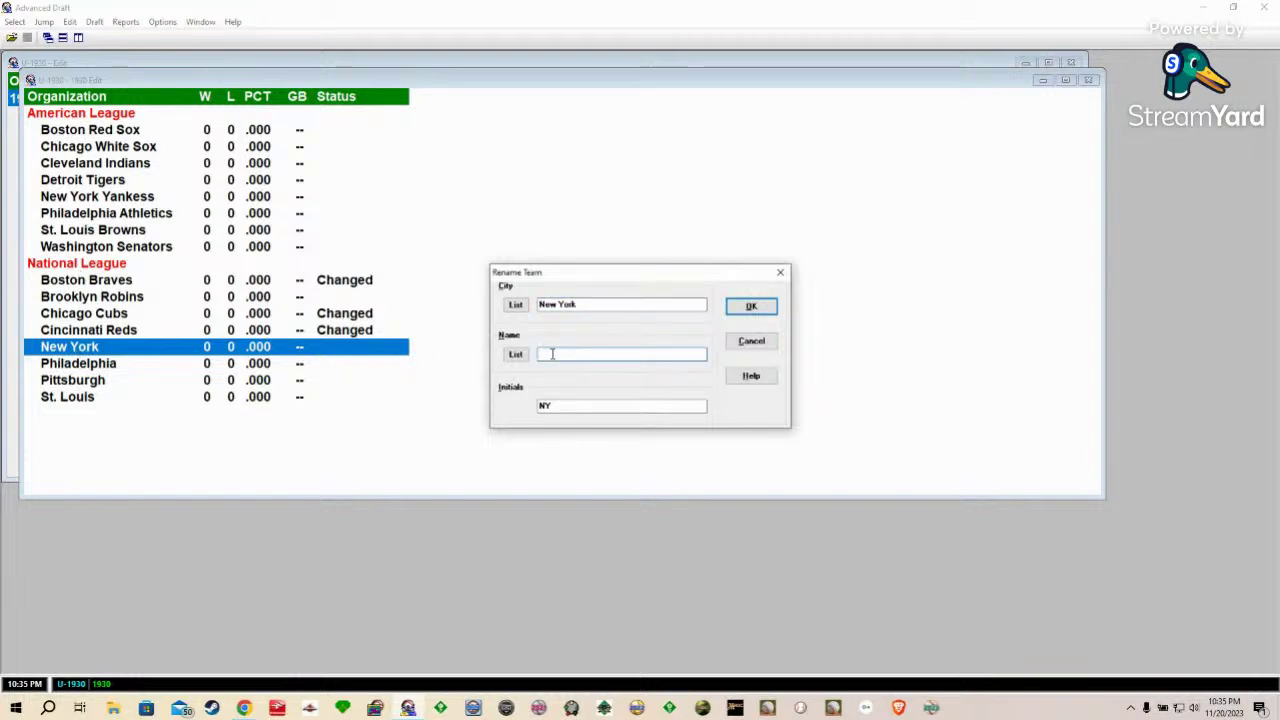
text(Giants)
click(567, 406)
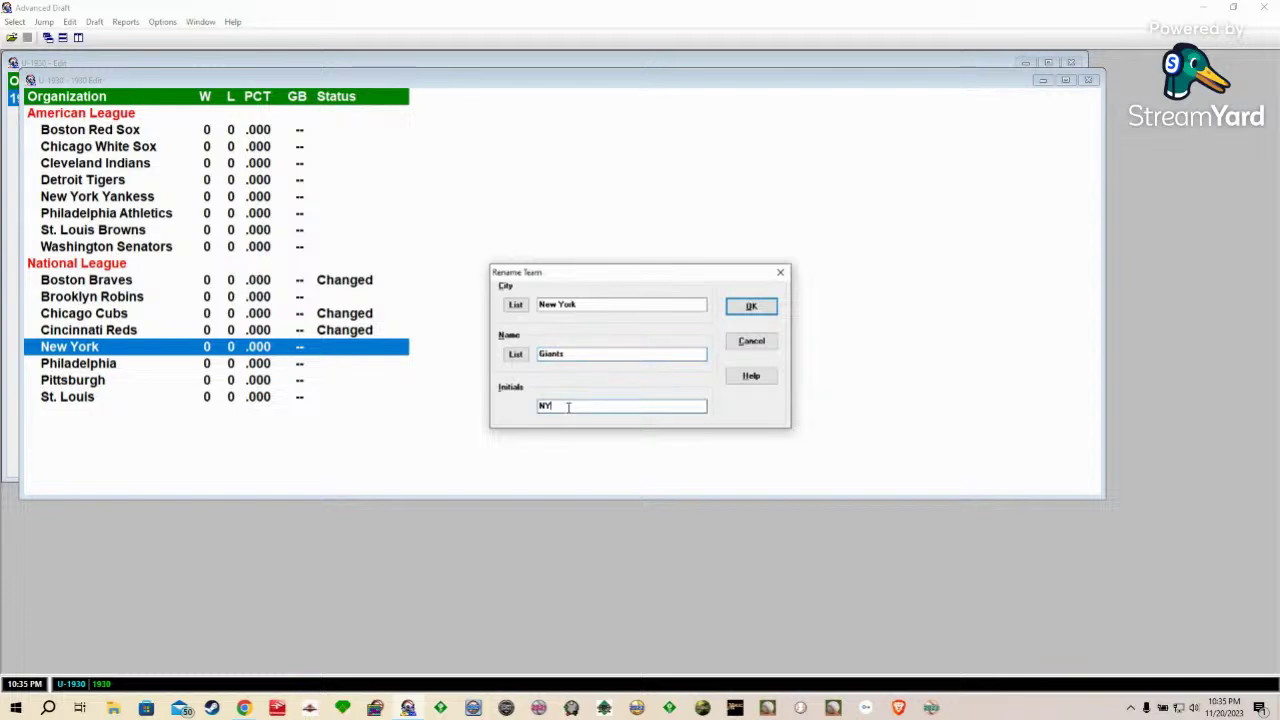
text(G)
click(762, 313)
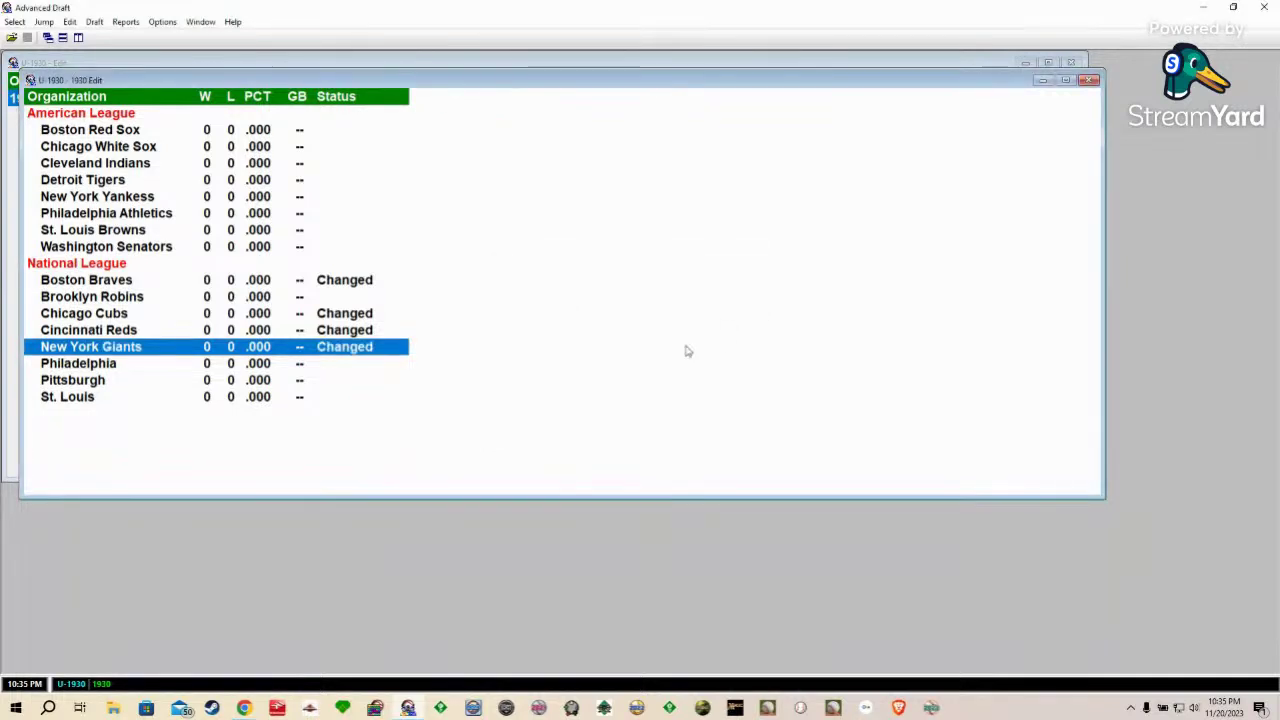
Step: Give the National League Philadelphia team the name Phillies and set its initials to PHIN
click(73, 366)
double_click(73, 366)
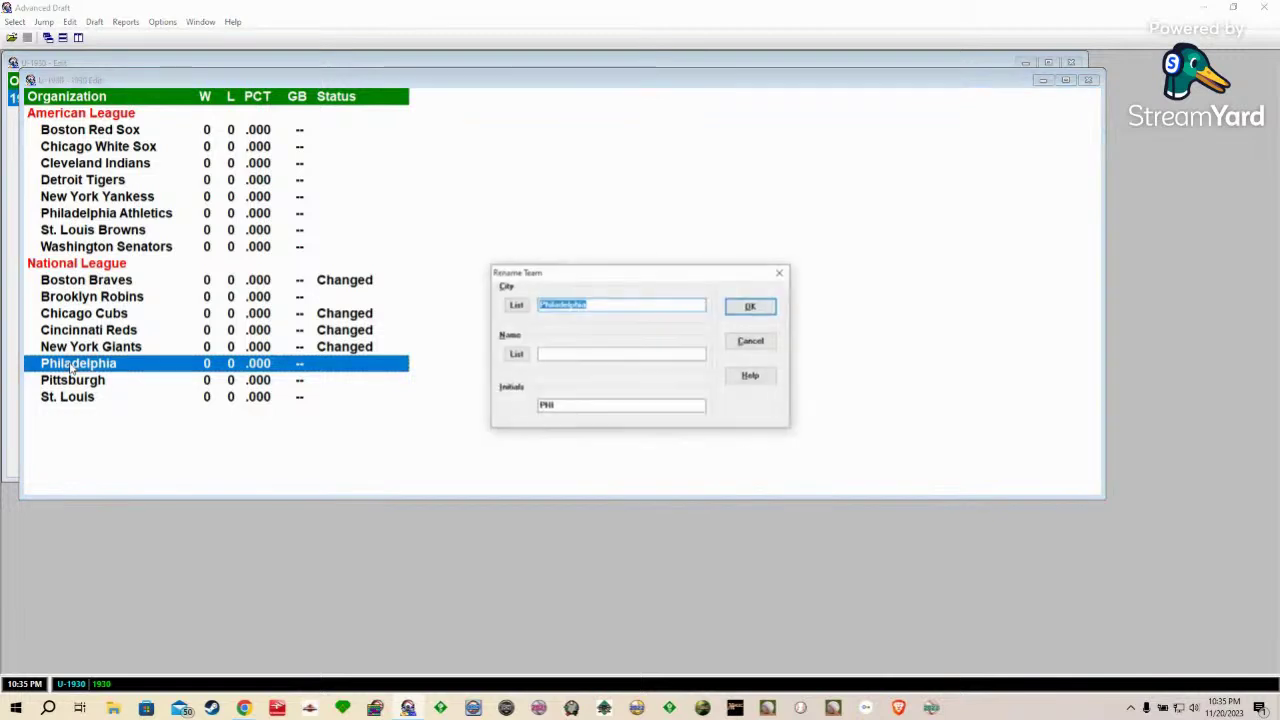
click(573, 351)
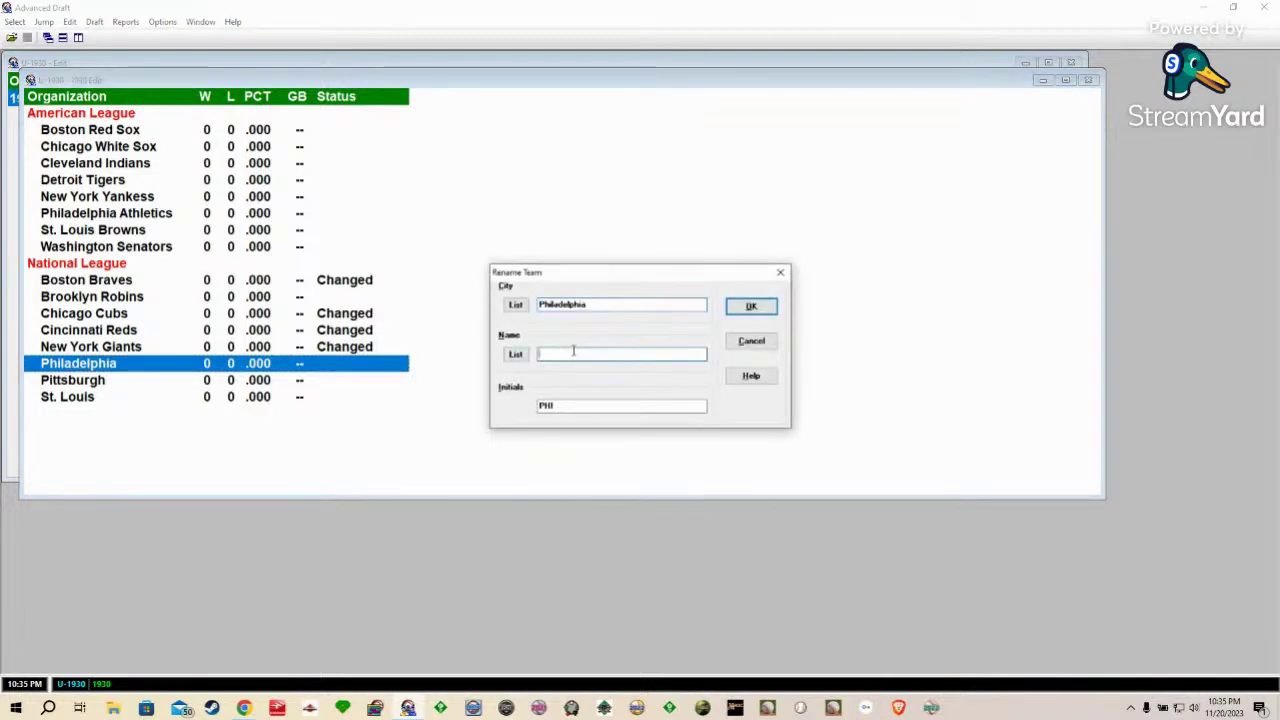
text(Q)
text(hil)
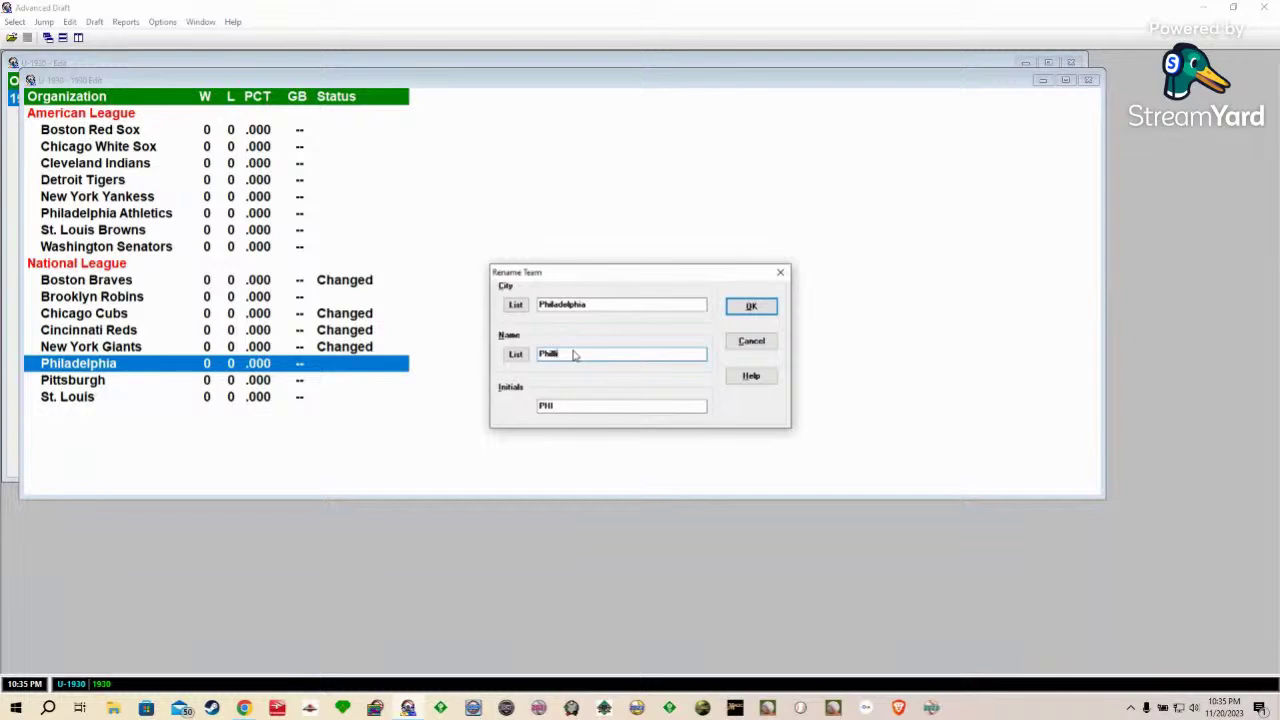
text(lies)
click(570, 408)
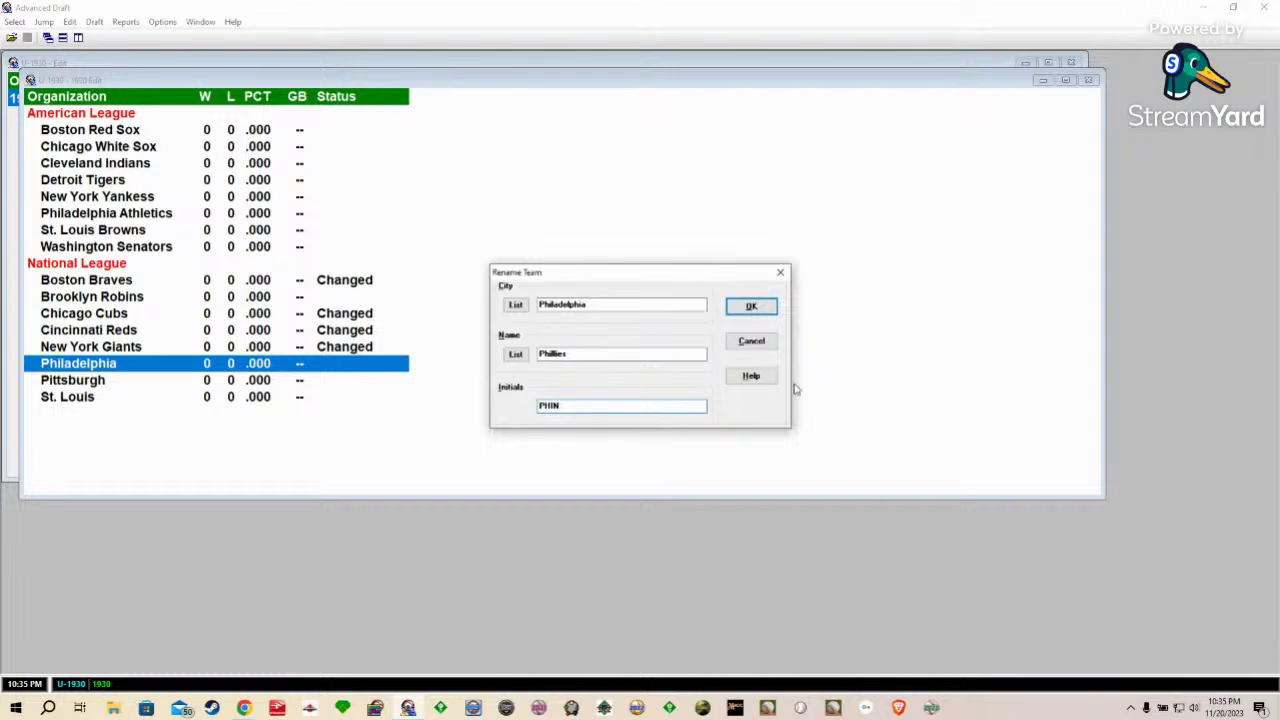
click(751, 307)
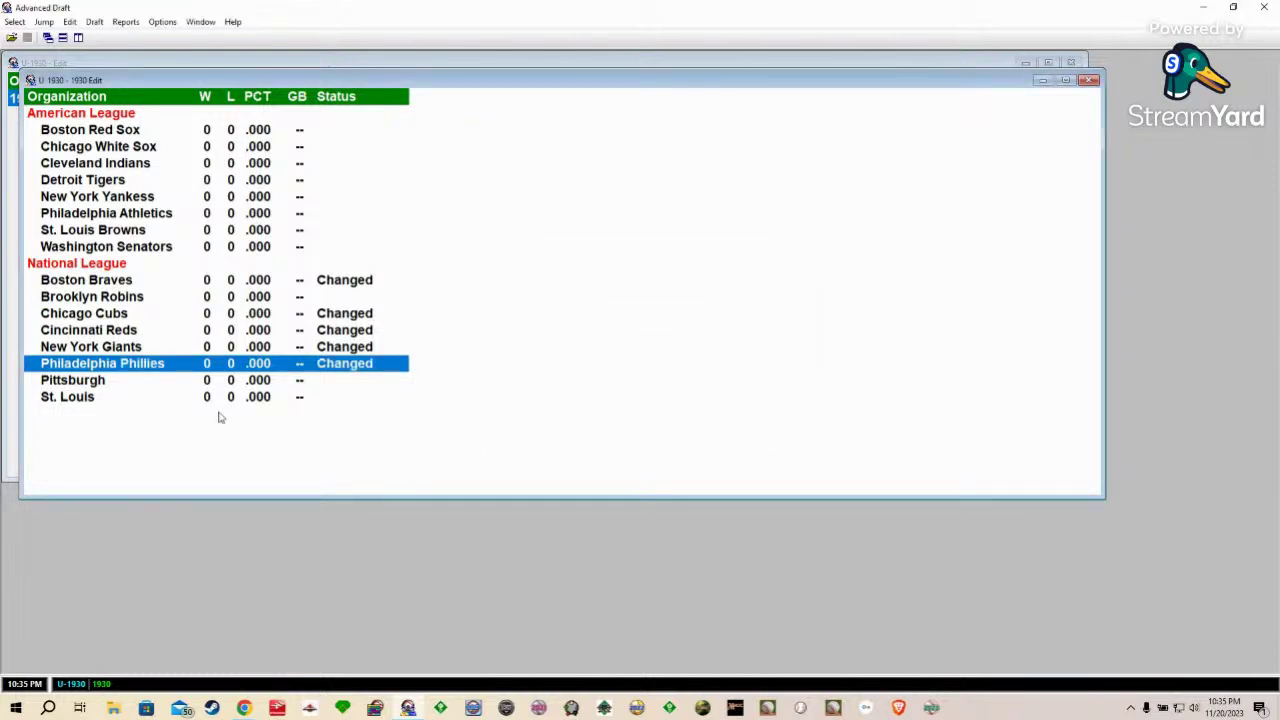
Step: Give the National League Pittsburgh team the name Pirates
click(84, 385)
double_click(84, 385)
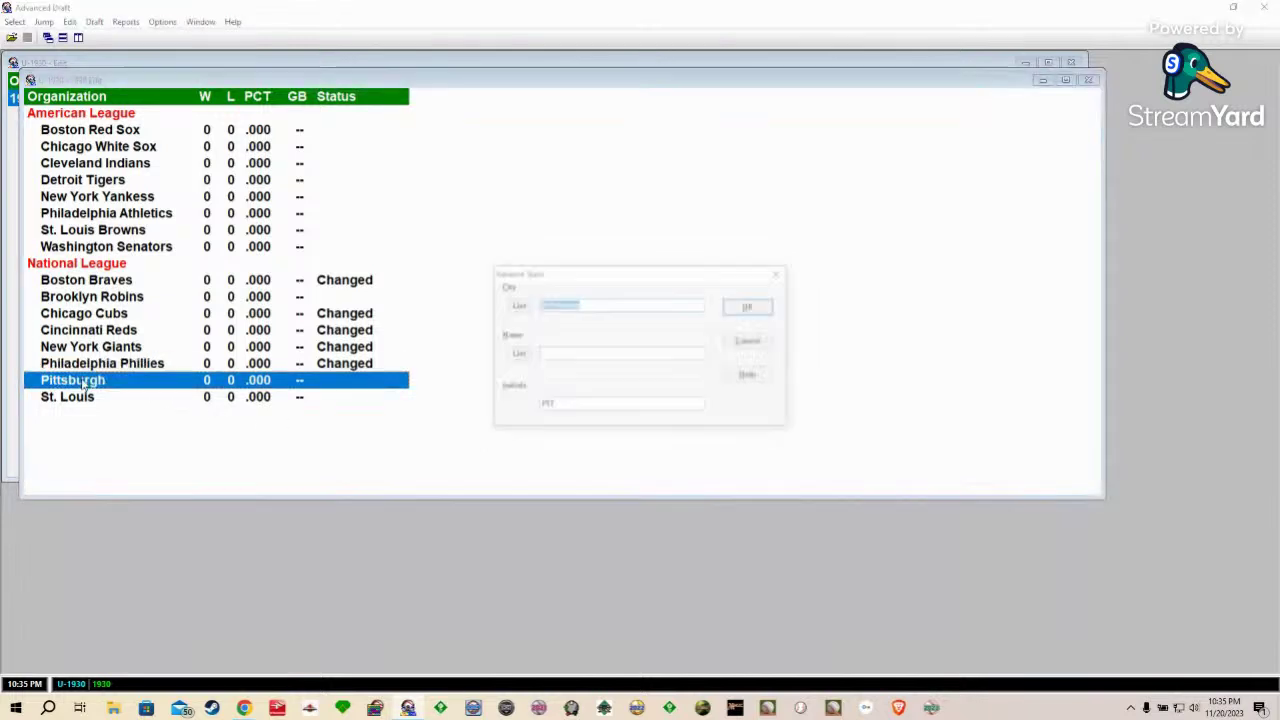
click(550, 356)
text(Pirates)
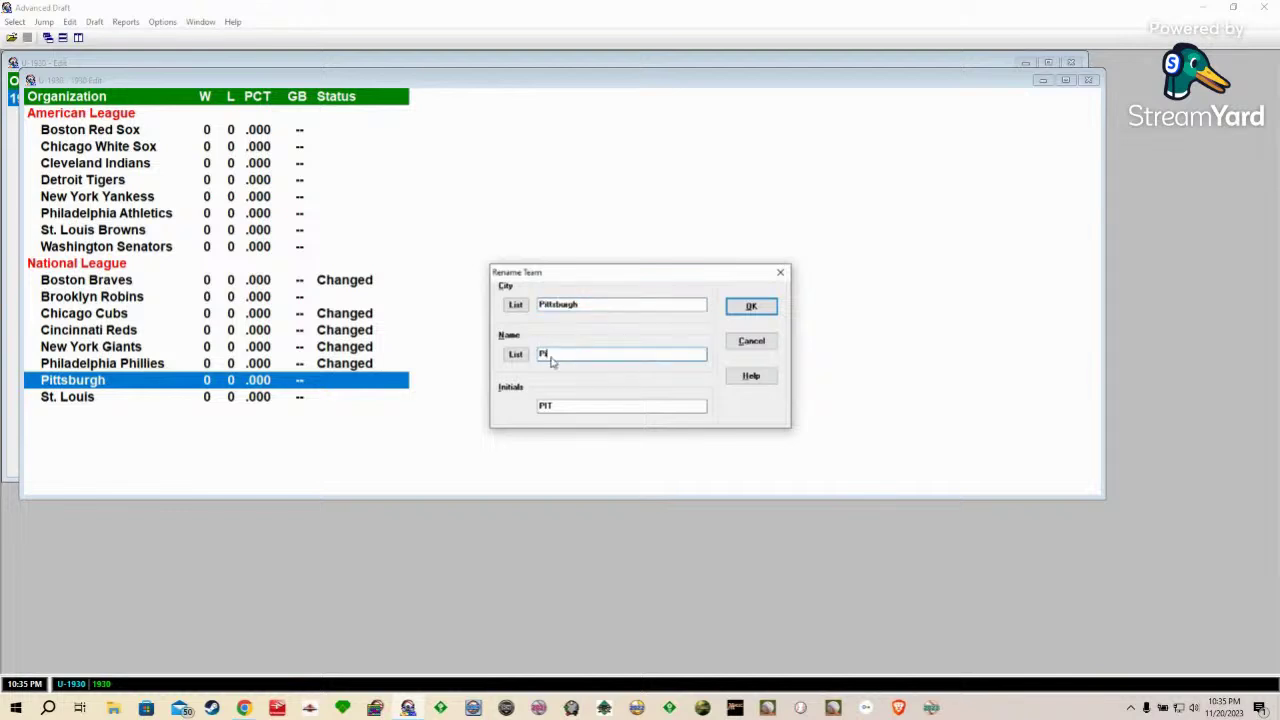
click(750, 306)
Step: Name the National League St. Louis team Cardinals with the initials STLN, and save the U-1930 data disk
click(127, 400)
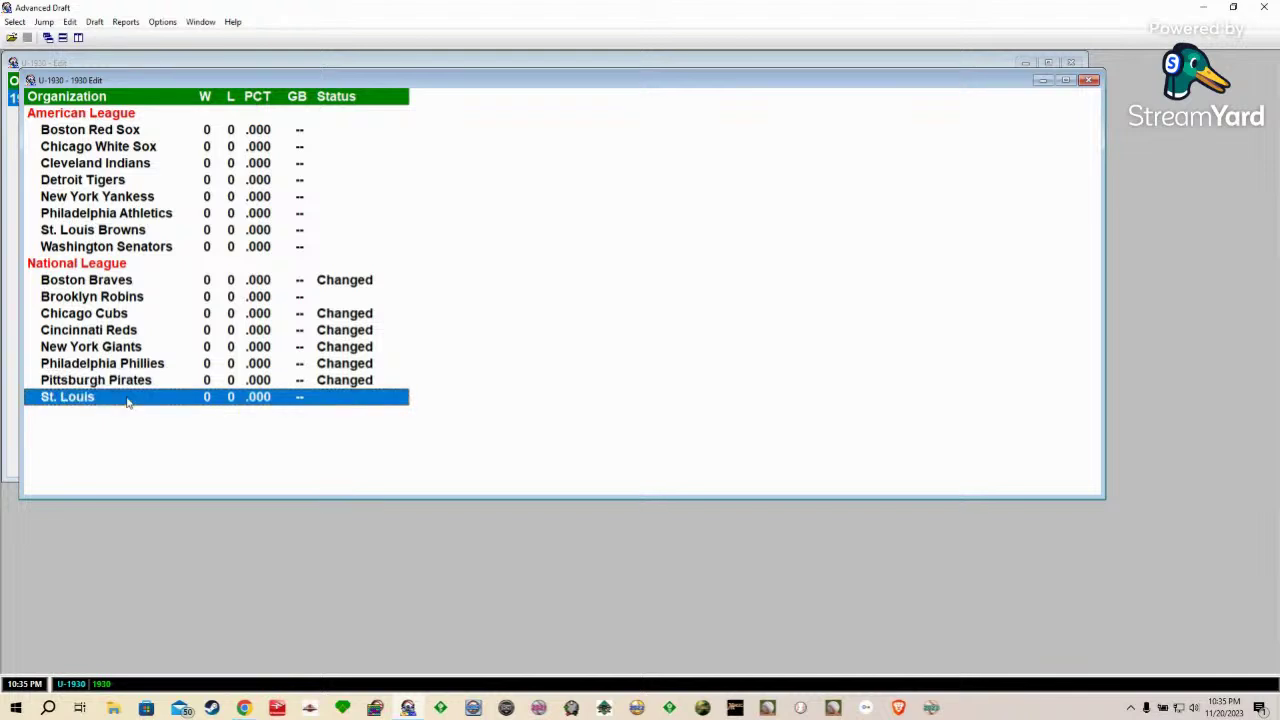
double_click(127, 400)
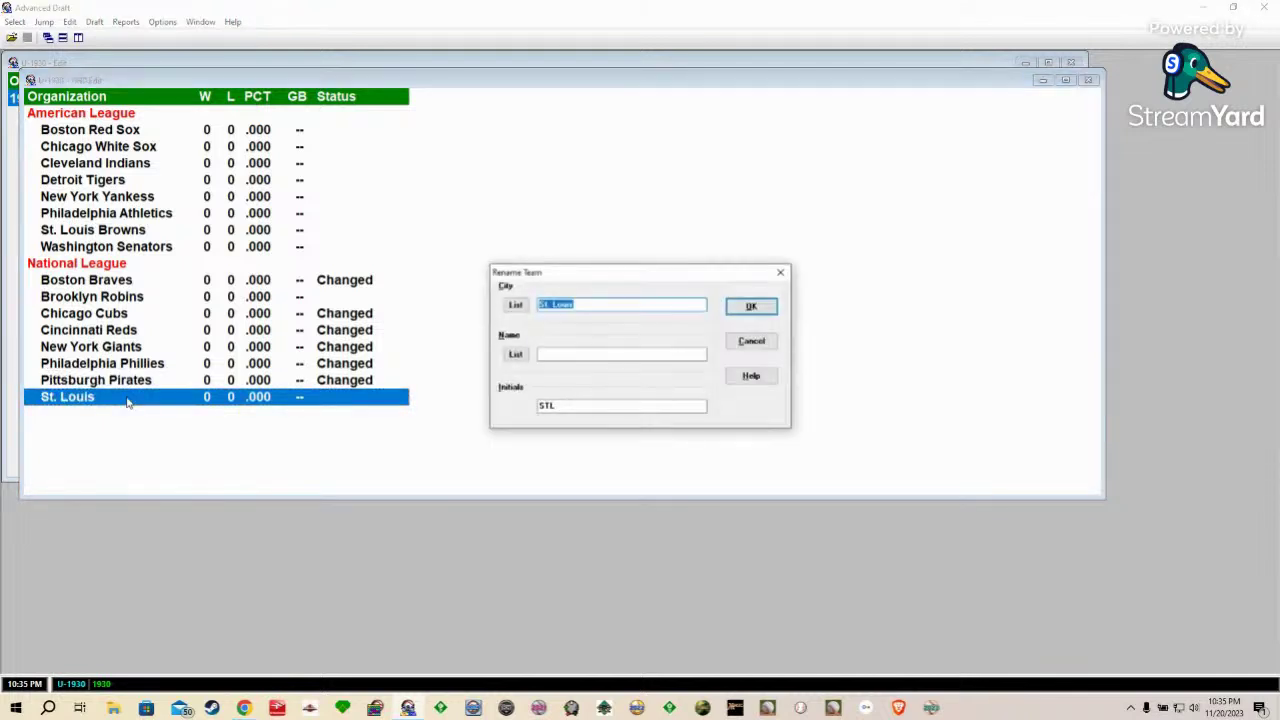
click(550, 354)
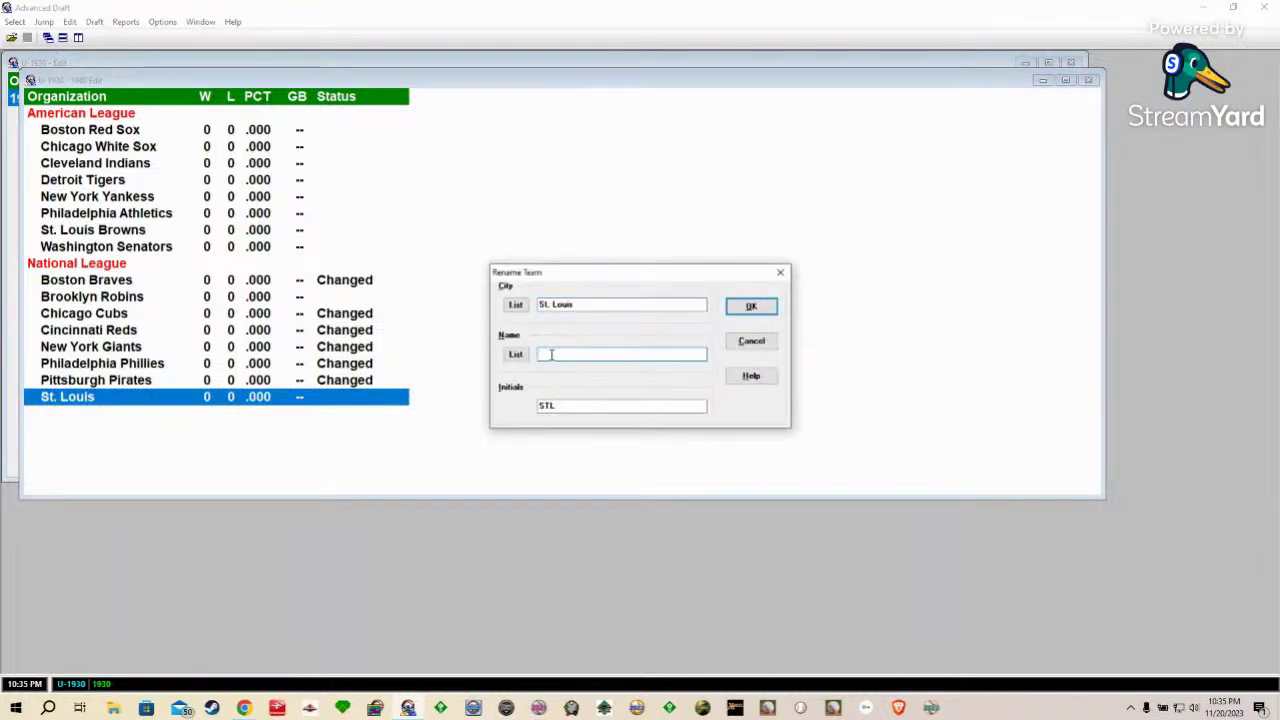
text(Cardinals)
click(564, 407)
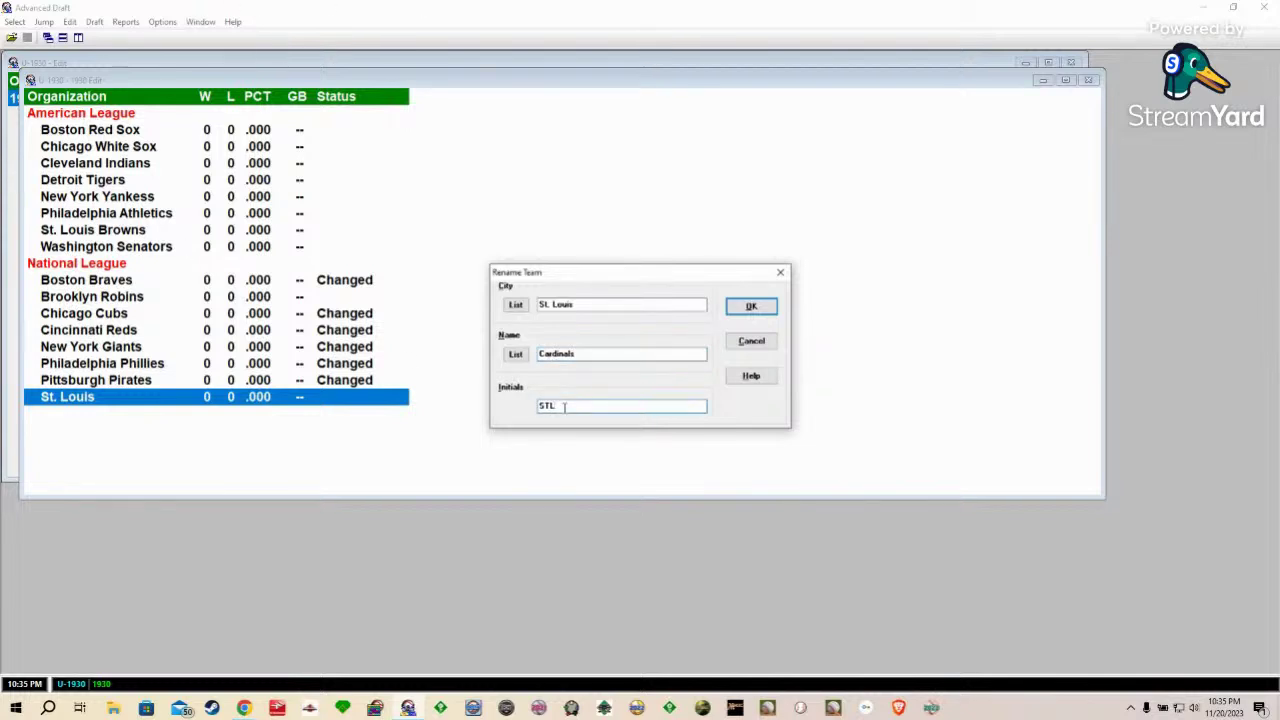
text(N)
click(752, 307)
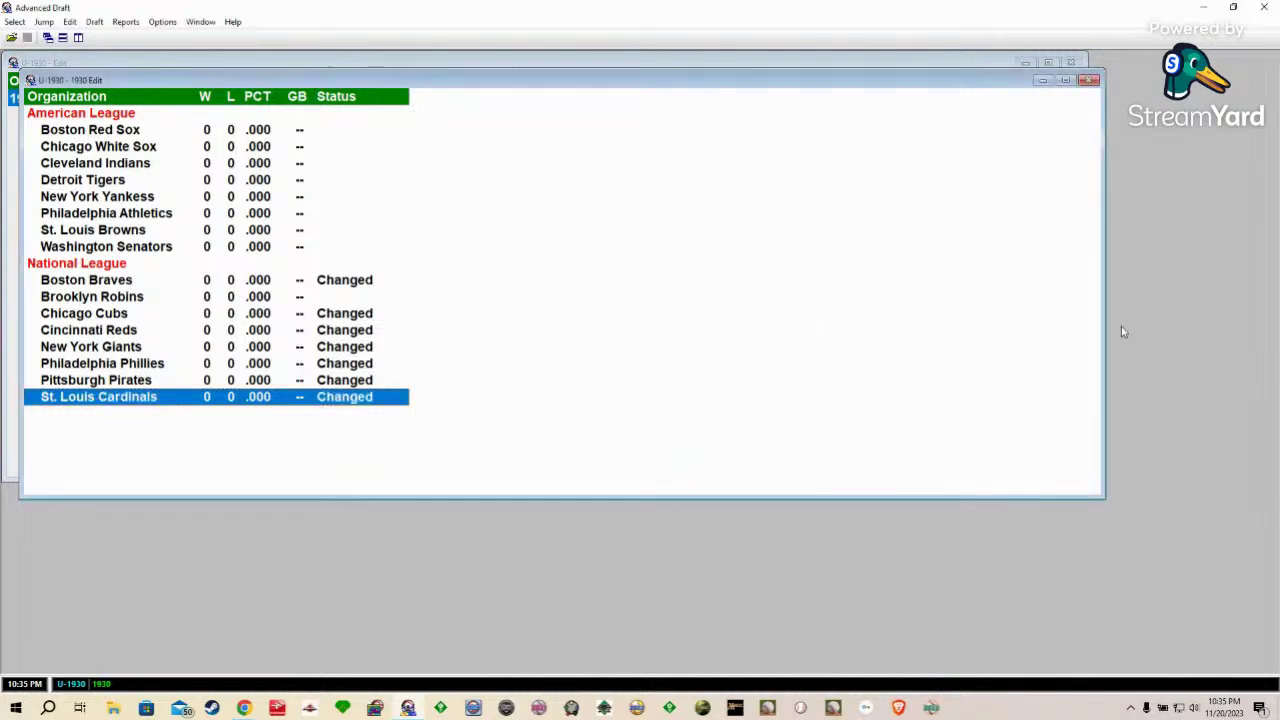
click(14, 22)
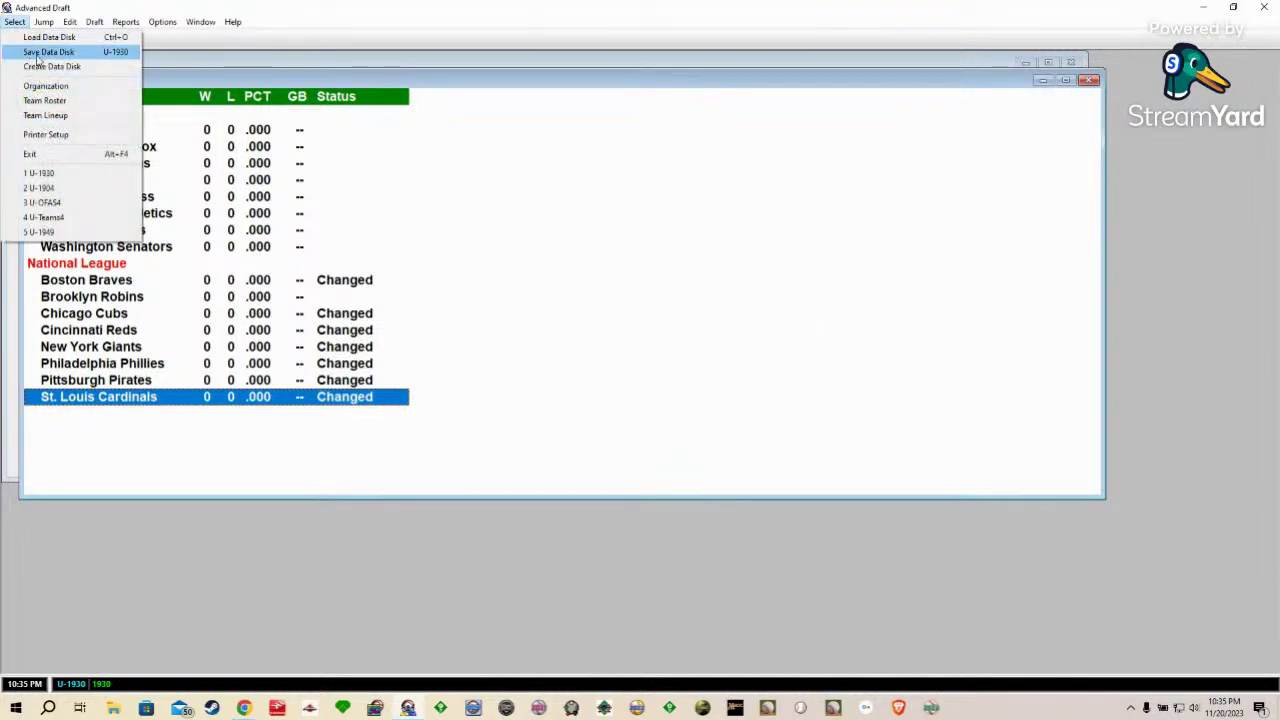
click(38, 56)
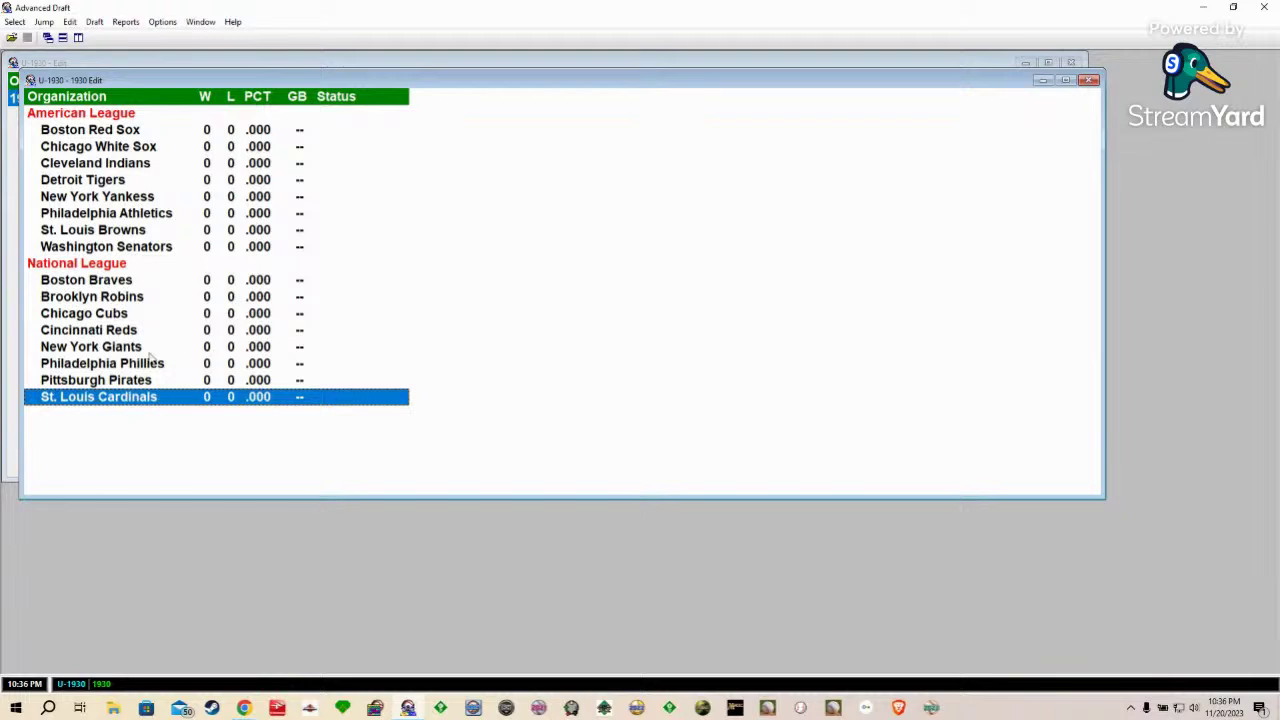
Step: Open the Philadelphia Athletics roster and look through its position players and pitchers
double_click(157, 214)
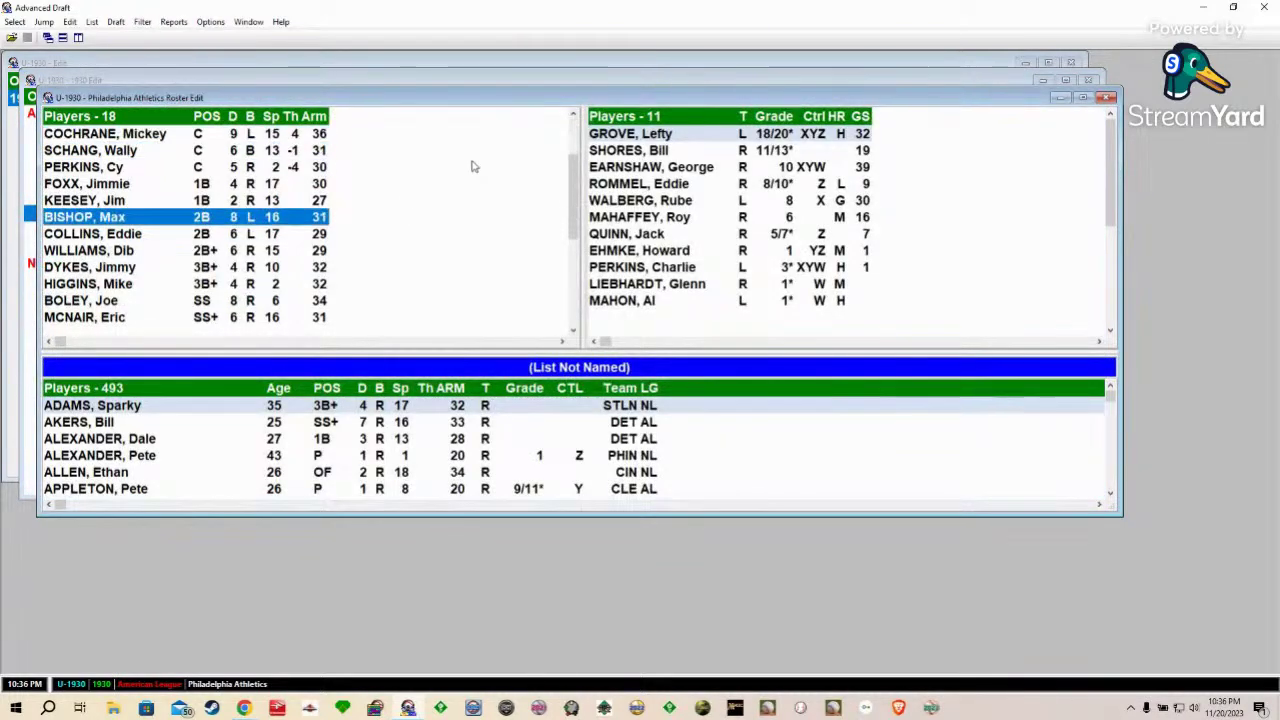
key(Page_Down)
key(Page_Down)
key(Page_Up)
key(Page_Up)
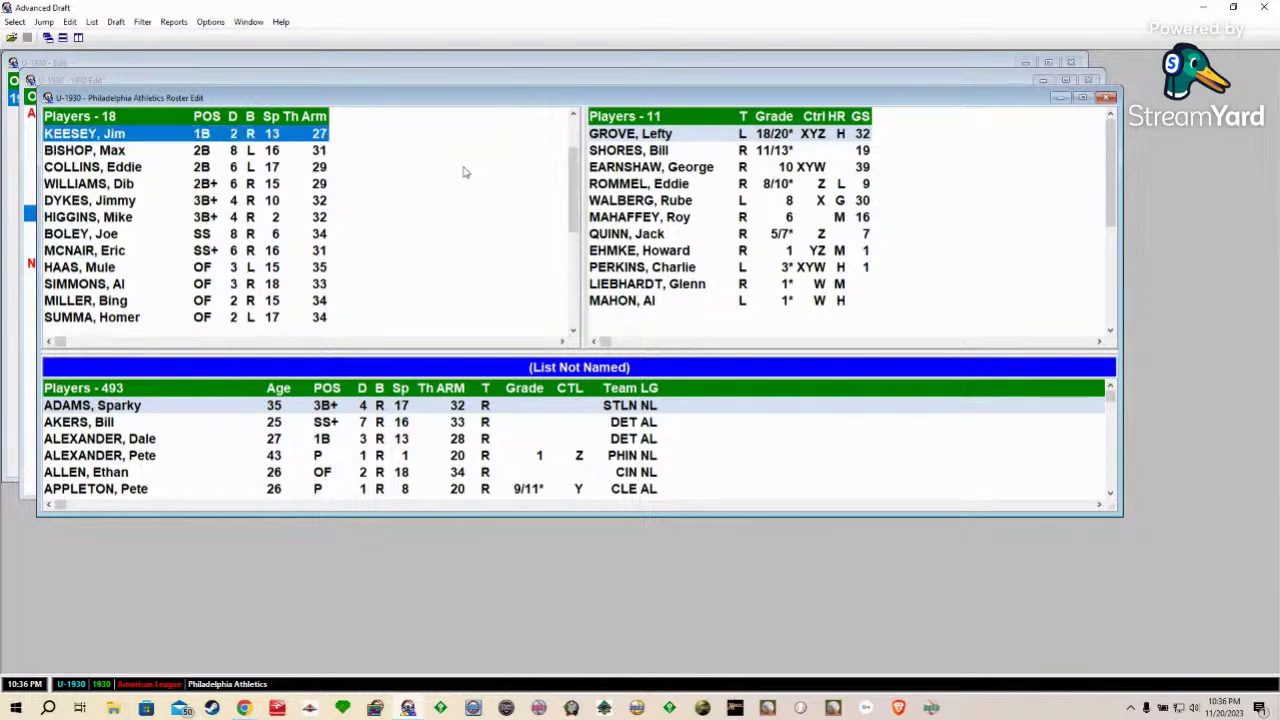
key(Page_Up)
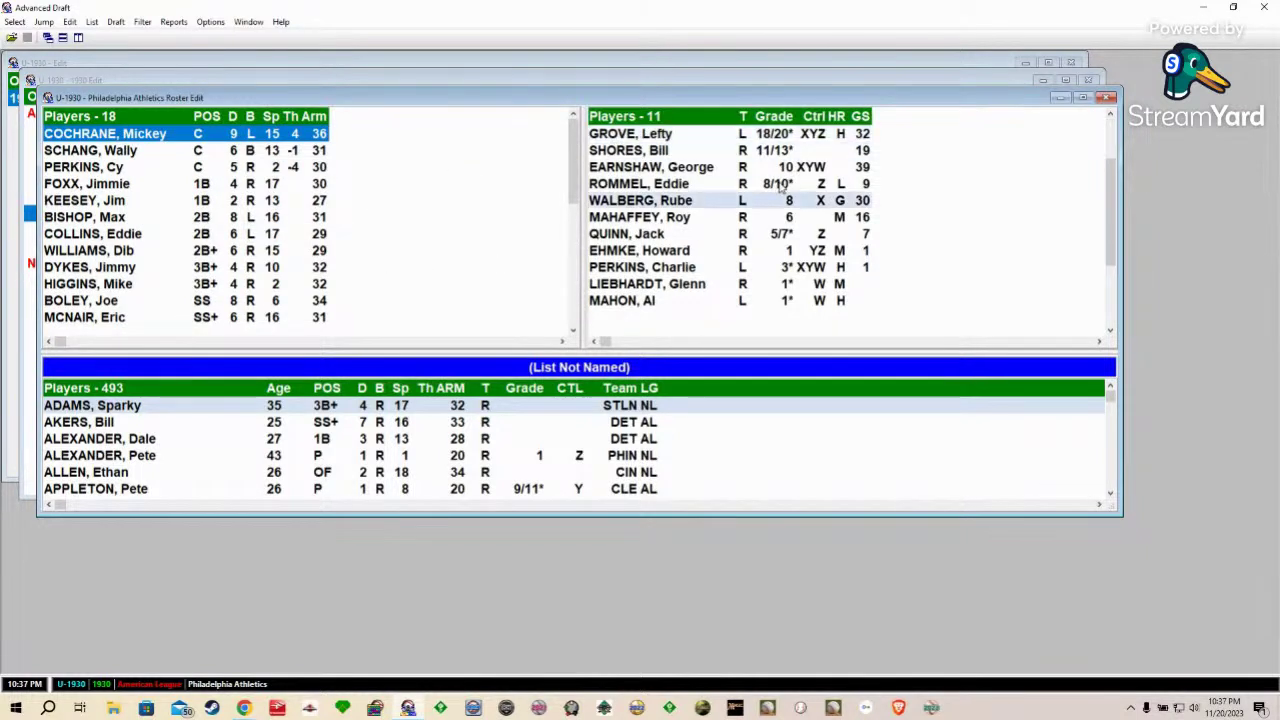
key(Page_Down)
key(Page_Up)
key(Page_Up)
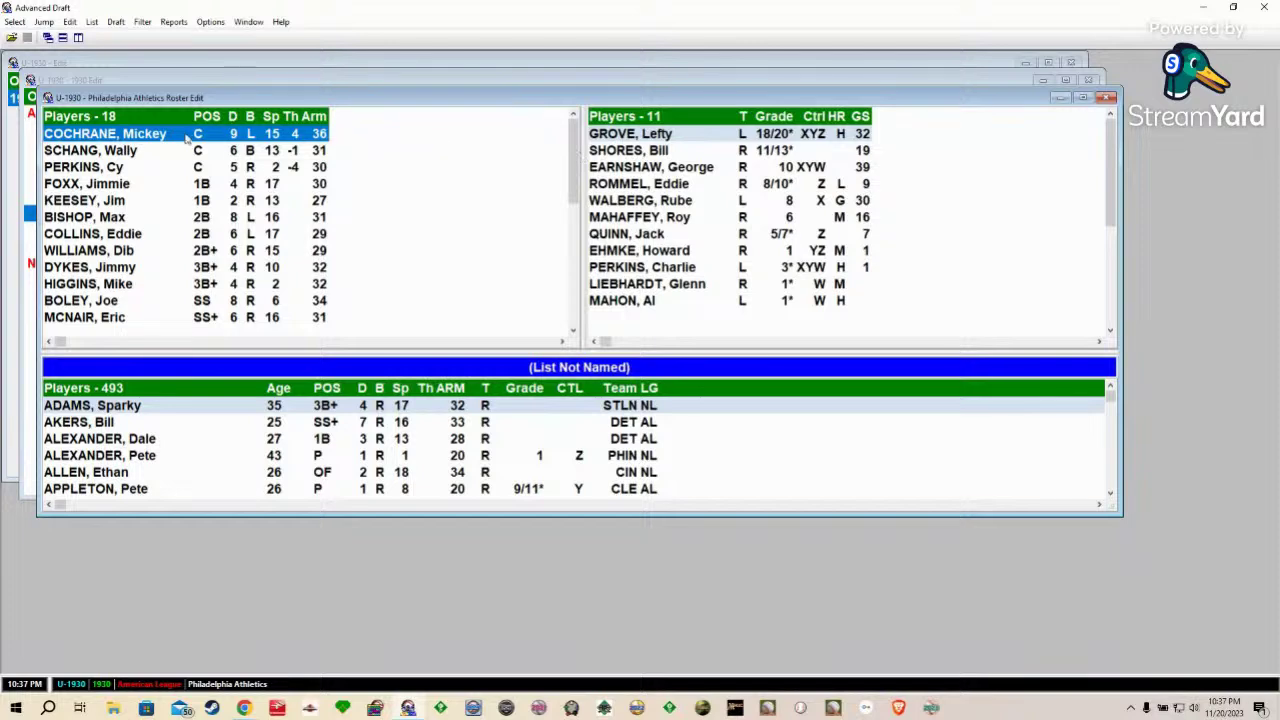
Step: View Mickey Cochrane's ratings and statistics, then display his player card clear of the position players list
double_click(137, 137)
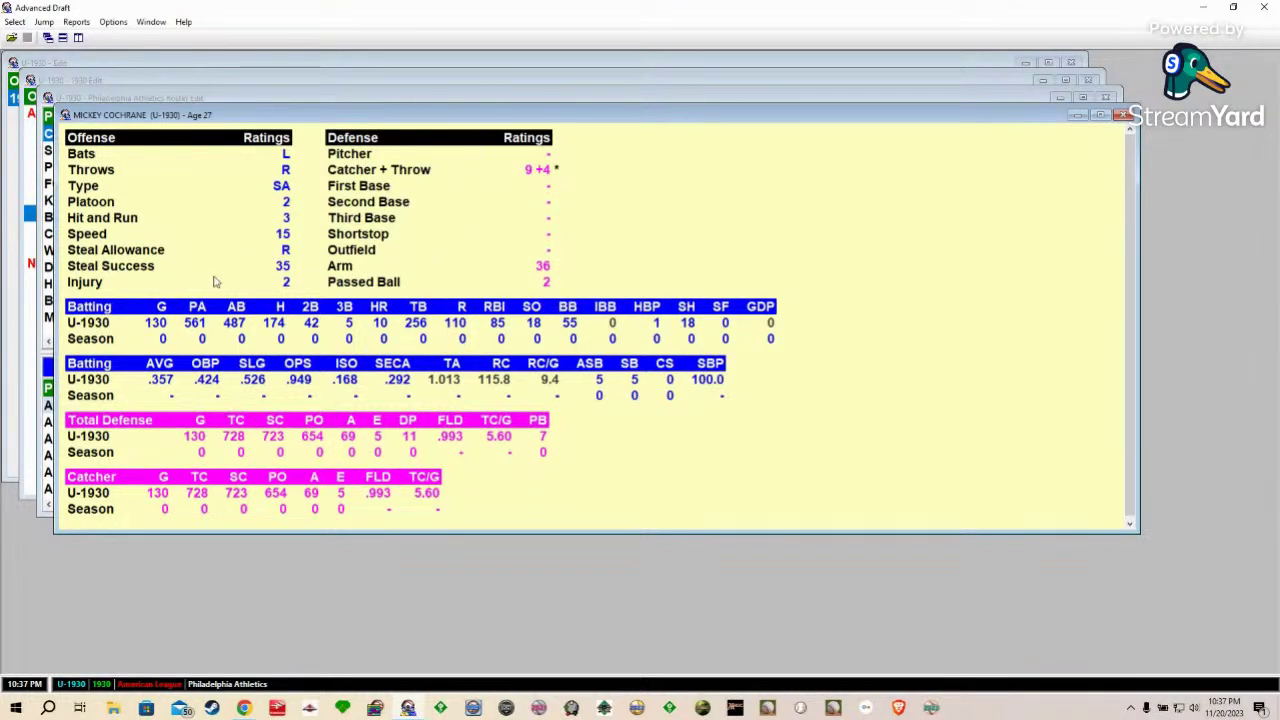
click(1124, 118)
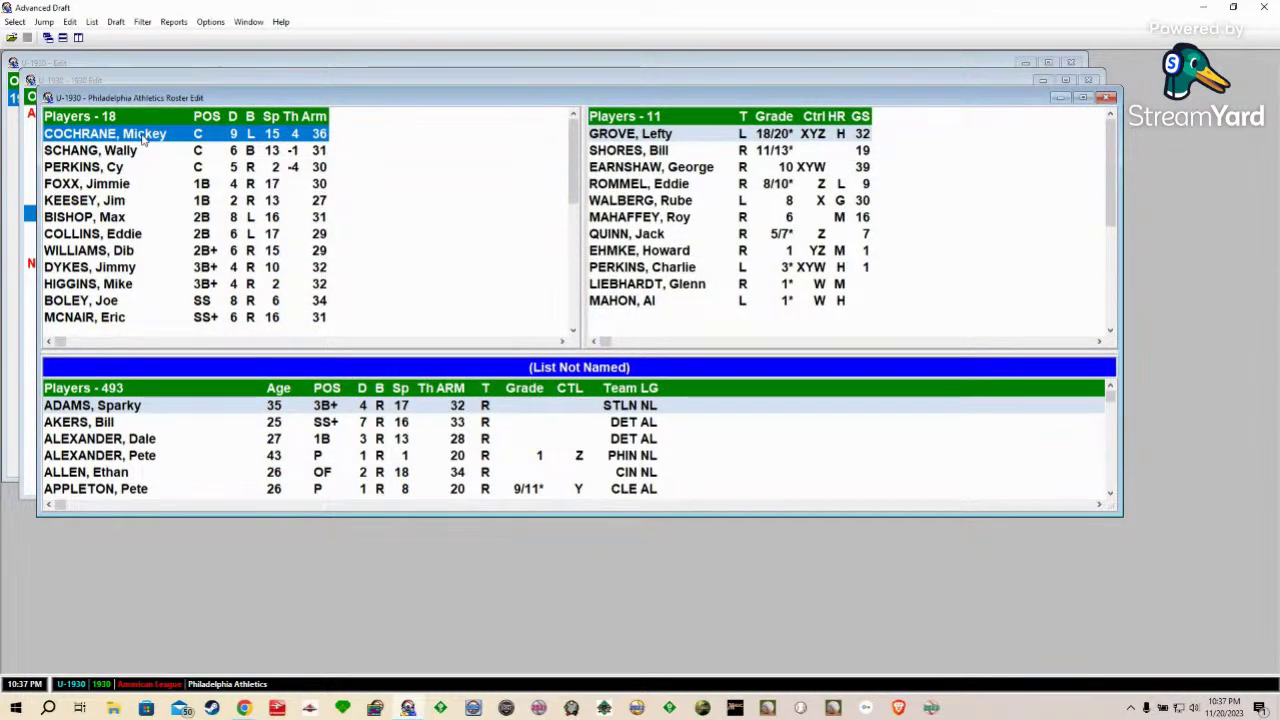
right_click(143, 142)
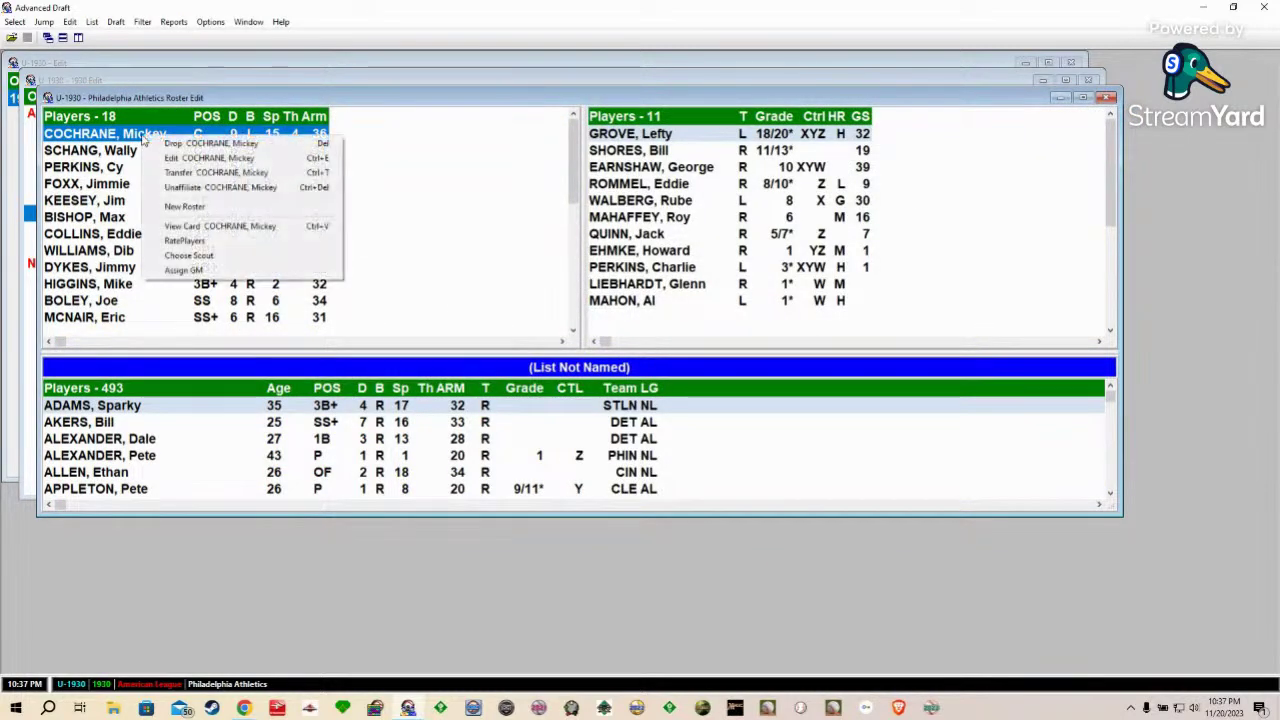
click(205, 226)
drag(200, 130, 625, 175)
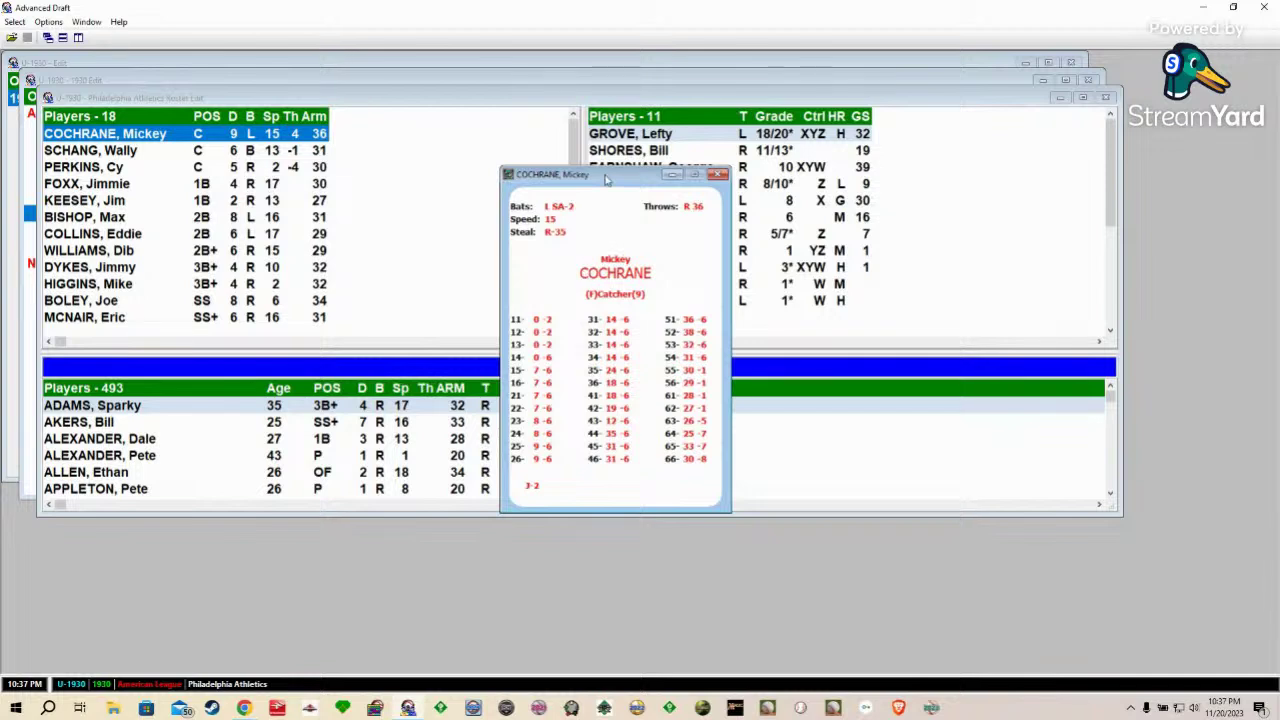
drag(607, 178, 632, 194)
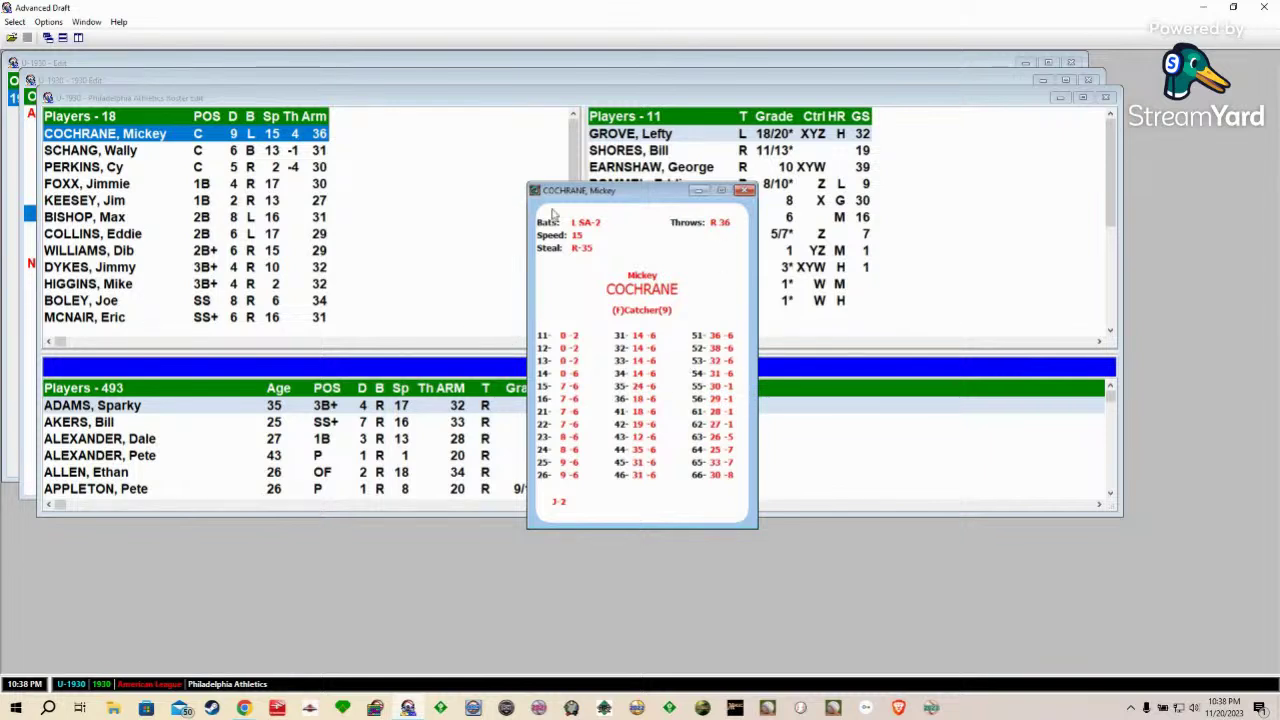
Step: Display Eddie Collins's player card beside Cochrane's to compare them, and close both cards
right_click(91, 233)
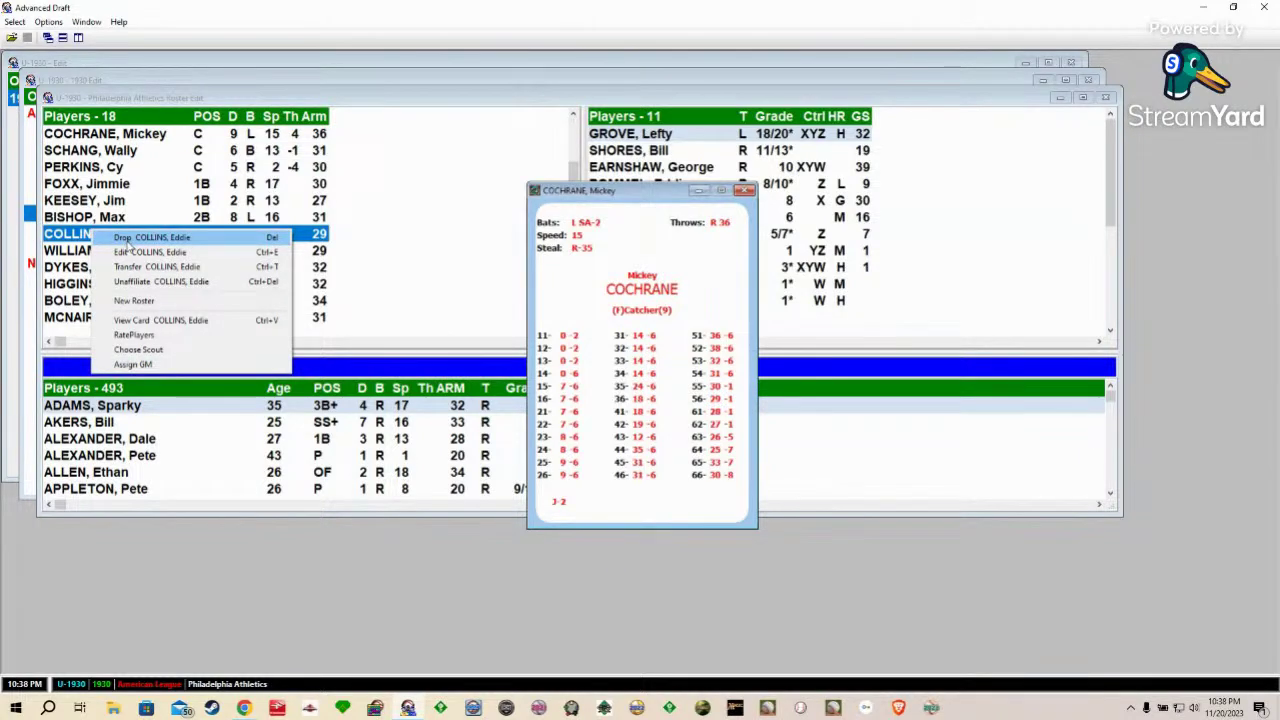
click(141, 321)
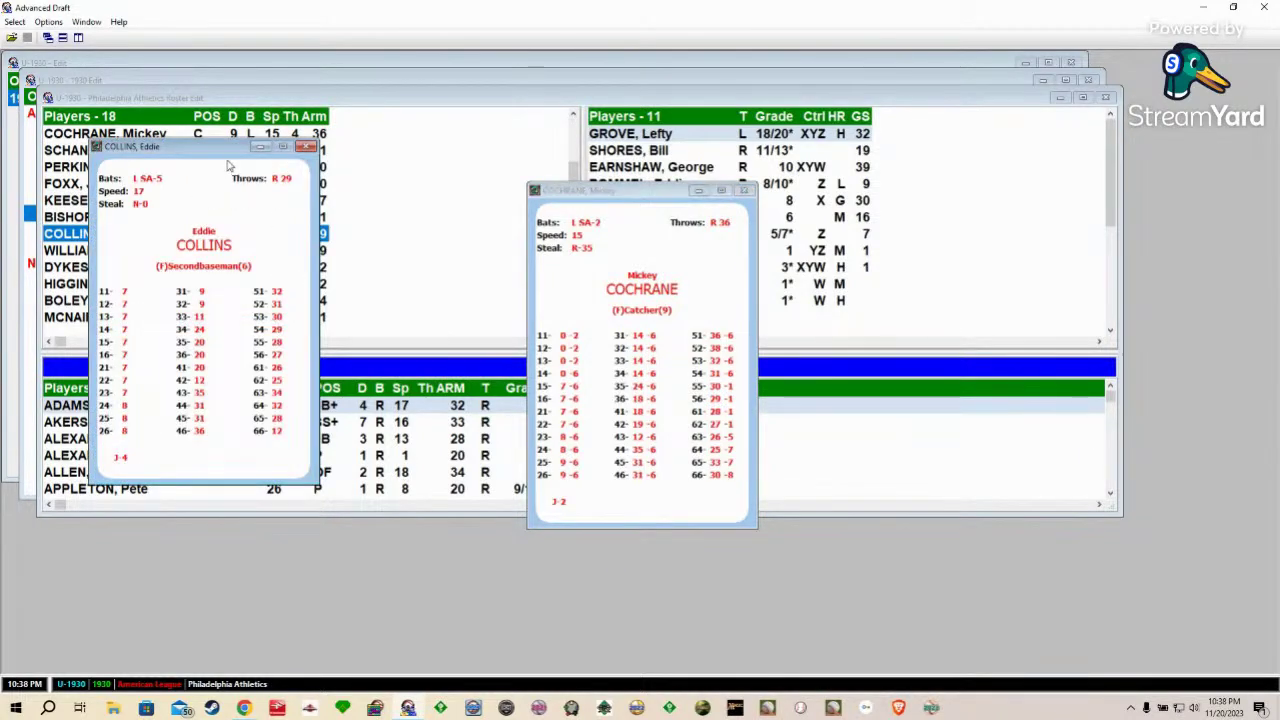
drag(226, 158, 888, 200)
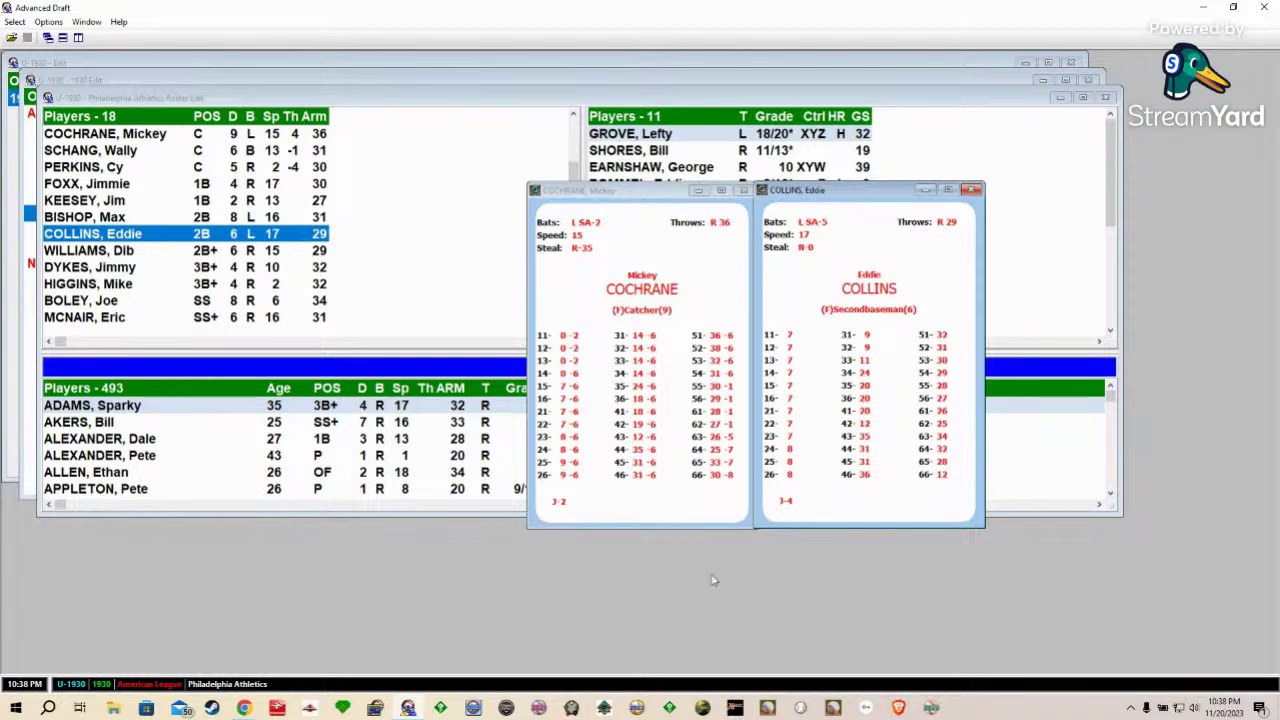
click(971, 189)
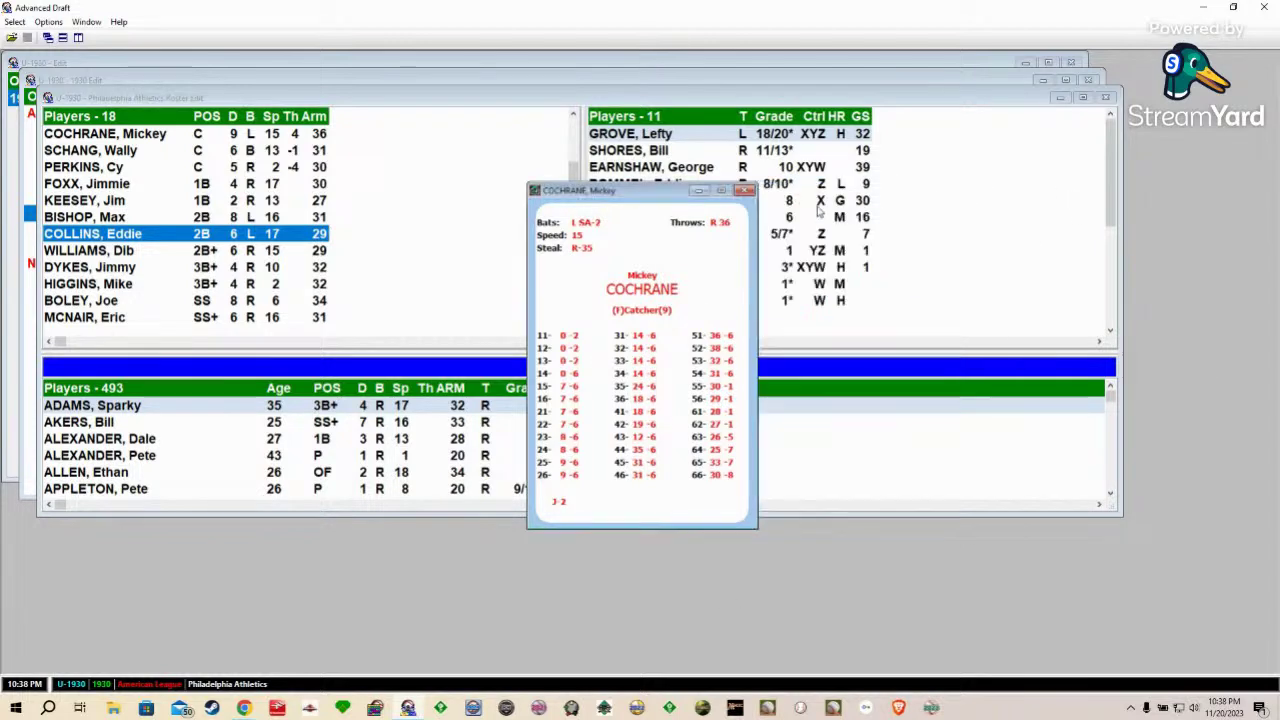
click(743, 190)
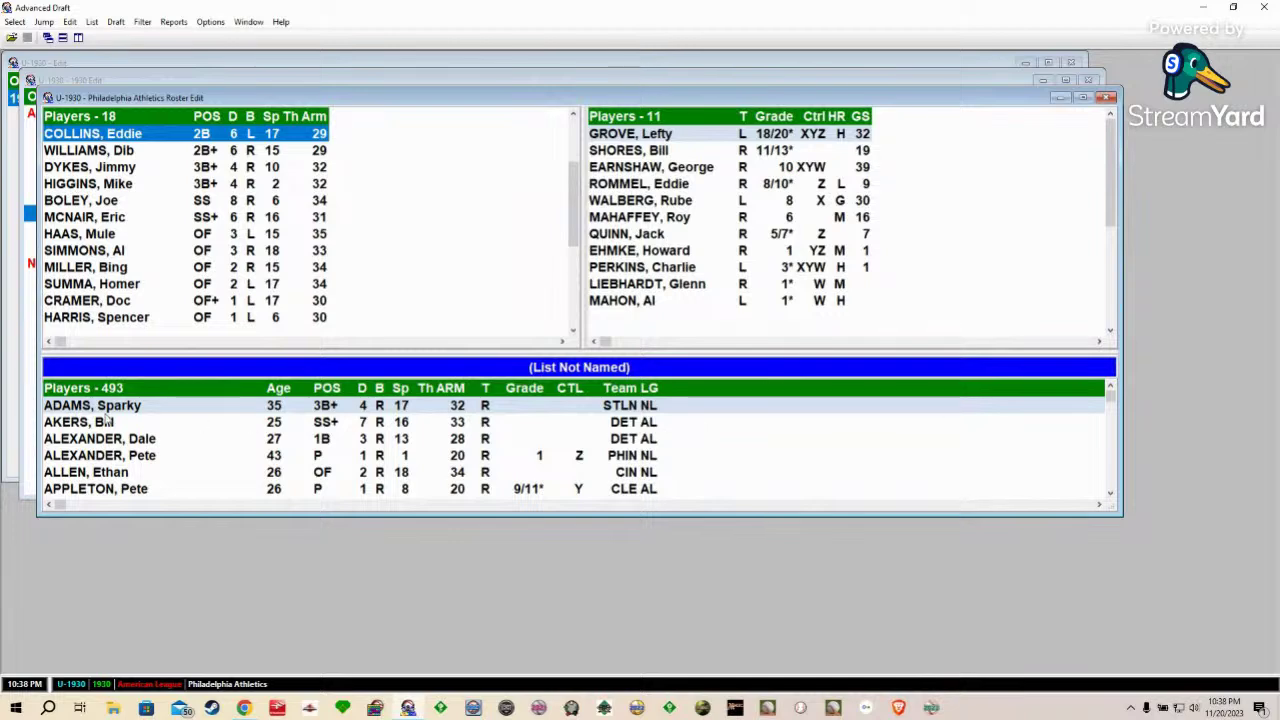
Step: View Pete Alexander's card and detailed ratings from the full player list, and close the Athletics roster
mouse_move(1107, 408)
mouse_down()
mouse_move(1108, 490)
mouse_move(1109, 396)
mouse_up()
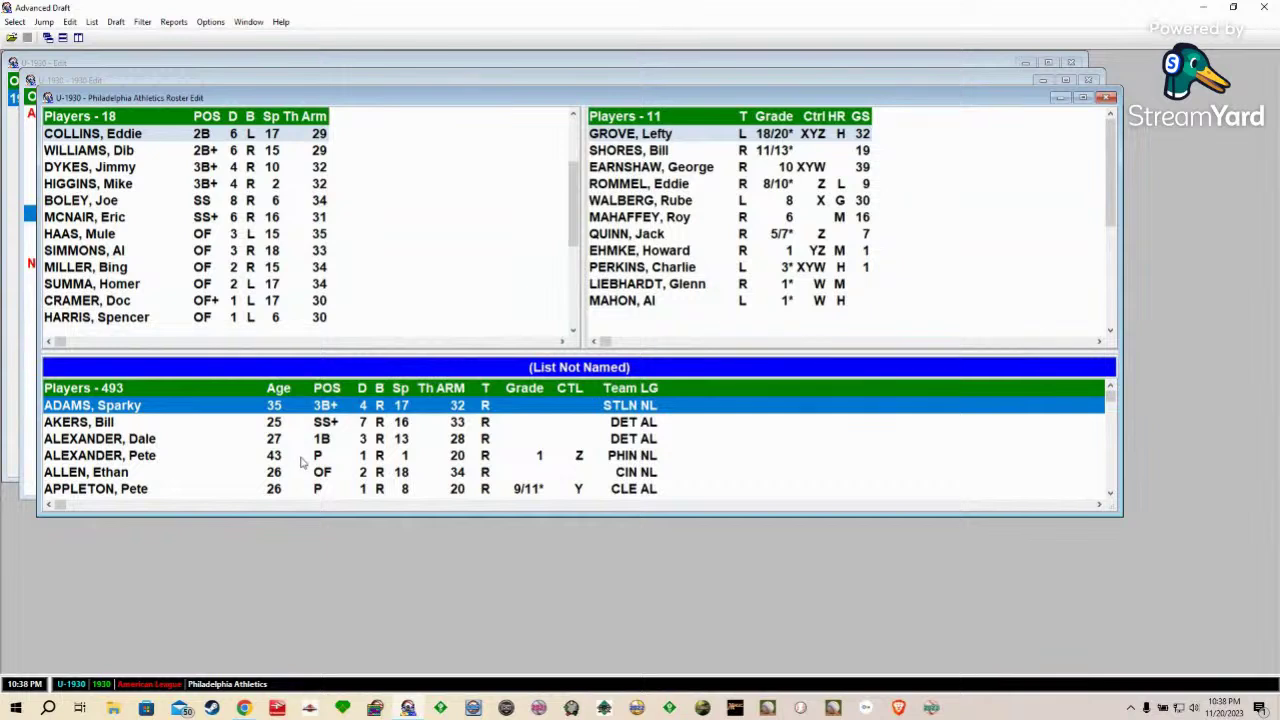
click(106, 458)
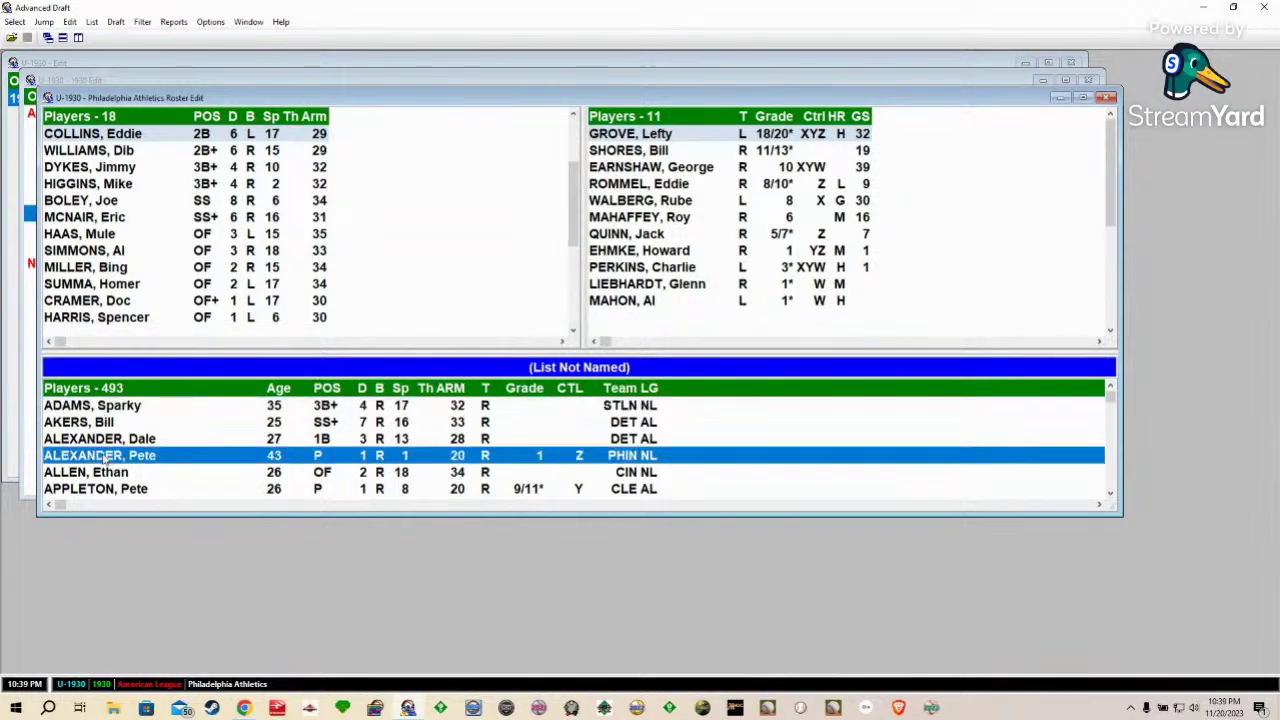
right_click(104, 458)
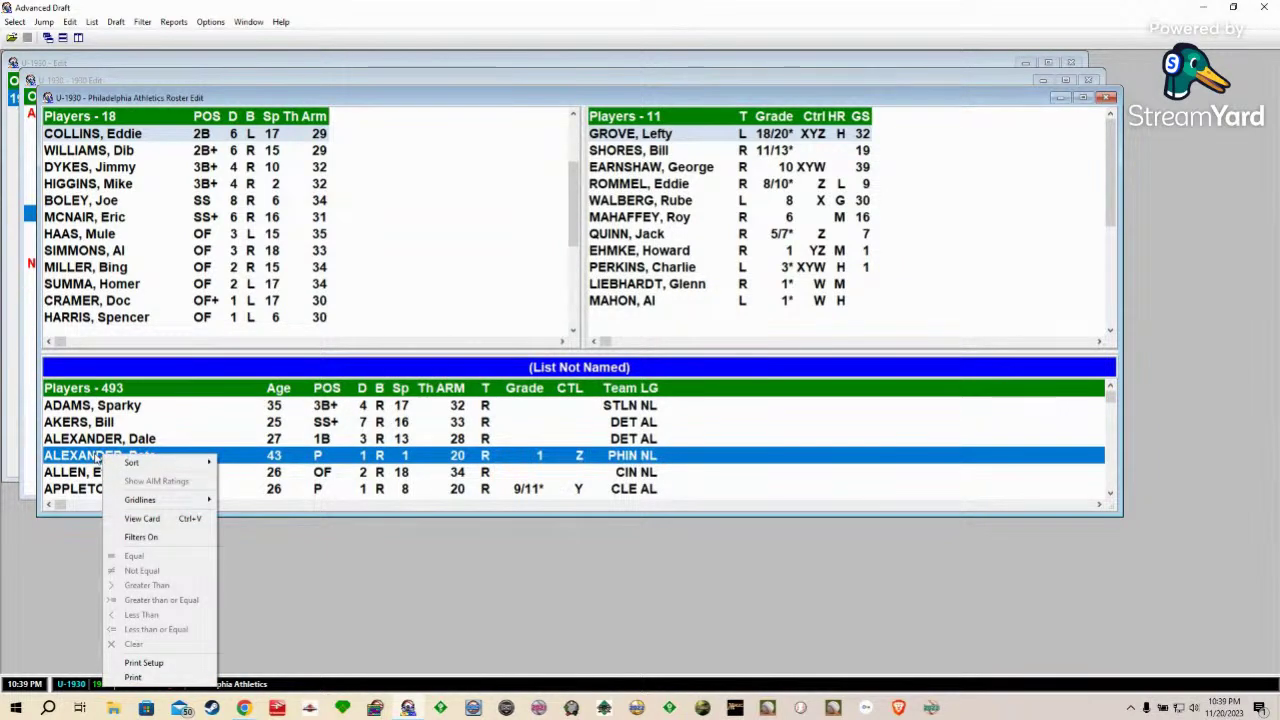
click(145, 520)
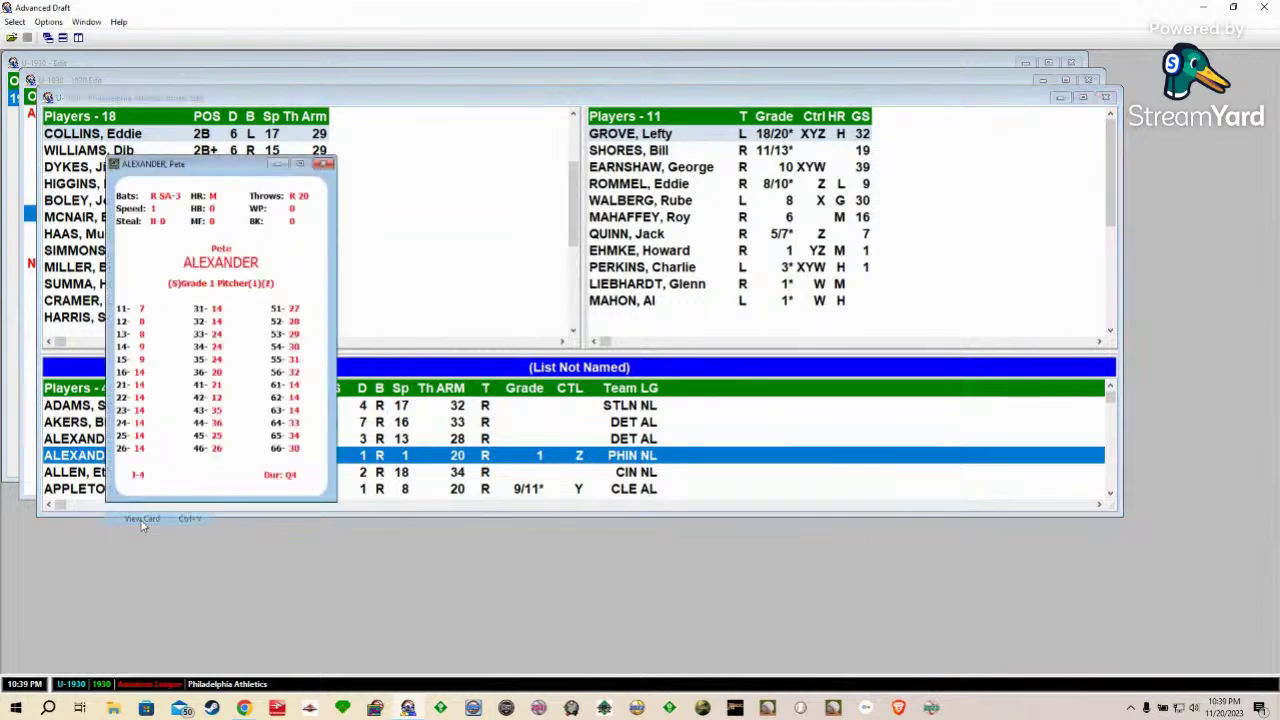
click(324, 163)
double_click(98, 456)
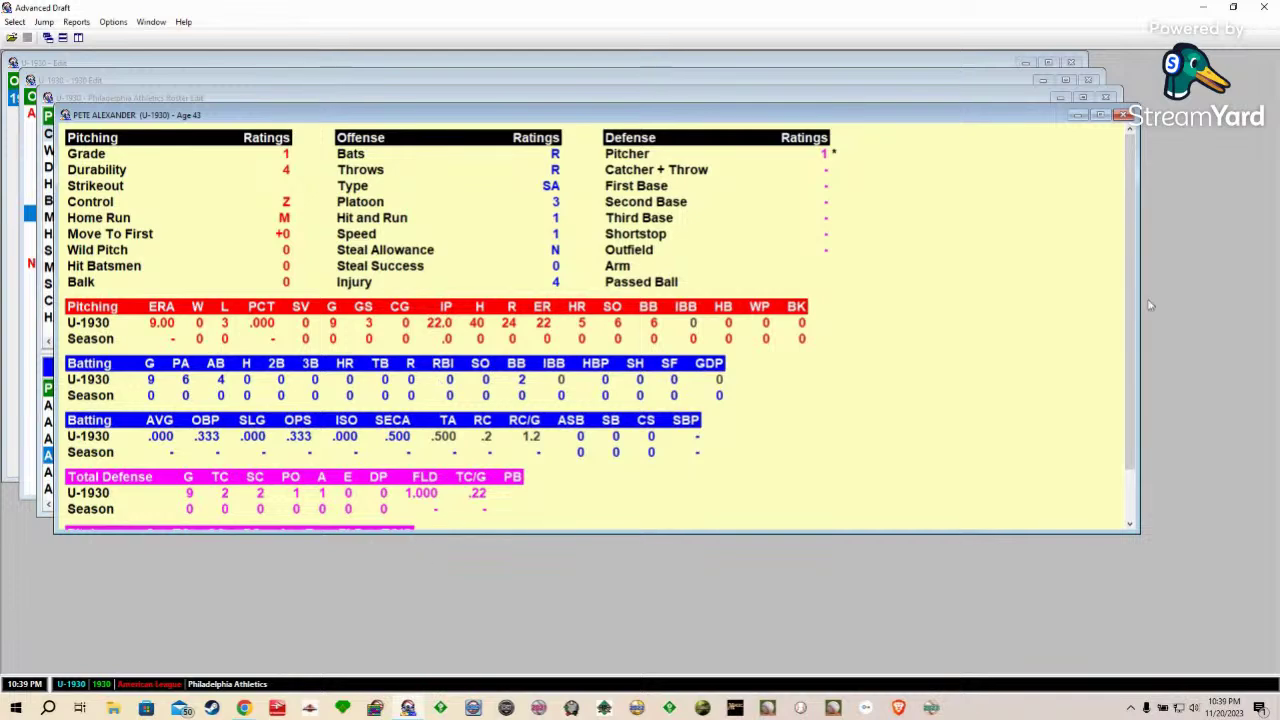
click(1122, 115)
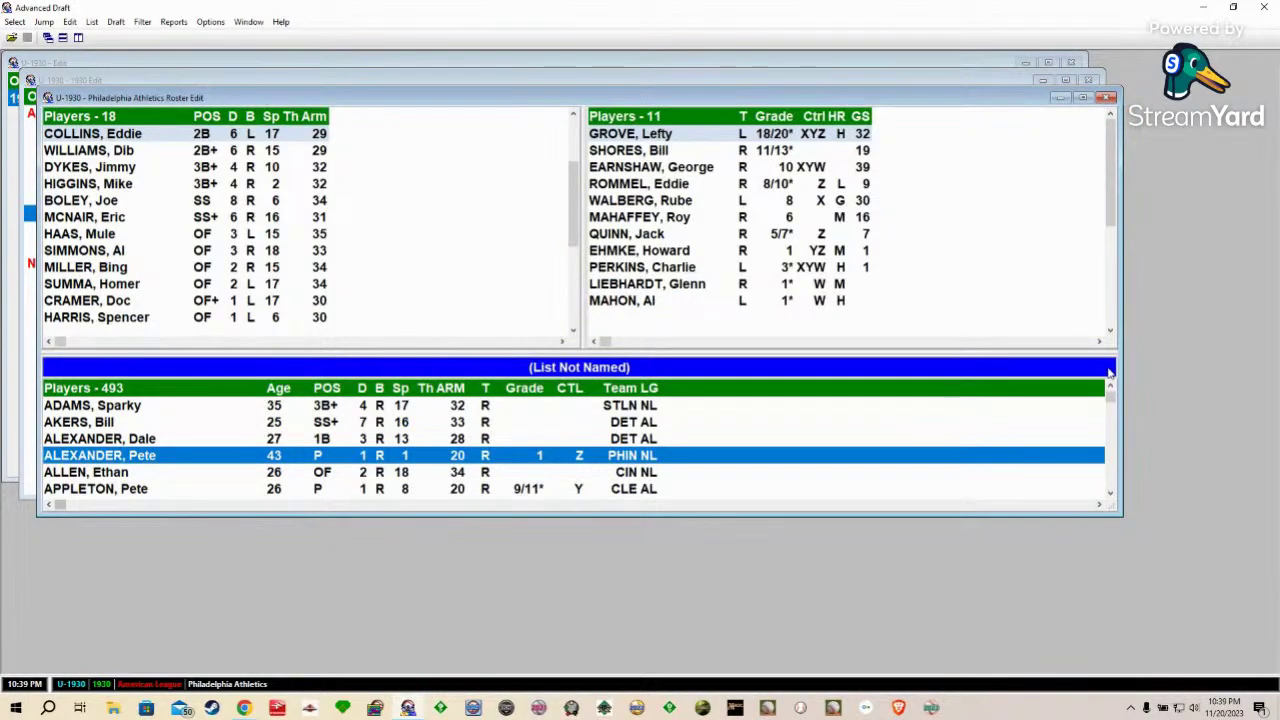
click(1108, 98)
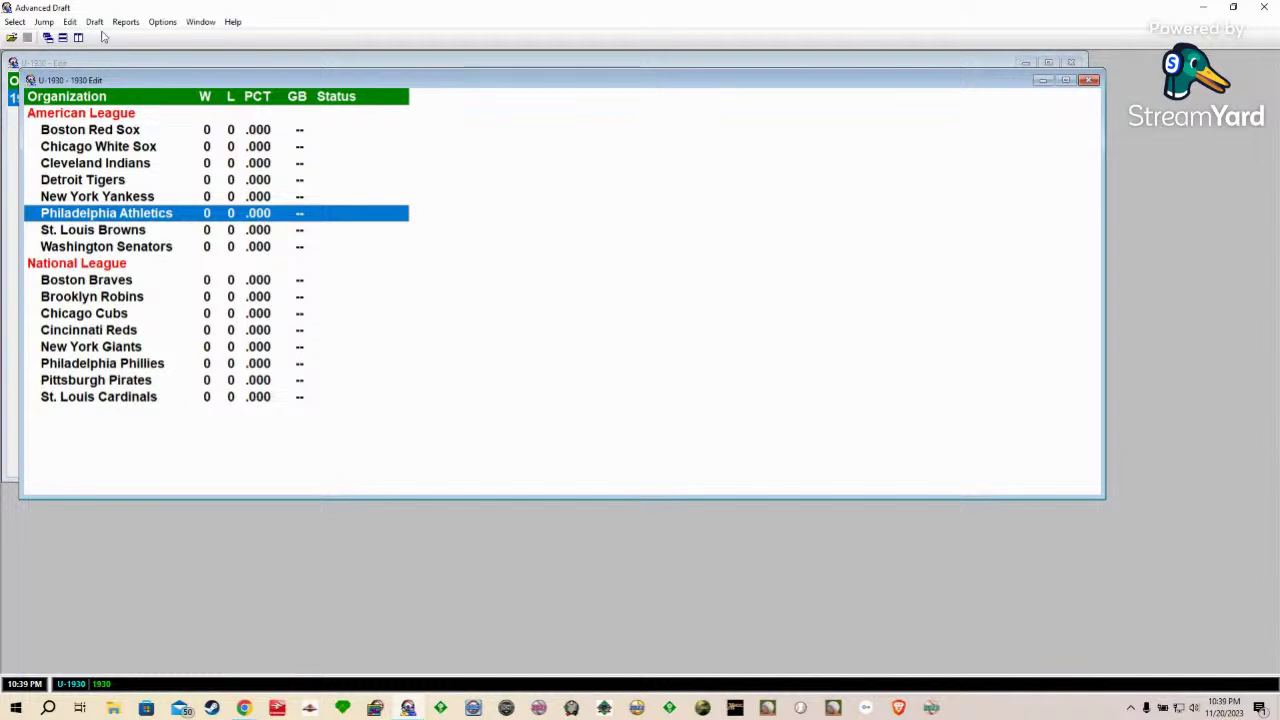
Step: Close the 1930 organization's edit window and the U-1930 data disk
click(16, 22)
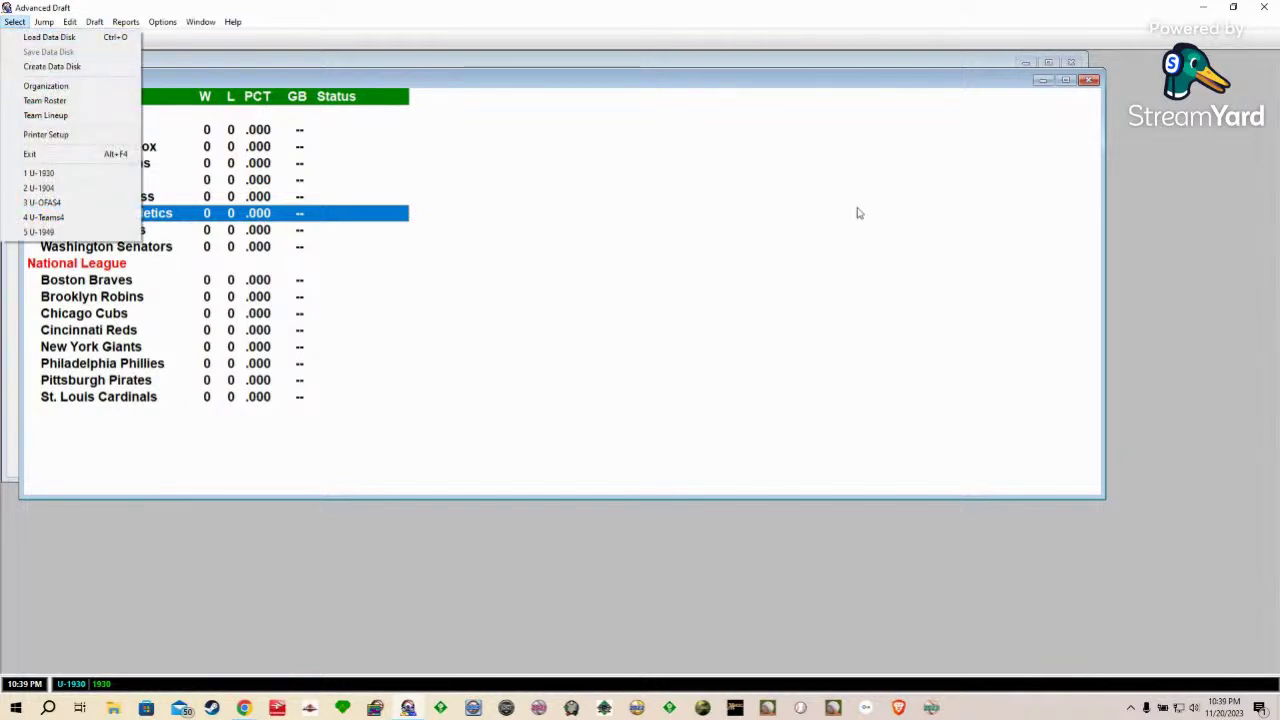
click(1228, 257)
click(1088, 82)
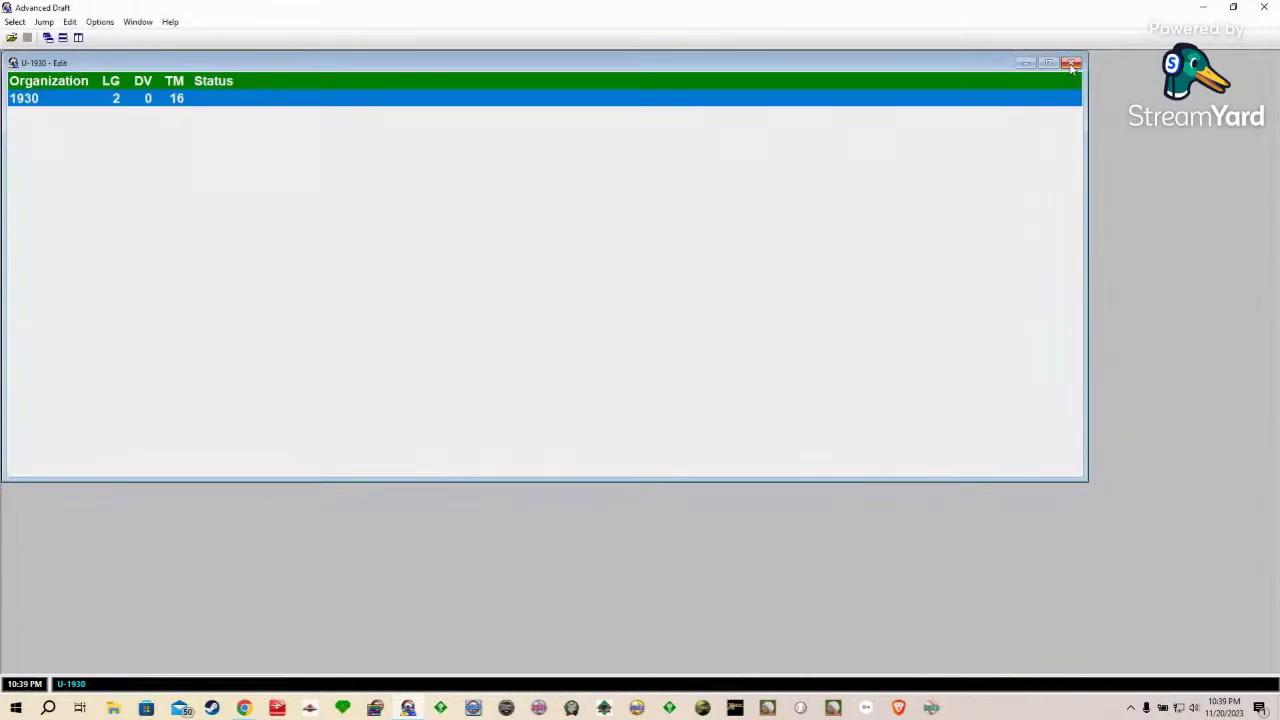
click(1071, 64)
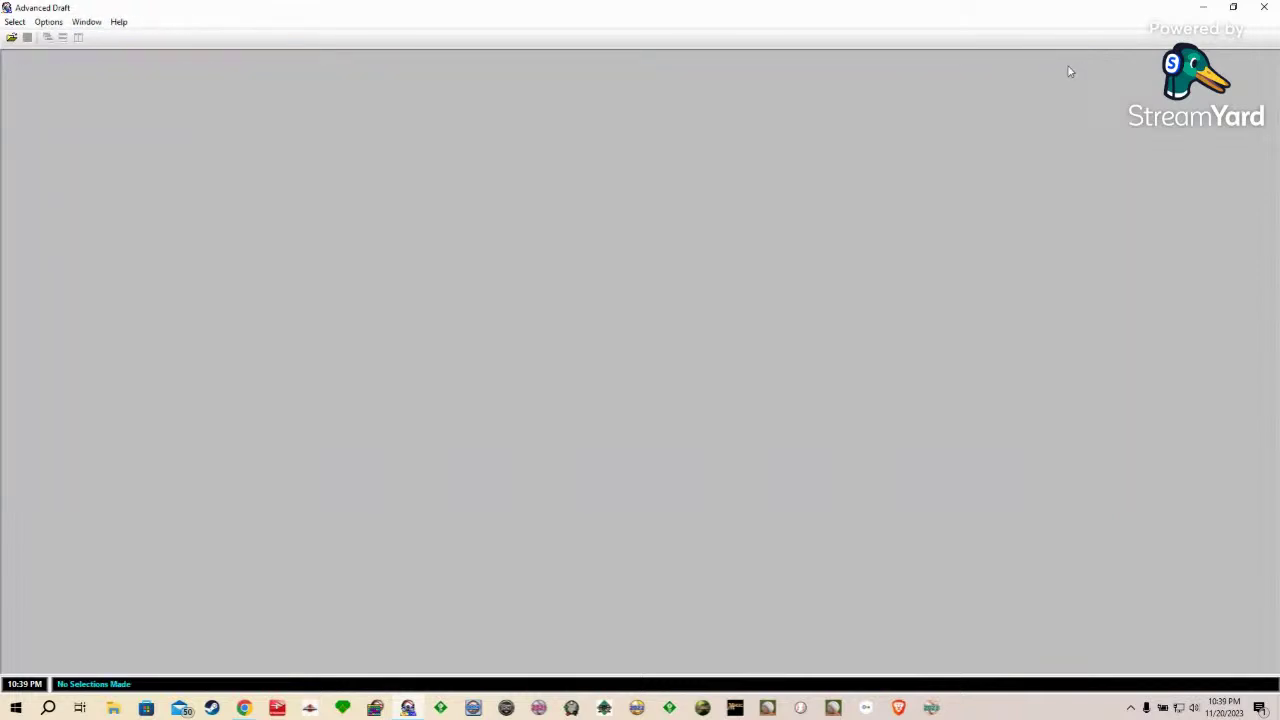
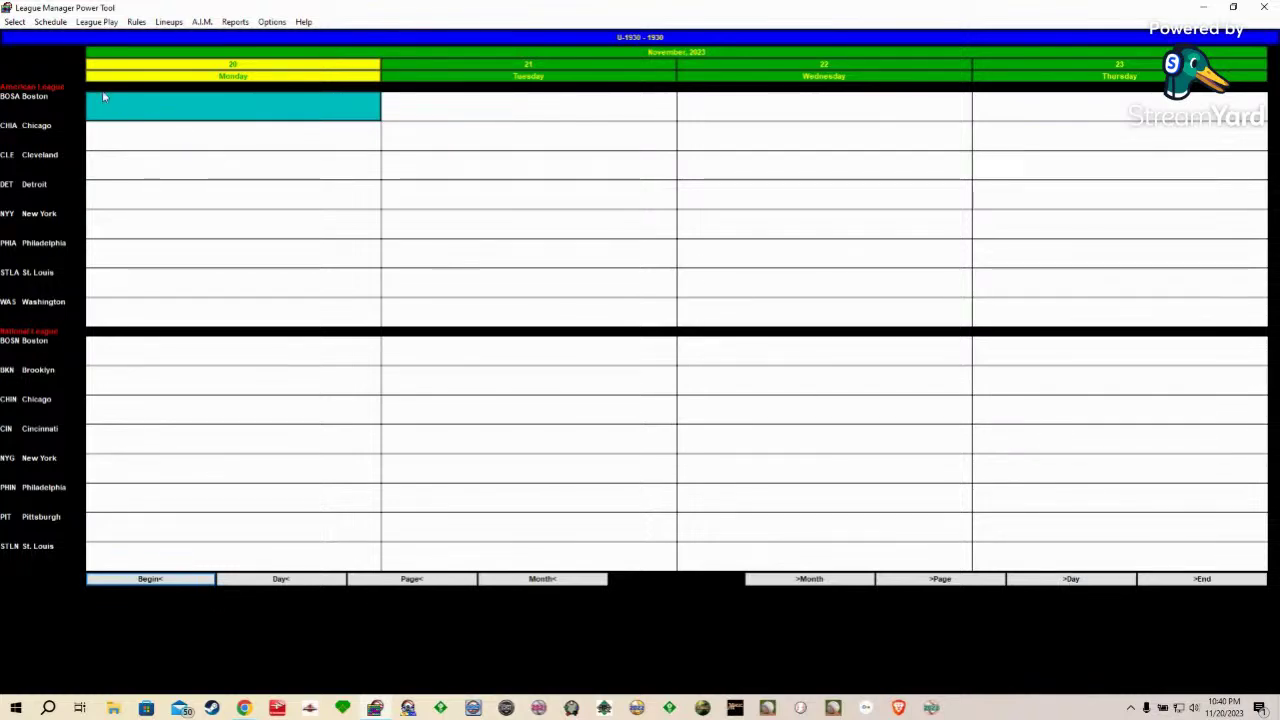
click(18, 23)
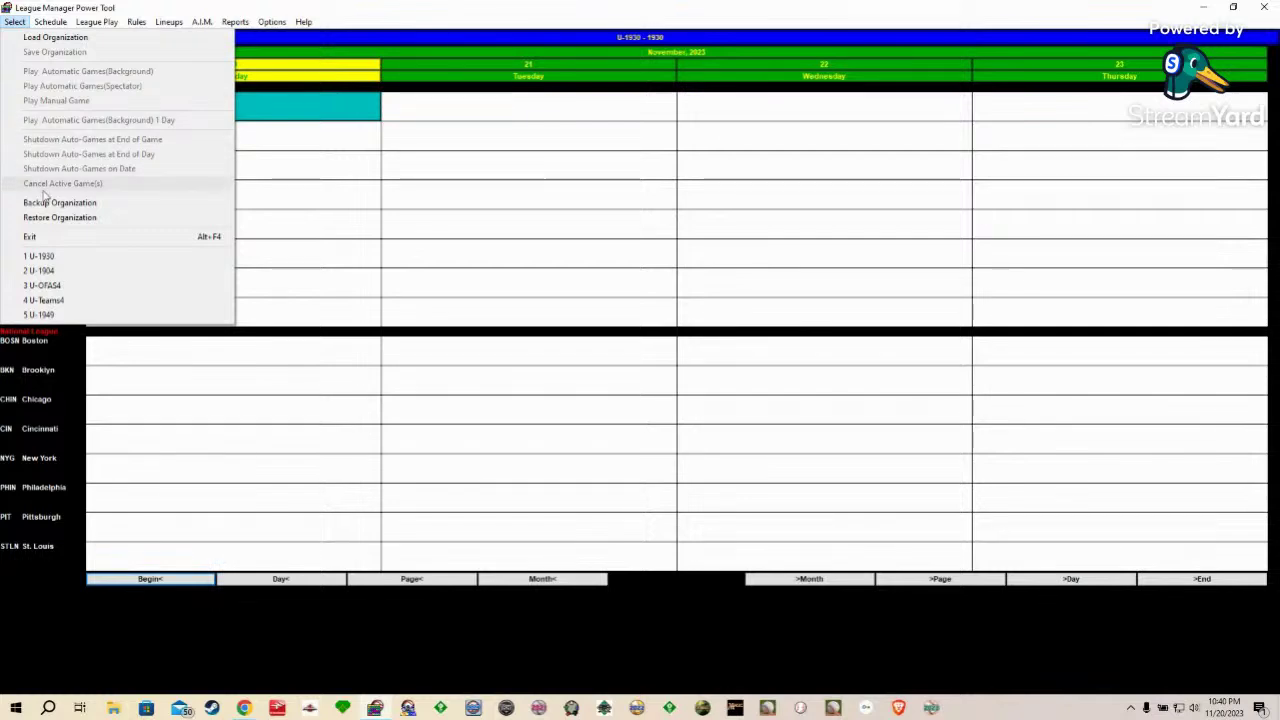
click(50, 22)
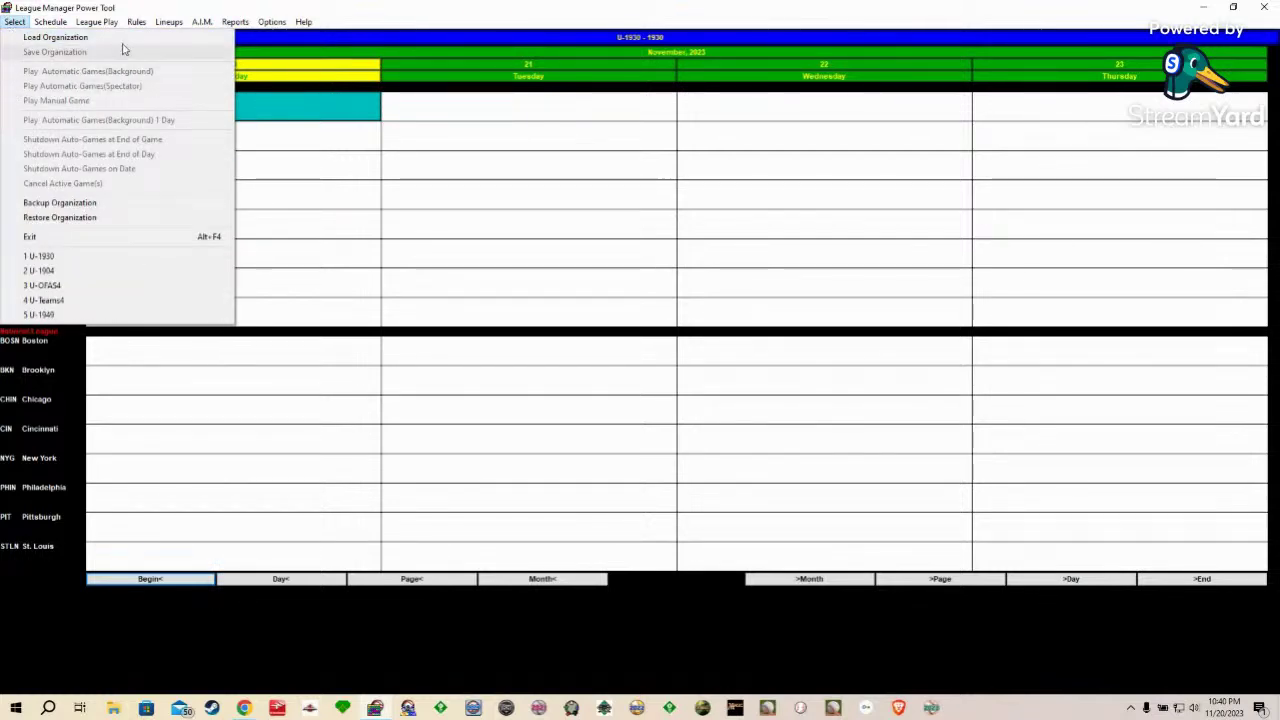
key(Escape)
key(Escape)
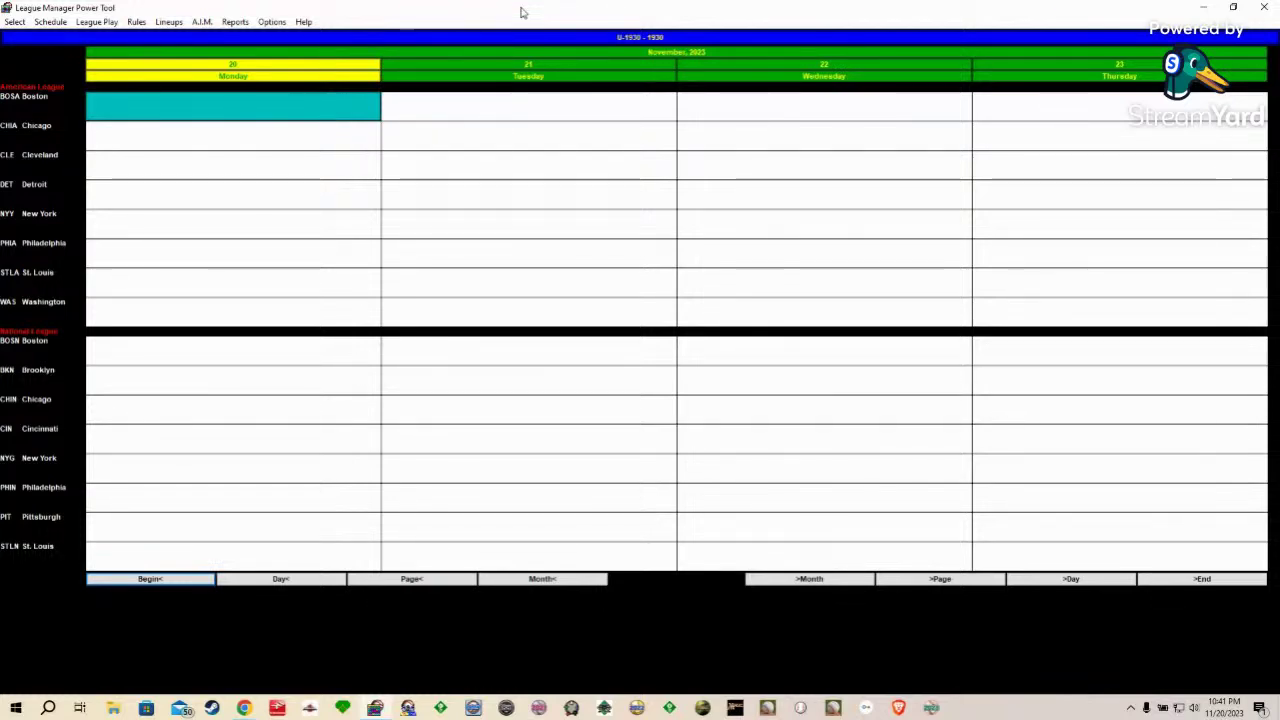
Step: Open the Schedule and A.I.M. Rules and set the regular season's games per team to 154
click(51, 22)
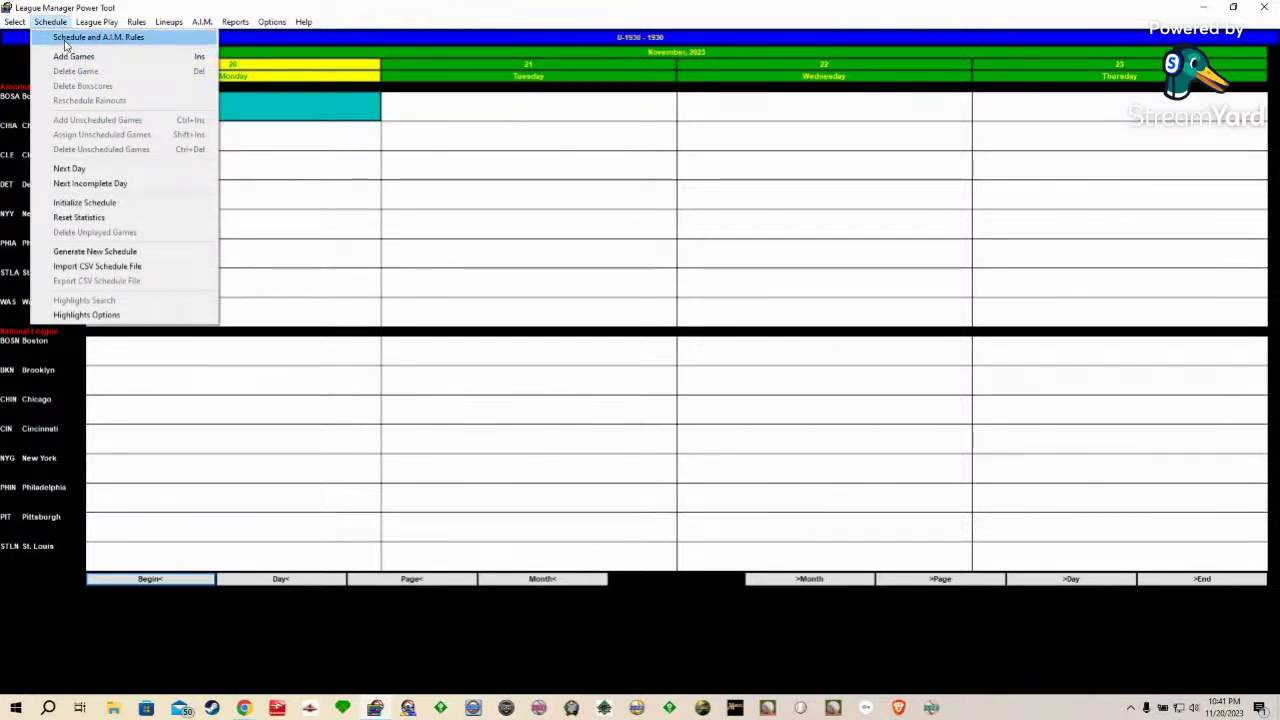
click(66, 40)
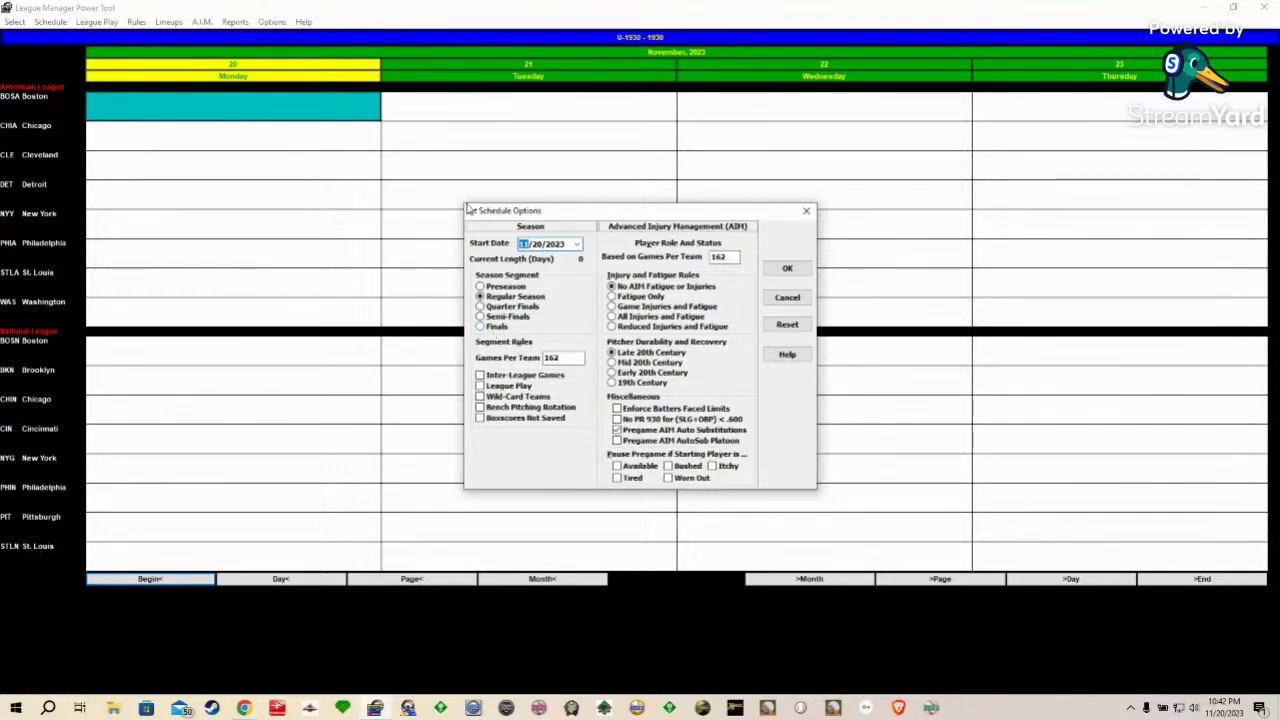
drag(572, 358, 529, 360)
text(154)
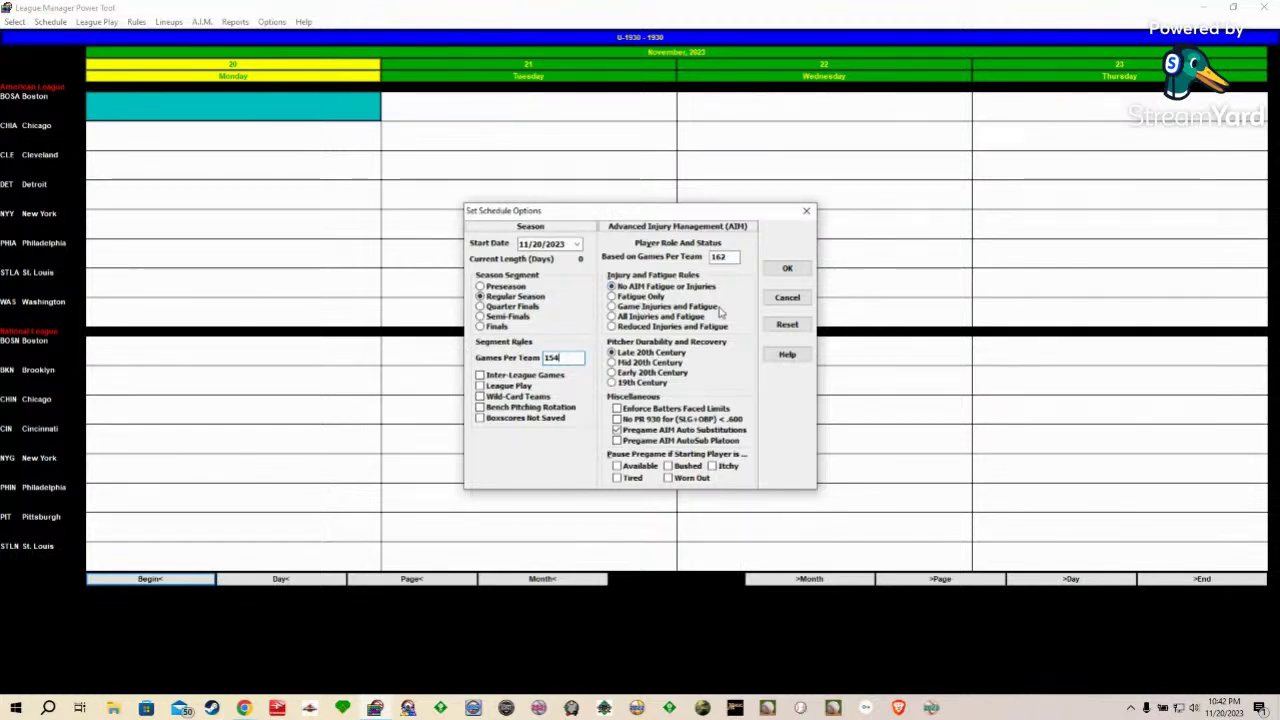
Step: Set the injury rules to Game Injuries and Fatigue and pitcher durability to Early 20th Century, keeping Pregame AIM Auto Substitutions enabled
click(612, 307)
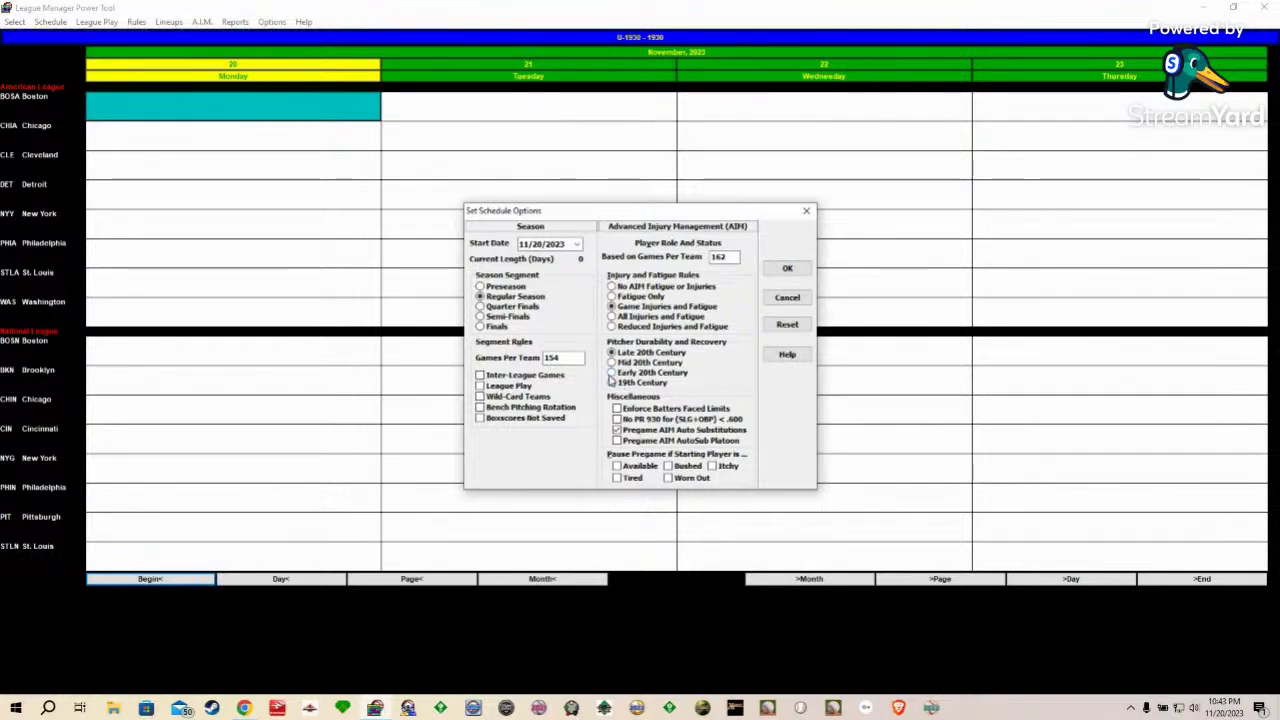
click(611, 373)
click(617, 429)
click(617, 429)
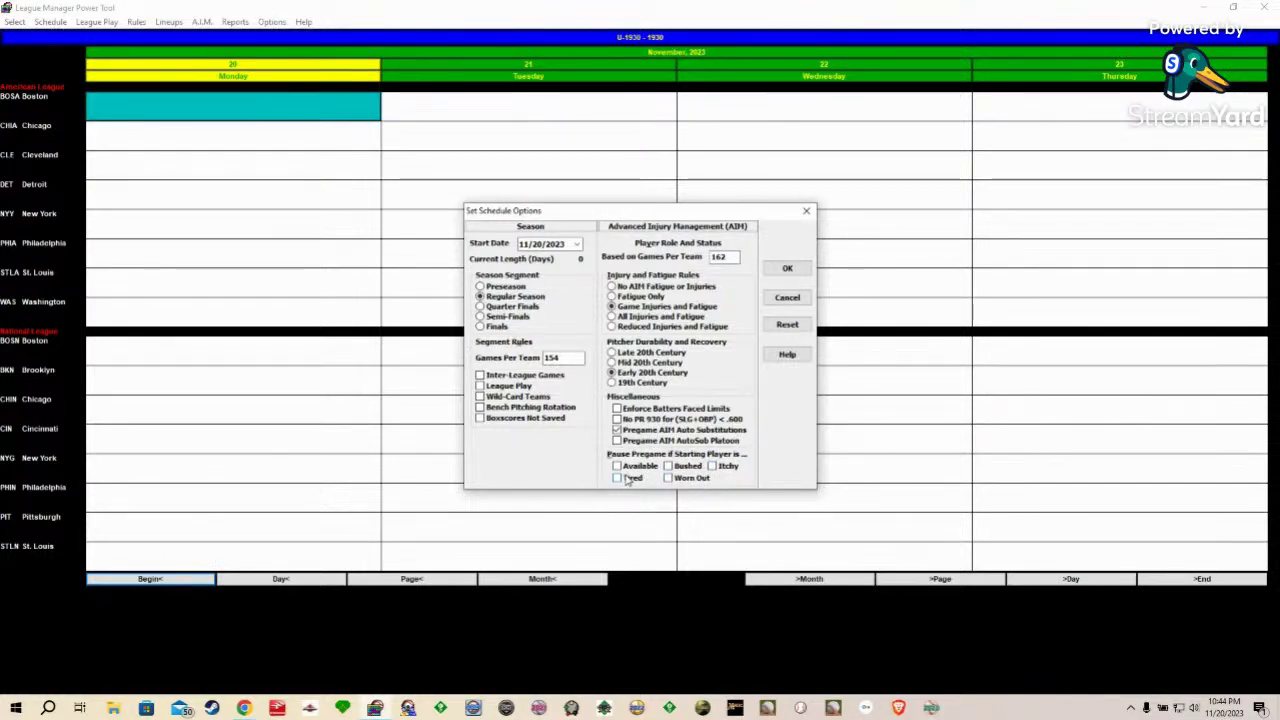
Step: Base player role and status on 154 games per team and accept the schedule options
double_click(724, 257)
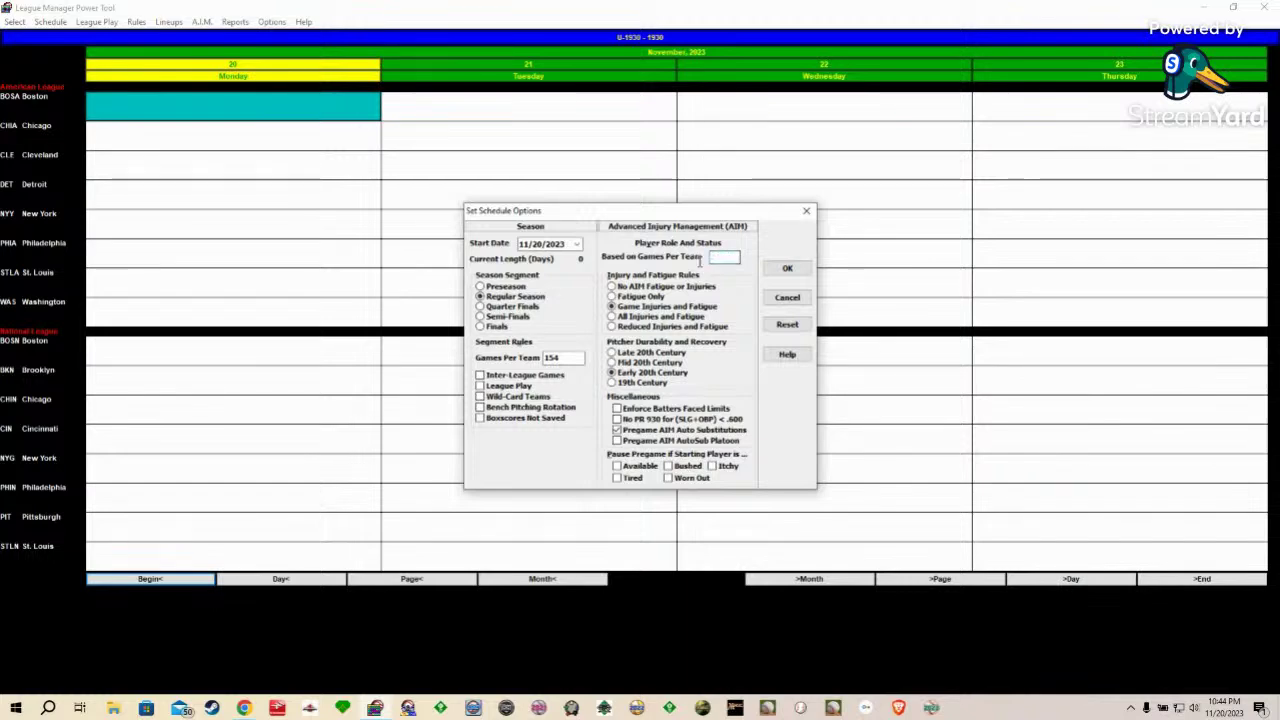
text(154)
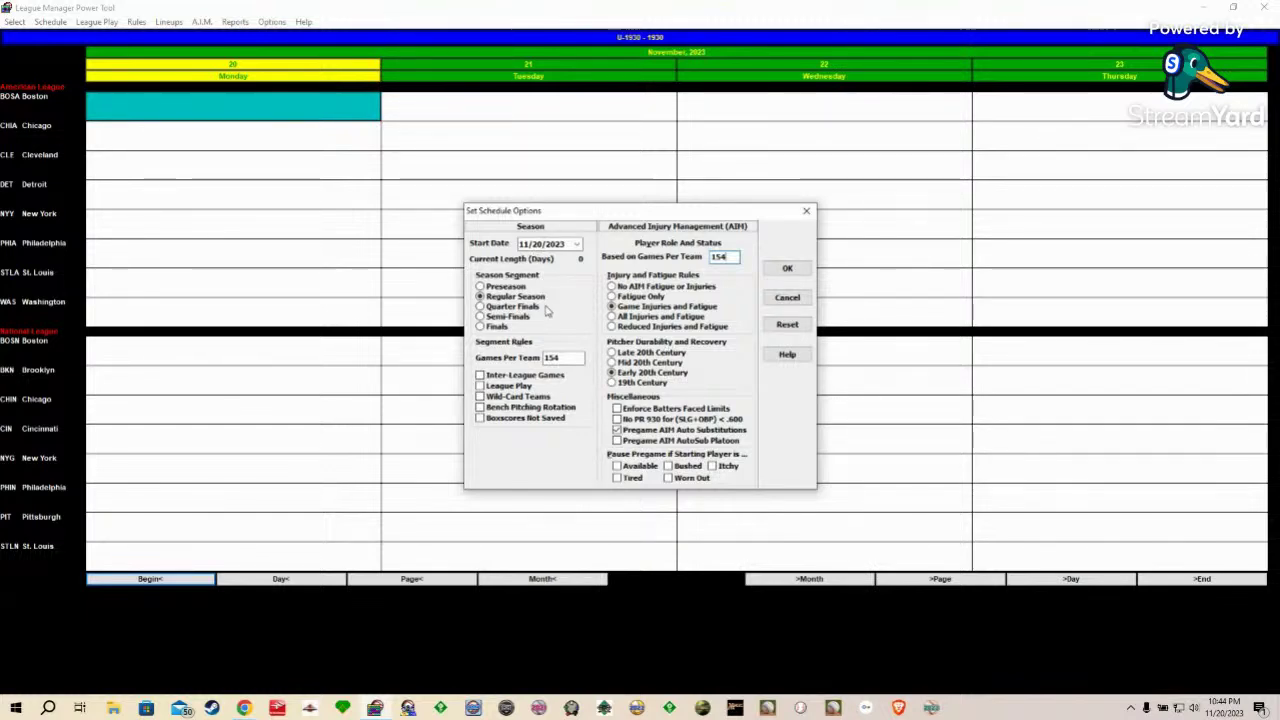
click(789, 270)
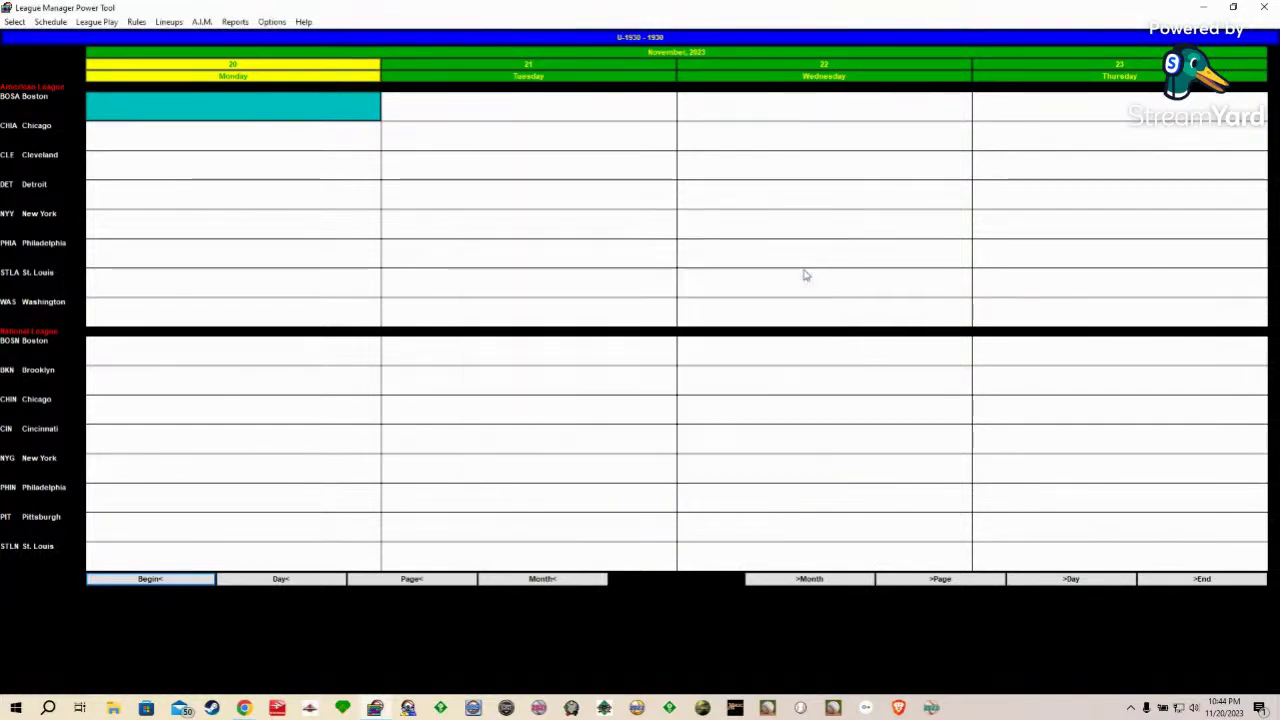
Step: Open the Generate New Schedule options and read the help's suggested settings for leagues without divisions
click(49, 22)
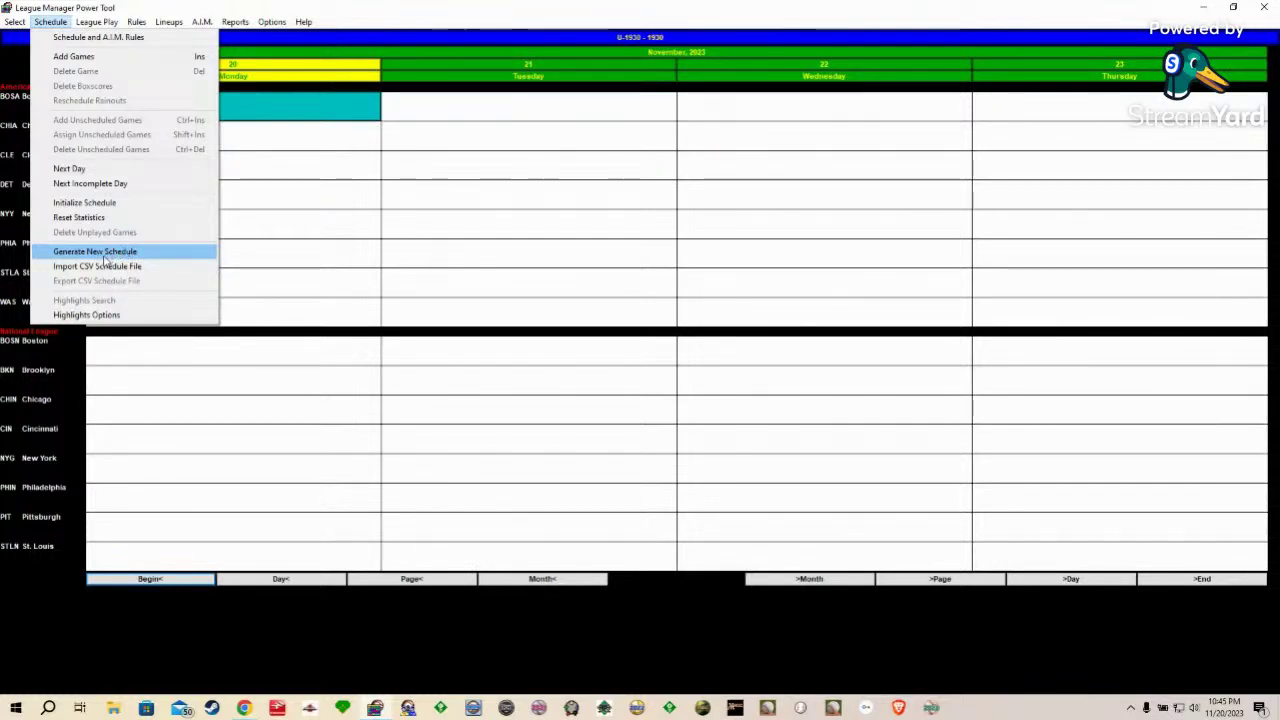
click(99, 255)
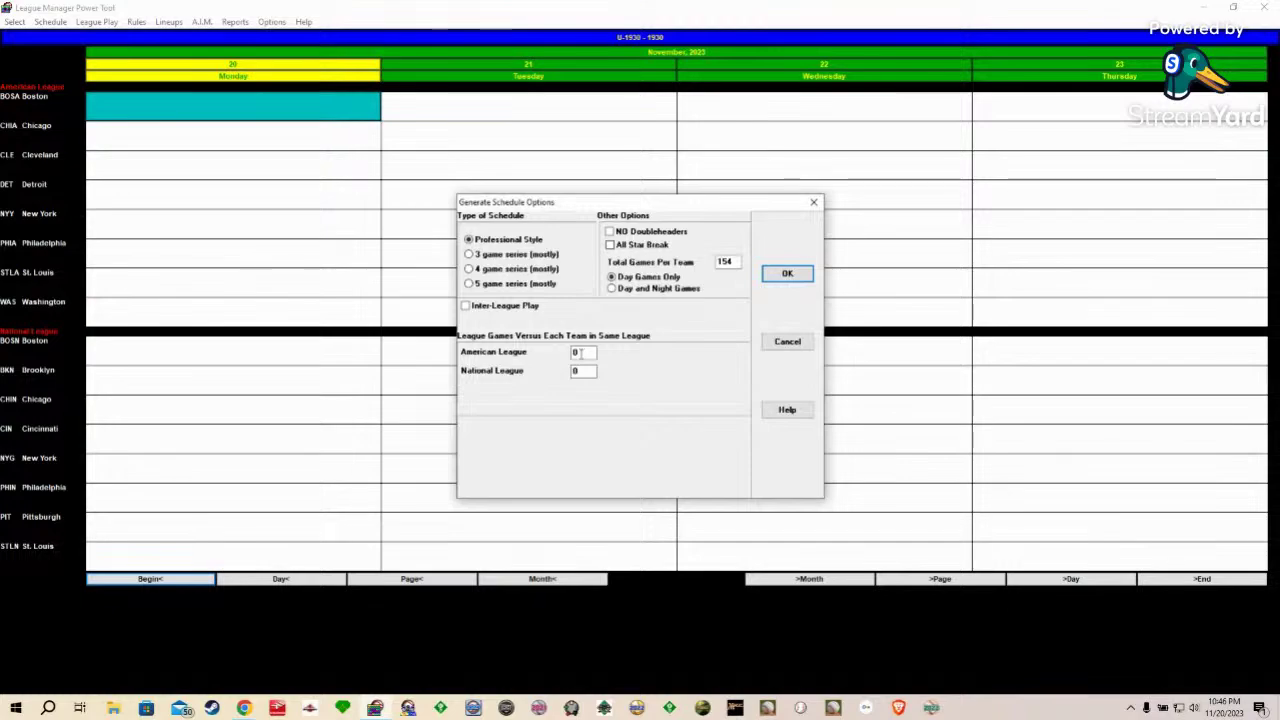
click(787, 409)
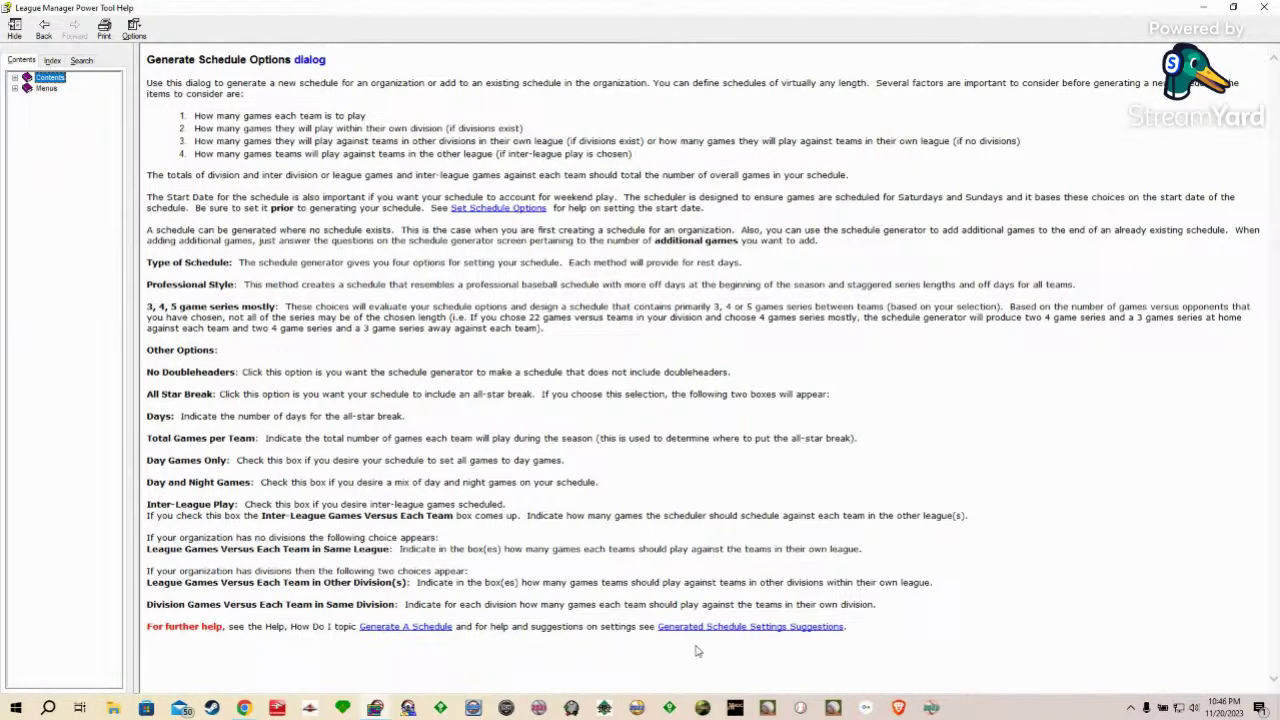
click(767, 630)
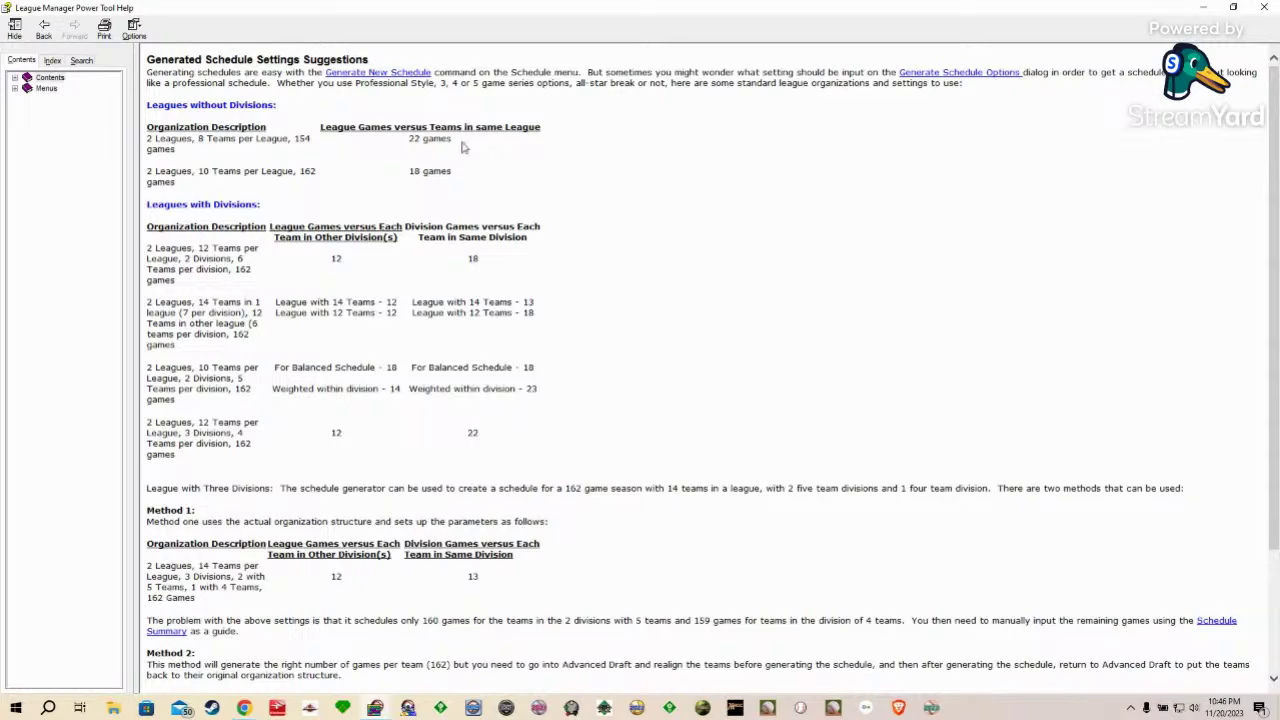
scroll(448, 298, down, 3)
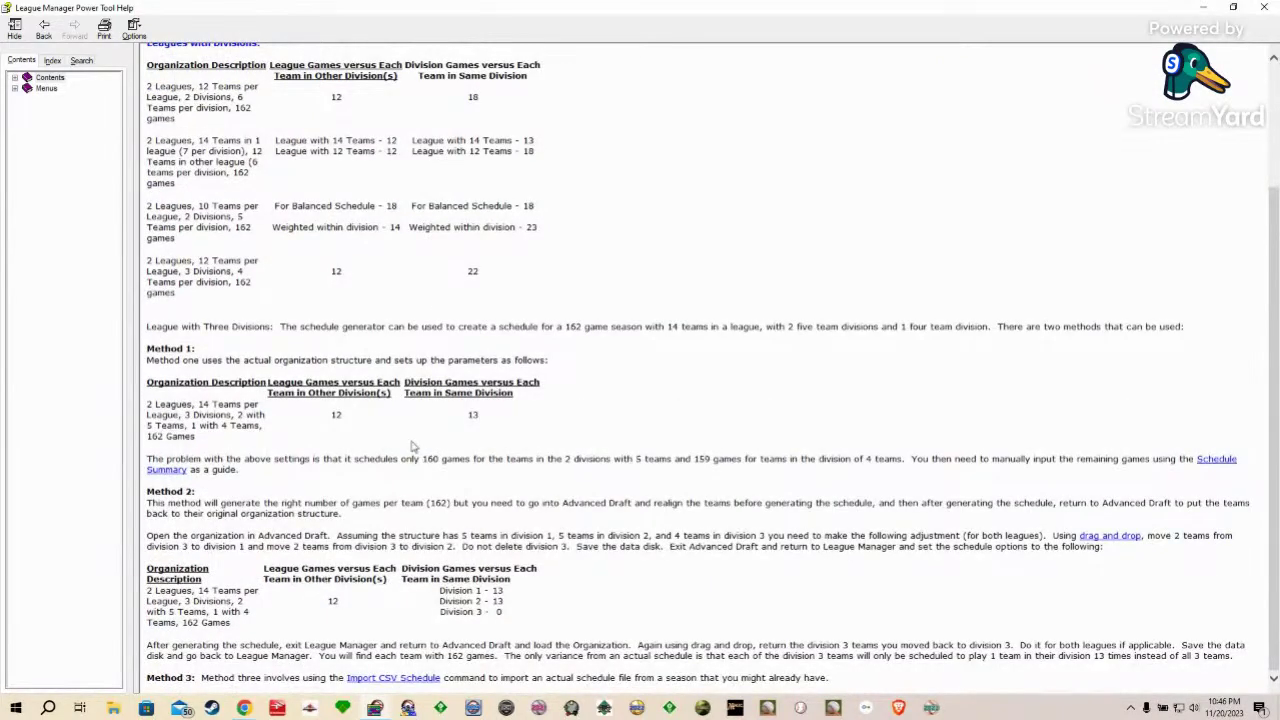
scroll(412, 446, up, 3)
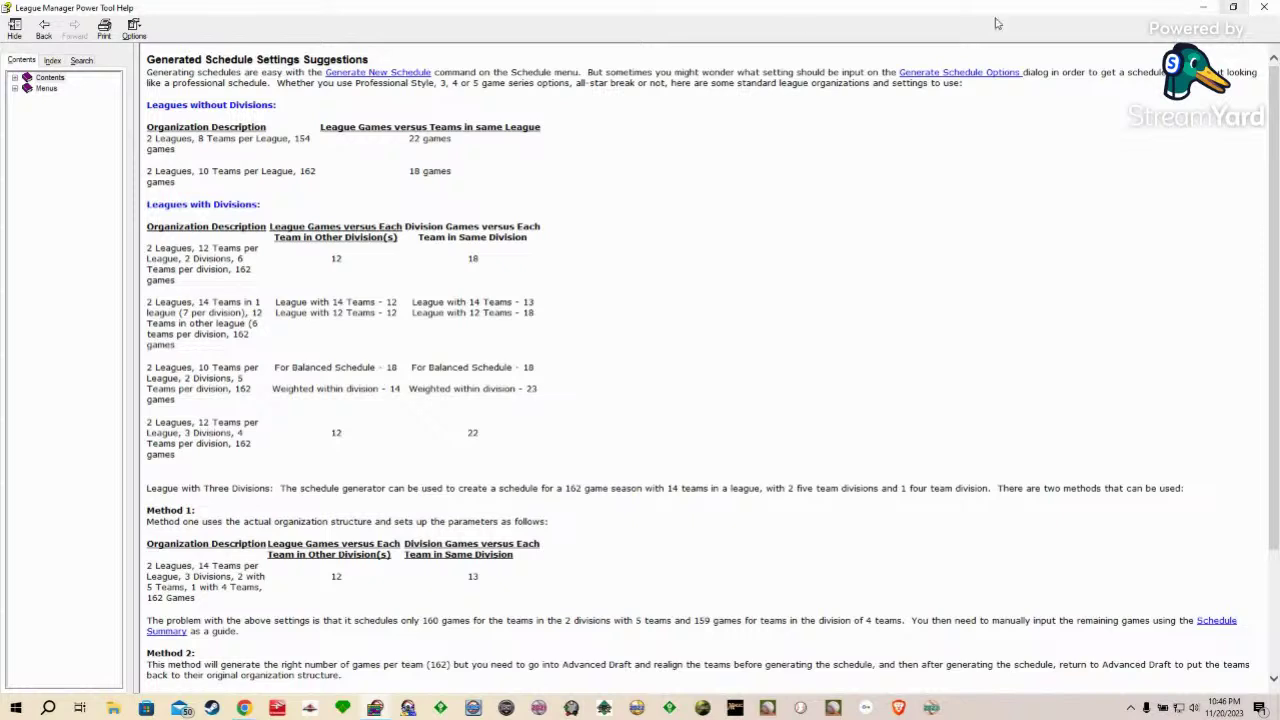
Step: Browse the help's contents, A.I.M. and How Do I topics, index and search, and close the help
click(15, 79)
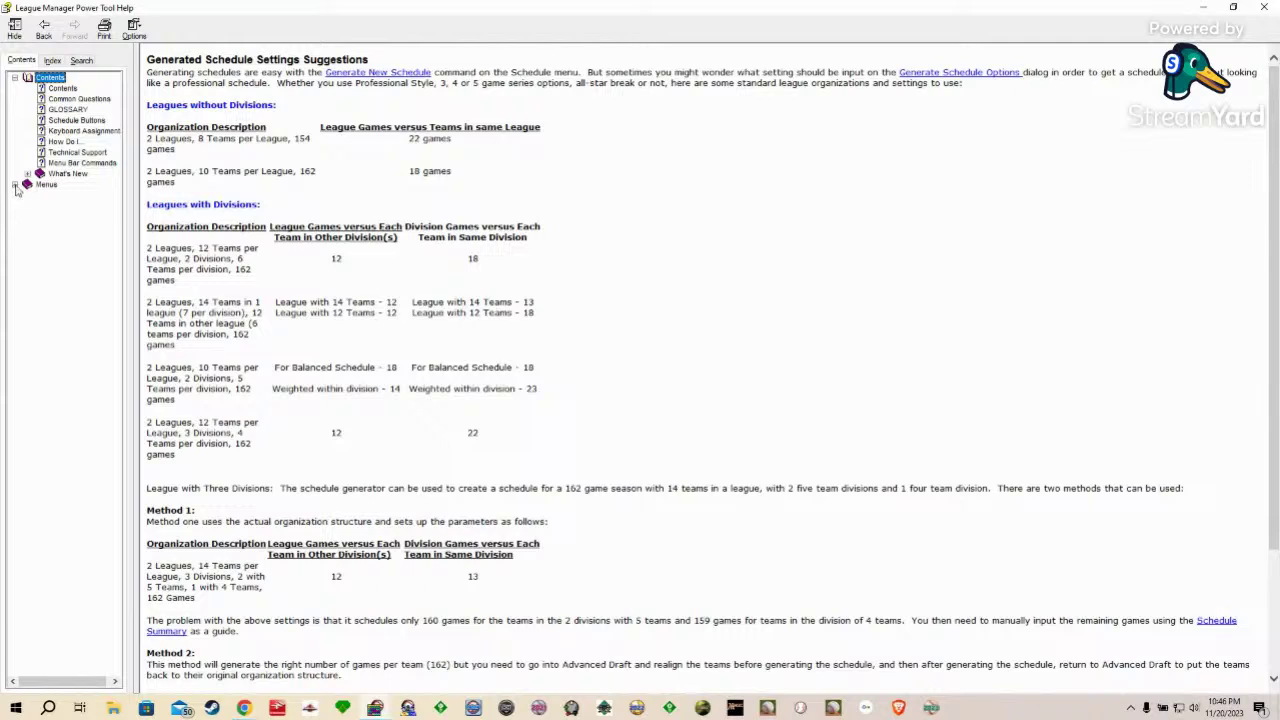
click(45, 185)
click(45, 187)
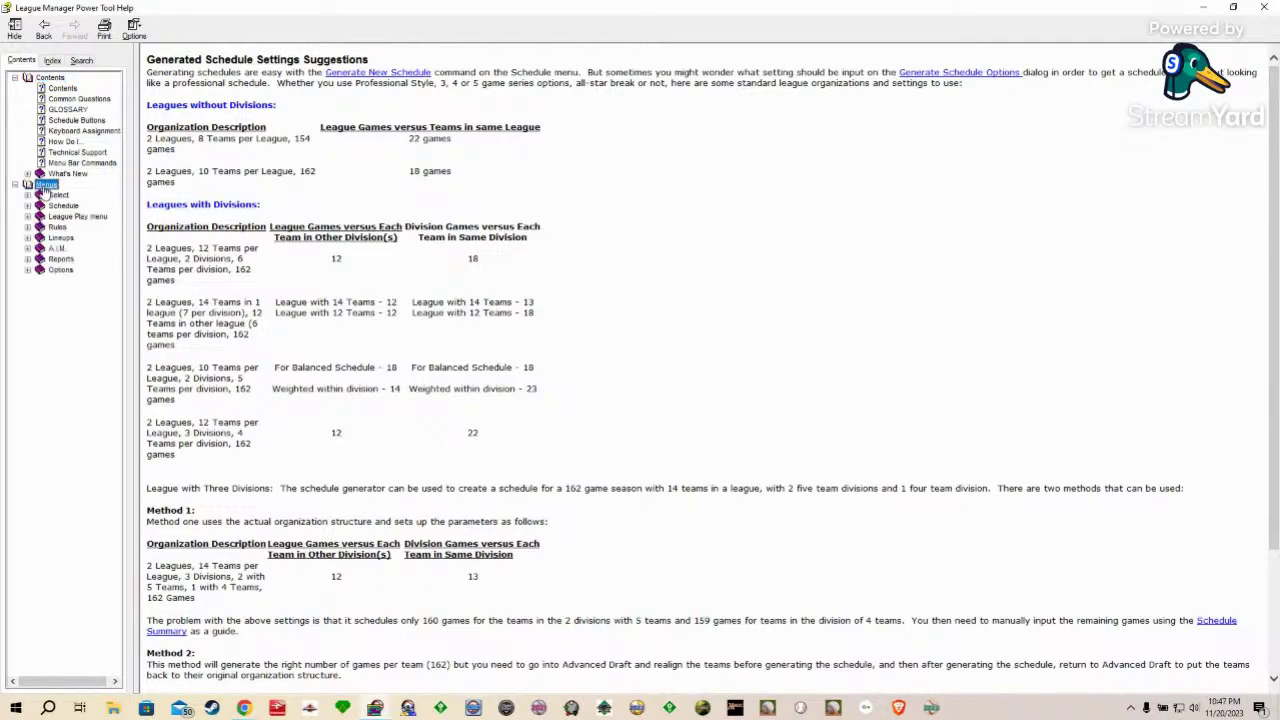
click(57, 249)
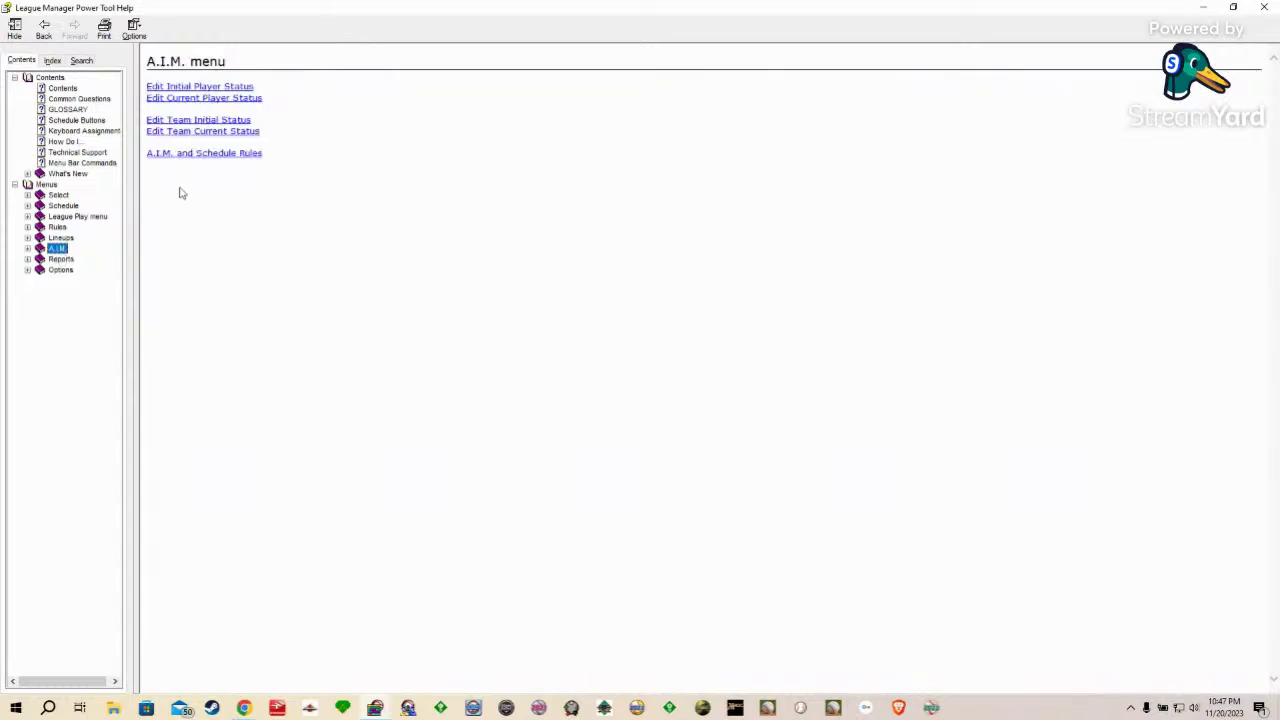
click(65, 142)
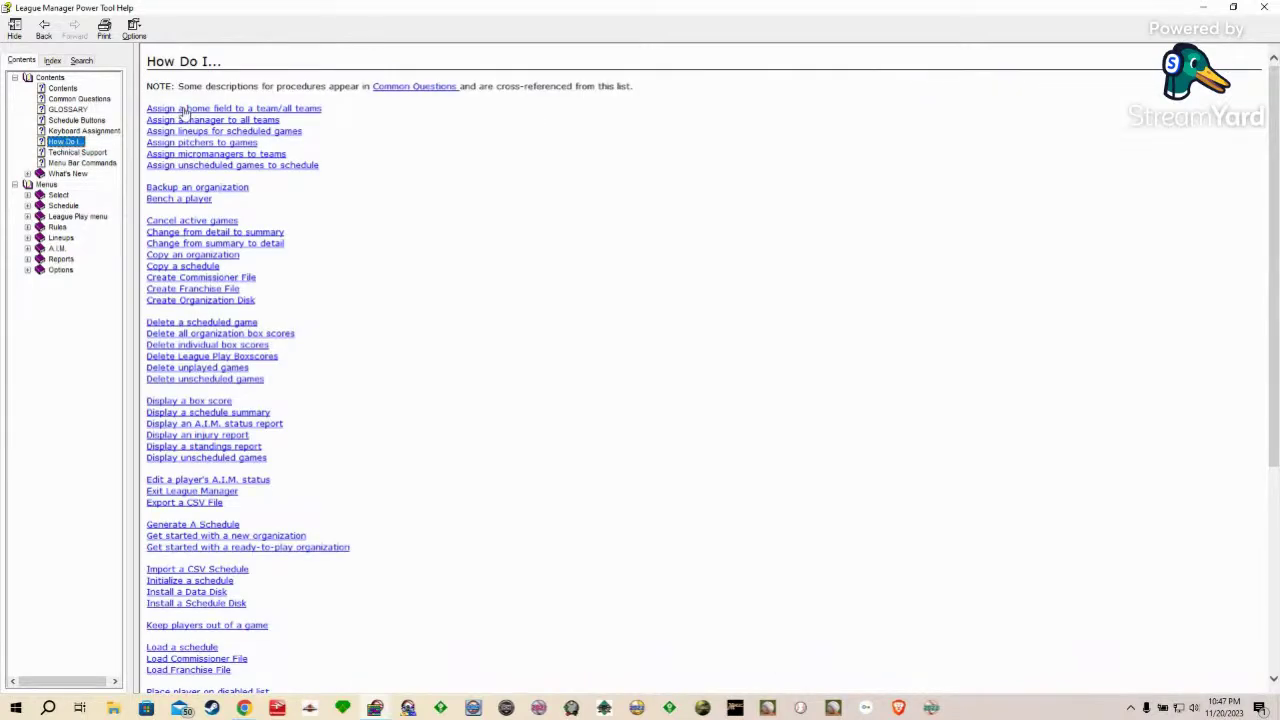
click(55, 63)
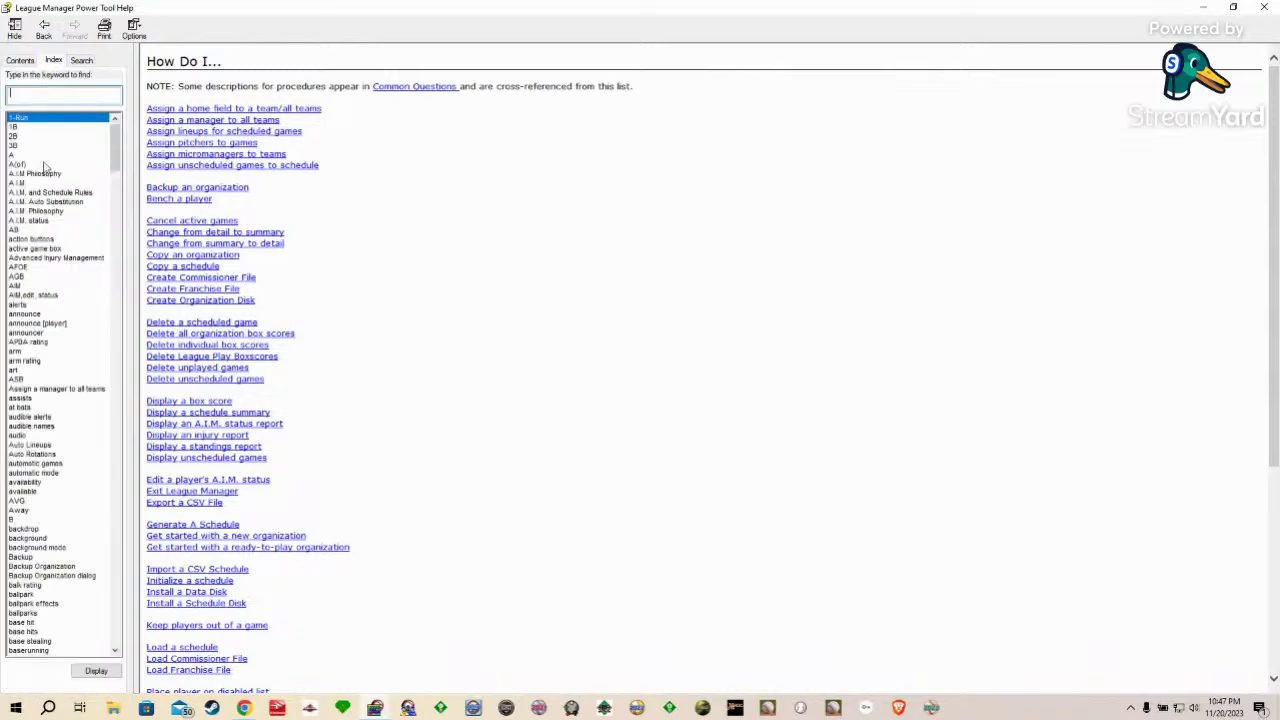
scroll(46, 200, down, 15)
drag(115, 200, 141, 517)
drag(115, 615, 115, 200)
click(82, 62)
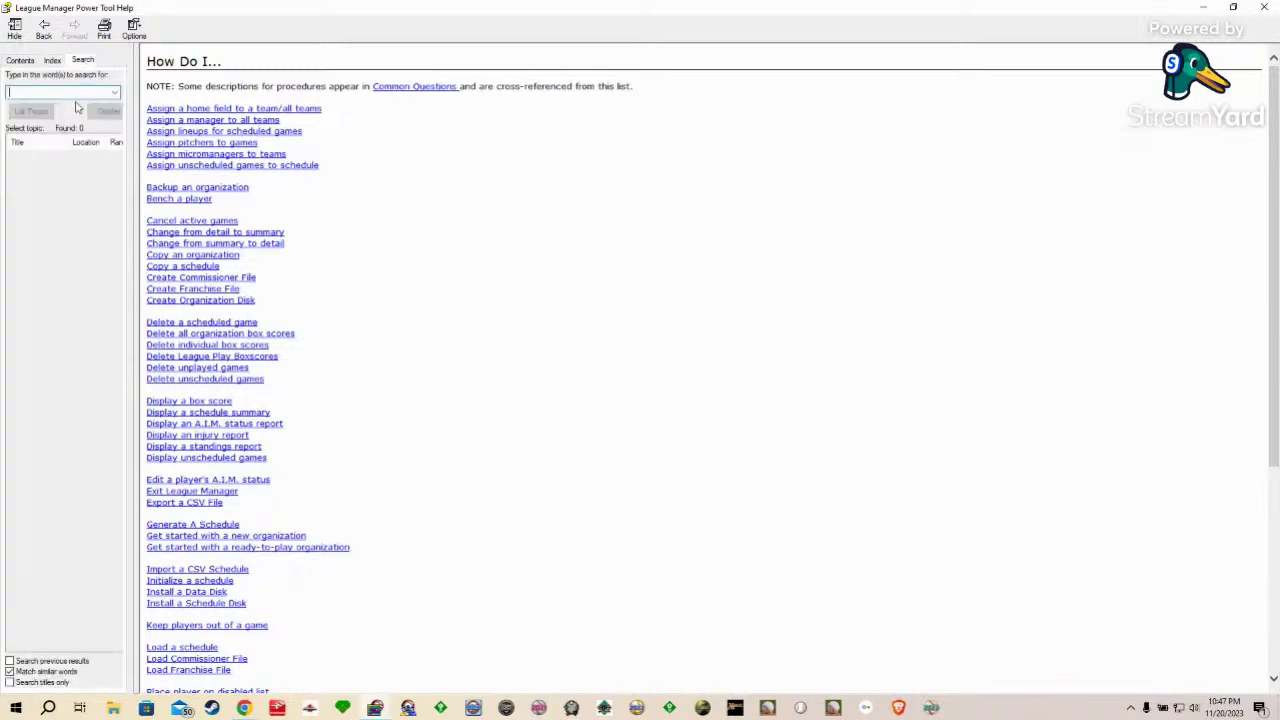
click(13, 64)
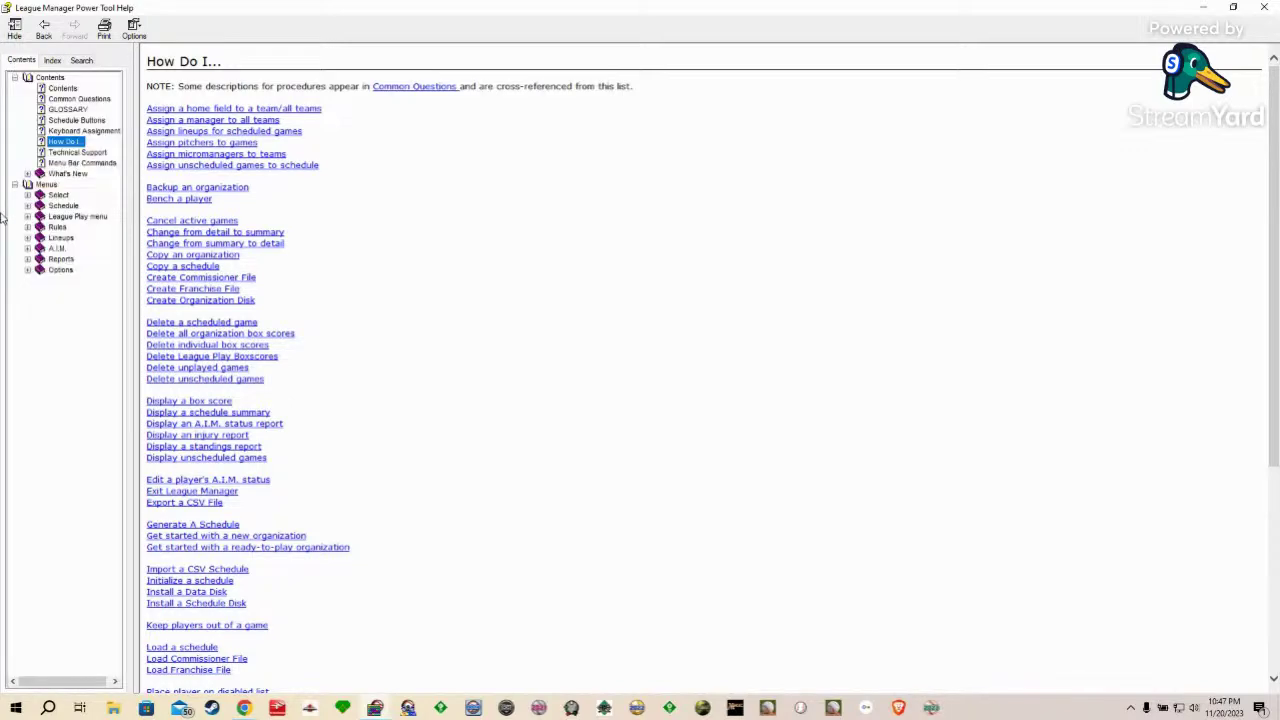
click(1262, 7)
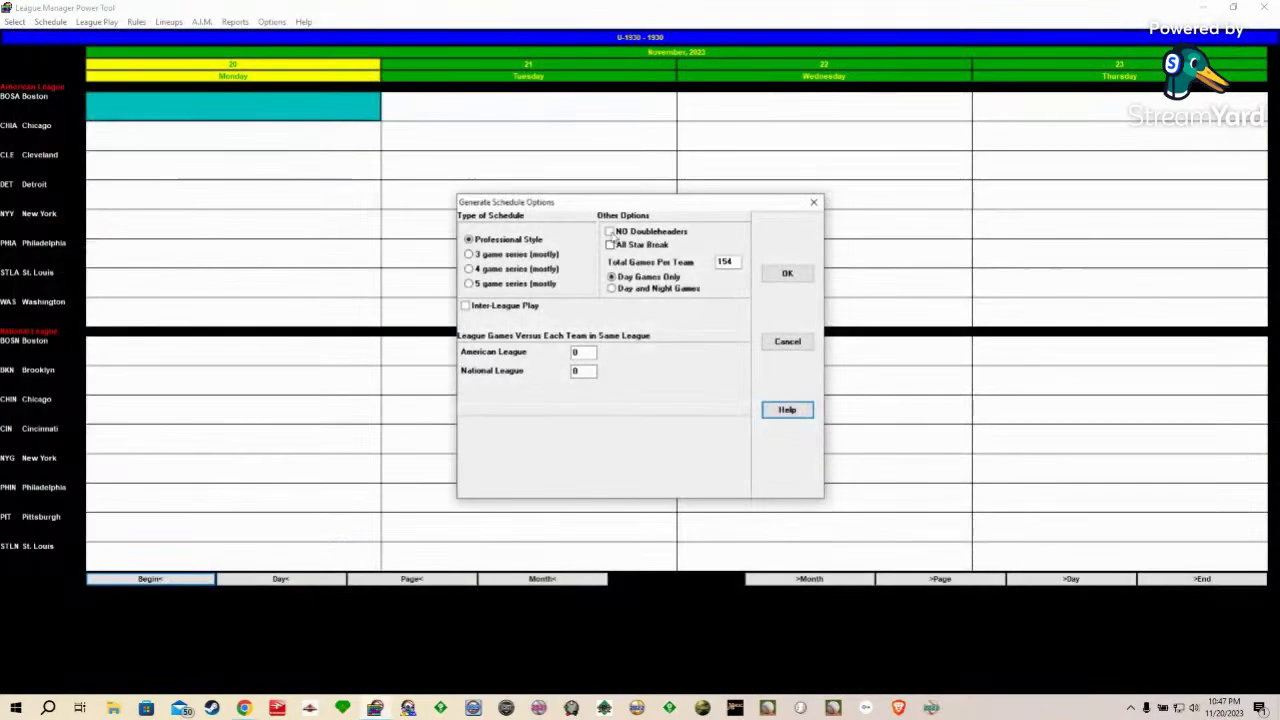
Step: Set the games versus each team in the same league to 22 for both the American League and National League
double_click(576, 353)
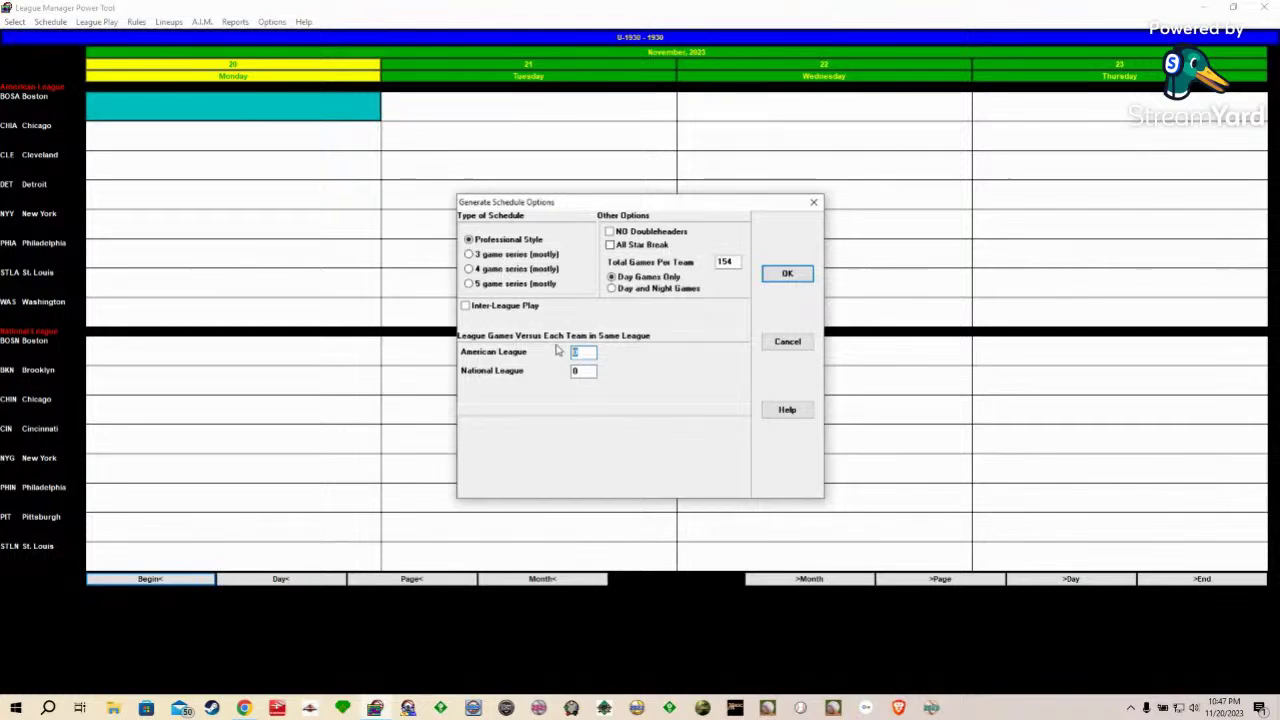
key(Tab)
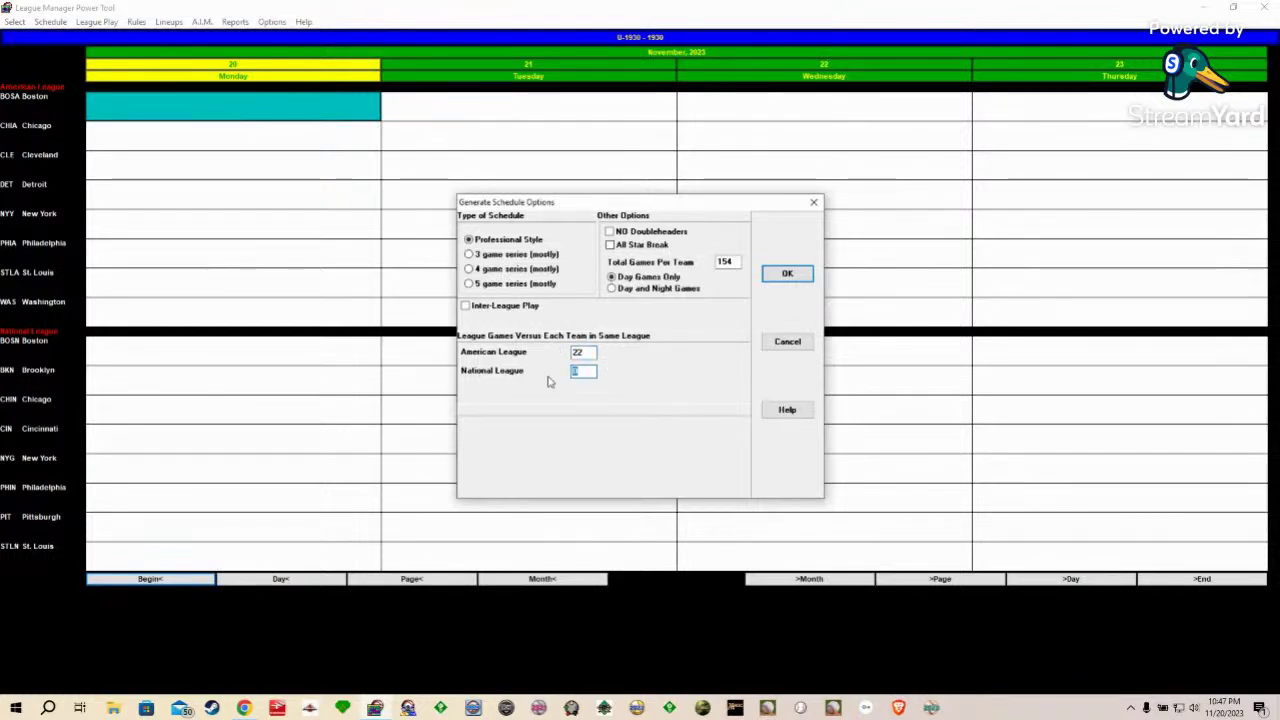
text(22)
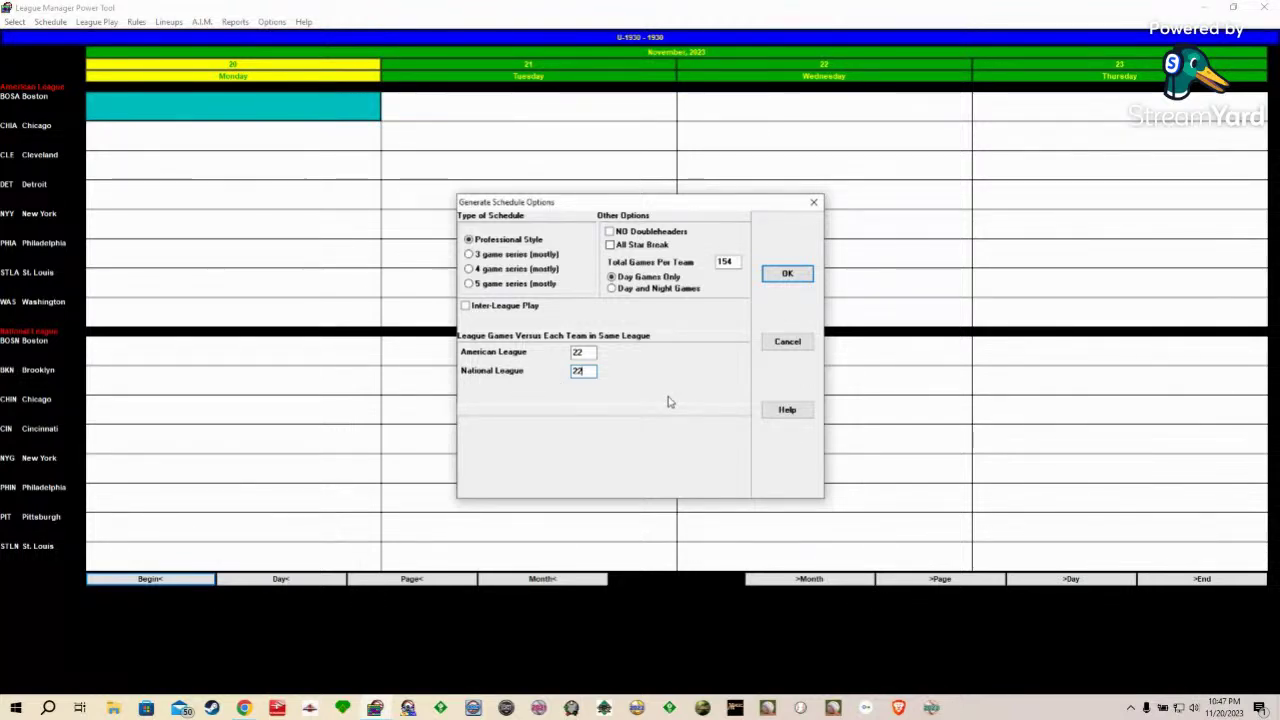
Step: Enable the All Star Break with 5 days and generate the new 154-game schedule
click(610, 245)
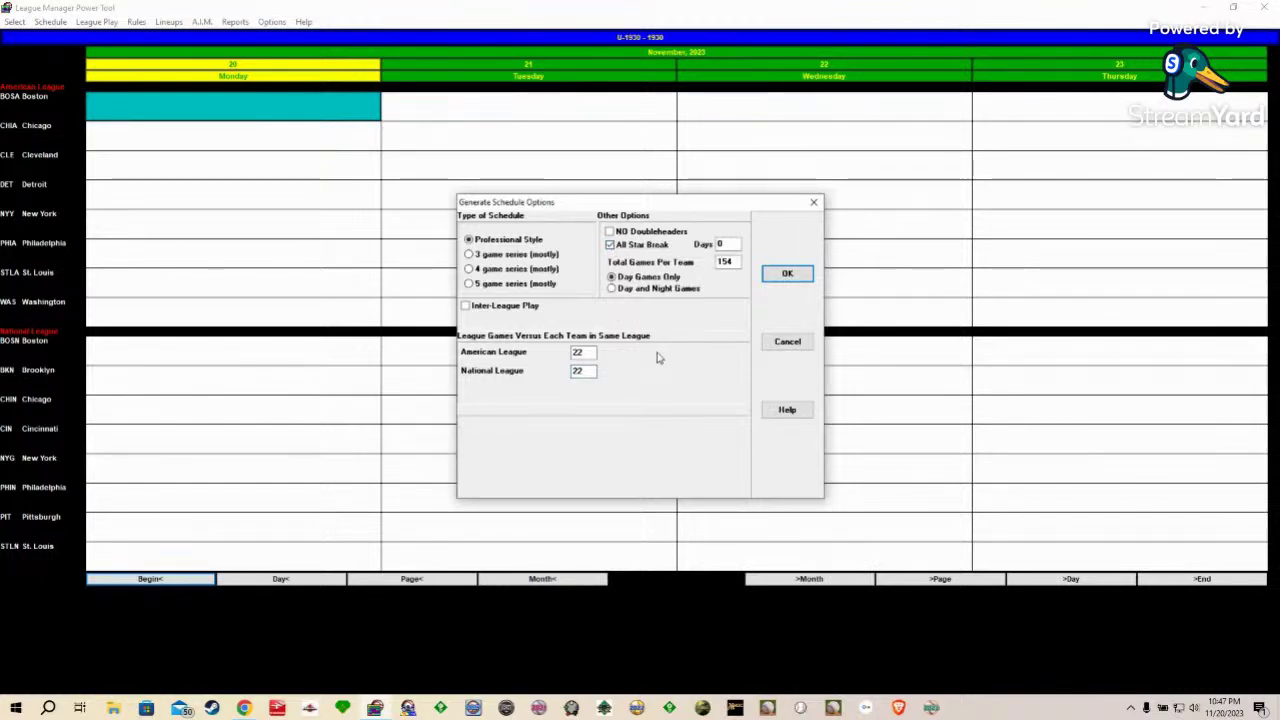
click(788, 275)
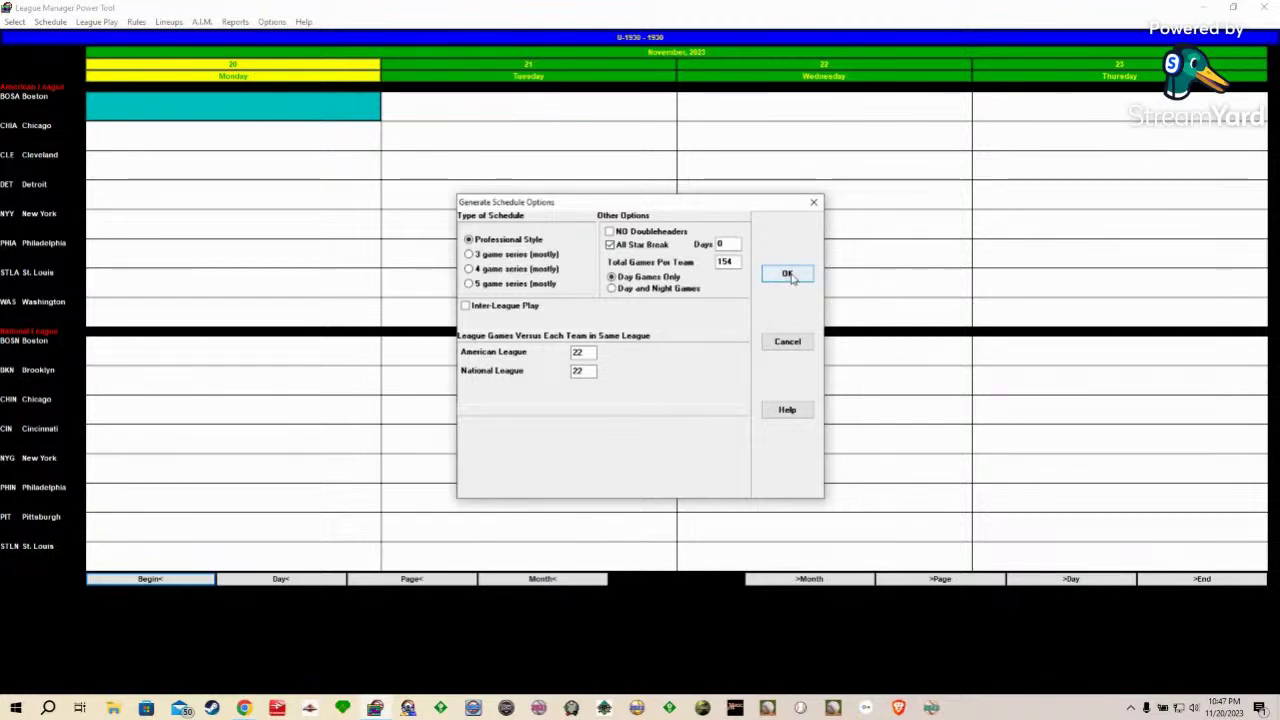
click(788, 275)
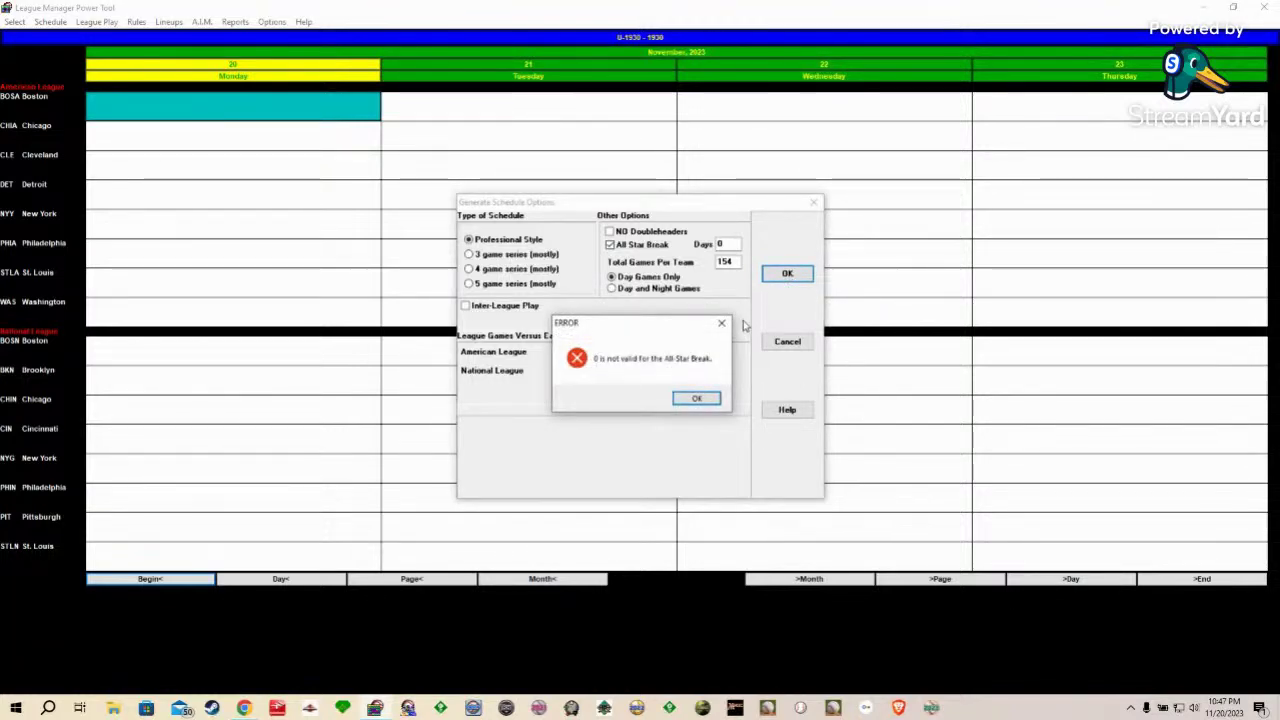
click(697, 399)
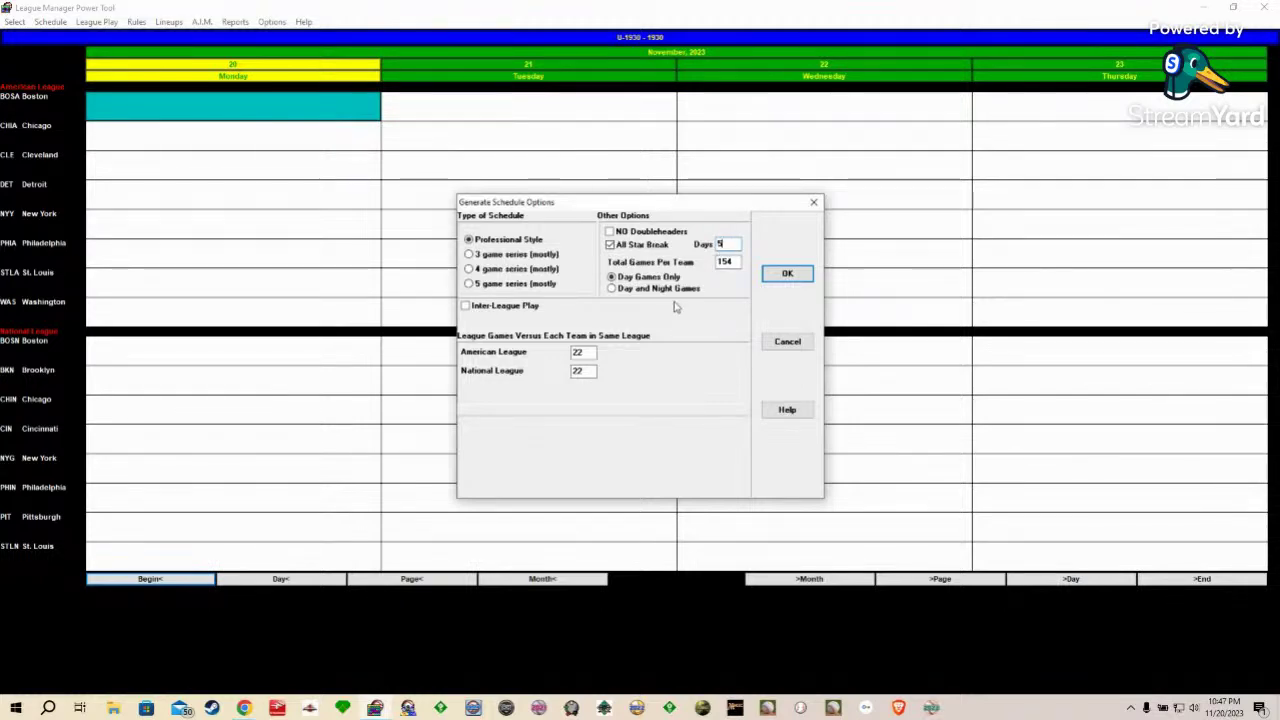
click(788, 276)
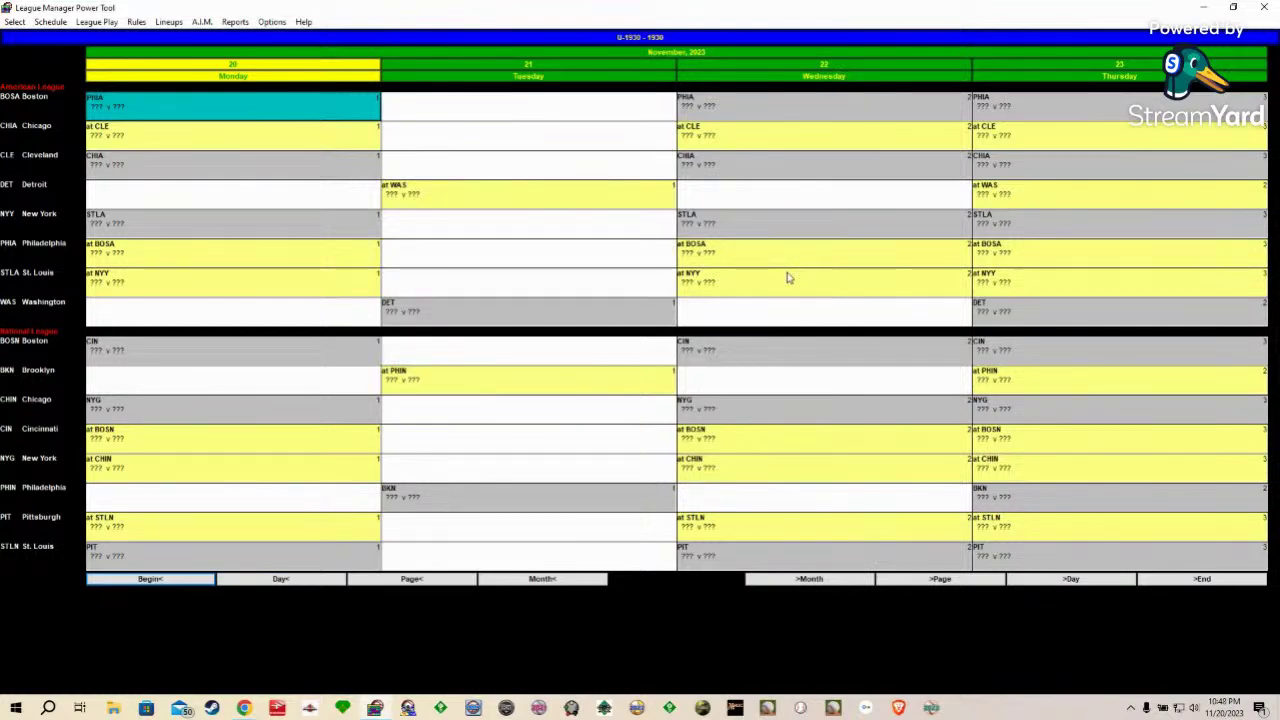
Step: Save the organization with its newly generated schedule
click(14, 22)
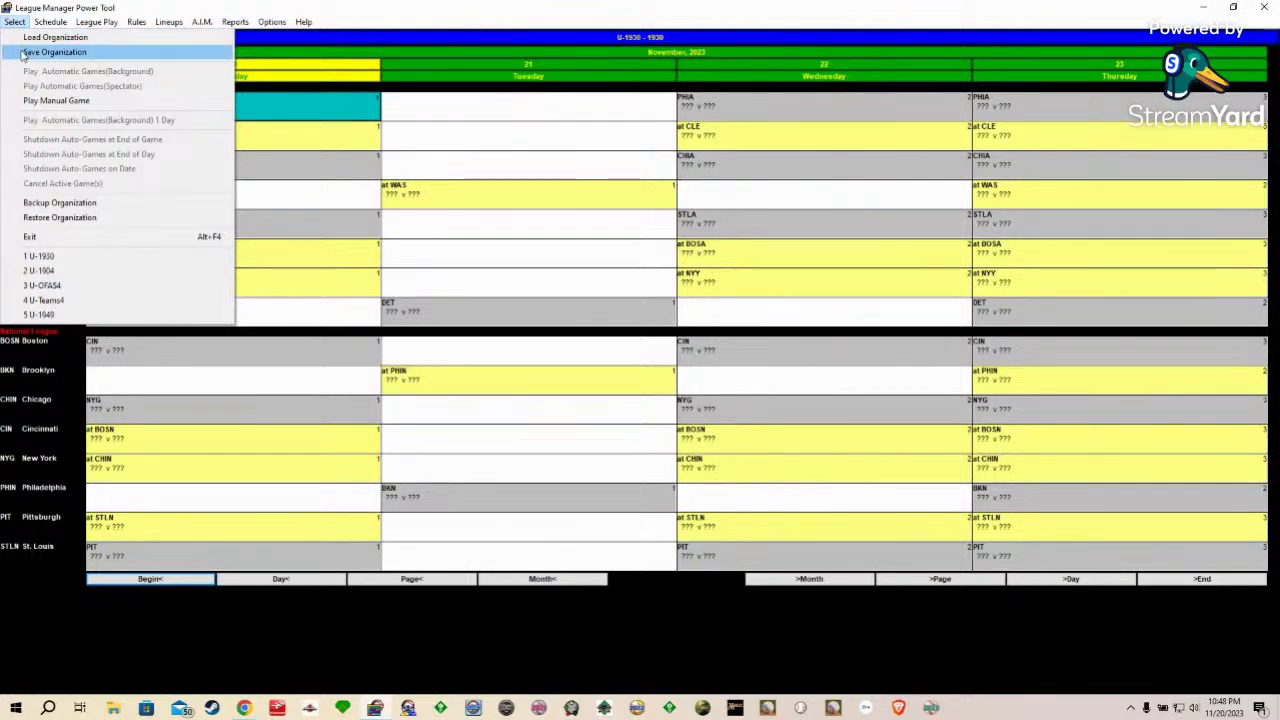
click(26, 52)
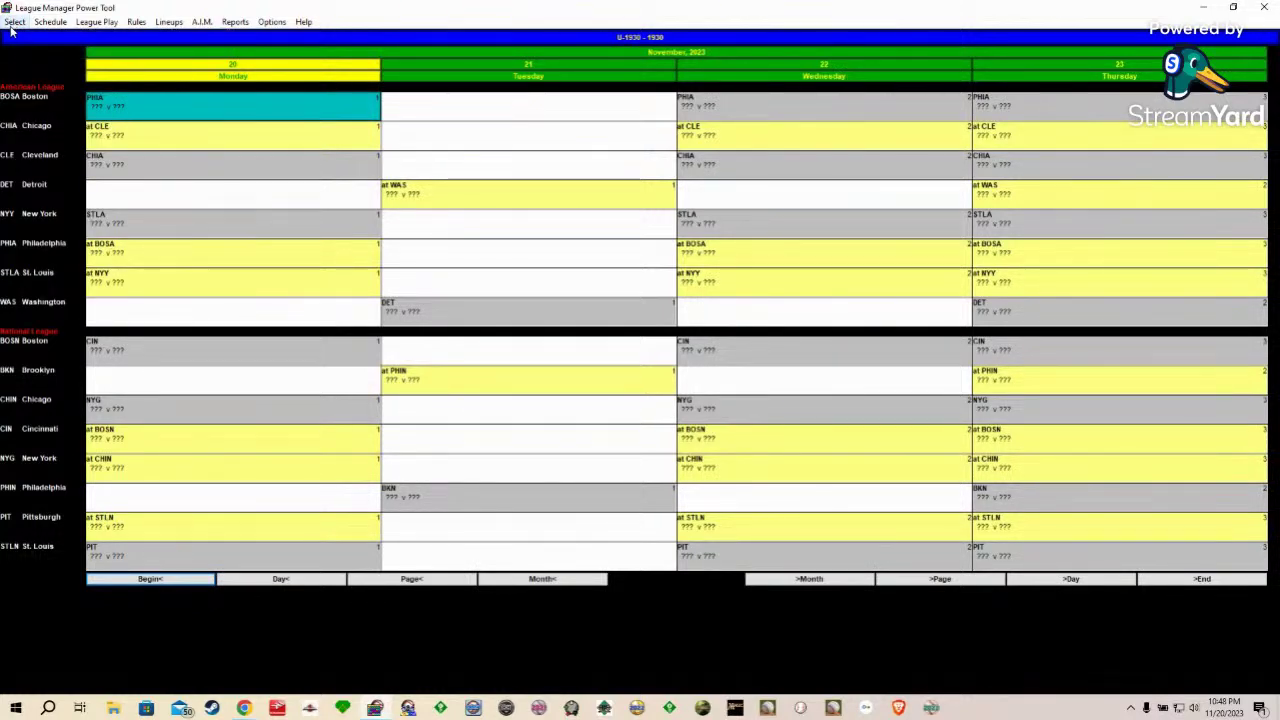
click(14, 22)
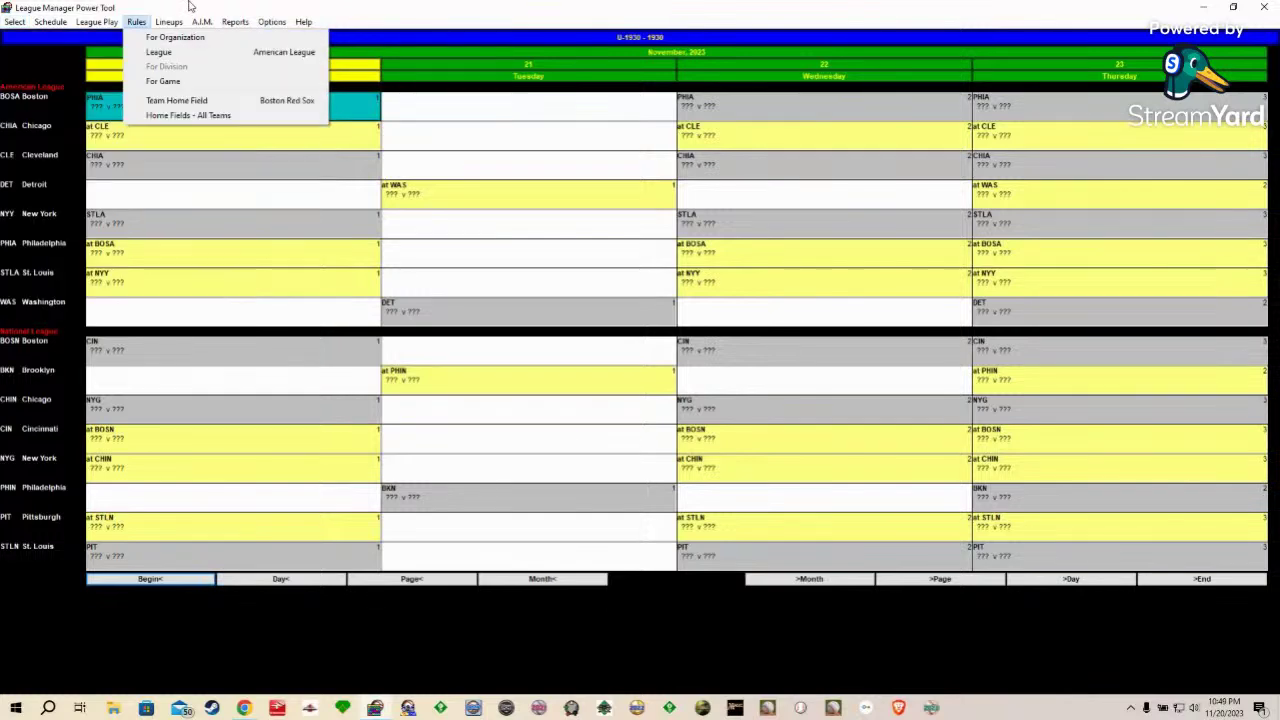
click(406, 7)
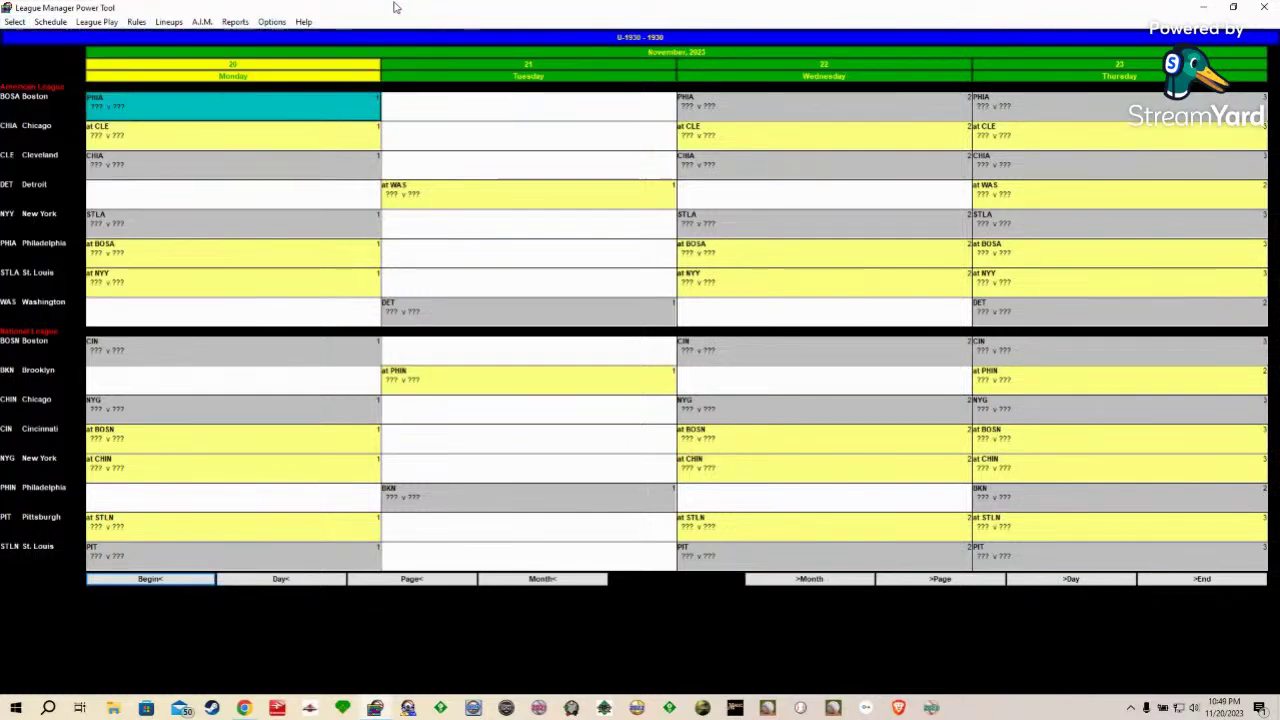
Step: Enable Allow Bunt for Hit and toggle Exiting During Game in the American League rules, and accept them
click(95, 22)
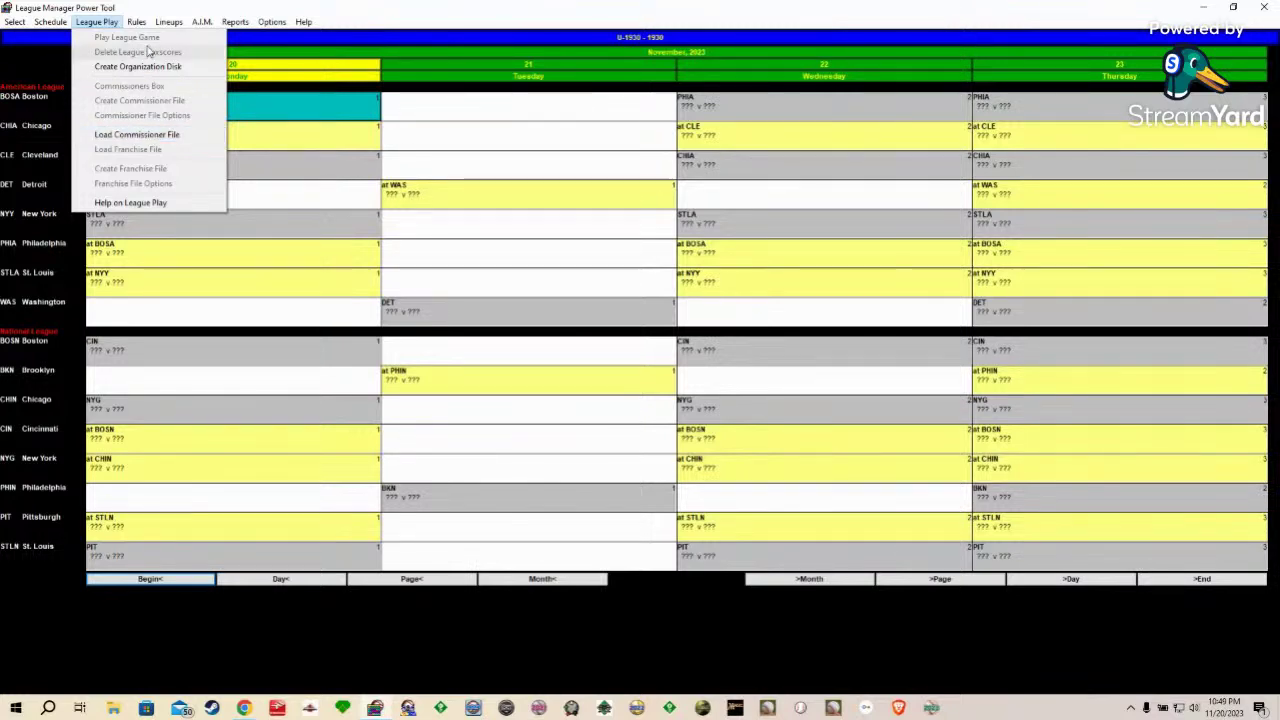
mouse_move(136, 22)
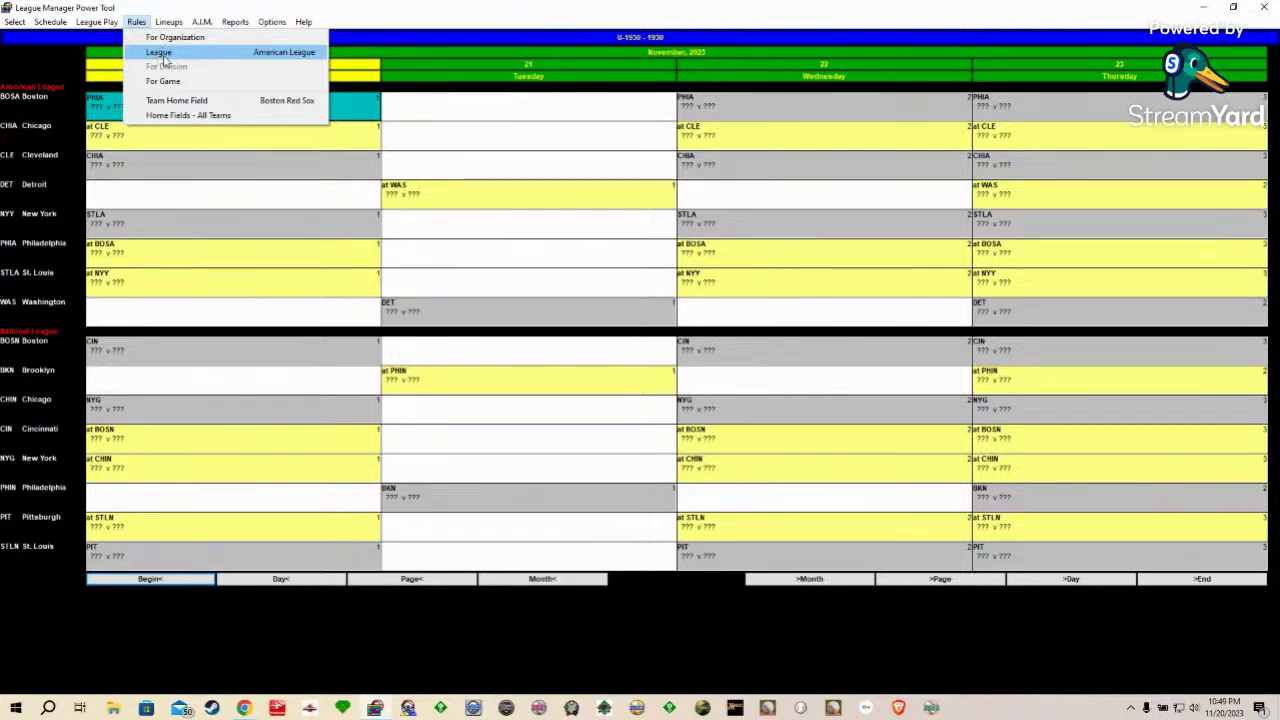
click(162, 55)
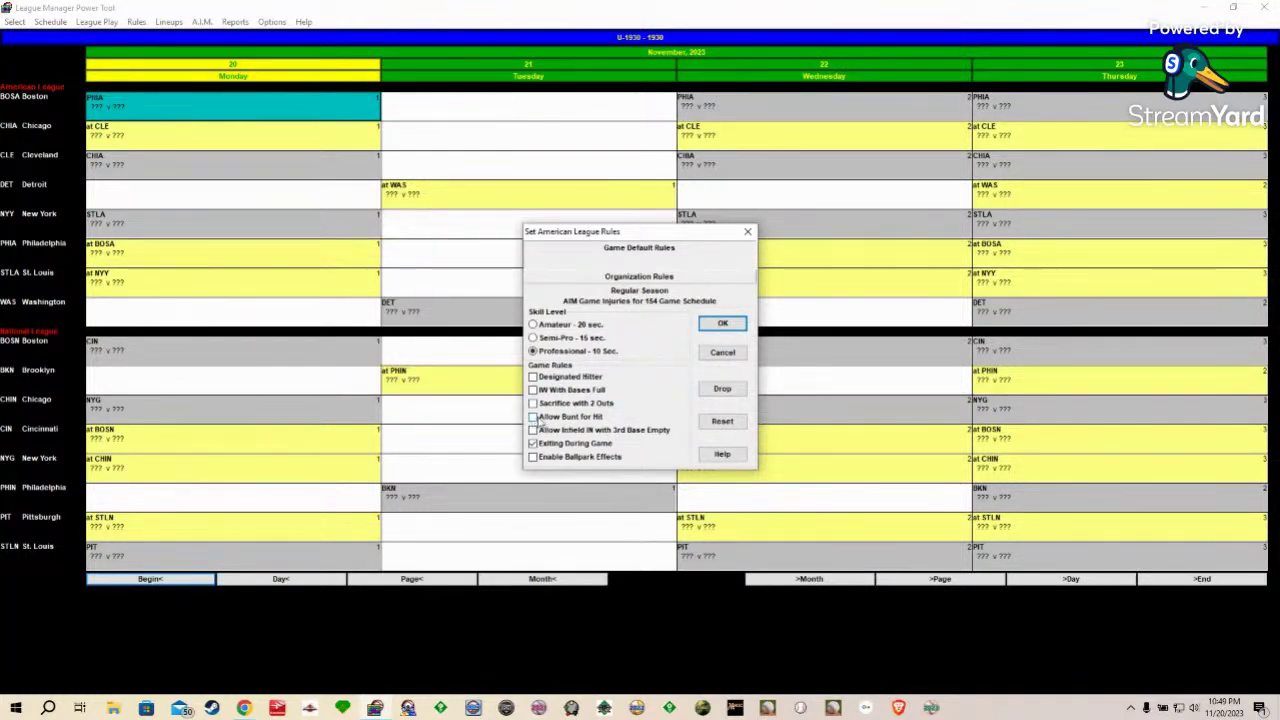
click(535, 417)
click(534, 442)
click(720, 325)
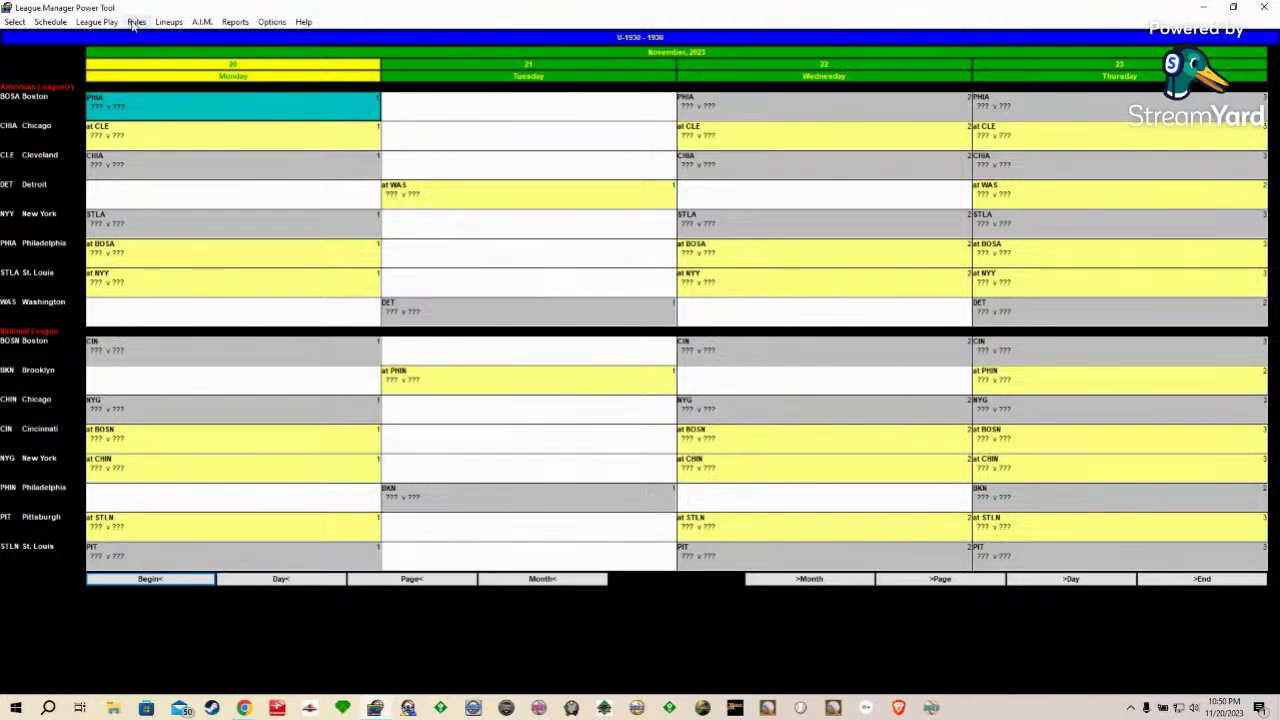
Step: Select Boston's first National League game and enable Allow Bunt for Hit in the National League rules
click(135, 22)
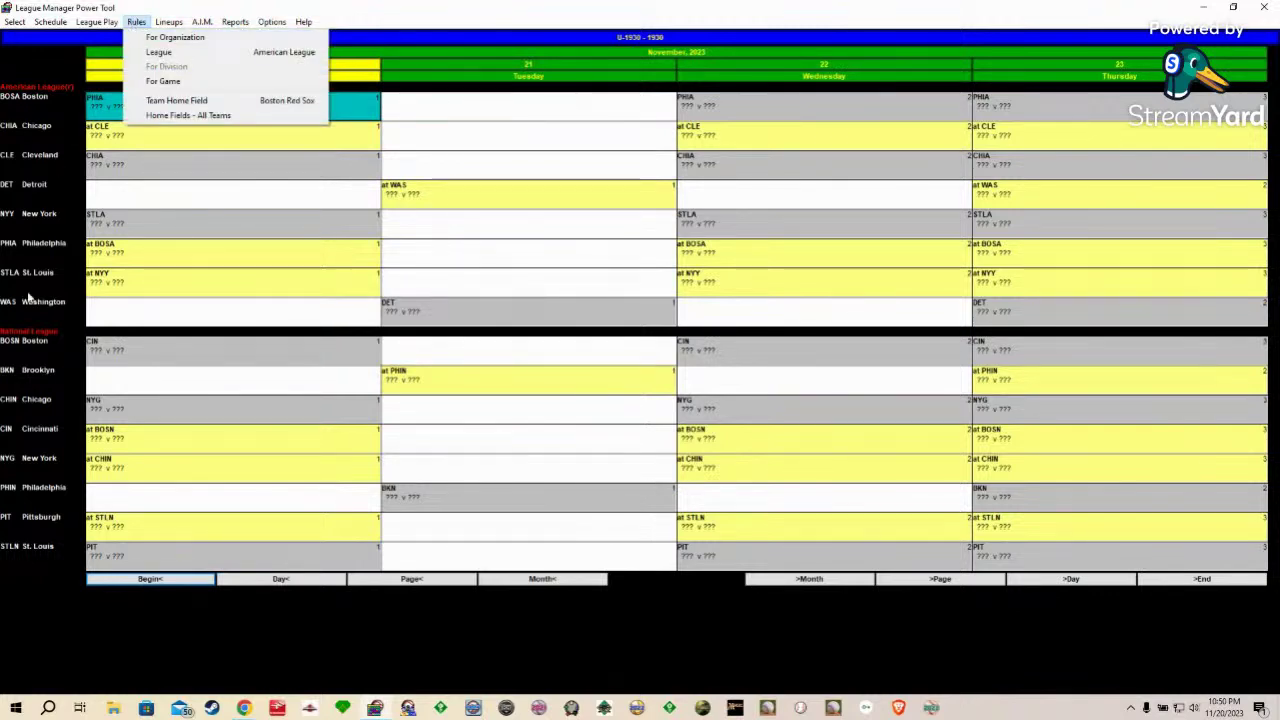
click(143, 350)
click(152, 351)
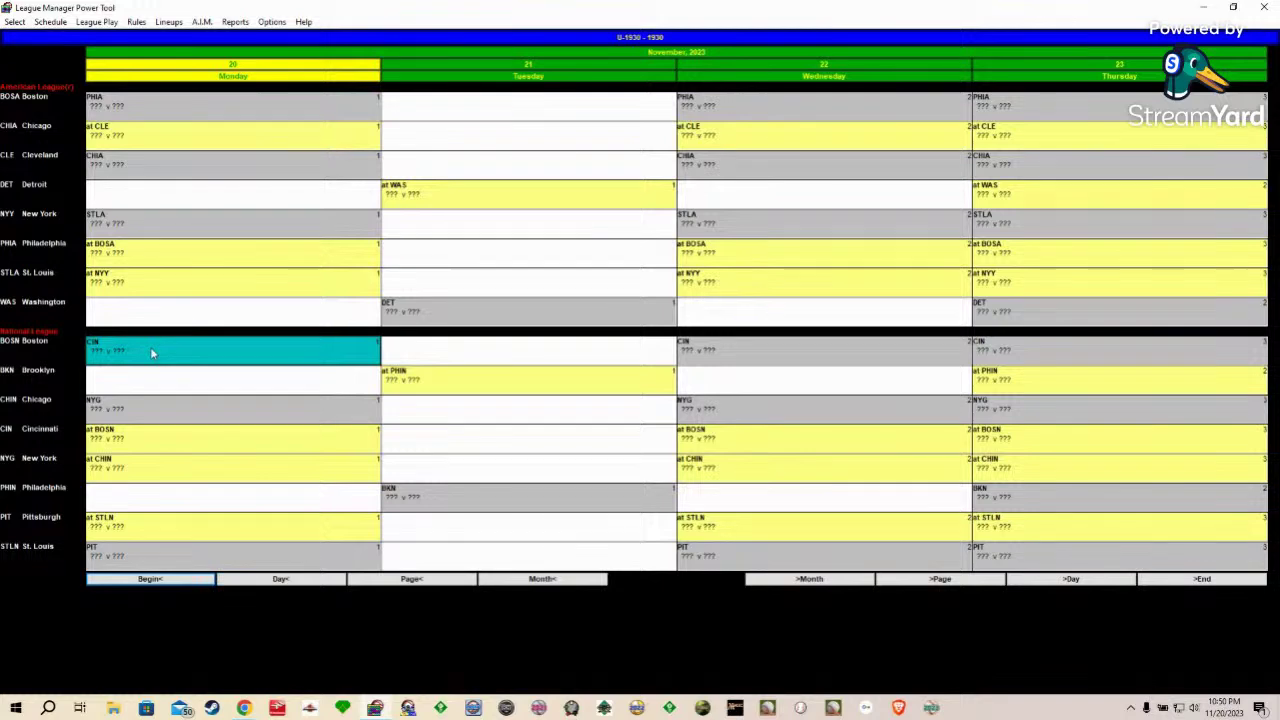
click(136, 22)
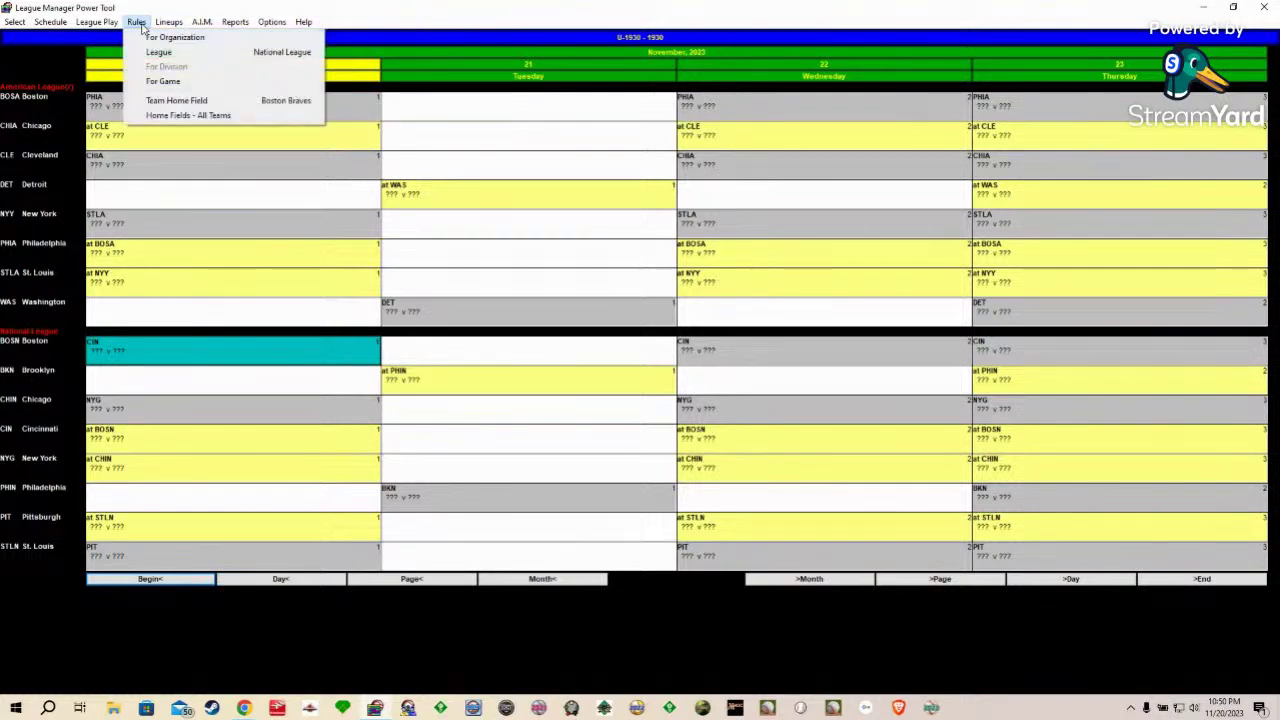
click(197, 55)
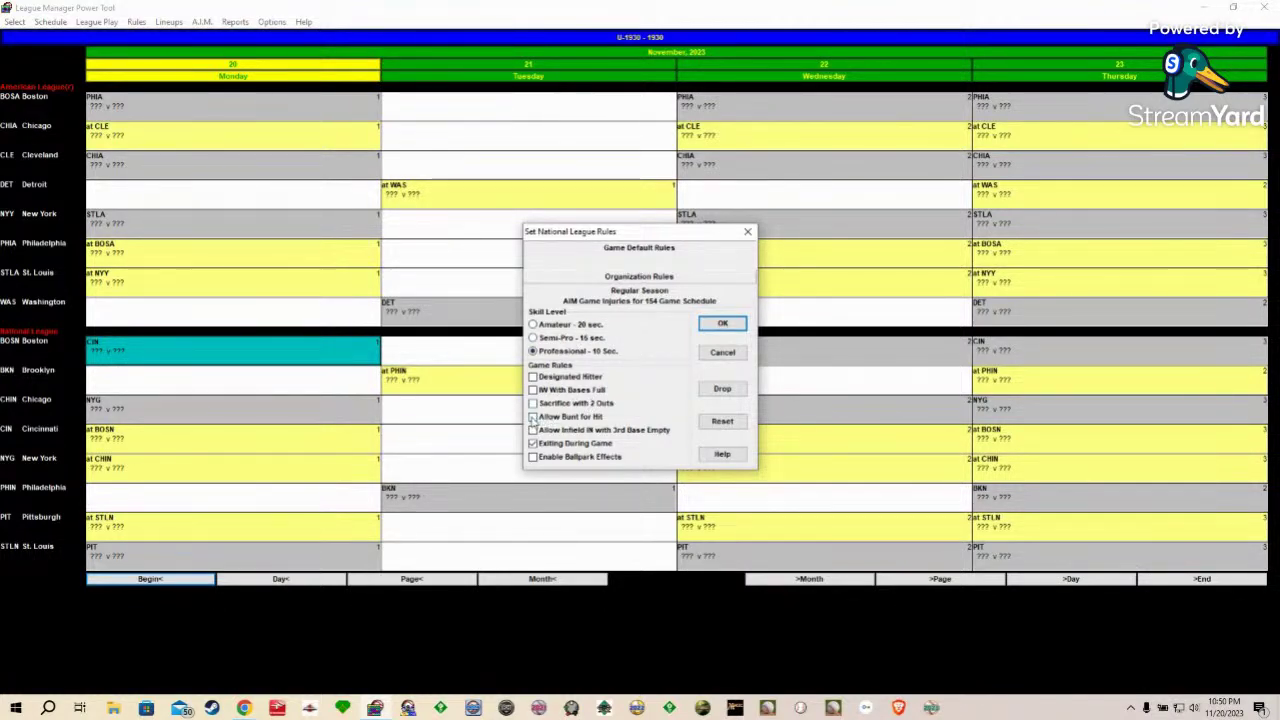
click(534, 417)
click(722, 323)
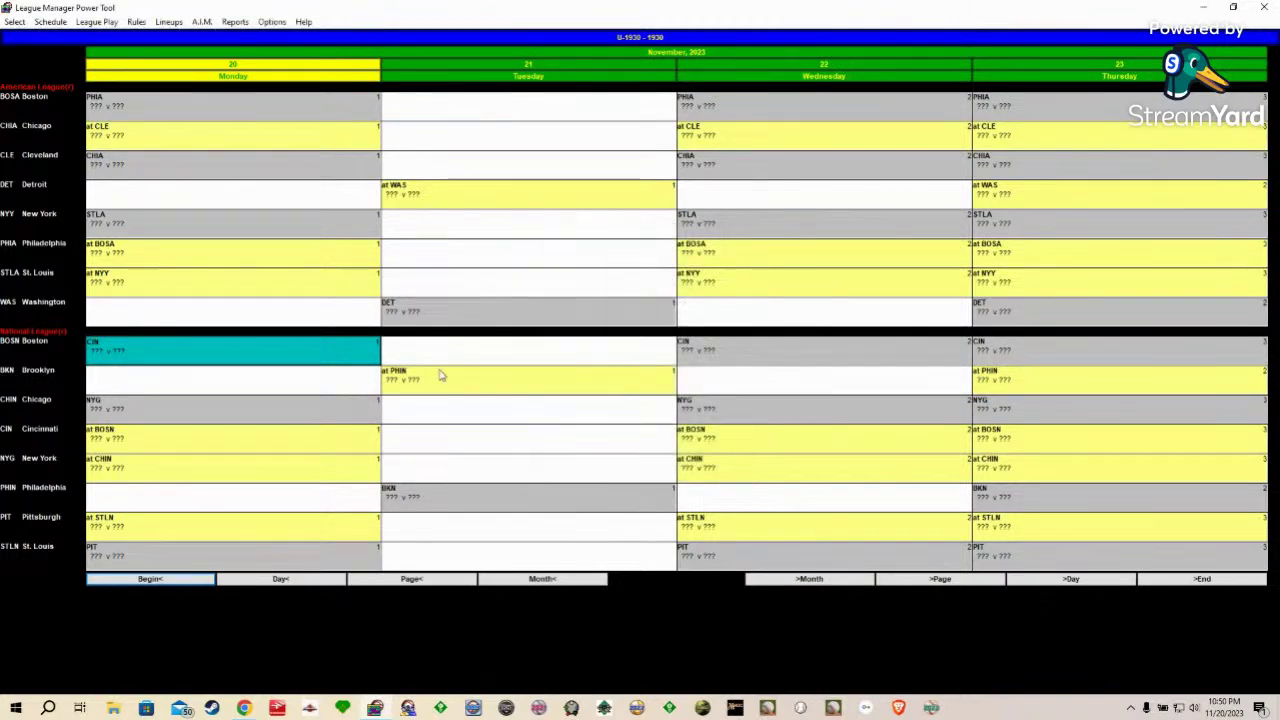
Step: Assign 1919 NBSA Fenway Park as the home field of the Boston Red Sox
click(136, 22)
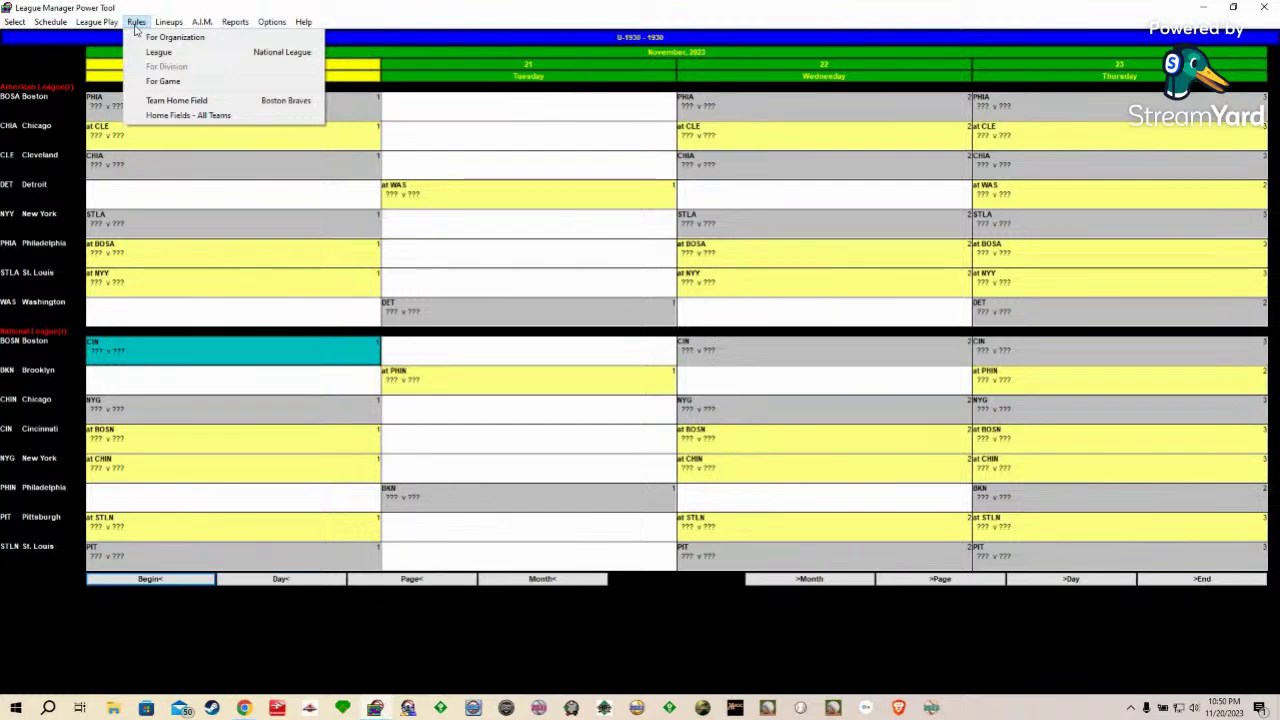
click(360, 28)
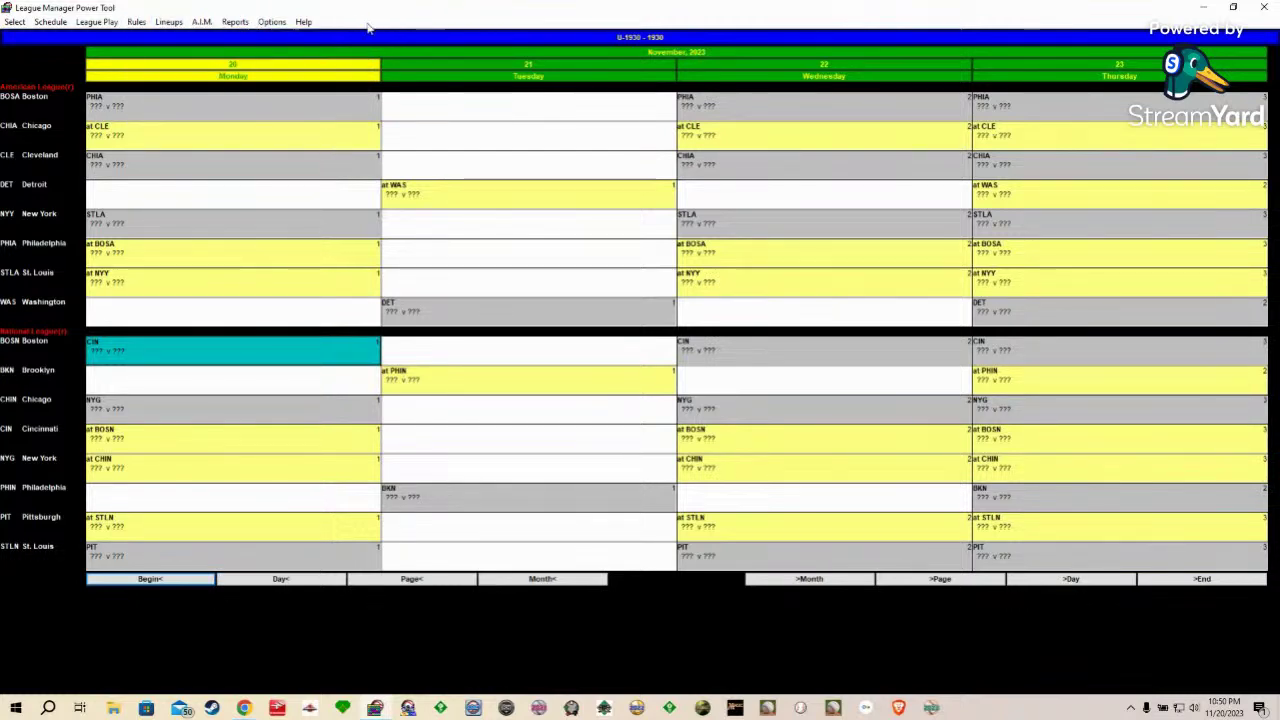
click(165, 113)
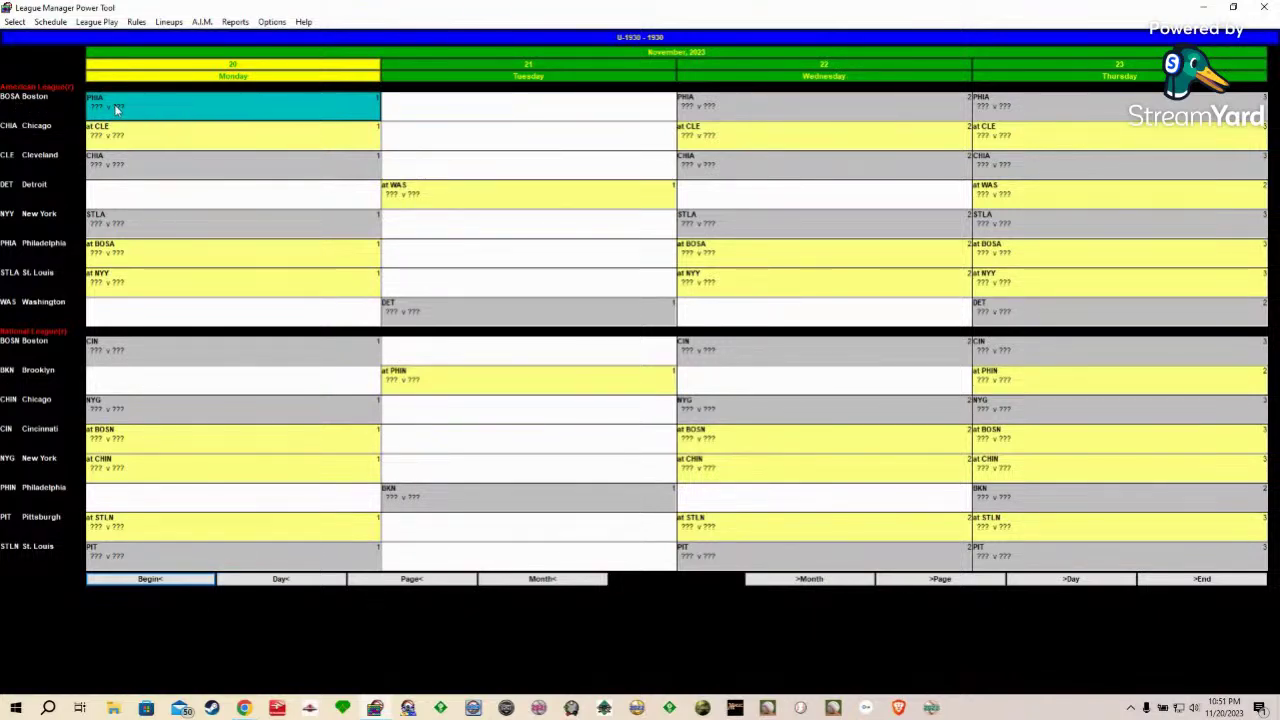
click(136, 21)
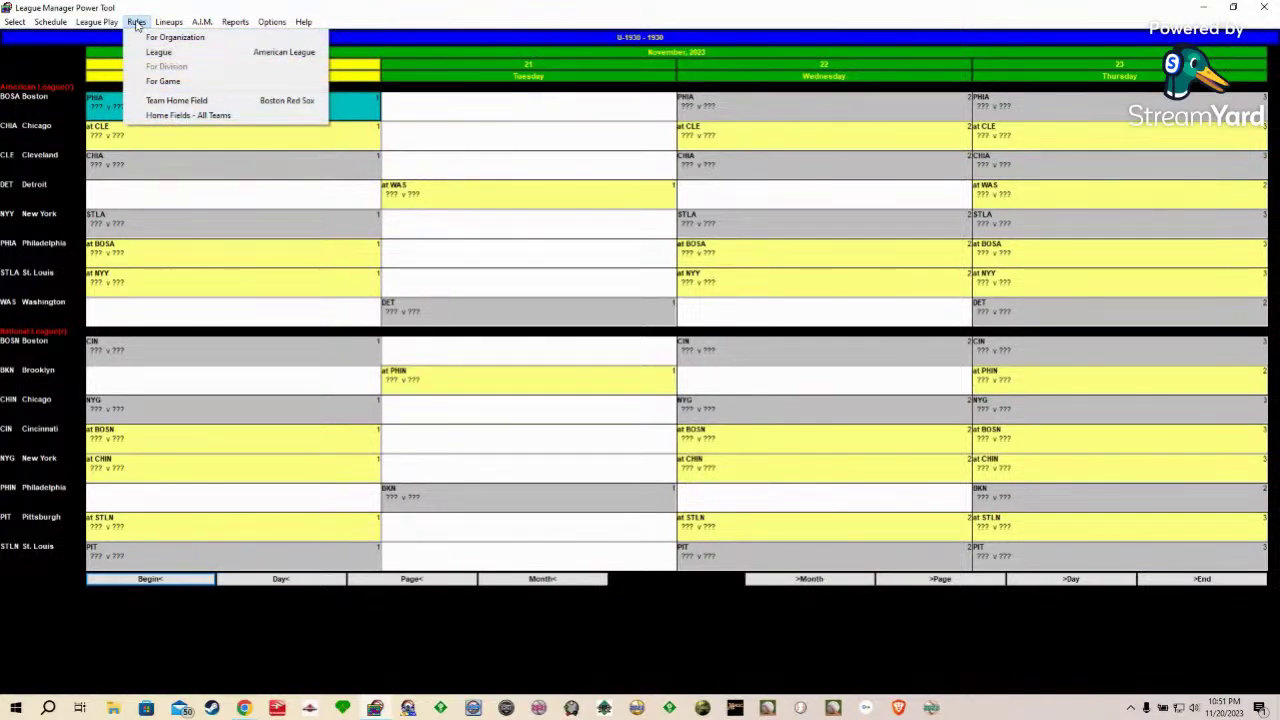
click(196, 99)
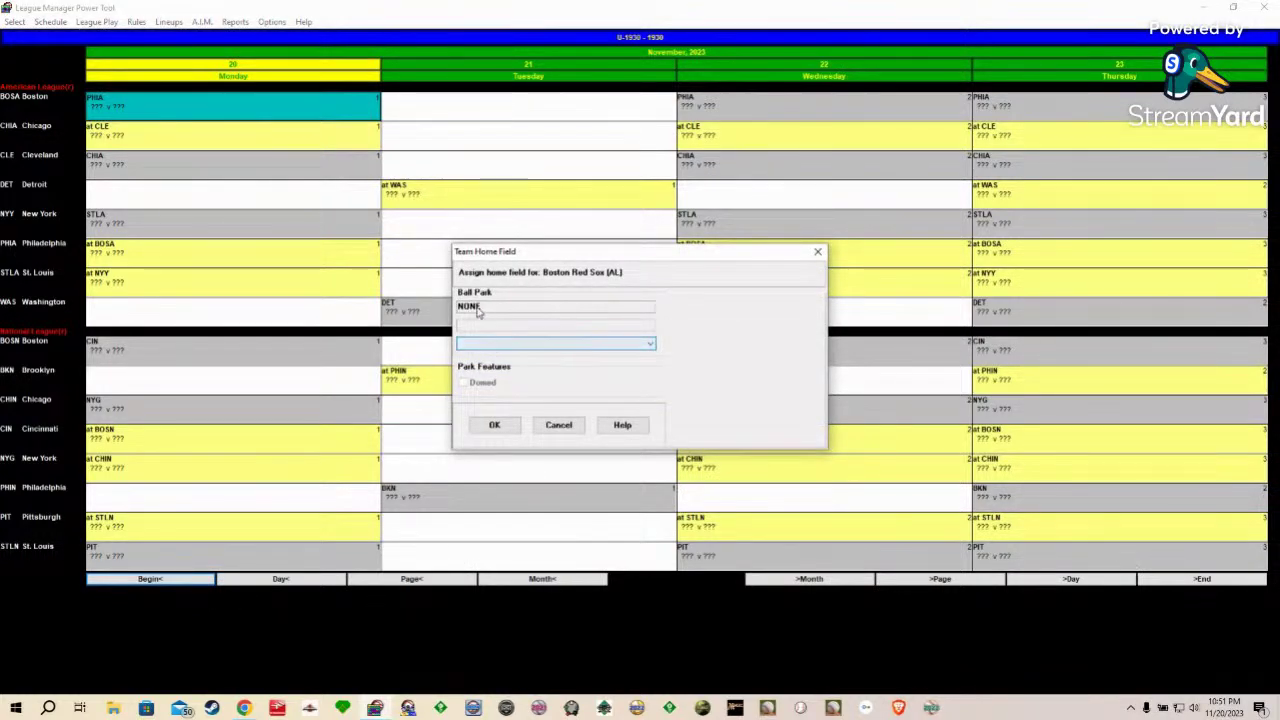
click(566, 345)
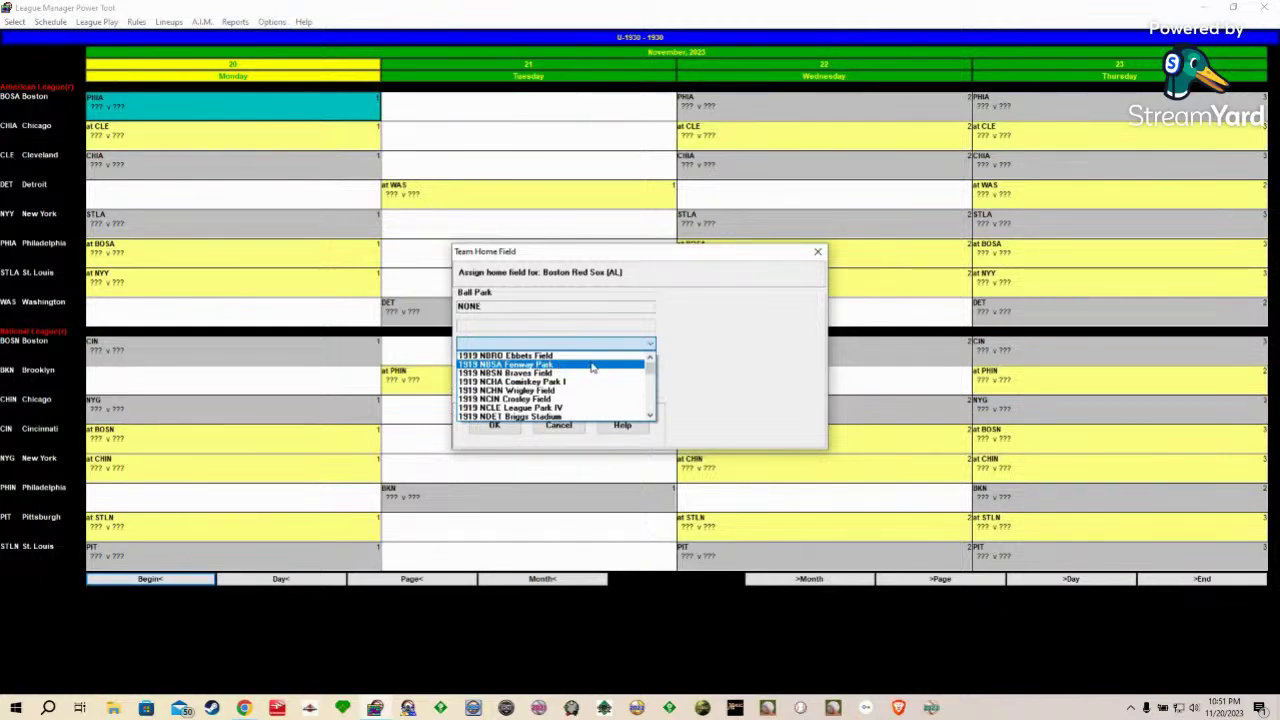
scroll(592, 368, down, 2)
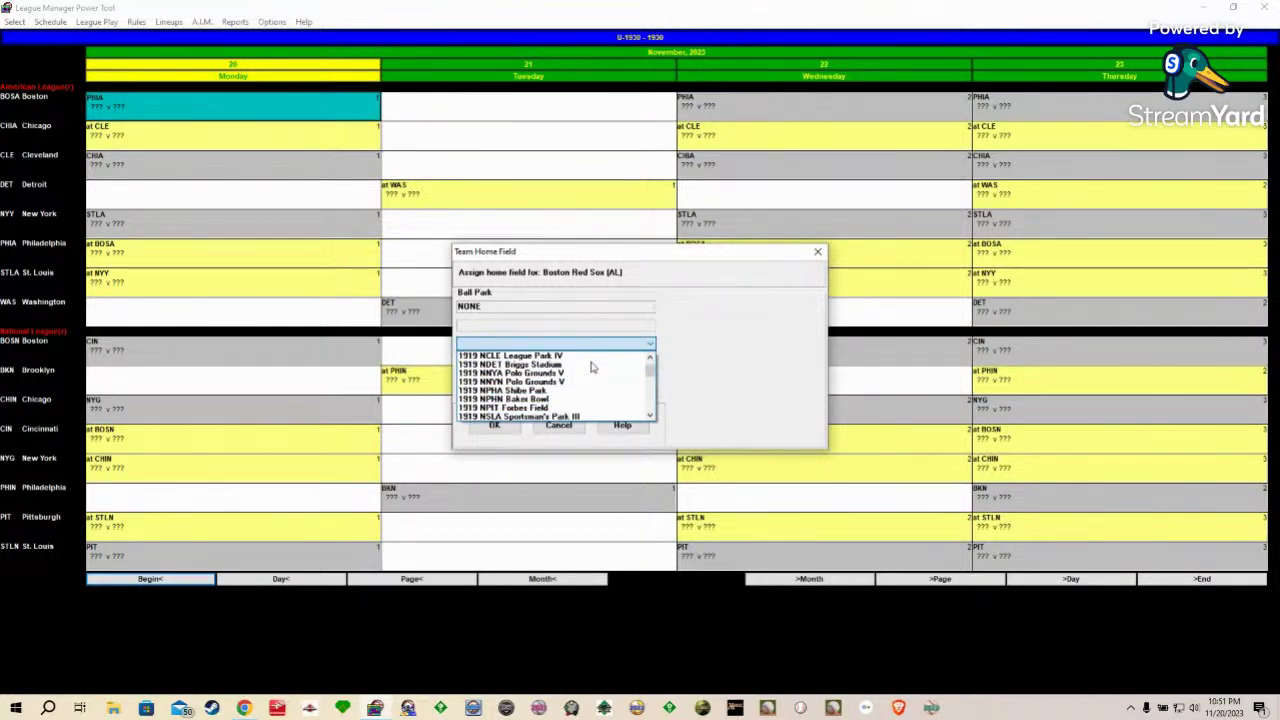
scroll(591, 368, down, 1)
scroll(591, 368, up, 2)
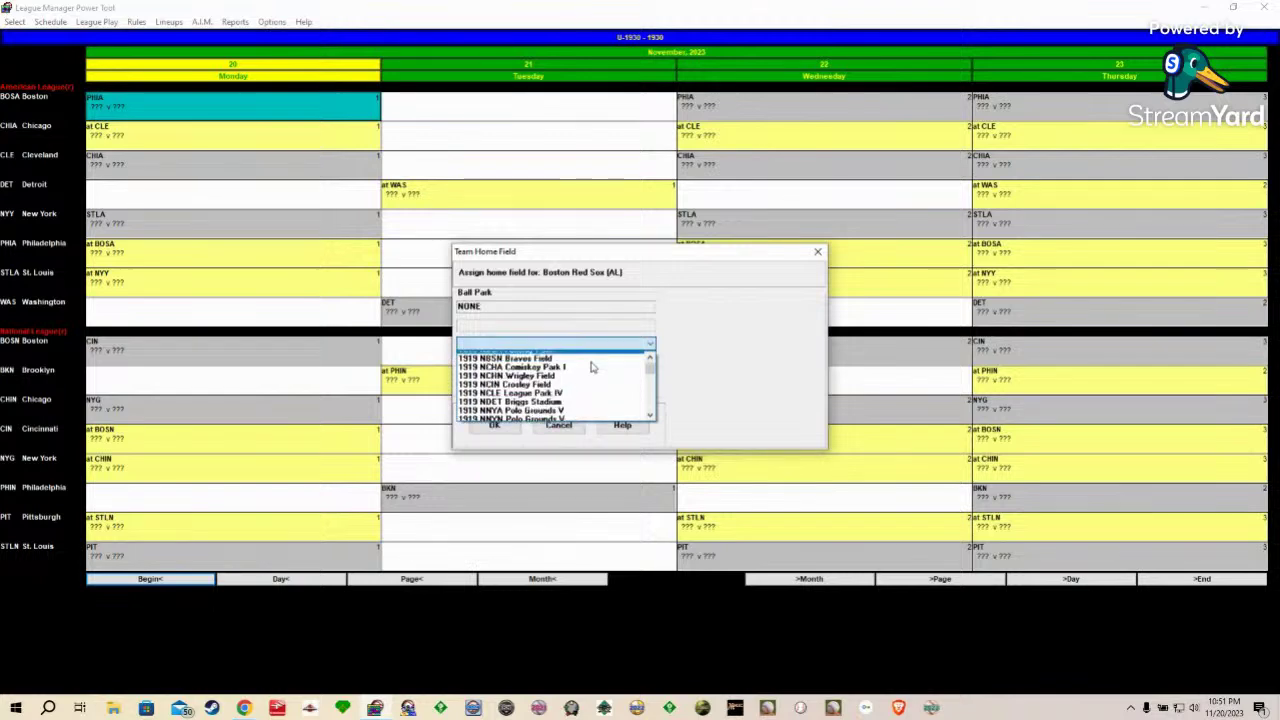
scroll(591, 368, up, 1)
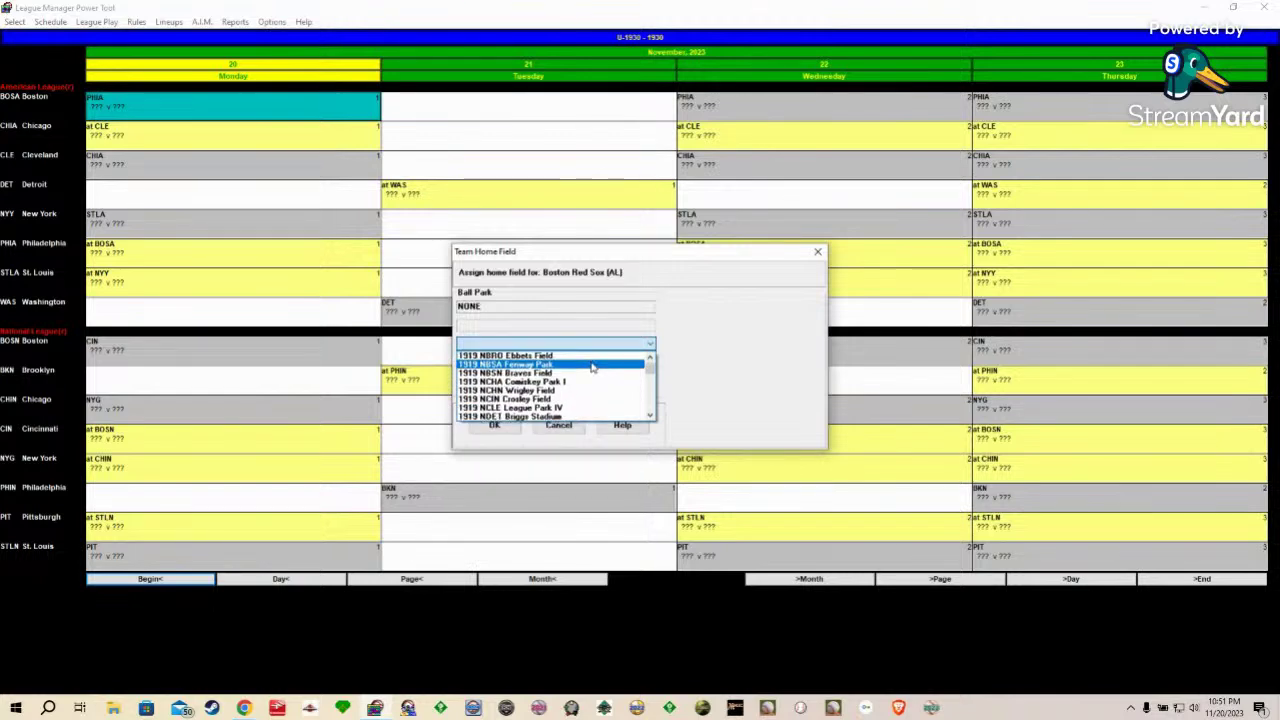
click(533, 366)
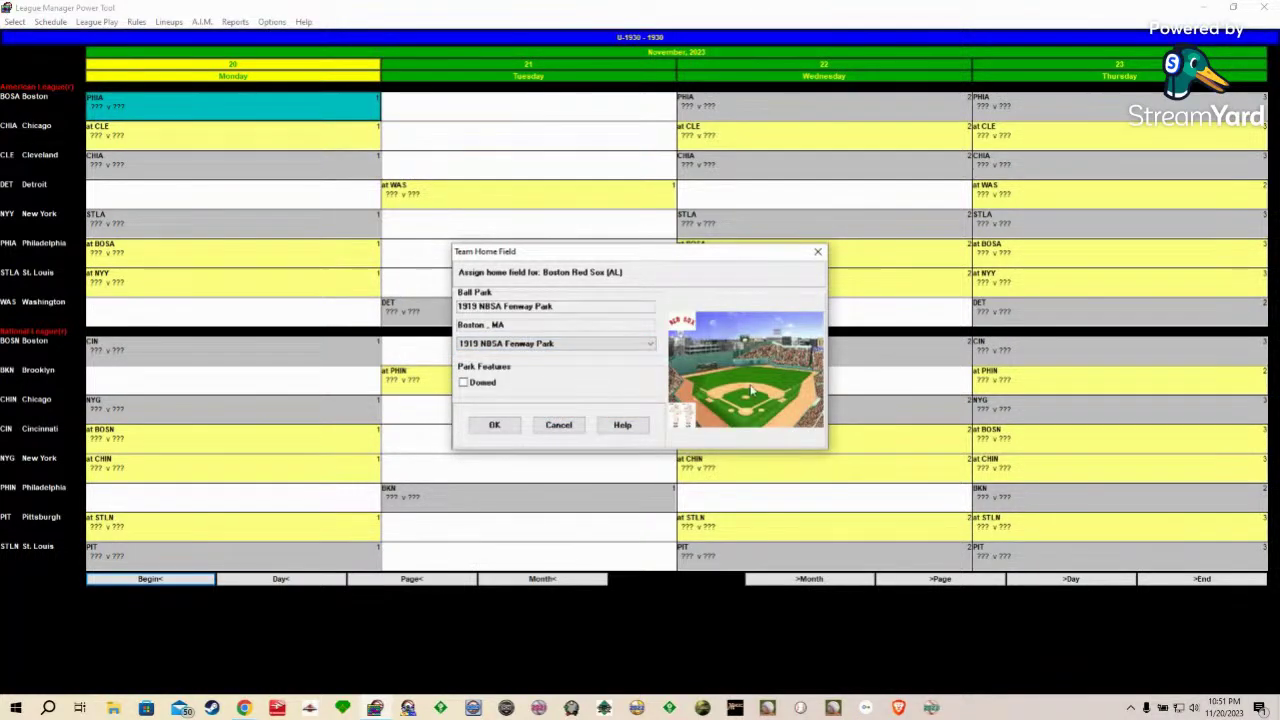
click(491, 427)
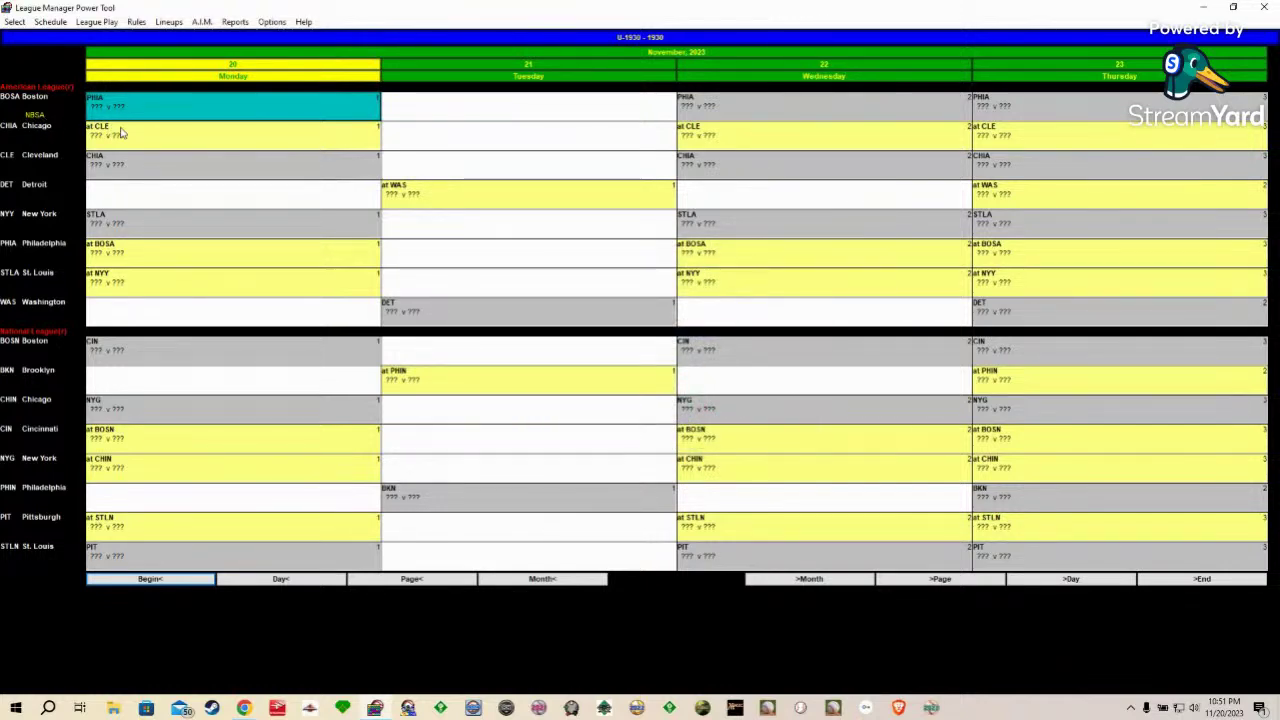
Step: Assign 1919 NCHA Comiskey Park I as the home field of the Chicago White Sox
click(153, 140)
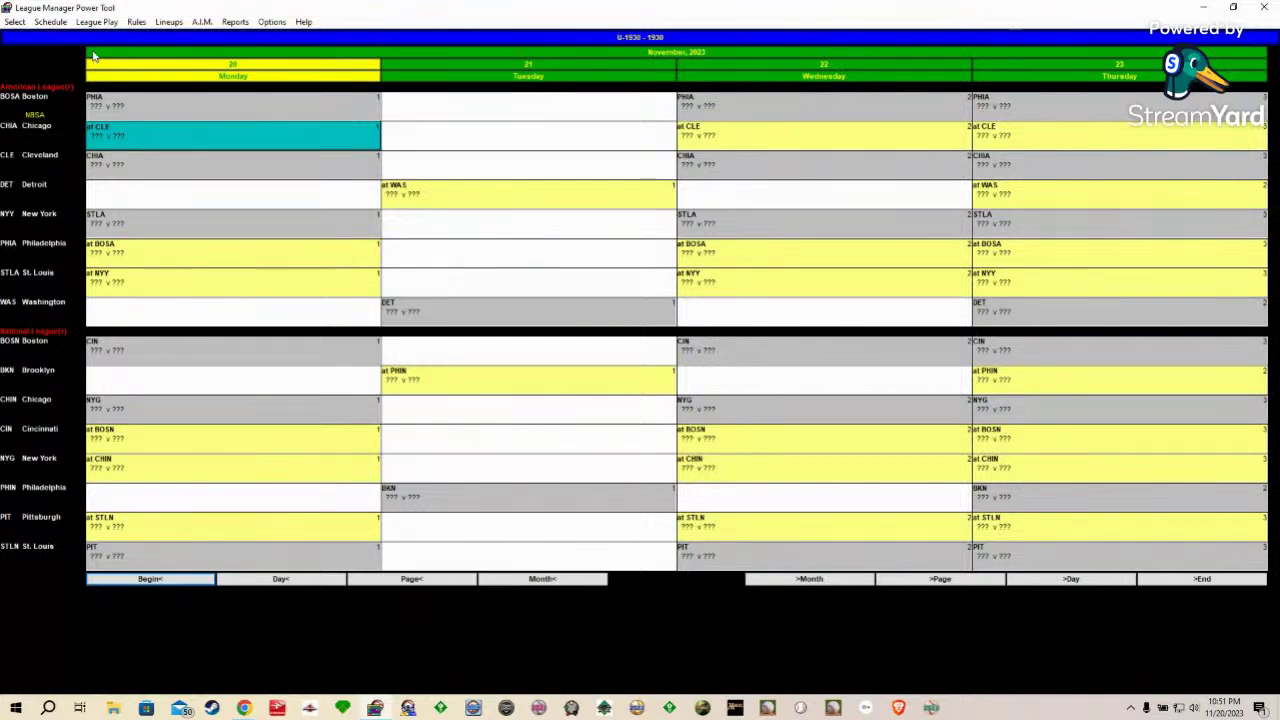
click(136, 21)
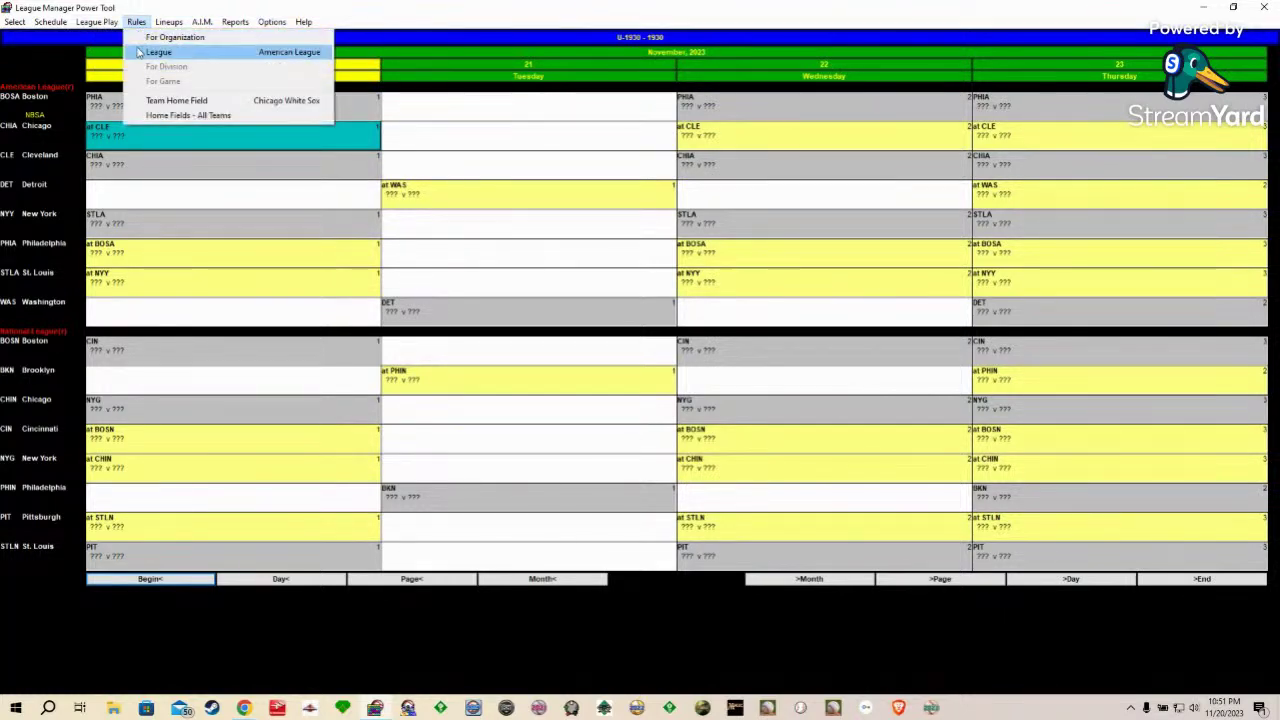
click(177, 101)
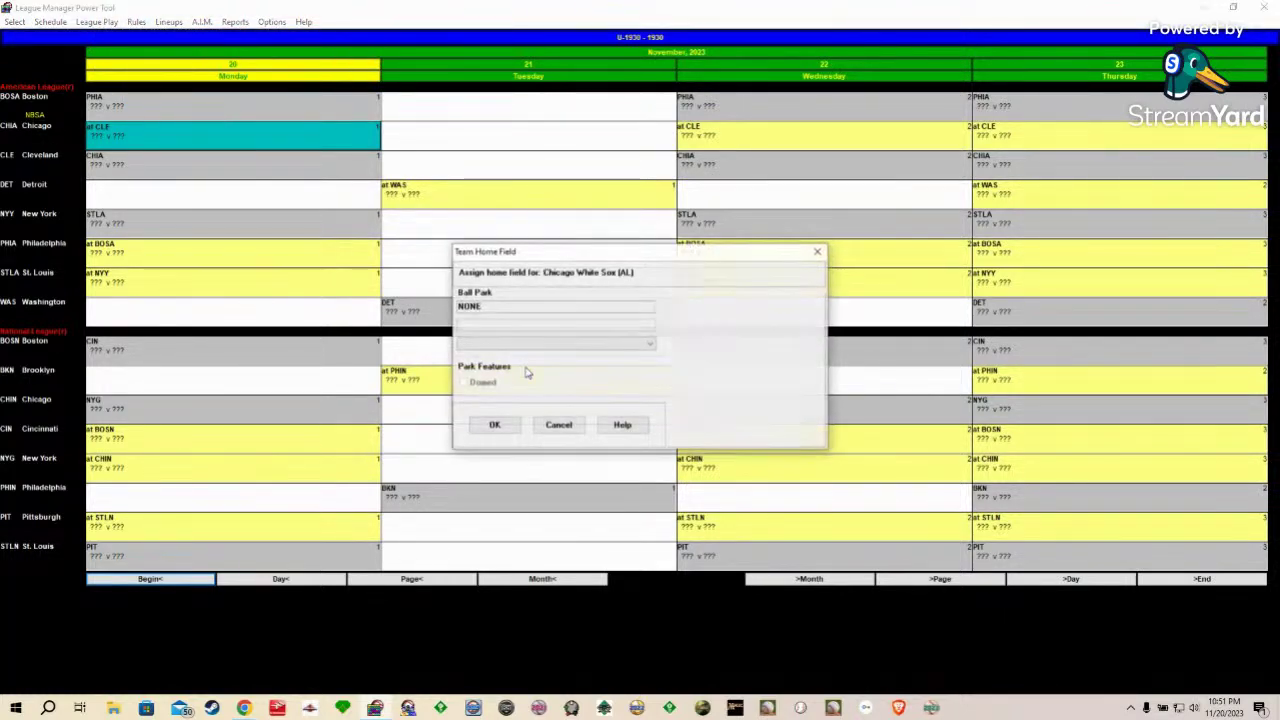
click(512, 345)
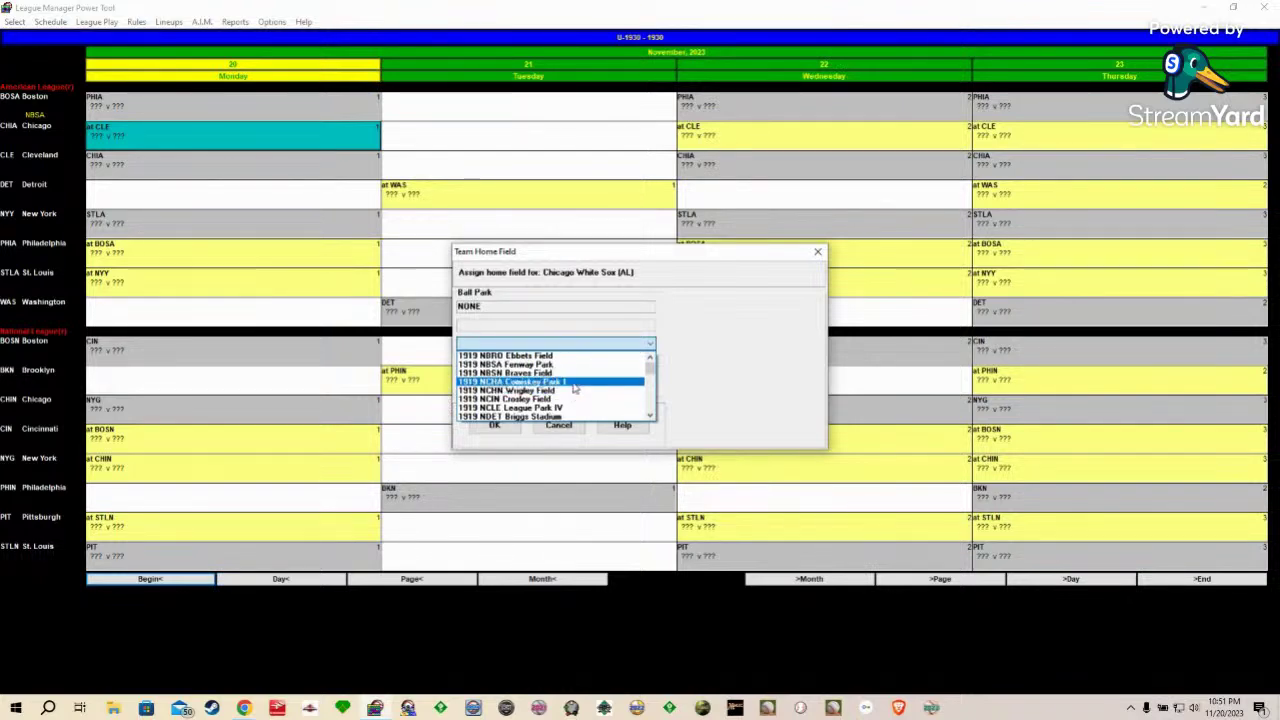
click(519, 383)
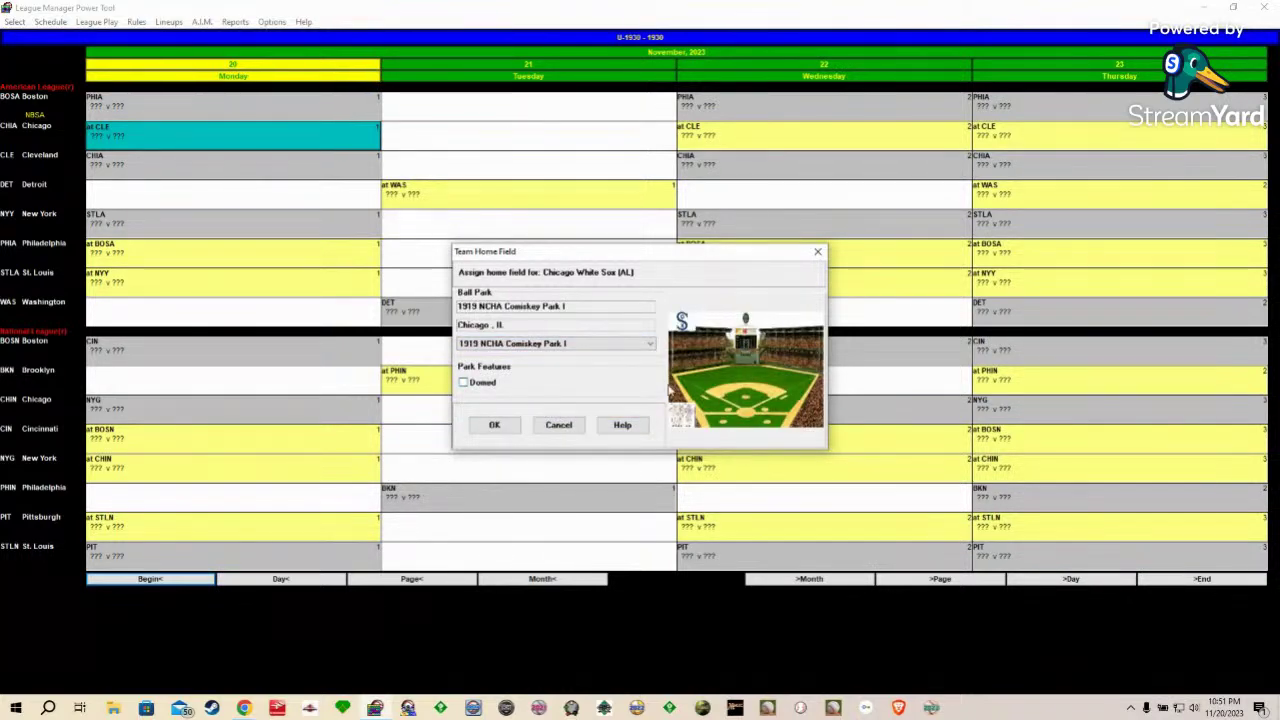
click(490, 427)
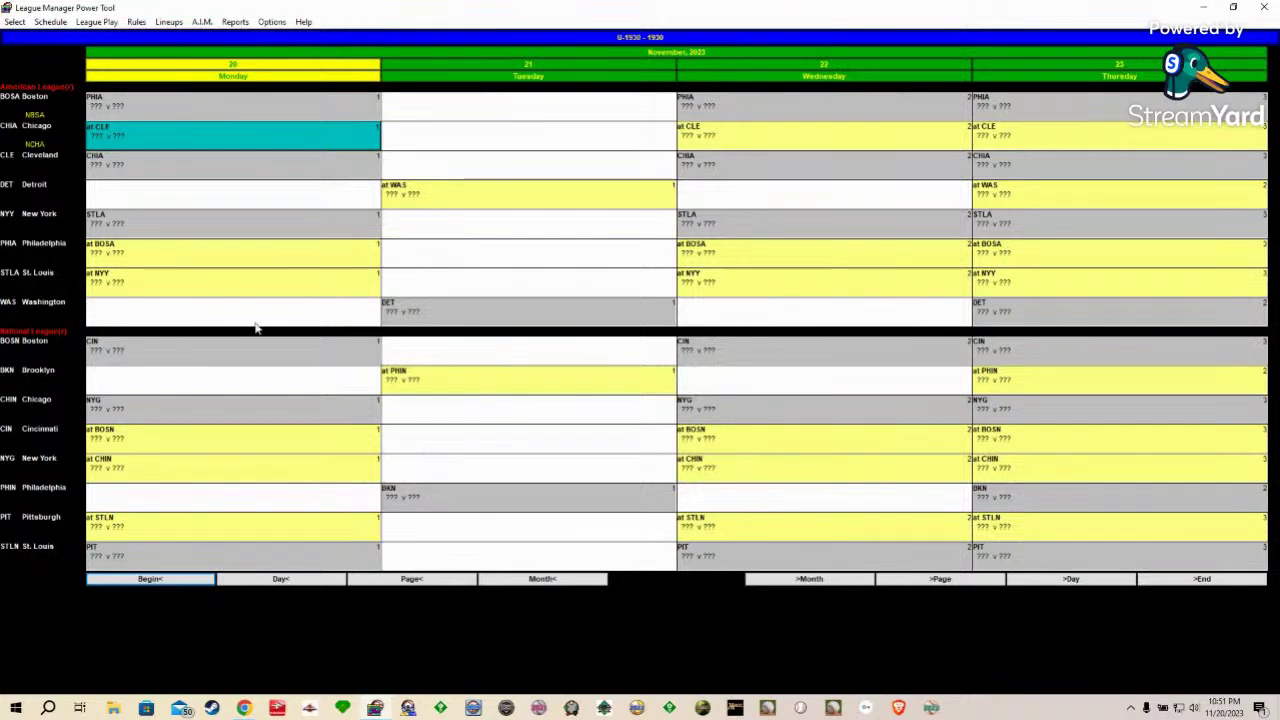
Step: Save the U-1930 organization with the home fields assigned to the Boston Red Sox and Chicago White Sox
click(14, 23)
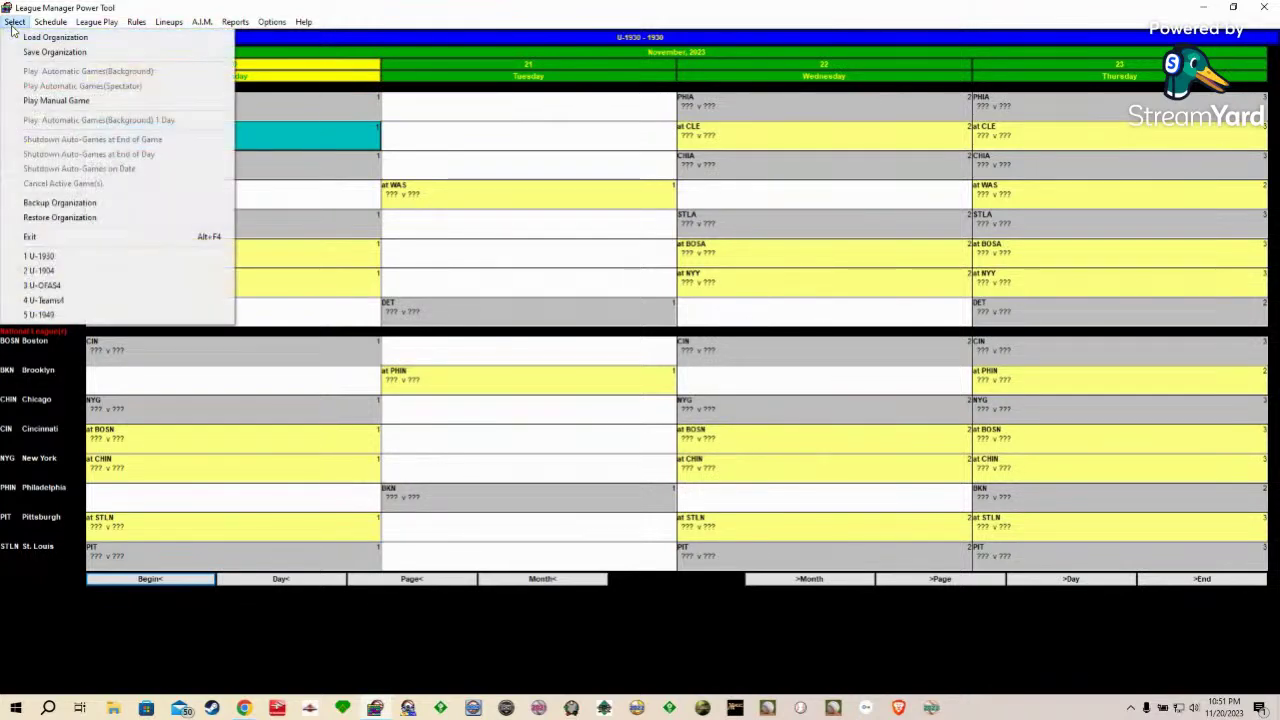
click(55, 52)
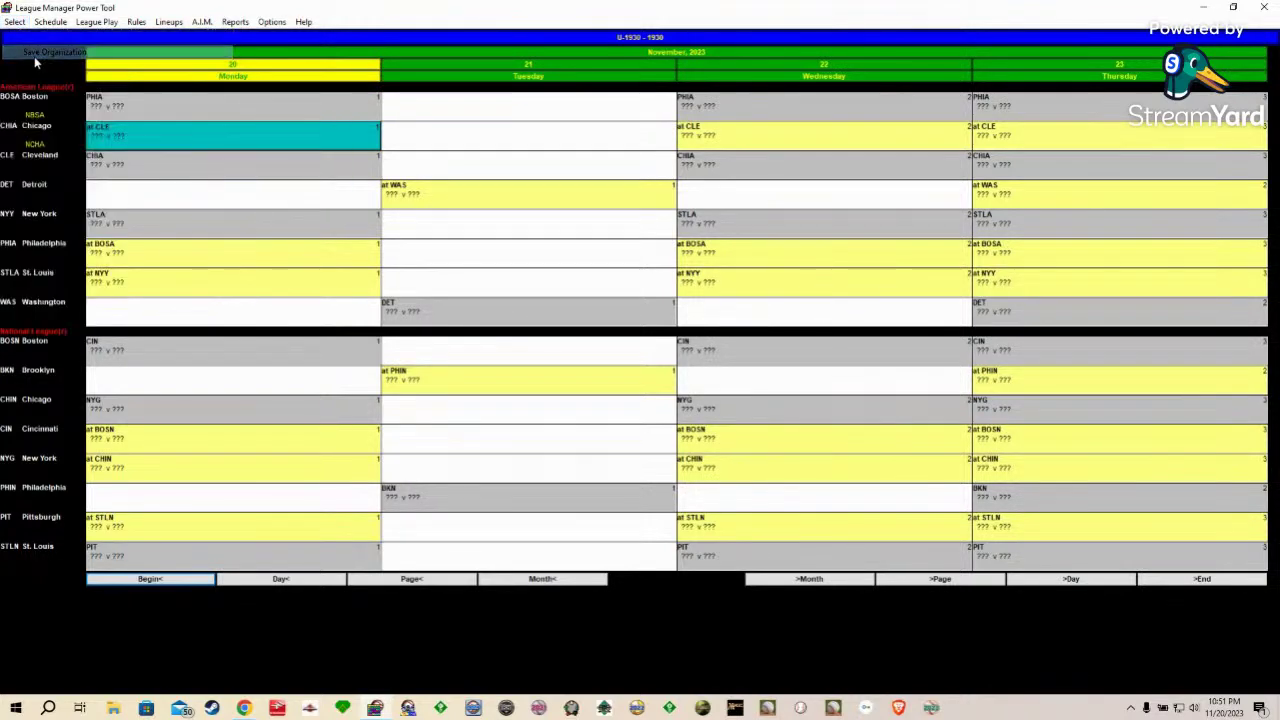
Step: Select Boston's first American League game and set the Boston Red Sox team lineup settings to Auto manager mode
click(145, 104)
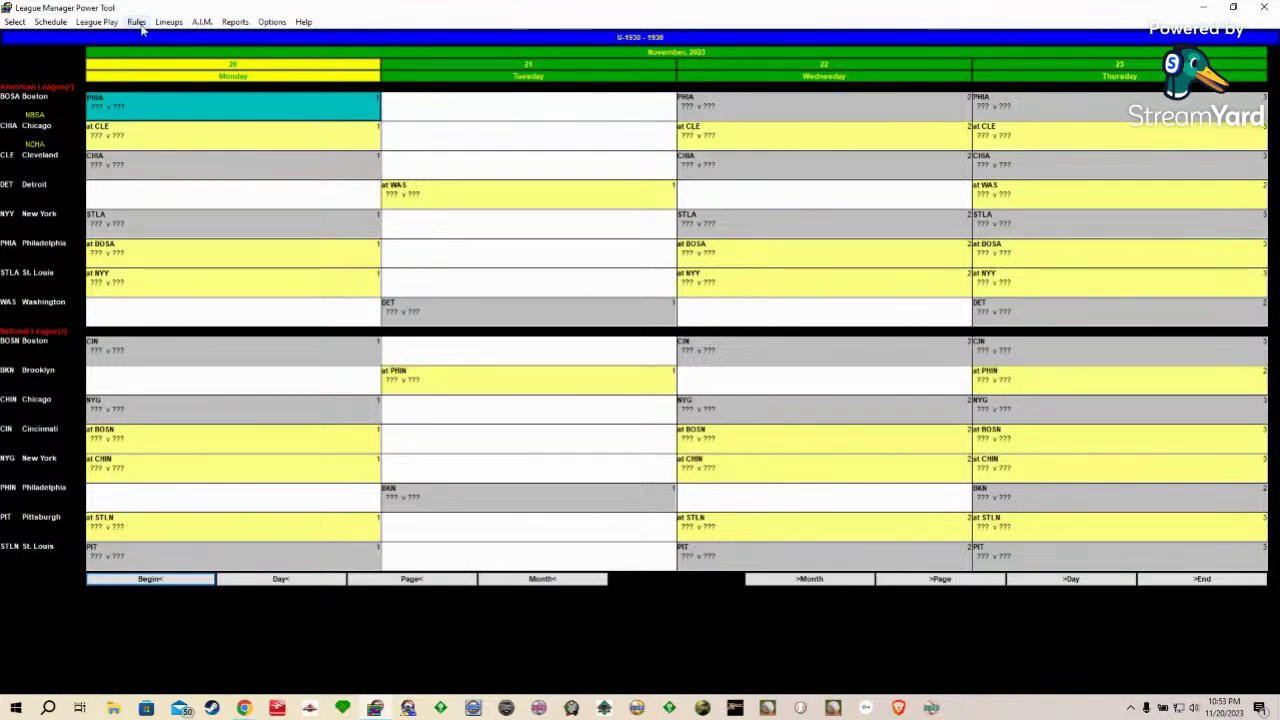
click(136, 23)
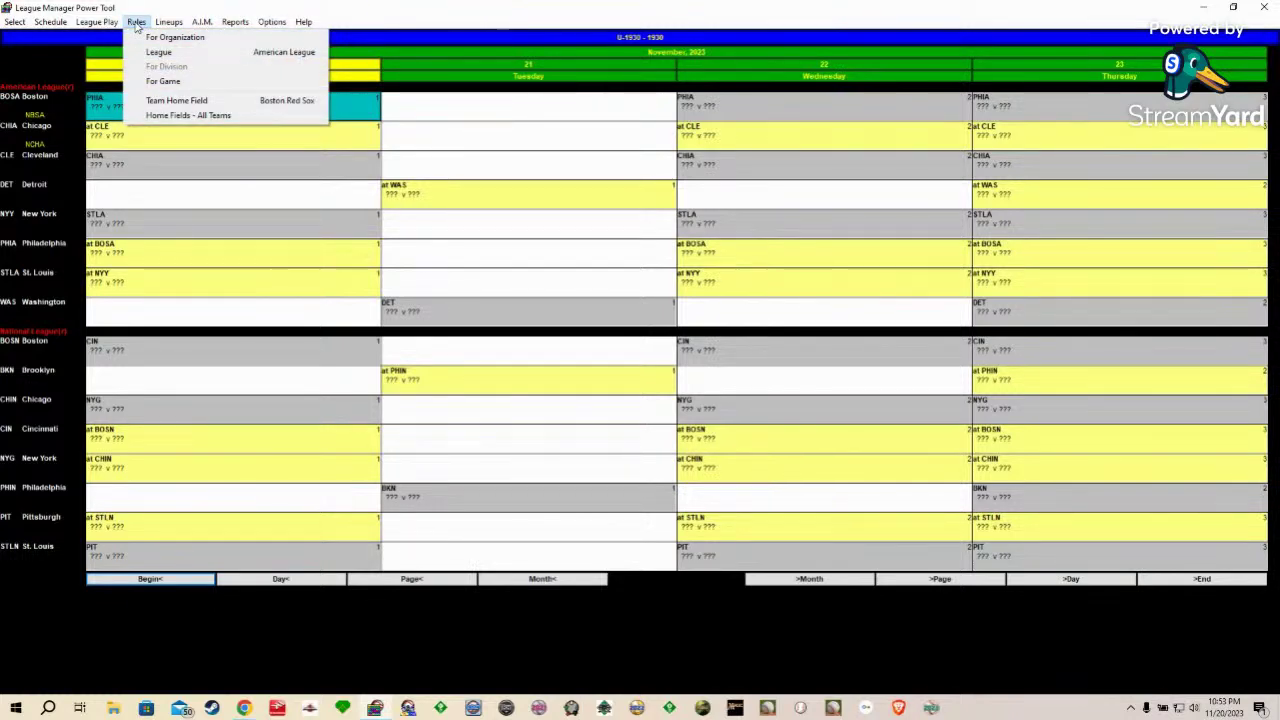
mouse_move(170, 22)
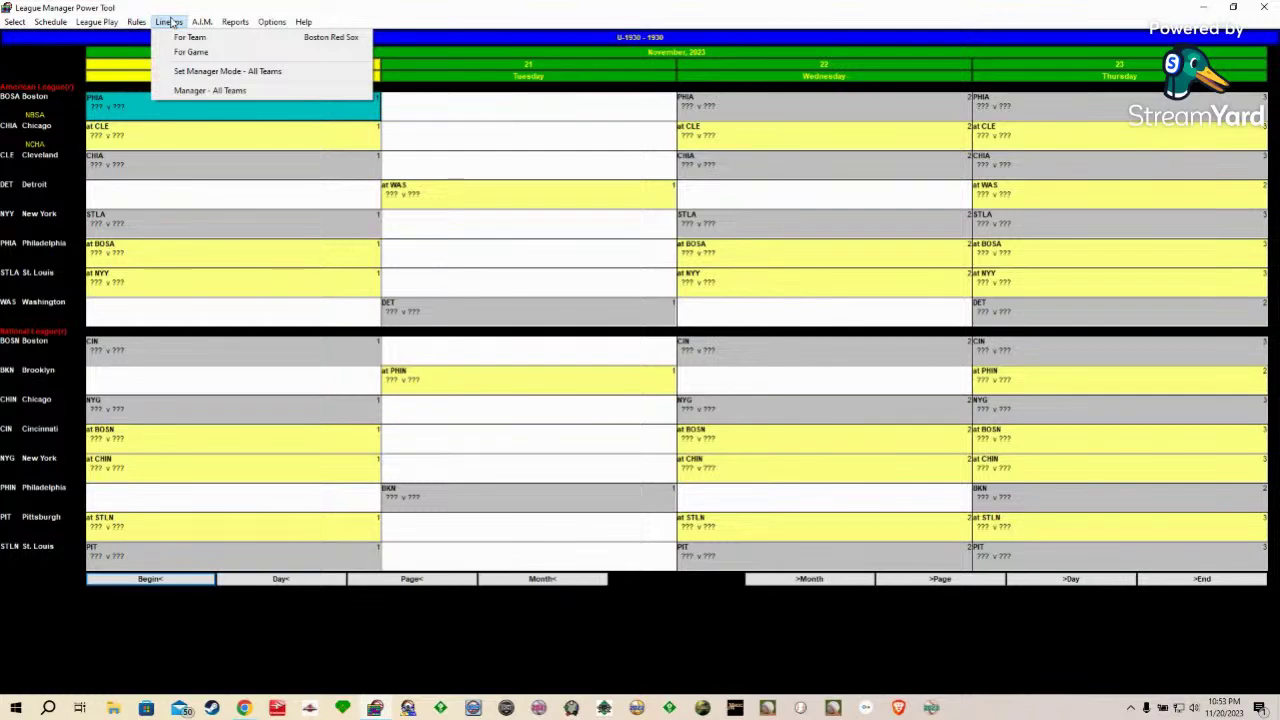
click(112, 110)
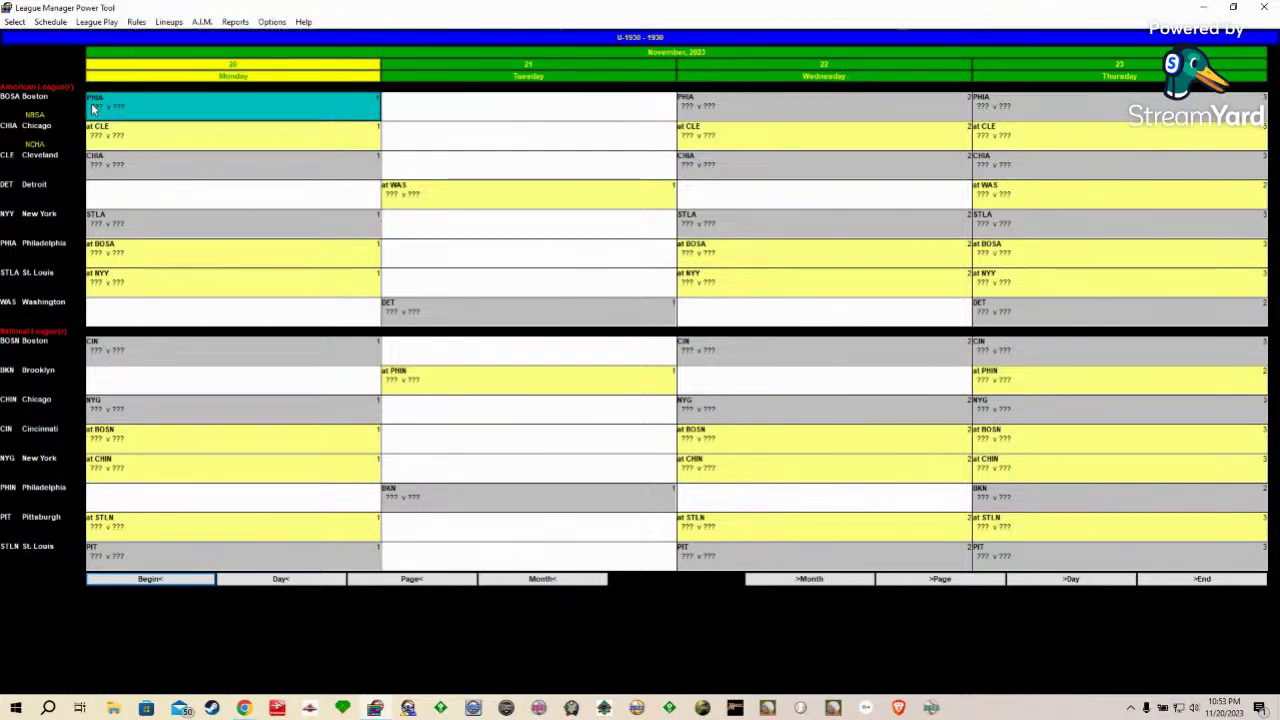
click(170, 22)
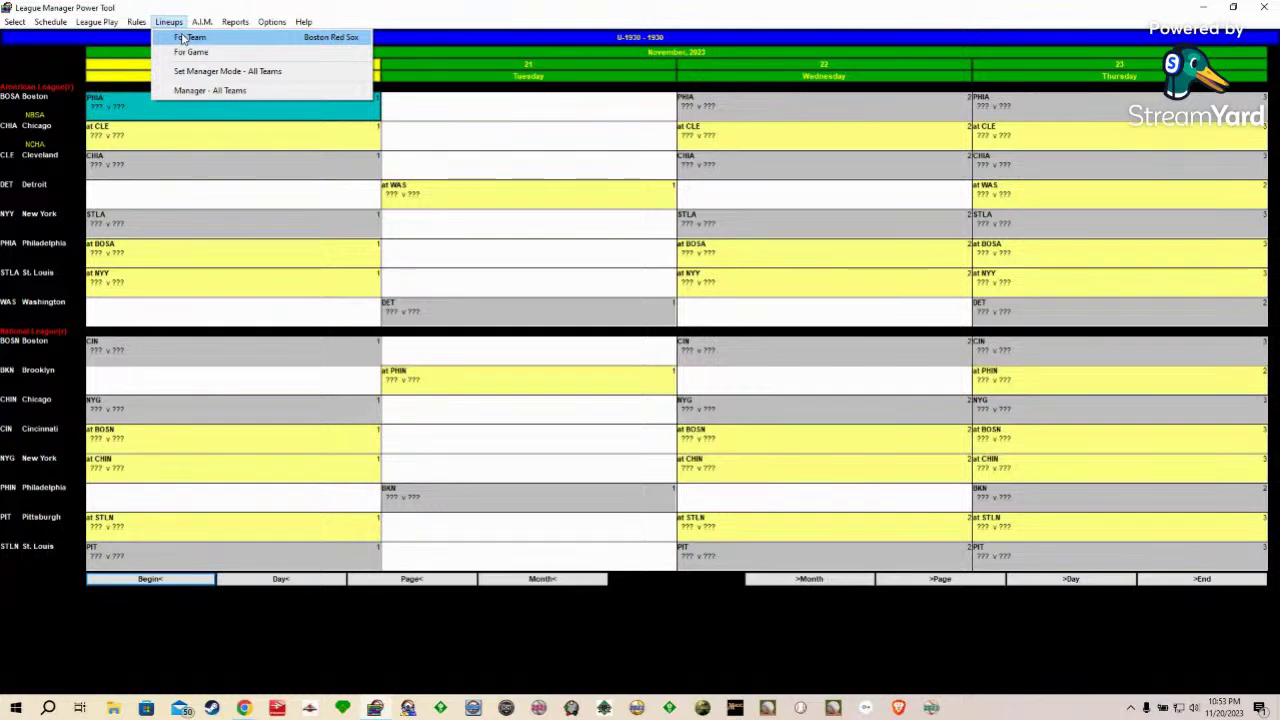
click(183, 38)
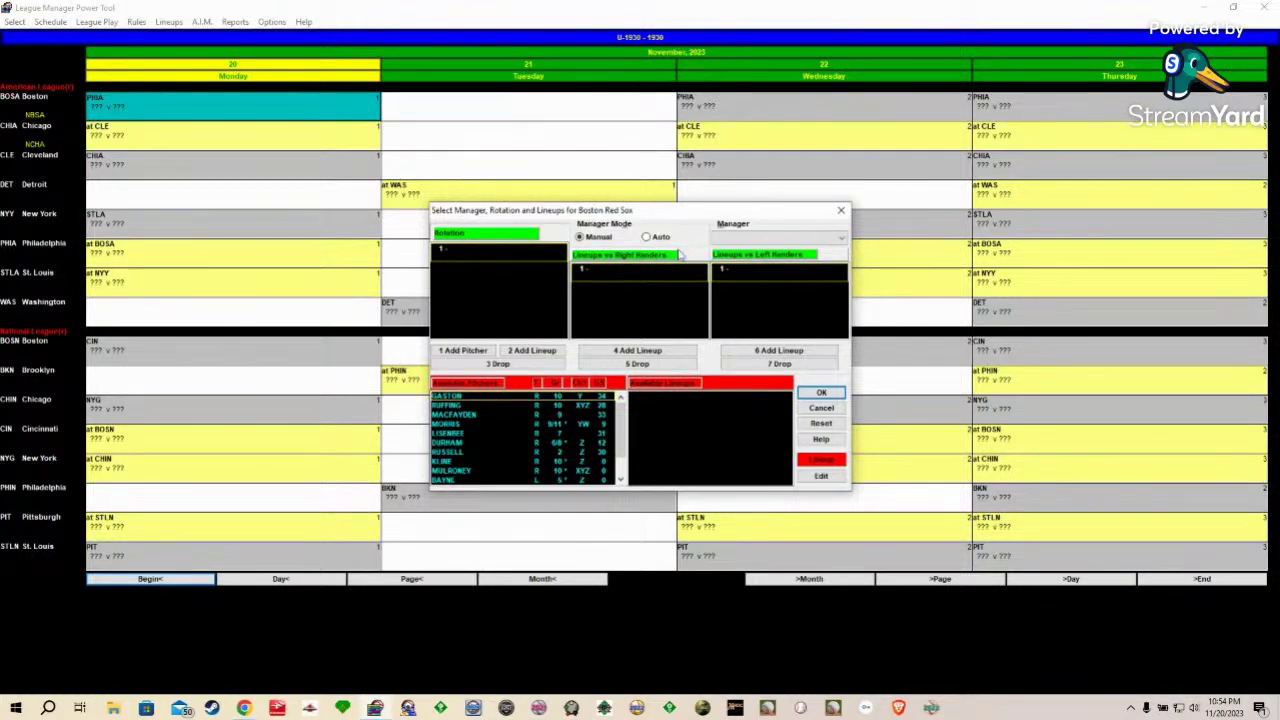
click(646, 237)
Step: Choose the JMCOY manager profile for the Boston Red Sox and accept the team's lineup settings
click(780, 238)
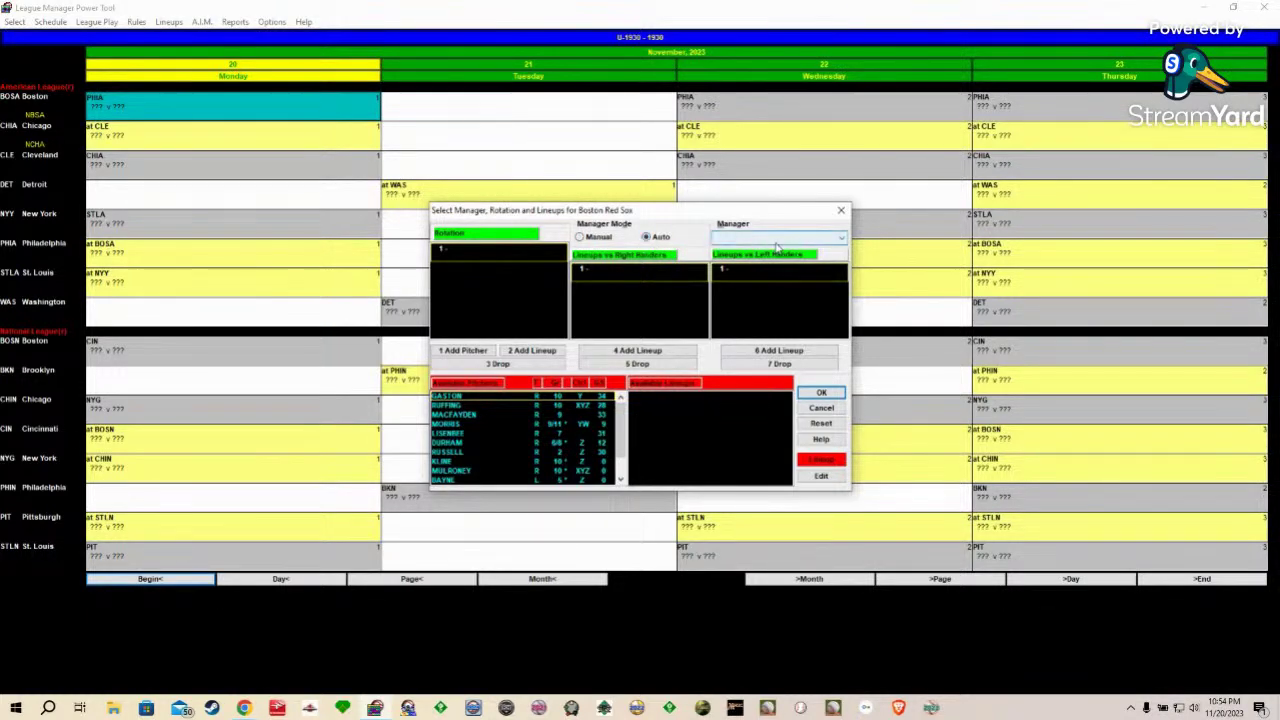
scroll(785, 272, down, 3)
scroll(785, 272, down, 3)
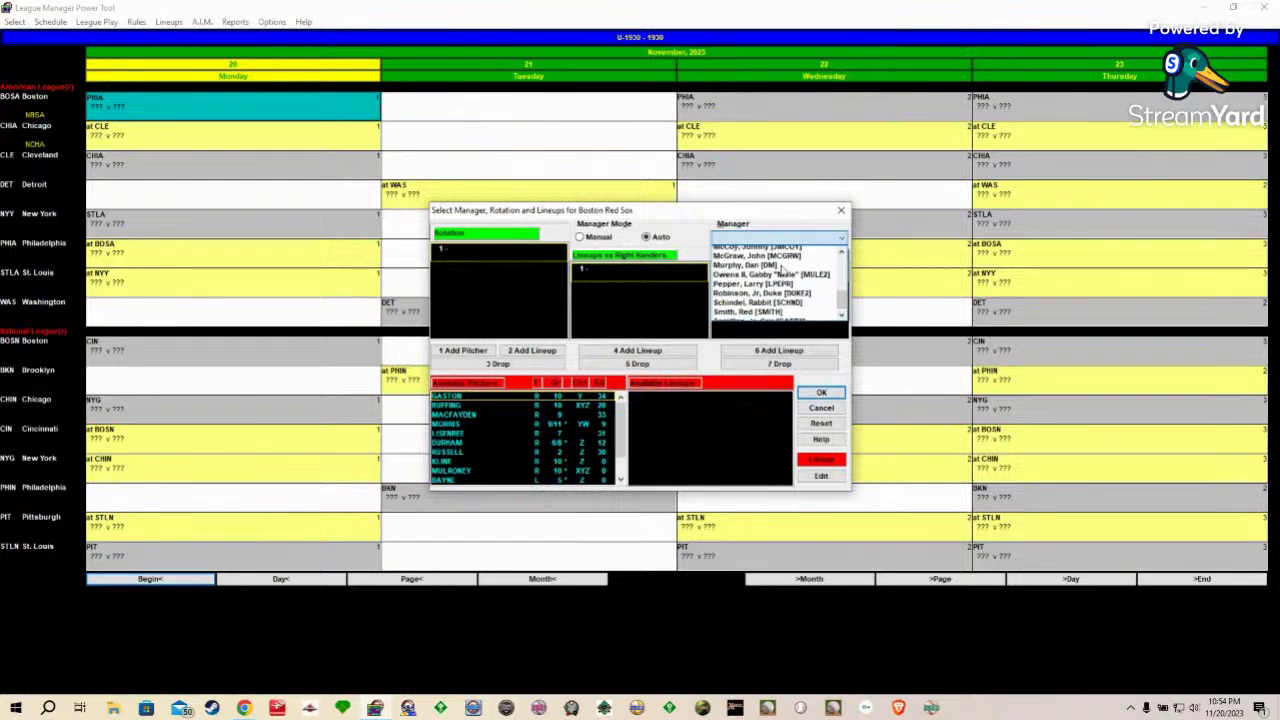
scroll(785, 272, up, 6)
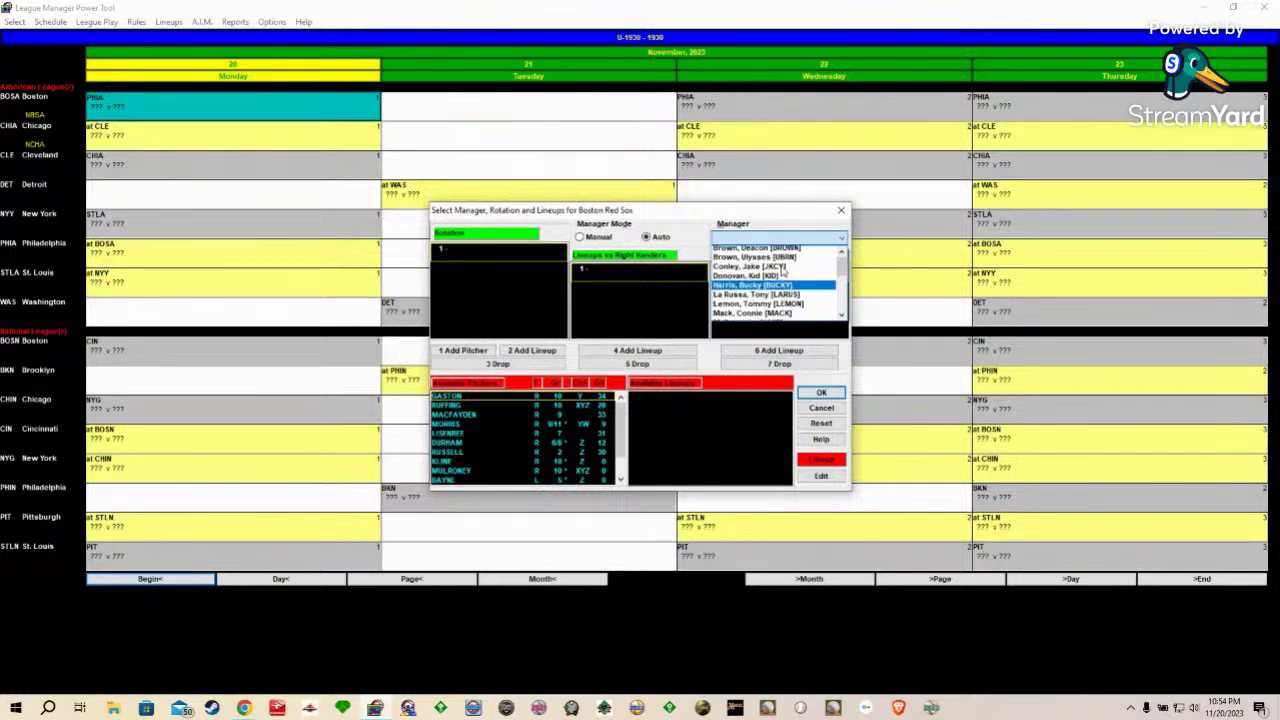
click(582, 241)
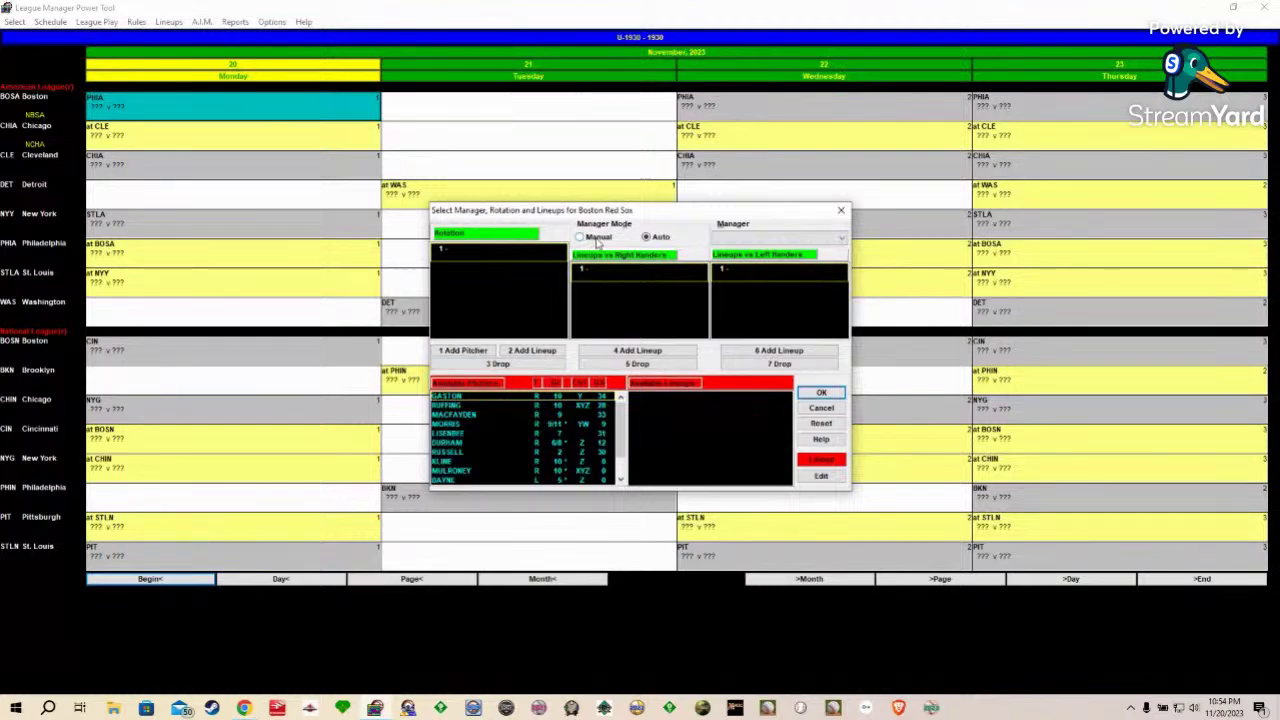
click(742, 240)
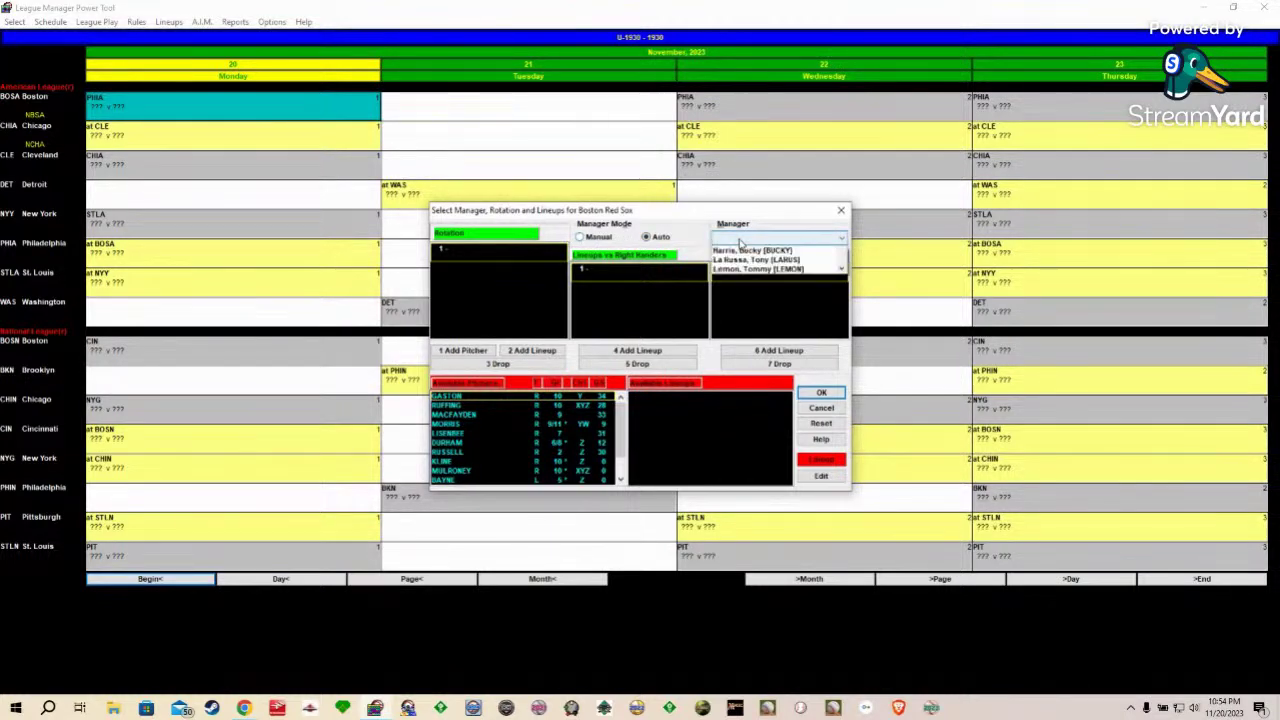
scroll(765, 276, down, 3)
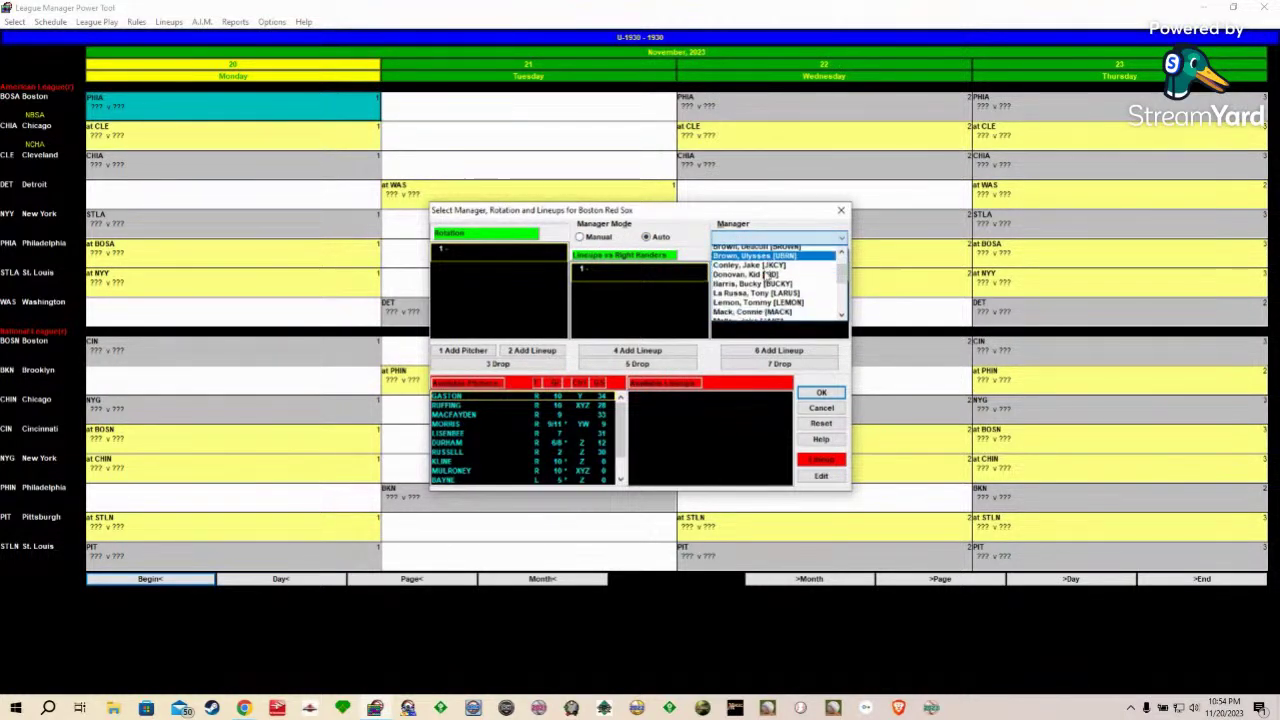
scroll(766, 278, down, 1)
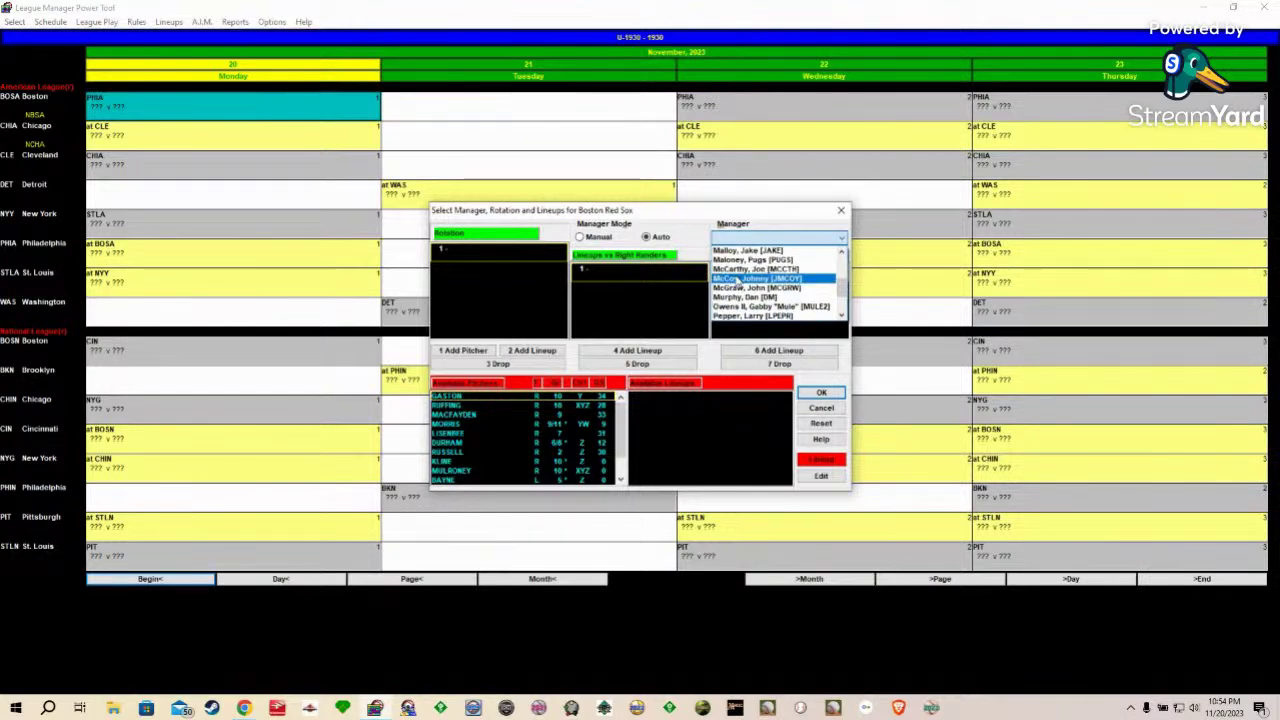
click(737, 279)
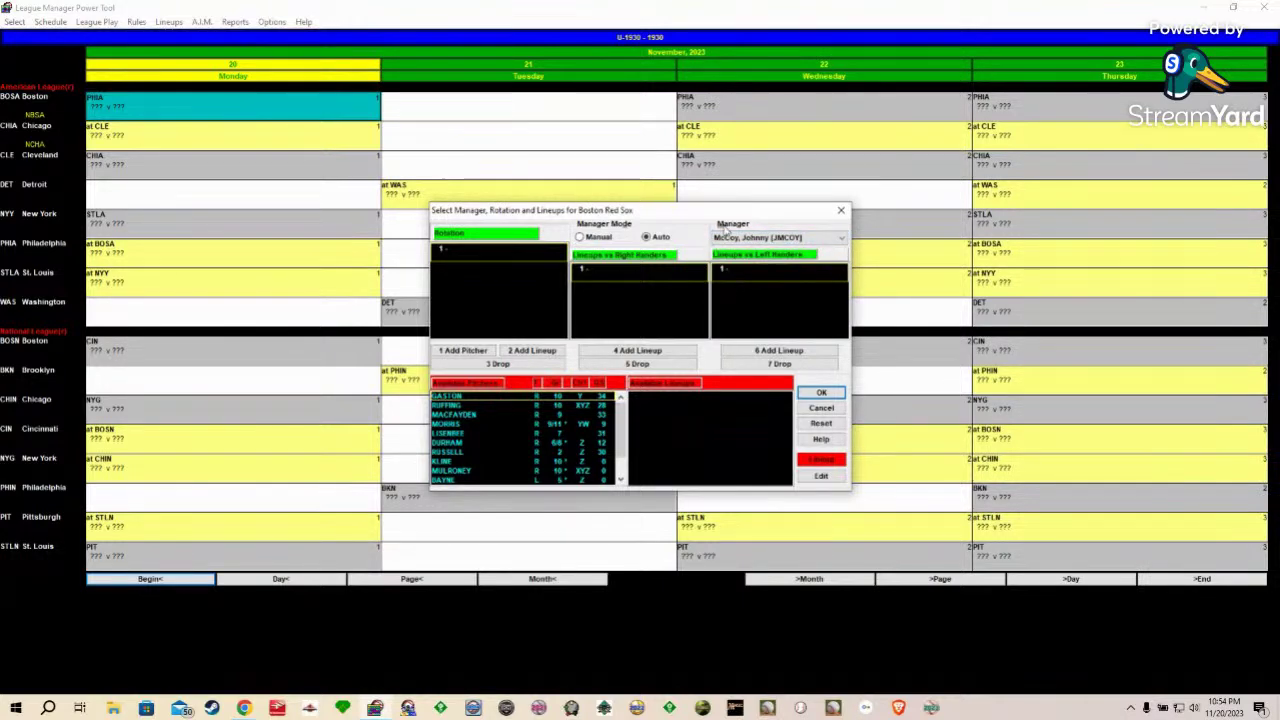
click(821, 393)
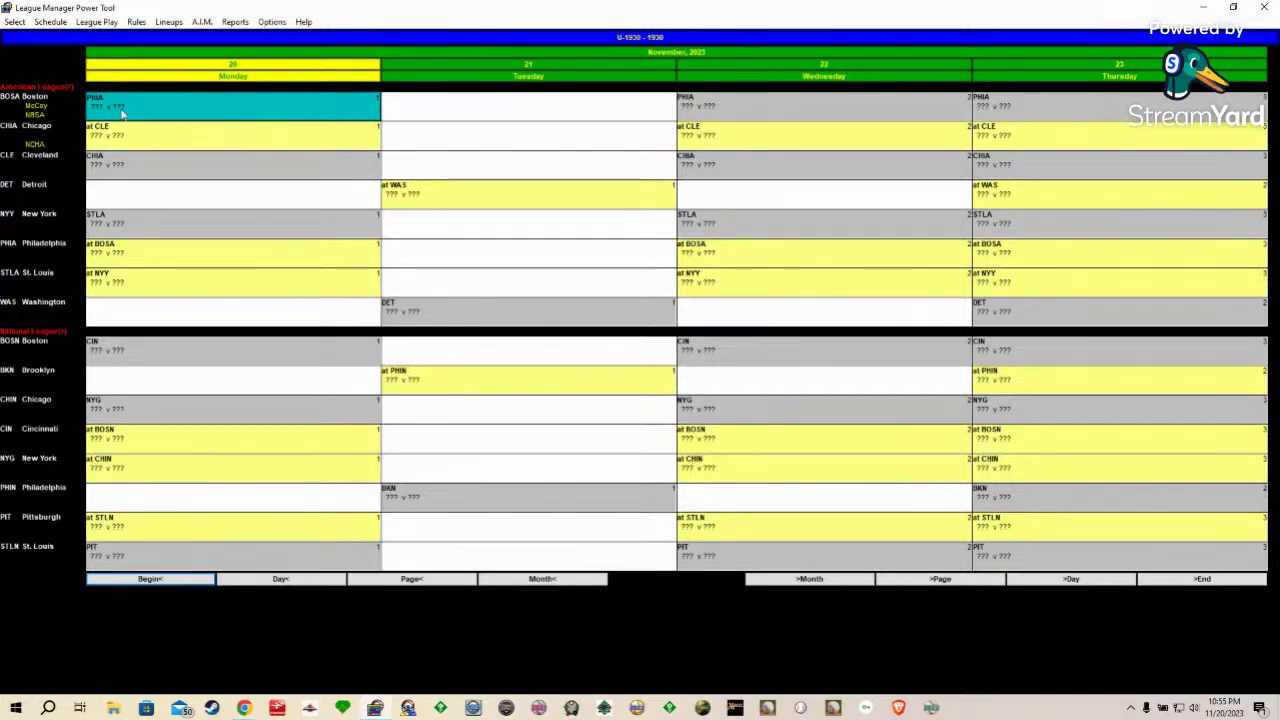
Step: Save the organization with the manager assigned to the Boston Red Sox
click(14, 22)
click(20, 52)
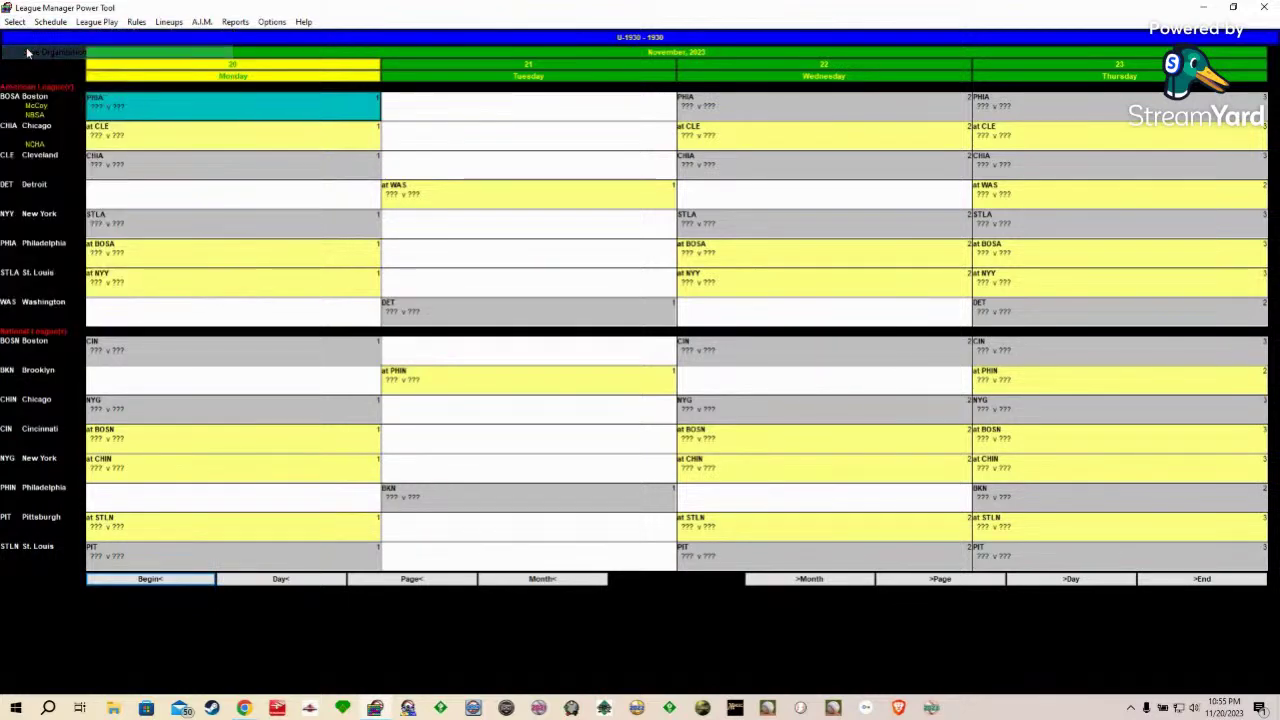
click(15, 23)
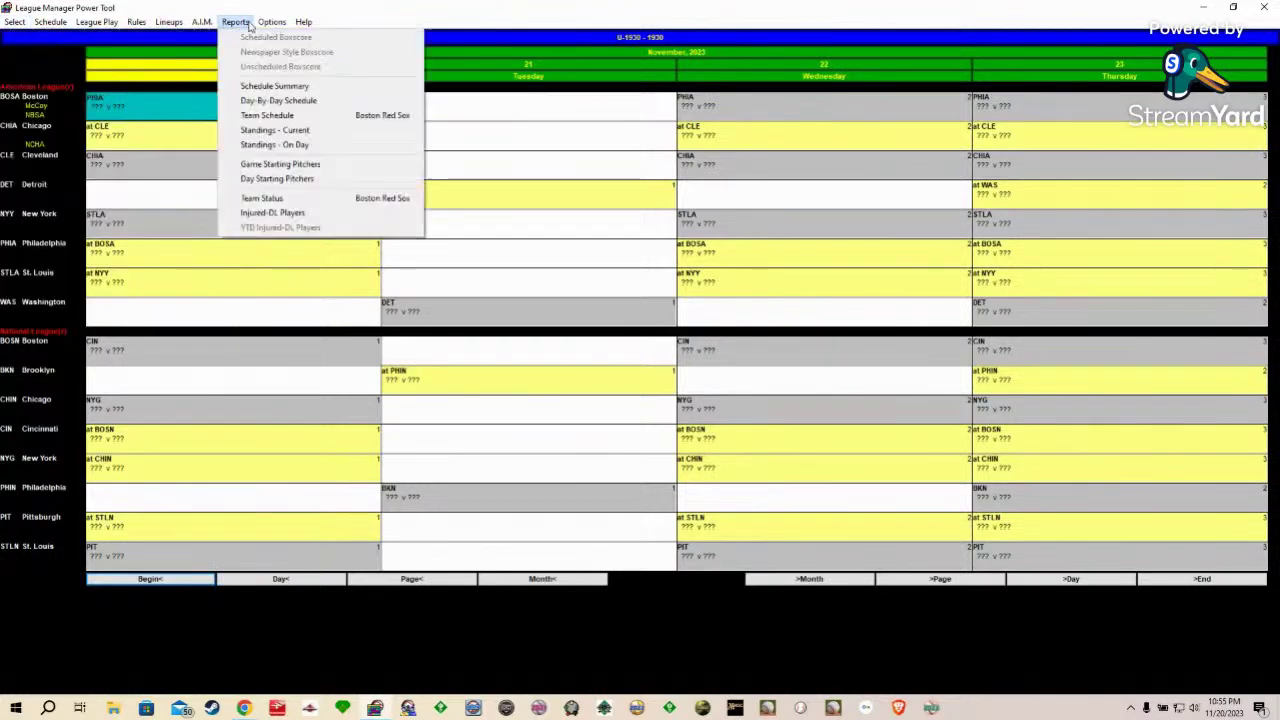
click(420, 12)
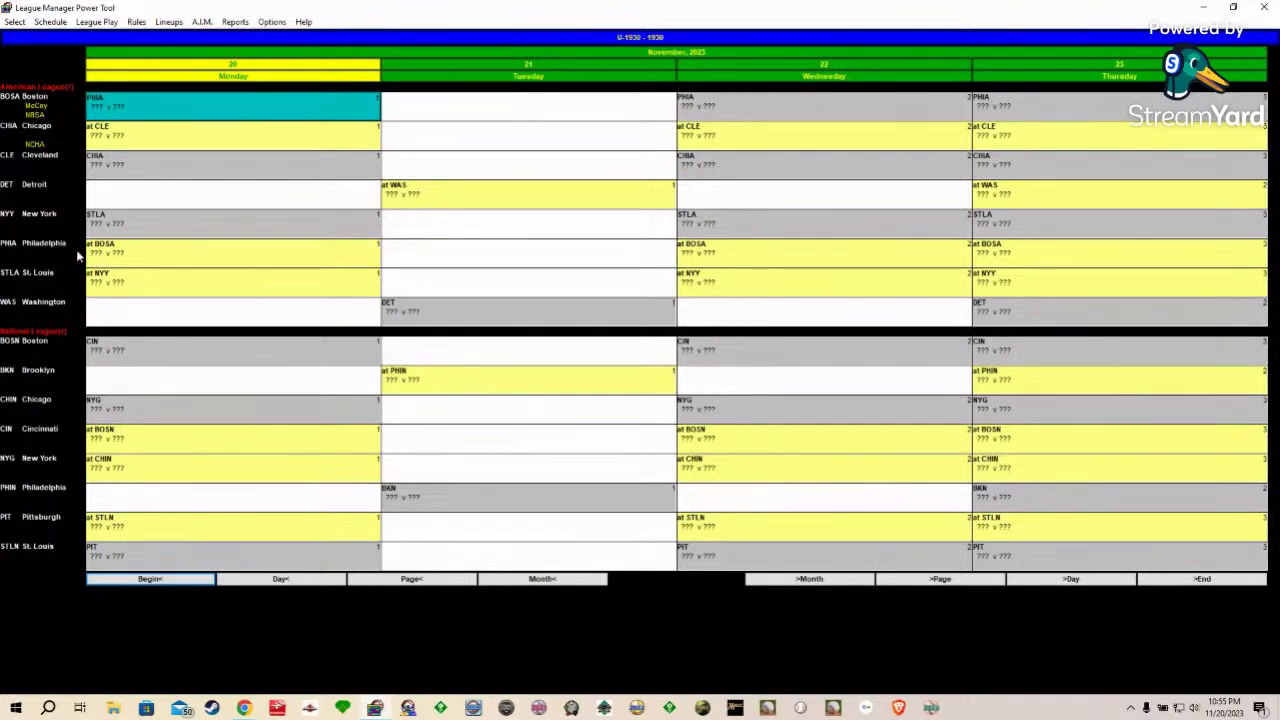
Step: Set the Philadelphia Athletics to Auto manager mode with Connie Mack as manager, and accept the settings
click(137, 255)
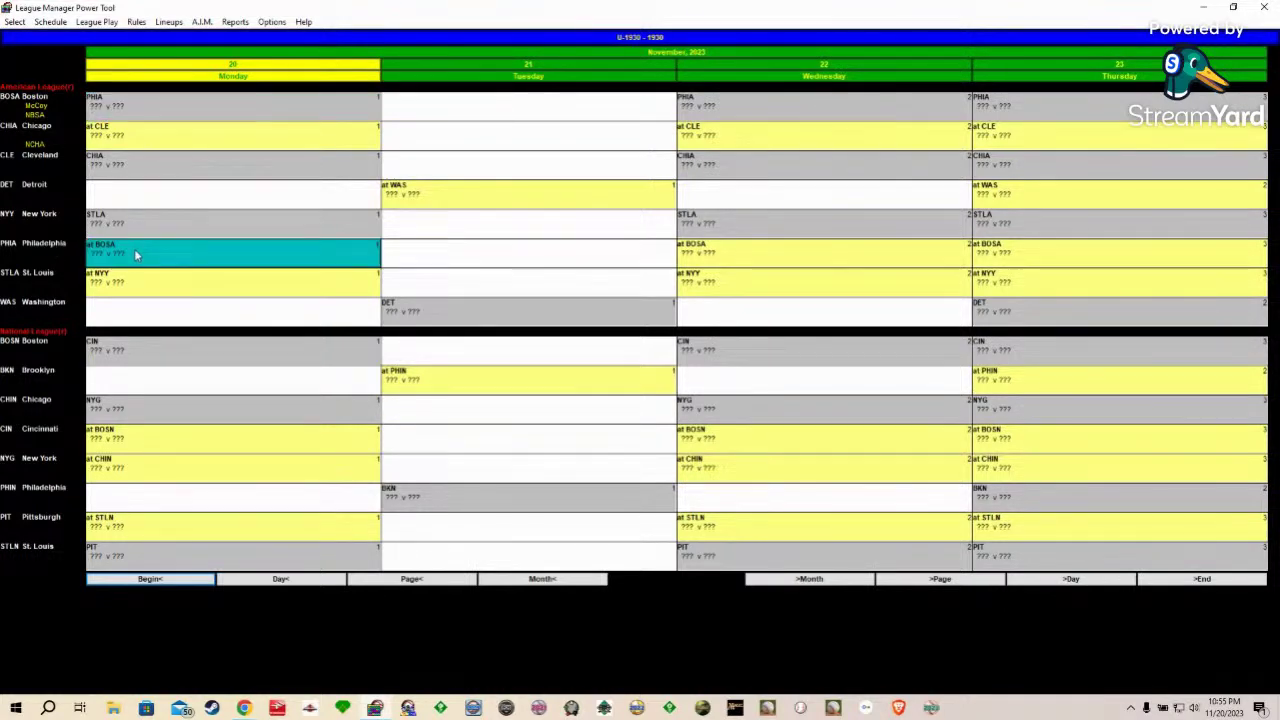
click(168, 22)
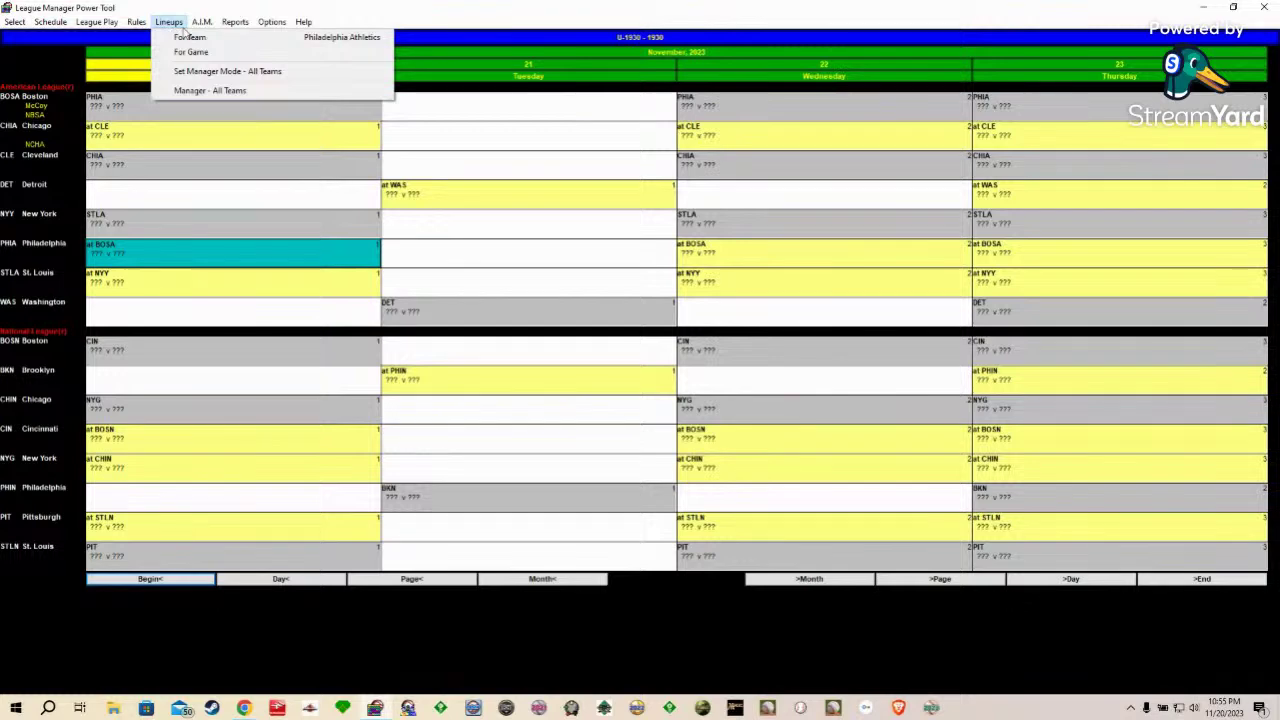
click(216, 38)
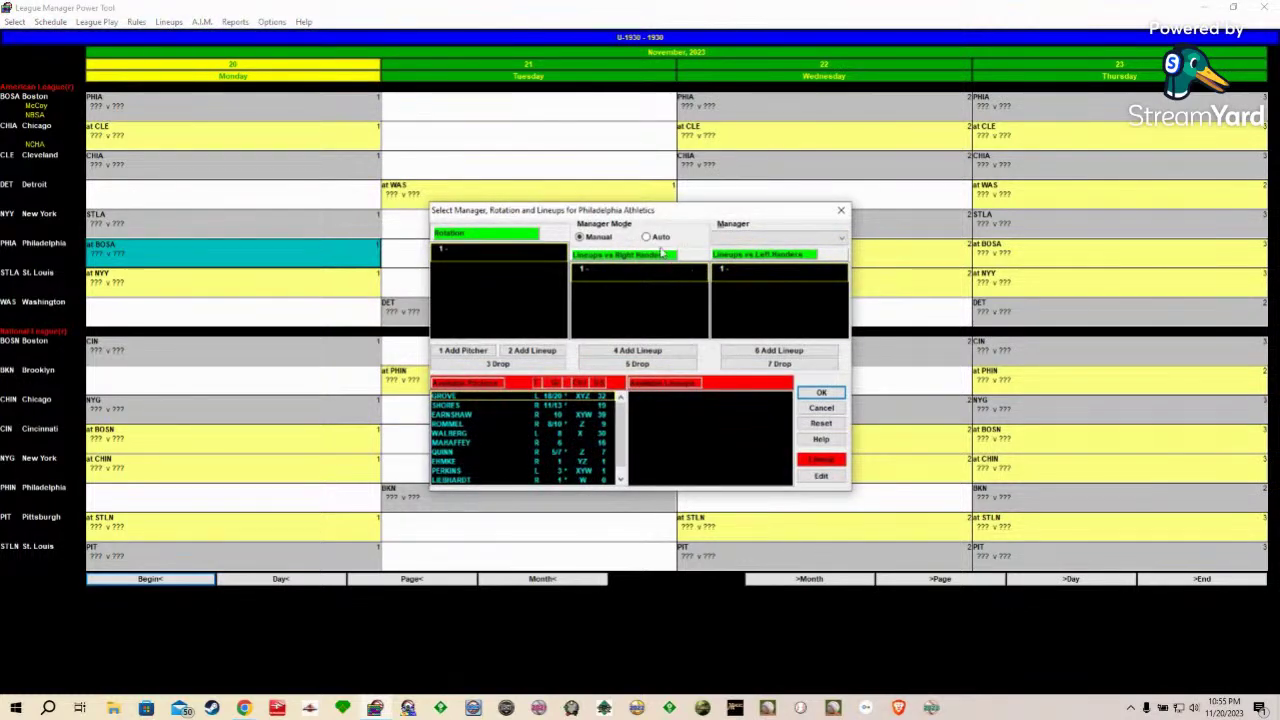
click(646, 237)
click(762, 242)
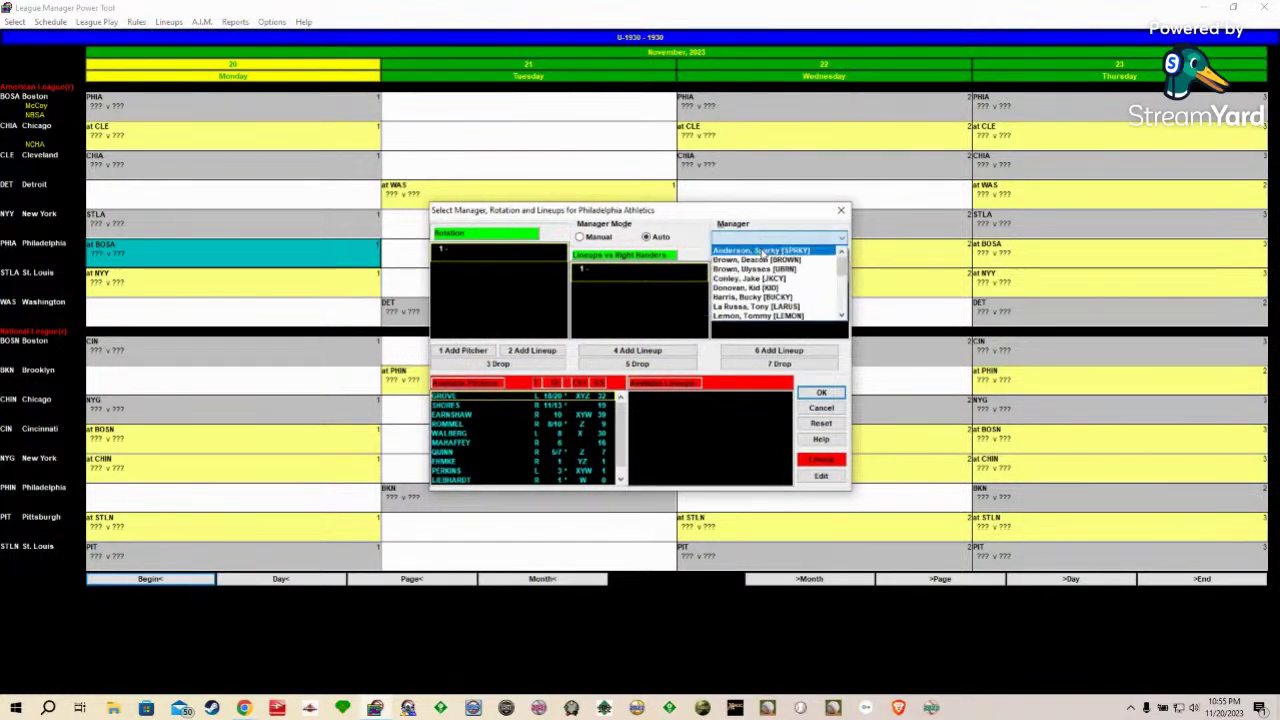
scroll(760, 283, down, 8)
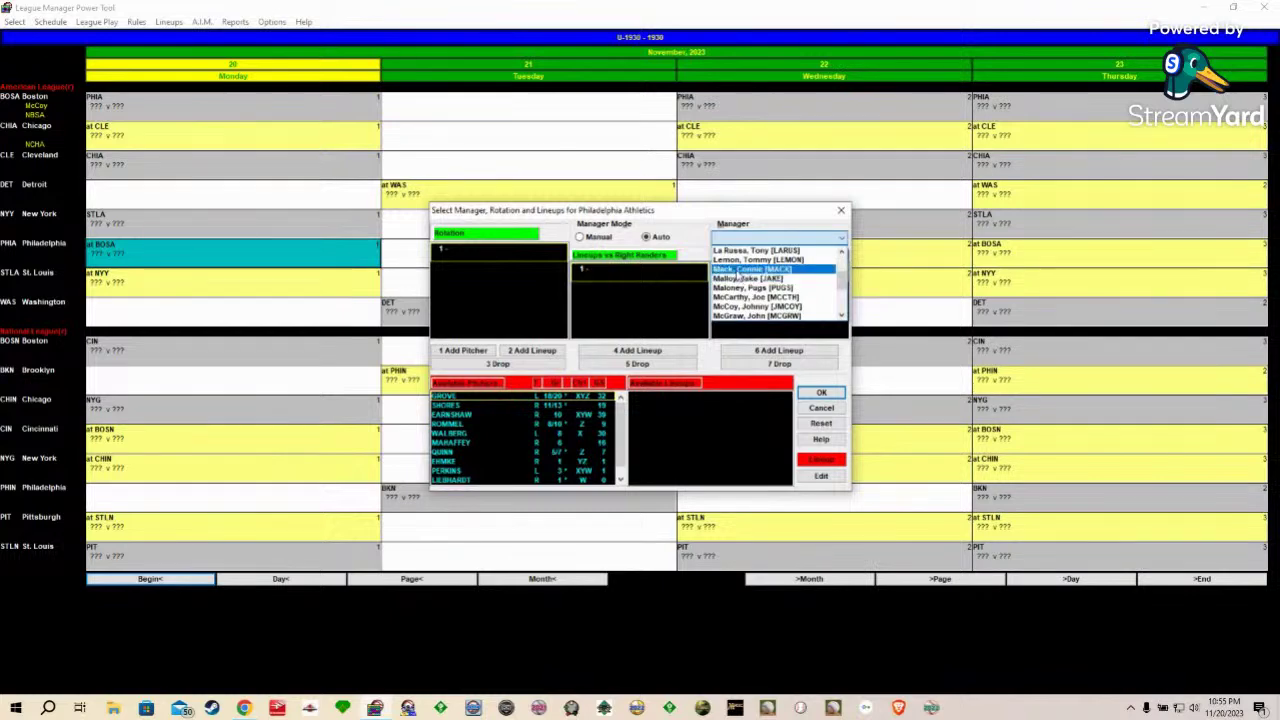
click(748, 269)
click(814, 393)
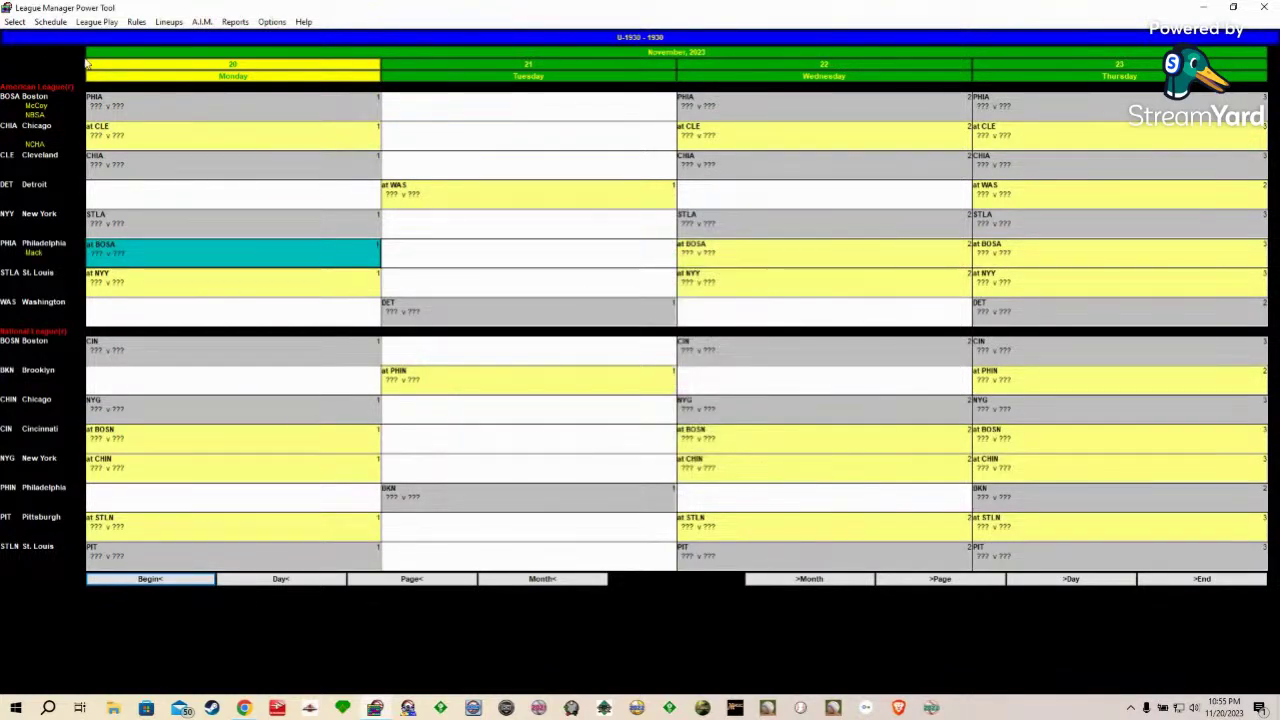
Step: Save the organization with the Philadelphia Athletics' manager assignment and check the options for playing games
click(15, 21)
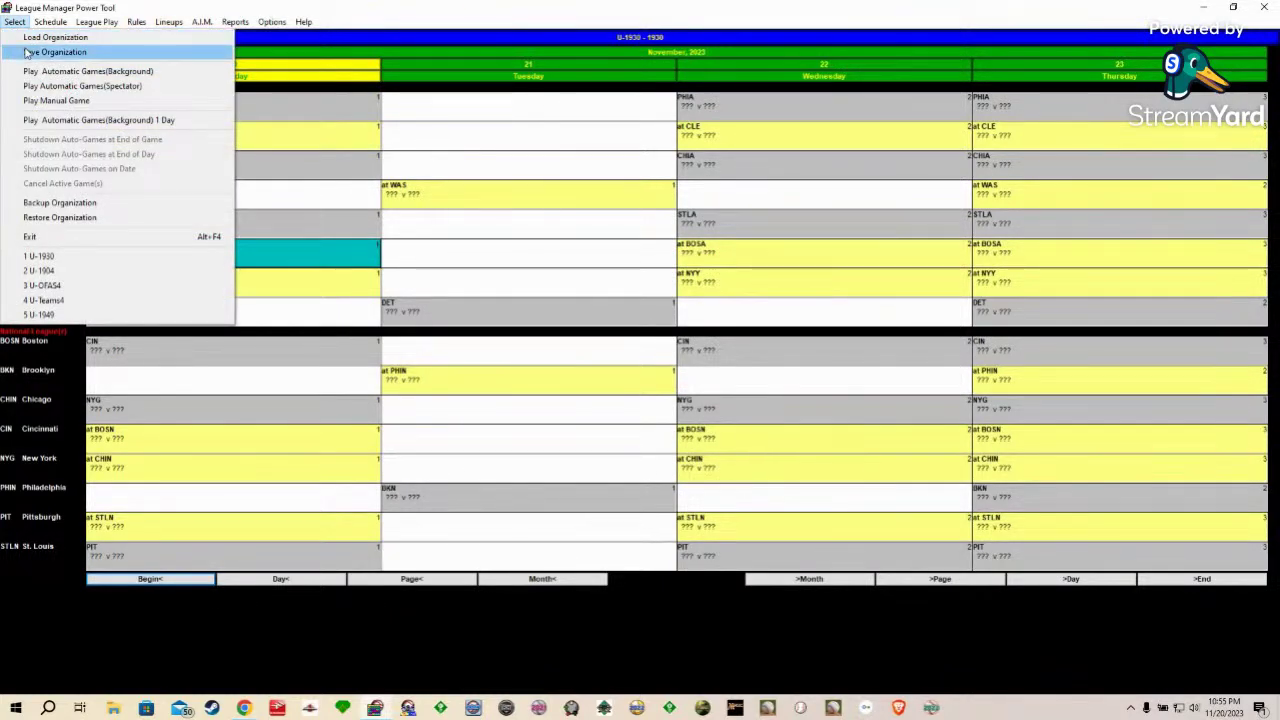
click(14, 22)
click(13, 23)
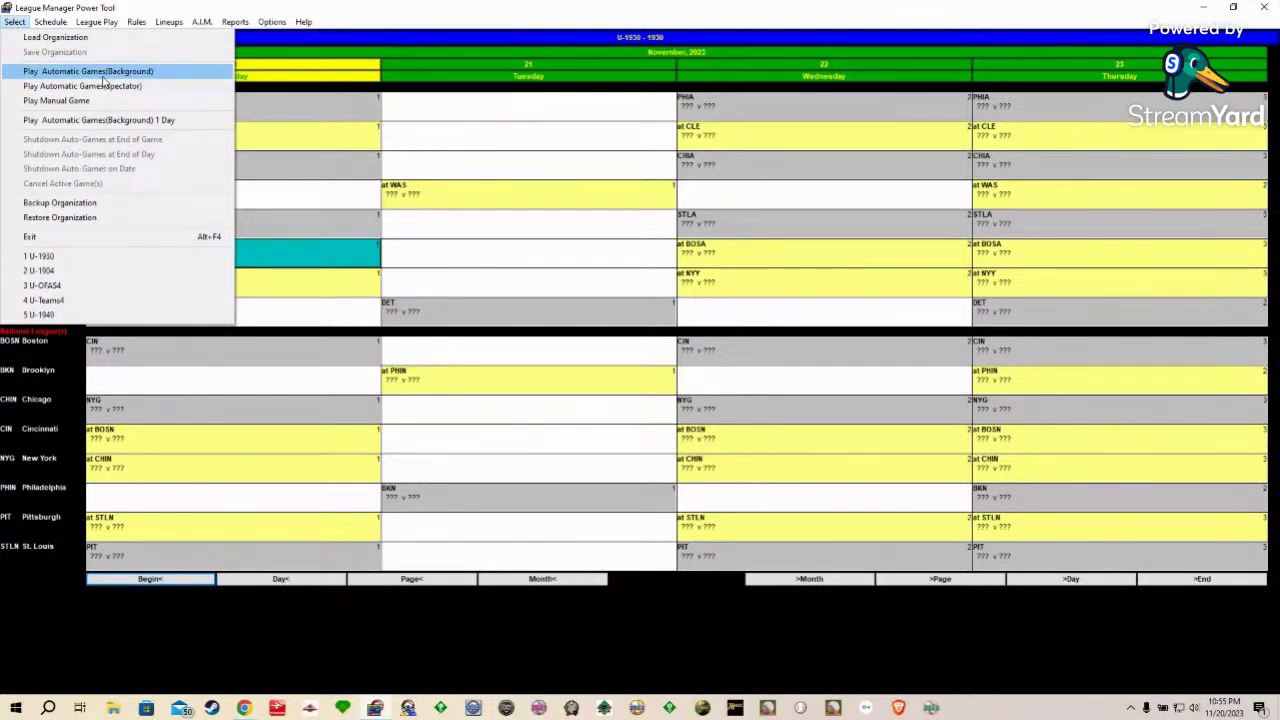
click(431, 17)
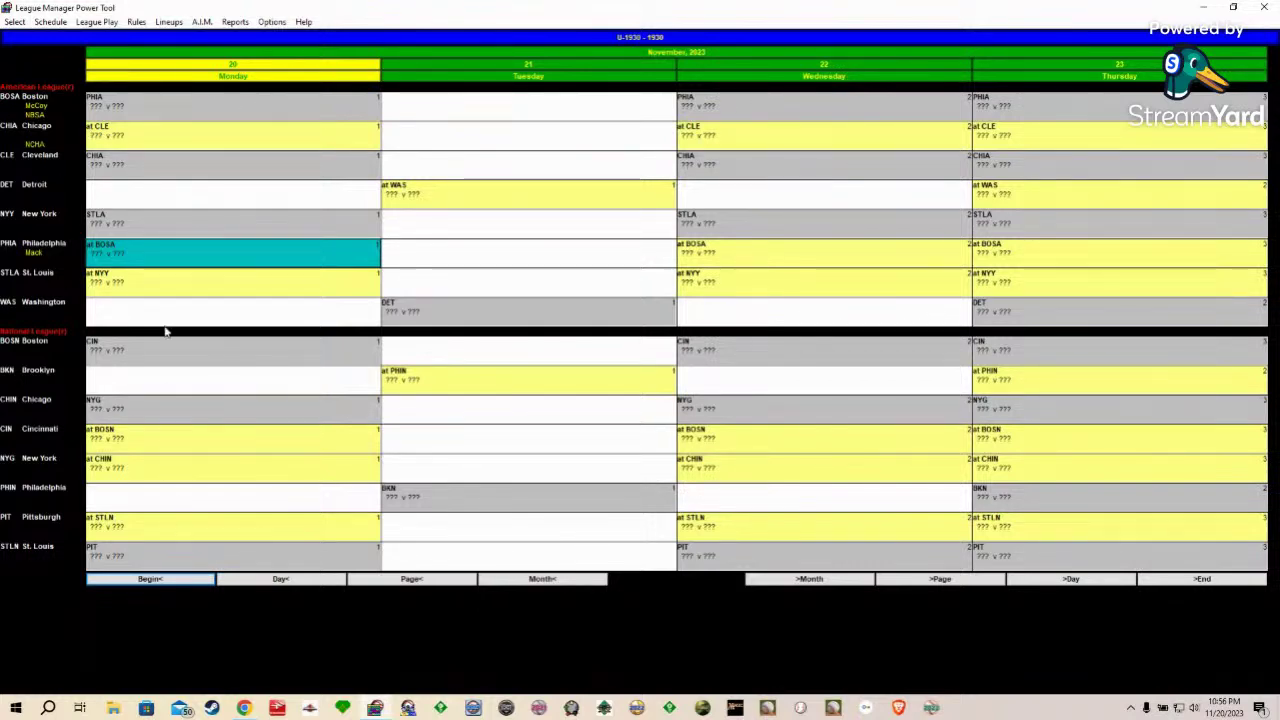
Step: Switch the Boston Red Sox back to Manual manager mode in the team's lineup settings and accept the change
click(165, 111)
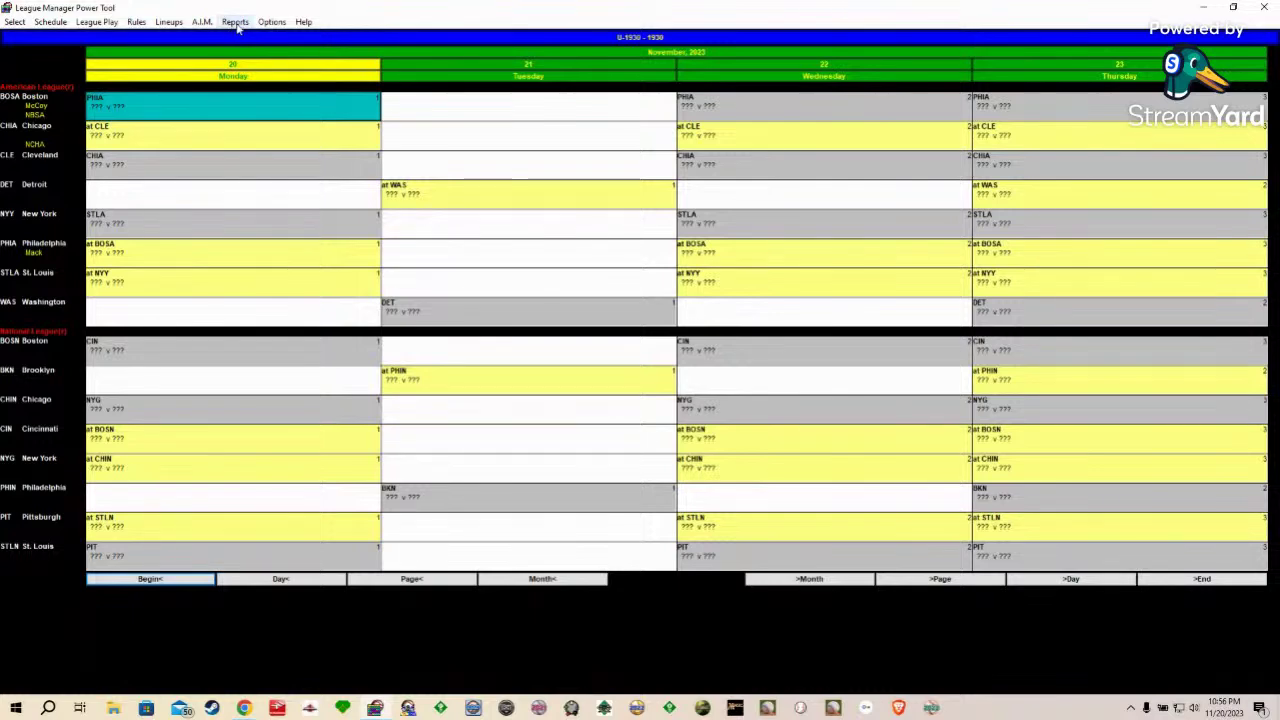
click(168, 22)
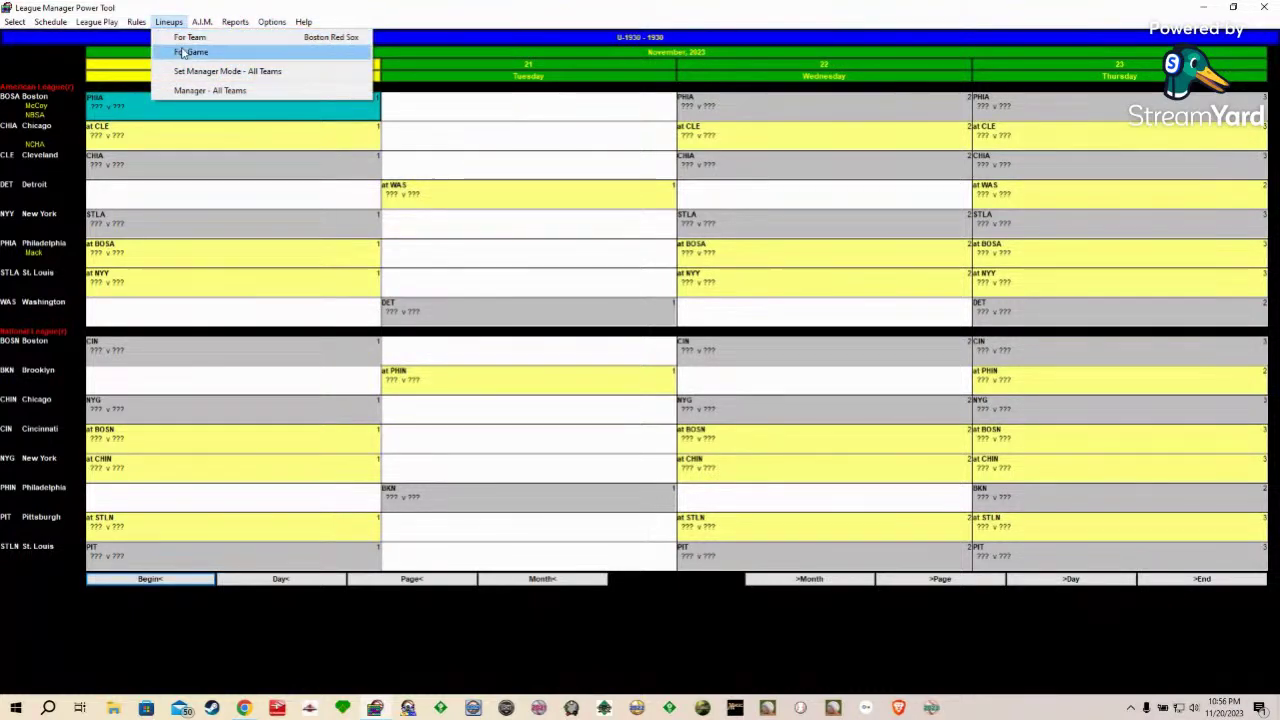
click(185, 39)
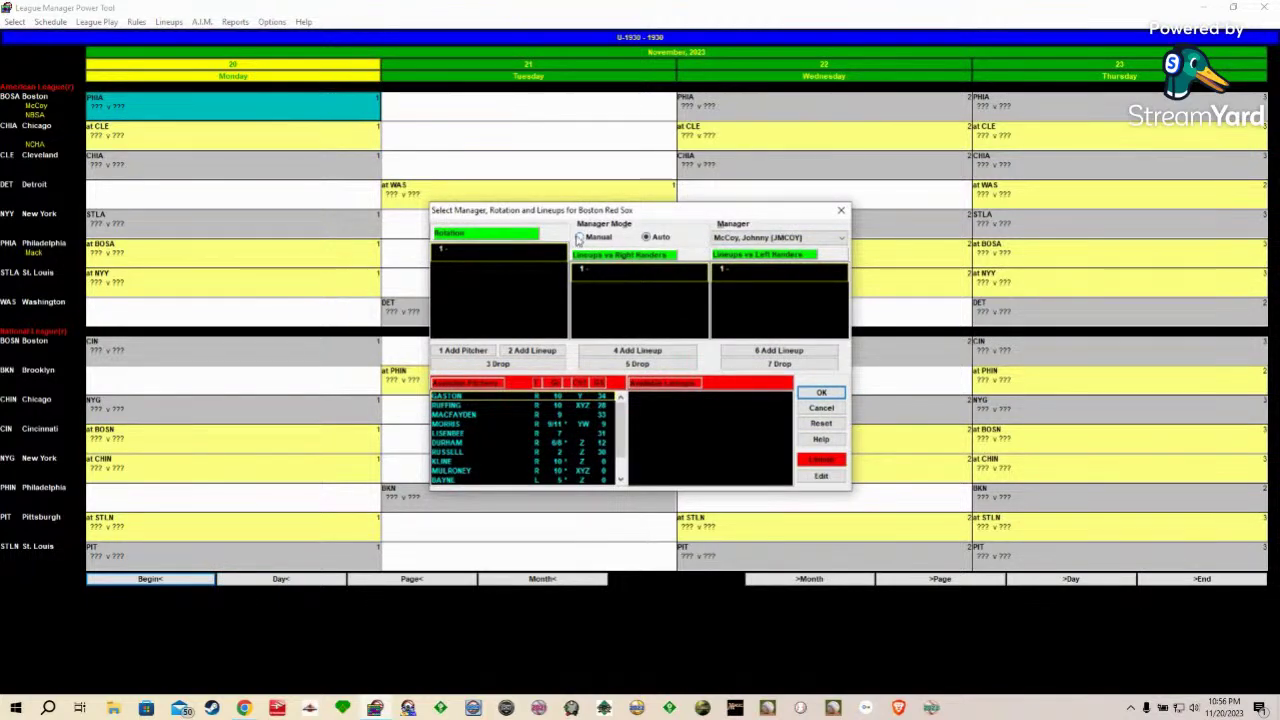
click(823, 393)
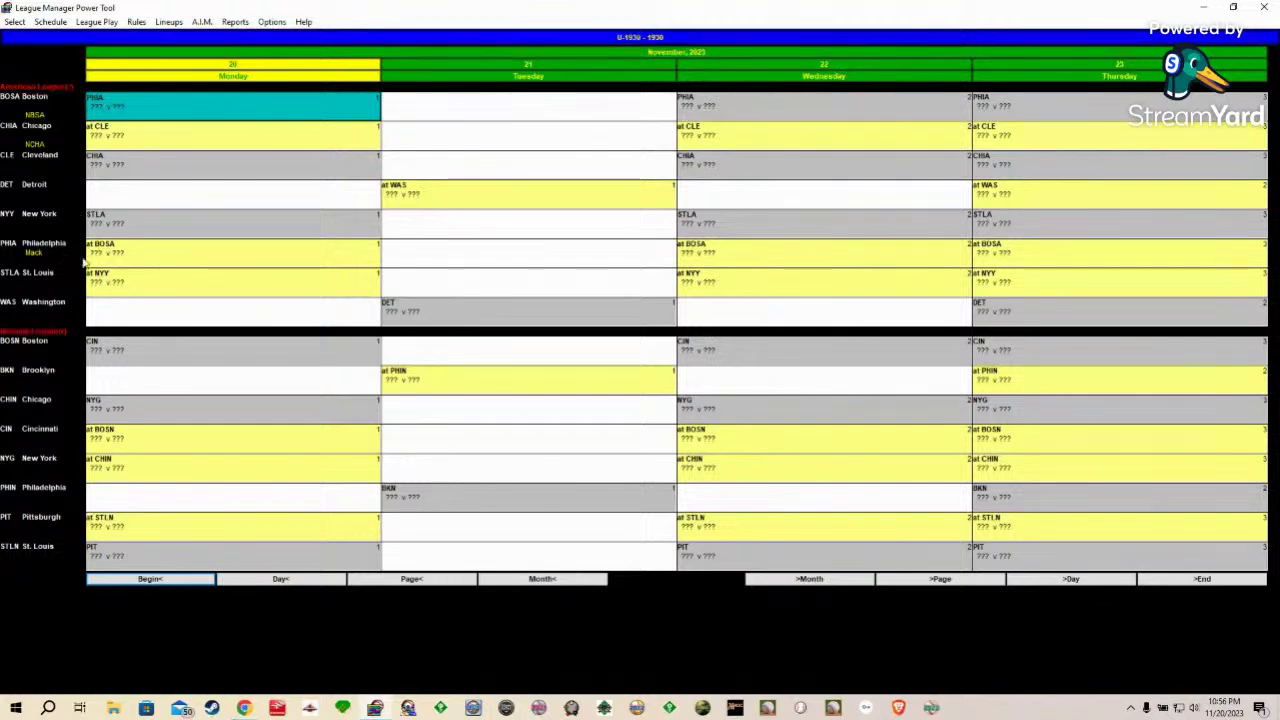
Step: Check the Philadelphia Athletics' manager mode and manager in the team's lineup settings, leaving without changes
click(123, 258)
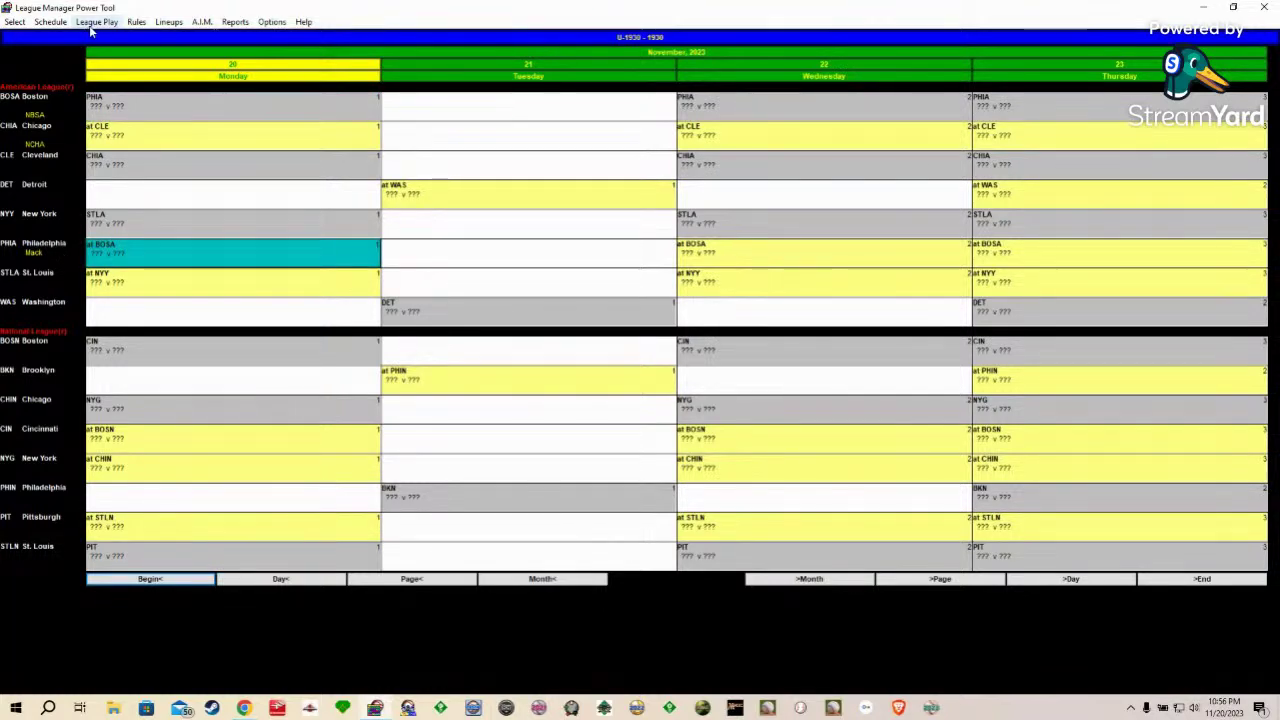
click(91, 28)
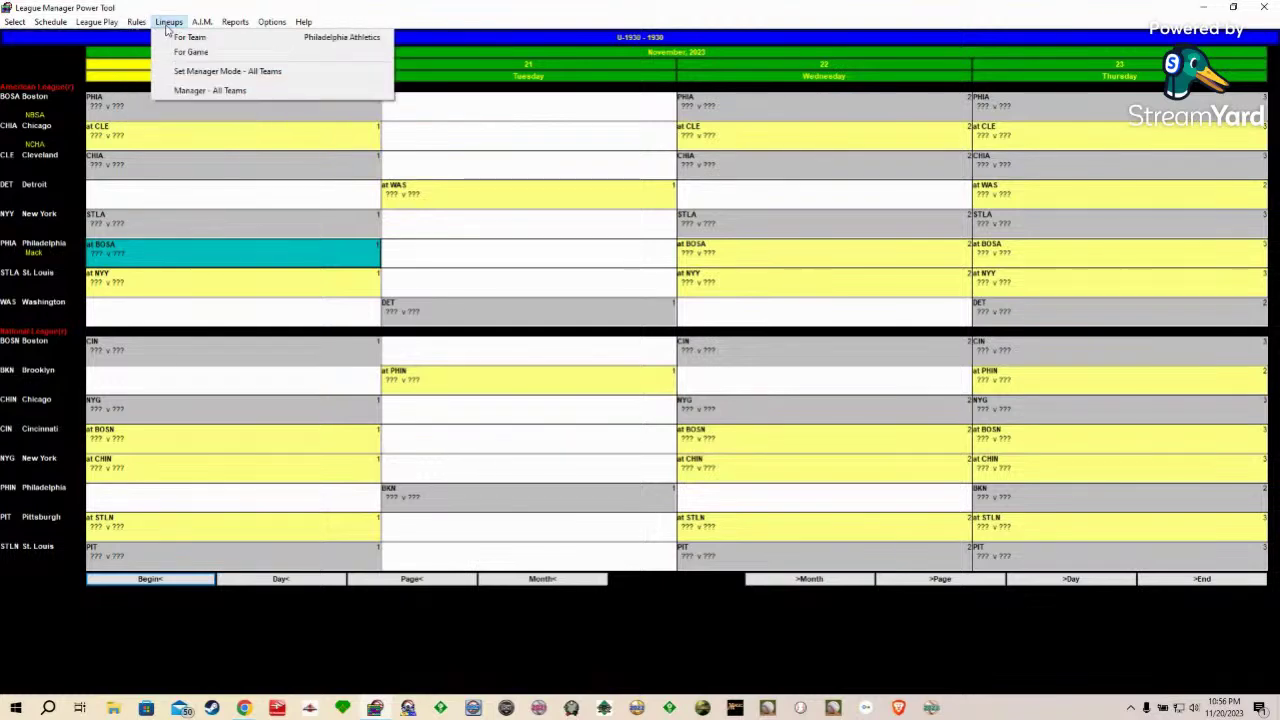
click(189, 38)
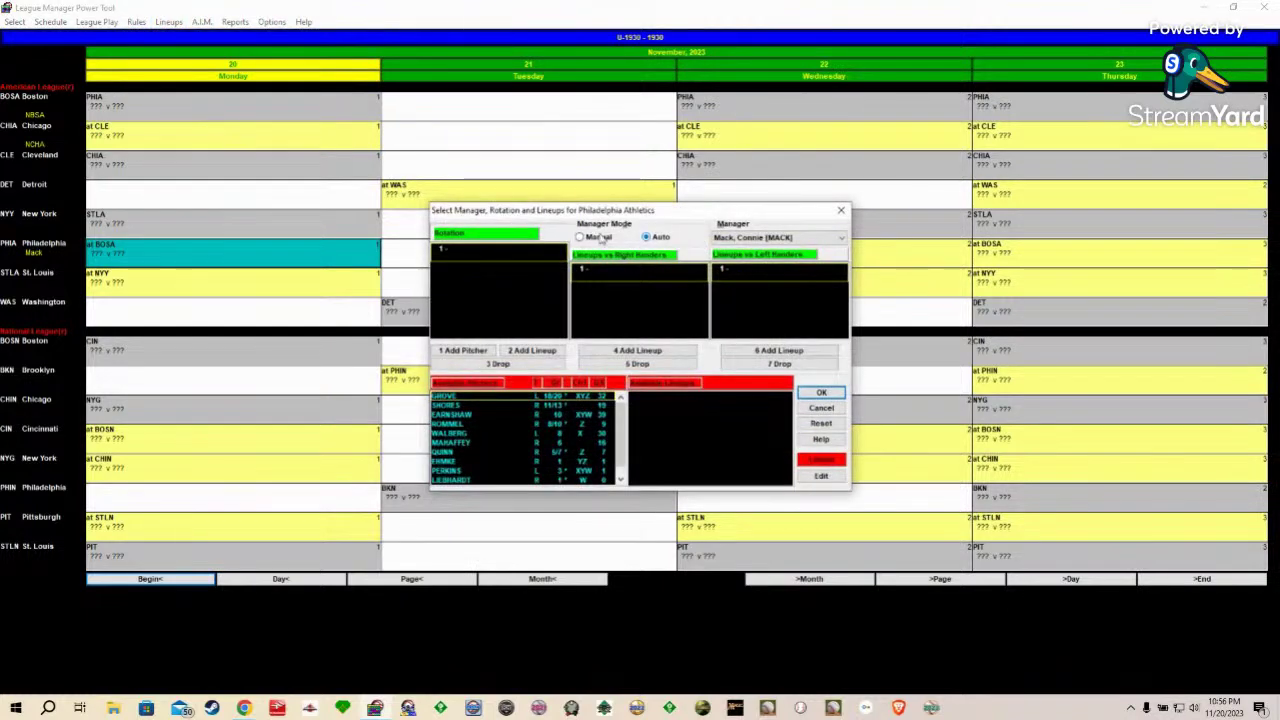
click(821, 408)
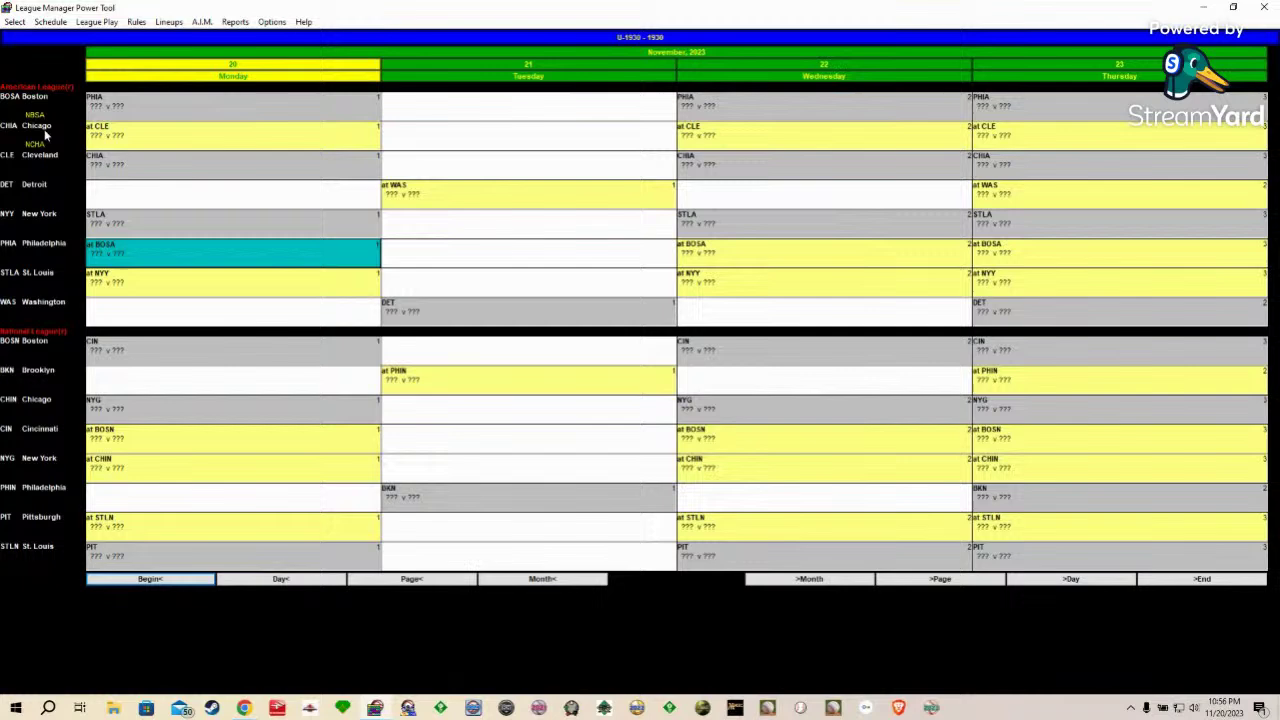
Step: Save the organization with the Boston Red Sox in Manual manager mode and look over the options for playing games
click(15, 22)
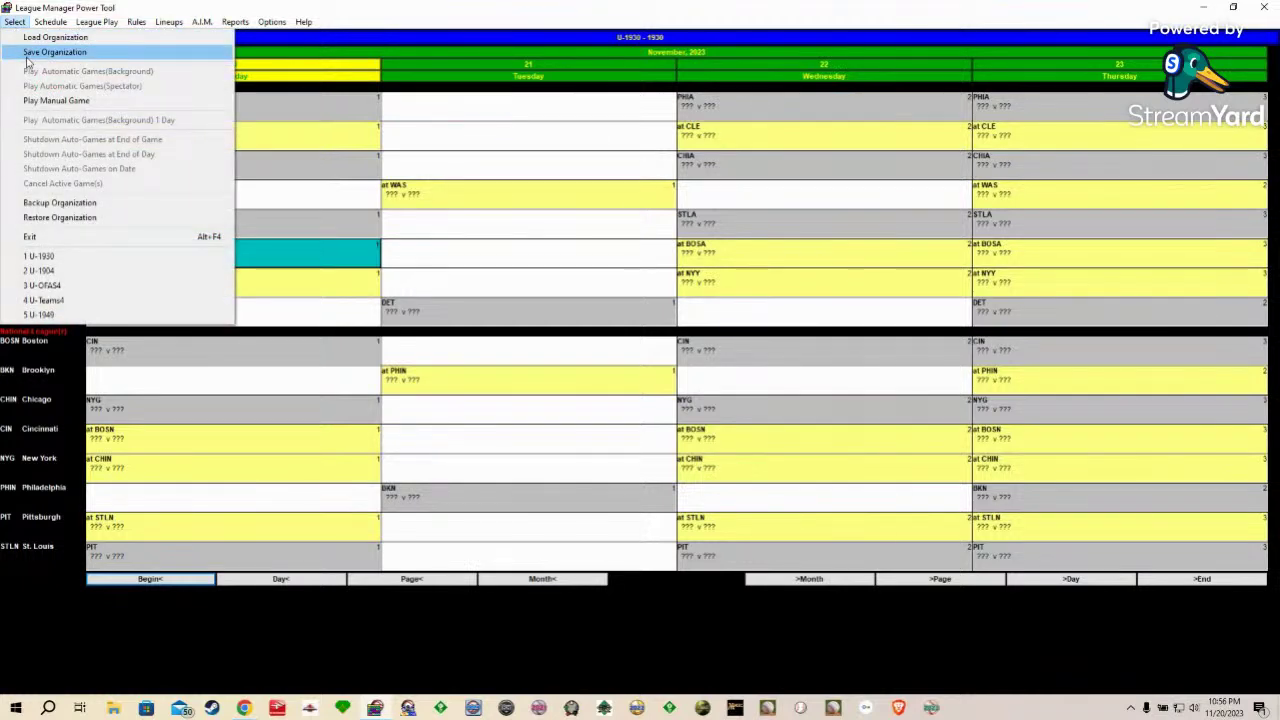
click(27, 58)
click(15, 22)
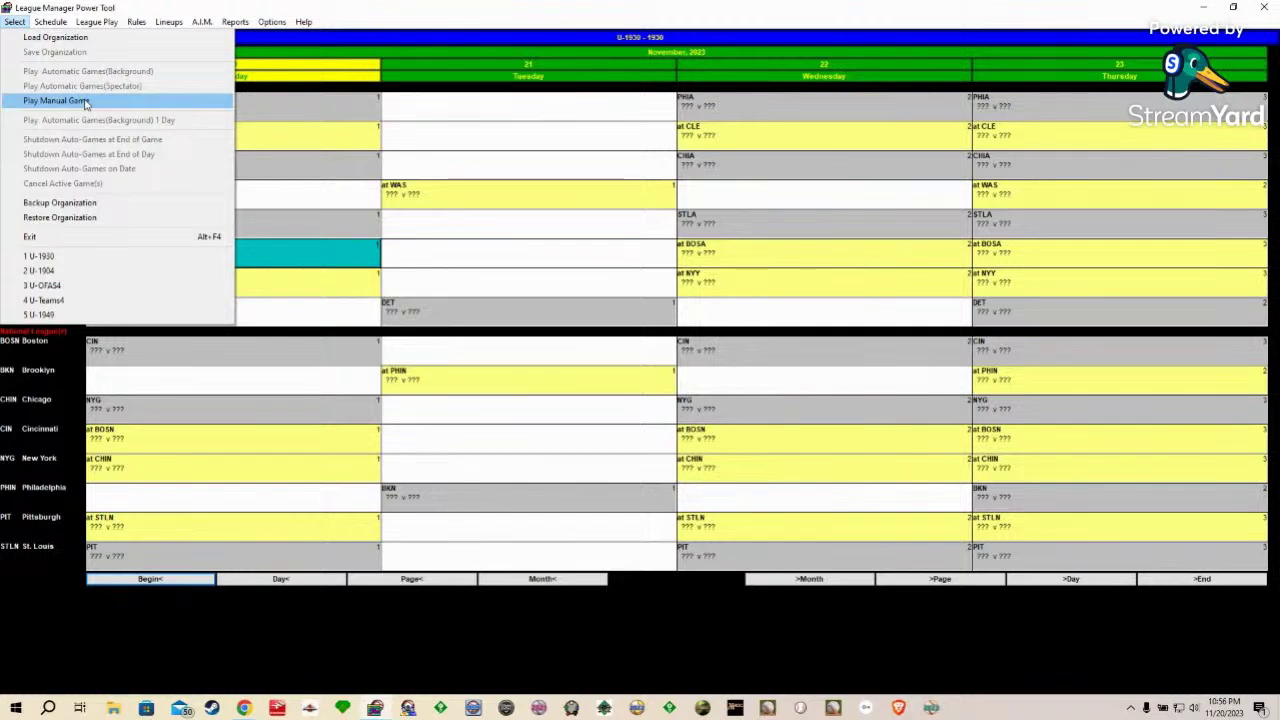
click(296, 658)
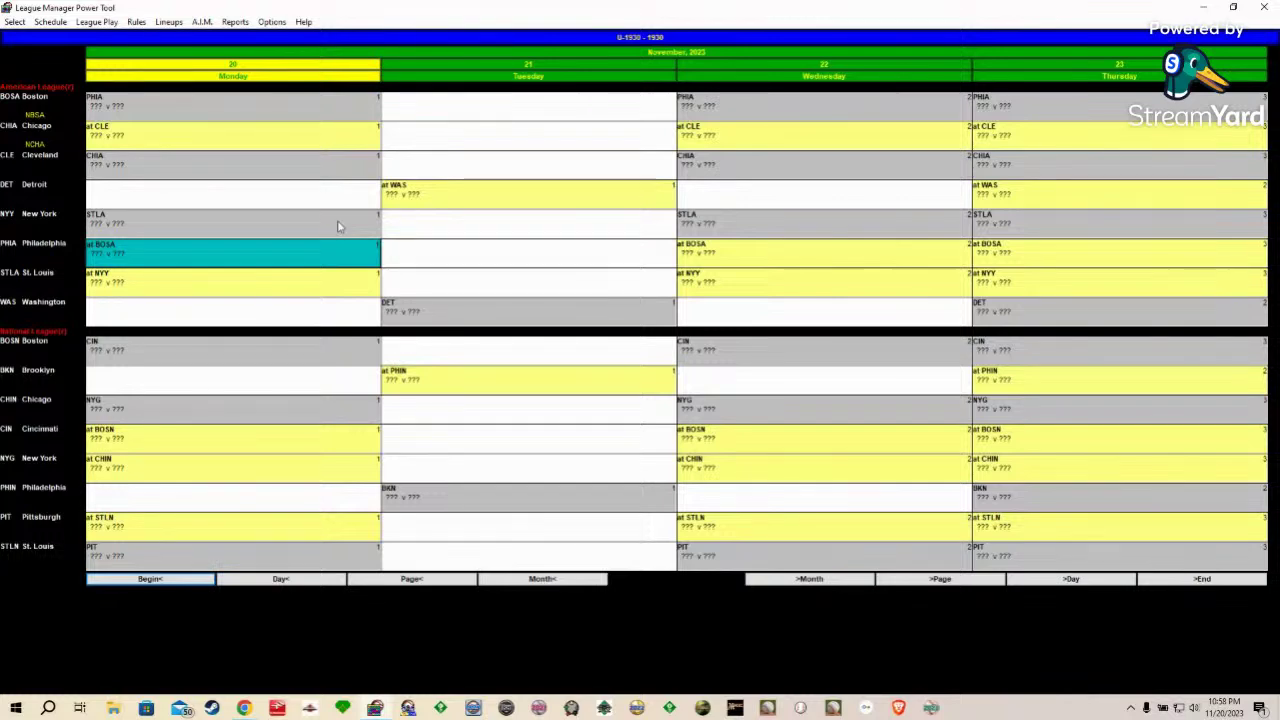
Step: Review the A.I.M. and schedule rules, including injury, fatigue and pitcher durability options, and accept them as they are
click(12, 22)
click(199, 23)
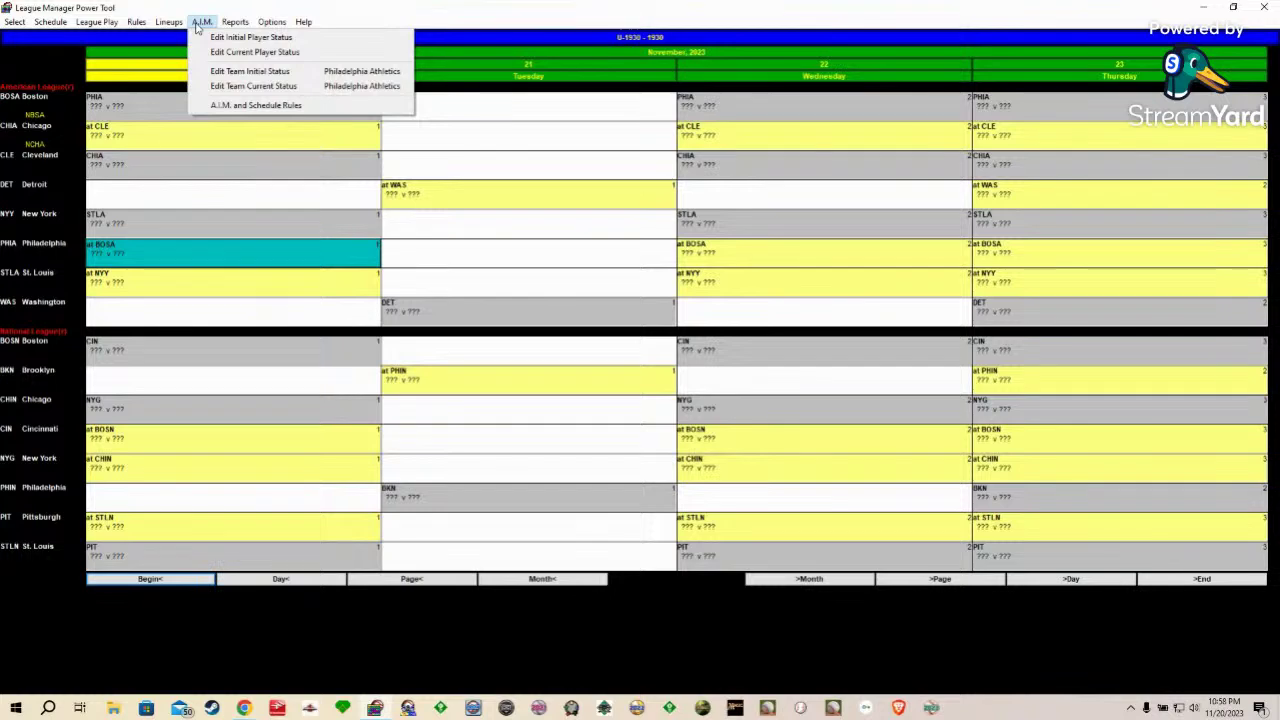
click(246, 106)
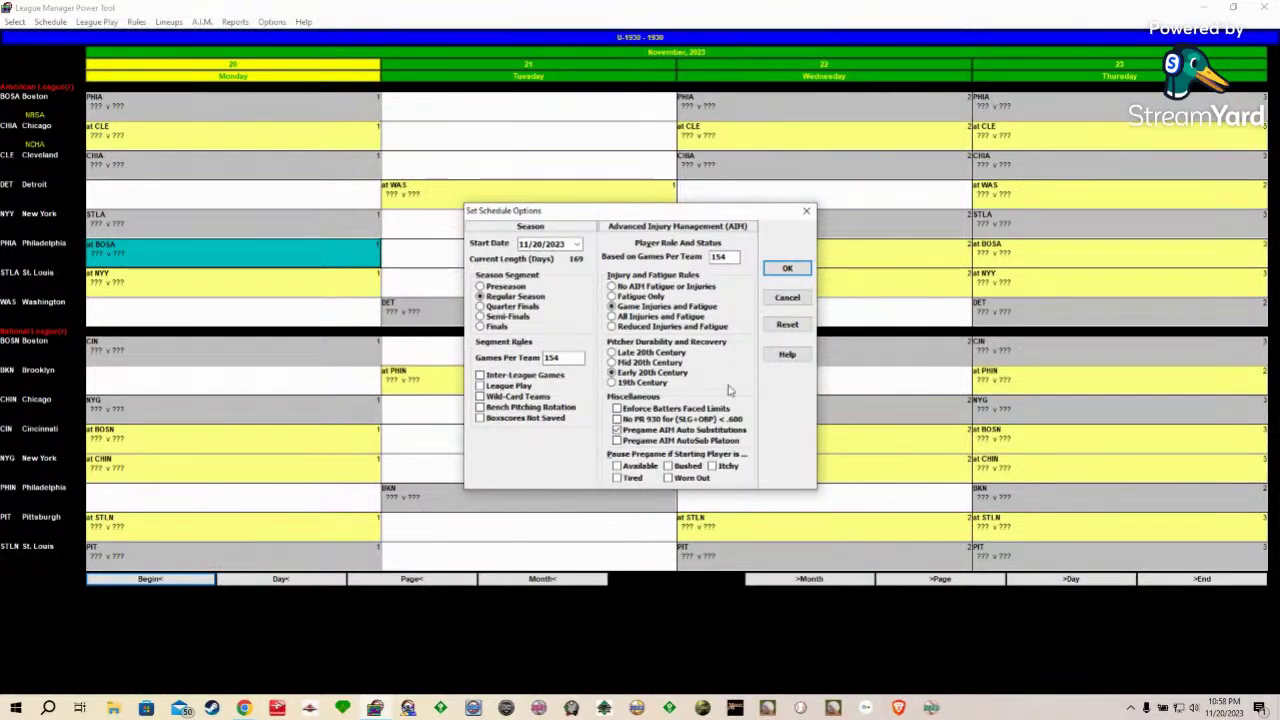
click(773, 271)
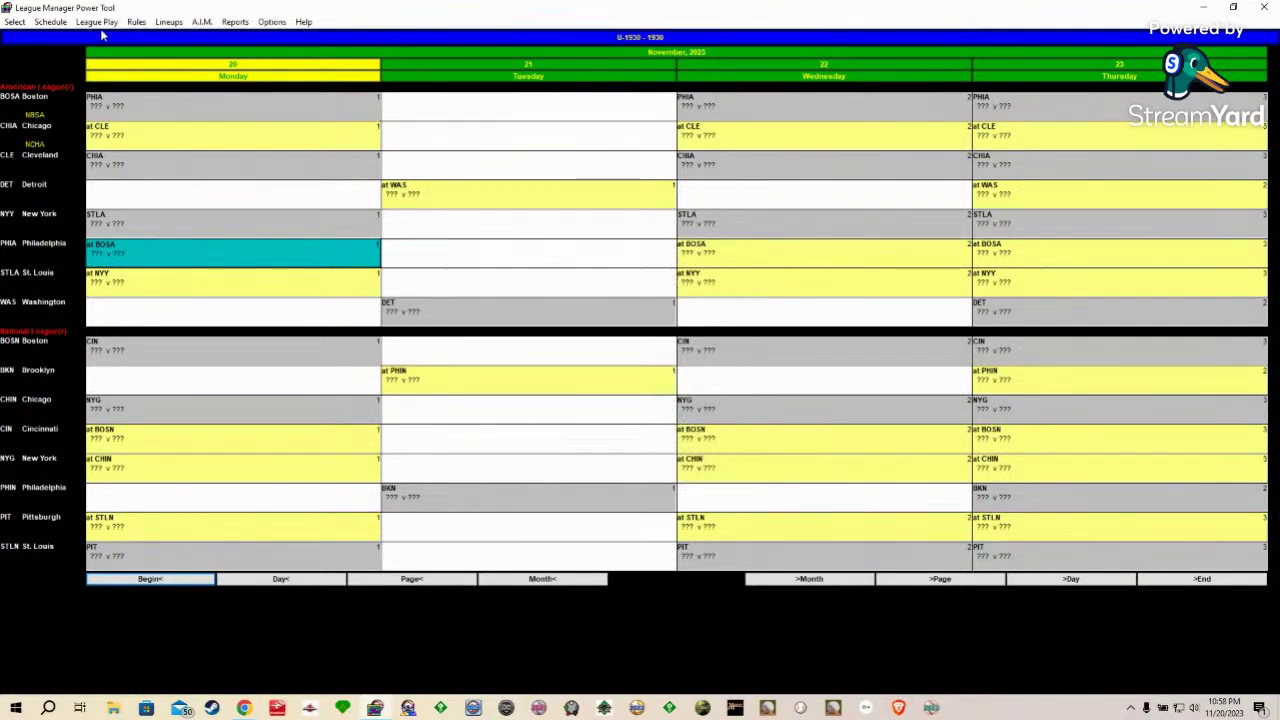
Step: Save the organization after the schedule rules review and check the options for playing games again
click(14, 22)
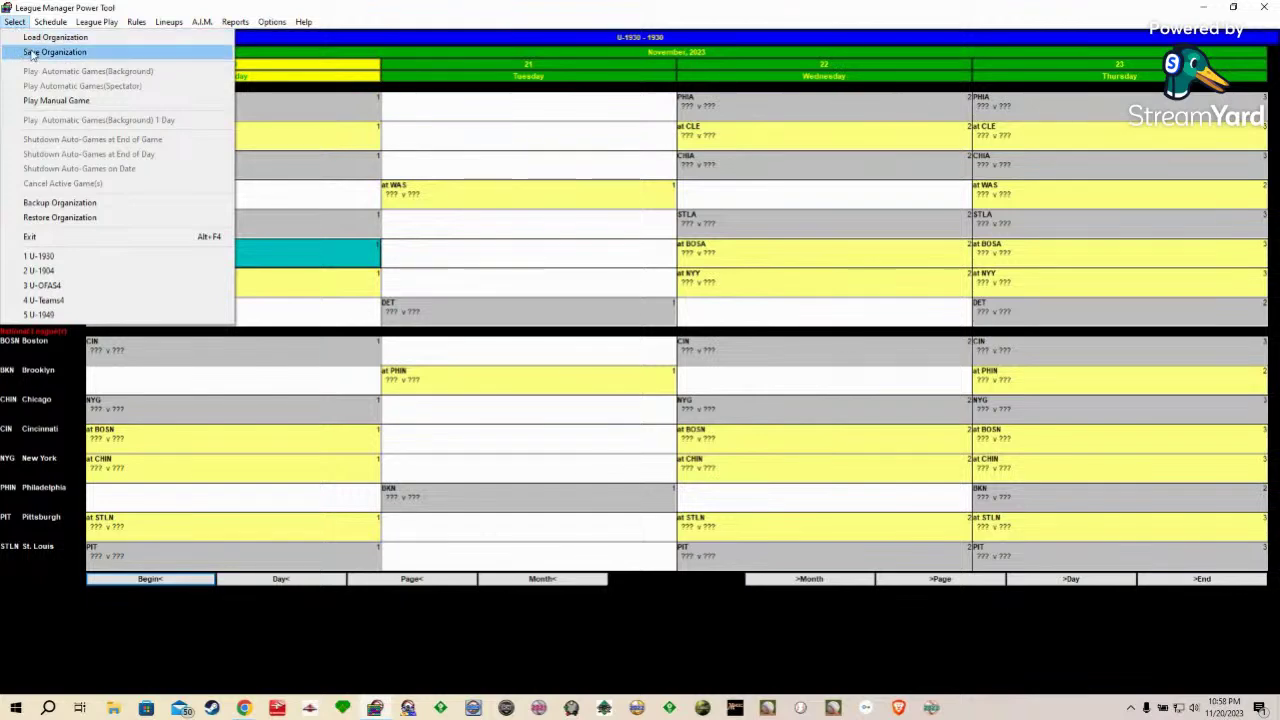
click(31, 53)
click(12, 25)
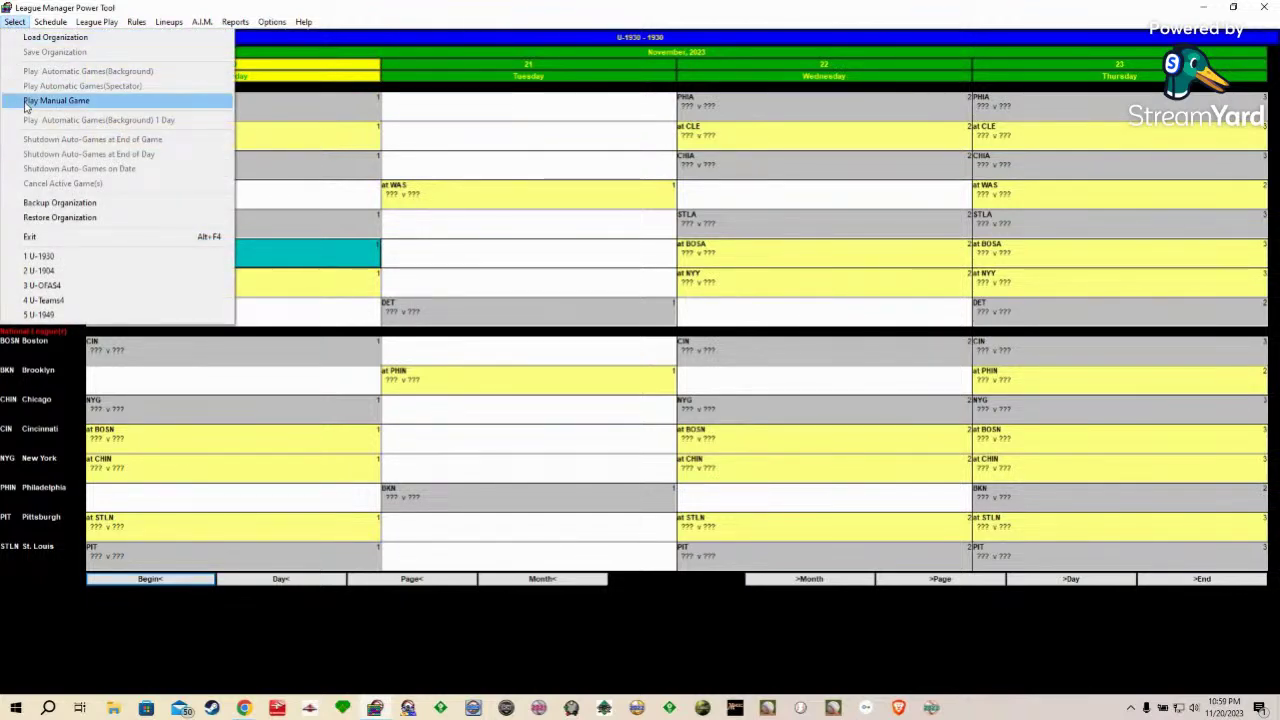
click(381, 12)
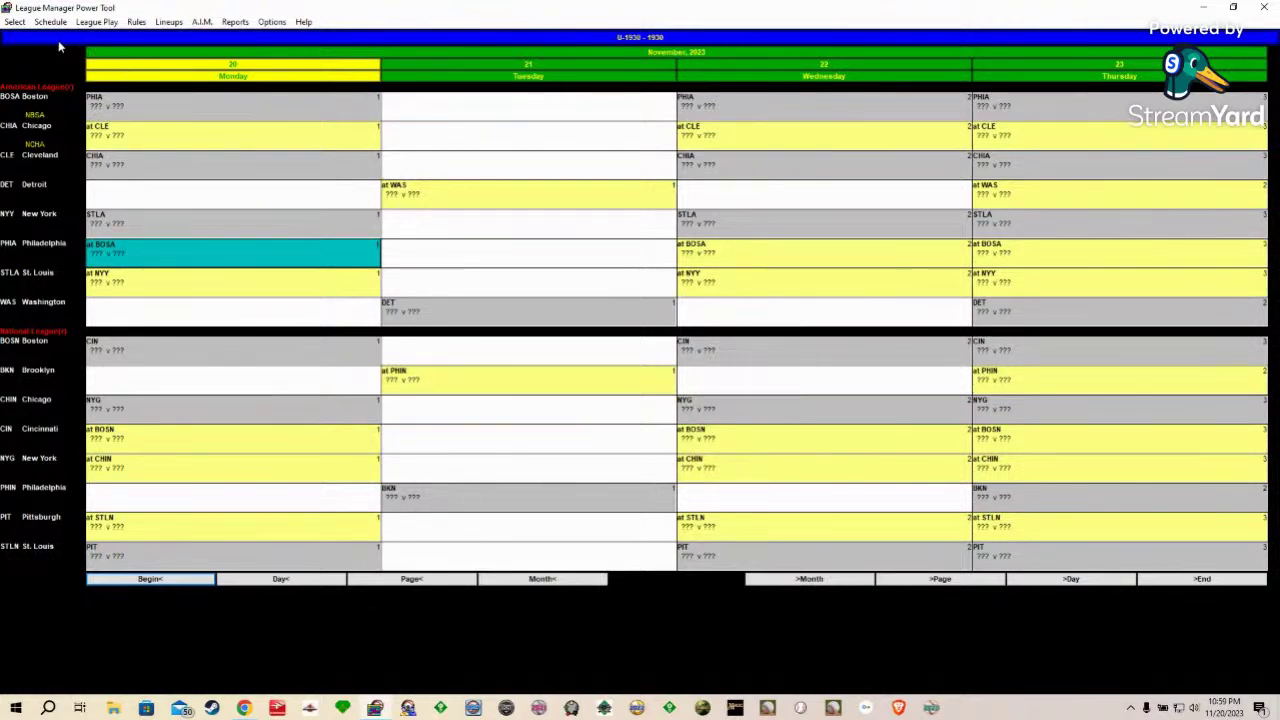
Step: Launch a manual game in APBA Baseball, choosing Philadelphia Athletics at Boston Red Sox for November 20, 2023
click(15, 21)
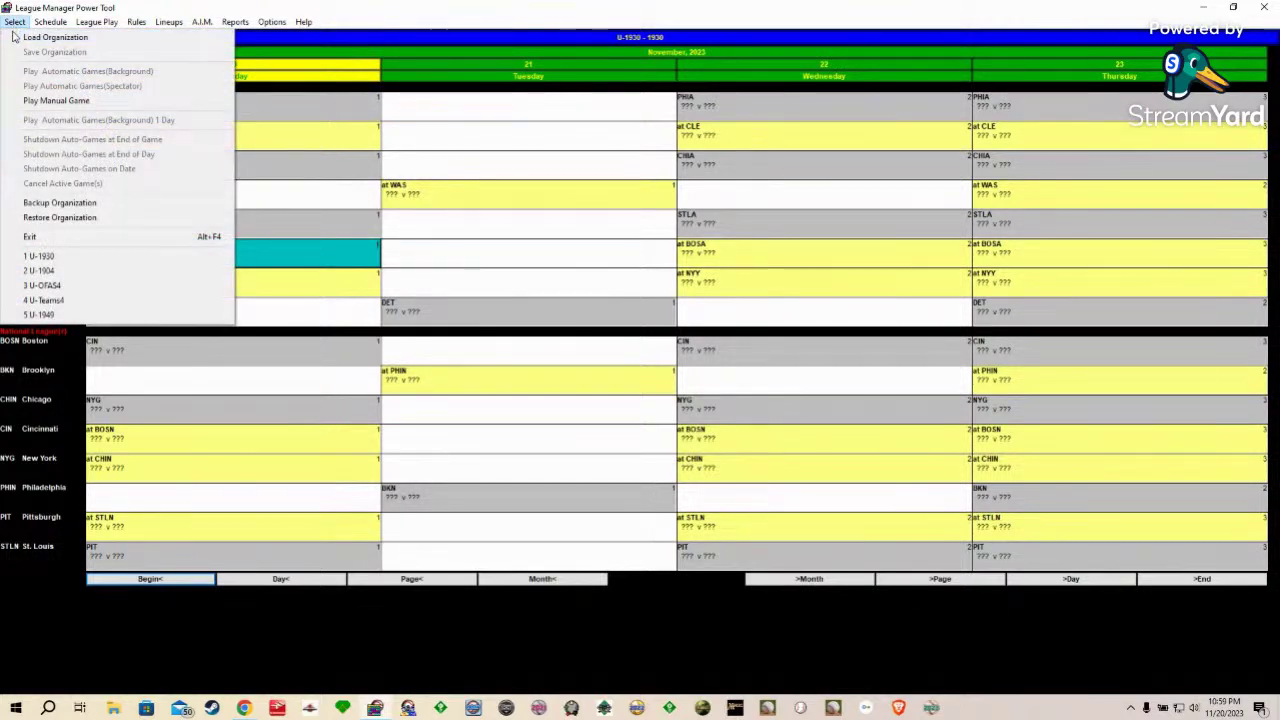
click(30, 100)
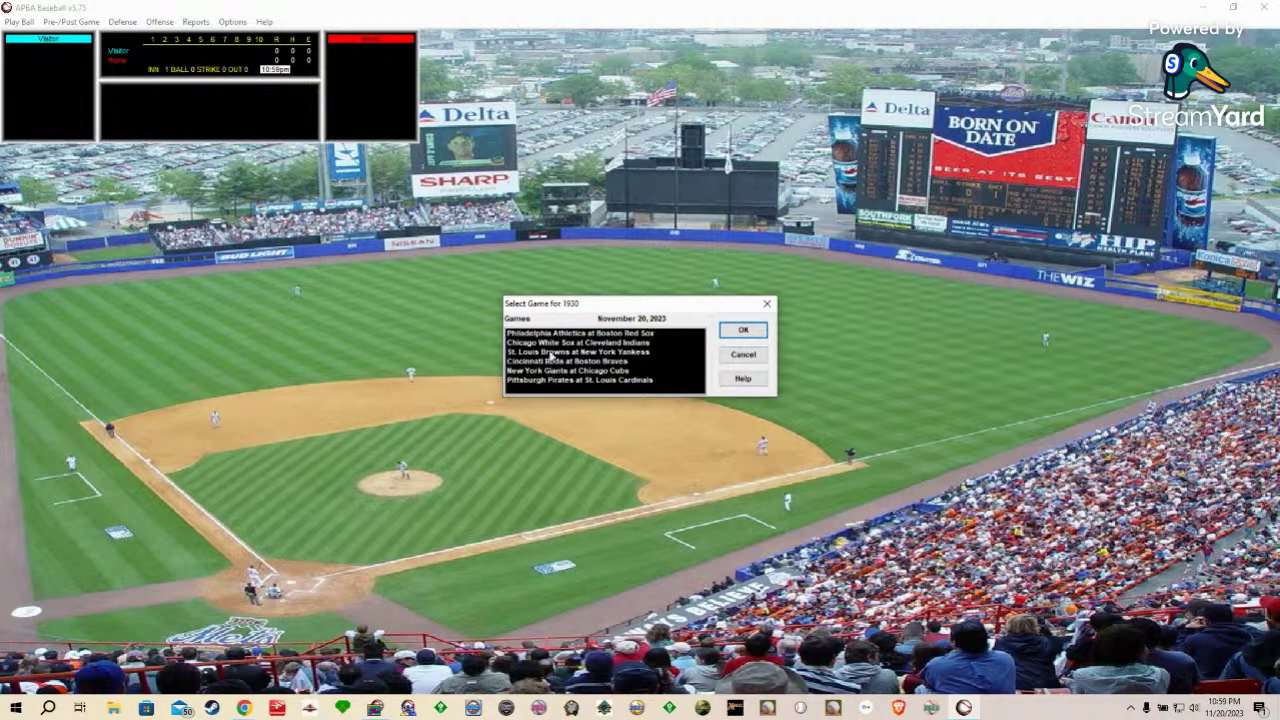
click(568, 336)
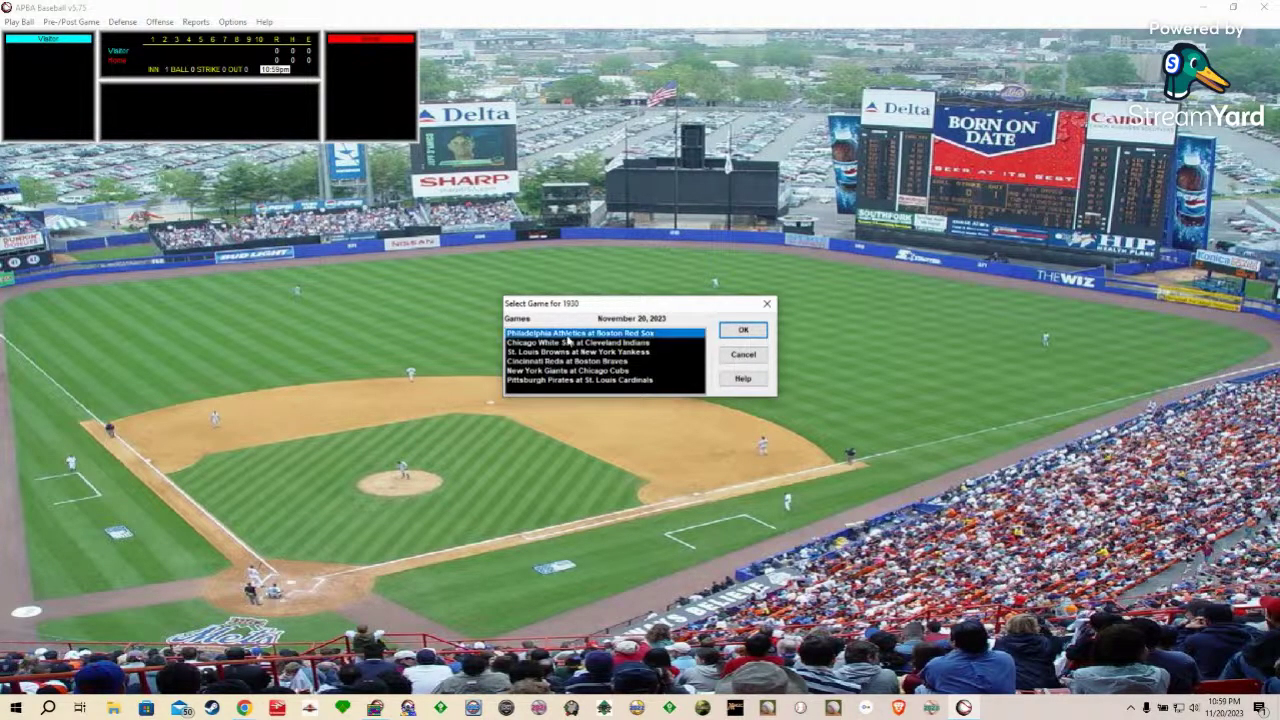
click(740, 332)
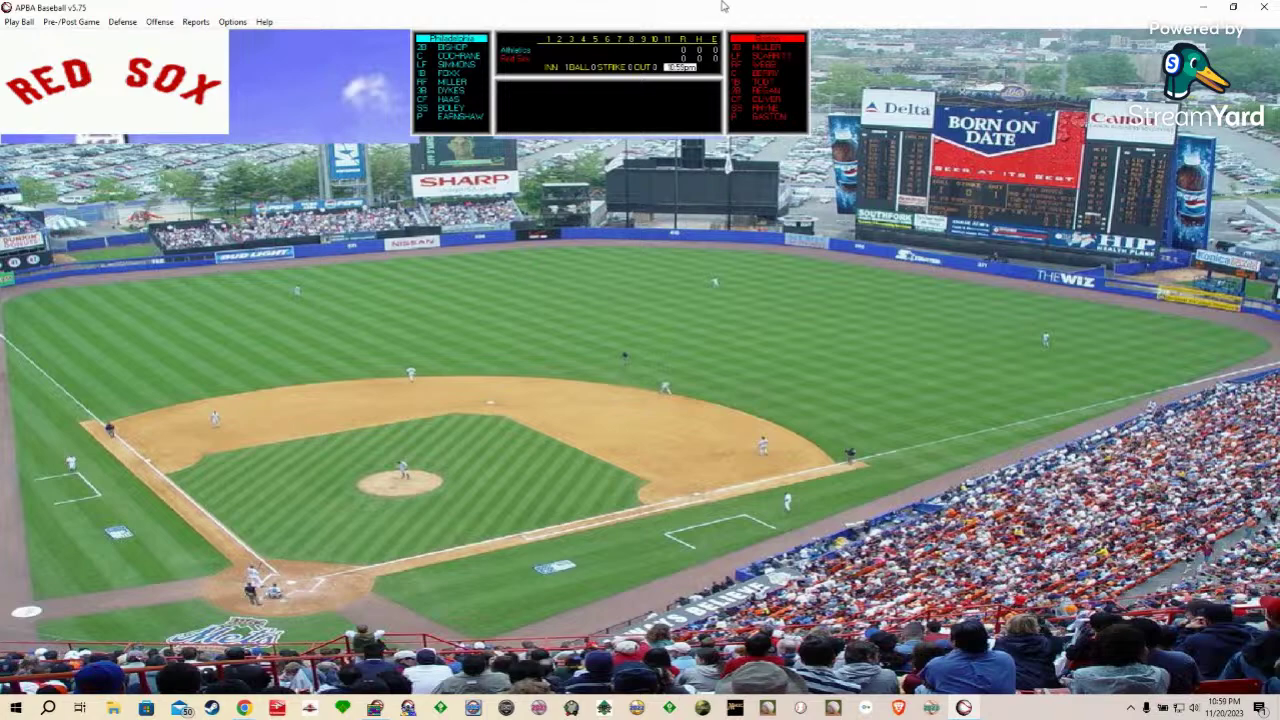
Step: Set the Athletics to Auto manager mode with the manager used for the Red Sox, and accept both starting lineups, keeping Boston on Manual
drag(707, 18, 695, 26)
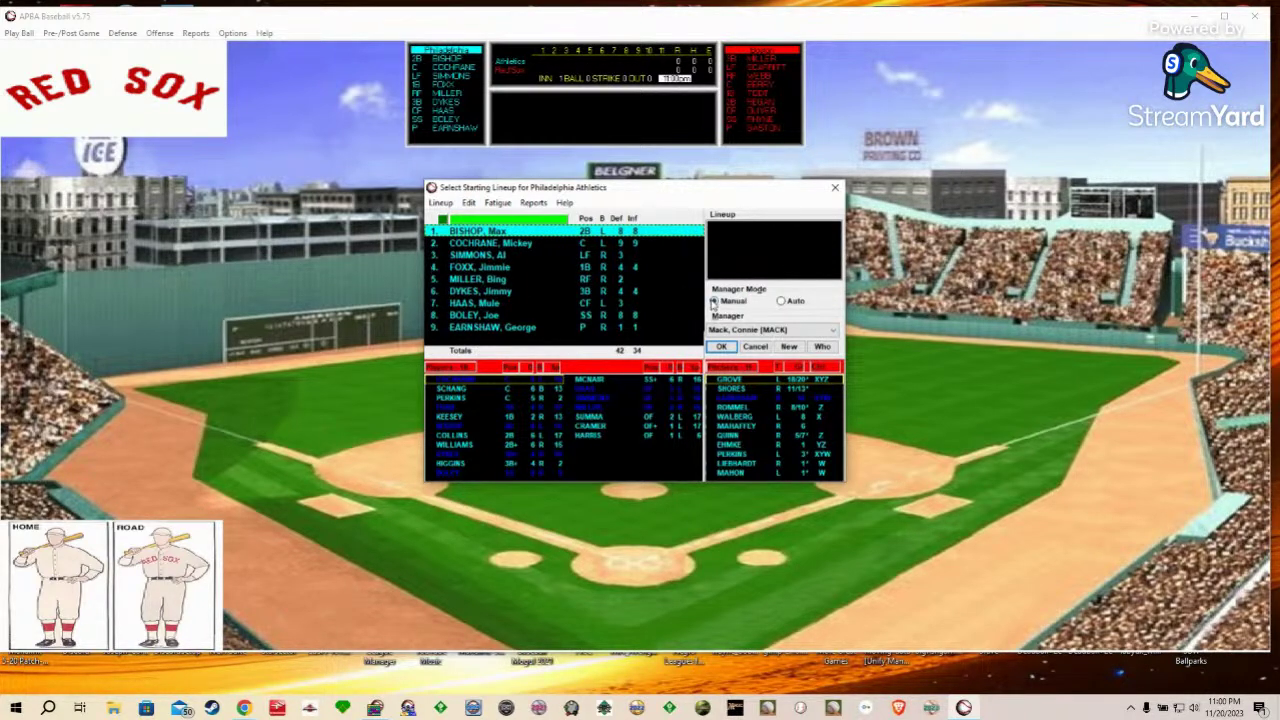
click(781, 301)
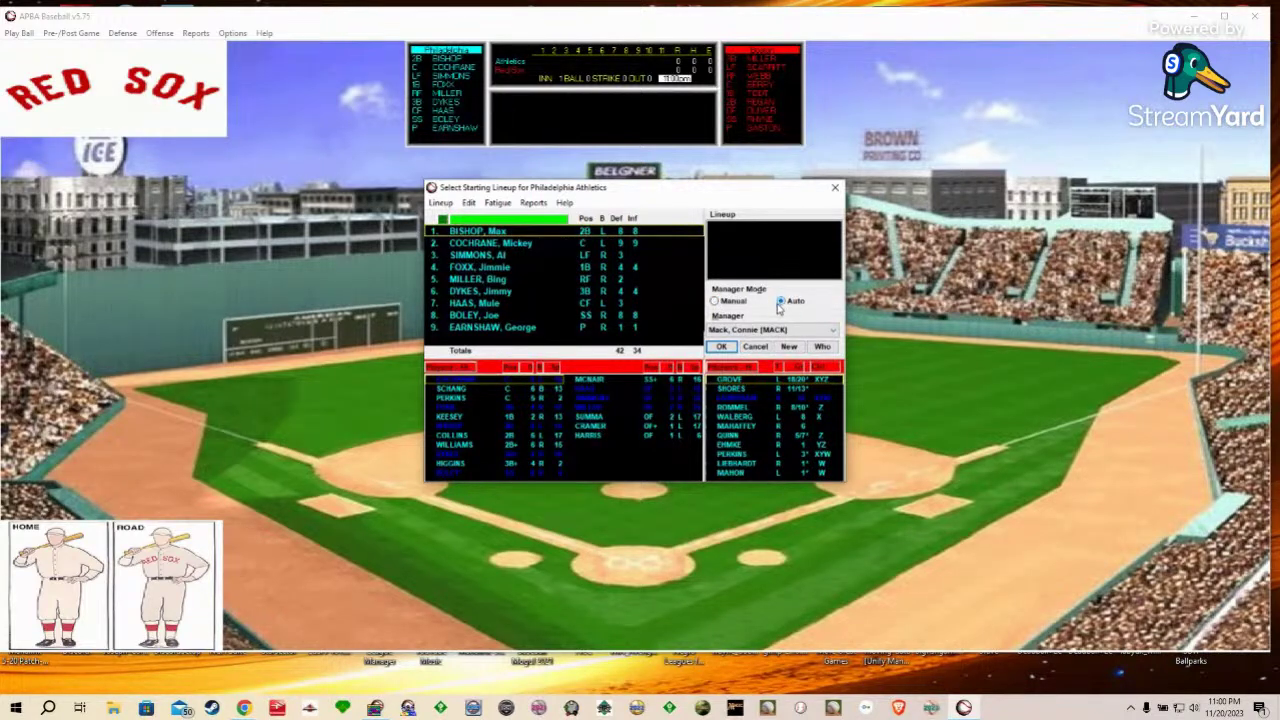
click(772, 331)
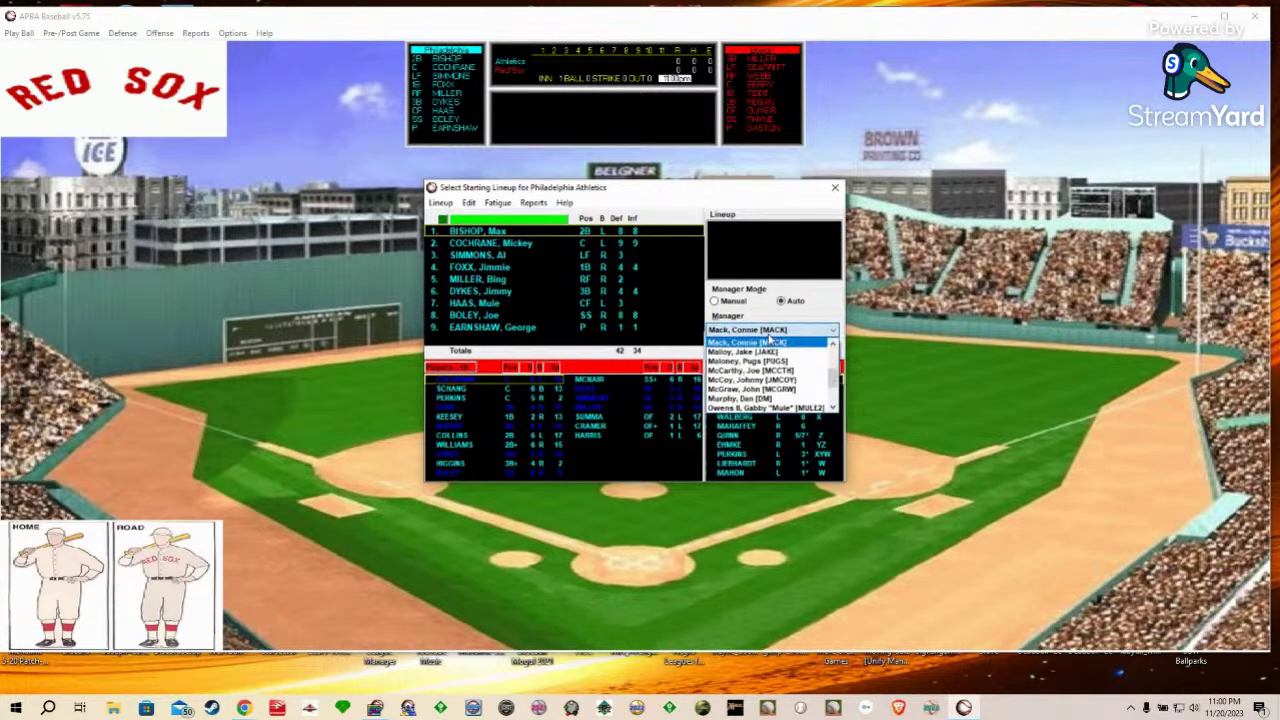
click(746, 381)
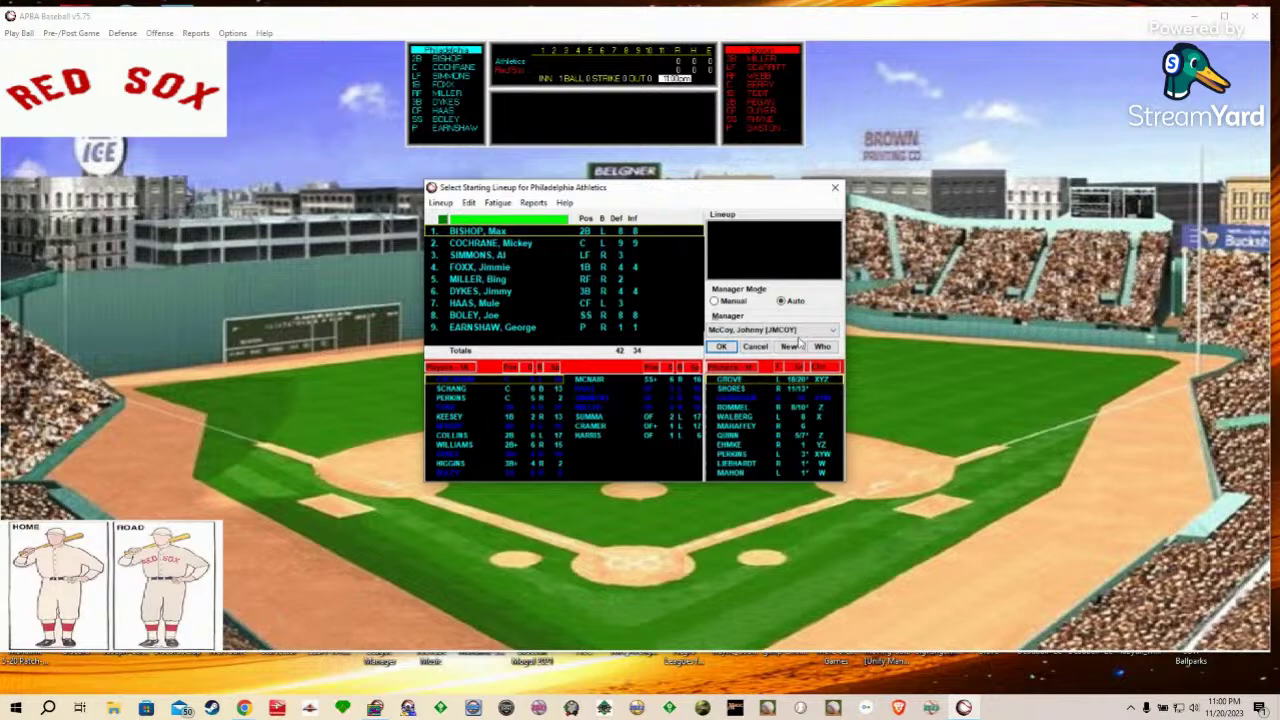
click(721, 346)
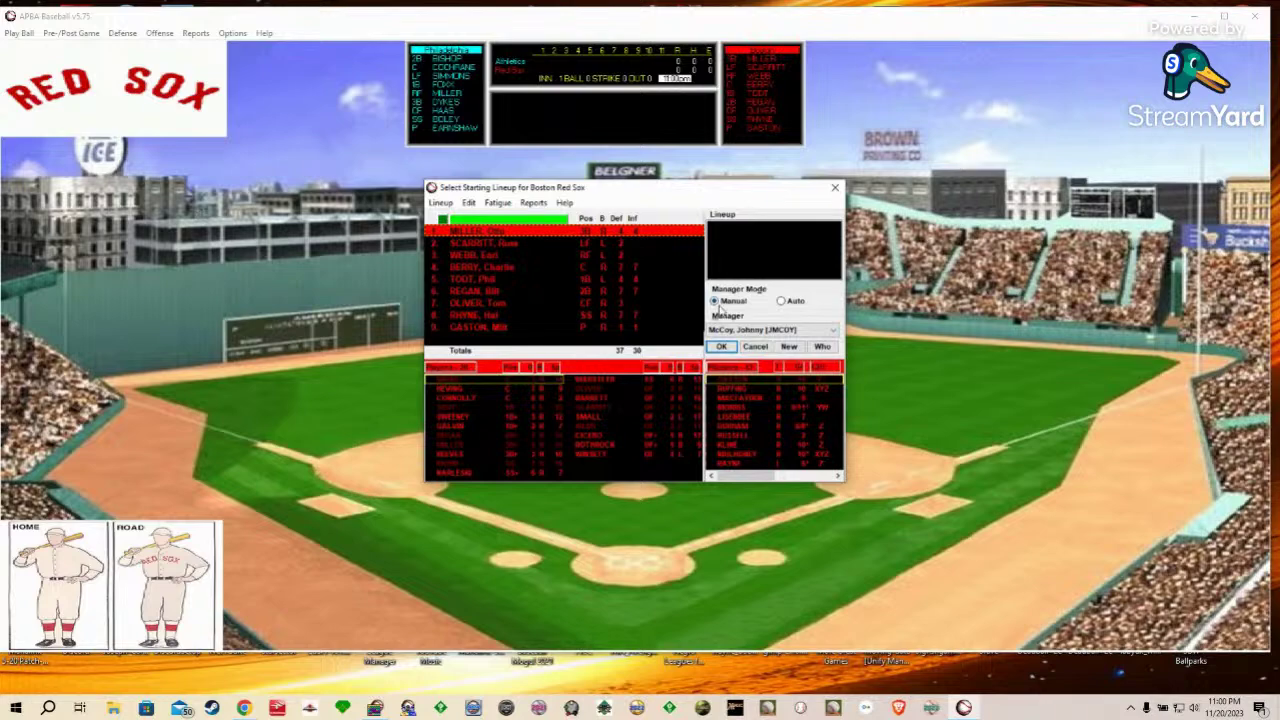
click(722, 346)
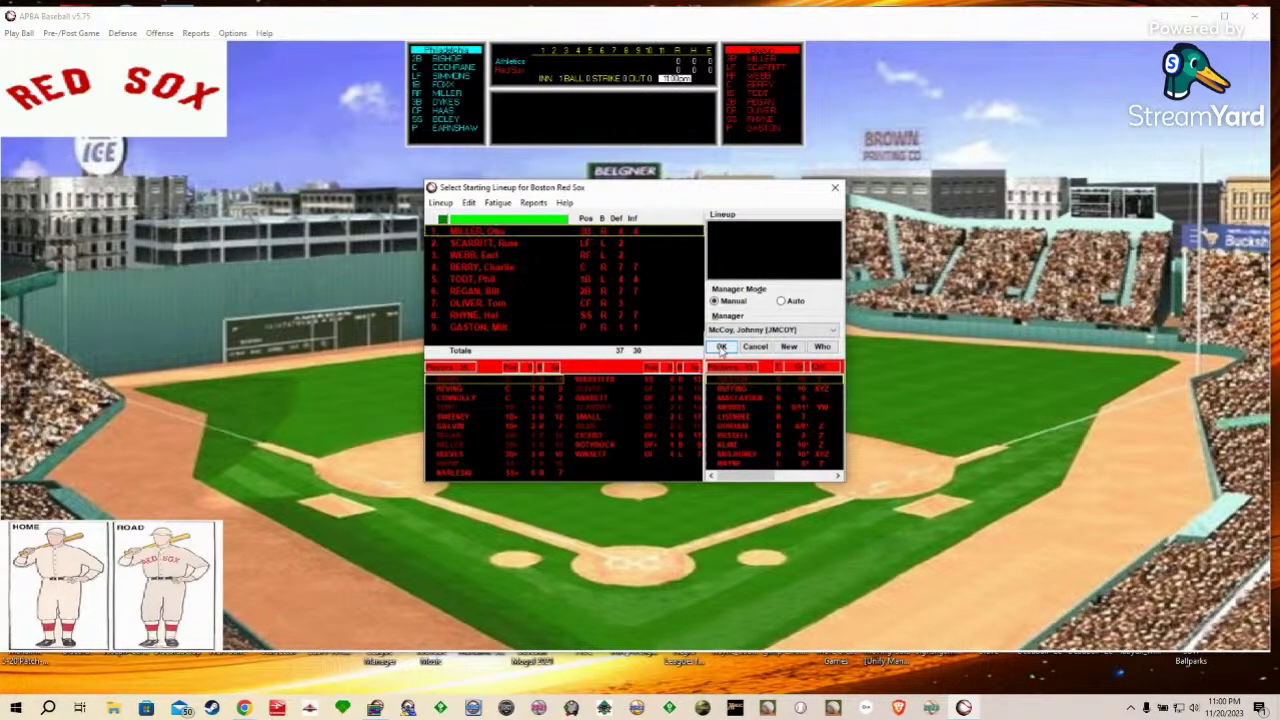
click(1224, 17)
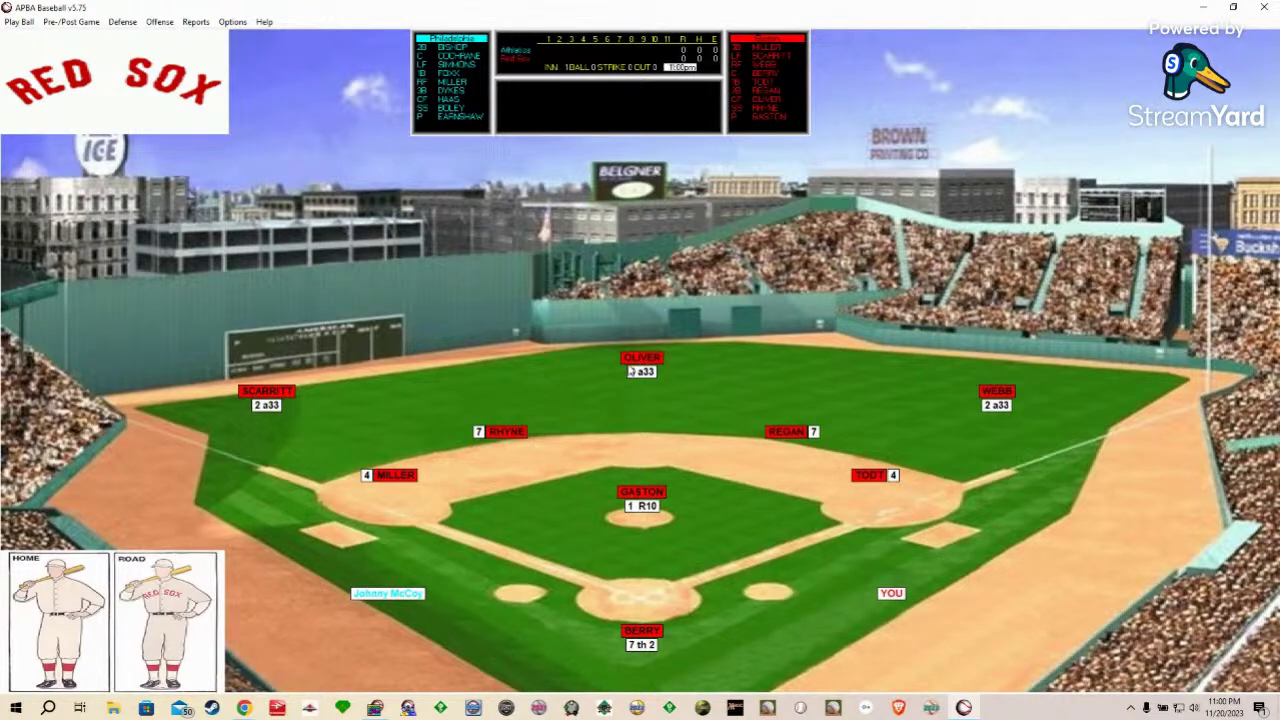
Step: Set the home player text colour to white in the fielder colour settings
right_click(636, 362)
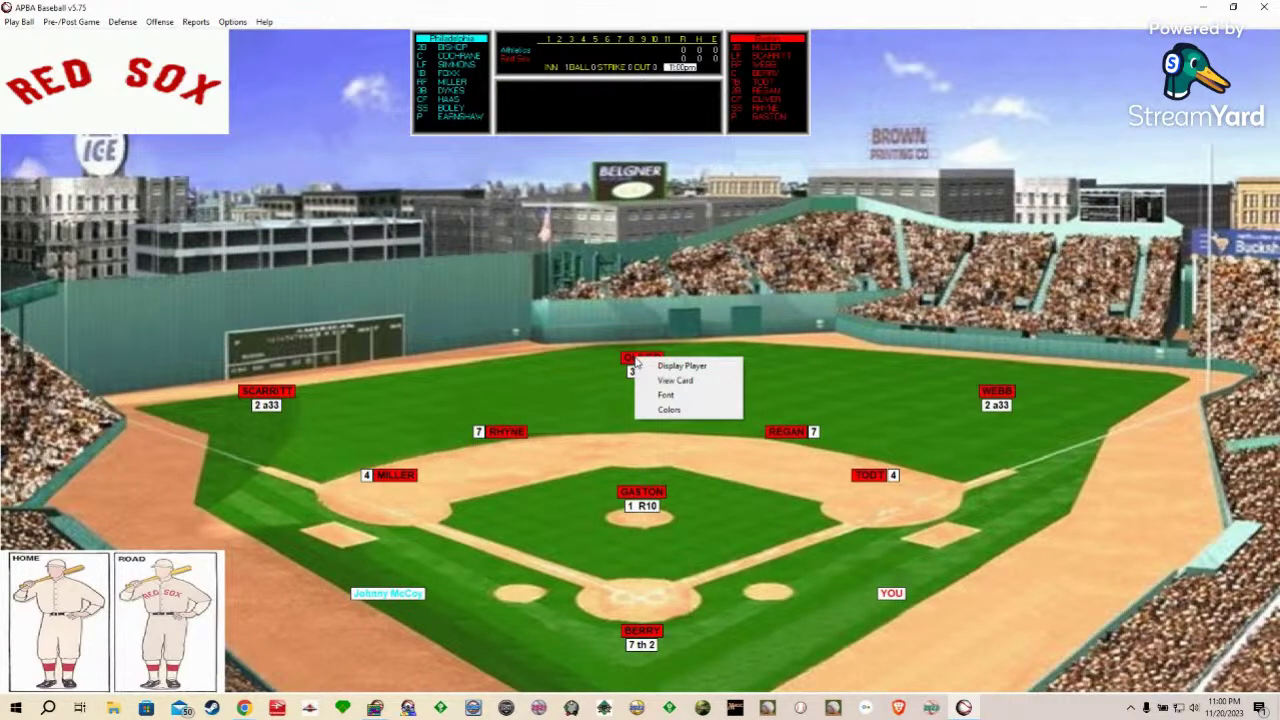
click(664, 410)
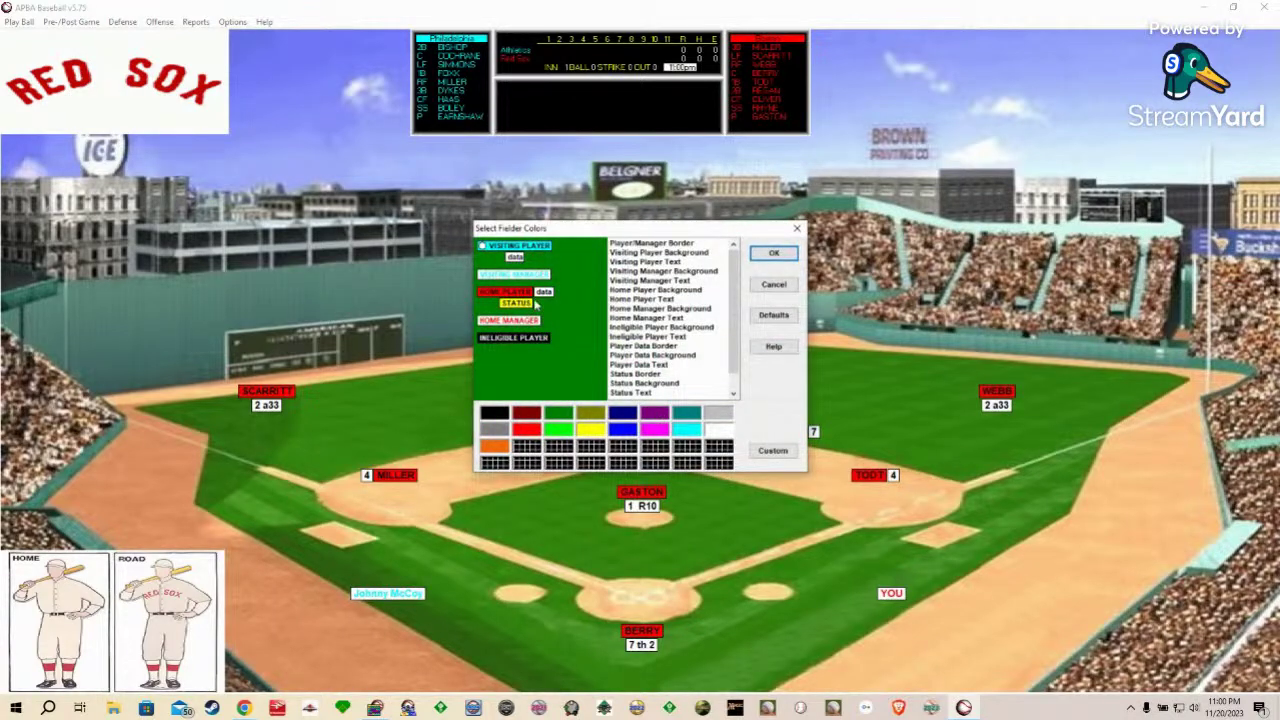
click(672, 290)
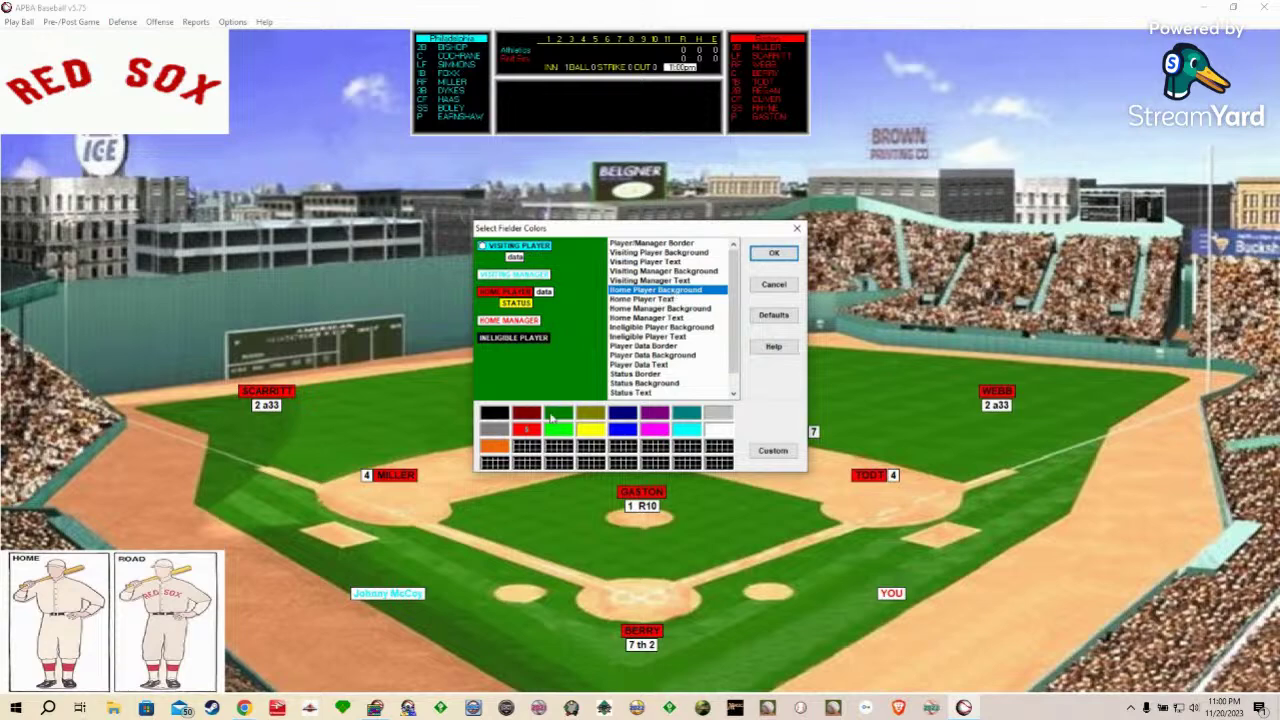
click(660, 299)
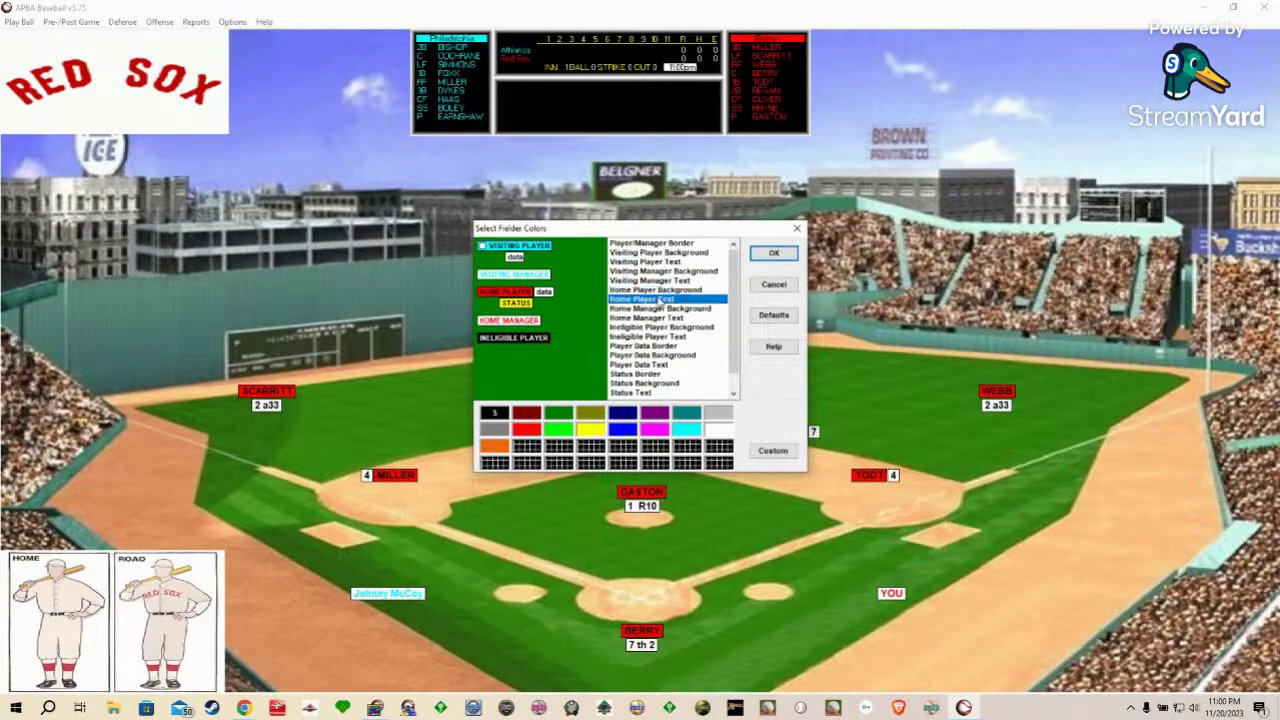
click(716, 430)
Step: Set the visiting player background to blue and the visiting player text to white, and apply the fielder colours
click(664, 255)
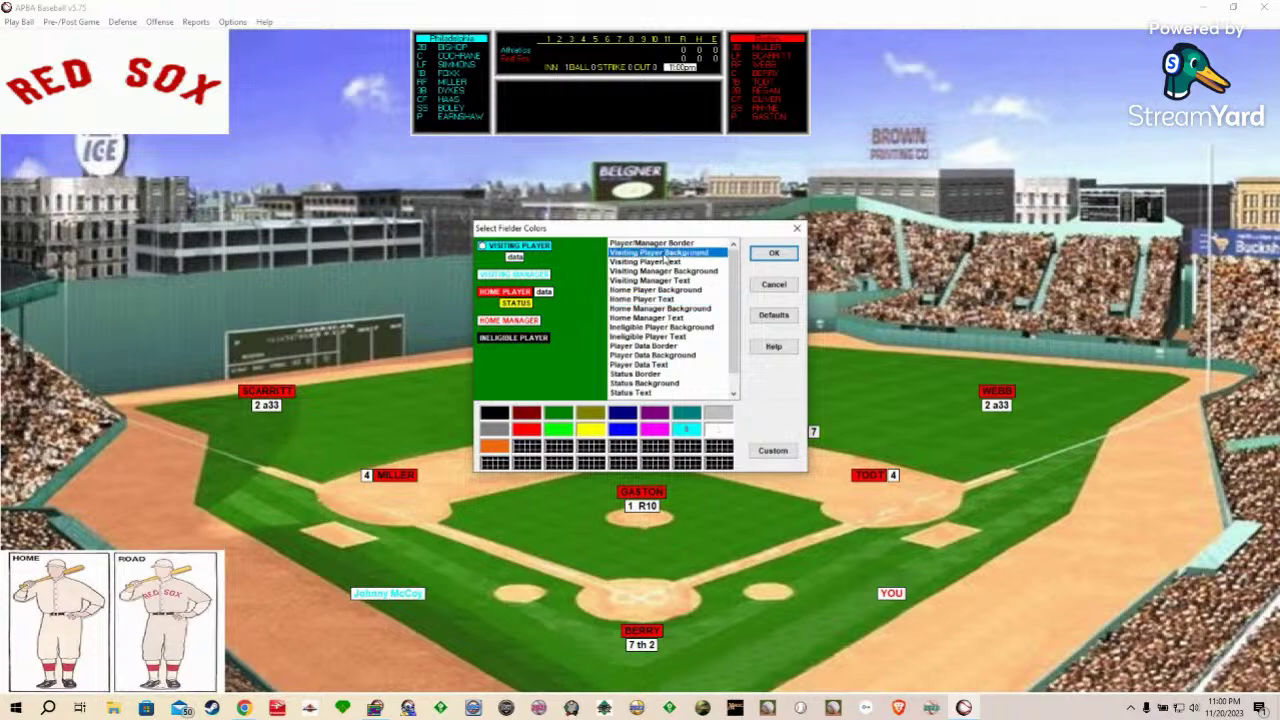
click(626, 430)
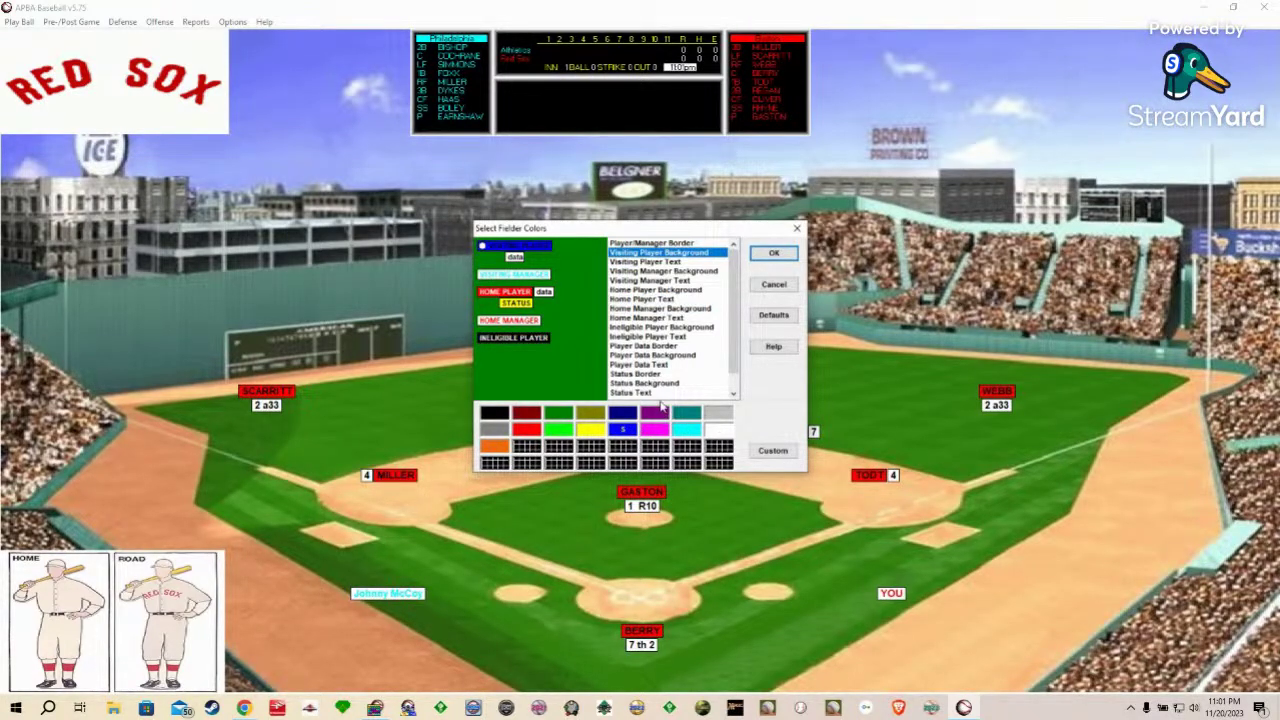
click(652, 262)
click(717, 430)
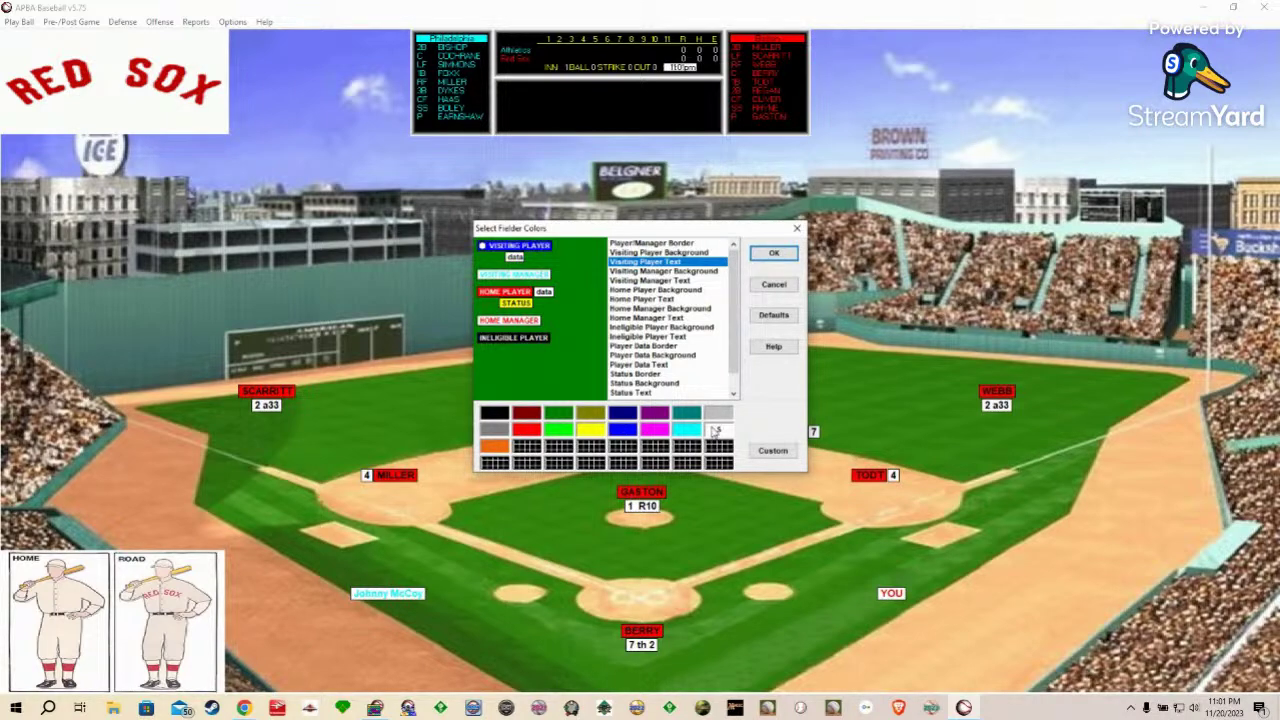
click(773, 255)
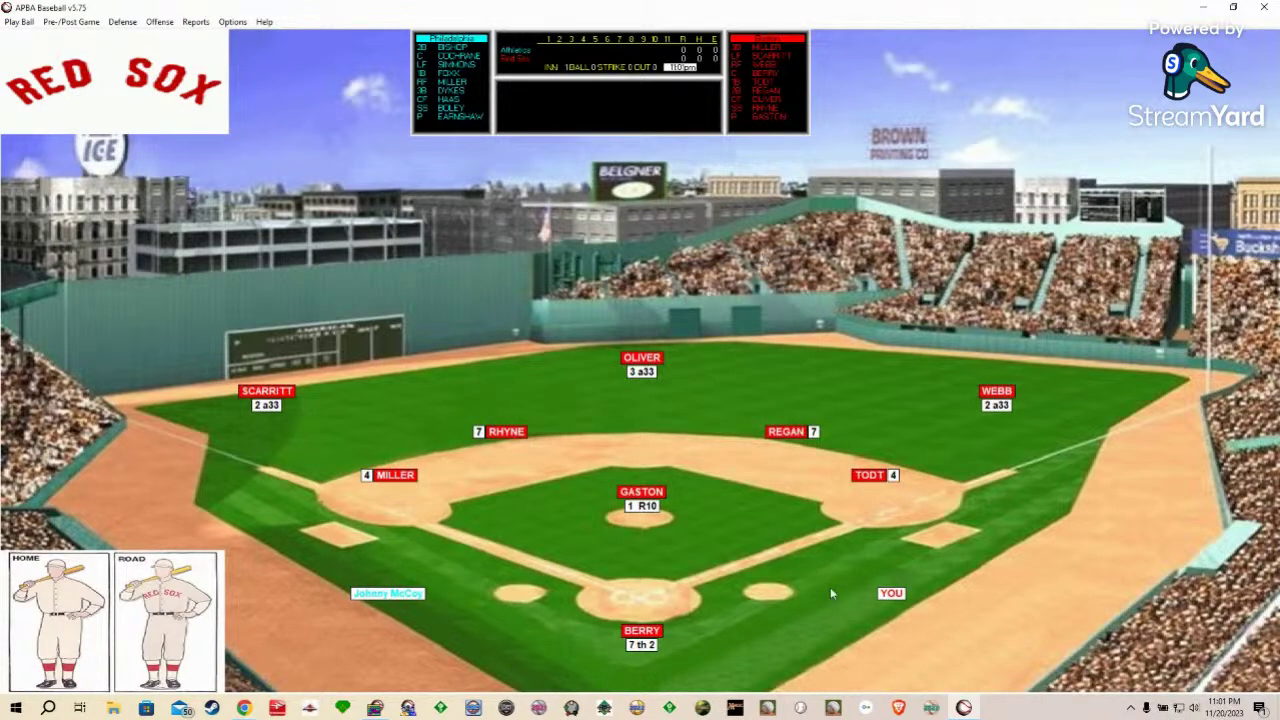
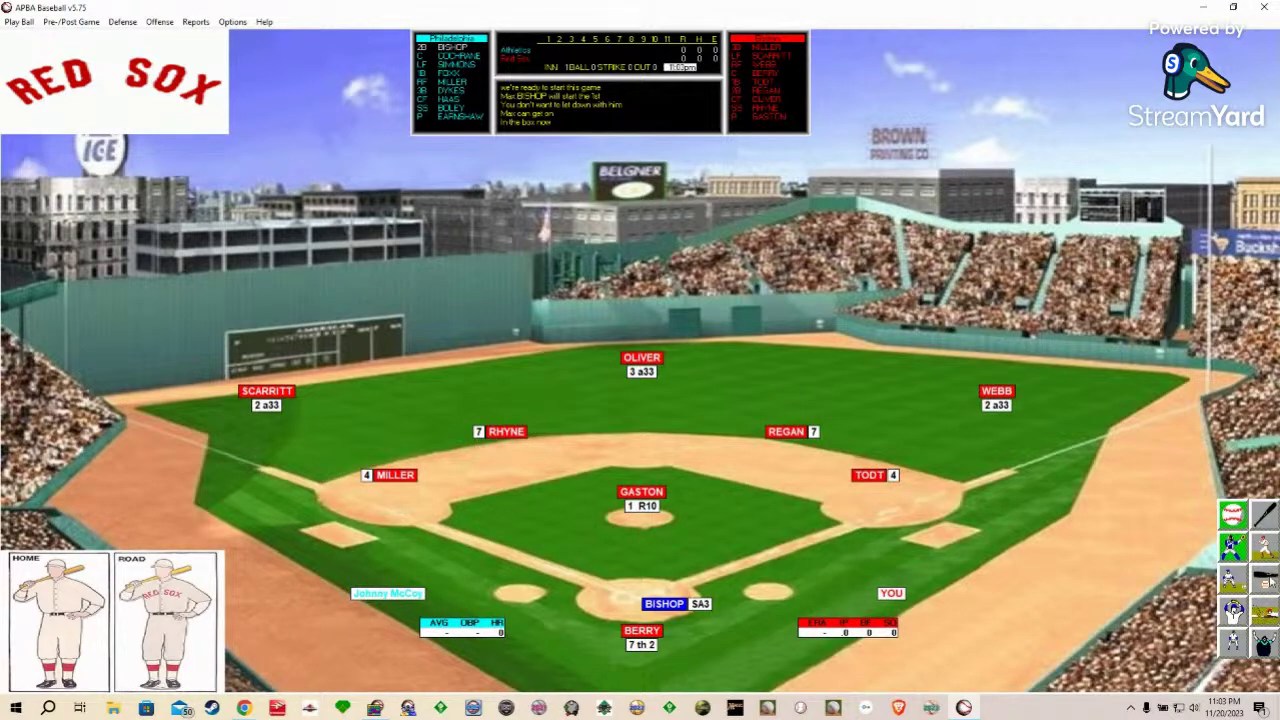
Step: Play the at-bat for Philadelphia's leadoff batter Bishop, and stop holding the runner on first base for Cochrane's at-bat
click(1232, 515)
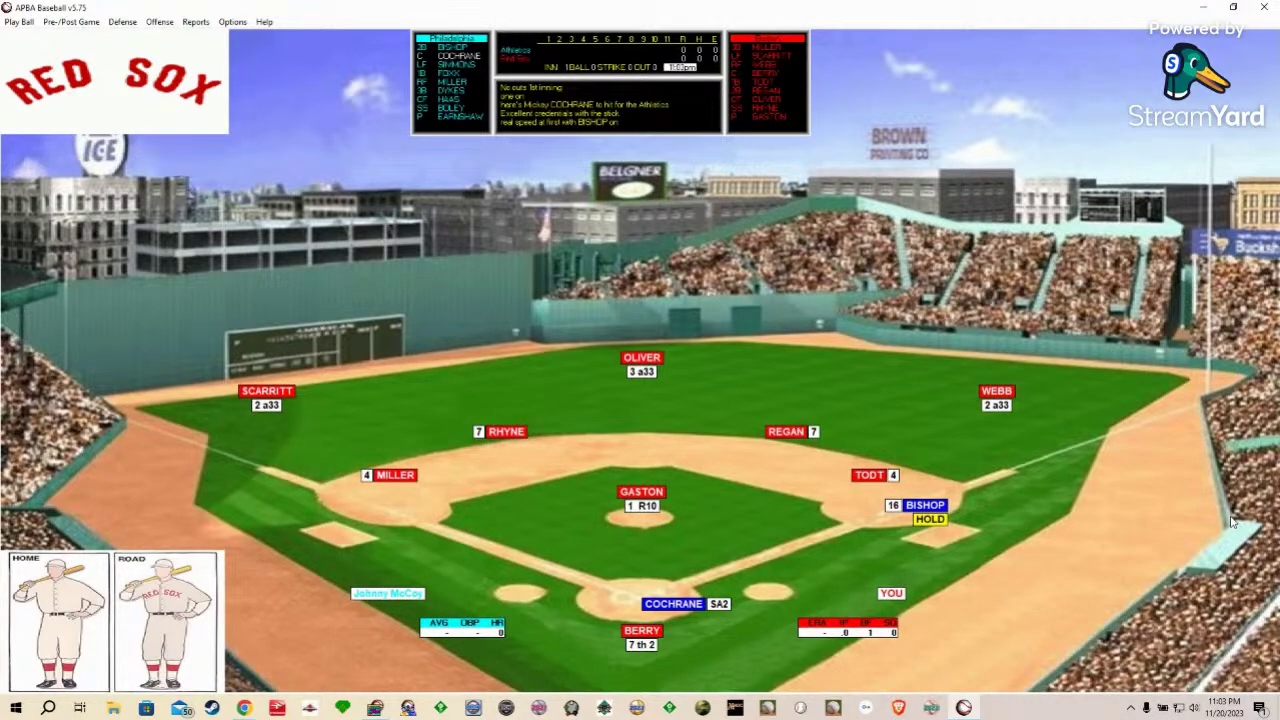
mouse_move(1233, 515)
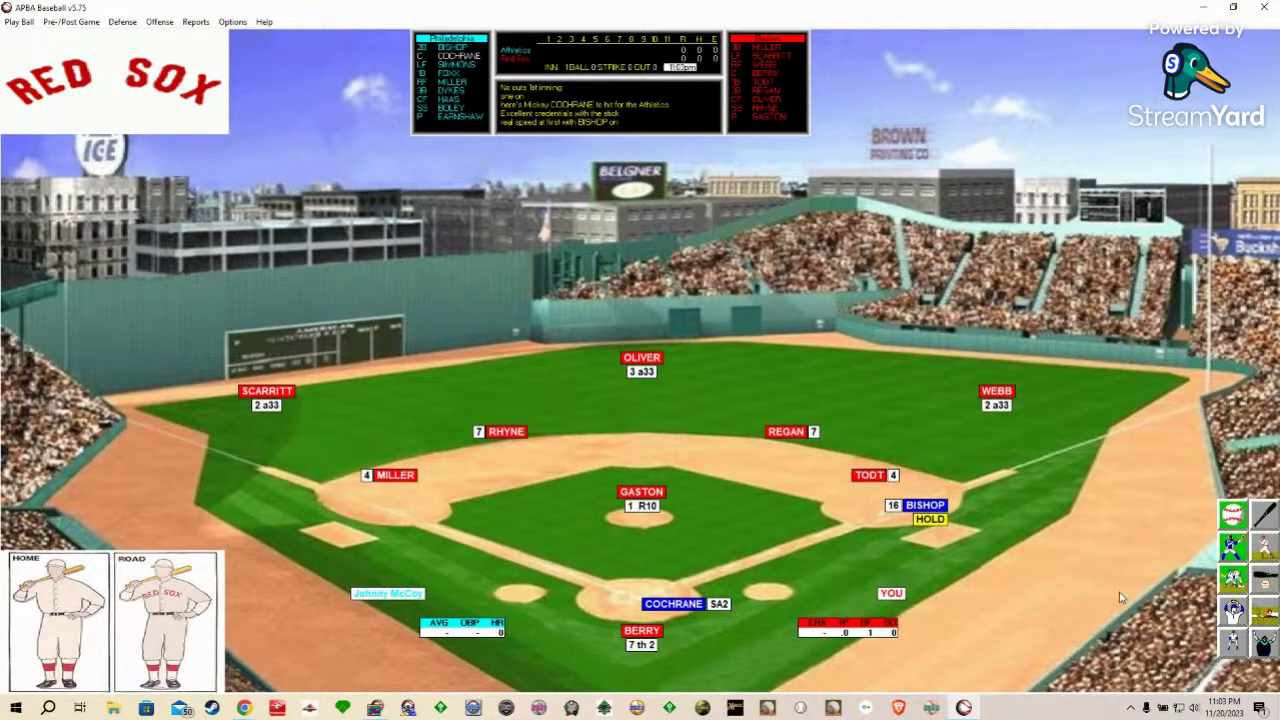
click(1233, 578)
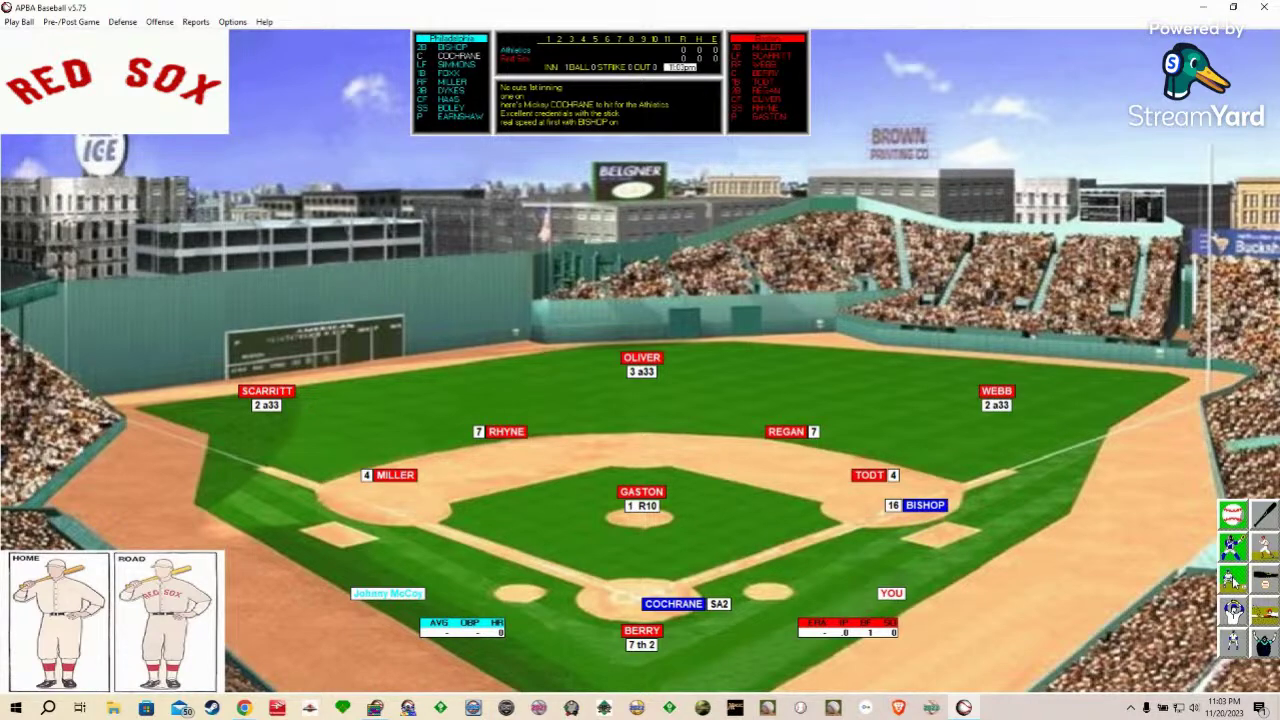
Step: Hold the runner Bishop at first base, and review and save the announcer and sound options
click(1233, 579)
click(229, 24)
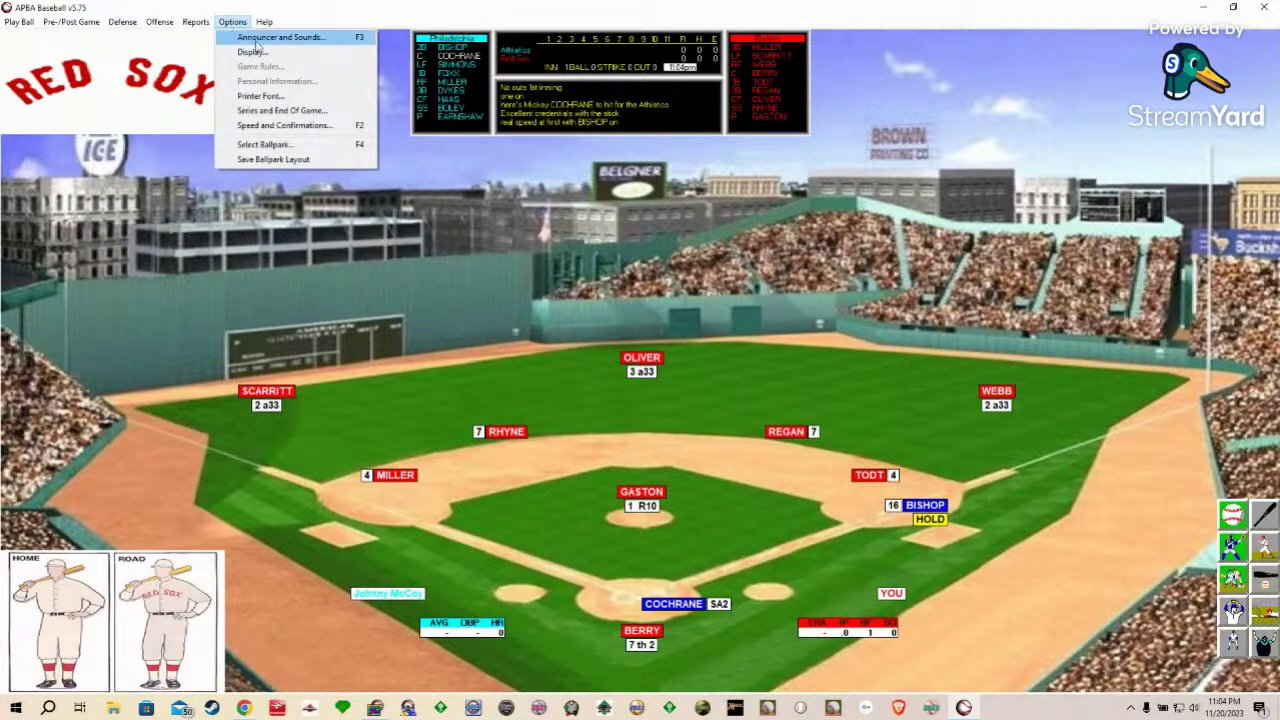
click(275, 38)
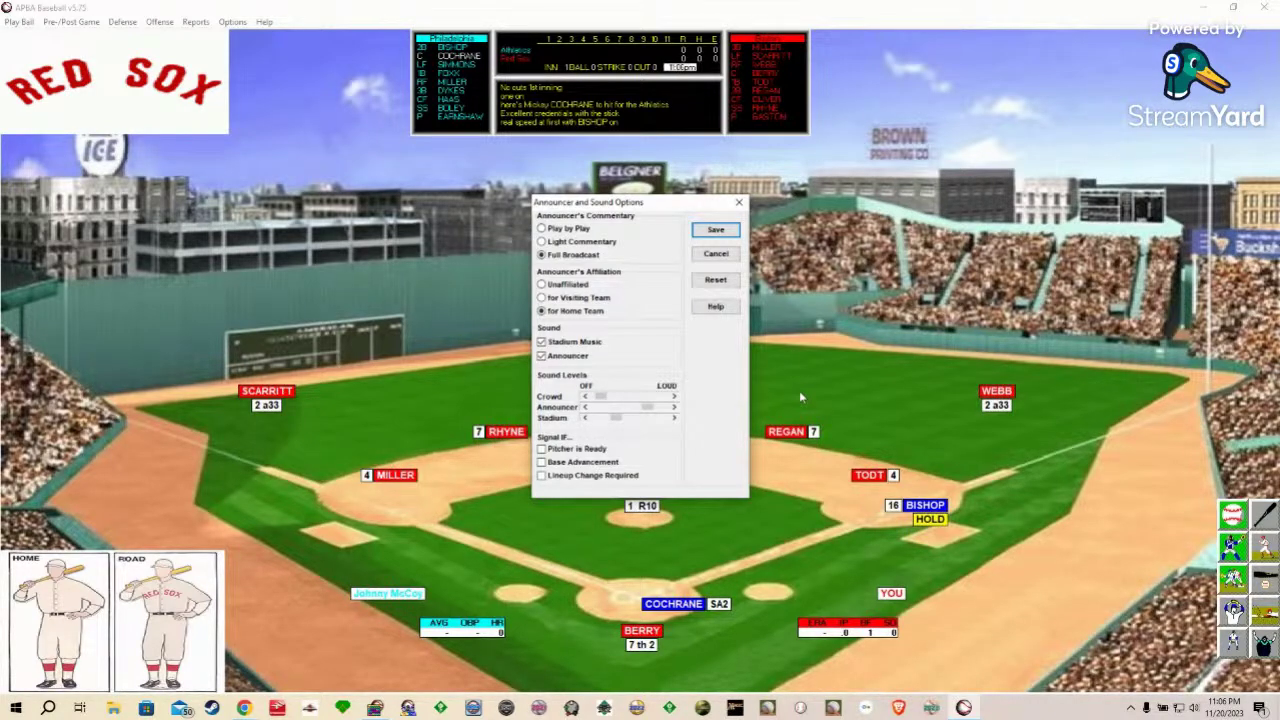
click(716, 230)
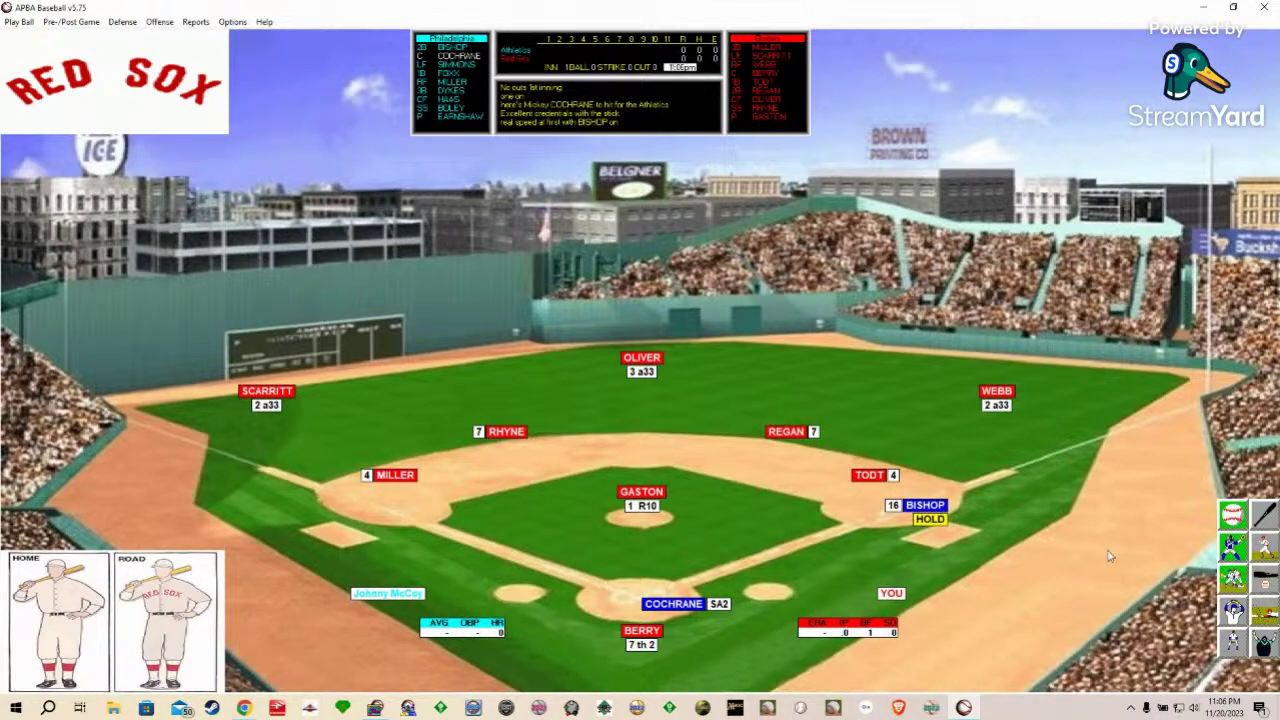
Step: Pitch to Cochrane
click(1231, 516)
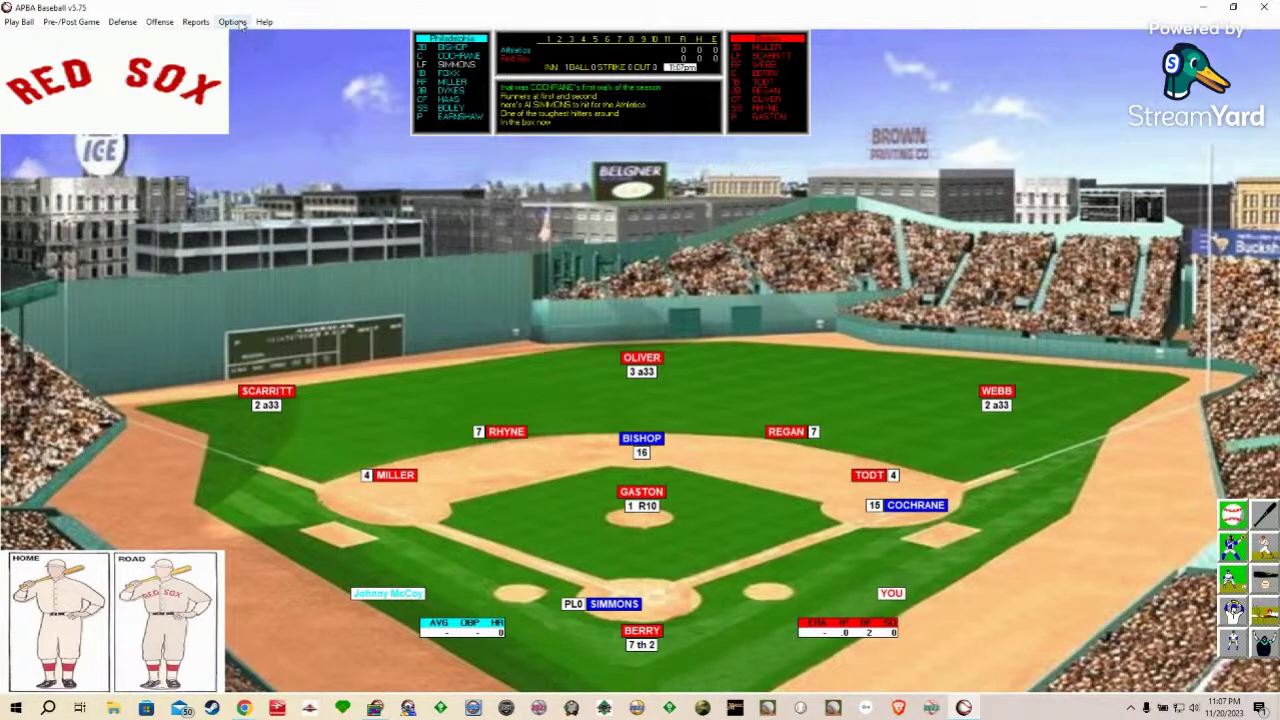
click(17, 22)
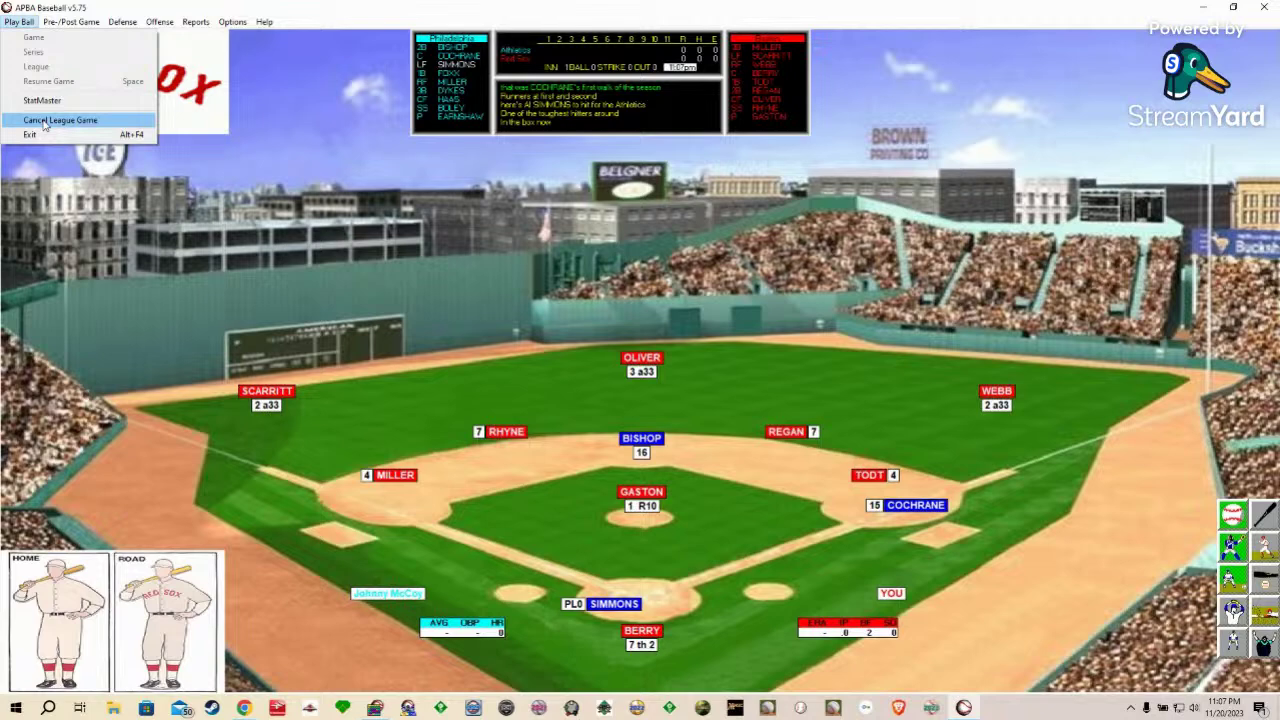
click(378, 22)
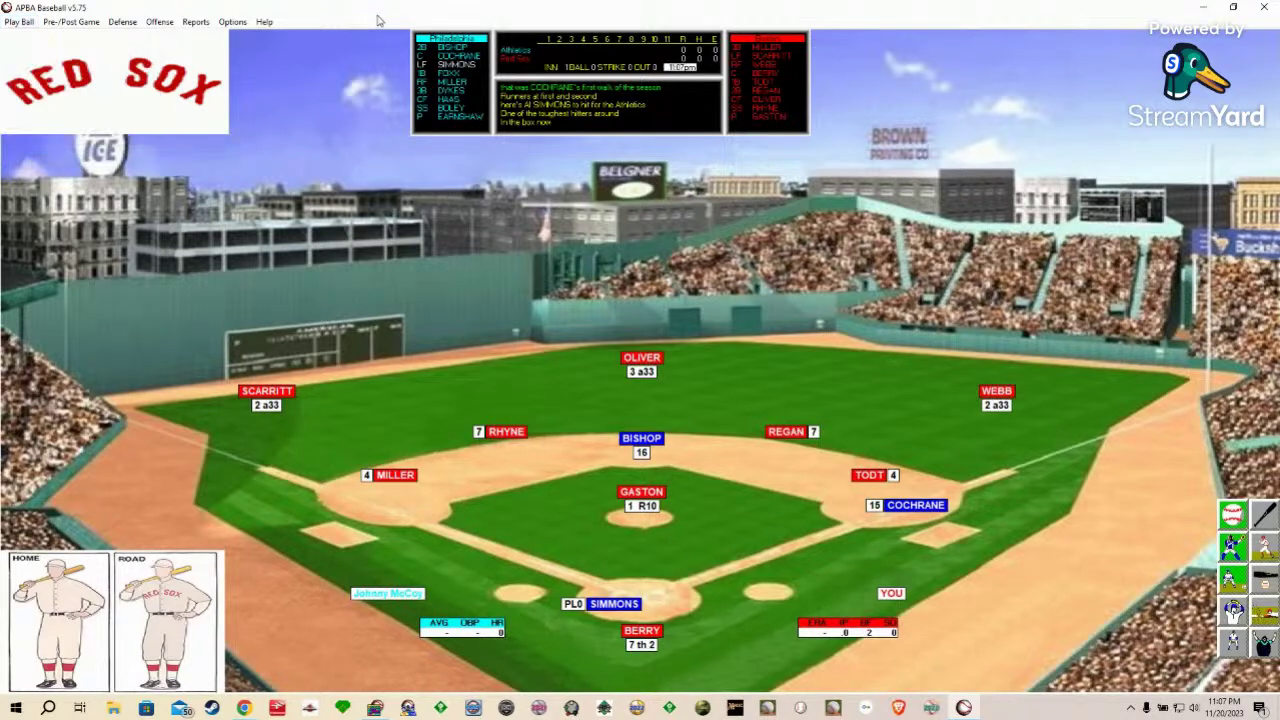
Step: Turn off the announcer sound in the announcer and sound options and save them
click(233, 22)
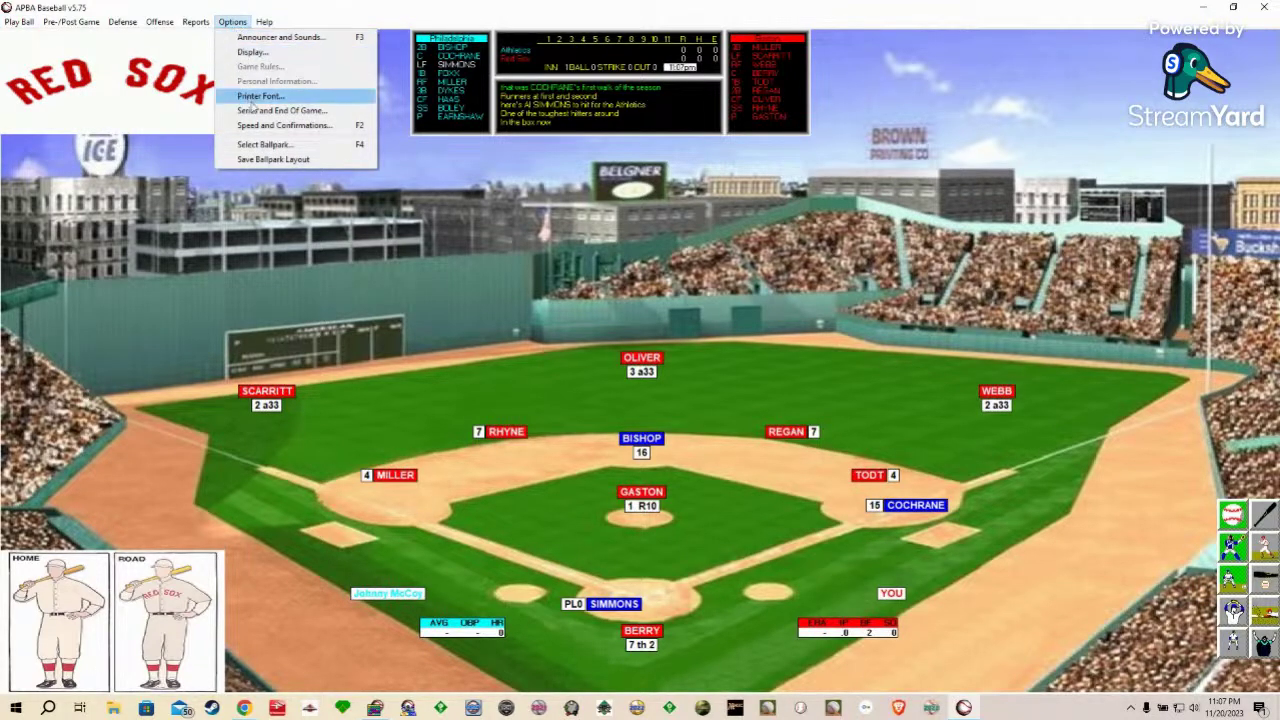
click(297, 38)
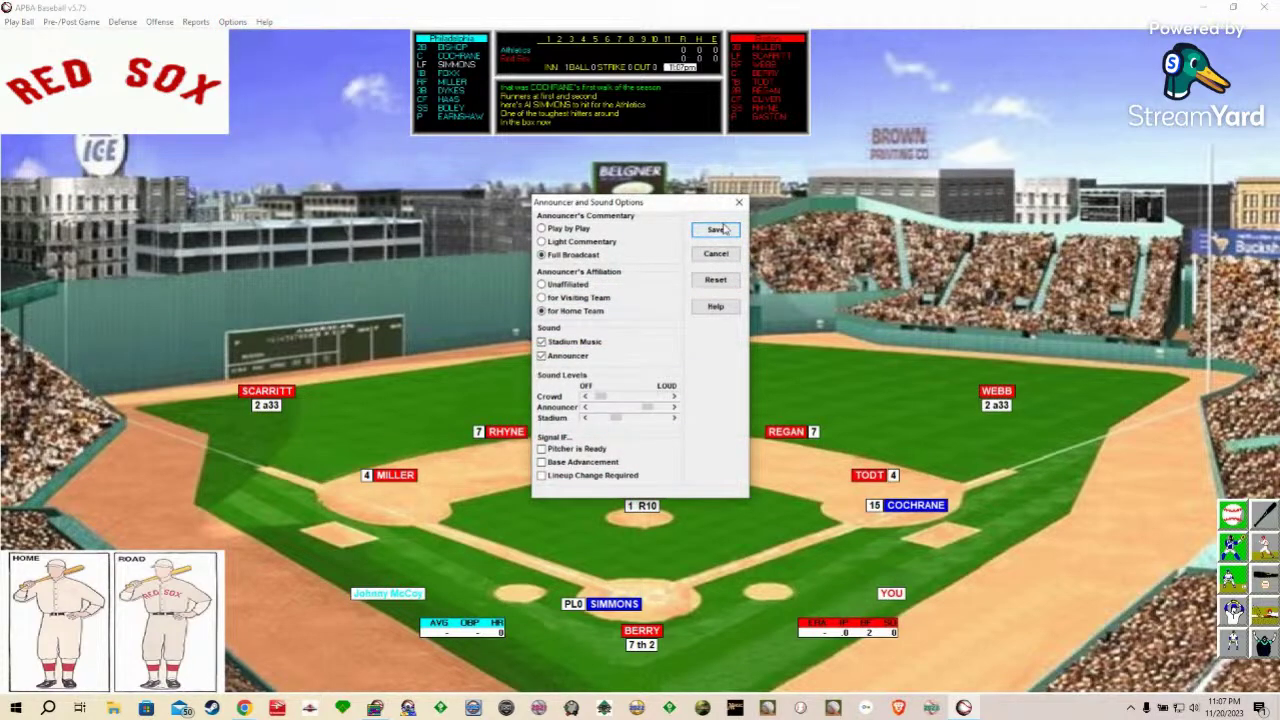
click(541, 356)
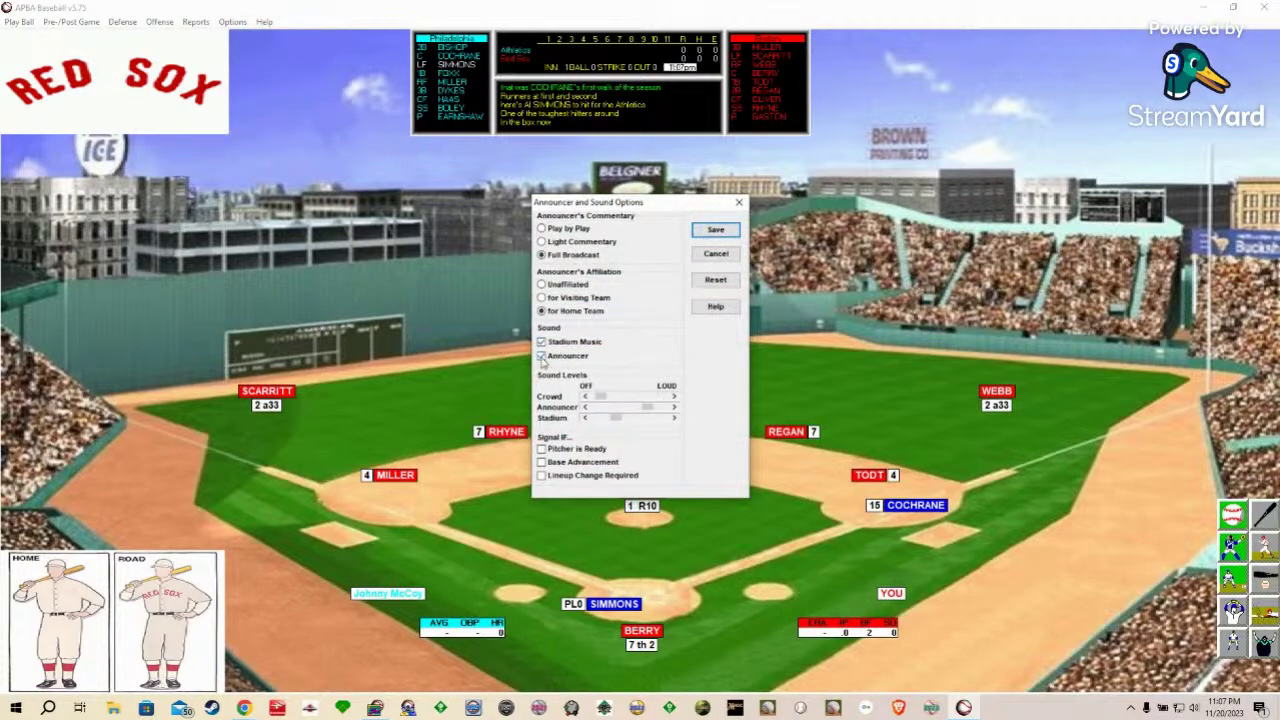
click(716, 230)
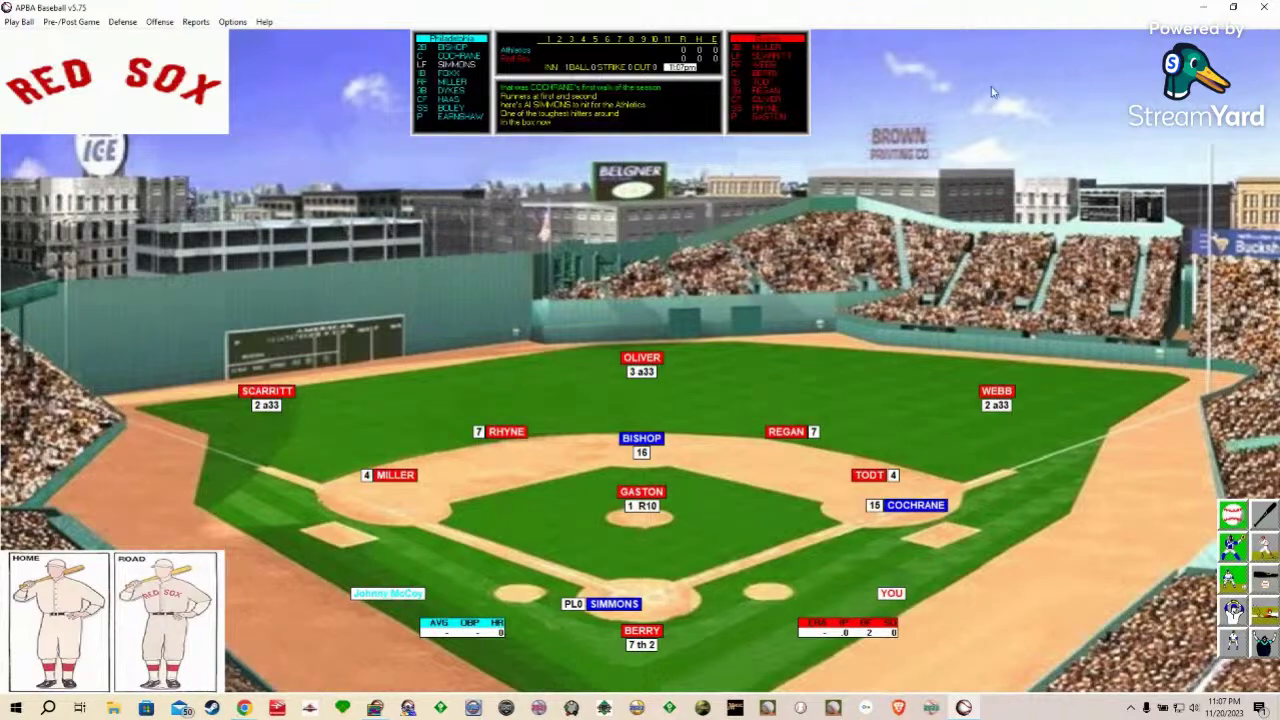
Step: Turn off the stadium music in the announcer and sound options and save them
click(1203, 8)
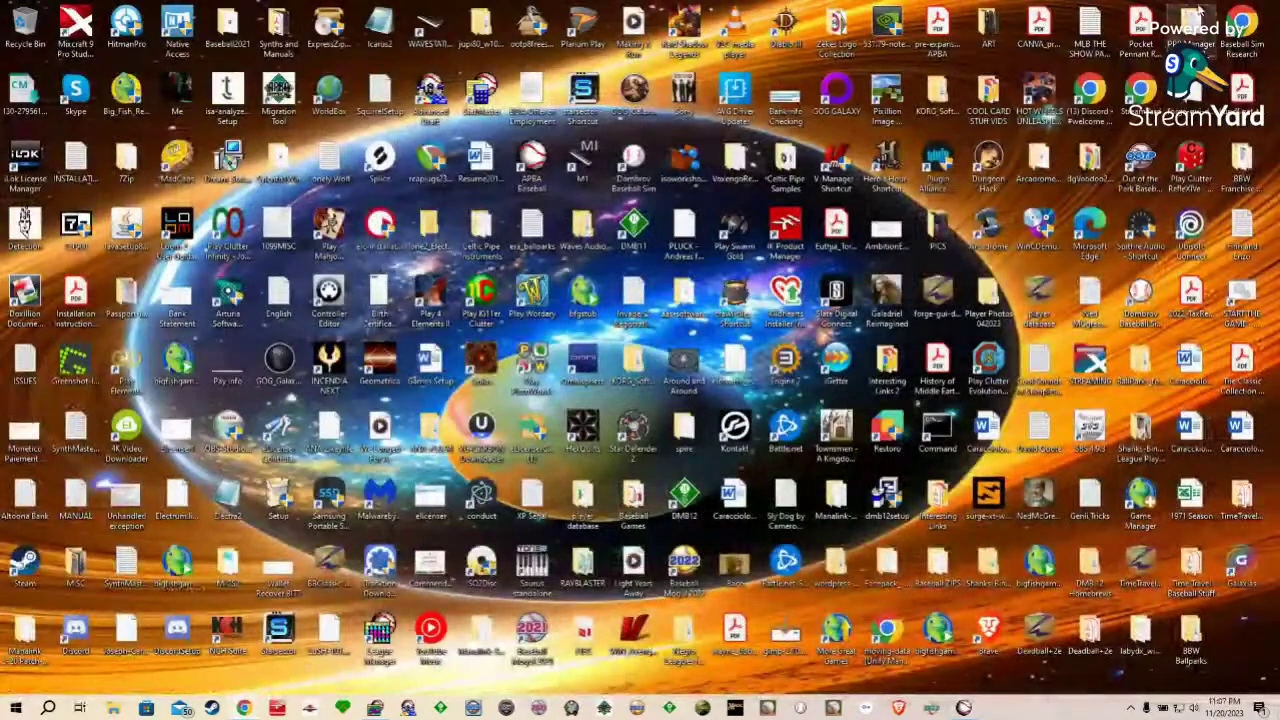
click(963, 707)
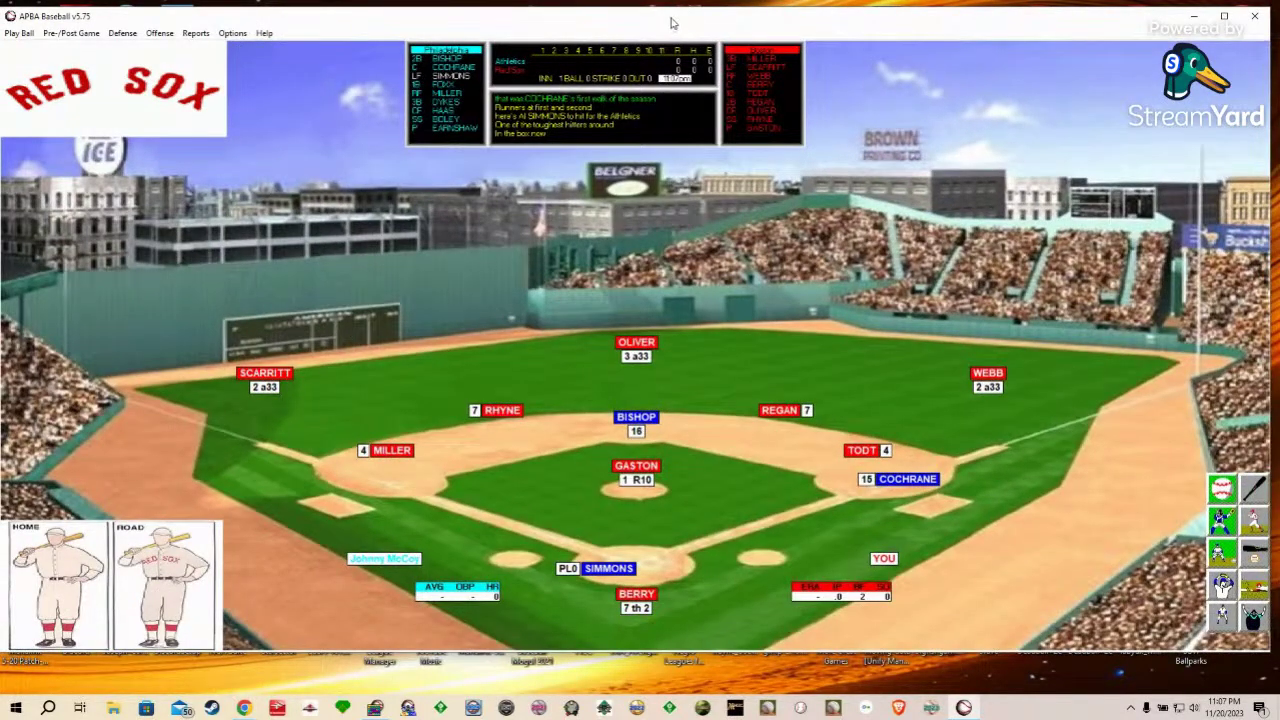
click(232, 33)
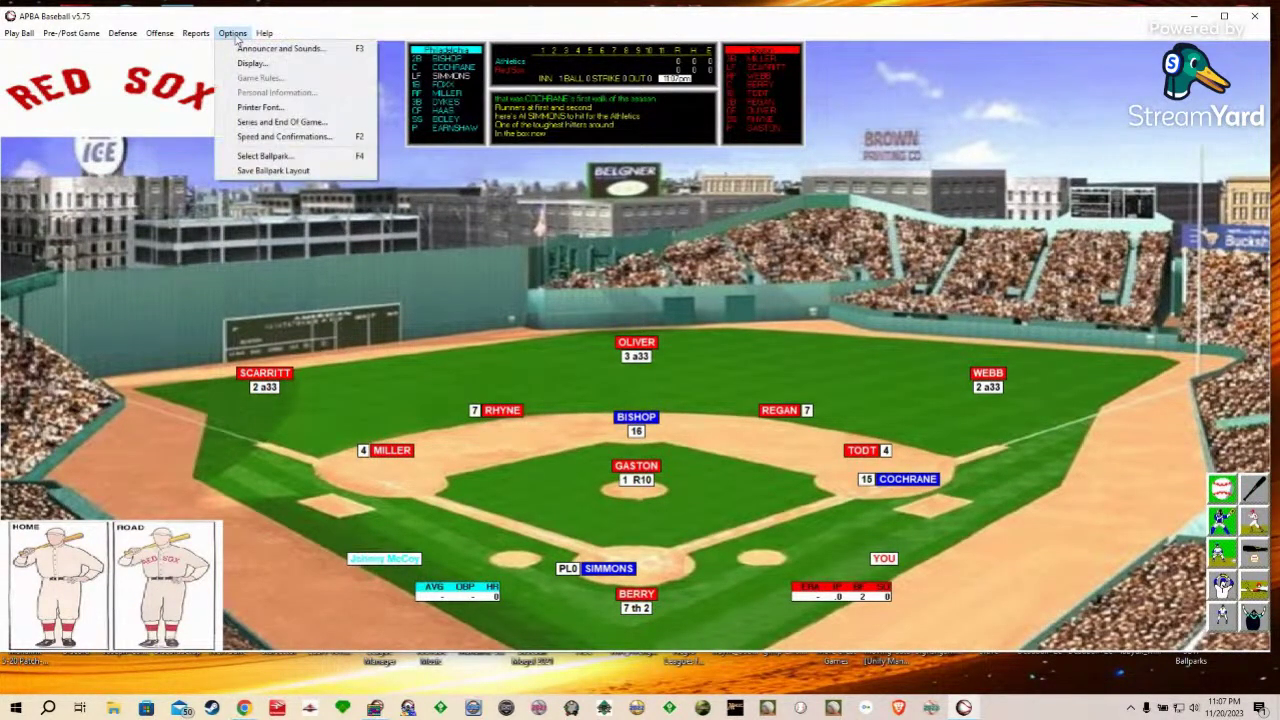
click(255, 48)
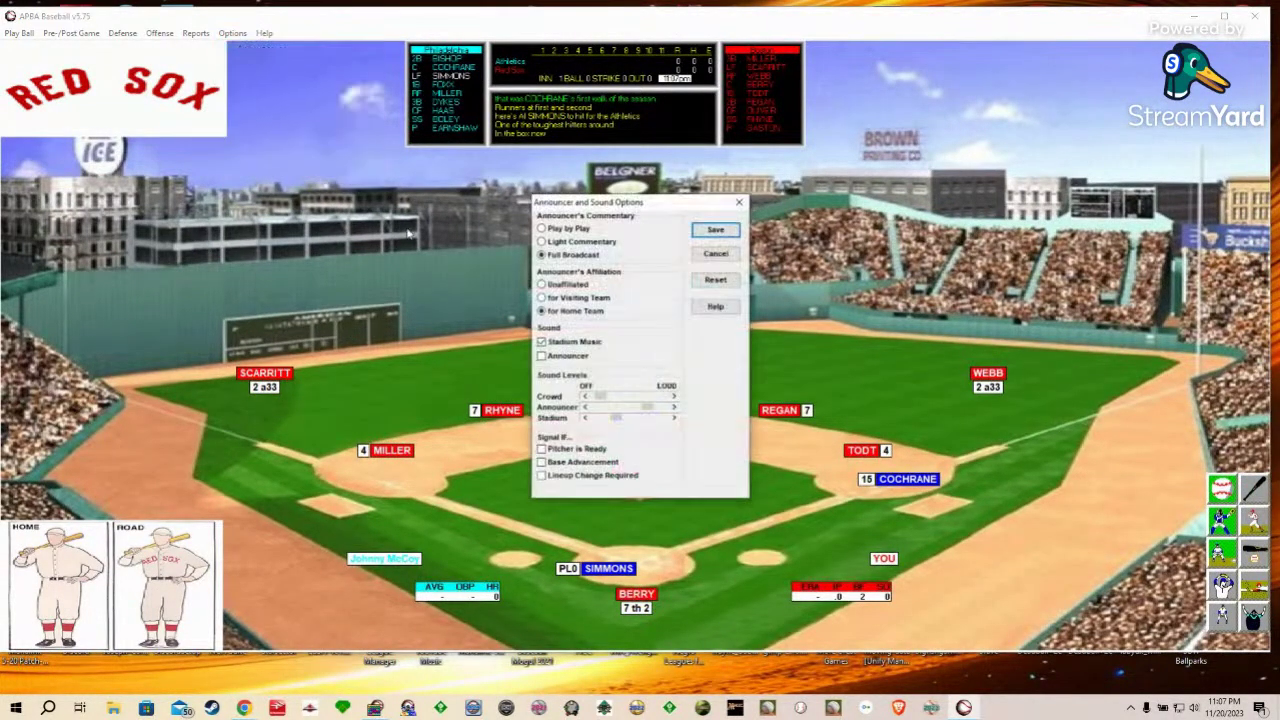
click(541, 342)
click(716, 230)
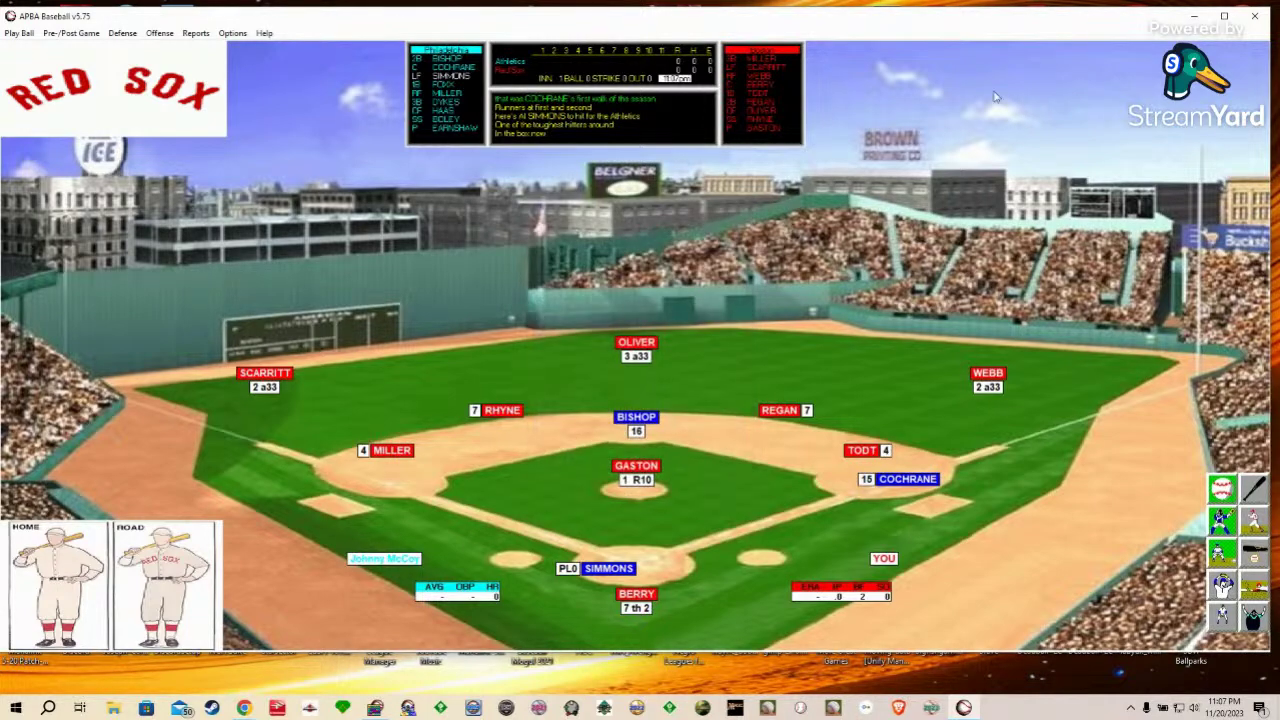
Step: Check the manager mode of the Philadelphia Athletics and leave it unedited
click(1193, 16)
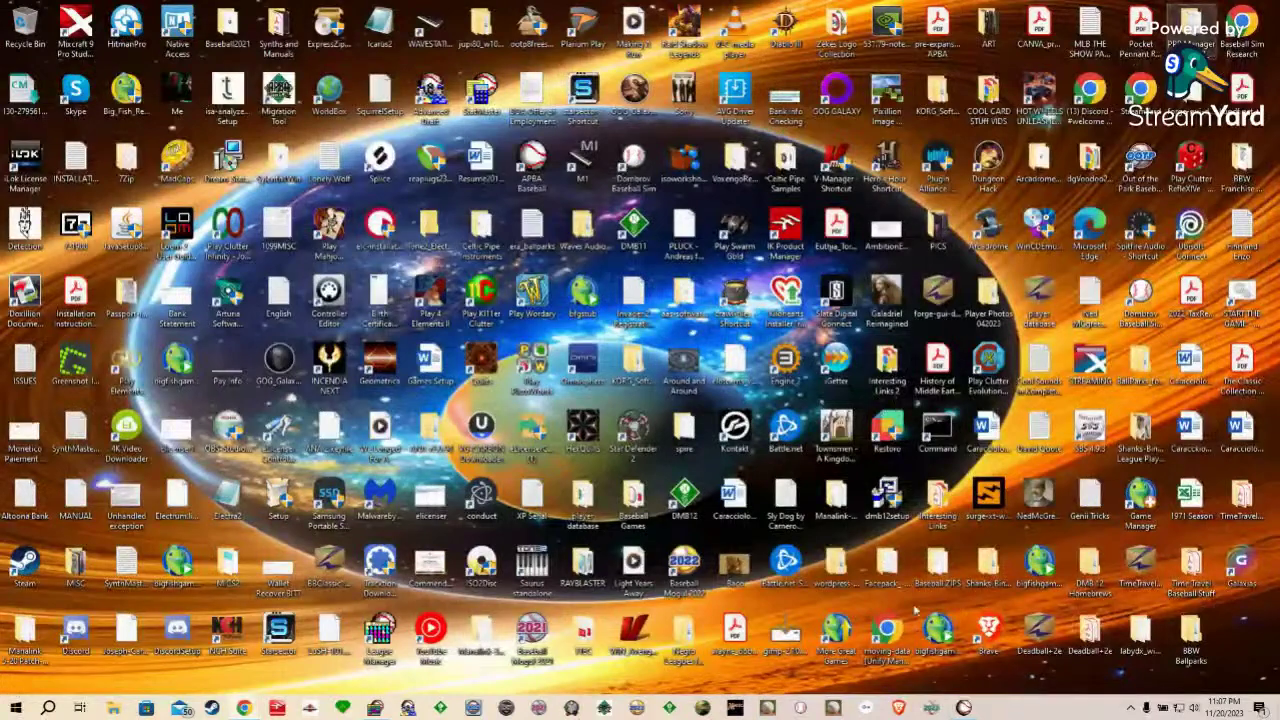
click(963, 708)
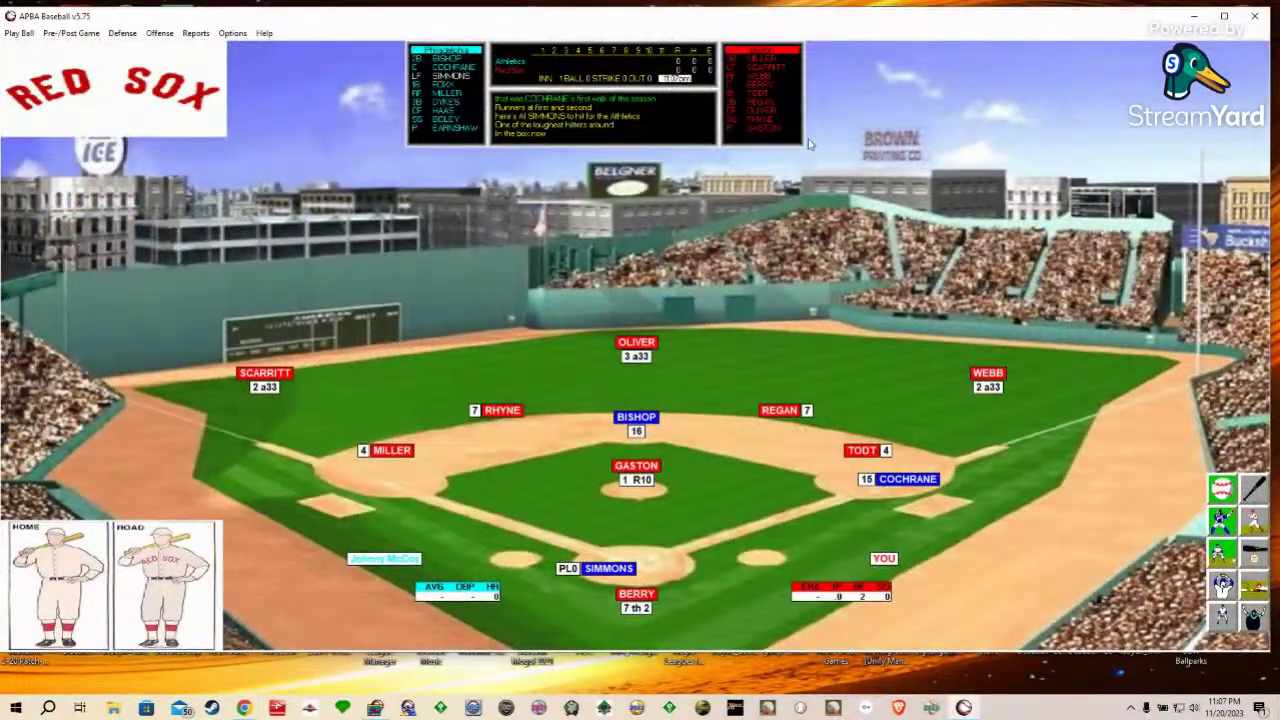
click(230, 33)
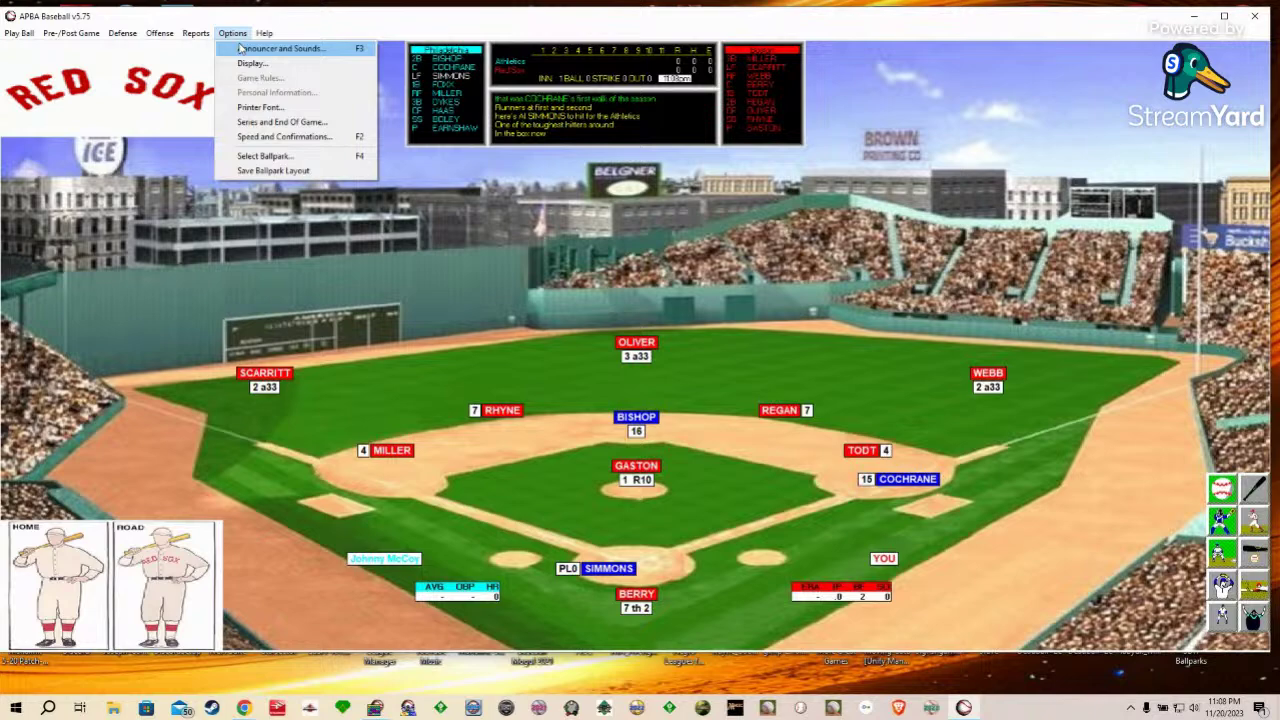
mouse_move(160, 38)
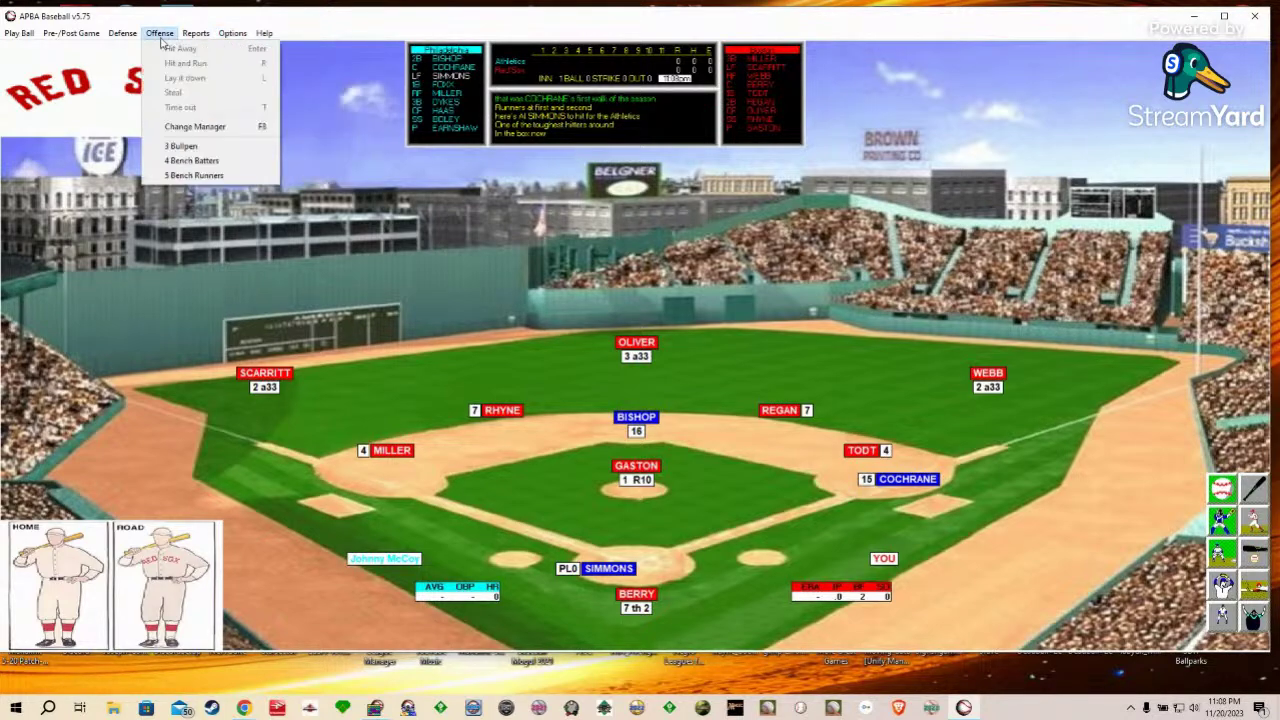
click(195, 126)
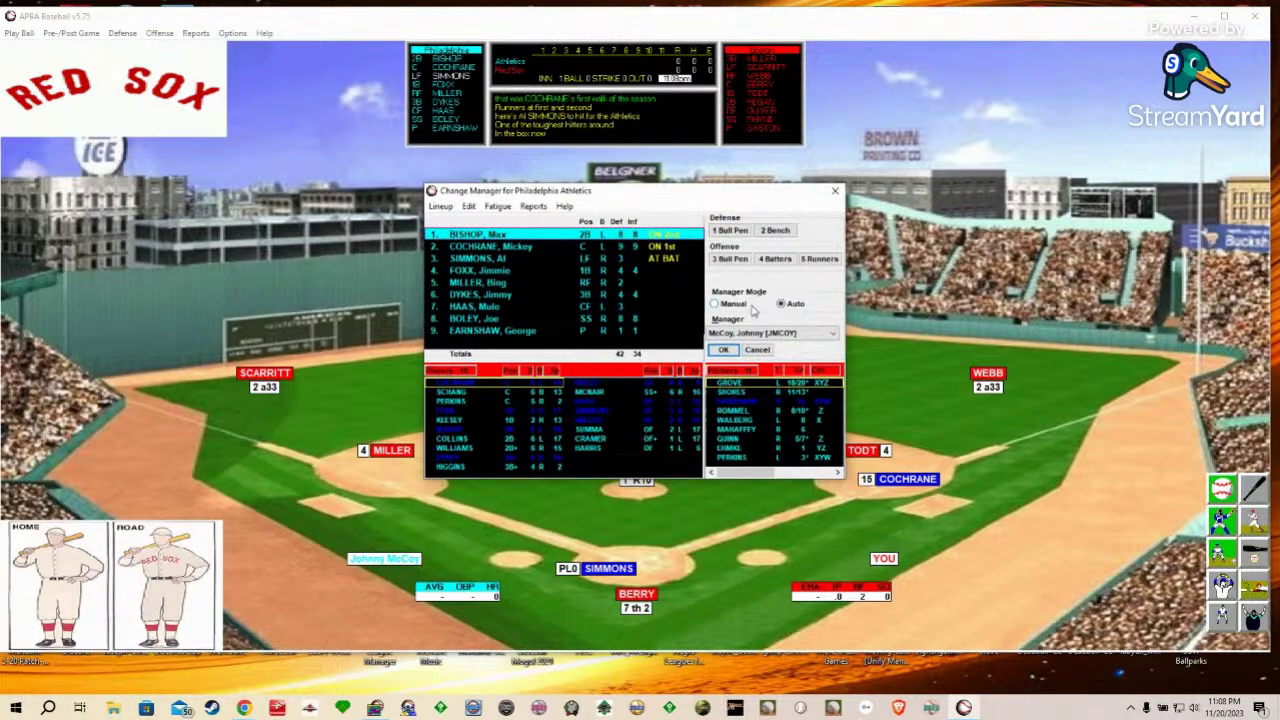
click(837, 192)
Step: Set the Boston Red Sox manager mode to Auto so the computer plays out the game
click(158, 36)
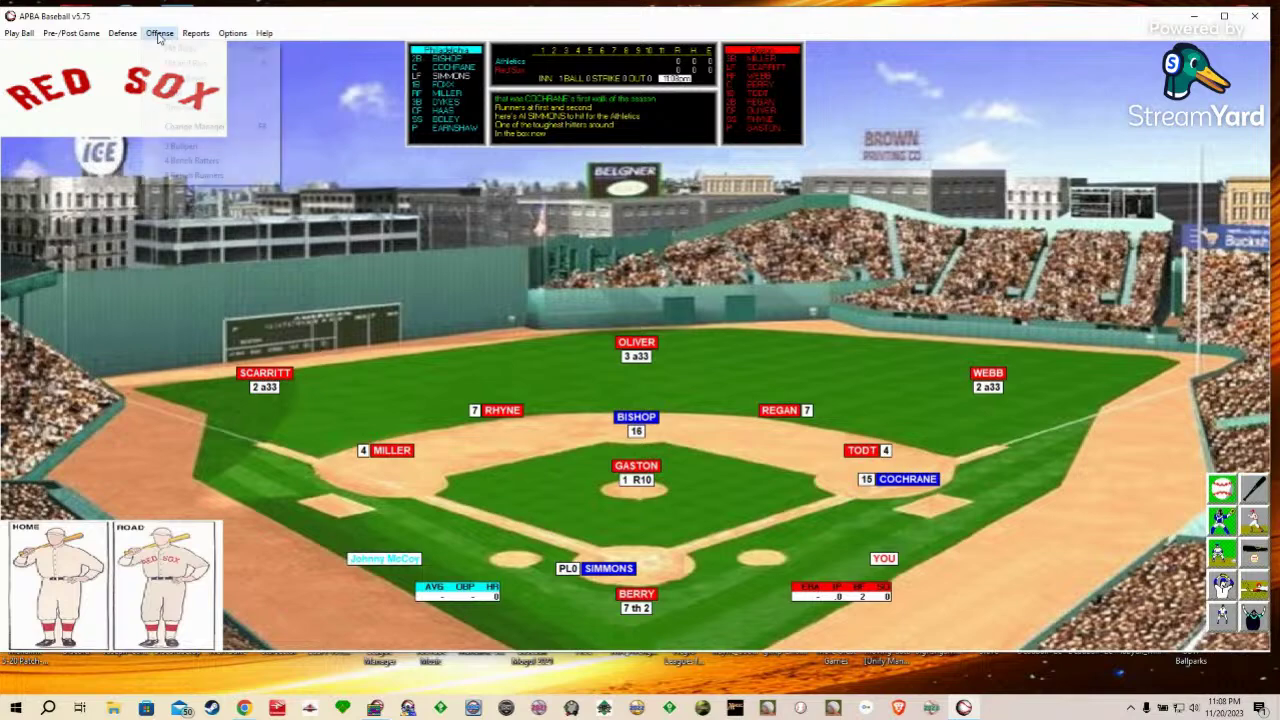
mouse_move(122, 34)
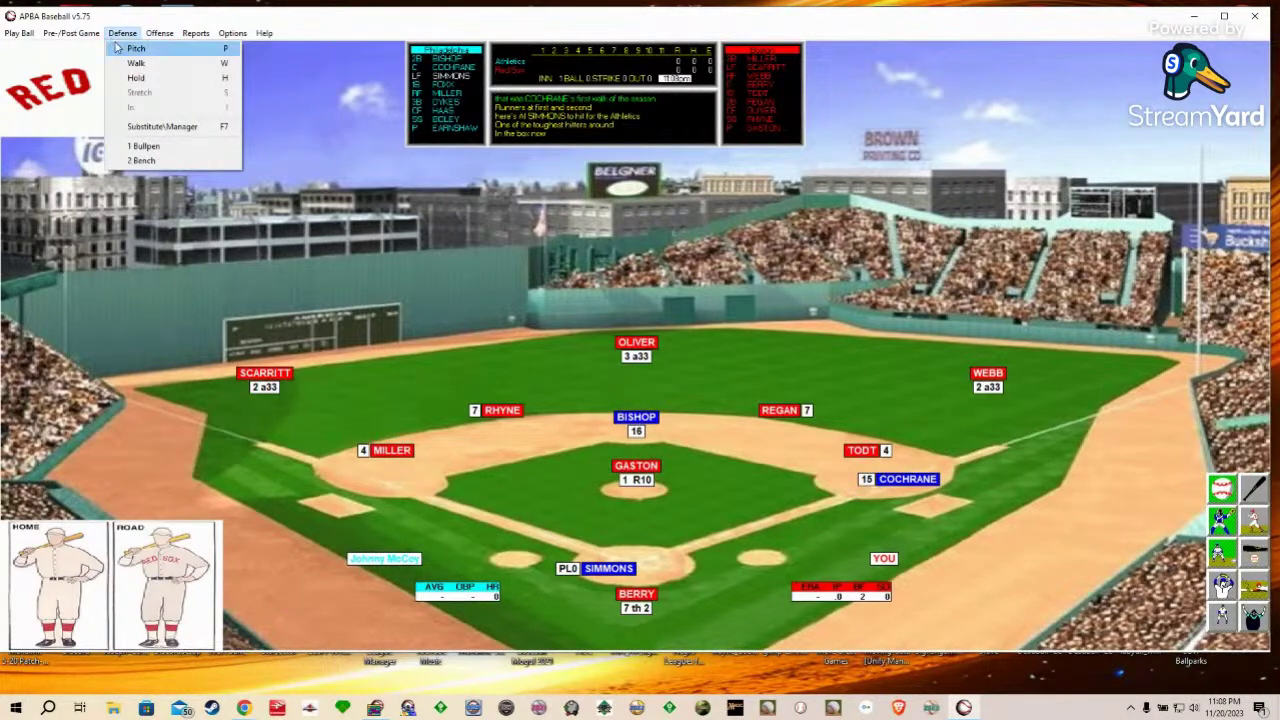
click(147, 128)
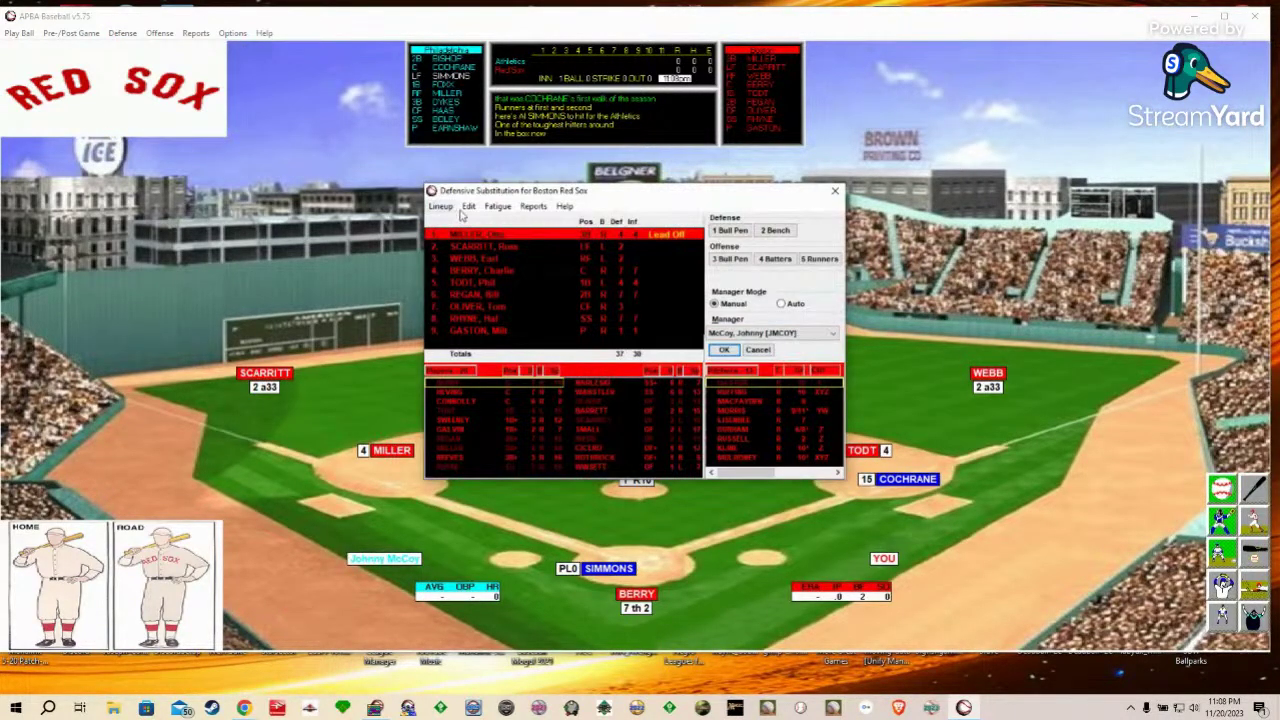
click(781, 304)
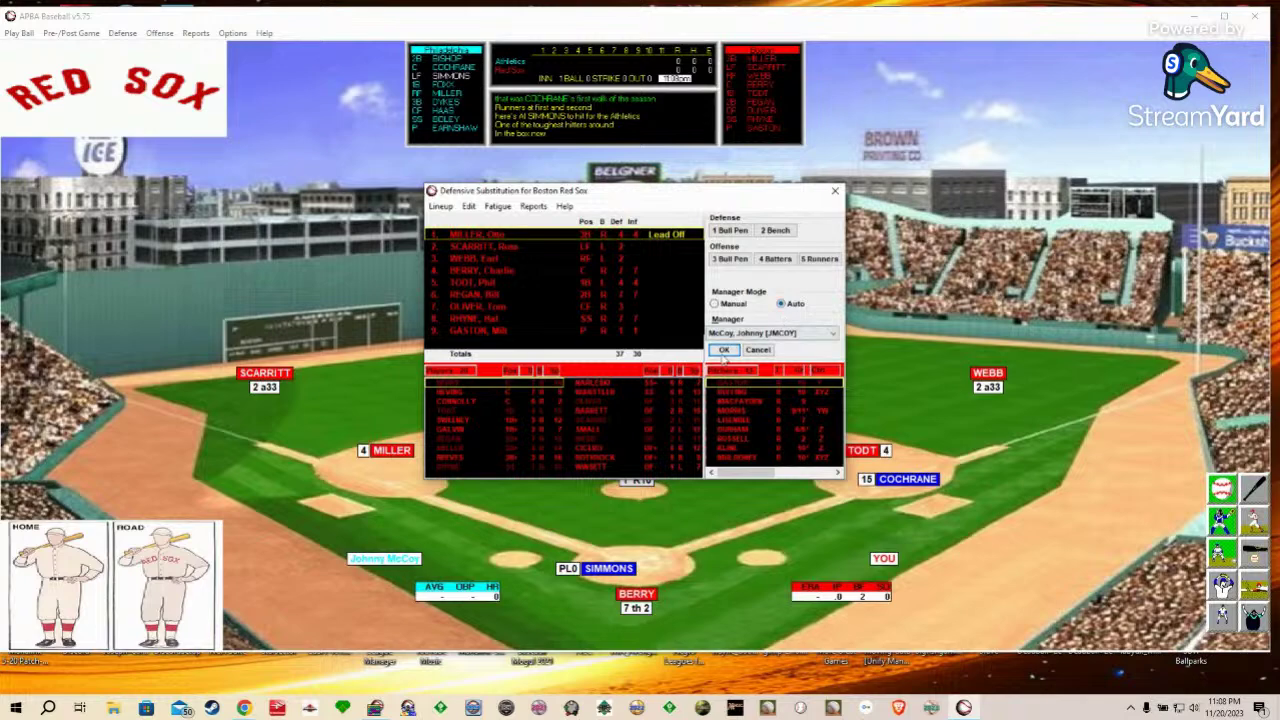
click(724, 349)
click(1193, 17)
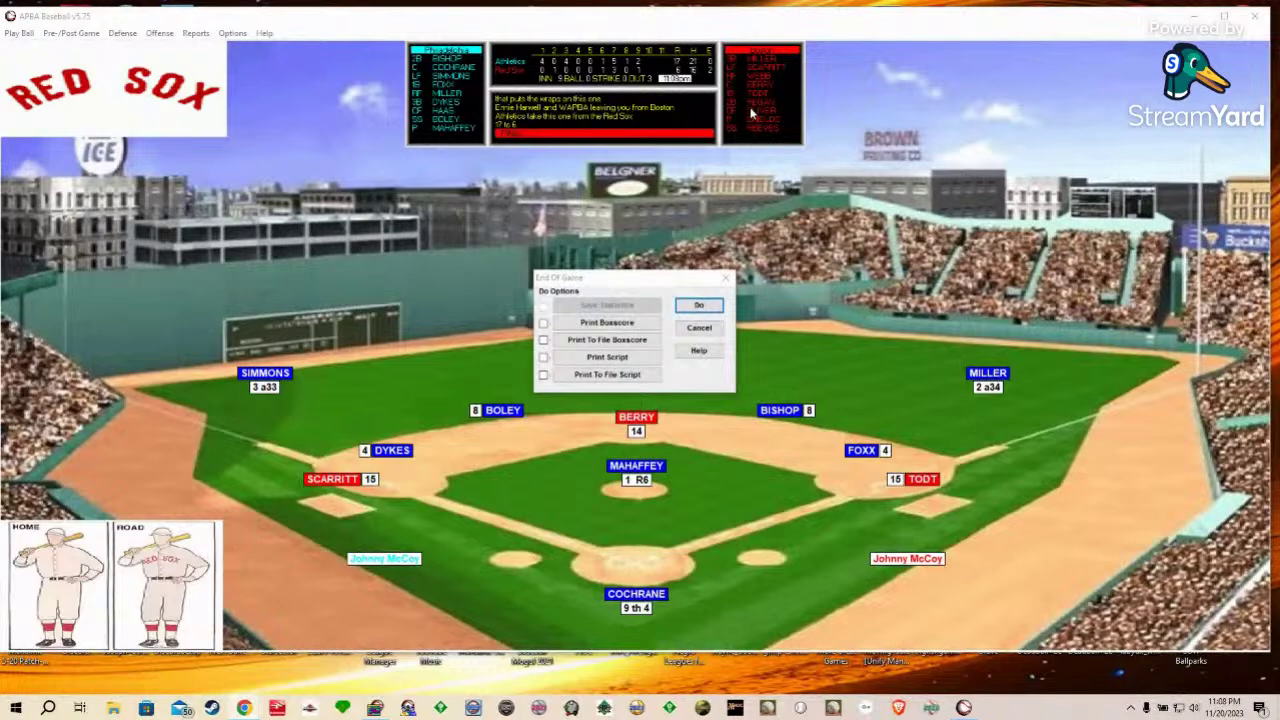
Step: Complete the end-of-game options with no printing selected and close APBA Baseball
click(699, 305)
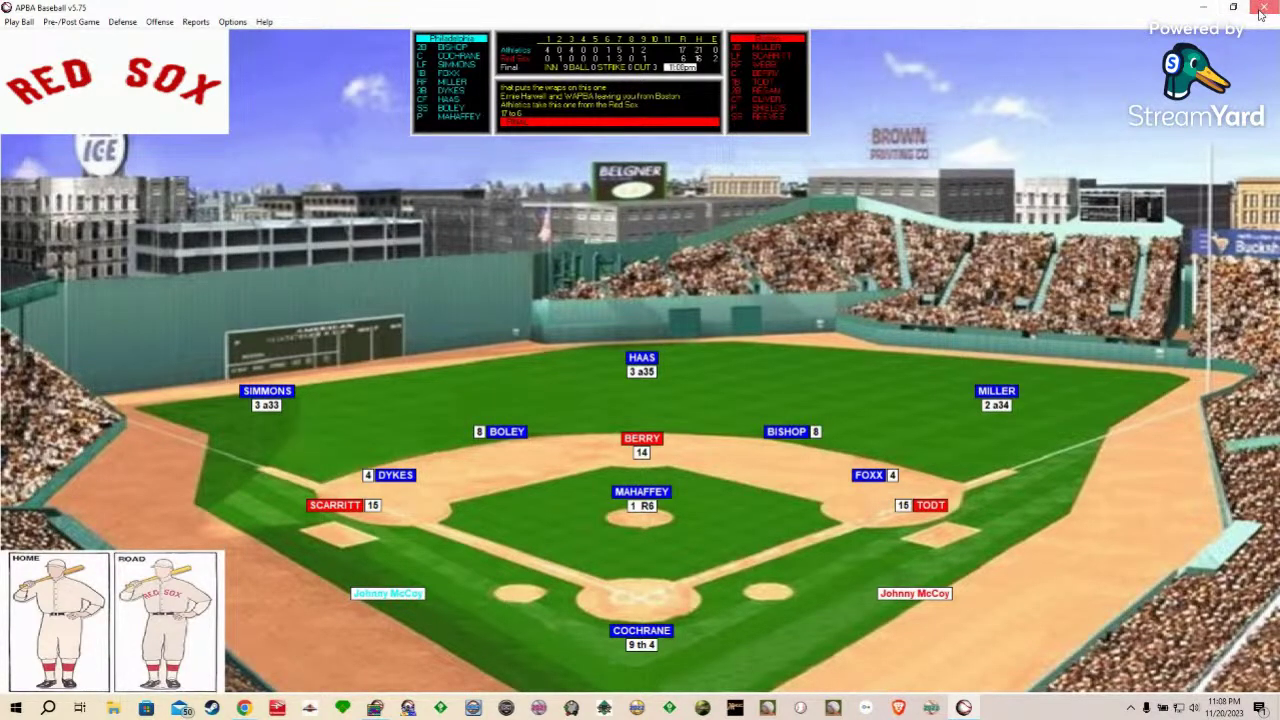
click(1203, 7)
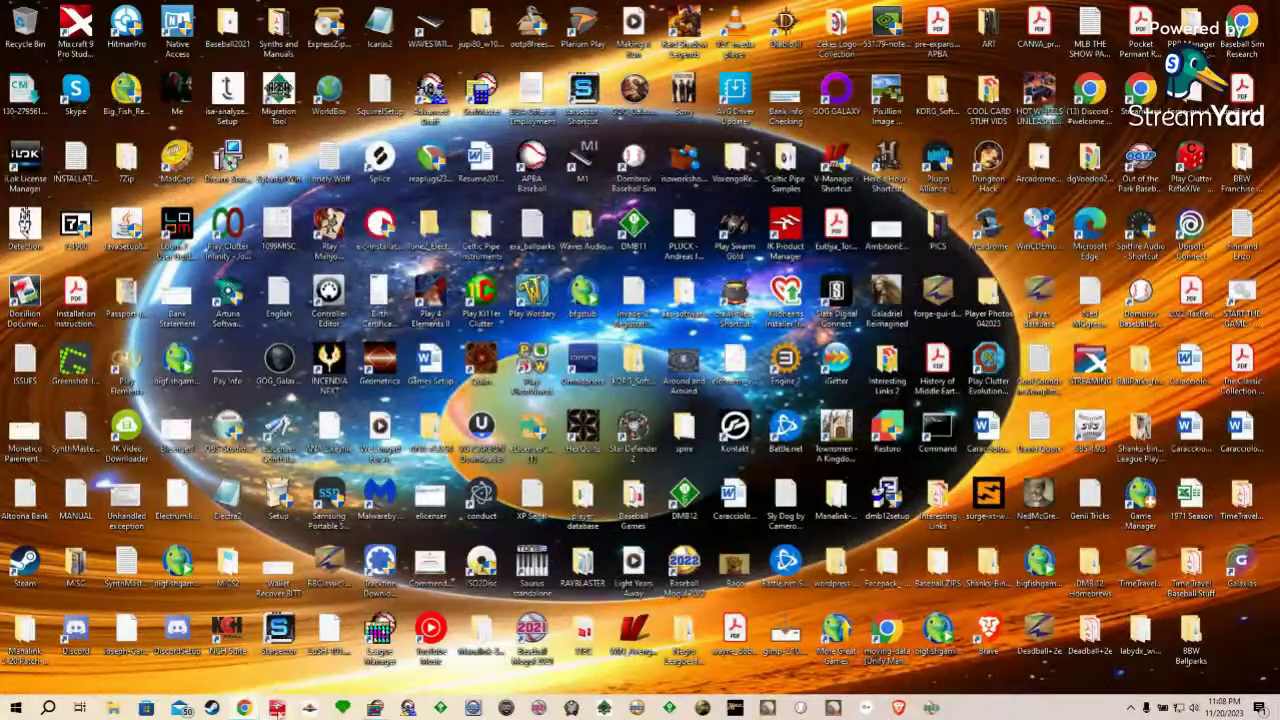
Step: Switch to League Manager Power Tool and review the box score of Monday's Philadelphia Athletics at Boston Red Sox game
click(374, 708)
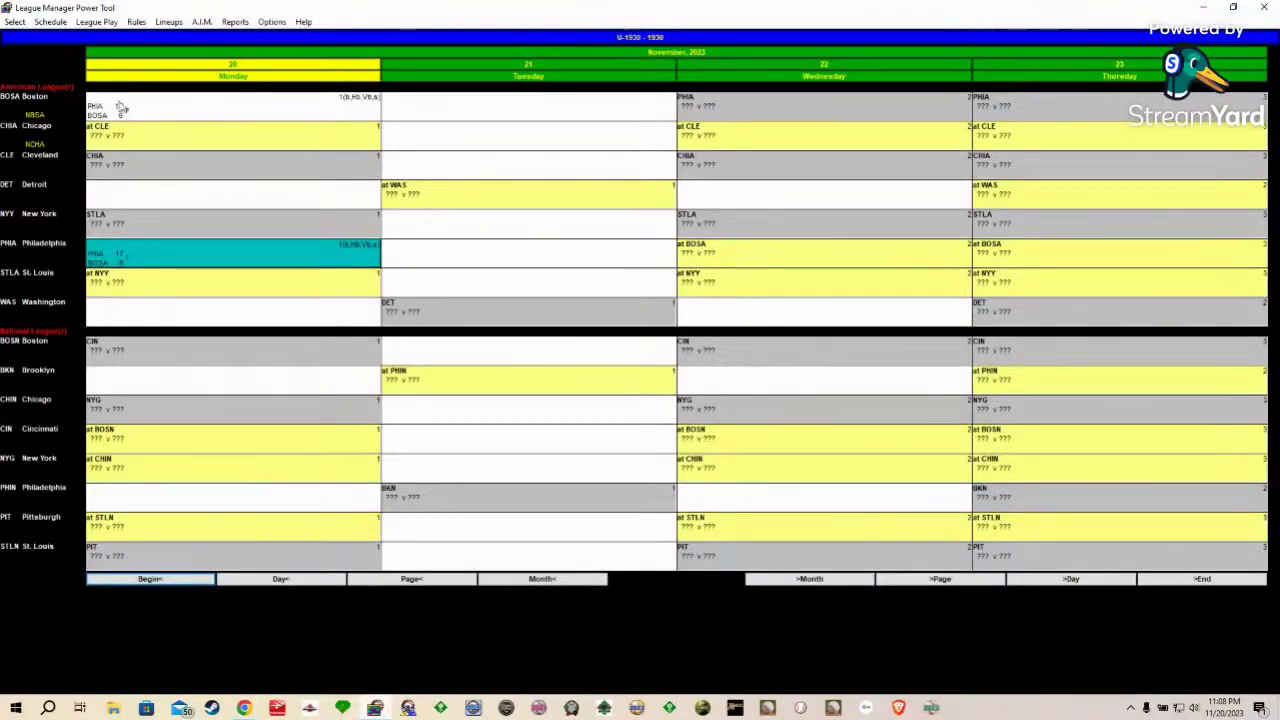
double_click(120, 110)
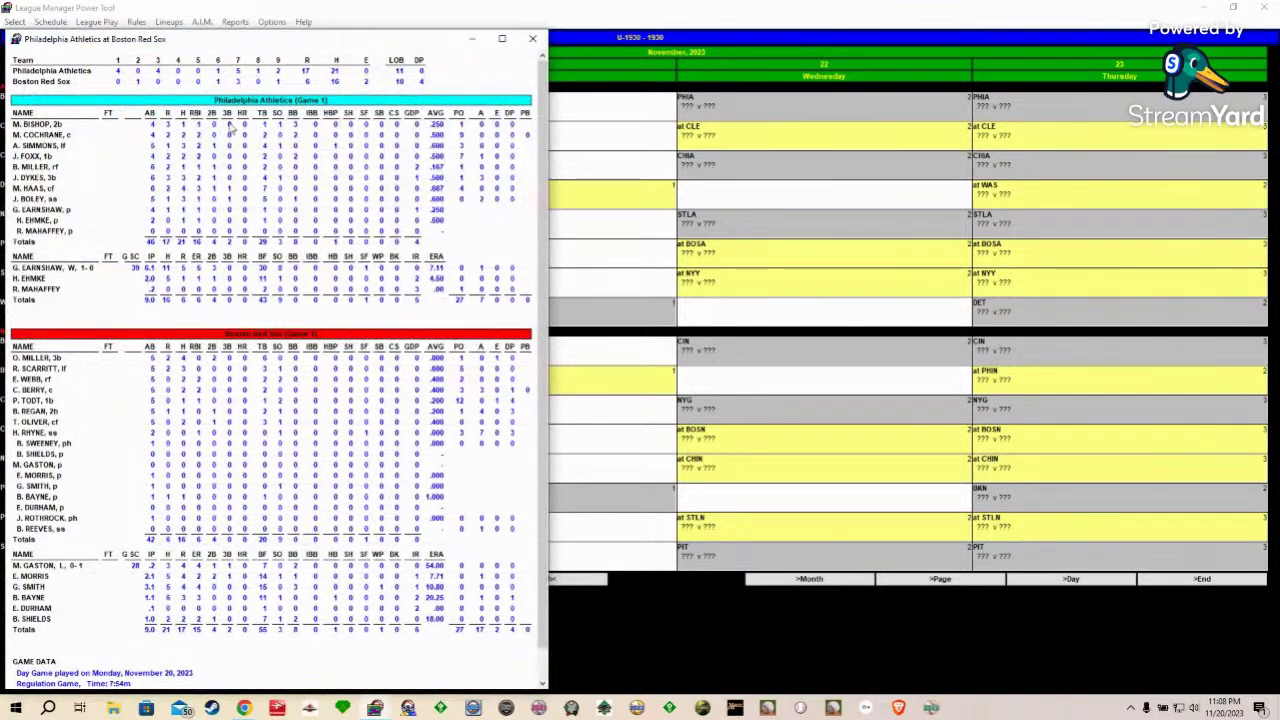
scroll(236, 130, down, 1)
scroll(236, 133, up, 1)
scroll(203, 120, down, 1)
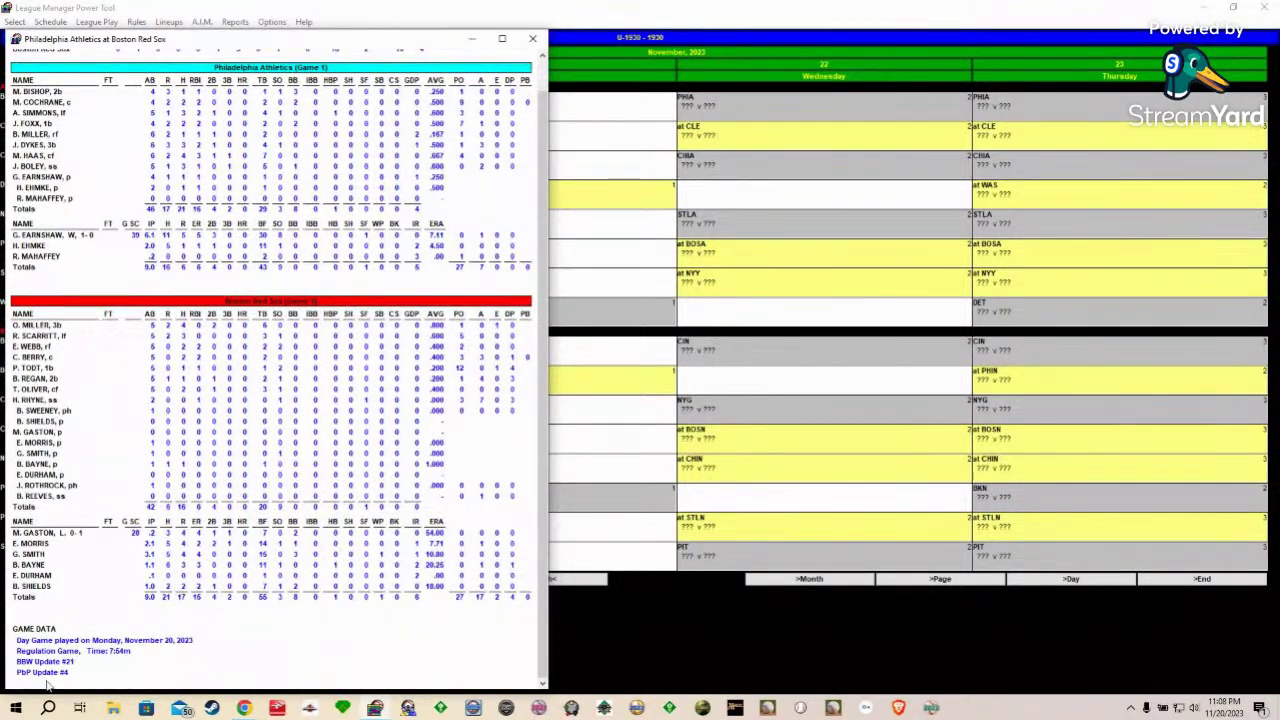
scroll(238, 228, up, 1)
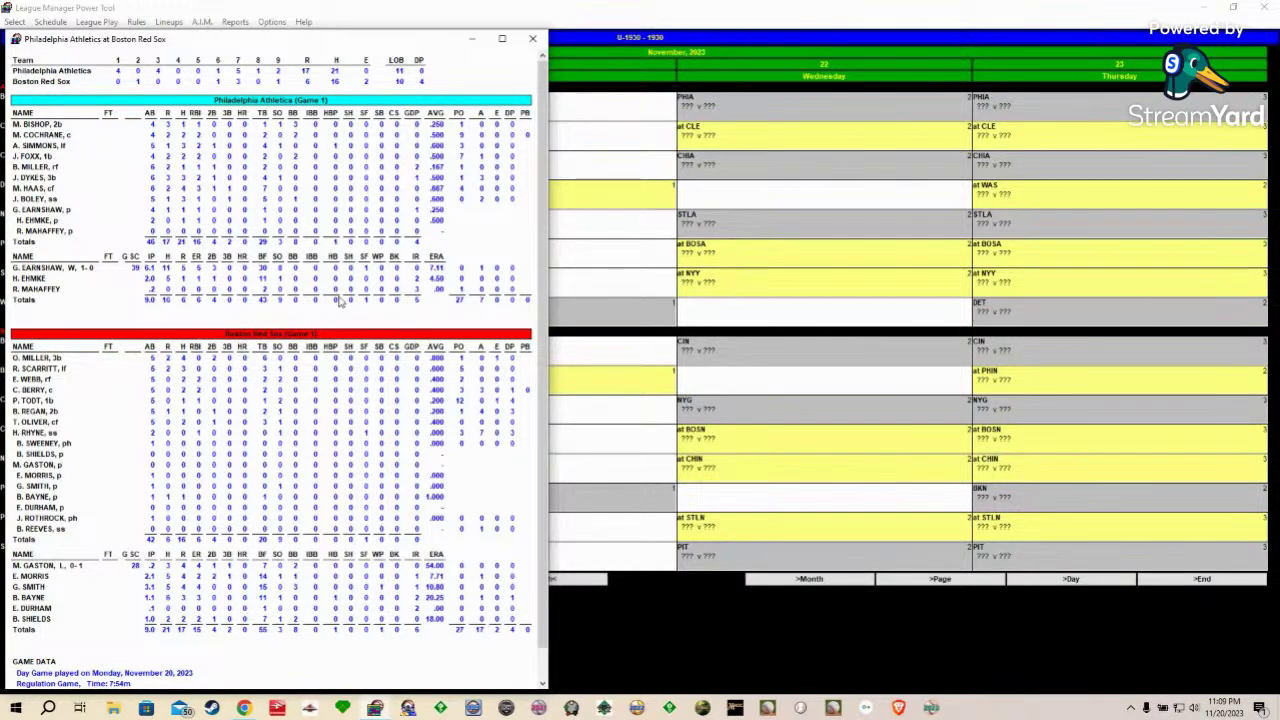
scroll(413, 342, down, 1)
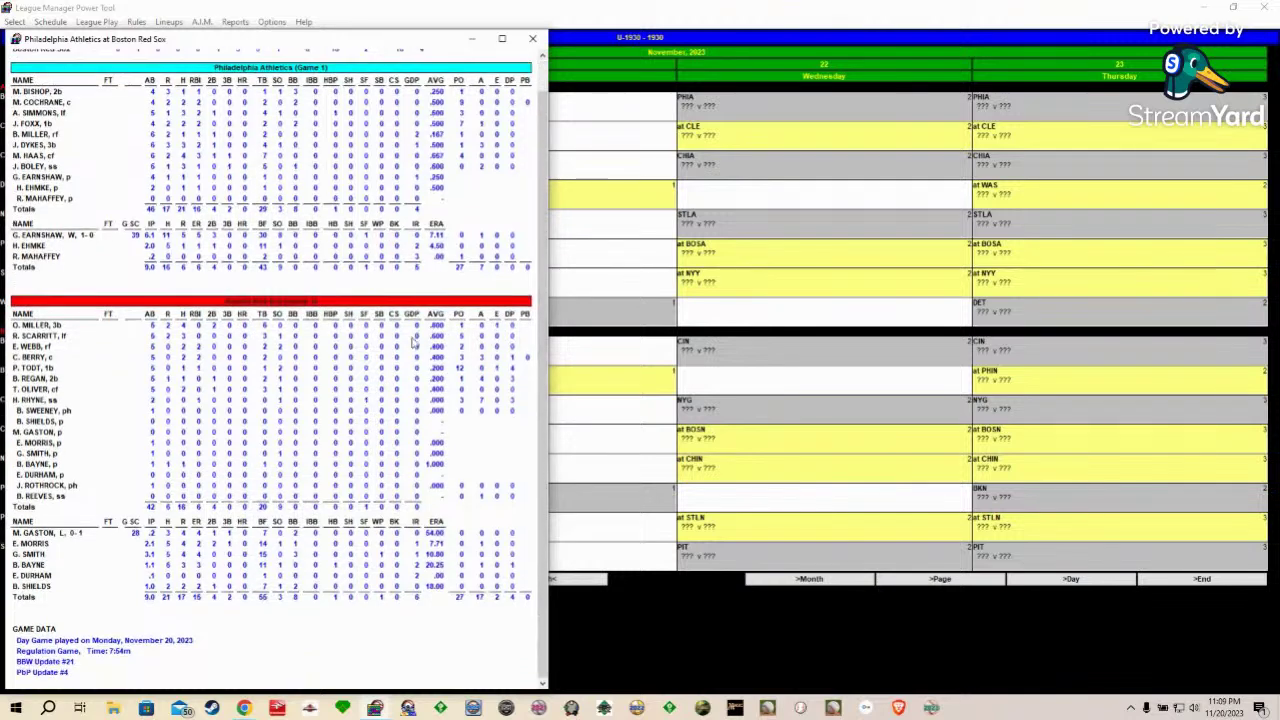
scroll(413, 342, up, 1)
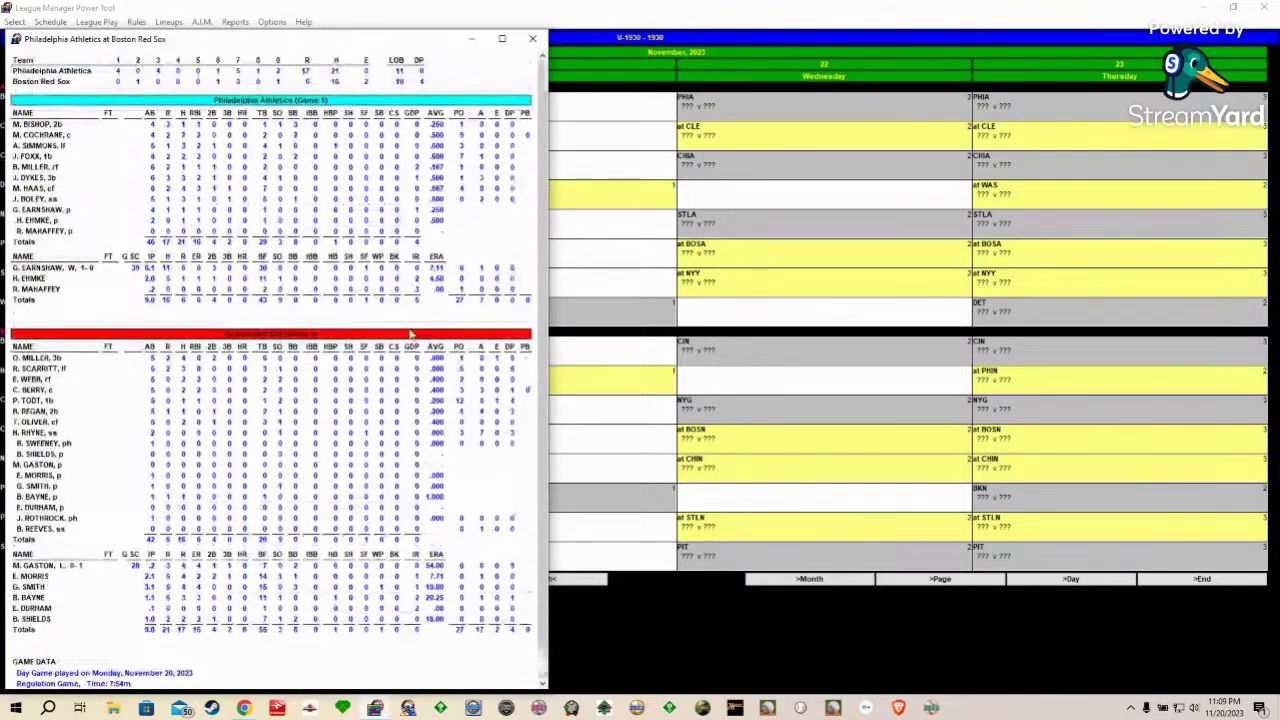
right_click(36, 189)
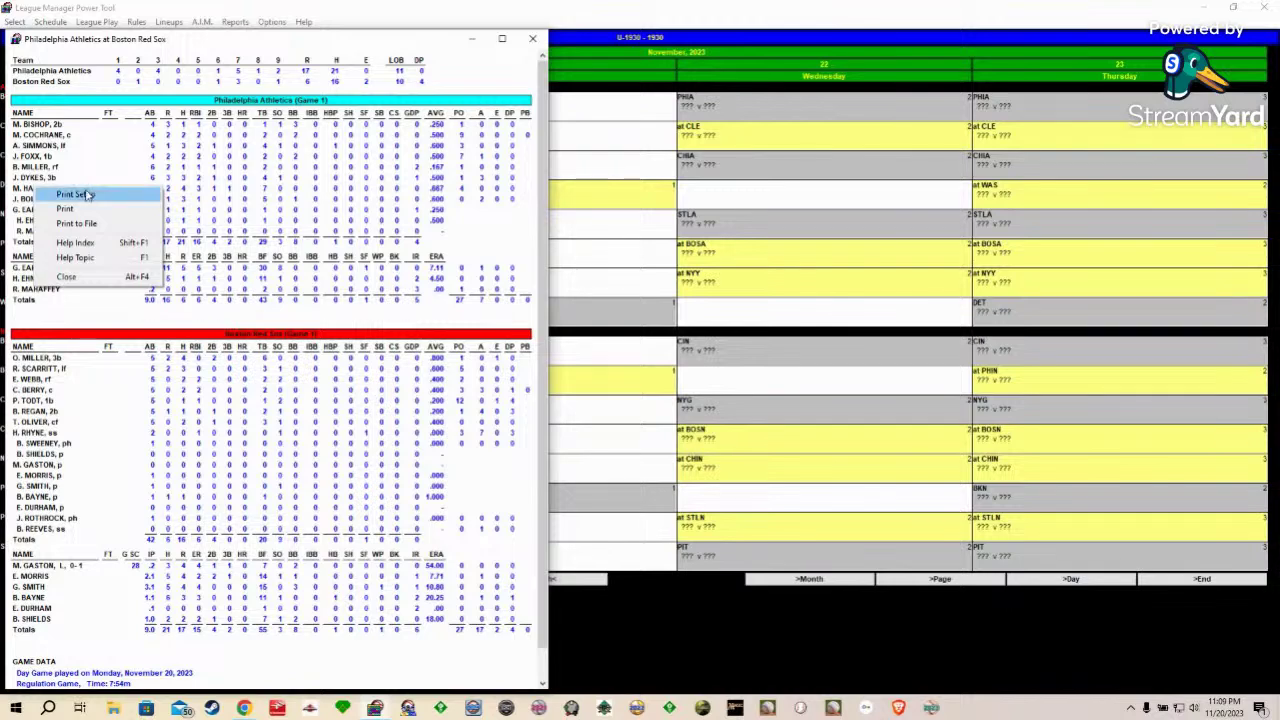
click(420, 47)
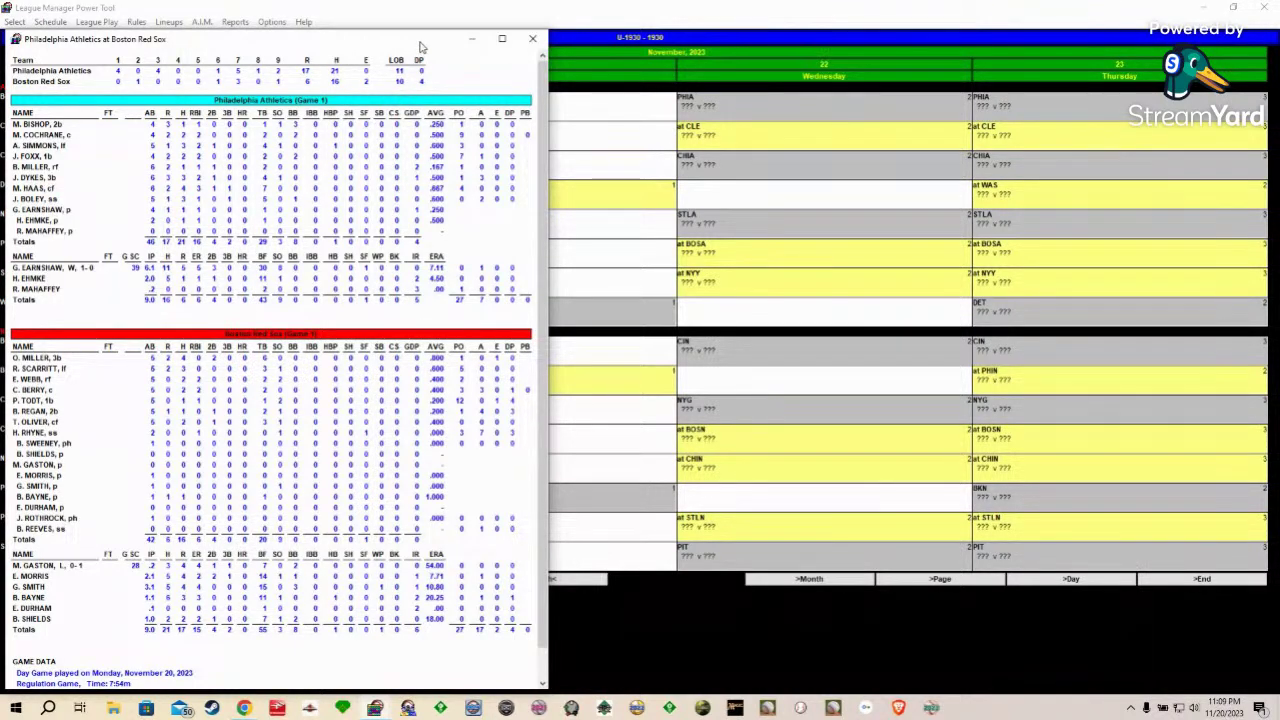
Step: Close the box score of the Philadelphia Athletics at Boston Red Sox game
click(536, 39)
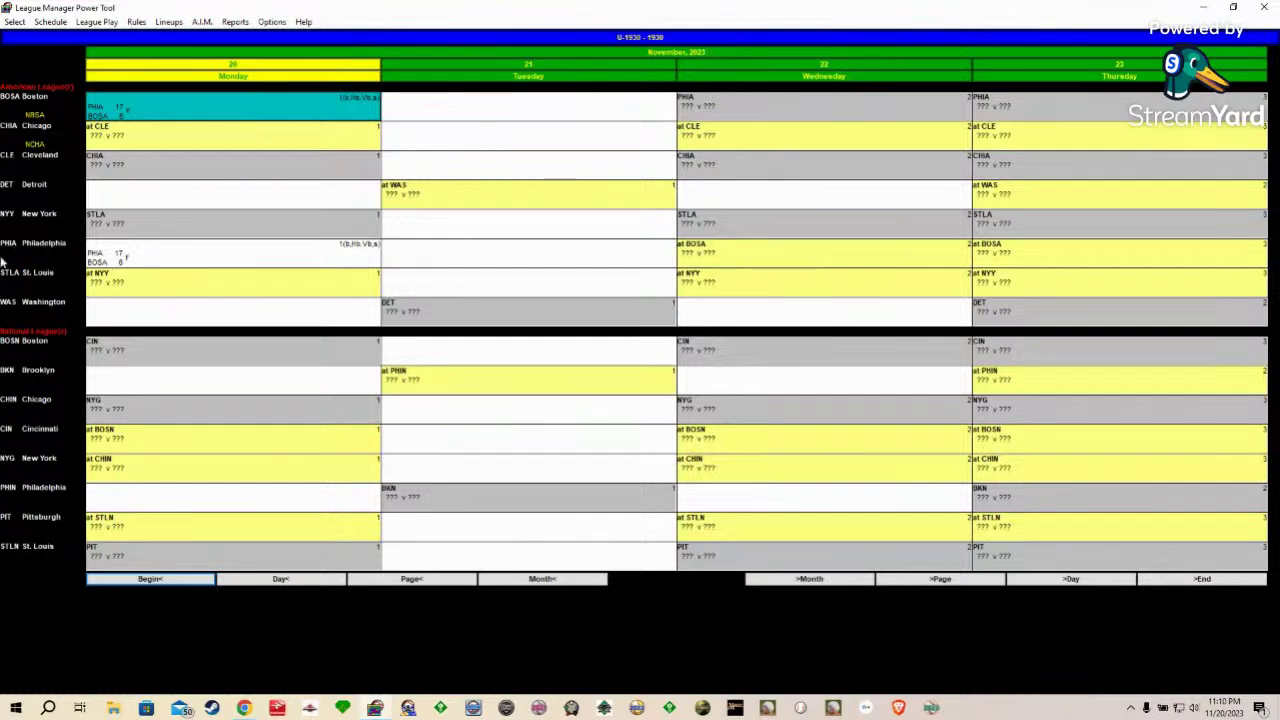
click(13, 22)
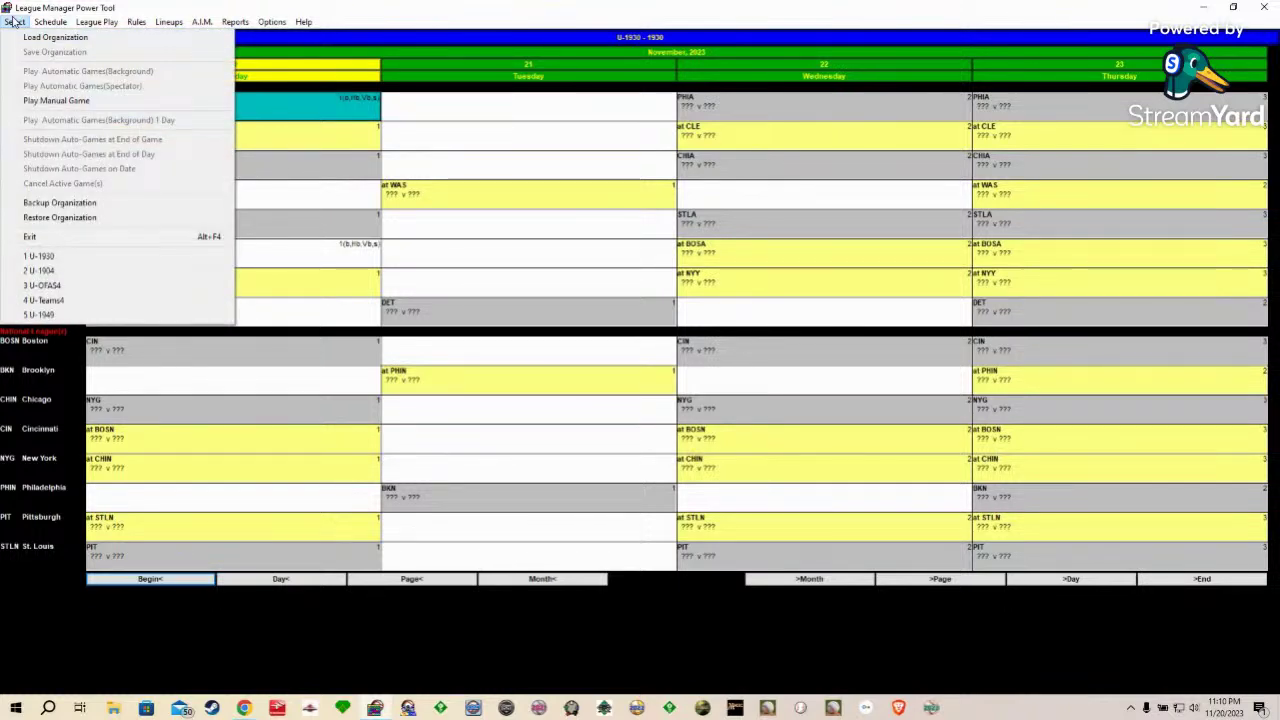
click(44, 662)
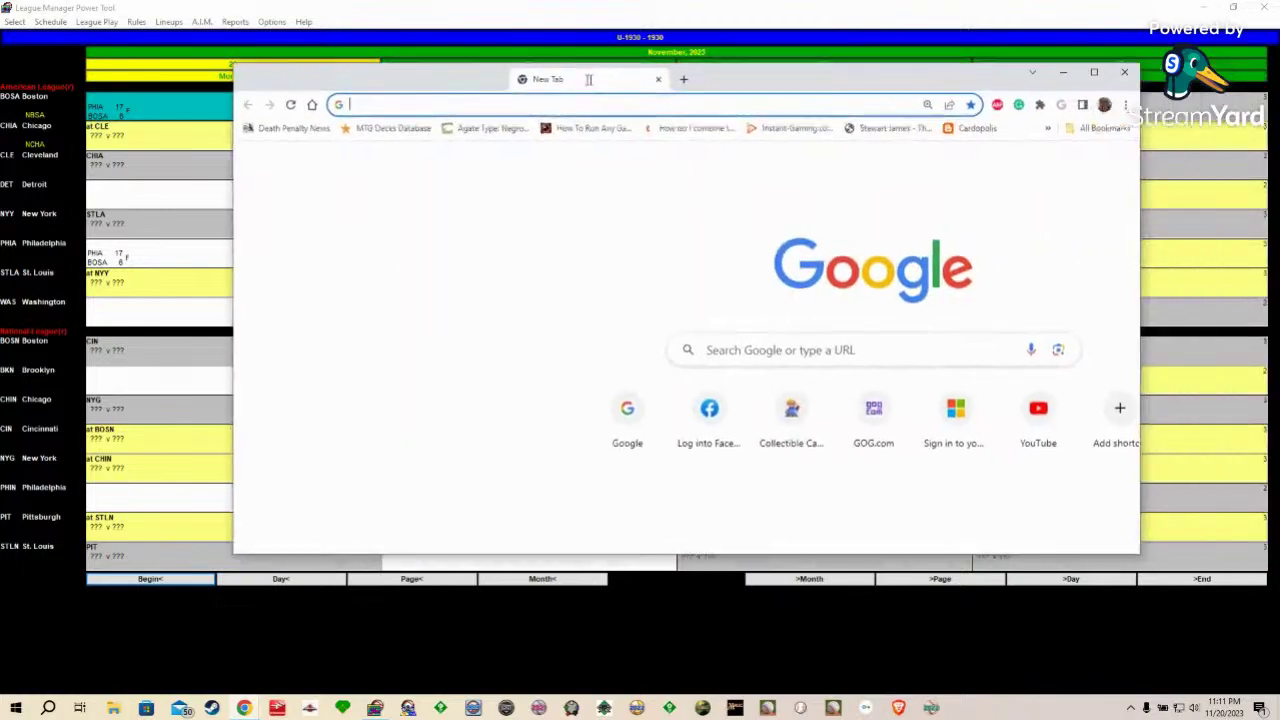
Step: Switch to Chrome, search Google for "digital skybox" and open The Digital Skybox website
double_click(677, 89)
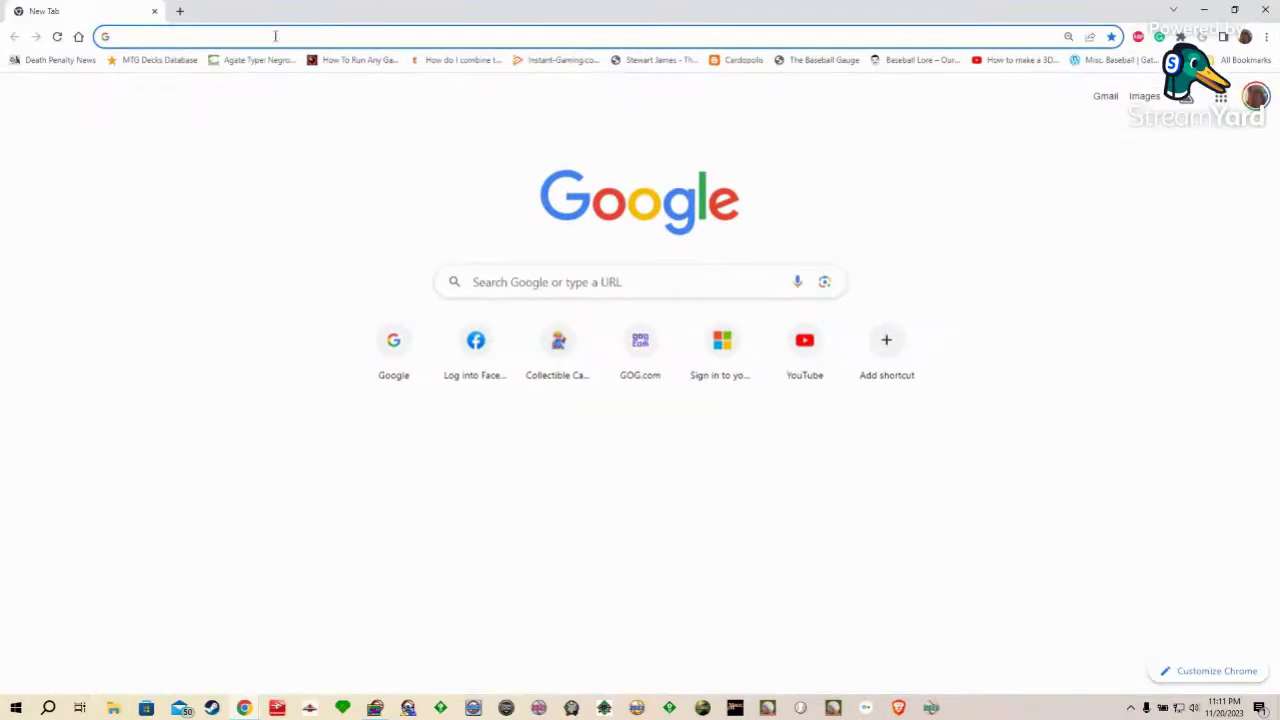
text(digital)
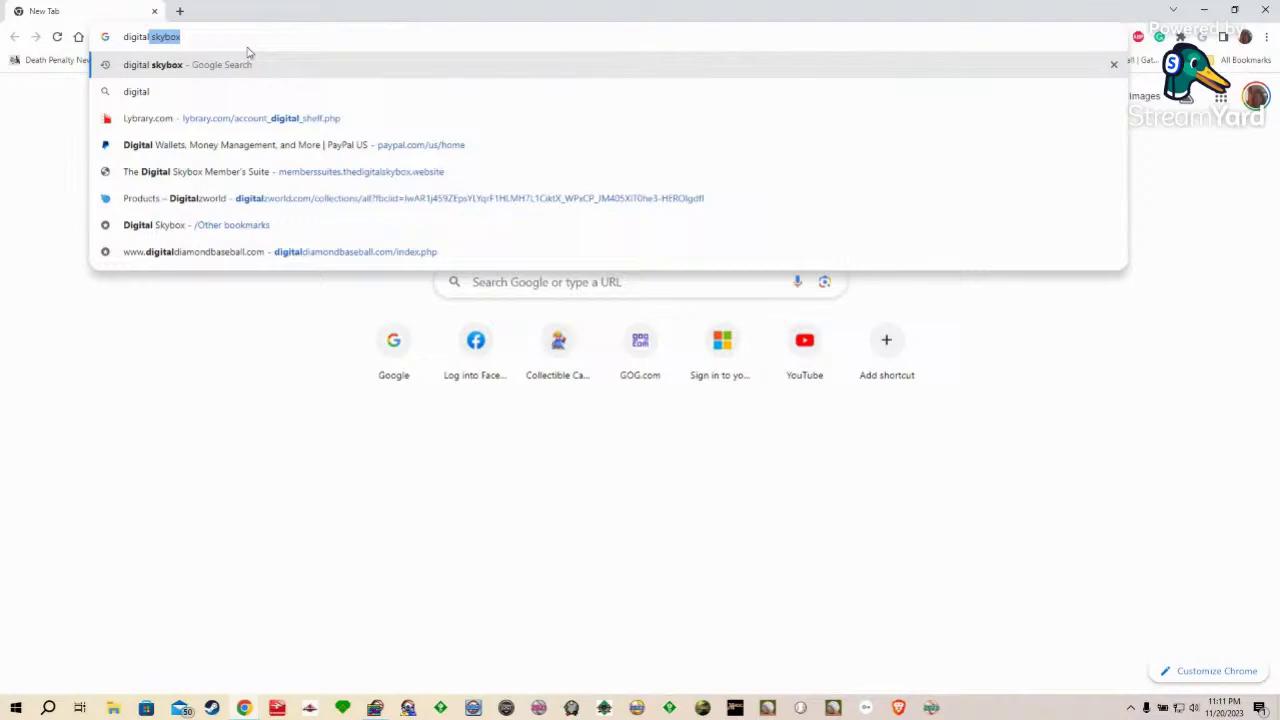
key(Return)
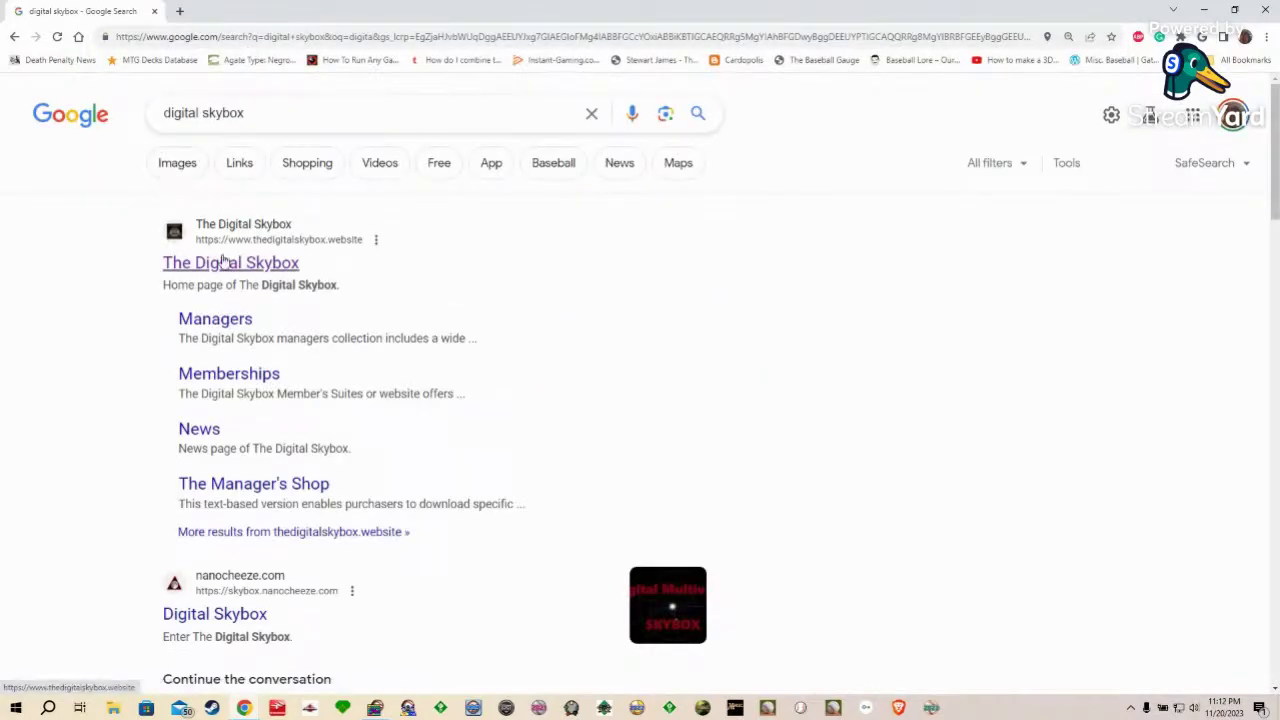
click(224, 264)
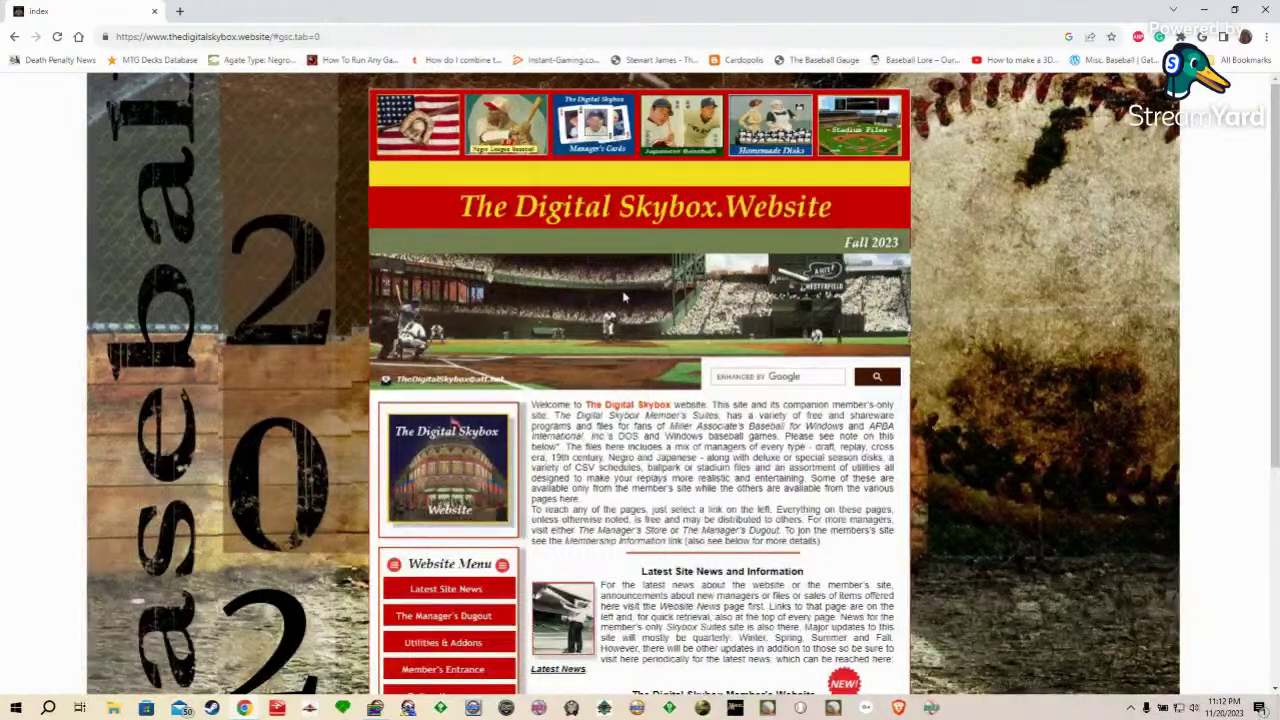
Step: Open the Managers' List from the home page and examine its draft league and replay managers
scroll(622, 296, down, 3)
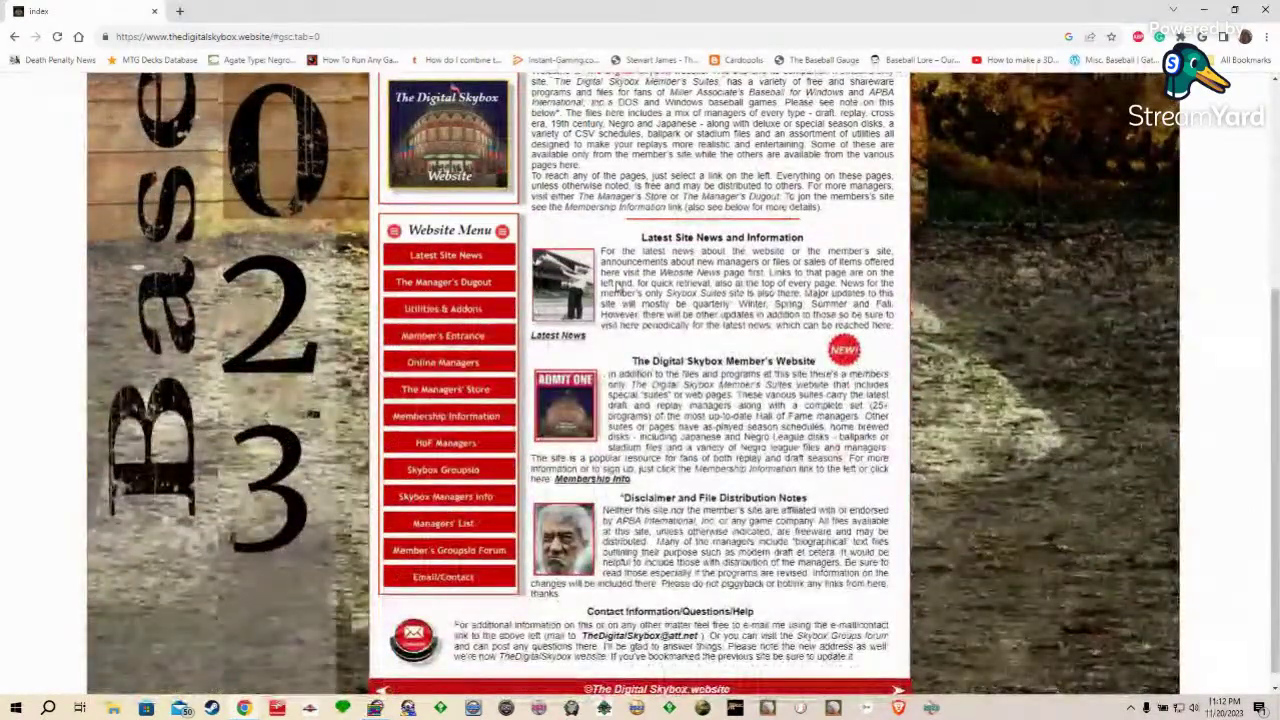
scroll(618, 288, up, 3)
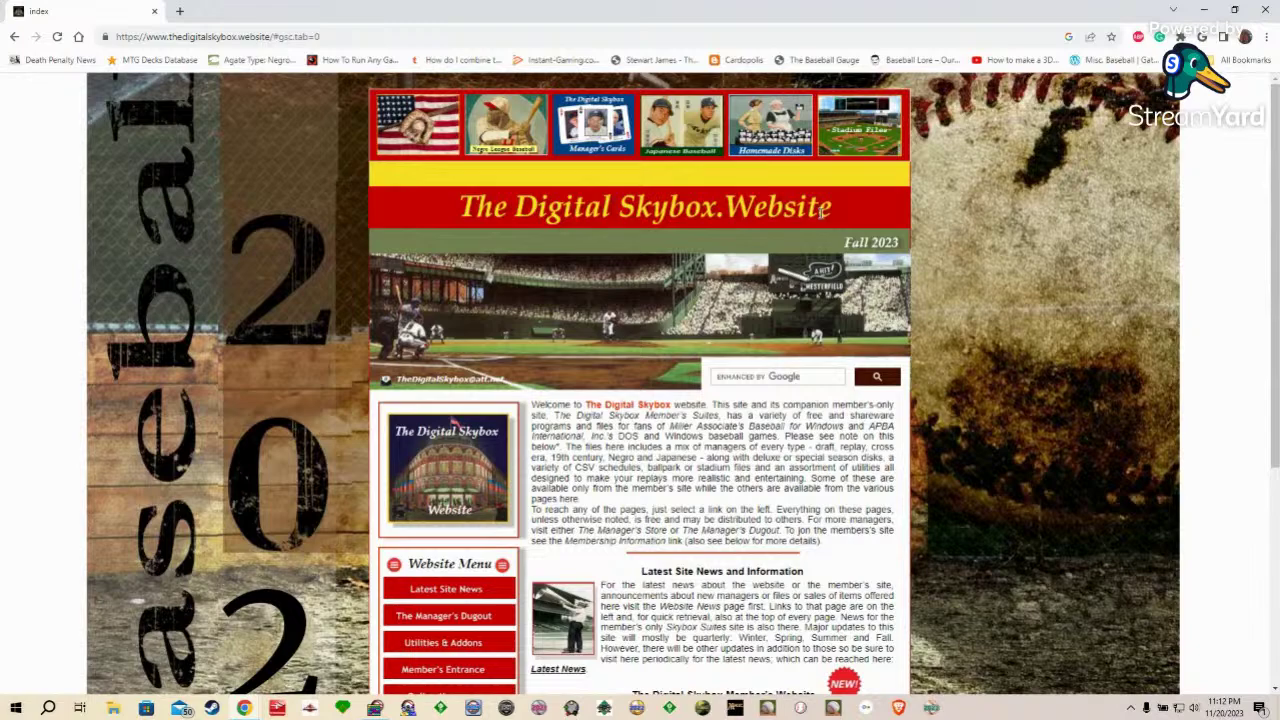
scroll(820, 212, down, 3)
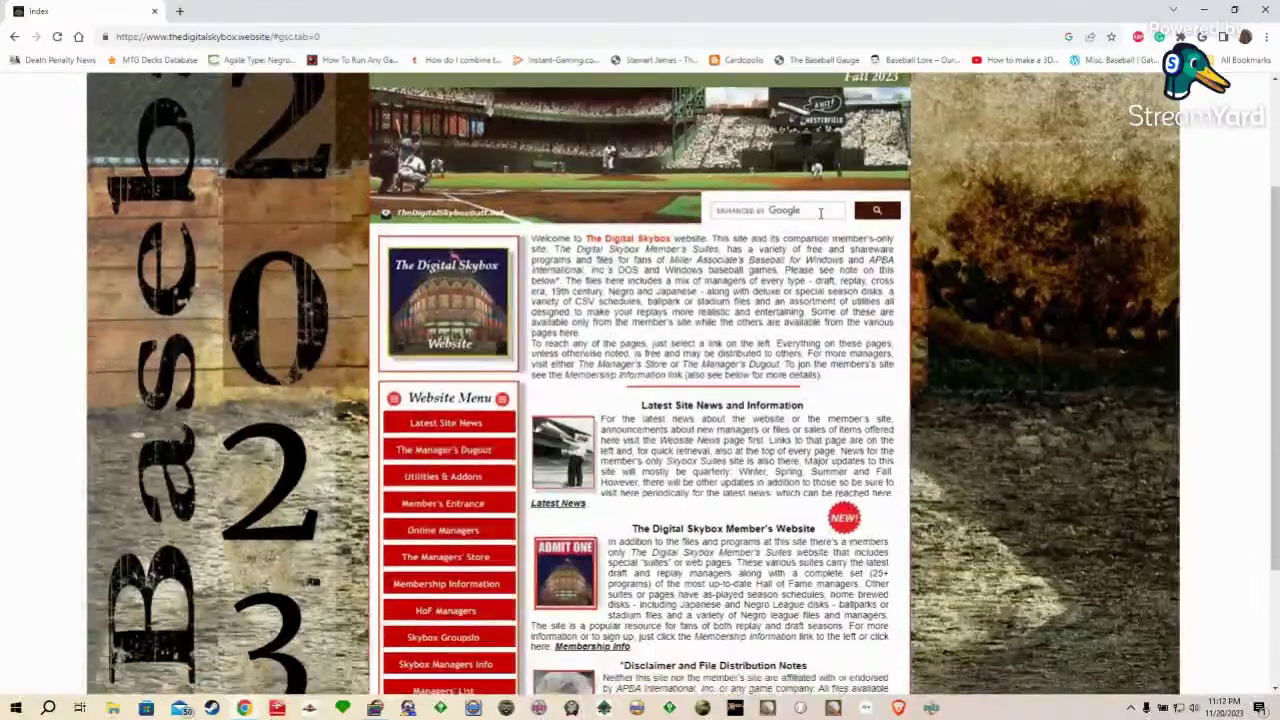
scroll(820, 212, down, 3)
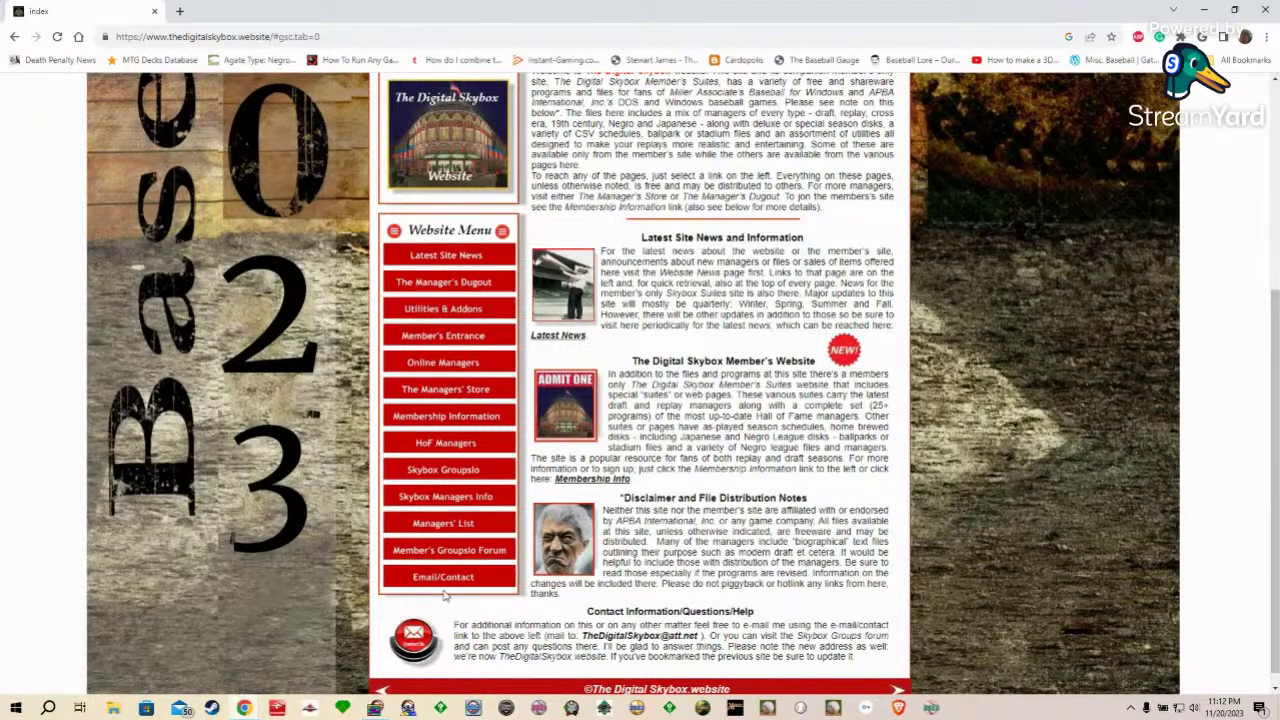
click(449, 523)
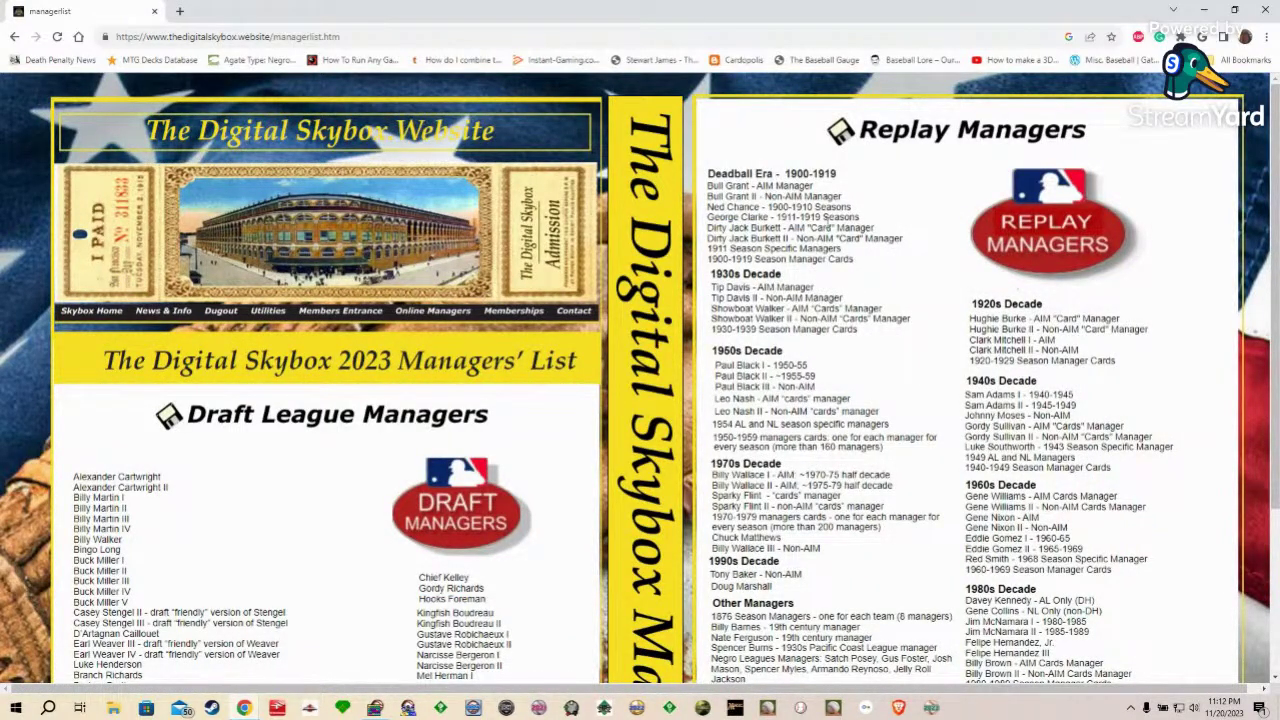
scroll(812, 285, down, 2)
scroll(811, 338, up, 2)
scroll(895, 293, down, 1)
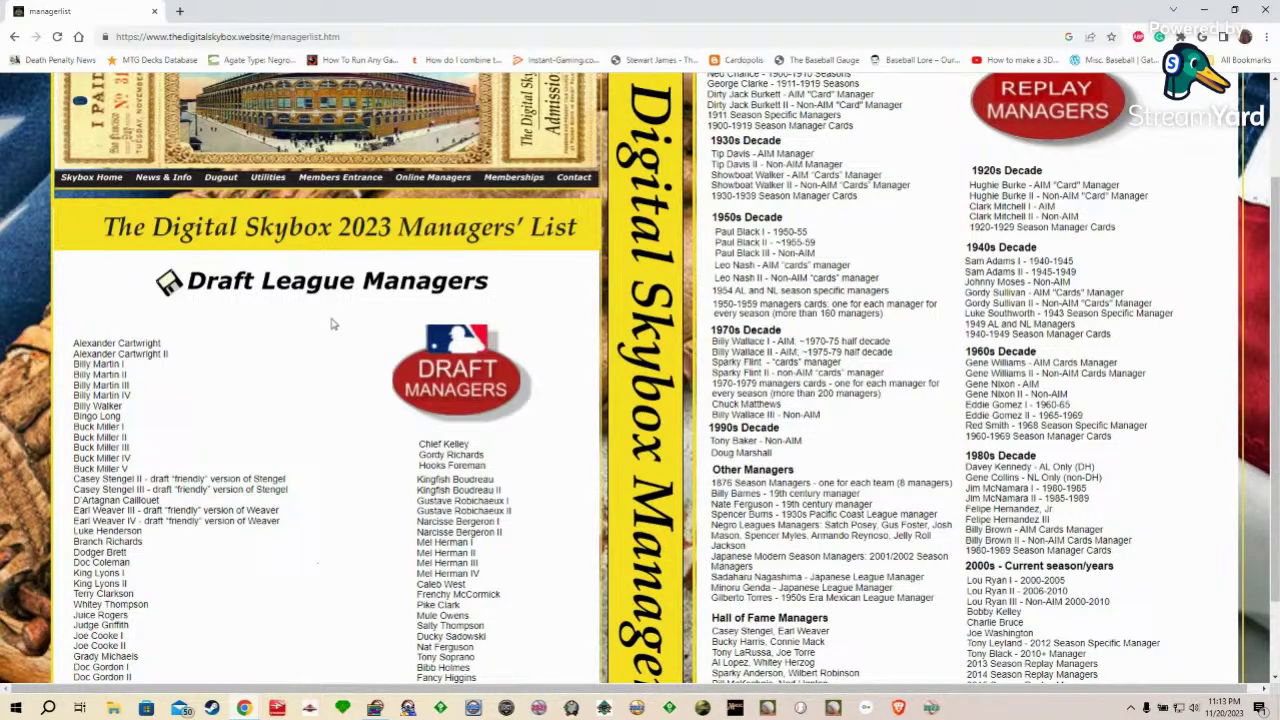
scroll(325, 323, down, 1)
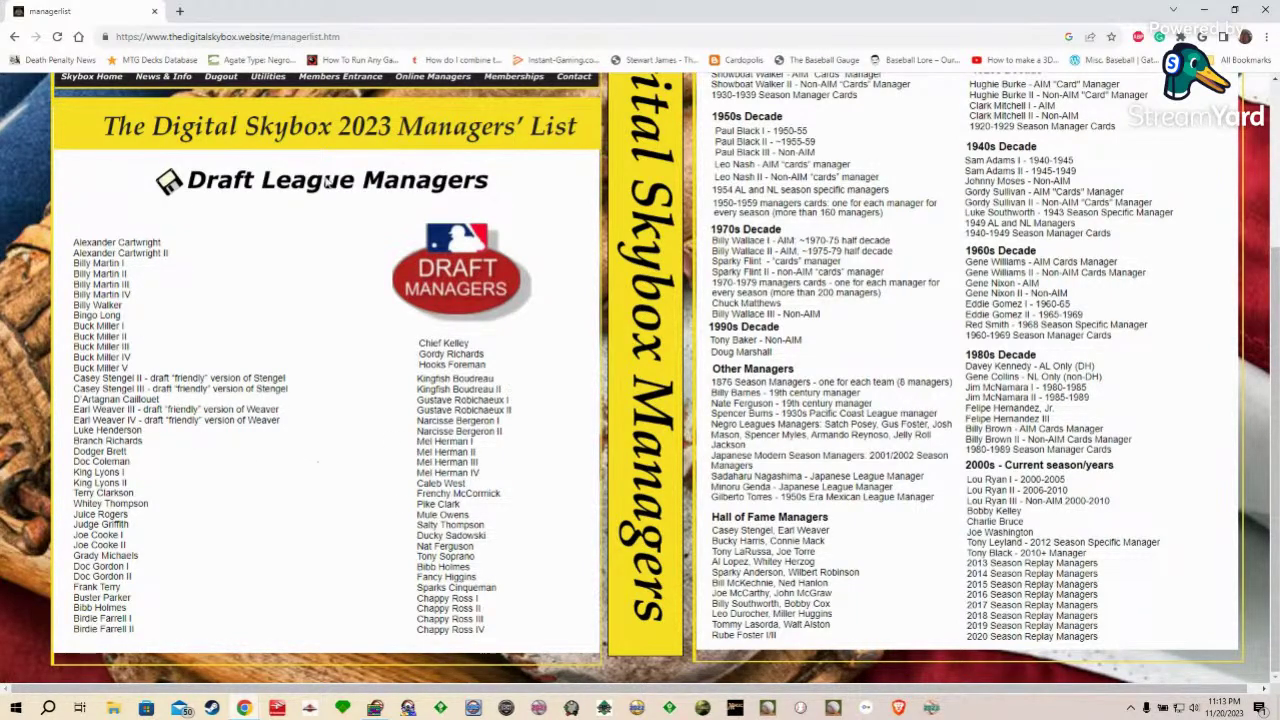
scroll(456, 476, up, 3)
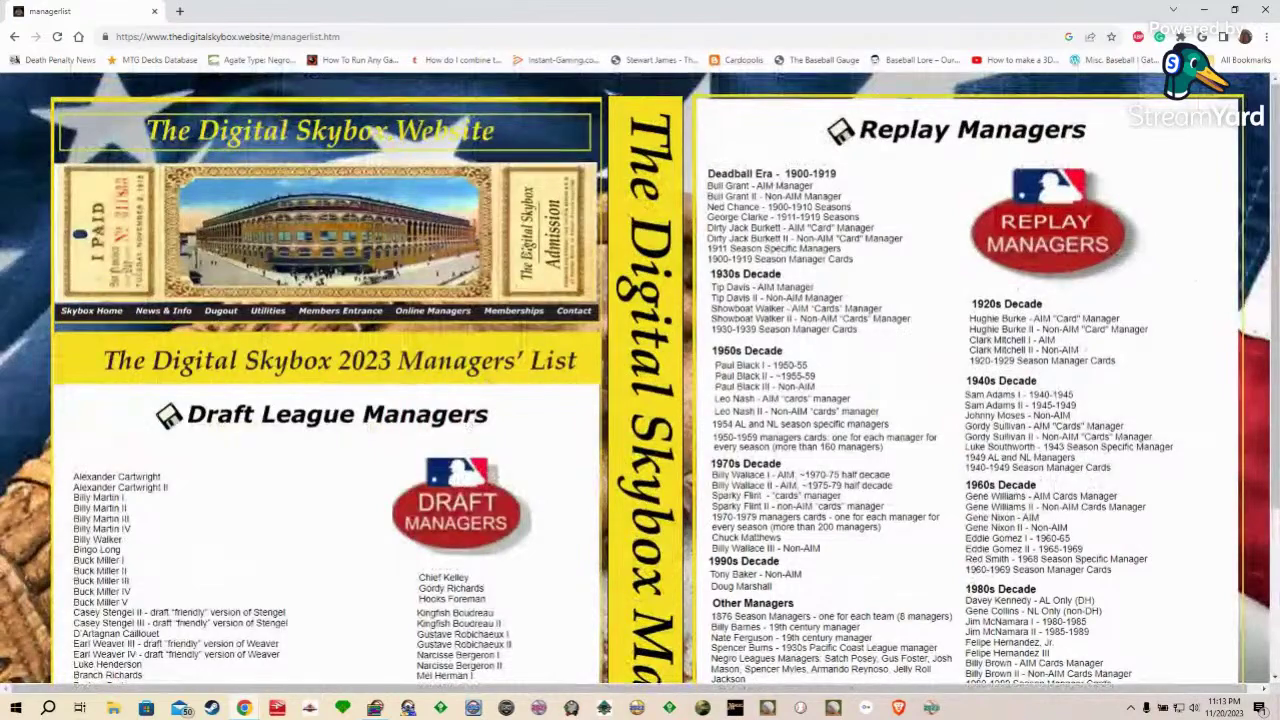
Step: Return to the home page, open The Manager's Dugout and look through its free and for-purchase managers
click(14, 36)
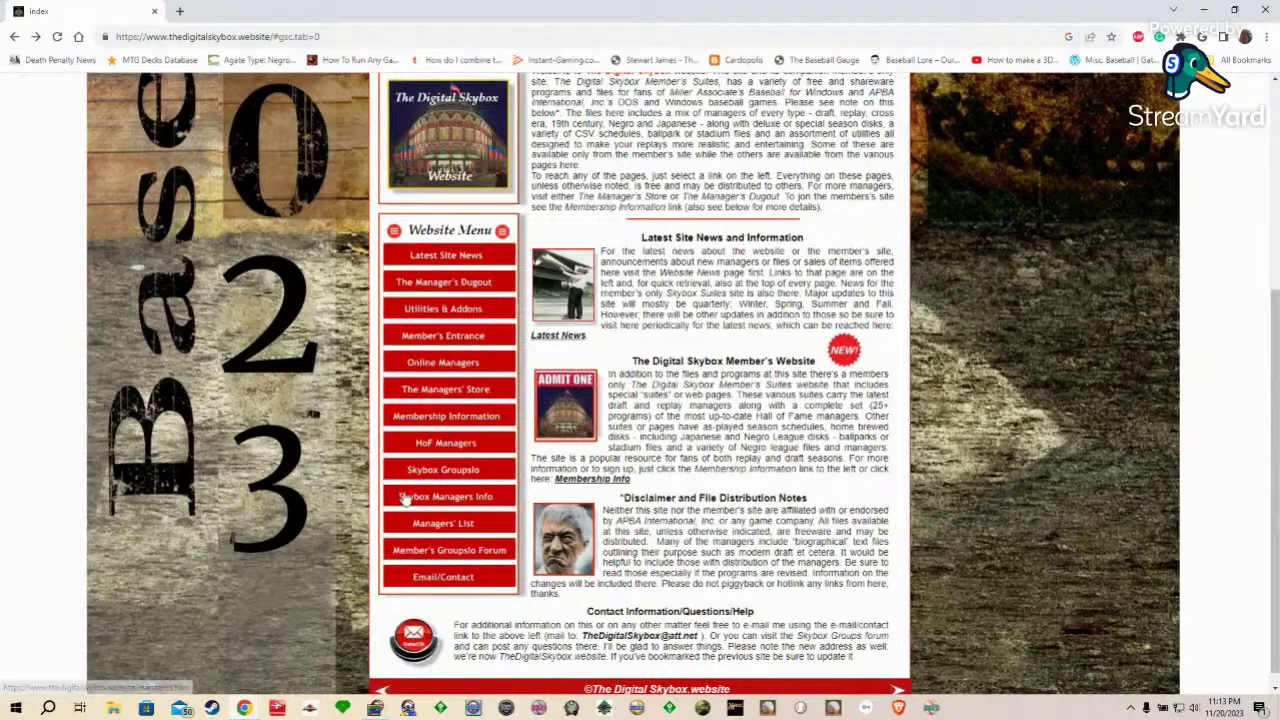
scroll(405, 500, up, 3)
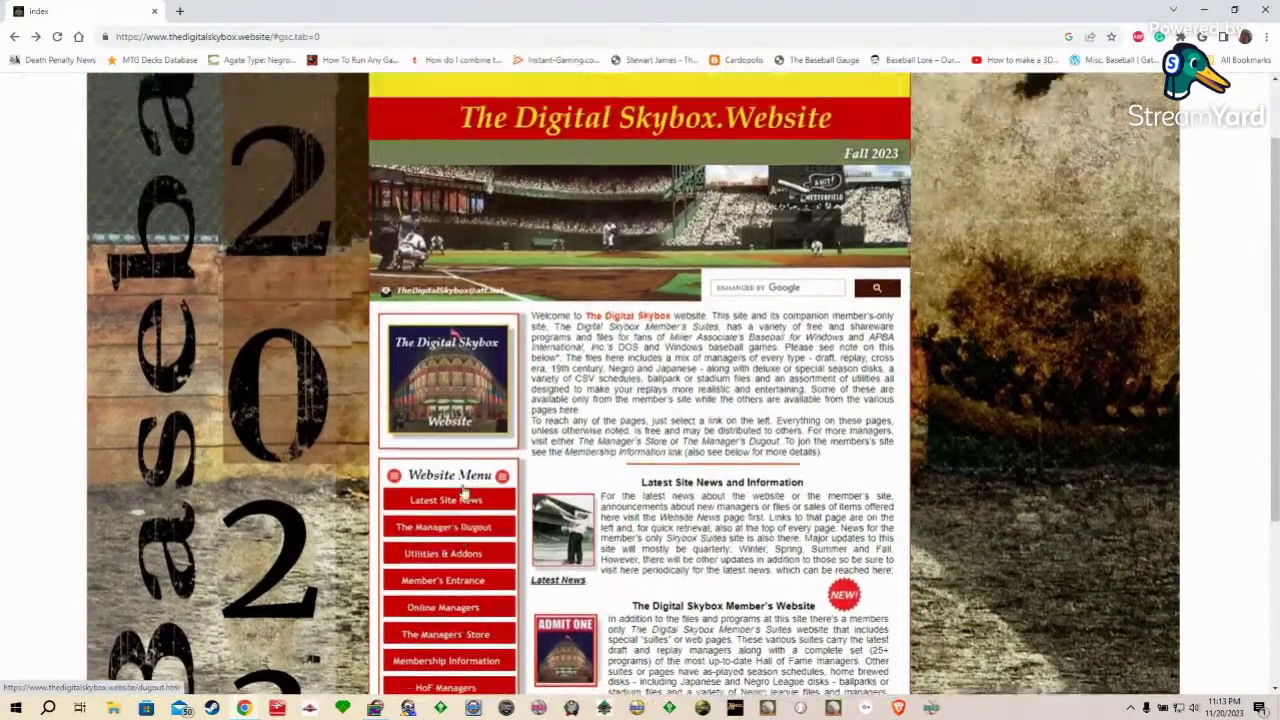
scroll(463, 490, up, 1)
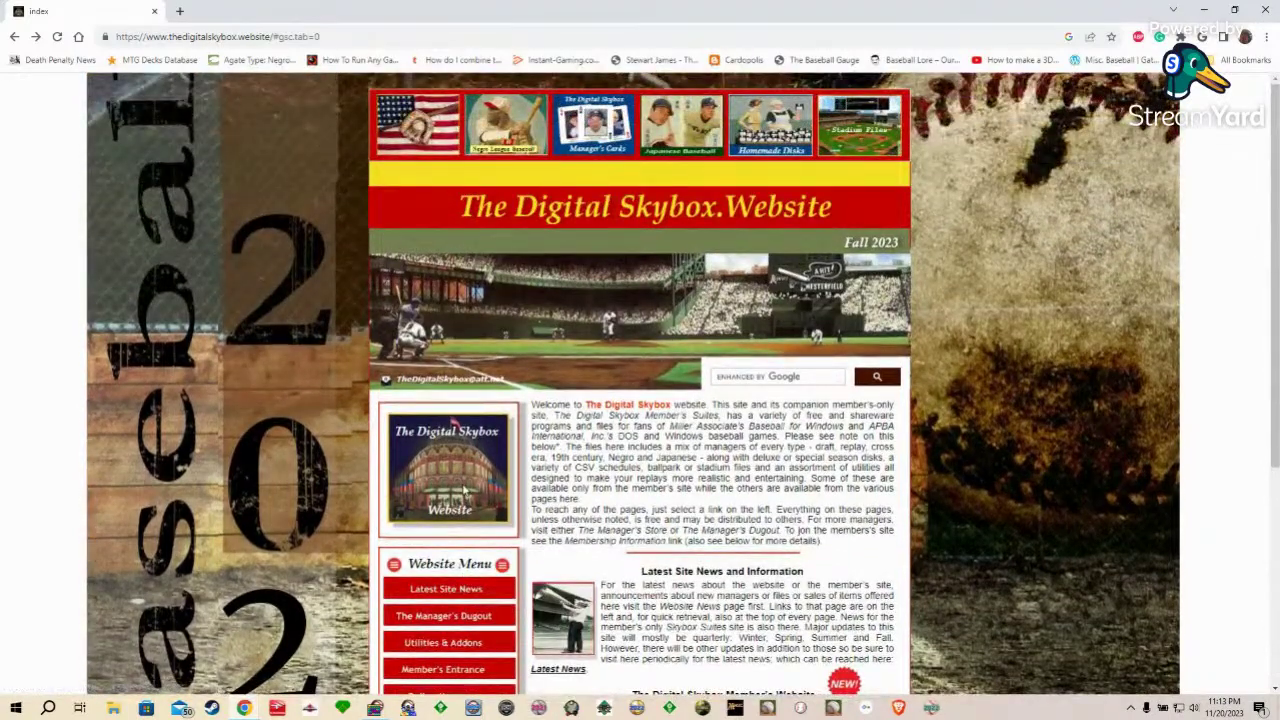
scroll(463, 490, down, 2)
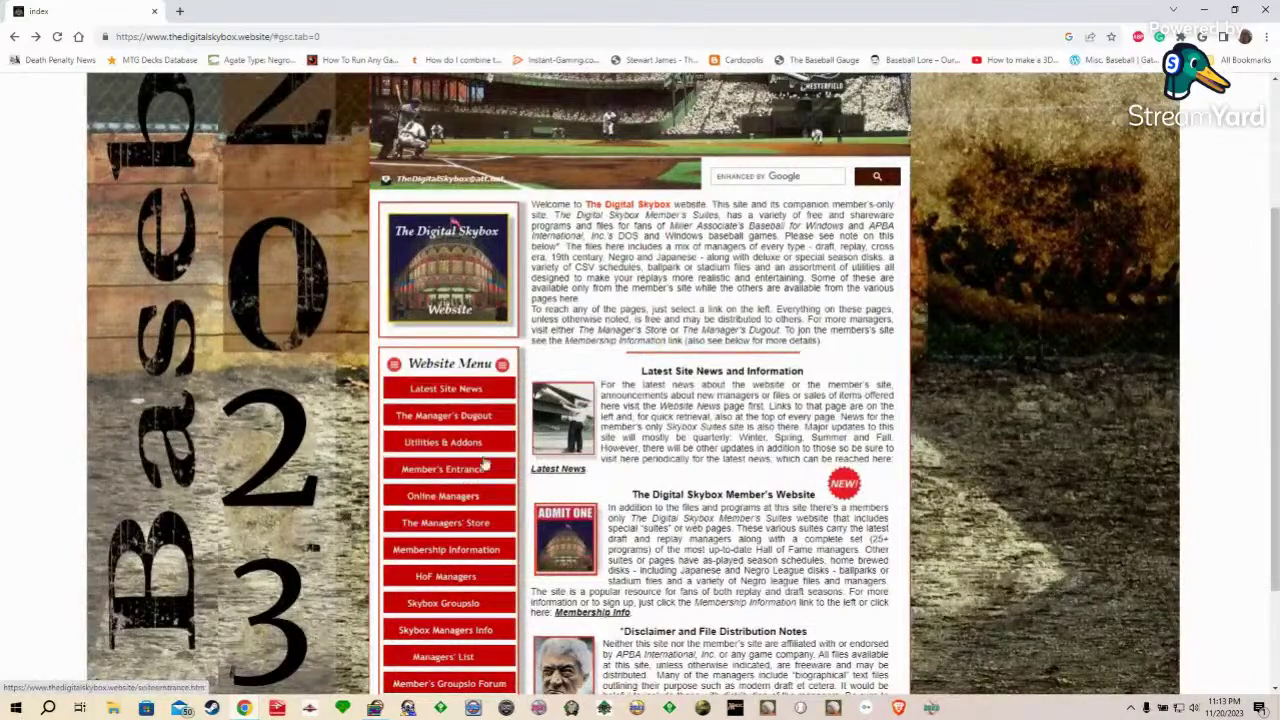
click(488, 416)
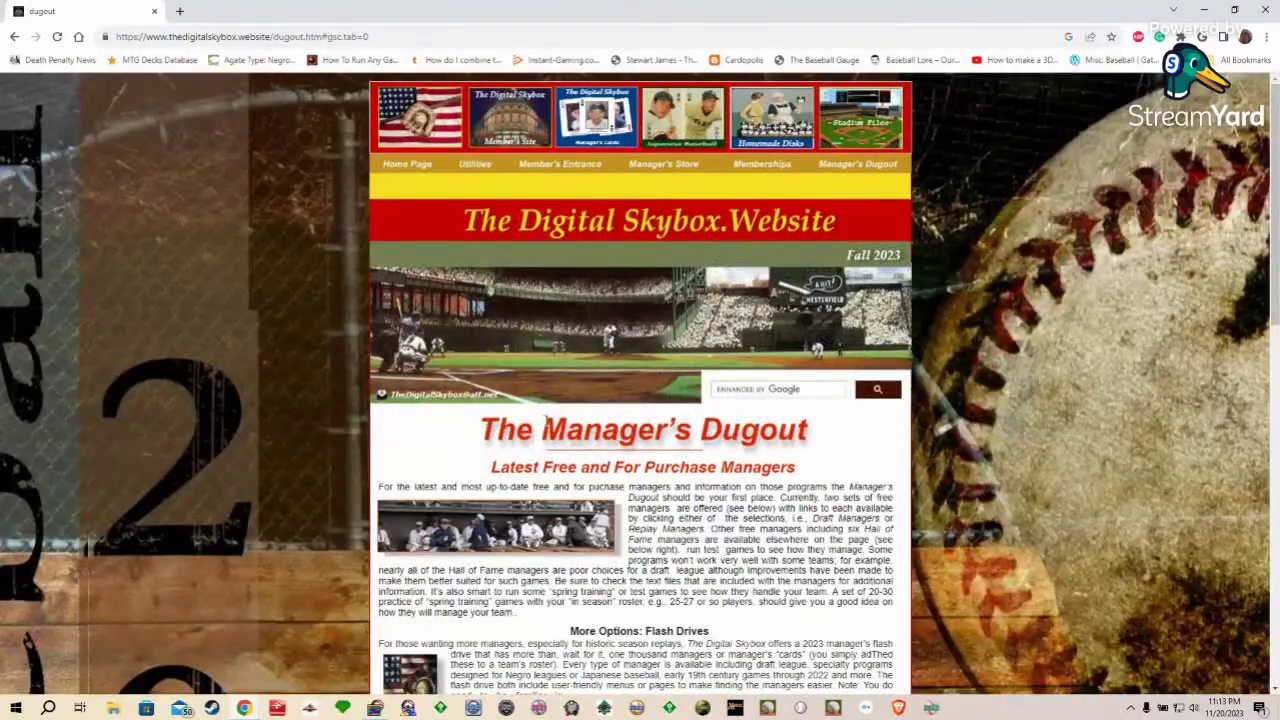
scroll(545, 422, down, 10)
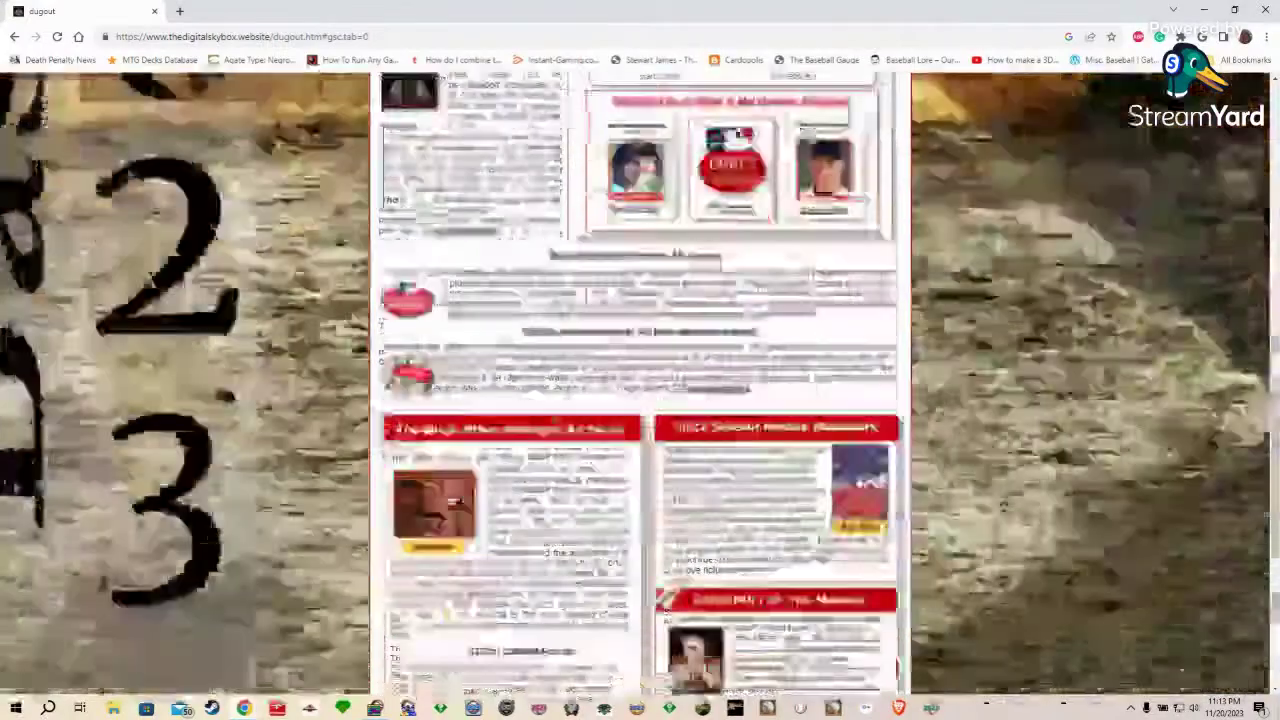
scroll(557, 425, down, 3)
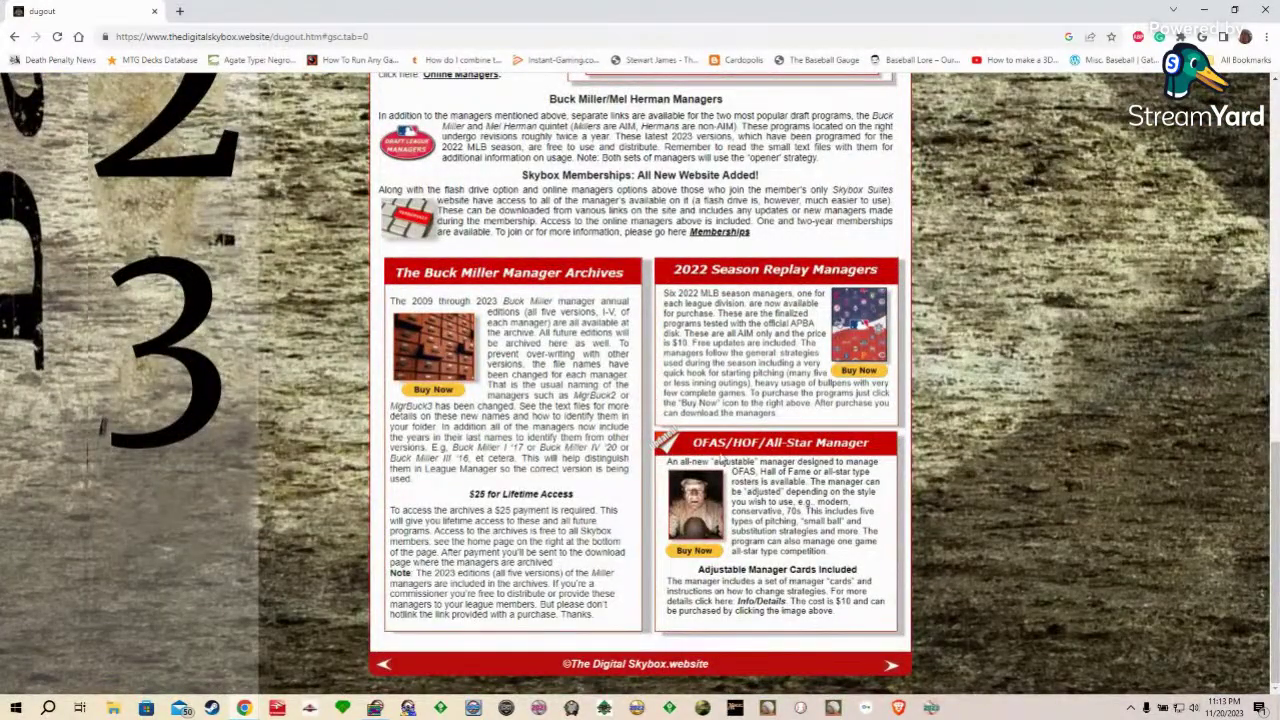
scroll(668, 452, up, 3)
scroll(668, 452, down, 3)
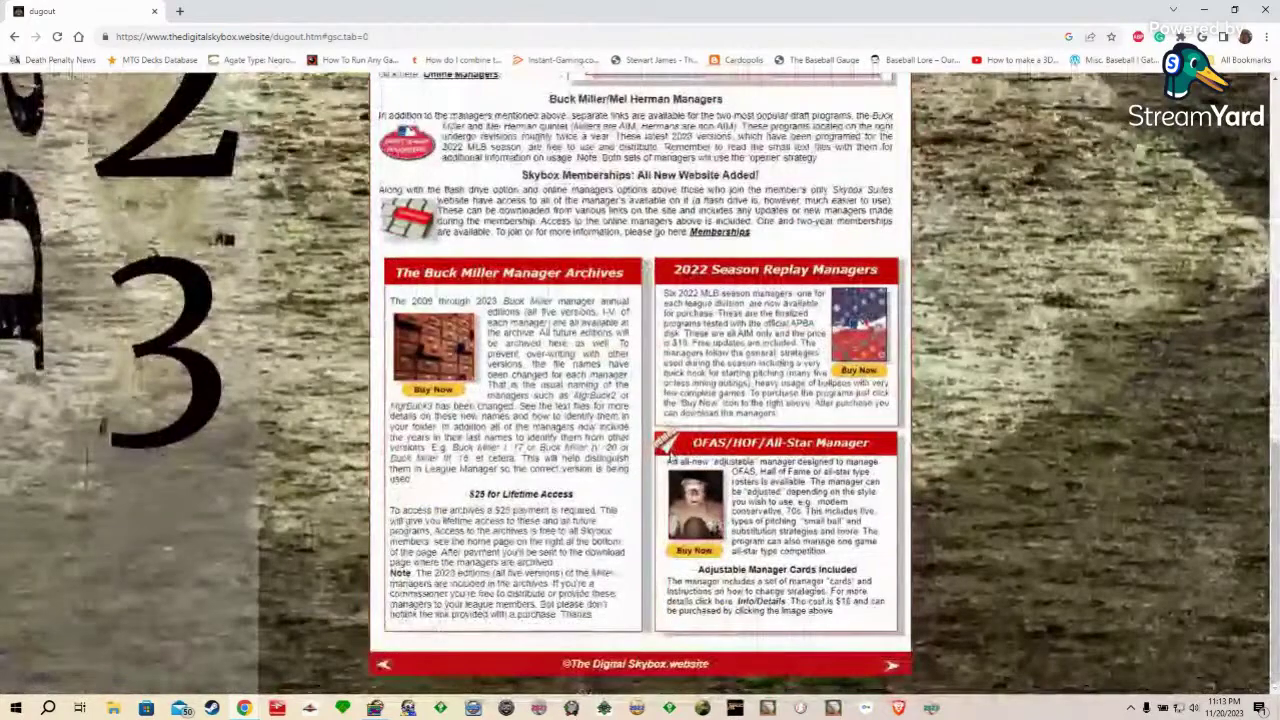
scroll(668, 452, up, 10)
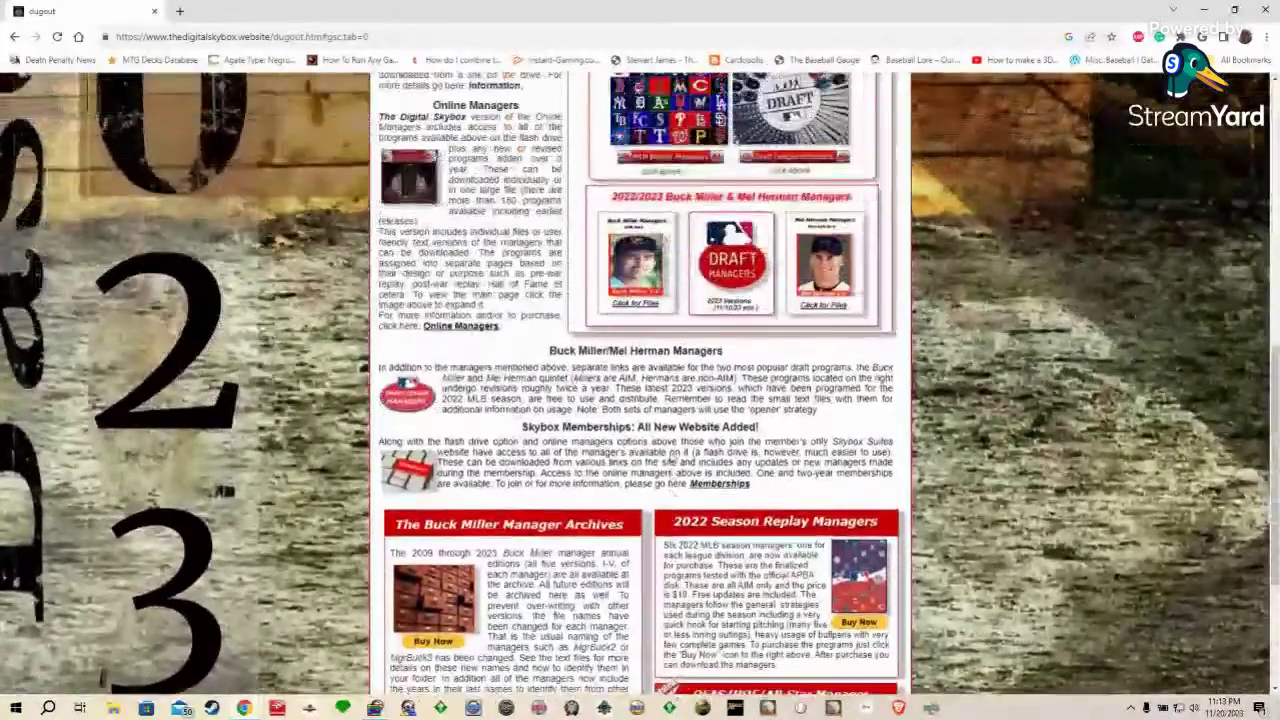
scroll(627, 437, up, 2)
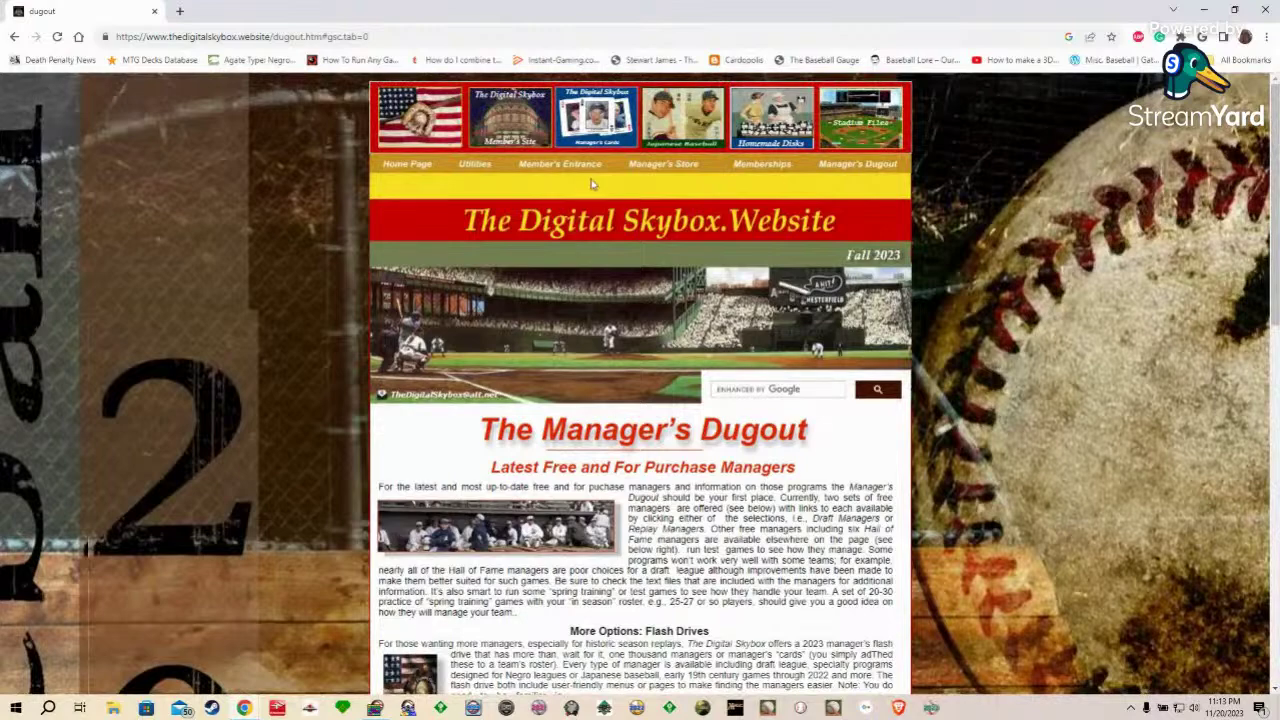
Step: Go through the Member's Entrance to the Skybox Member's Site and sign in with the saved username and password
click(560, 164)
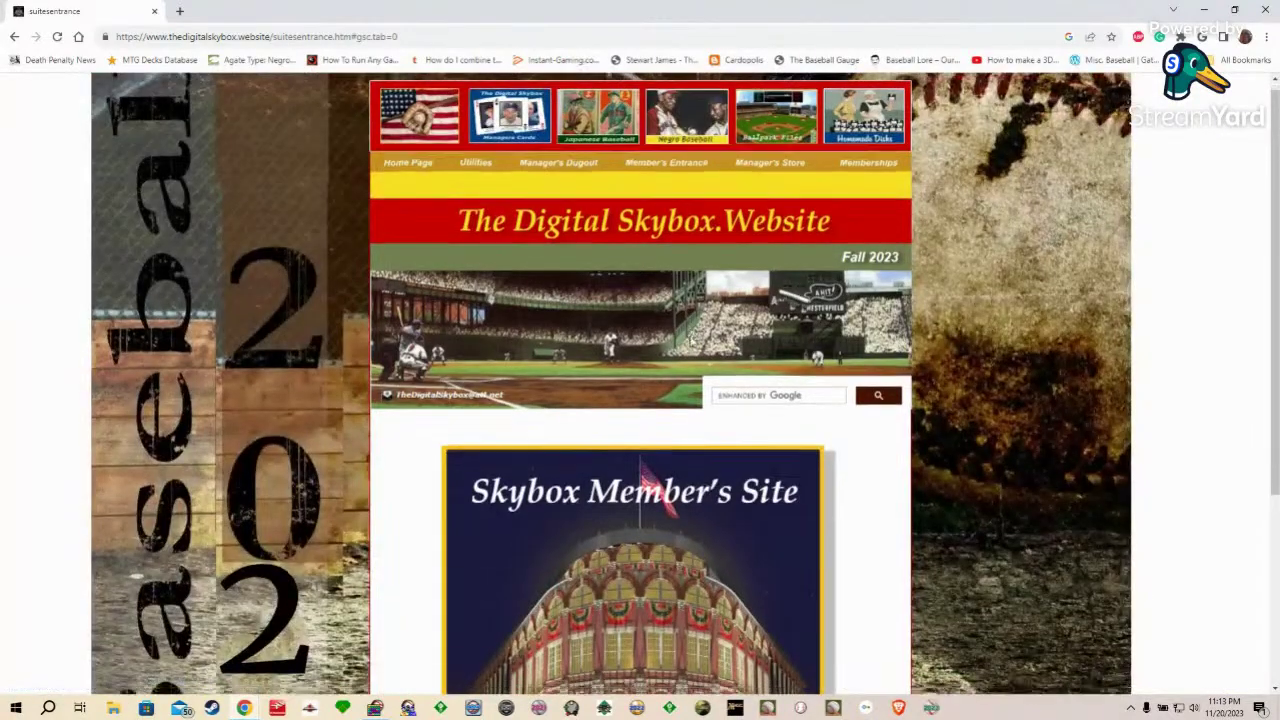
scroll(642, 484, down, 3)
click(642, 484)
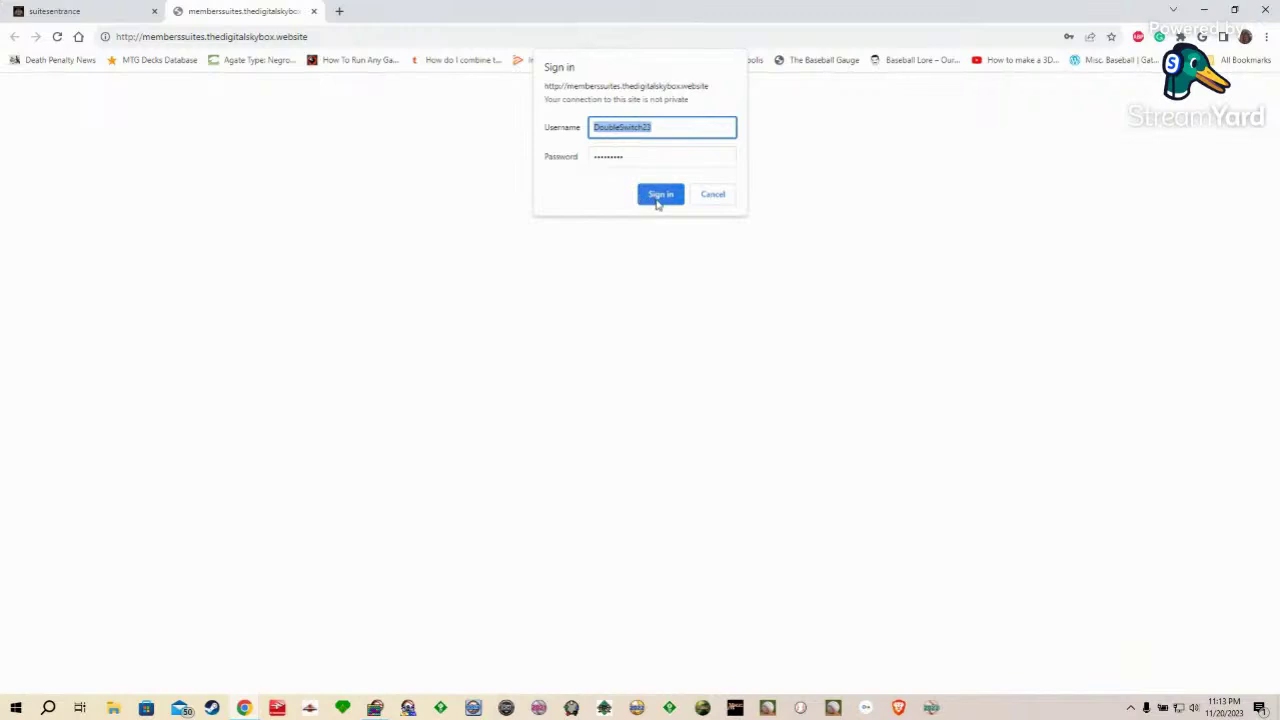
click(657, 199)
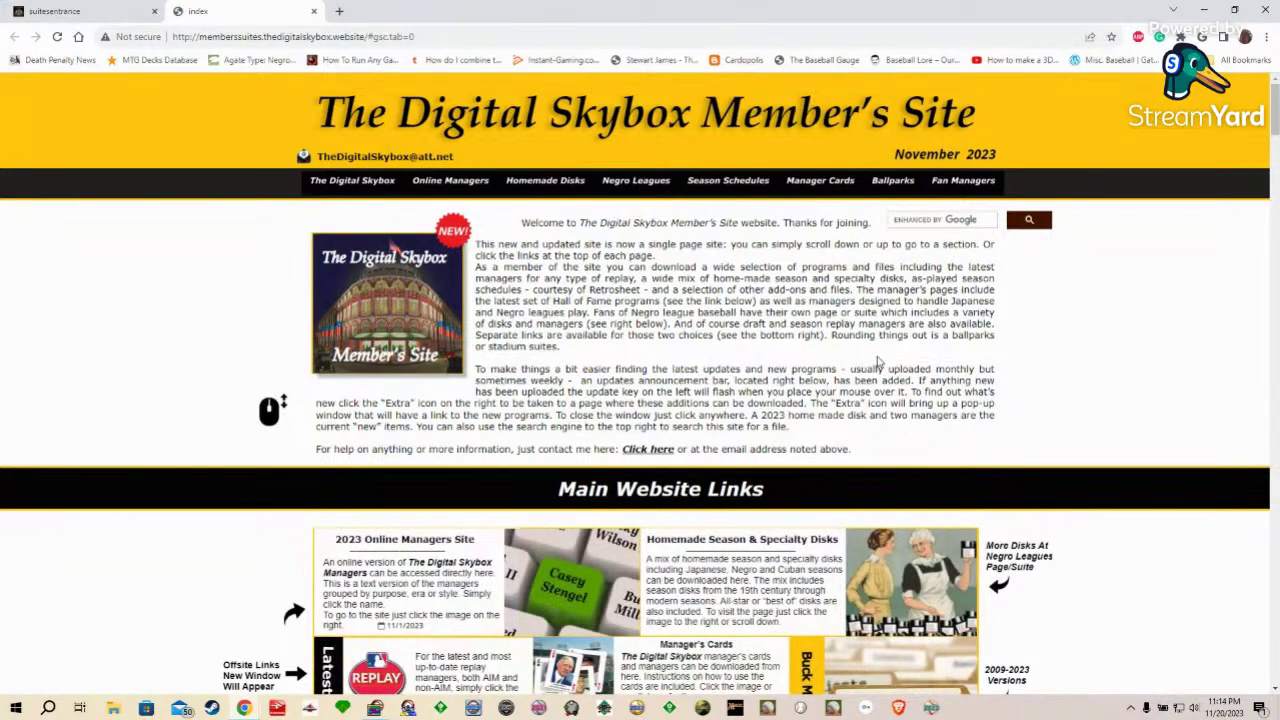
Step: Open the Fan Managers Suite on the member's site and look through the Fan Managers download disks #7 to #14
scroll(880, 366, down, 4)
scroll(306, 663, down, 5)
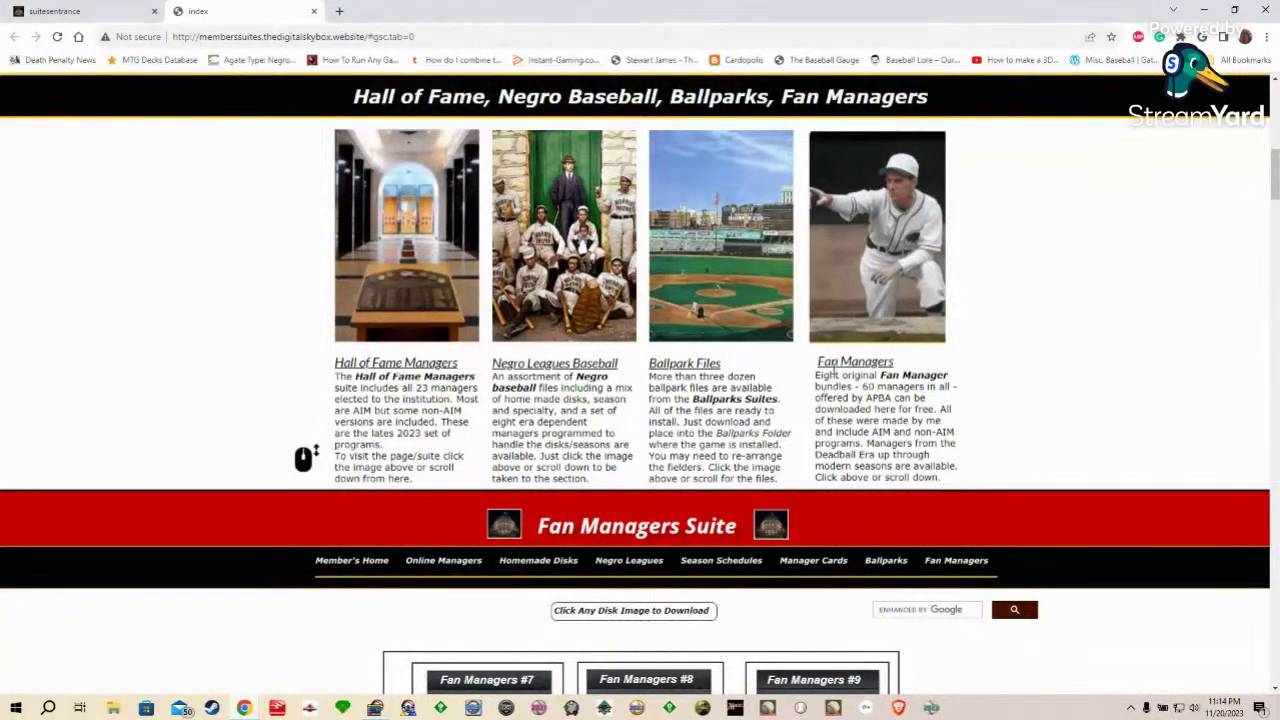
click(829, 266)
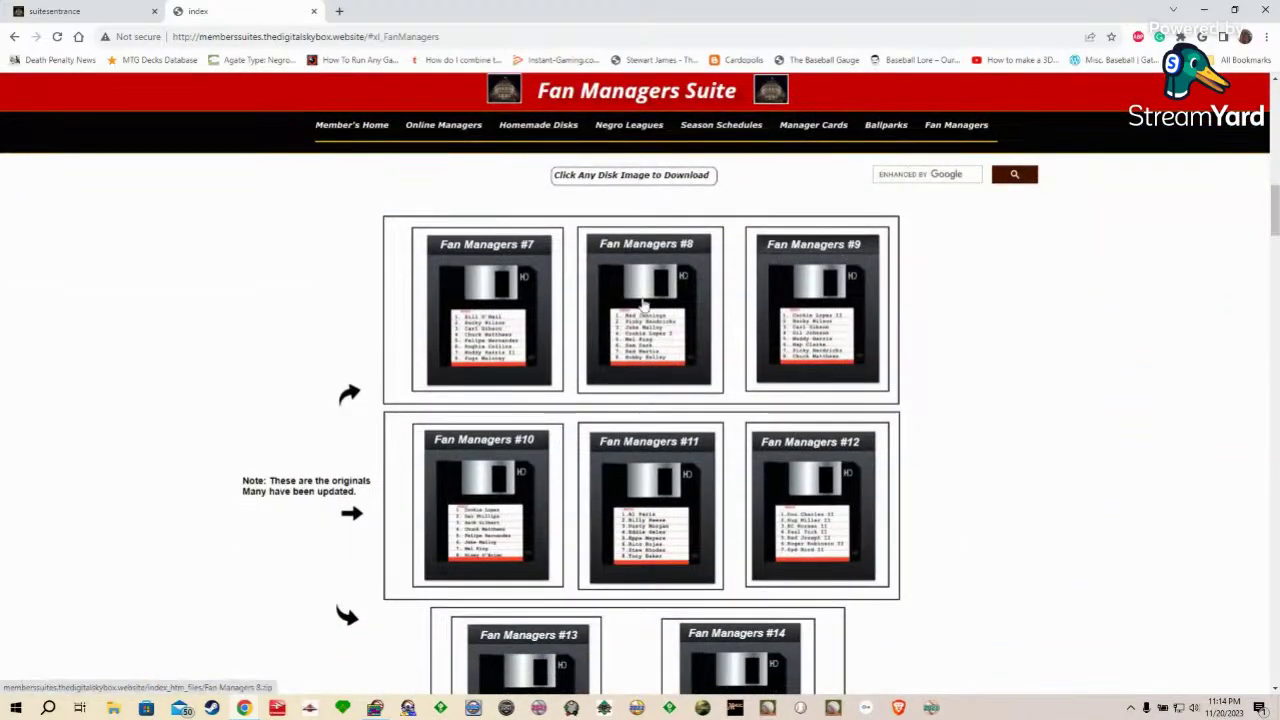
scroll(643, 305, down, 2)
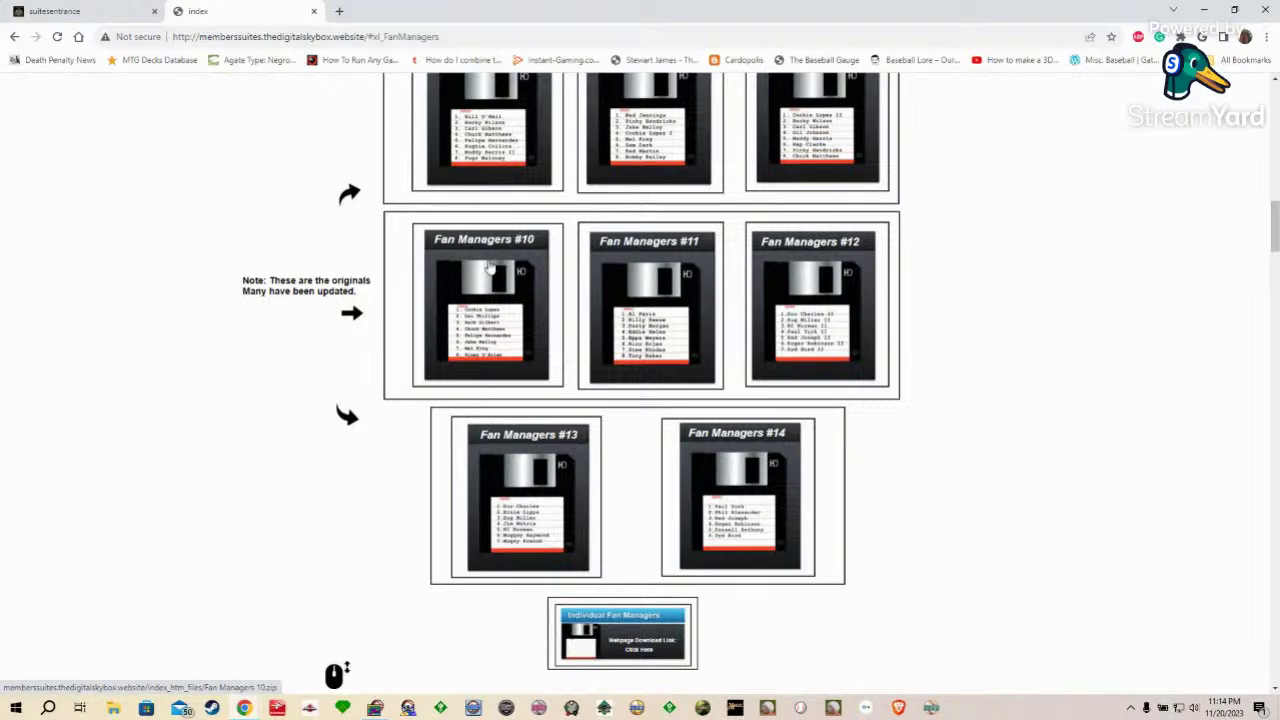
scroll(769, 489, up, 3)
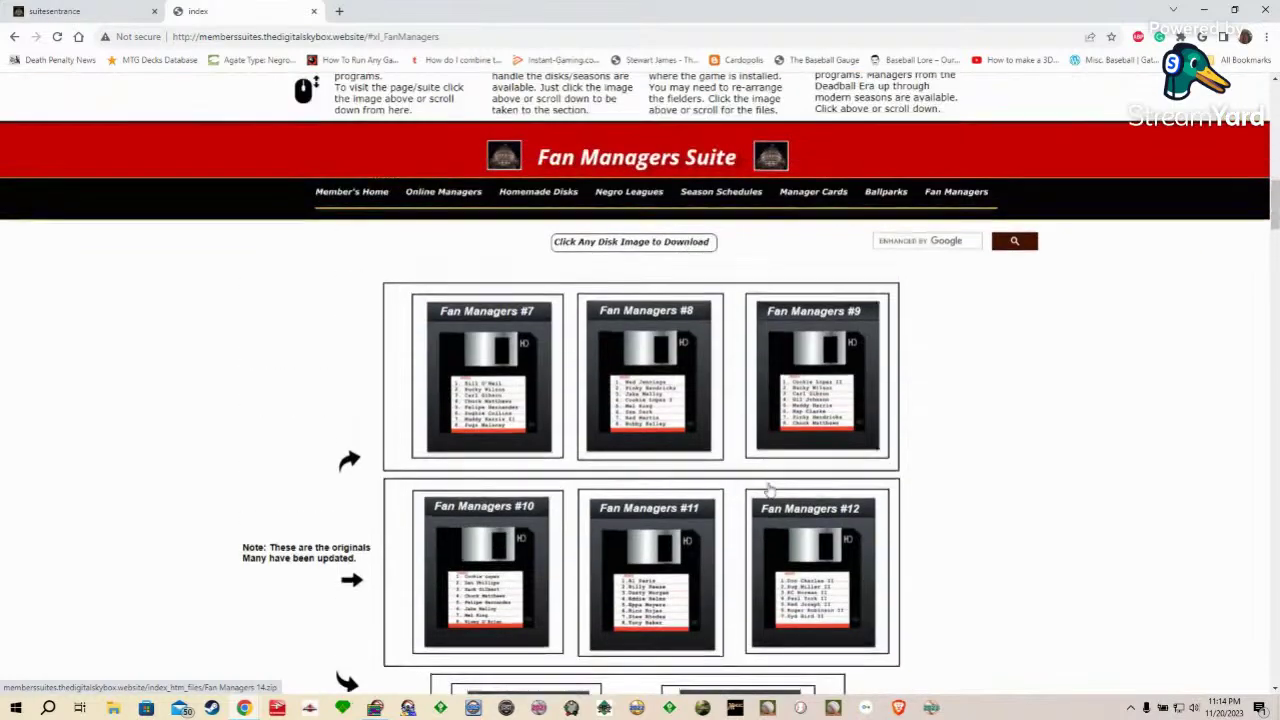
scroll(769, 489, down, 5)
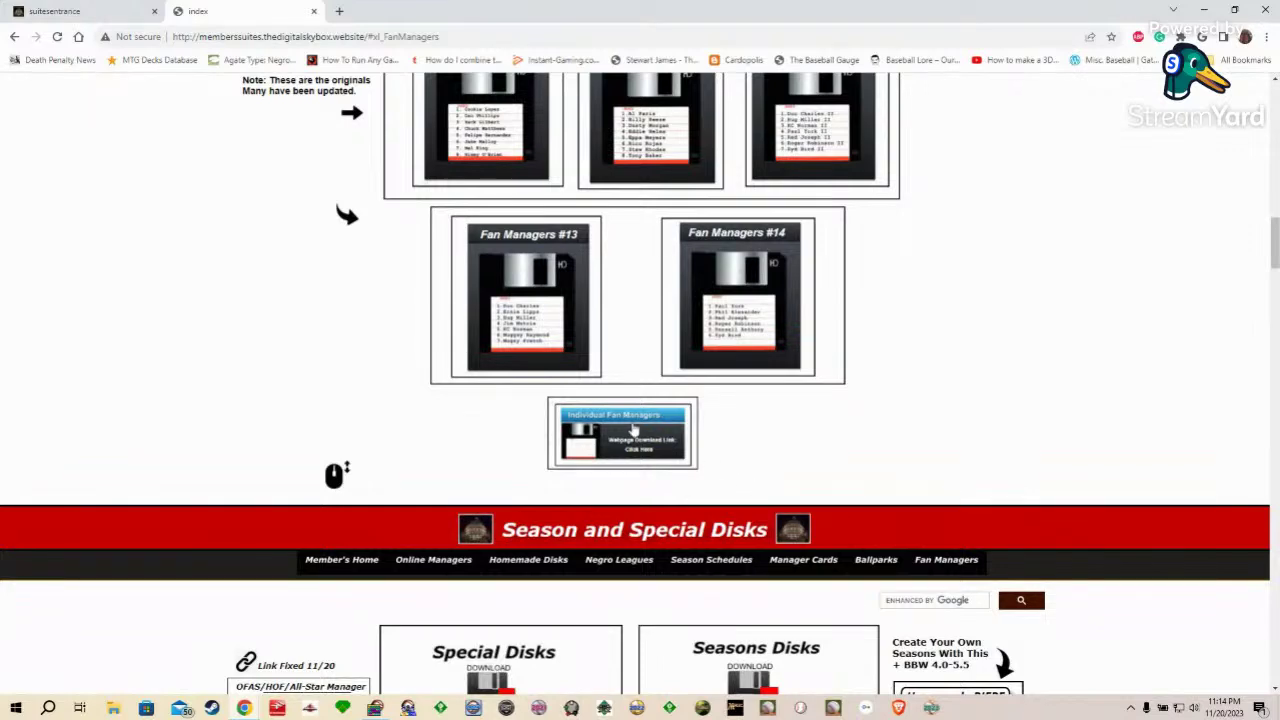
Step: Look through the Season and Special Disks section, covering its special, season and minor-league download disks
scroll(640, 447, down, 2)
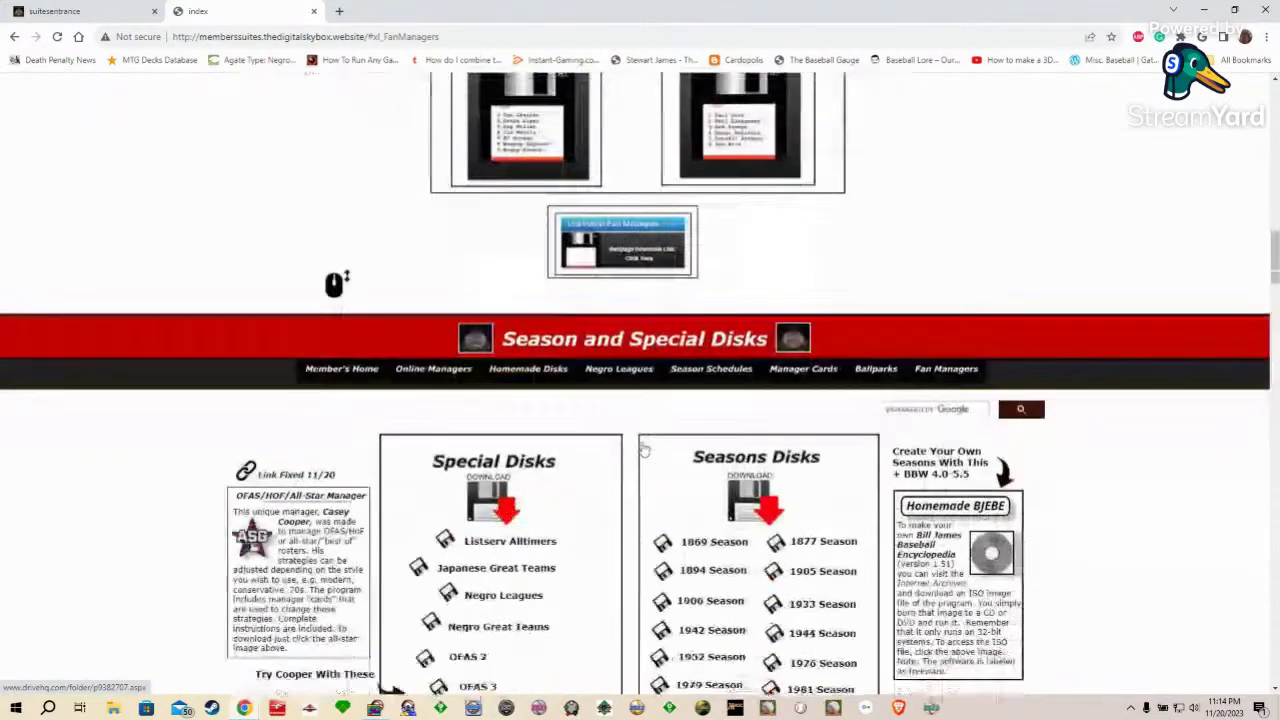
scroll(714, 369, down, 3)
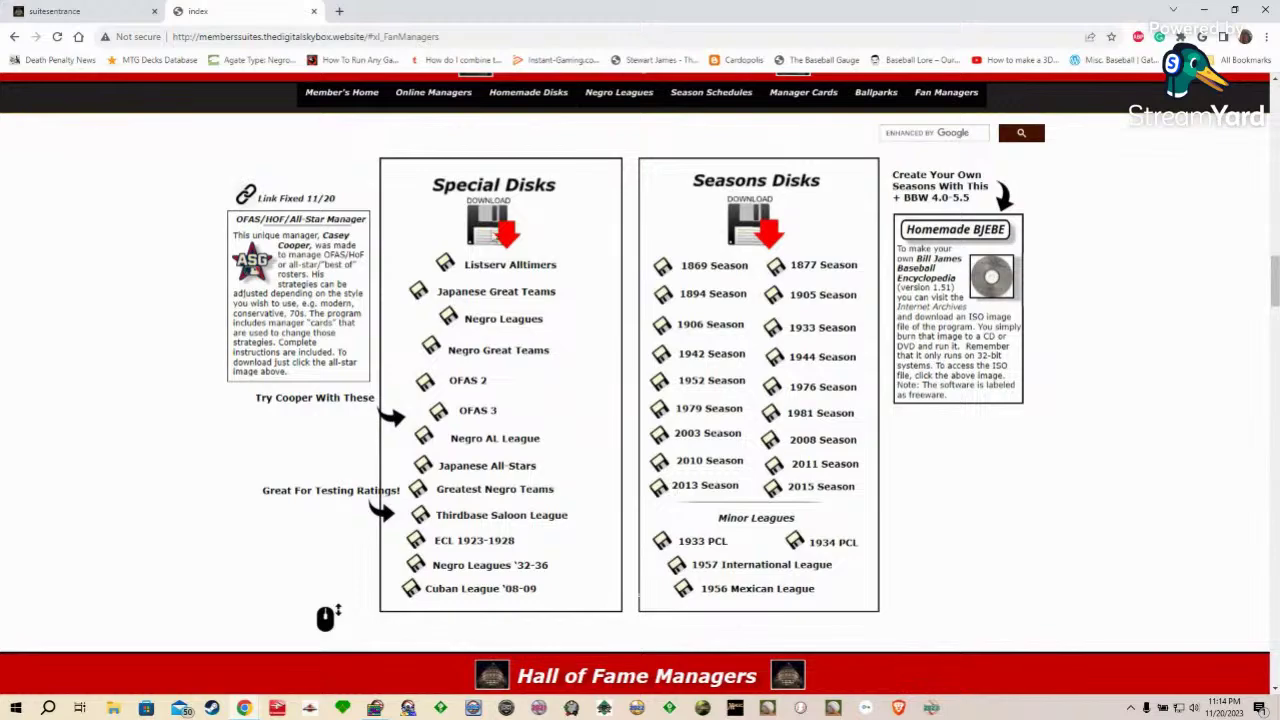
scroll(460, 565, down, 3)
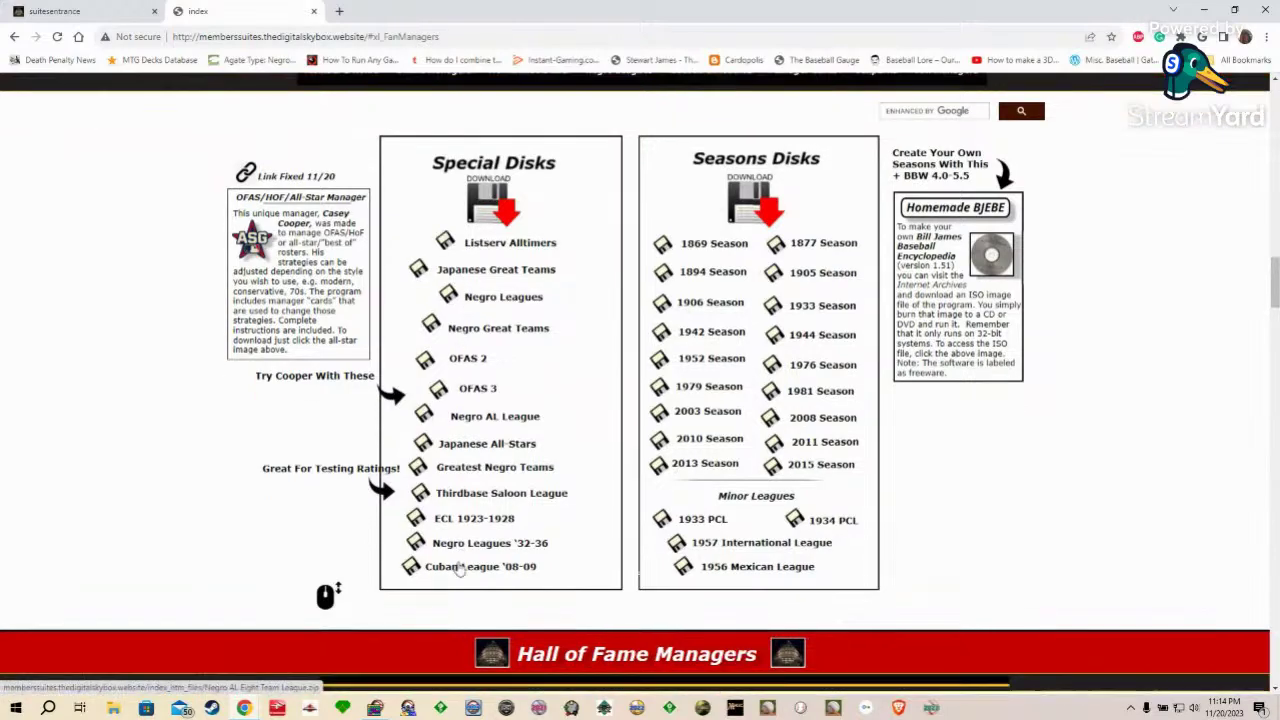
Step: Examine the Hall of Fame Managers section with its AIM and Non-AIM versions and the complete 2023 set
scroll(460, 566, down, 2)
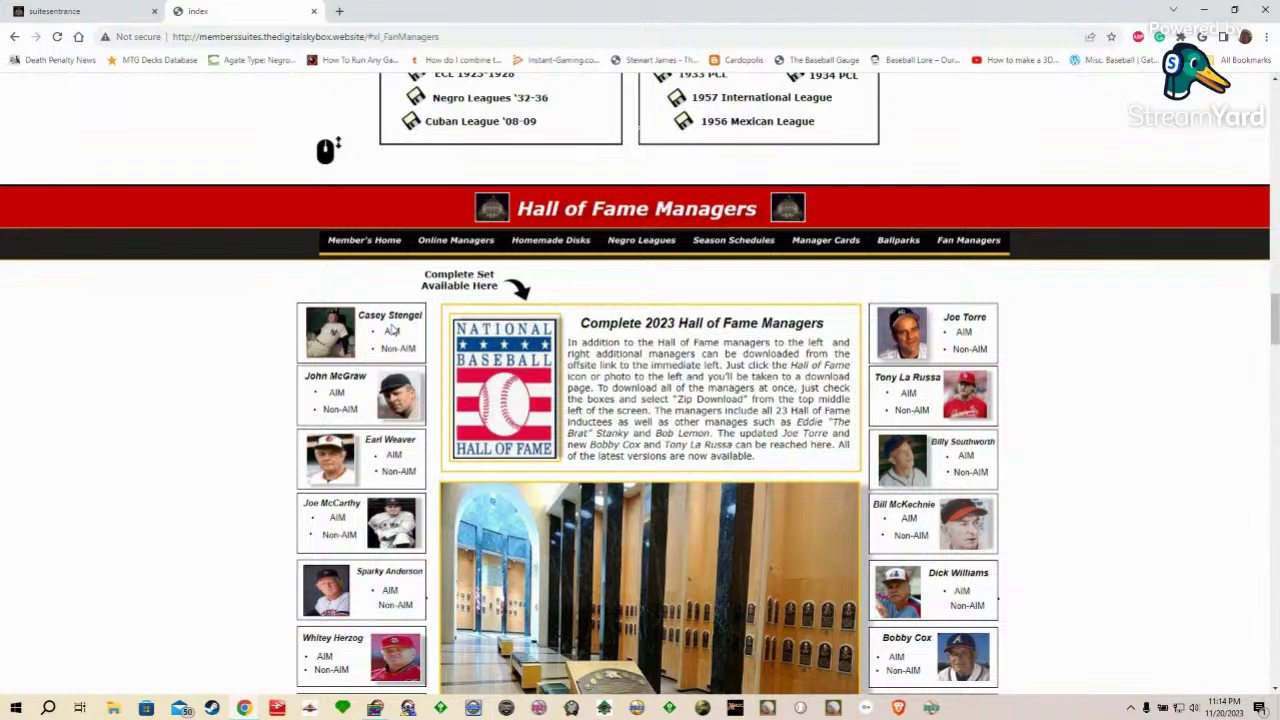
scroll(392, 330, down, 1)
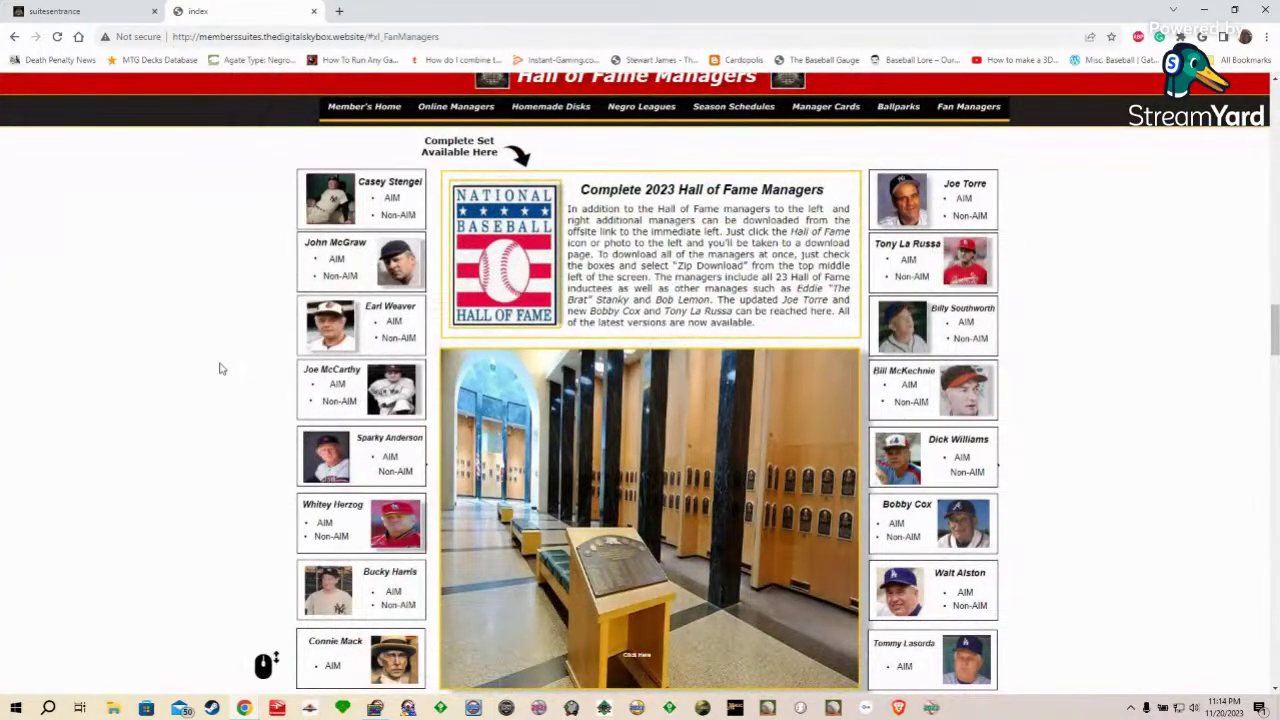
scroll(221, 369, down, 1)
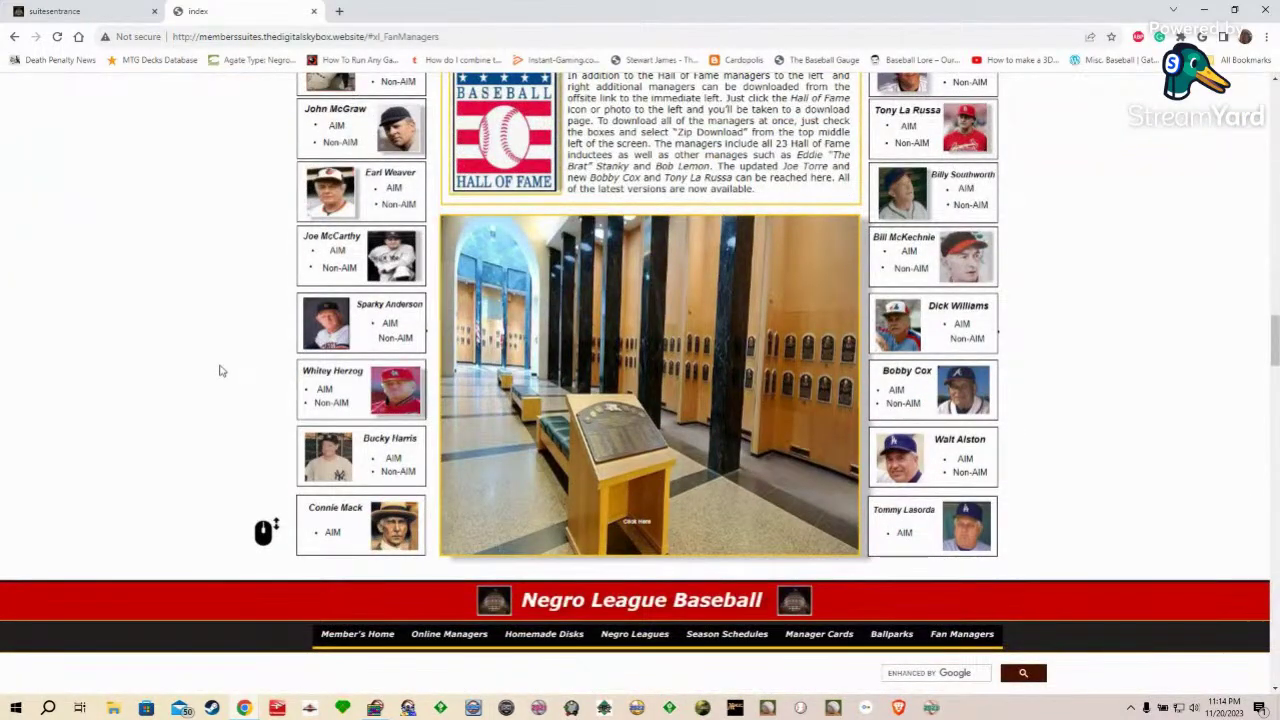
scroll(1160, 224, up, 1)
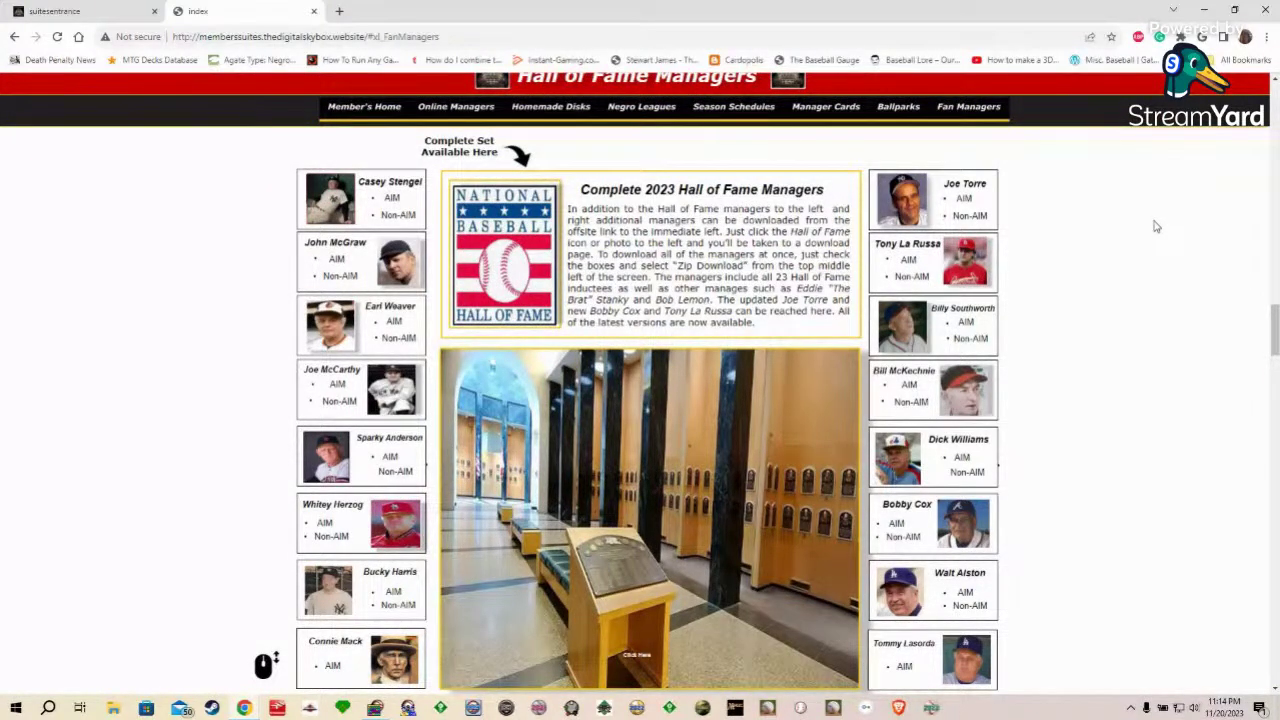
scroll(1155, 226, down, 1)
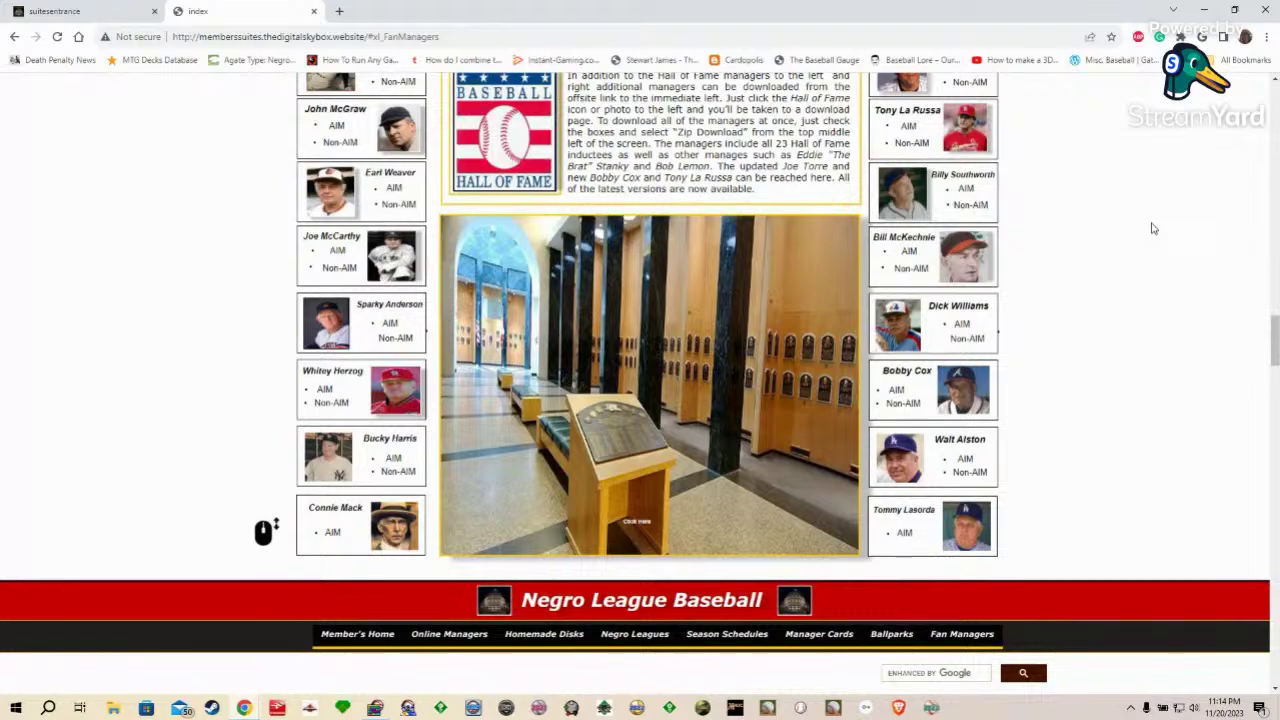
Step: Look through the Negro Leagues Suite's disks, managers and reference links, continuing to the Manager's Cards & Managers section
scroll(1152, 229, down, 4)
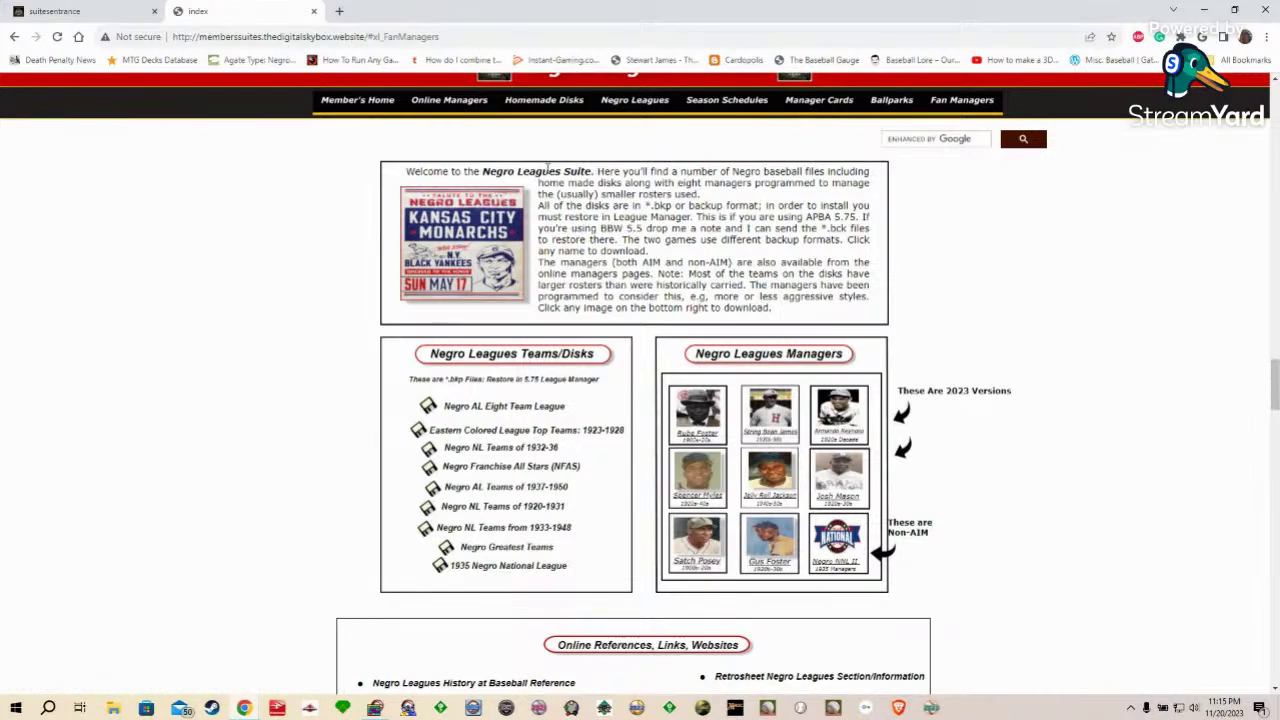
scroll(354, 283, down, 3)
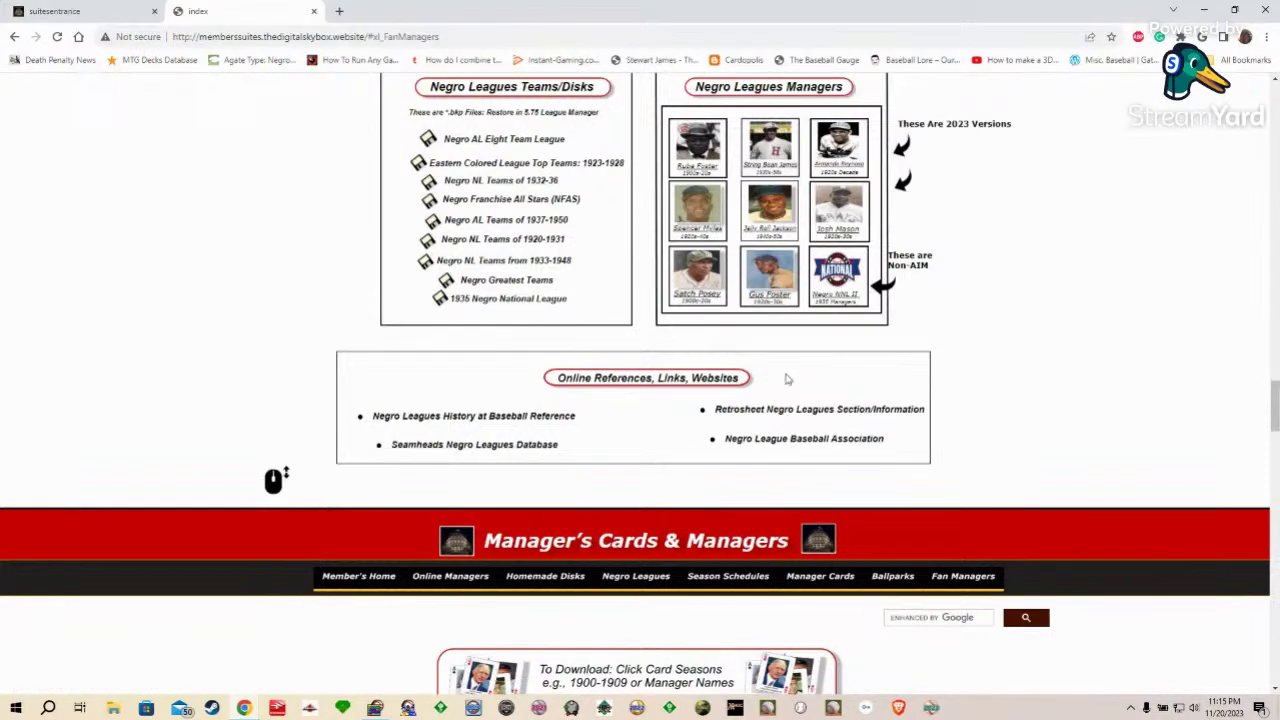
scroll(886, 375, down, 5)
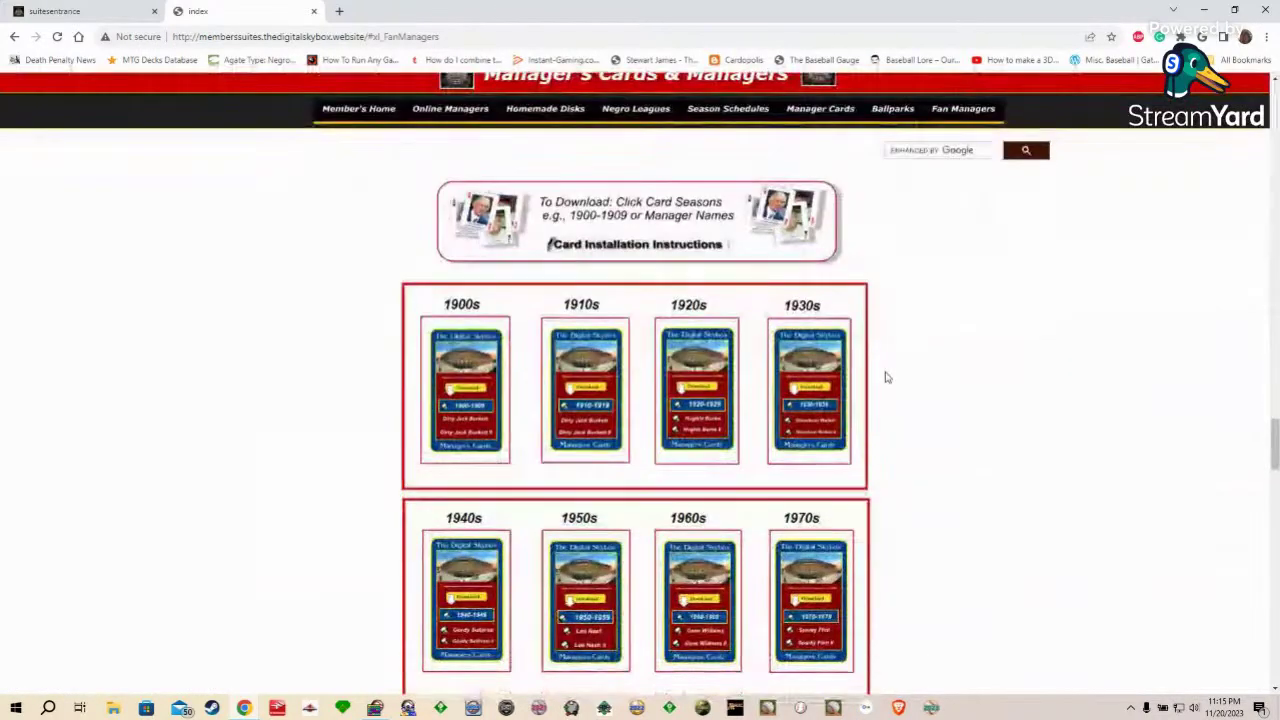
scroll(911, 343, up, 1)
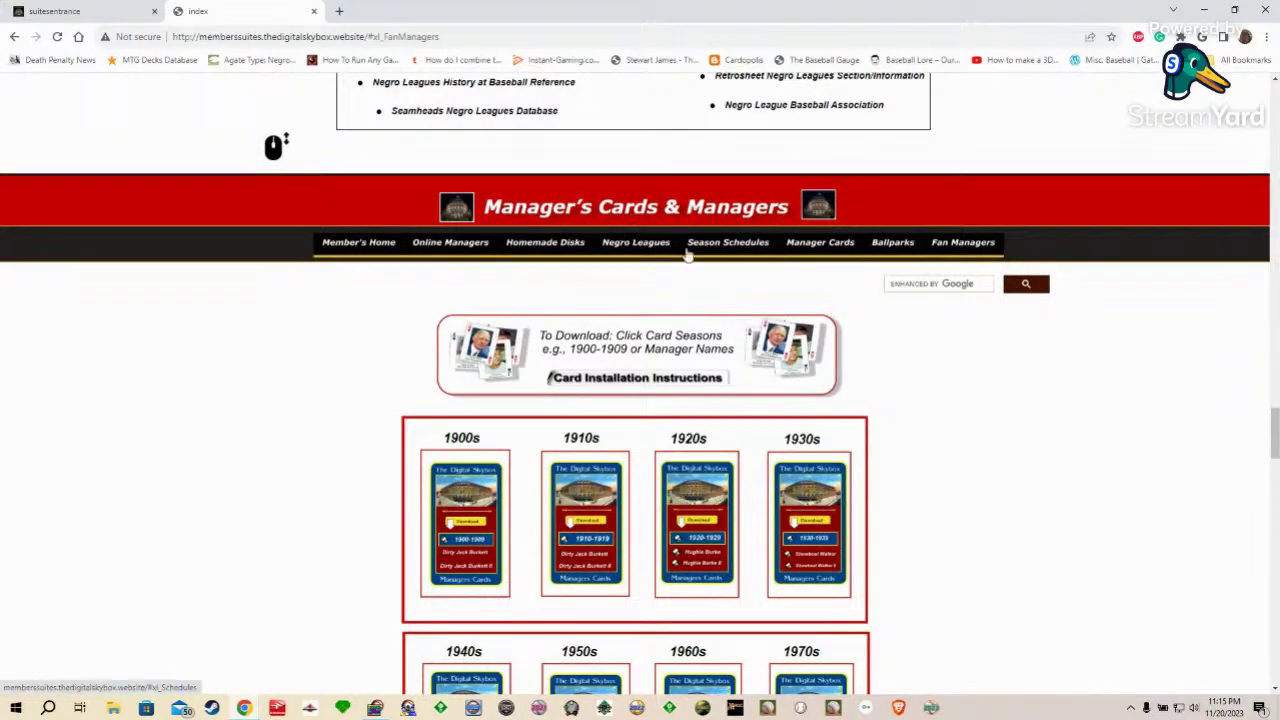
scroll(935, 322, down, 1)
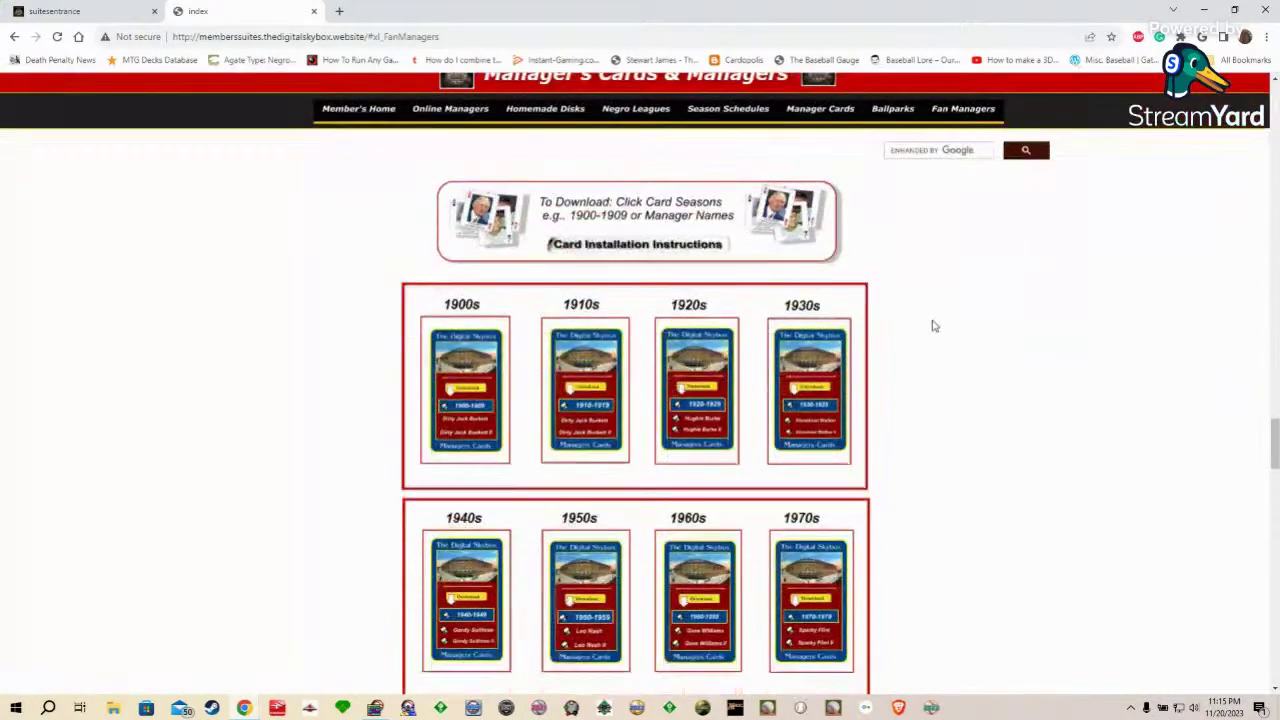
Step: Bring up the save prompt for the 1900s Dirty Jack Burkett II manager, cancel it, and look over the manager cards of every decade
scroll(931, 326, down, 1)
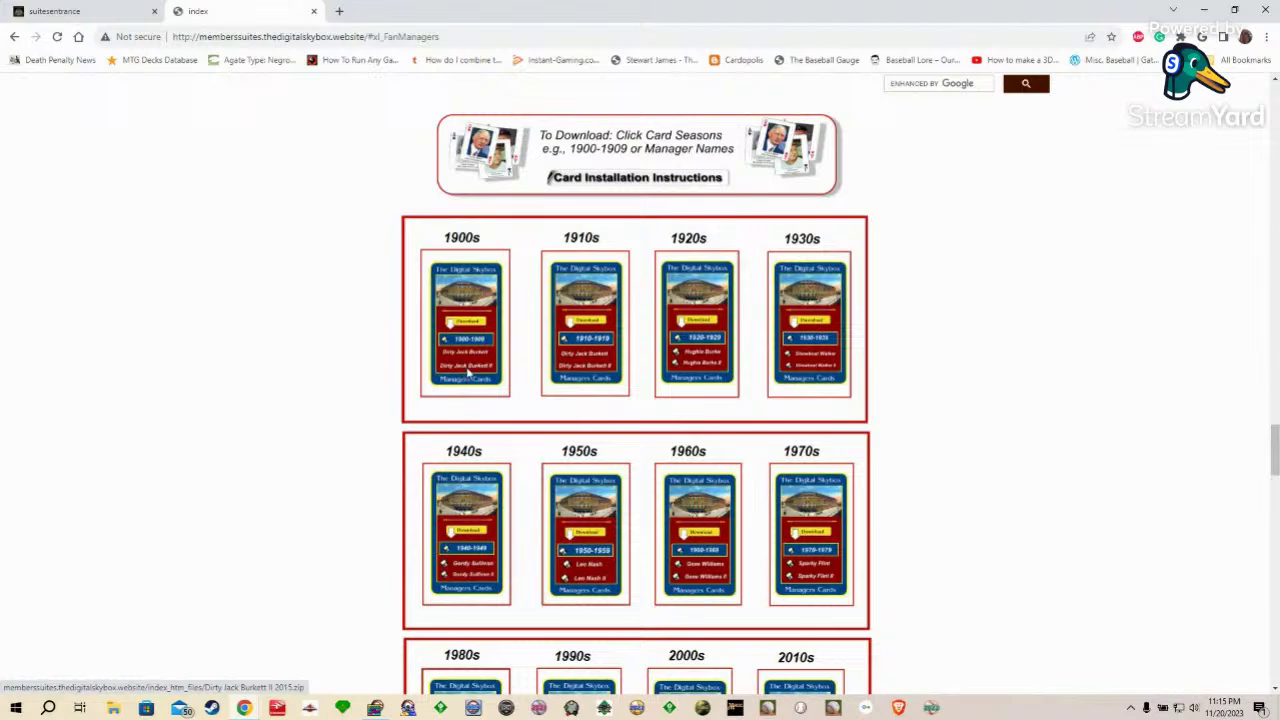
click(467, 372)
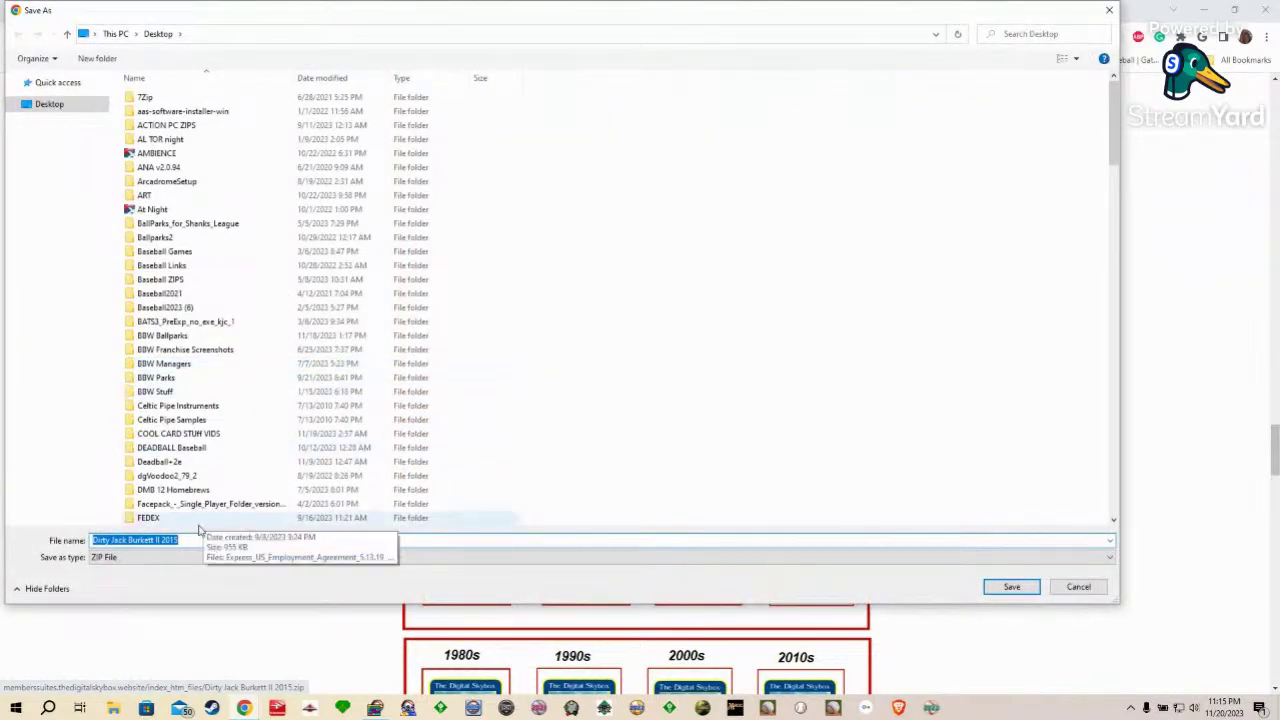
click(1078, 587)
scroll(849, 371, down, 5)
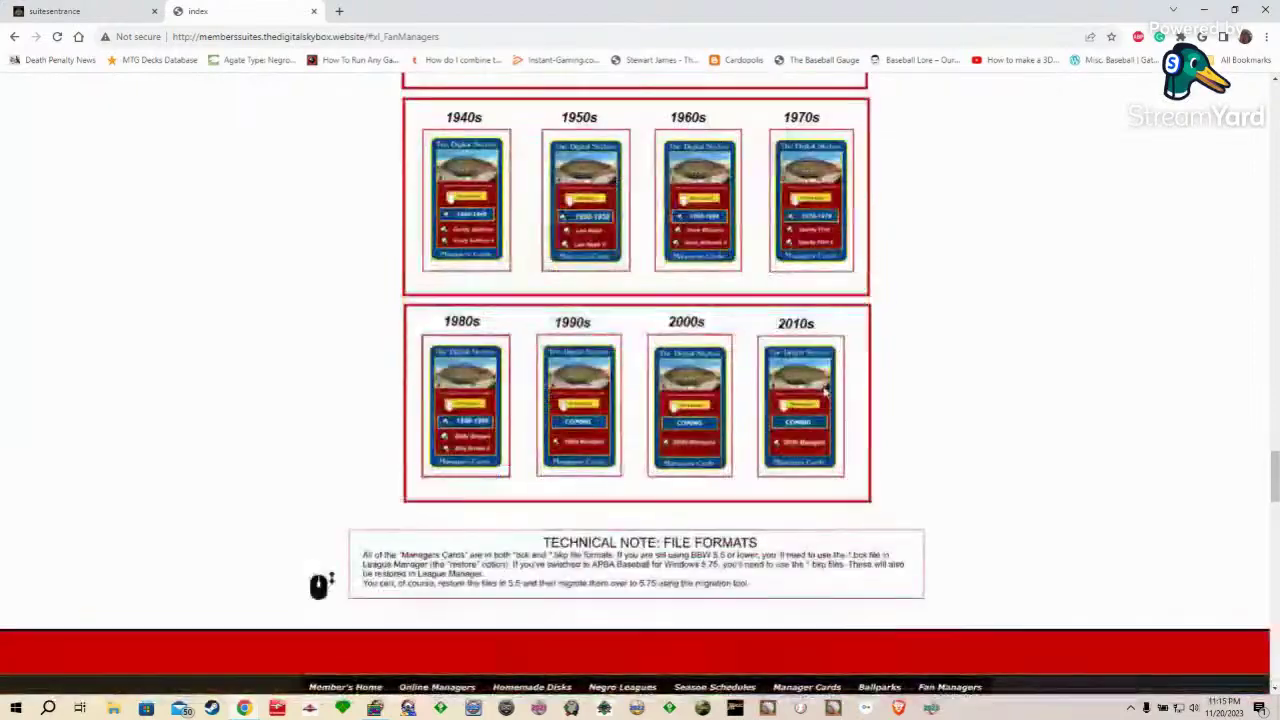
scroll(822, 388, up, 5)
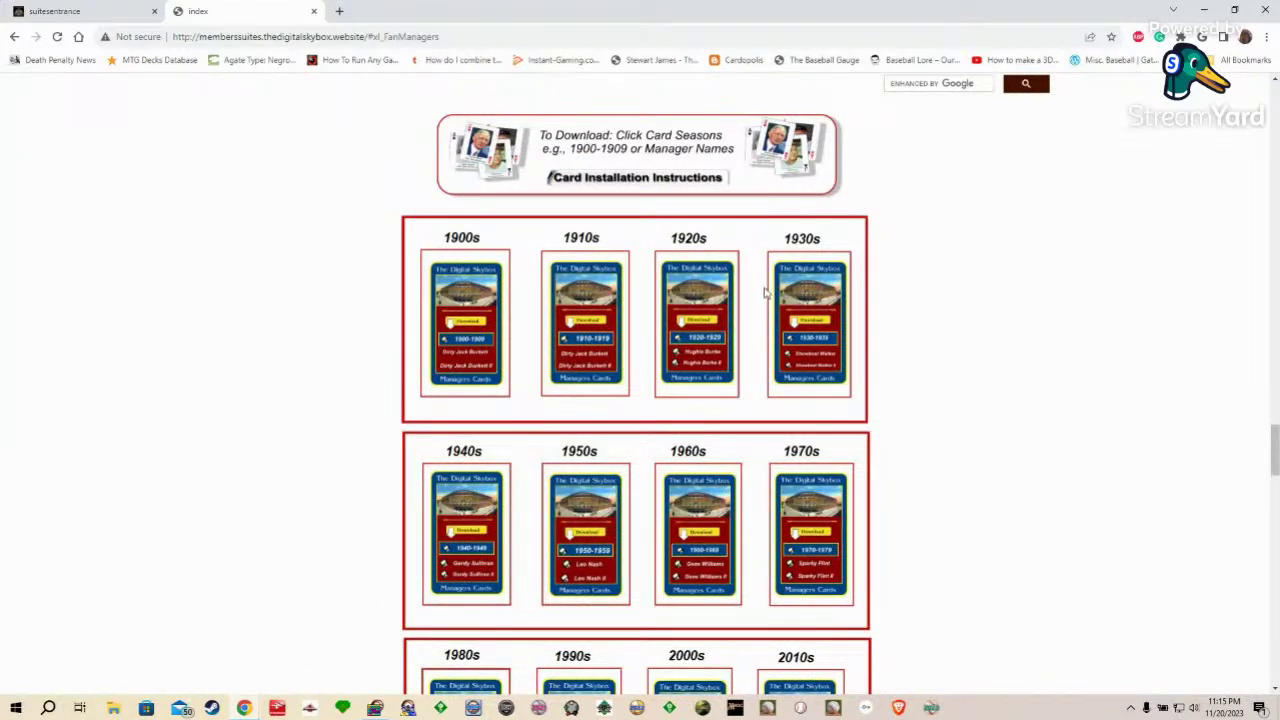
scroll(765, 292, down, 2)
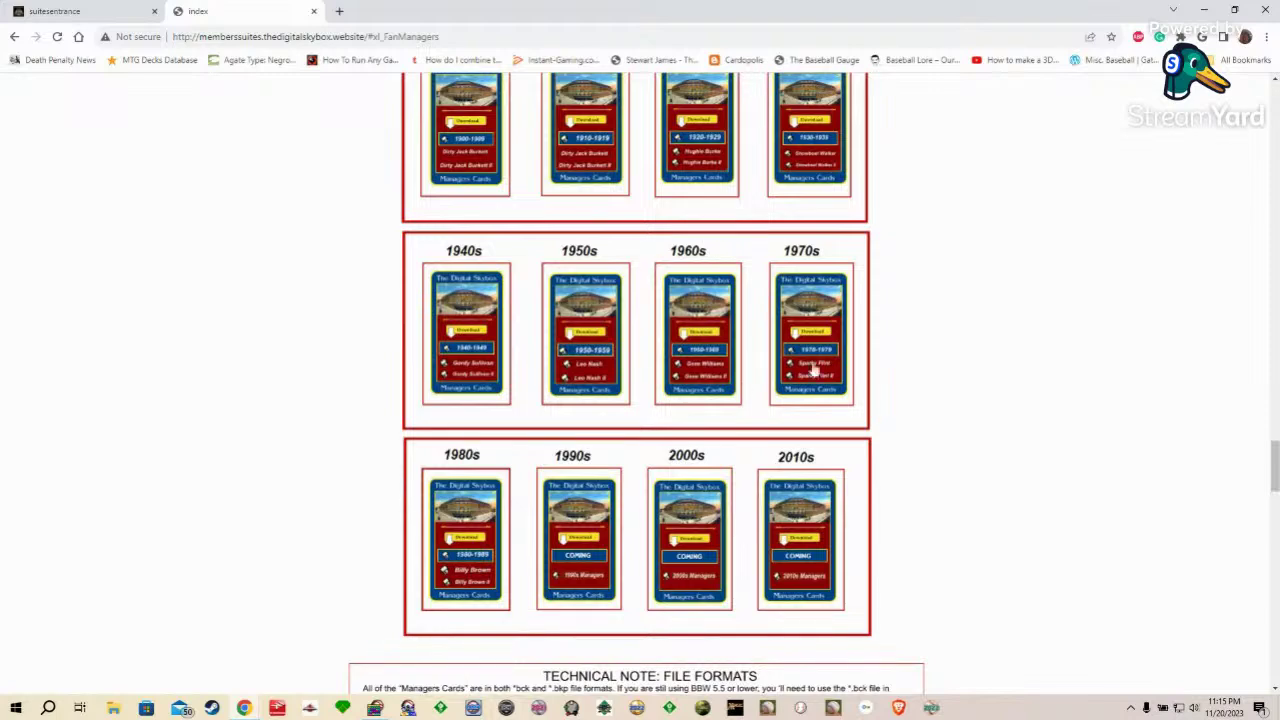
Step: Look through the downloadable season schedules, from the 1901 season onward
scroll(830, 459, down, 8)
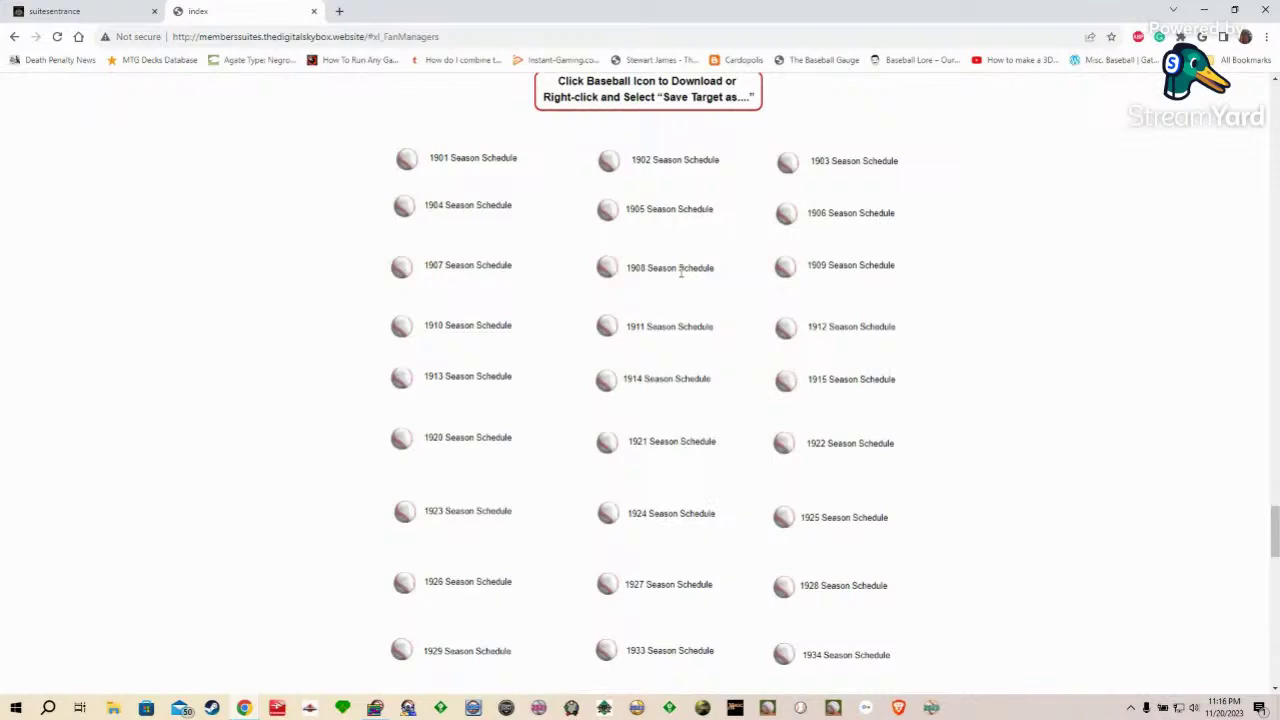
scroll(681, 275, down, 2)
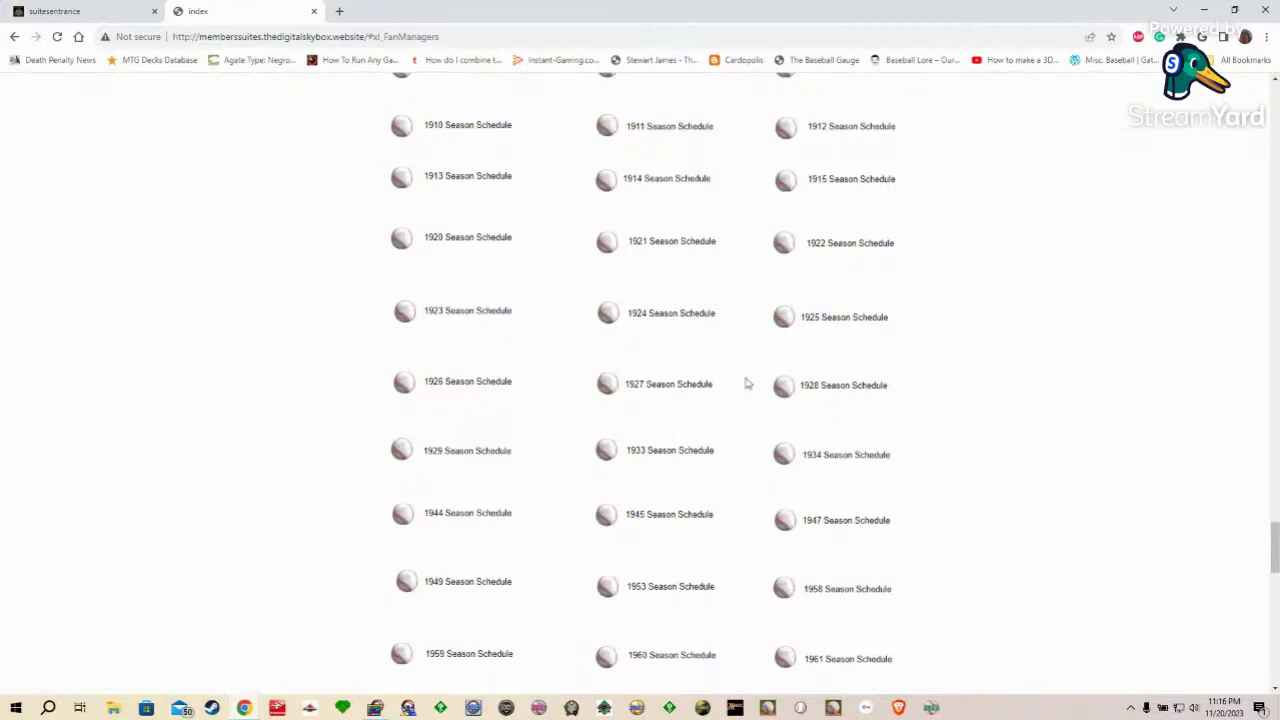
scroll(745, 382, down, 6)
Step: Look over the ballpark downloads at the end of the member's page, from Fenway Park to Busch Stadium
scroll(745, 382, down, 9)
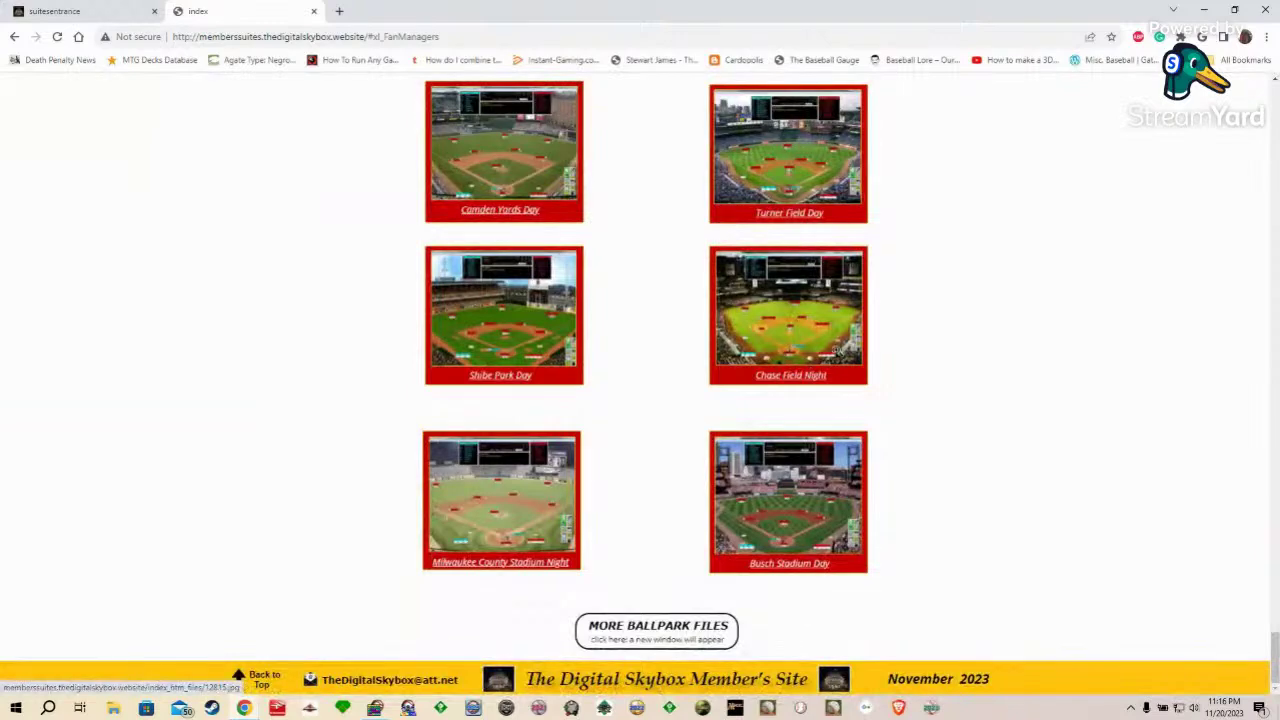
scroll(503, 337, up, 5)
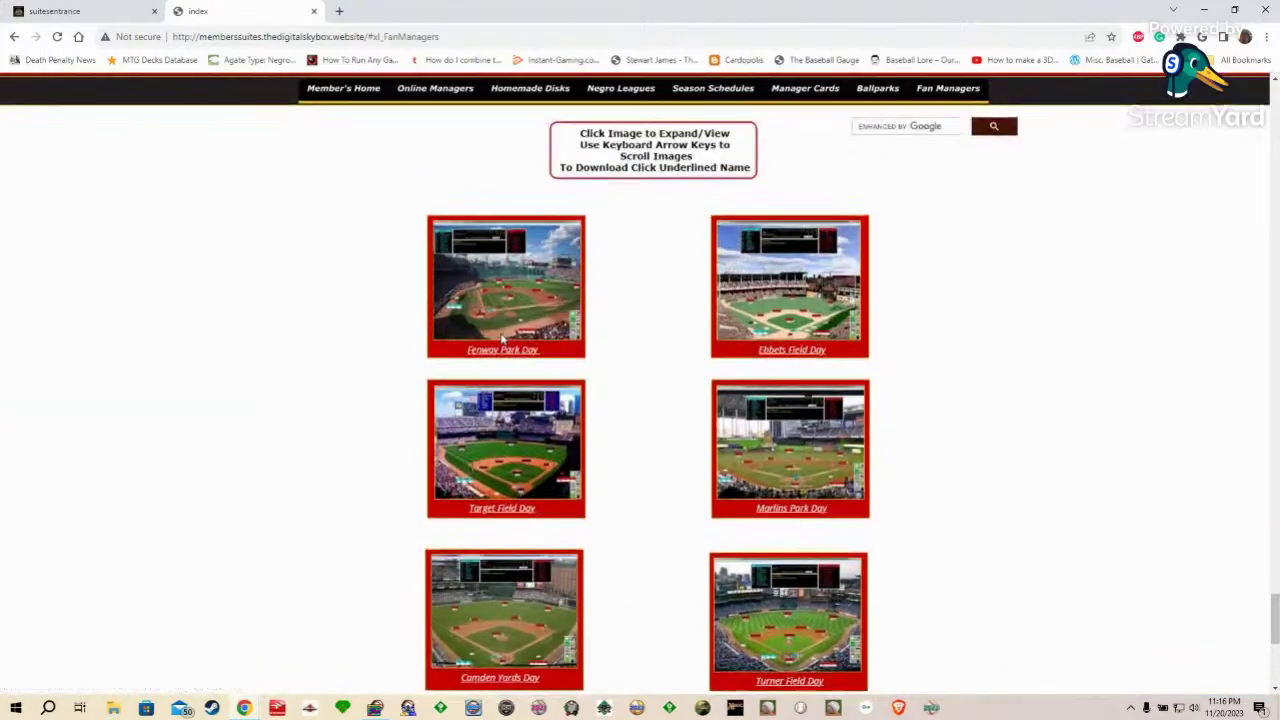
scroll(503, 335, down, 3)
scroll(503, 335, down, 2)
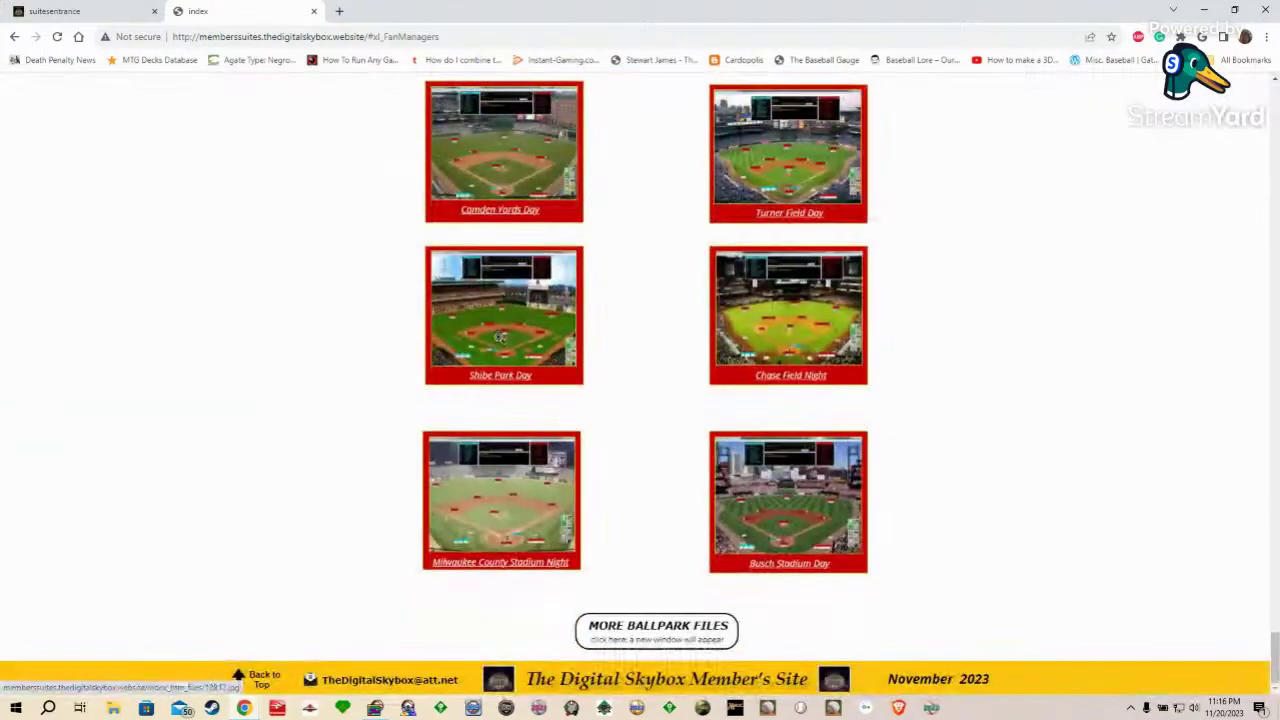
Step: Open the additional ballpark files, look through The Digital Skybox Ballparks folder on MediaFire, and close it again
click(638, 625)
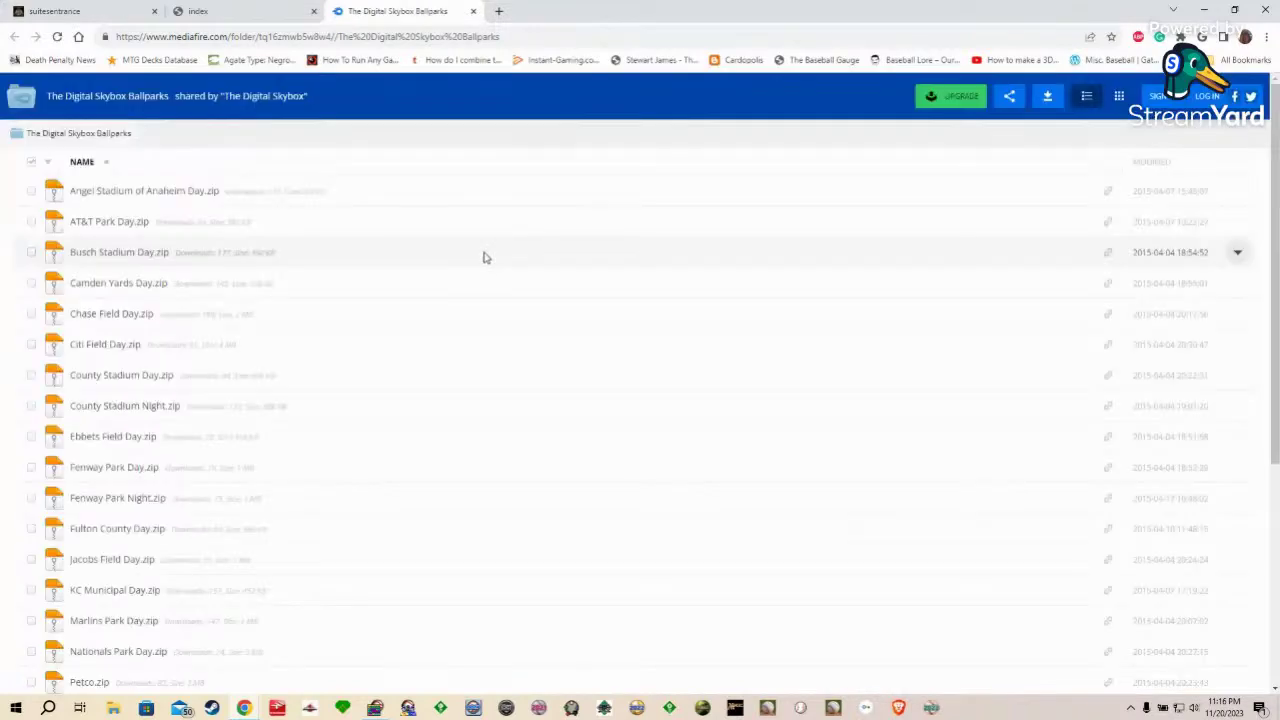
scroll(482, 259, down, 3)
scroll(480, 266, up, 4)
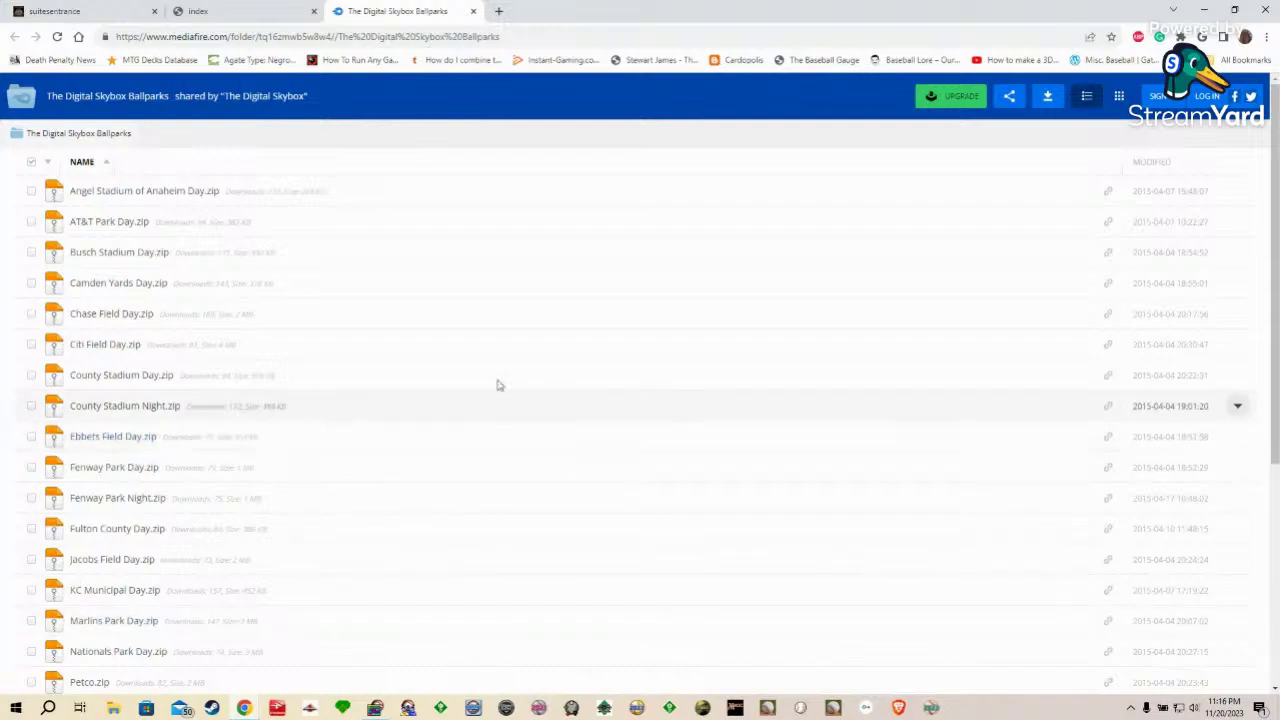
click(473, 12)
Step: Return to the beginning of the Member's Site page, looking back over its sections and main website links
scroll(389, 363, up, 10)
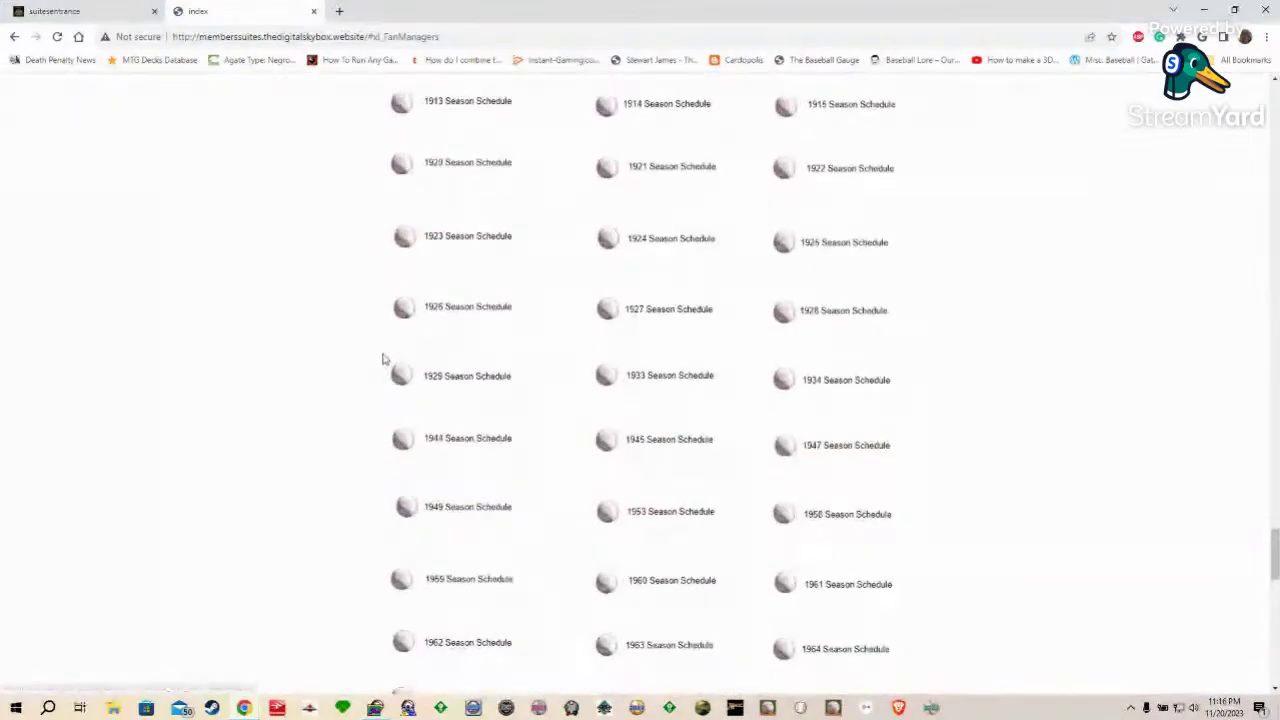
scroll(382, 358, up, 15)
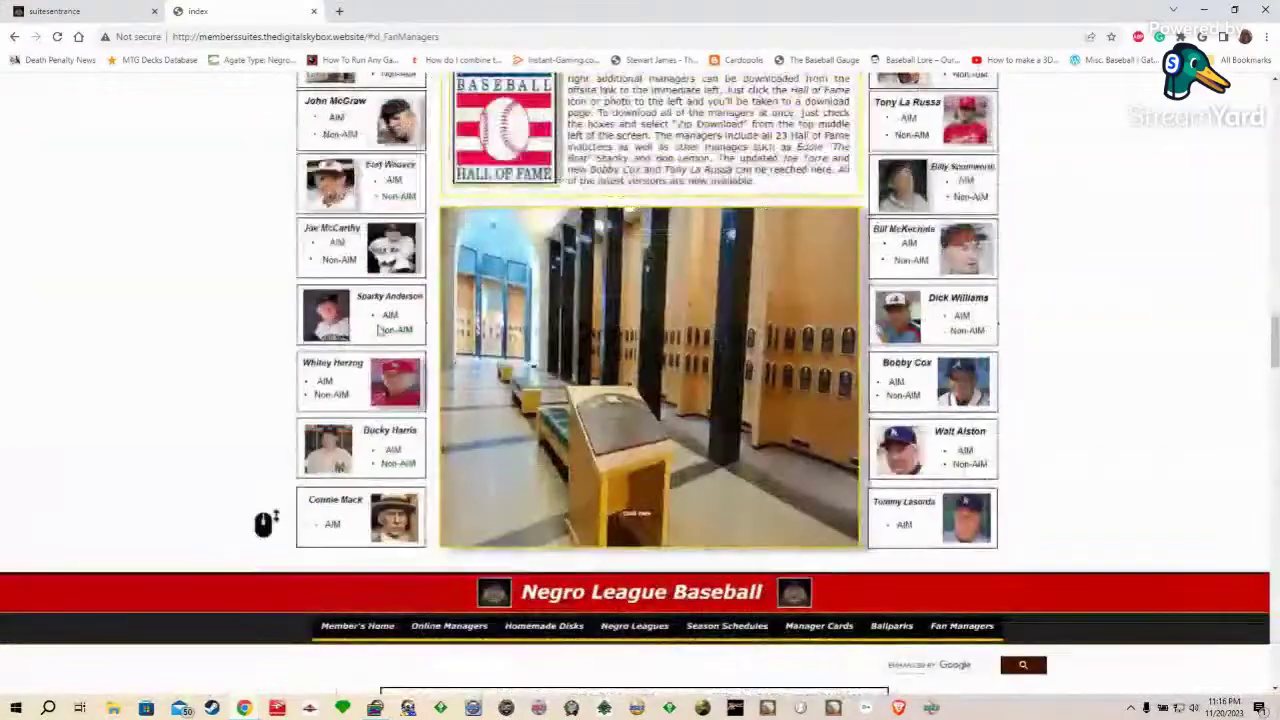
scroll(379, 330, up, 15)
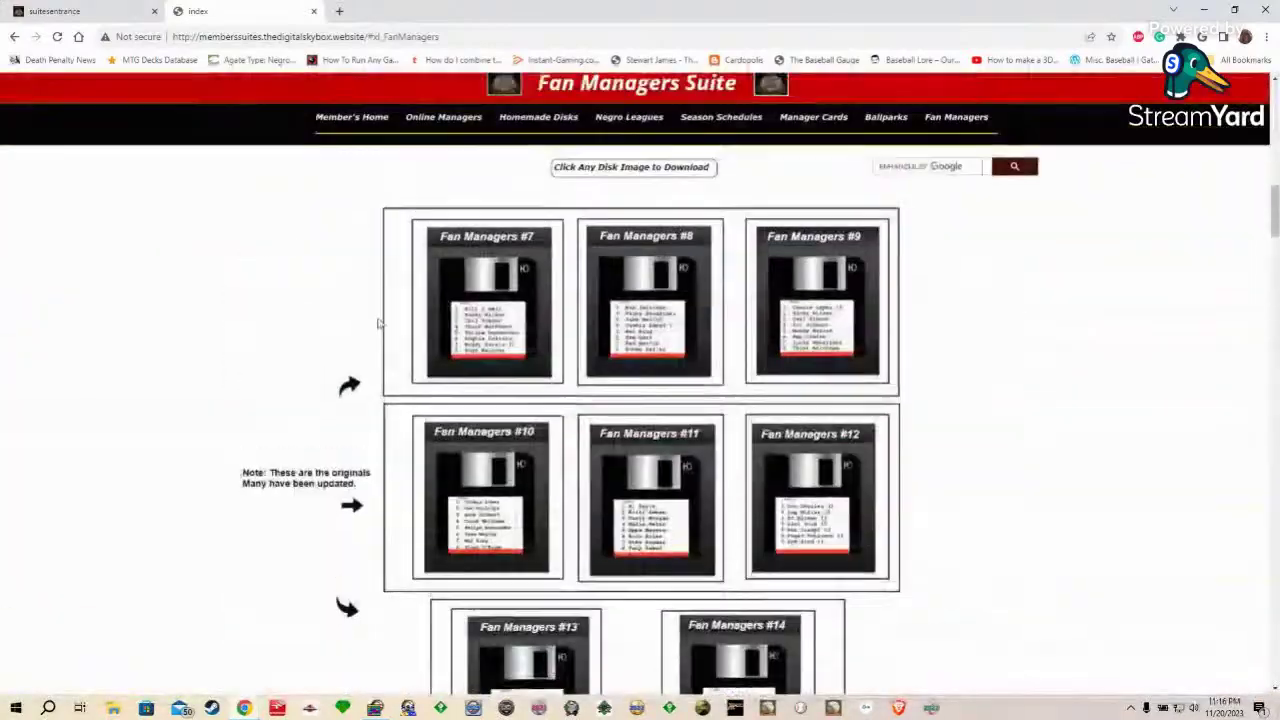
scroll(305, 415, up, 4)
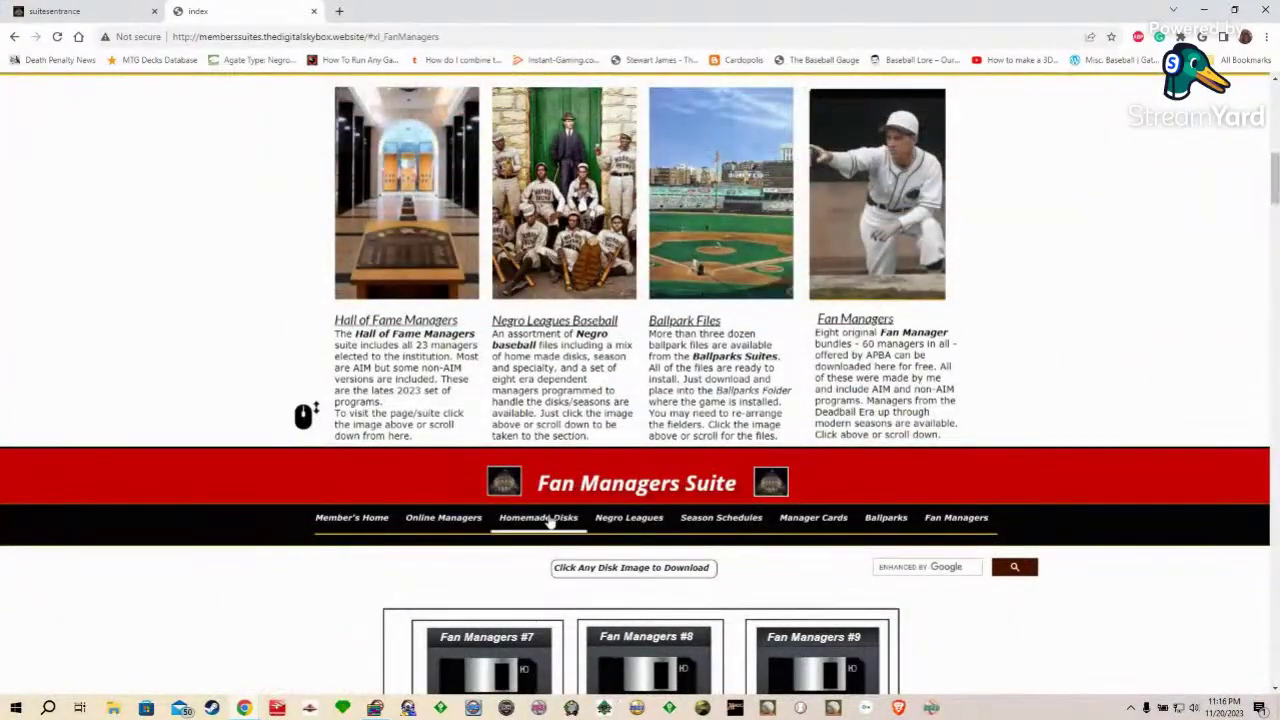
scroll(548, 523, up, 3)
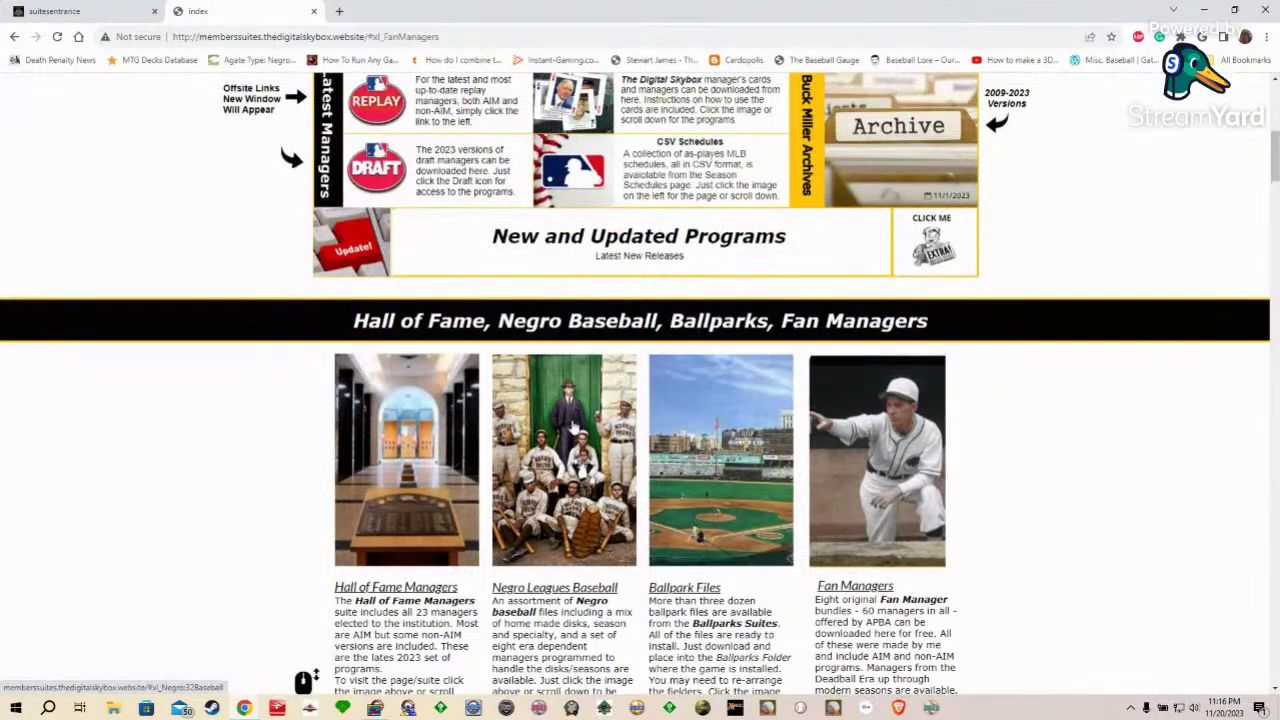
scroll(548, 466, up, 6)
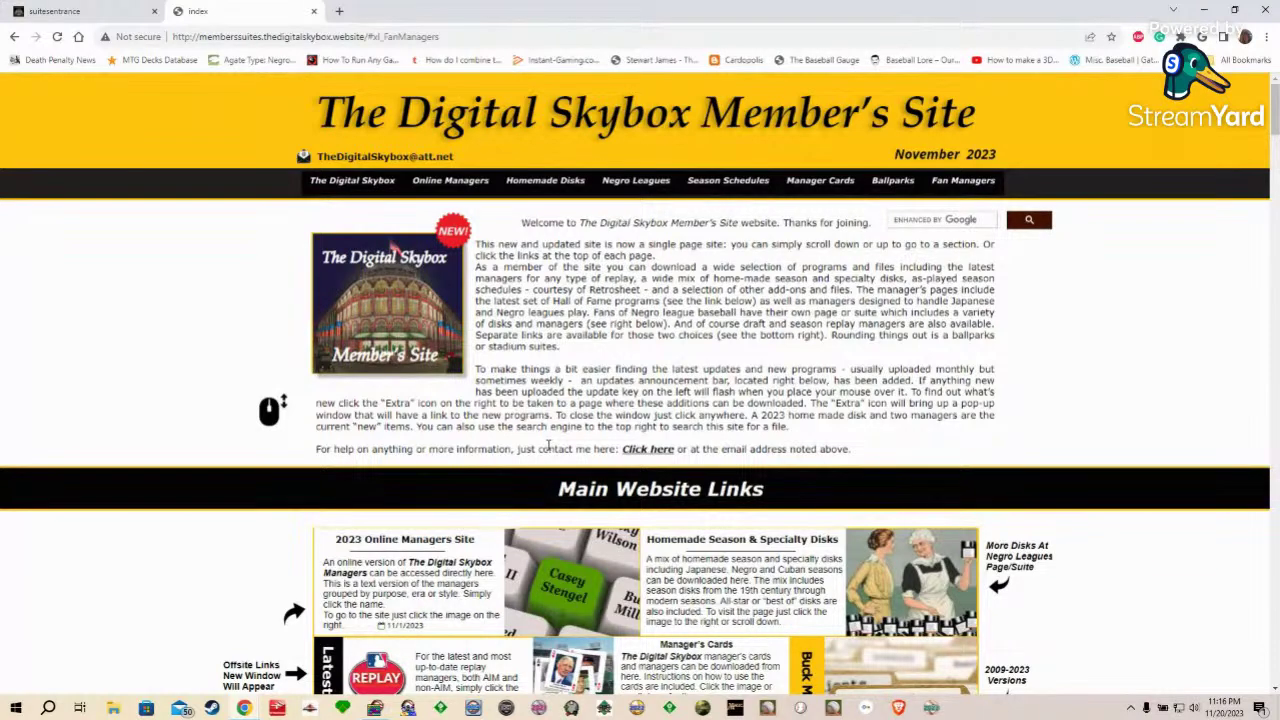
Step: Search the web for "apba zip" and open the APBA.zip files download site
click(457, 37)
text(apba)
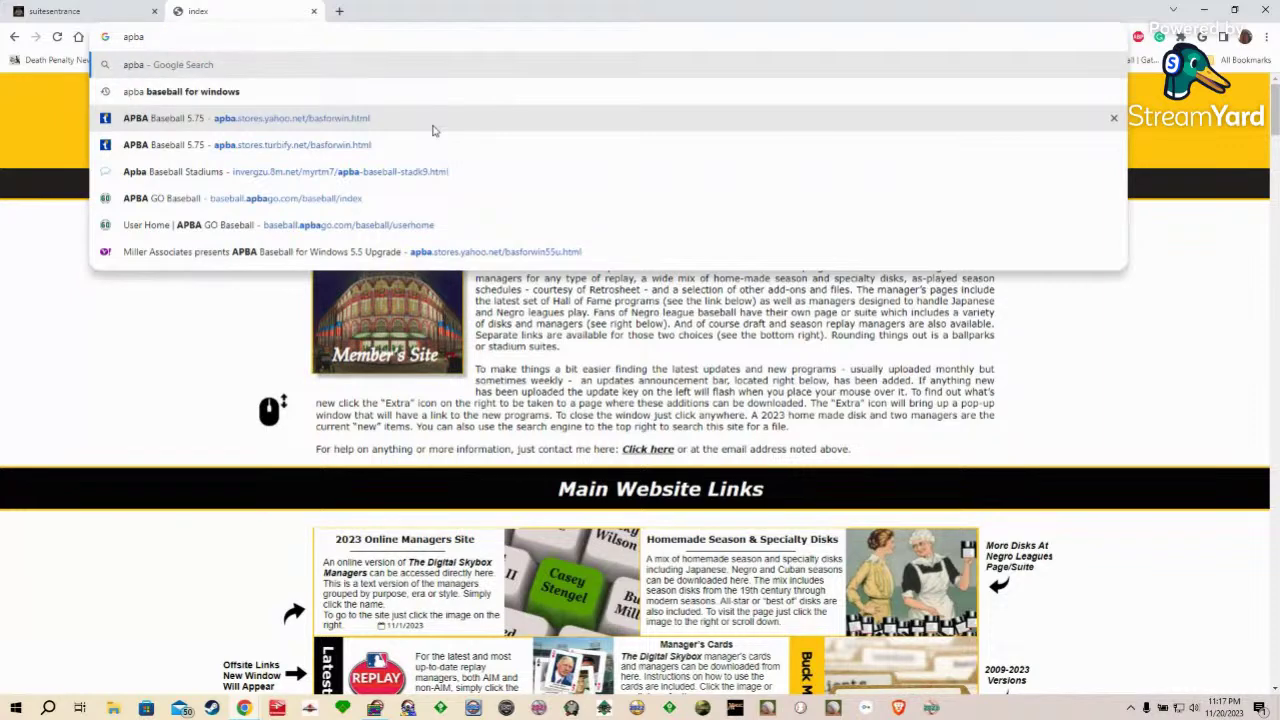
text(zip)
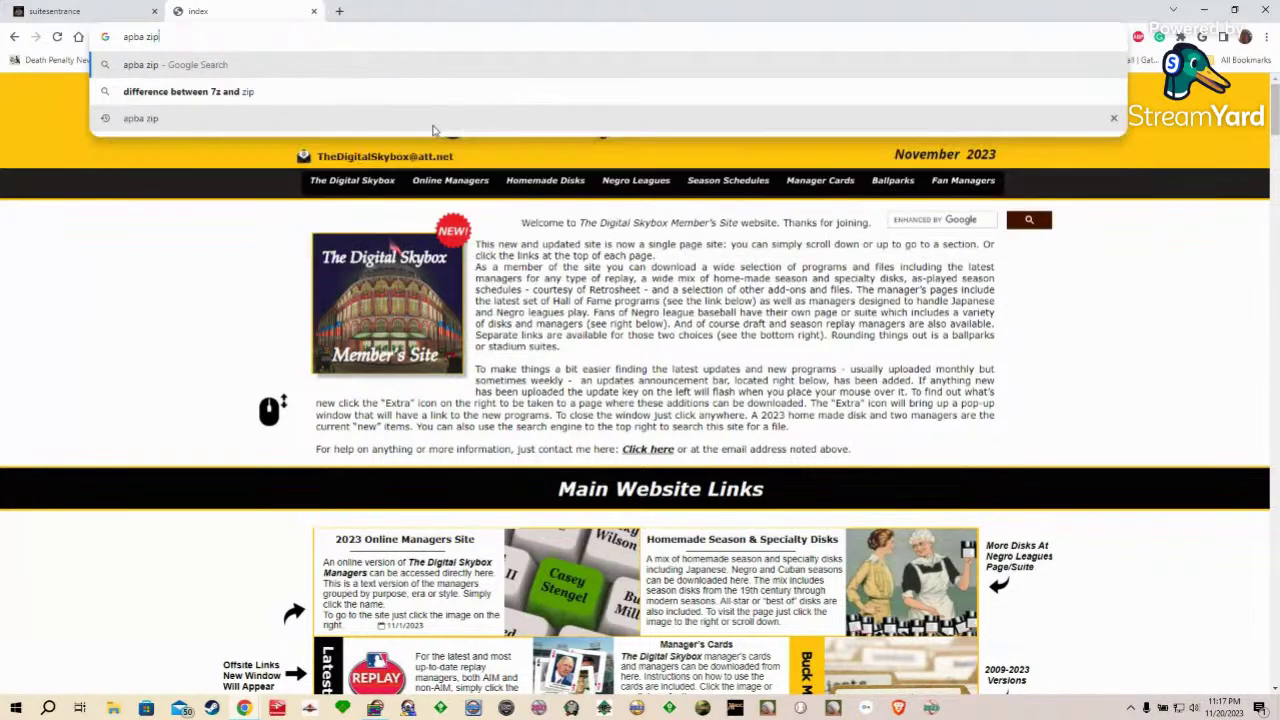
key(Return)
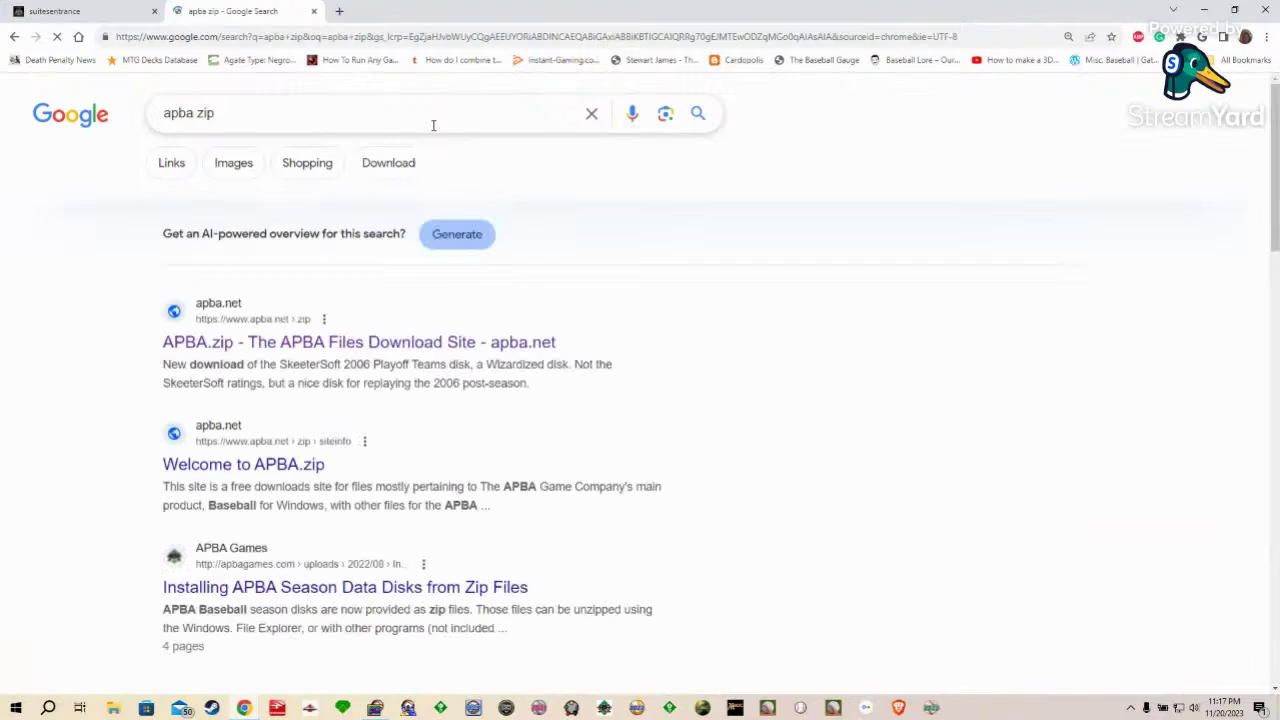
click(440, 345)
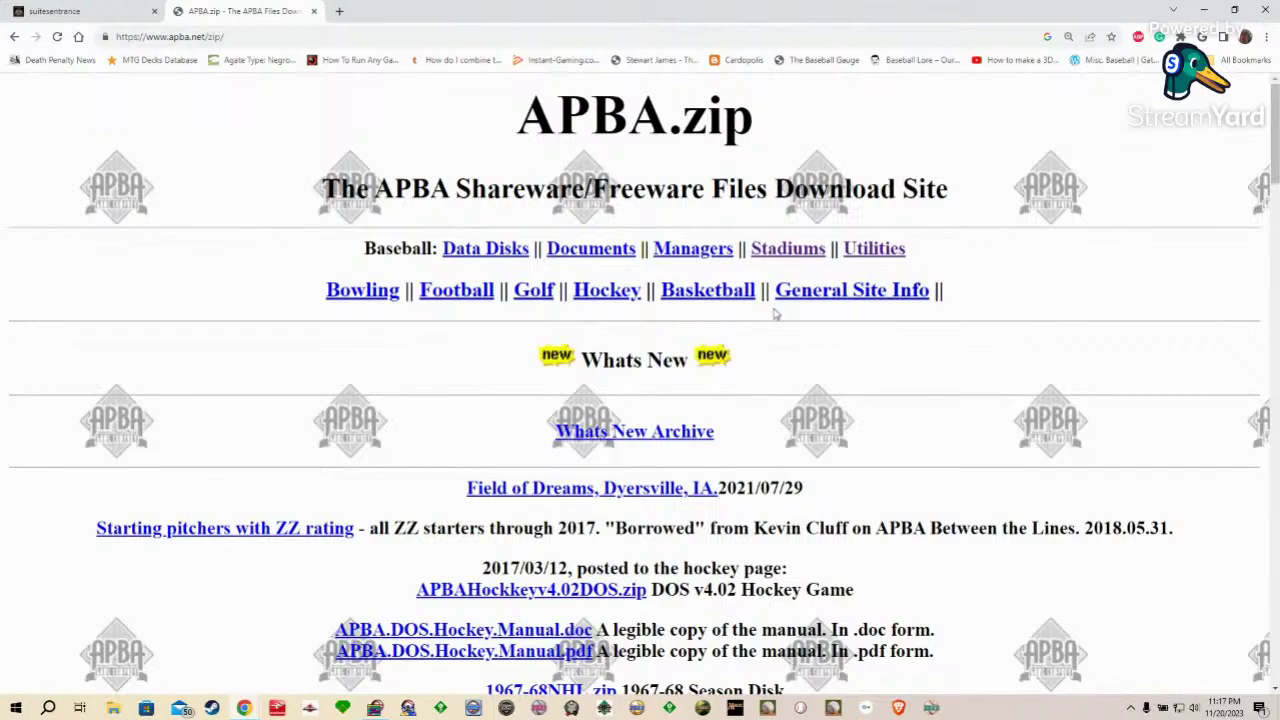
Step: Look through the baseball Data Disks page, covering the major league and minor league season disks, and return to the APBA.zip main page
click(478, 252)
scroll(207, 408, down, 13)
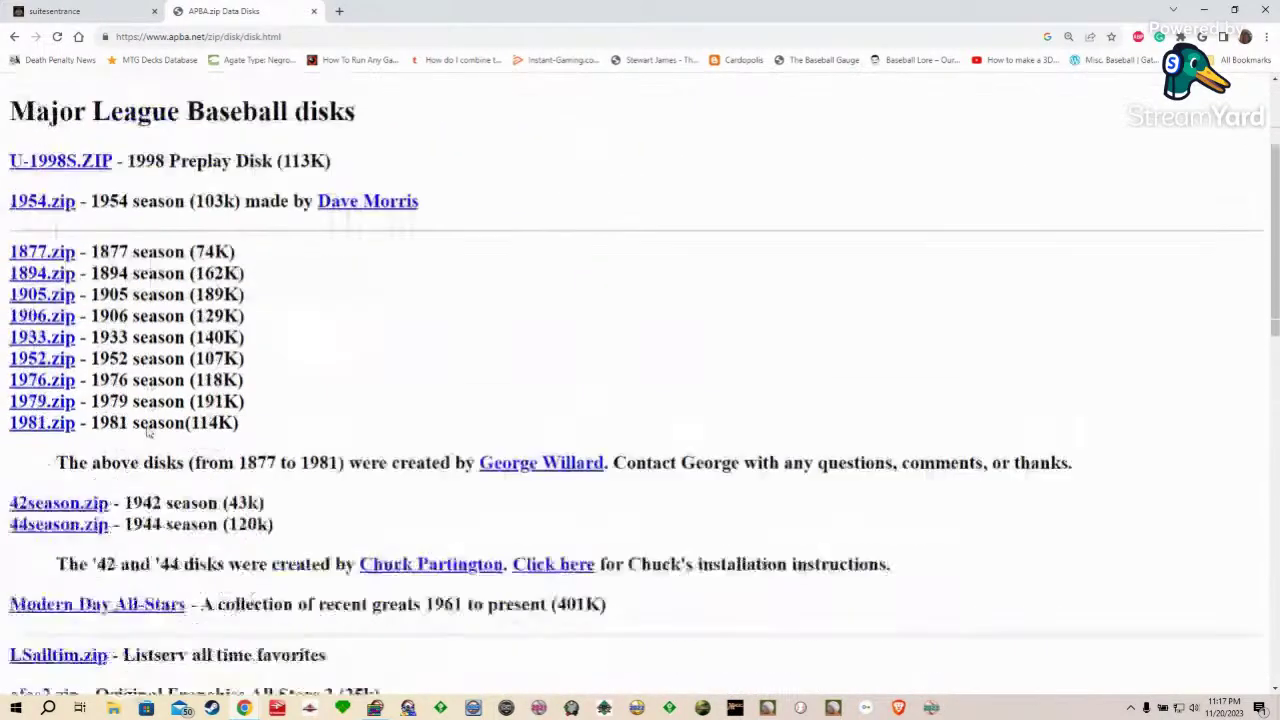
scroll(143, 407, down, 4)
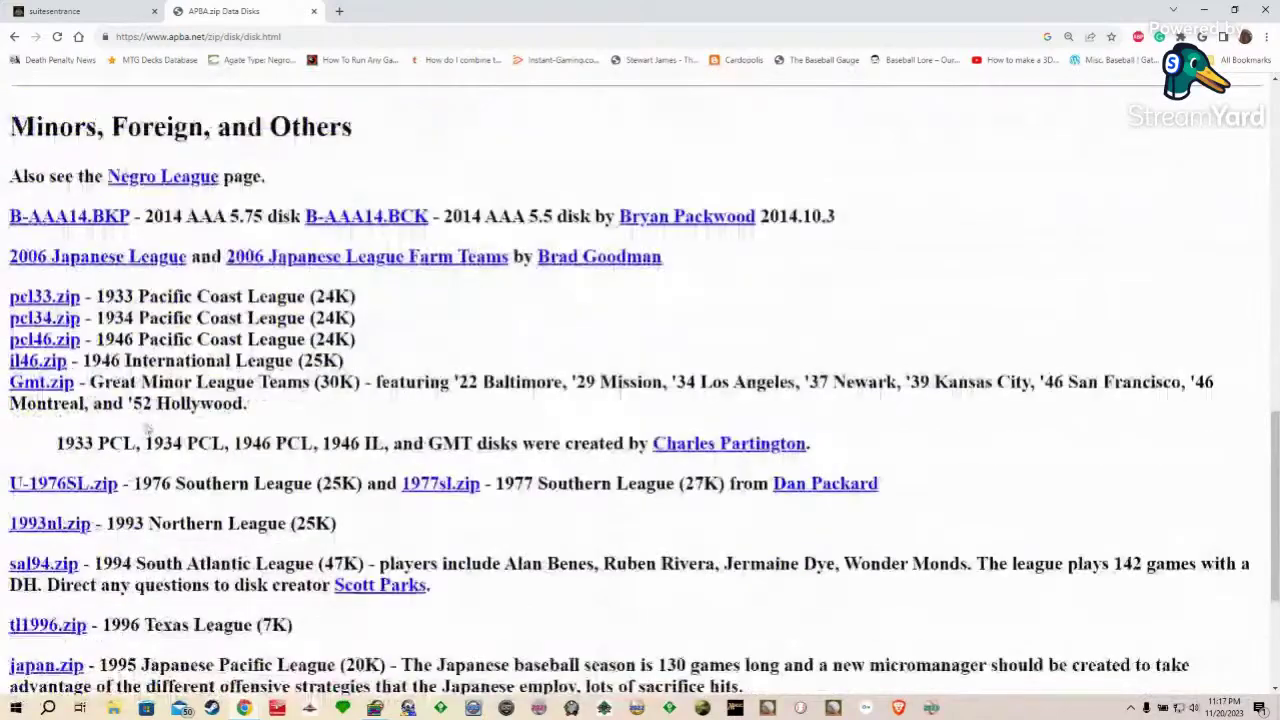
scroll(143, 407, up, 5)
scroll(143, 407, up, 12)
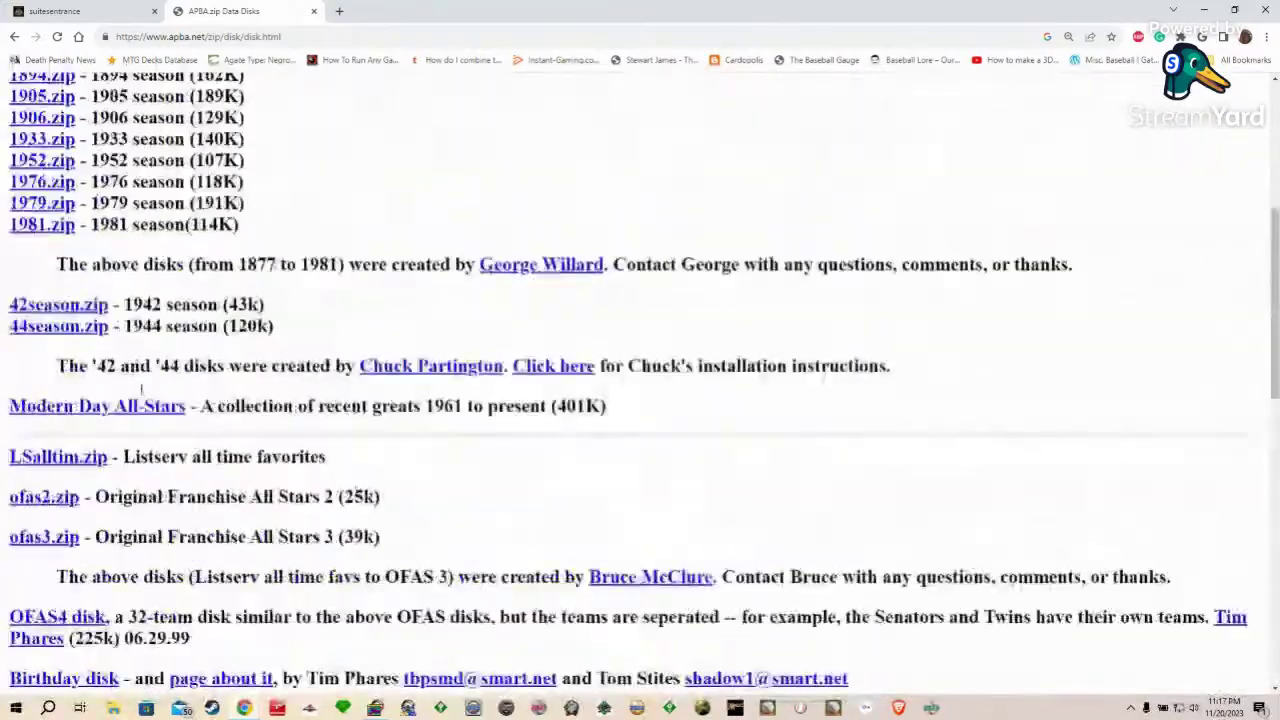
click(14, 36)
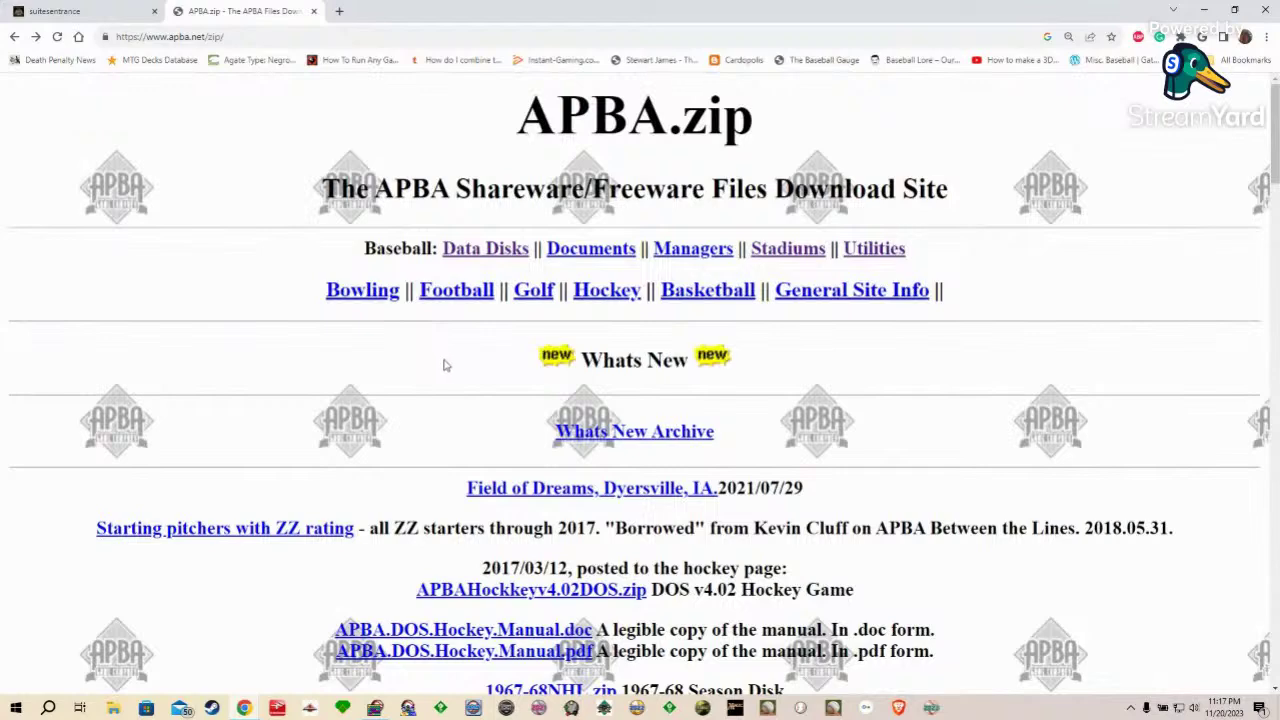
Step: Look over the miscellaneous documents and the BBW MicroManagers downloads for baseball, returning to the main page after each
click(588, 251)
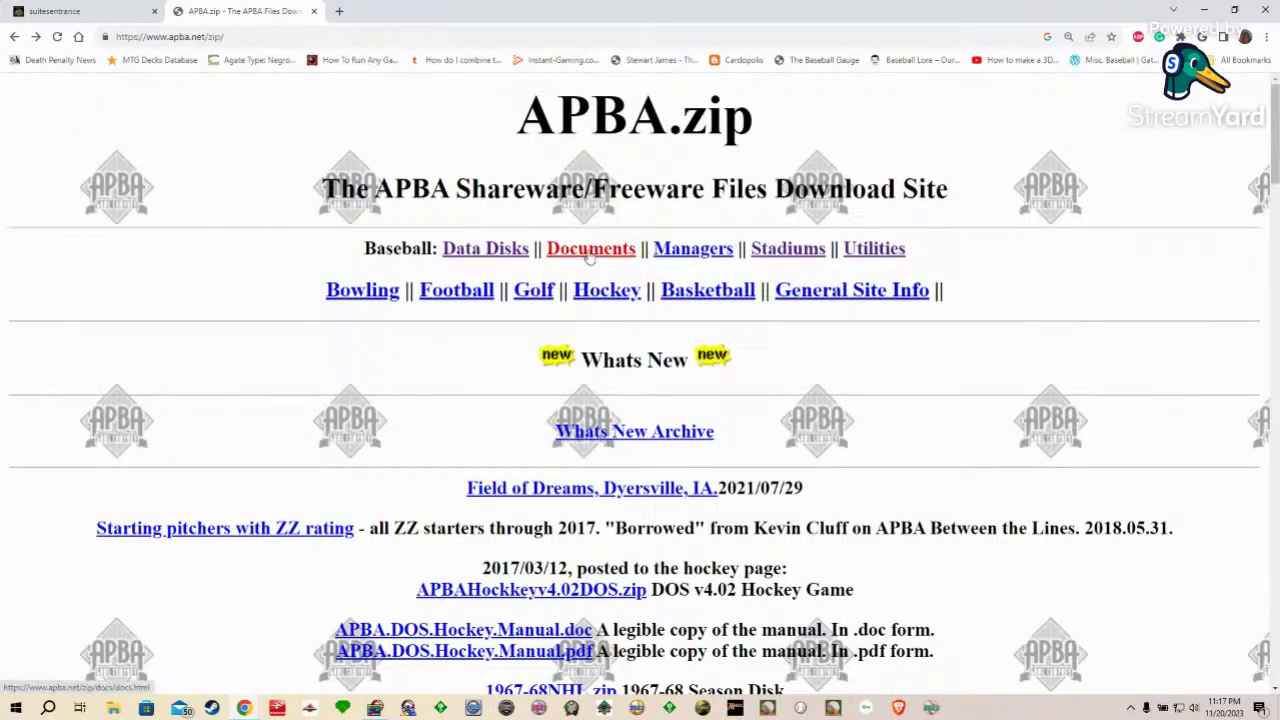
scroll(298, 289, down, 3)
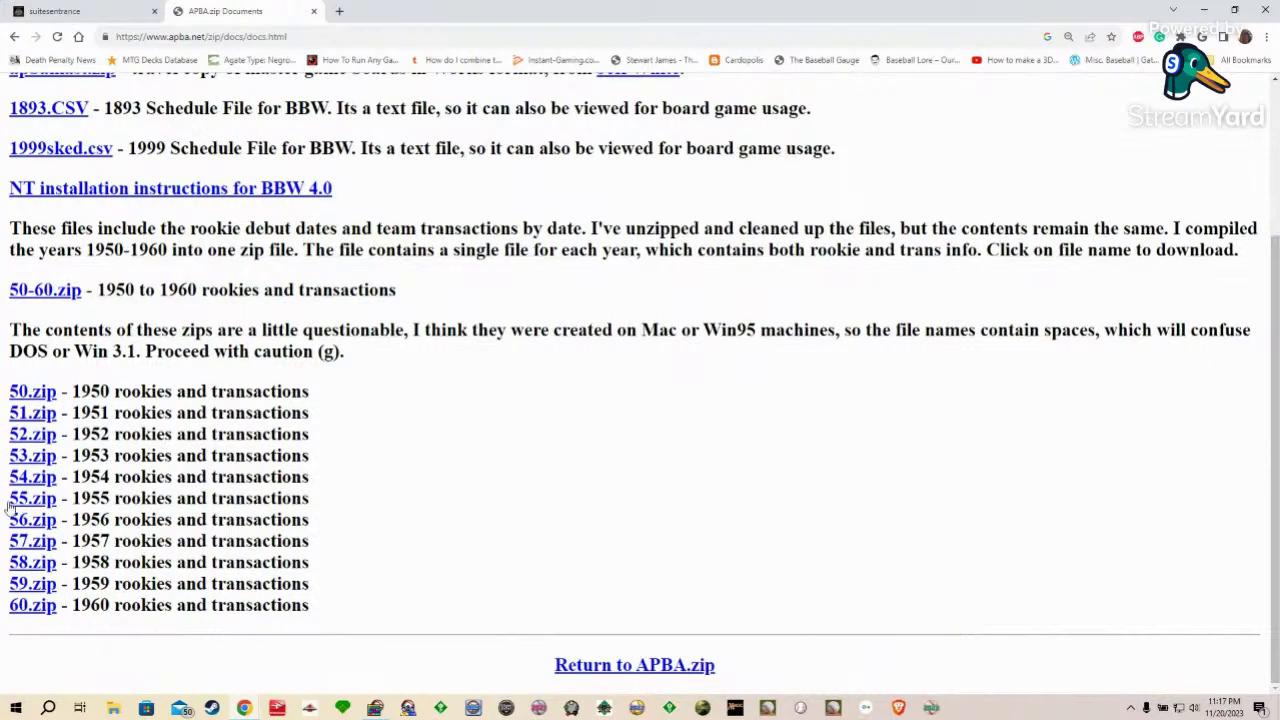
scroll(494, 583, up, 3)
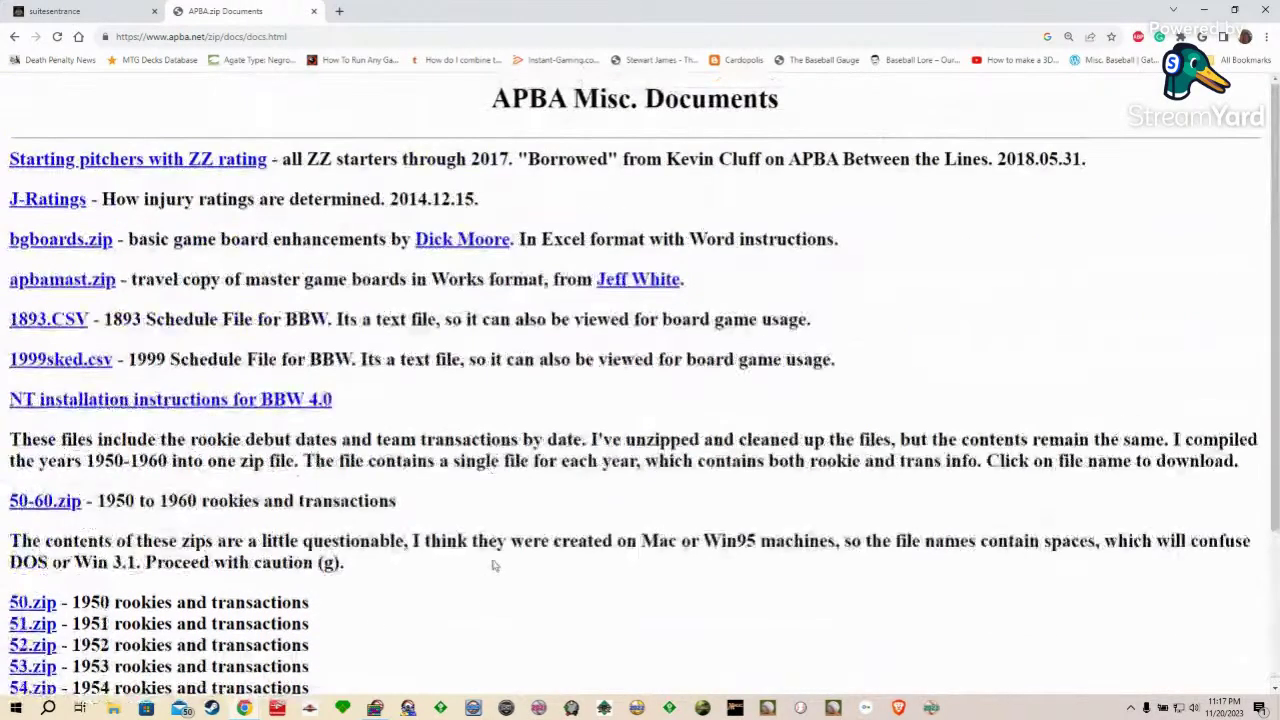
click(14, 36)
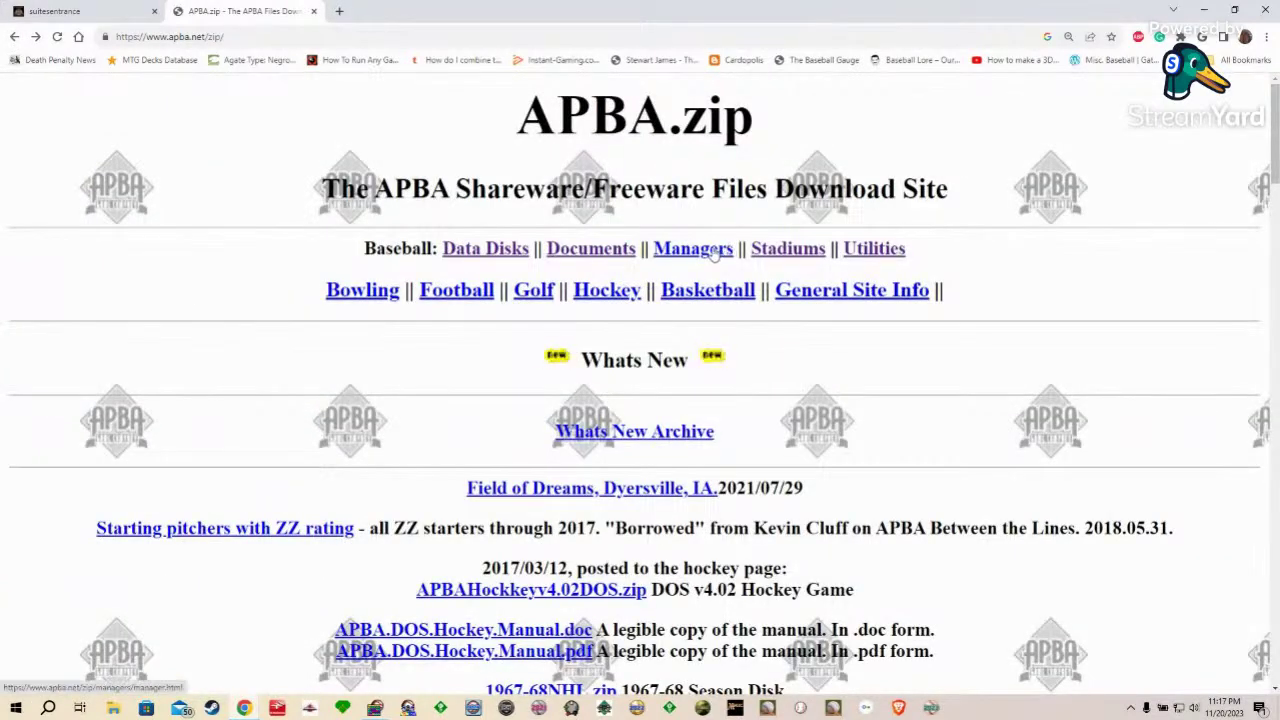
click(728, 250)
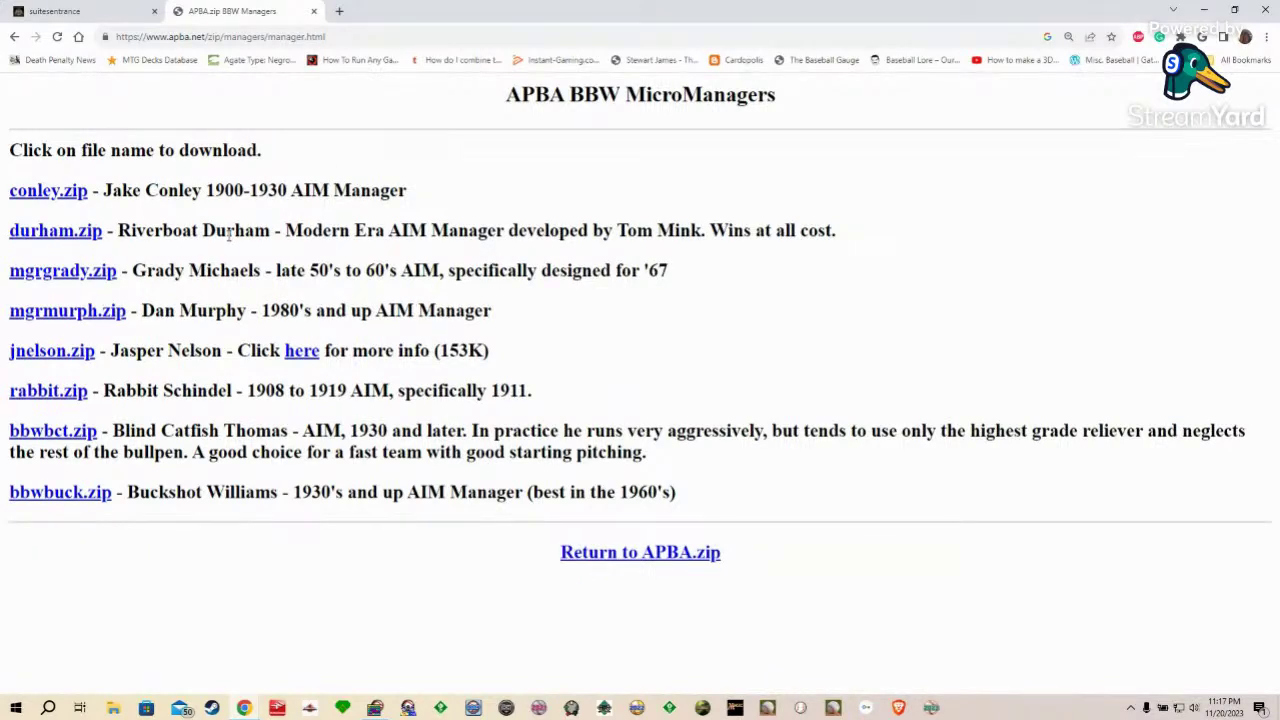
click(14, 37)
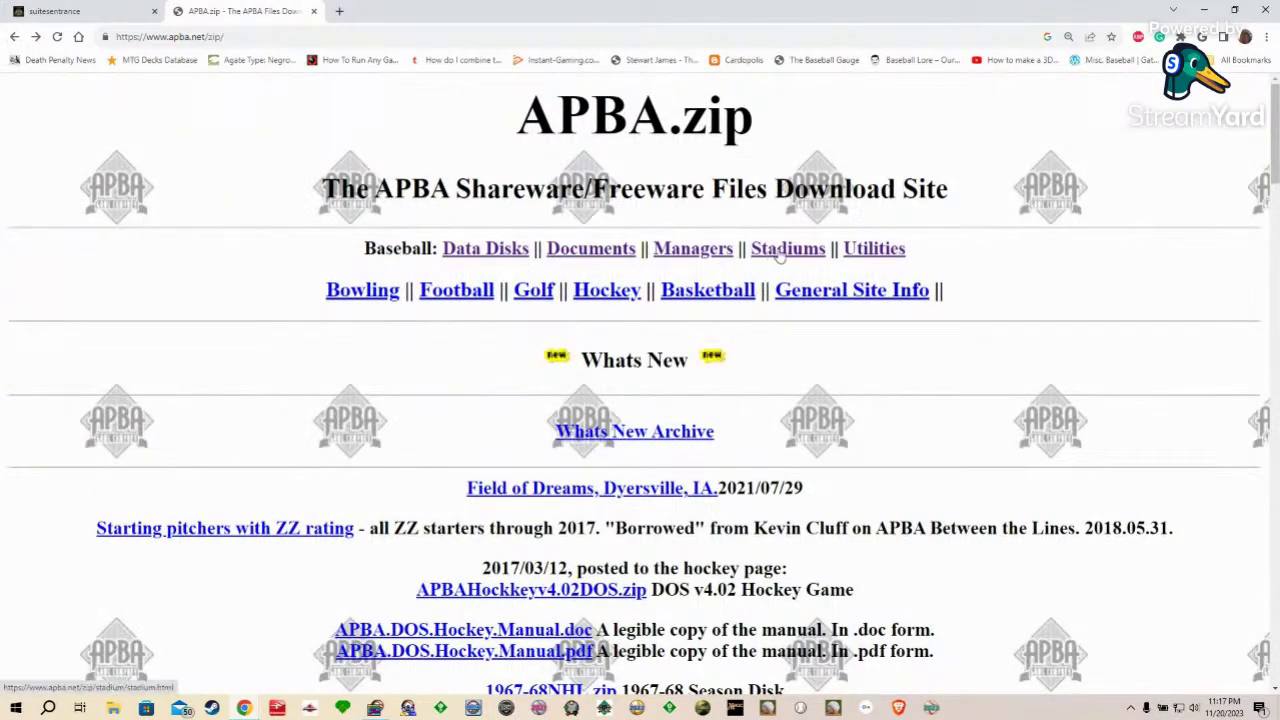
Step: Open the Current MLB Stadiums list, look through its ballpark downloads from start to end, and return to the APBA Stadiums page
click(779, 252)
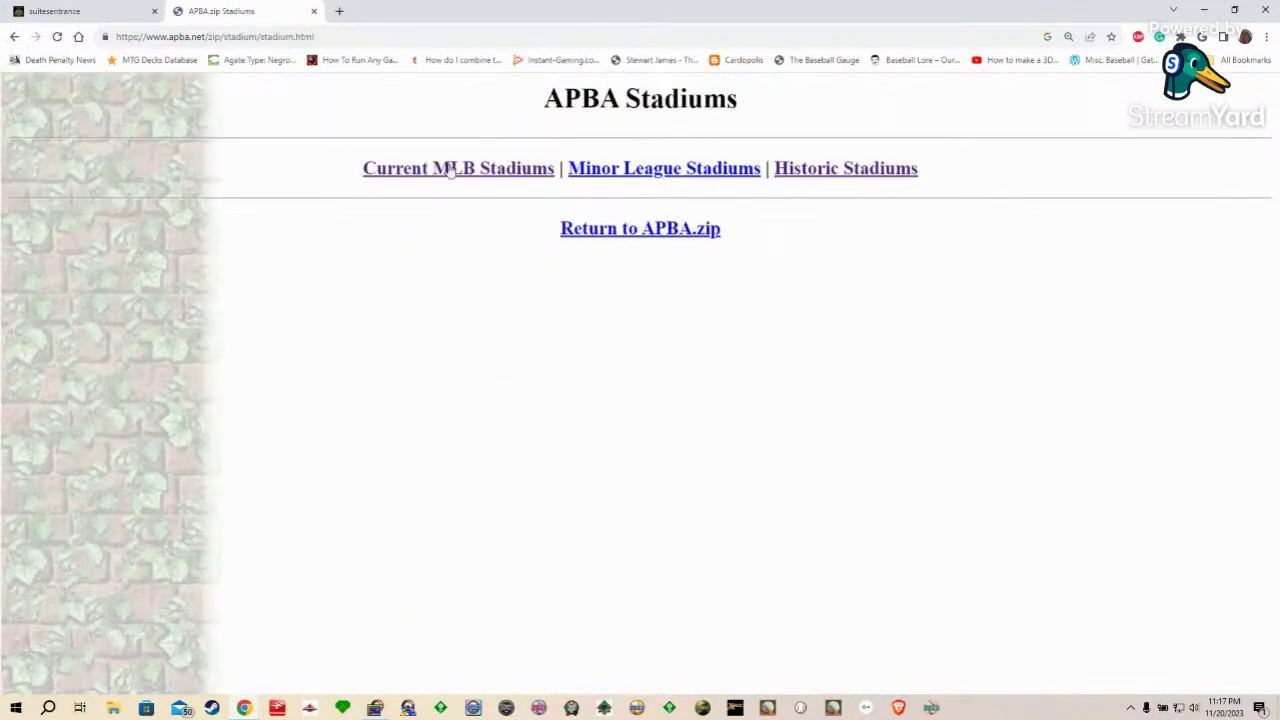
click(450, 170)
scroll(409, 180, down, 2)
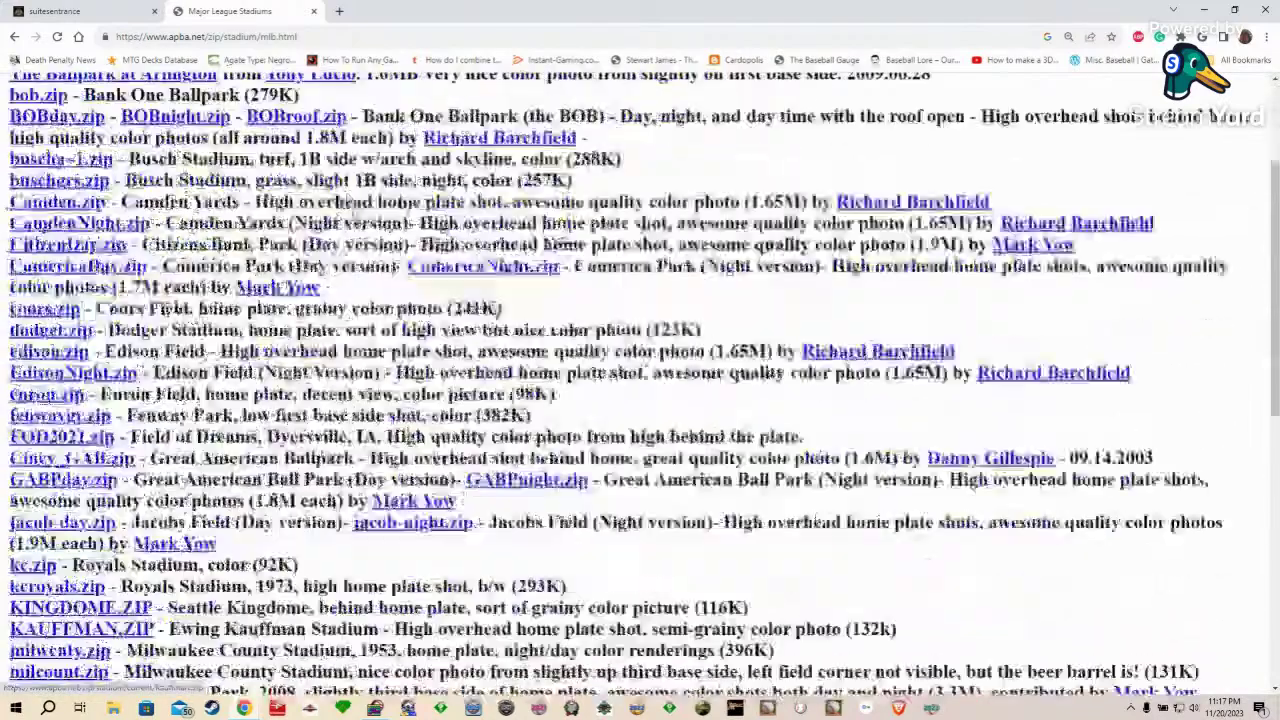
scroll(352, 358, down, 6)
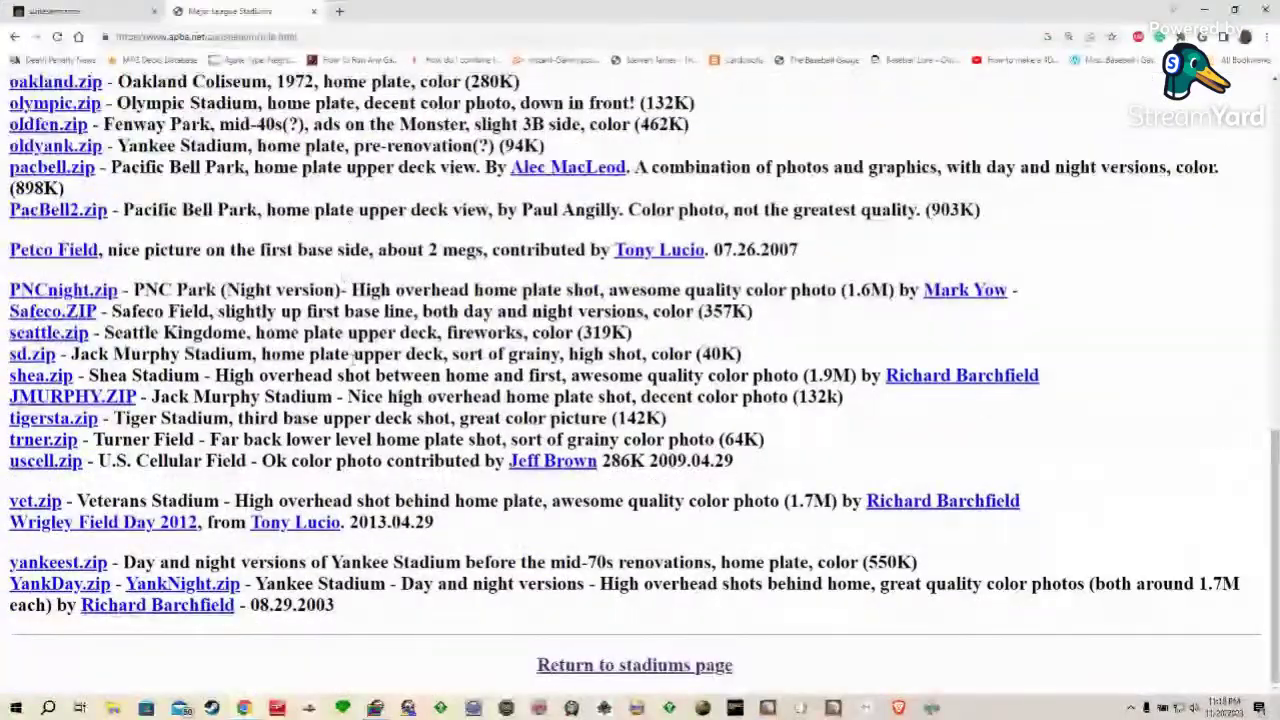
scroll(353, 357, up, 15)
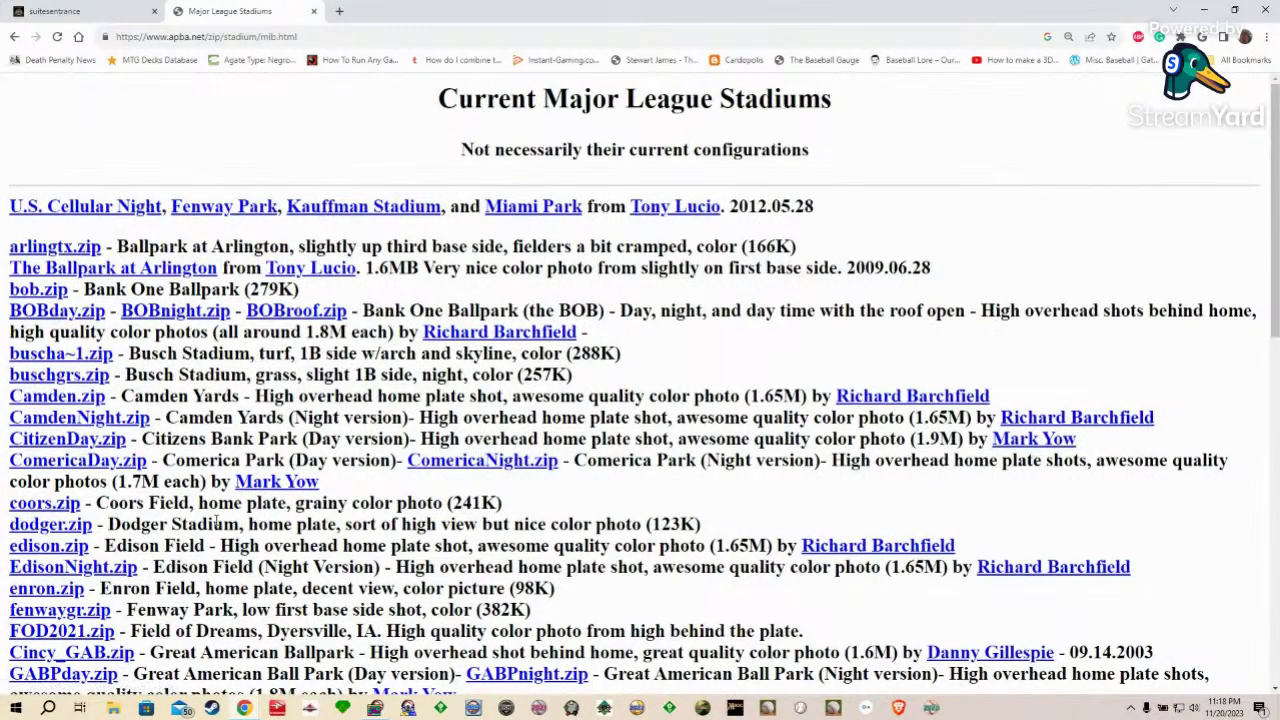
scroll(213, 519, down, 1)
scroll(213, 519, down, 14)
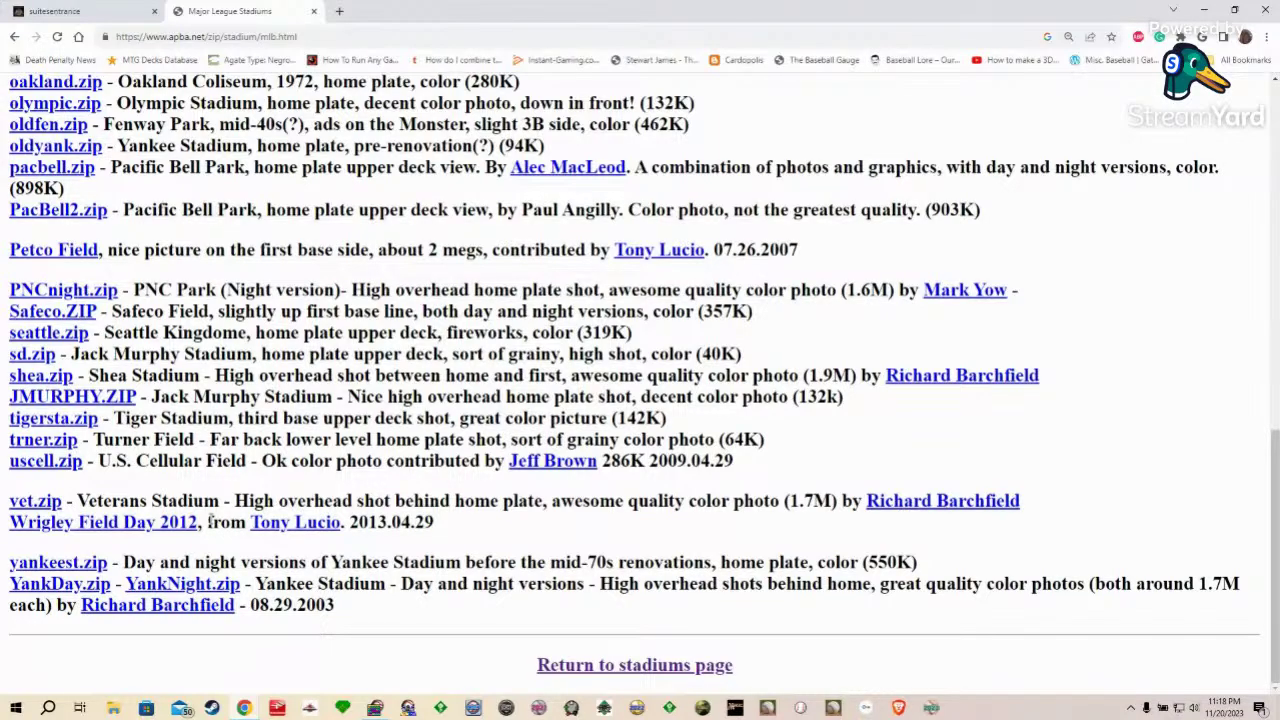
scroll(130, 592, up, 2)
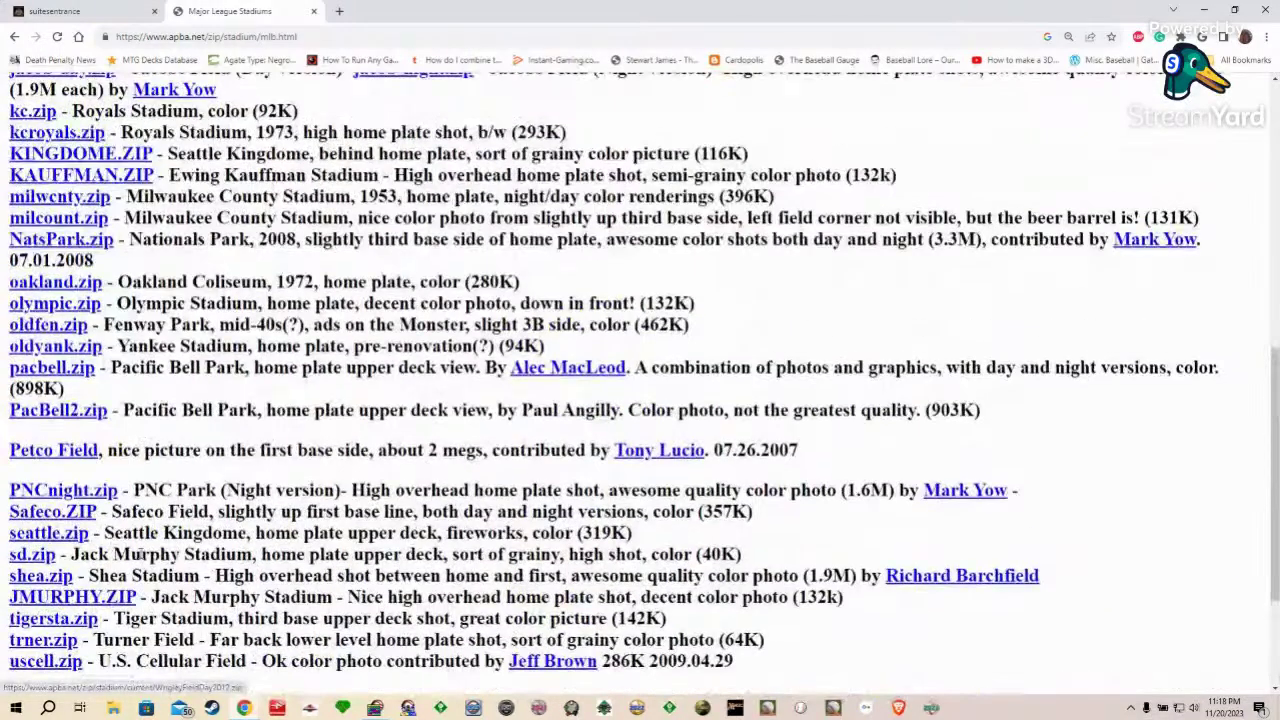
scroll(140, 553, up, 7)
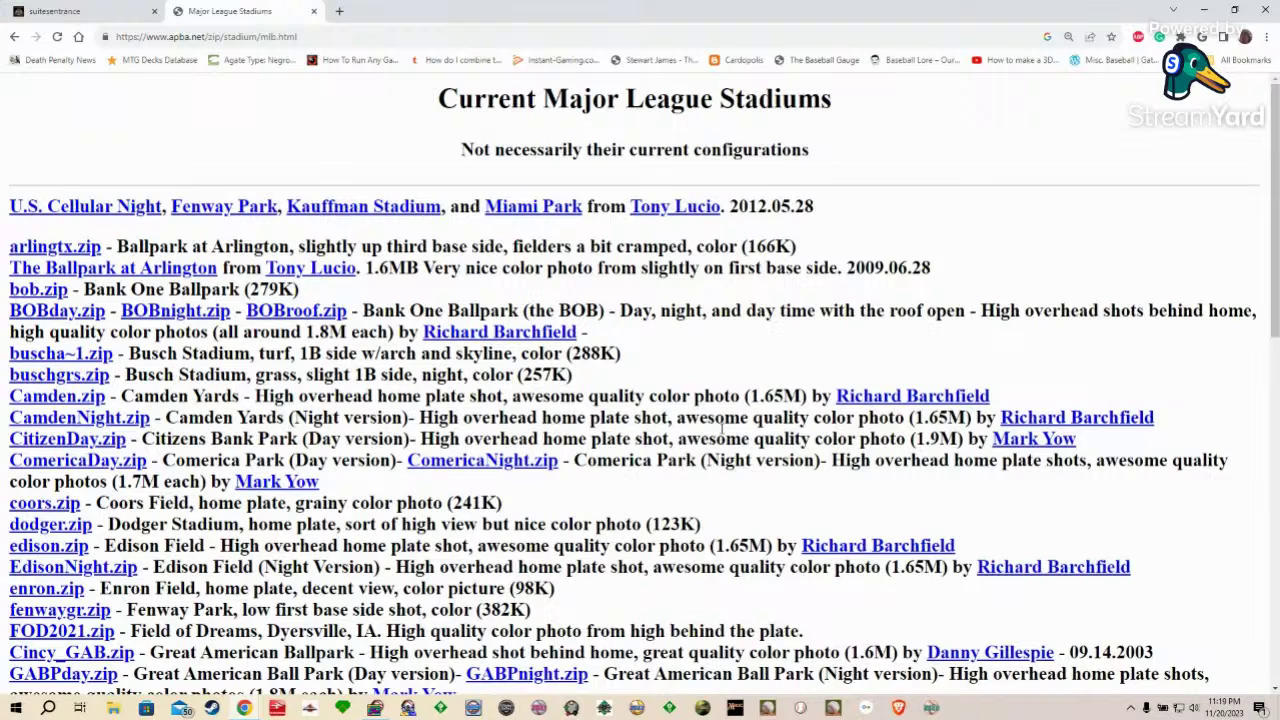
click(14, 37)
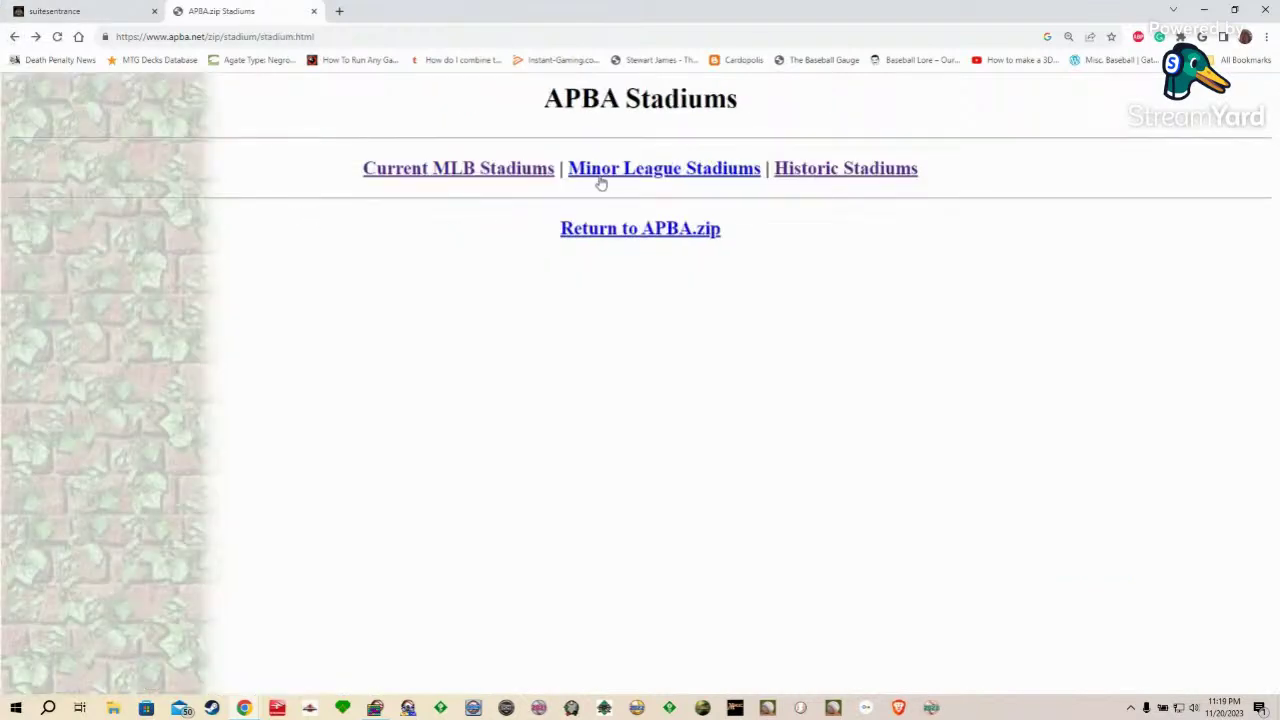
Step: Look over the Historic Stadiums and Minor League Stadiums download lists, and close the APBA.zip page
click(818, 176)
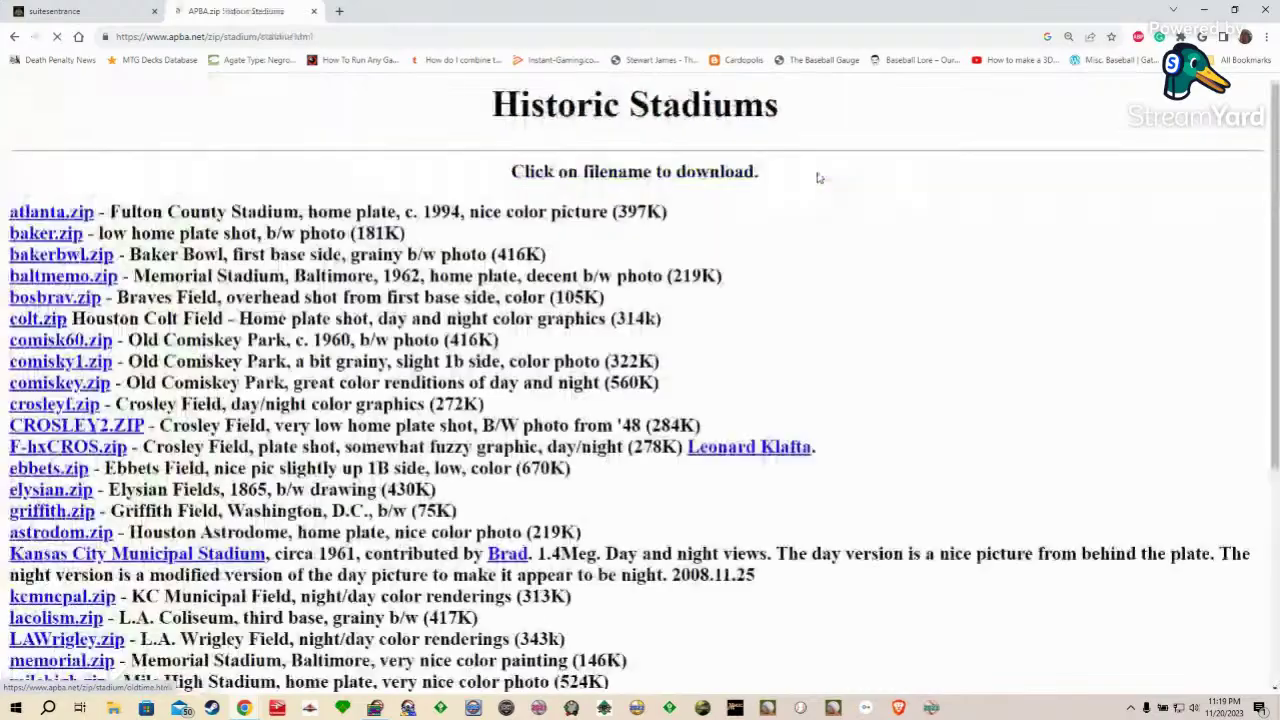
scroll(818, 176, down, 4)
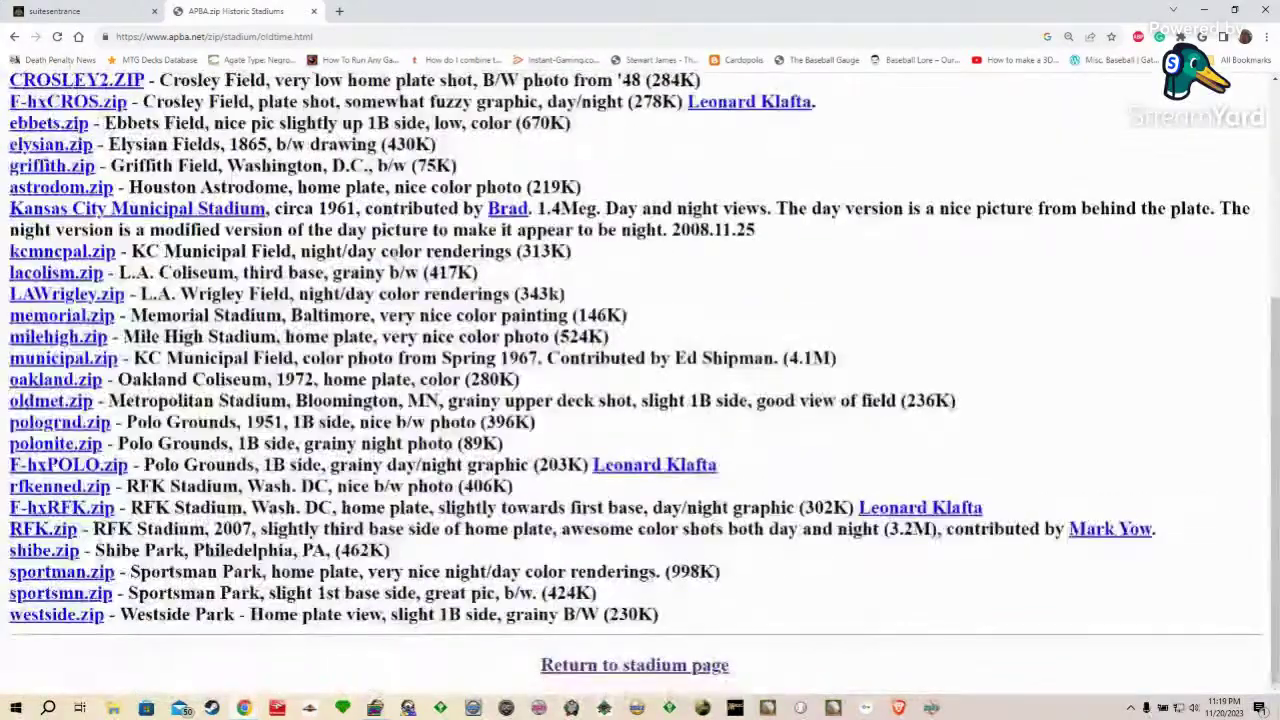
scroll(380, 360, up, 4)
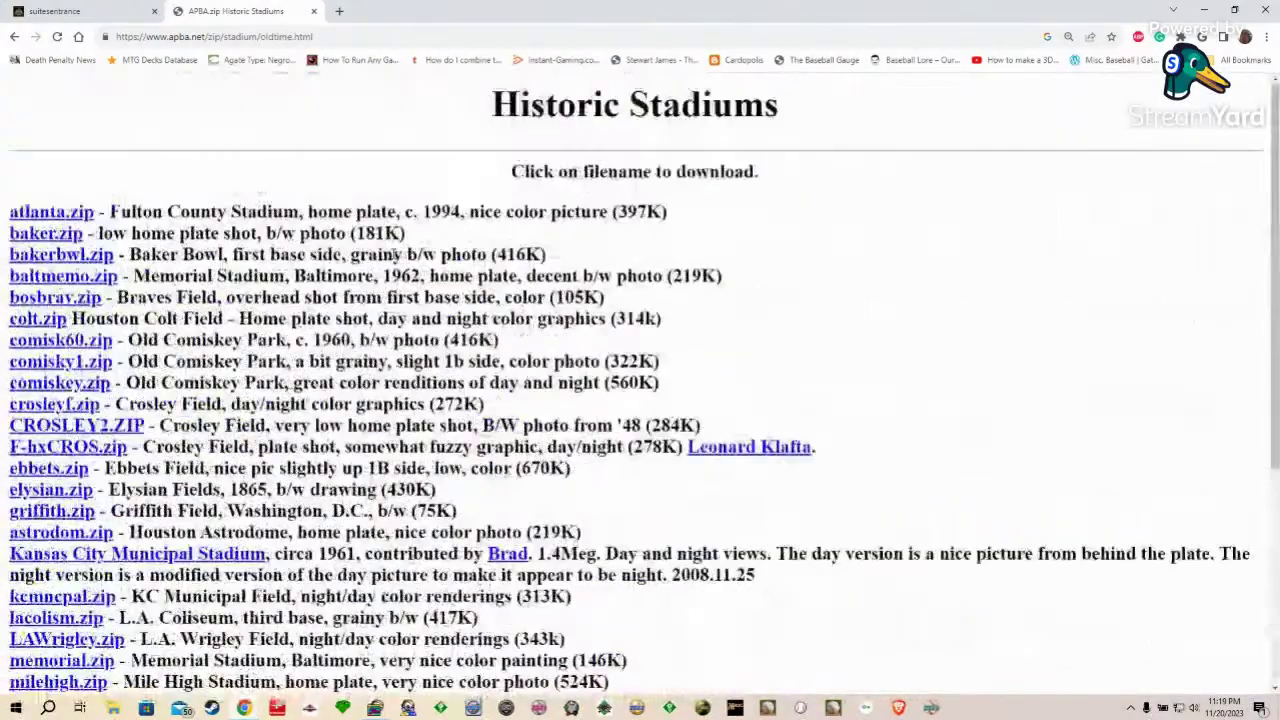
click(14, 36)
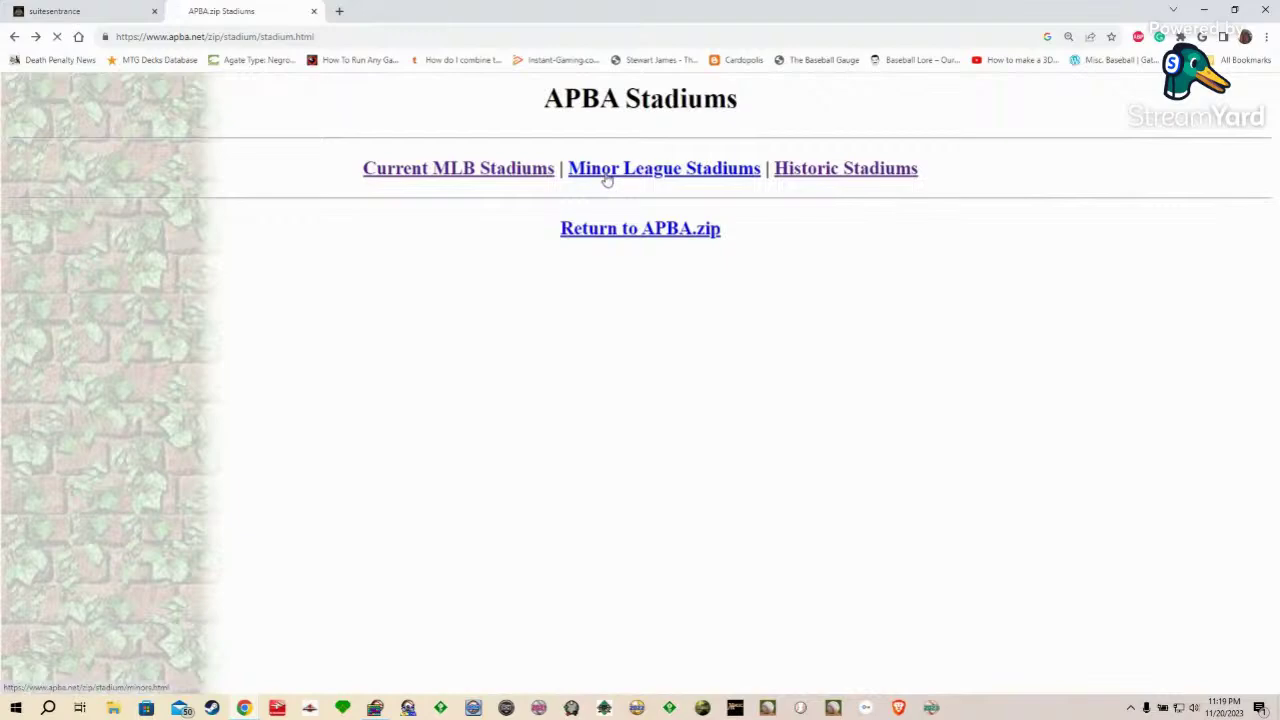
click(605, 177)
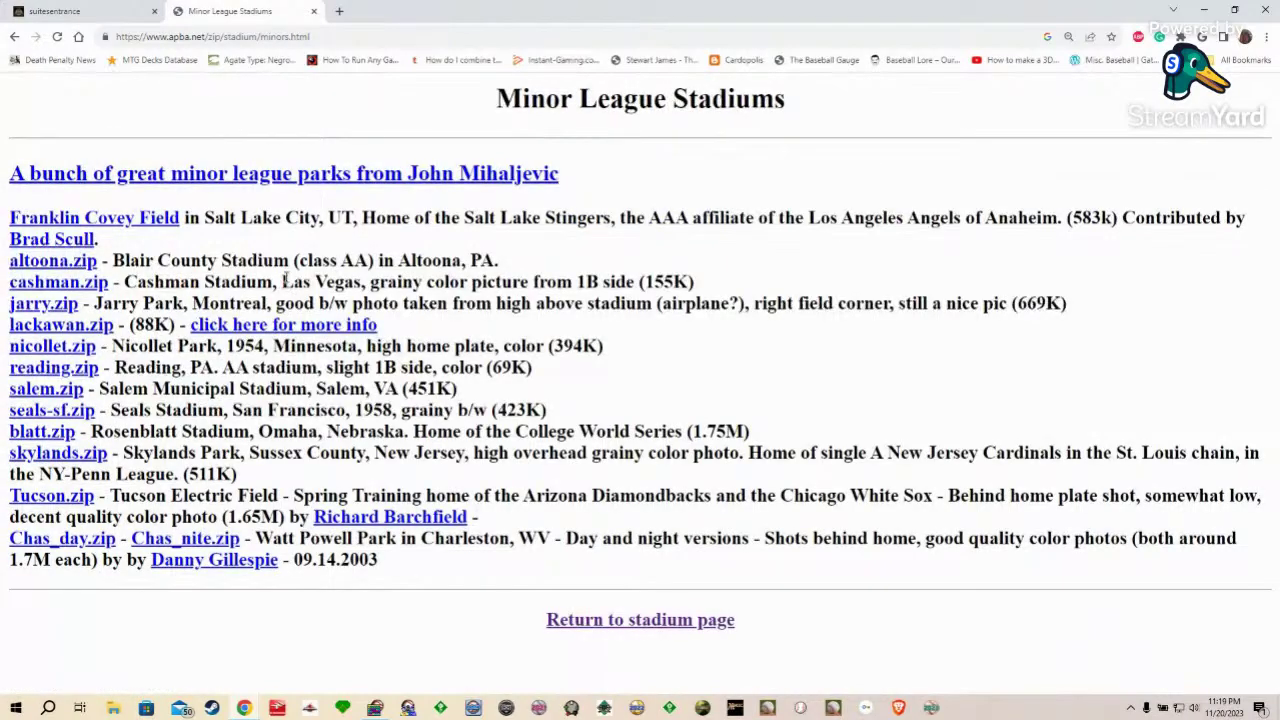
click(314, 11)
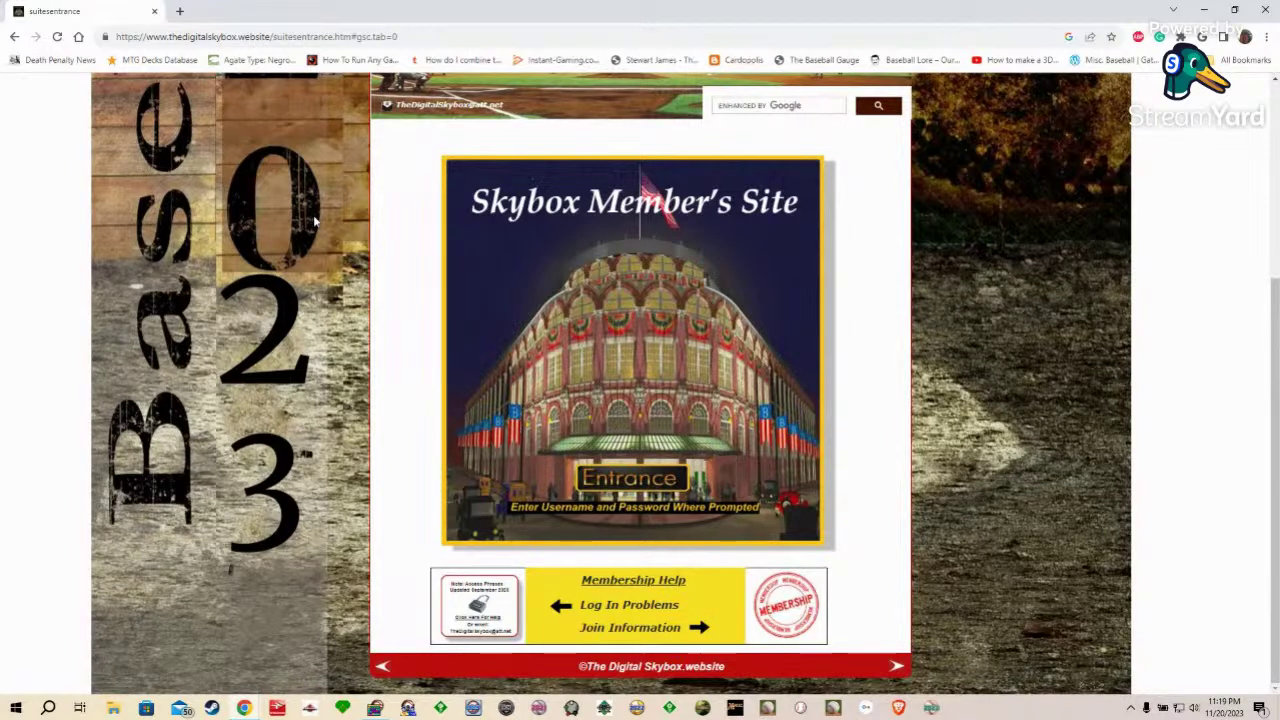
Step: Search the web for "apba zip" again and reopen the APBA.zip files download site
click(418, 40)
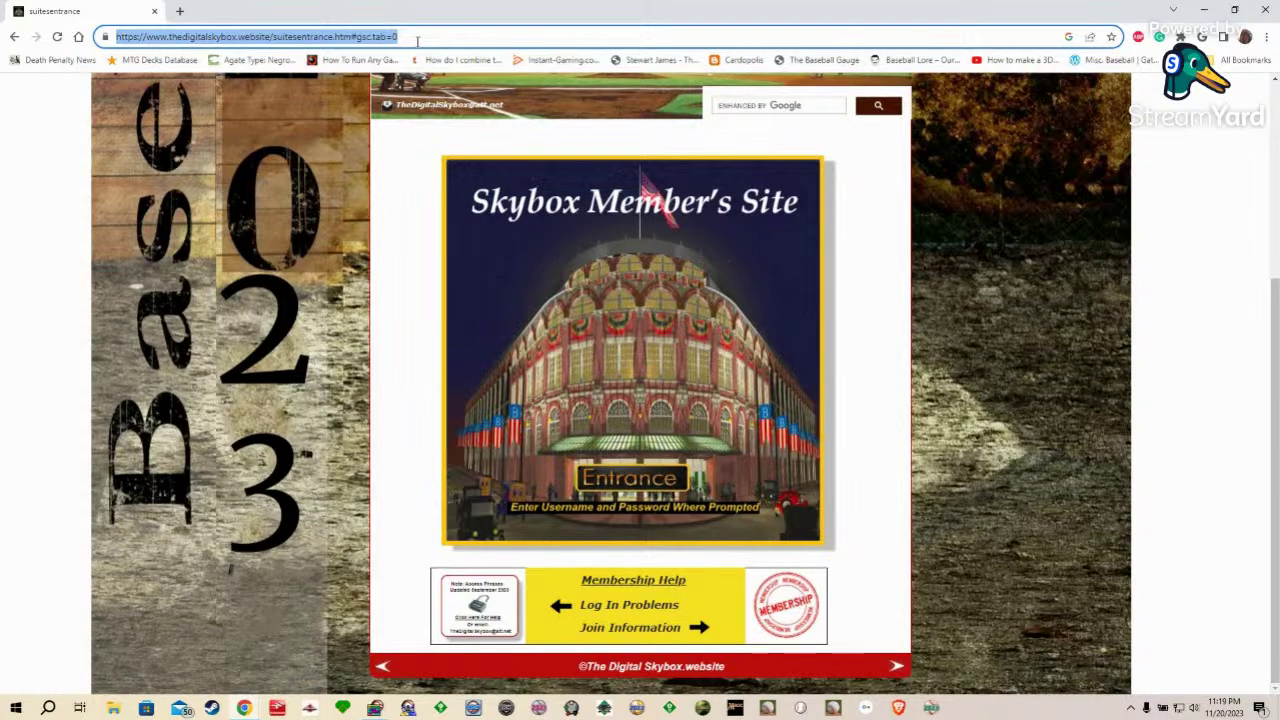
text(apba zi)
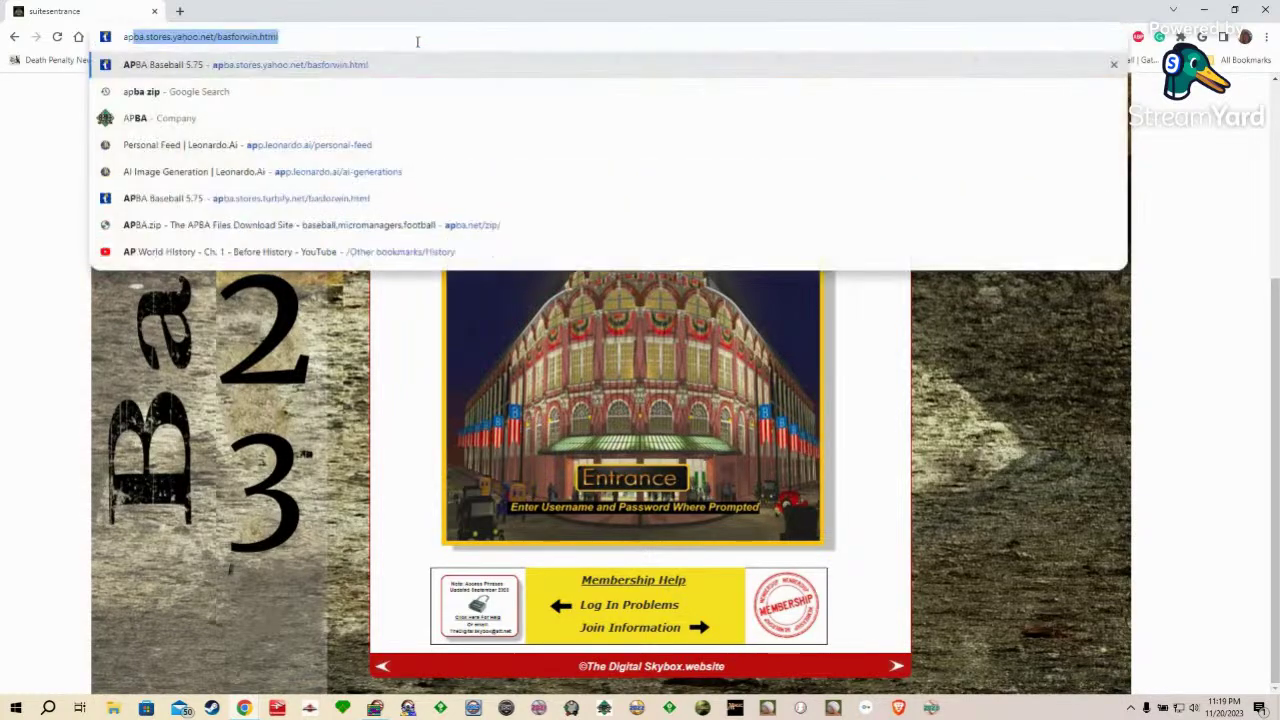
text(p)
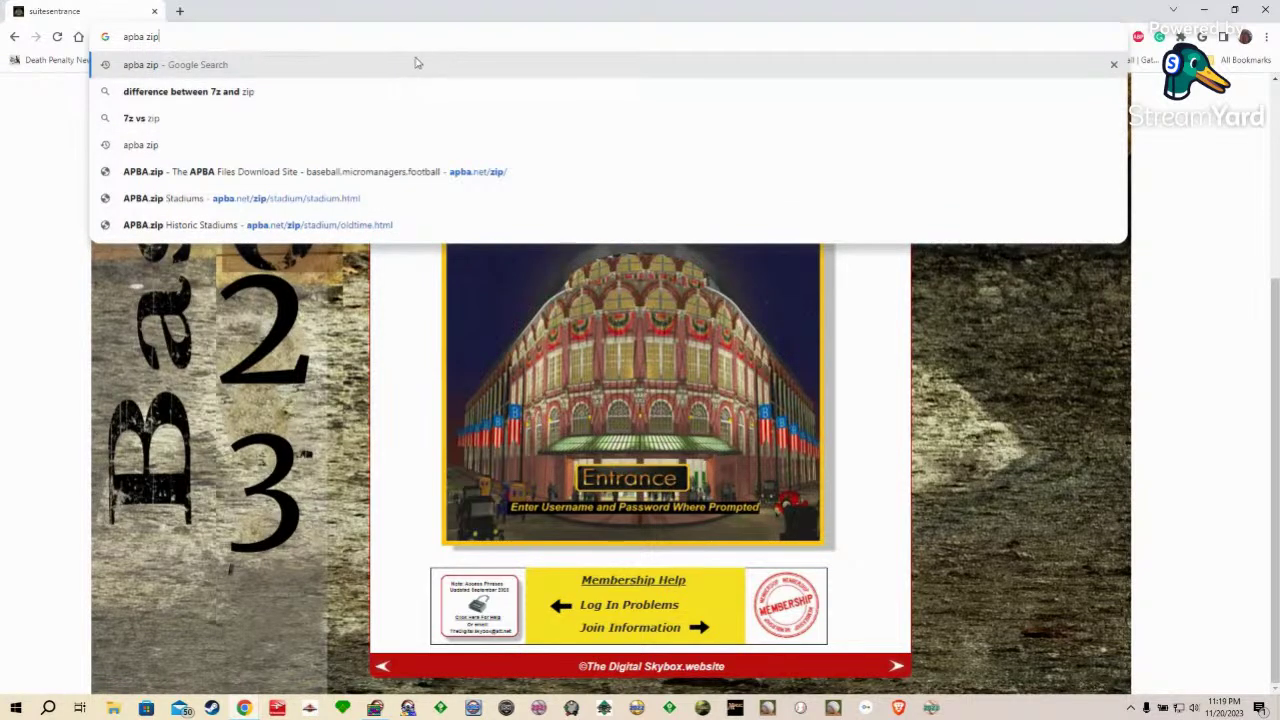
click(418, 64)
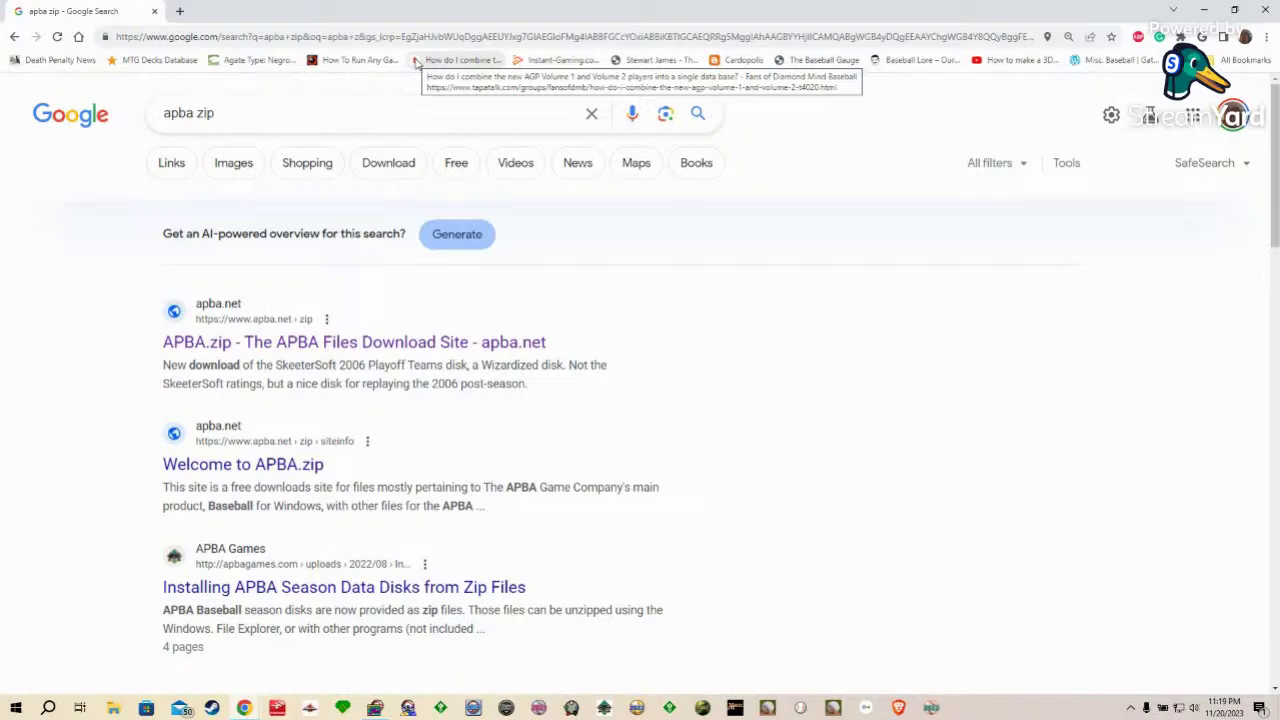
click(389, 344)
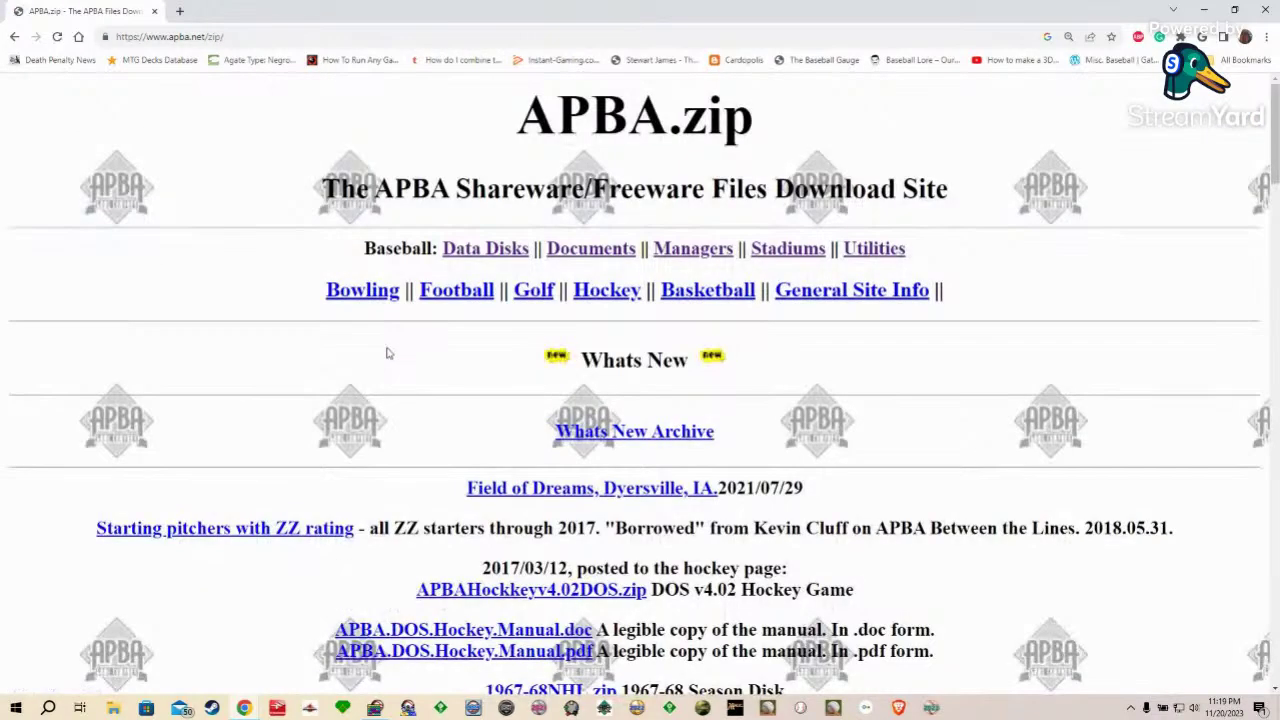
Step: Review the APBA Misc. Documents page again, including its schedule files and 1950 to 1960 rookies and transactions, and return to the main page
click(578, 258)
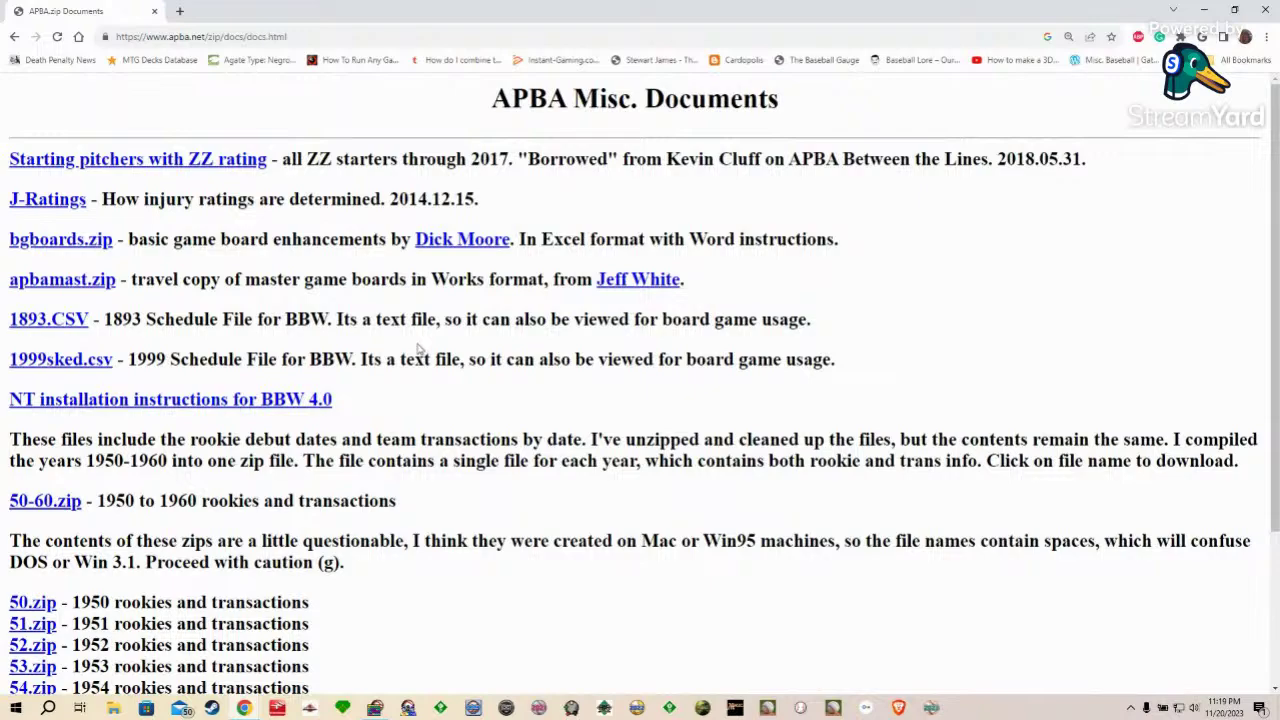
scroll(420, 348, down, 3)
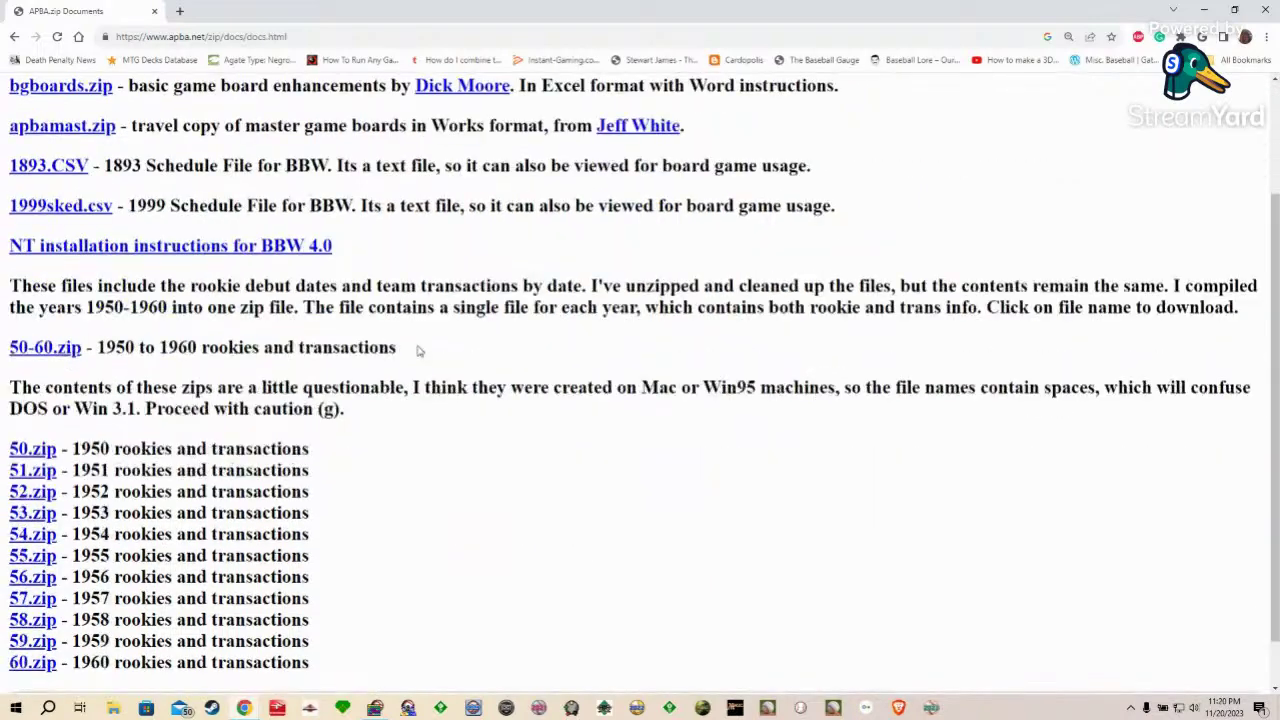
scroll(420, 350, up, 3)
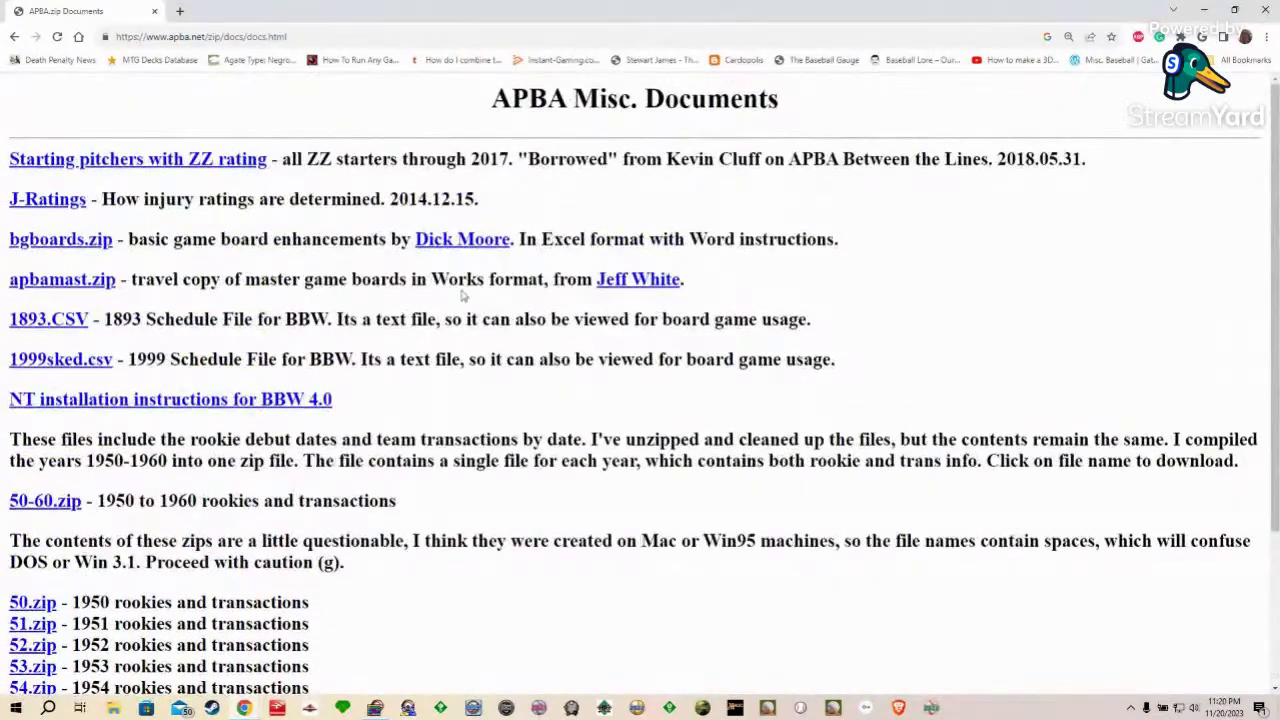
click(14, 37)
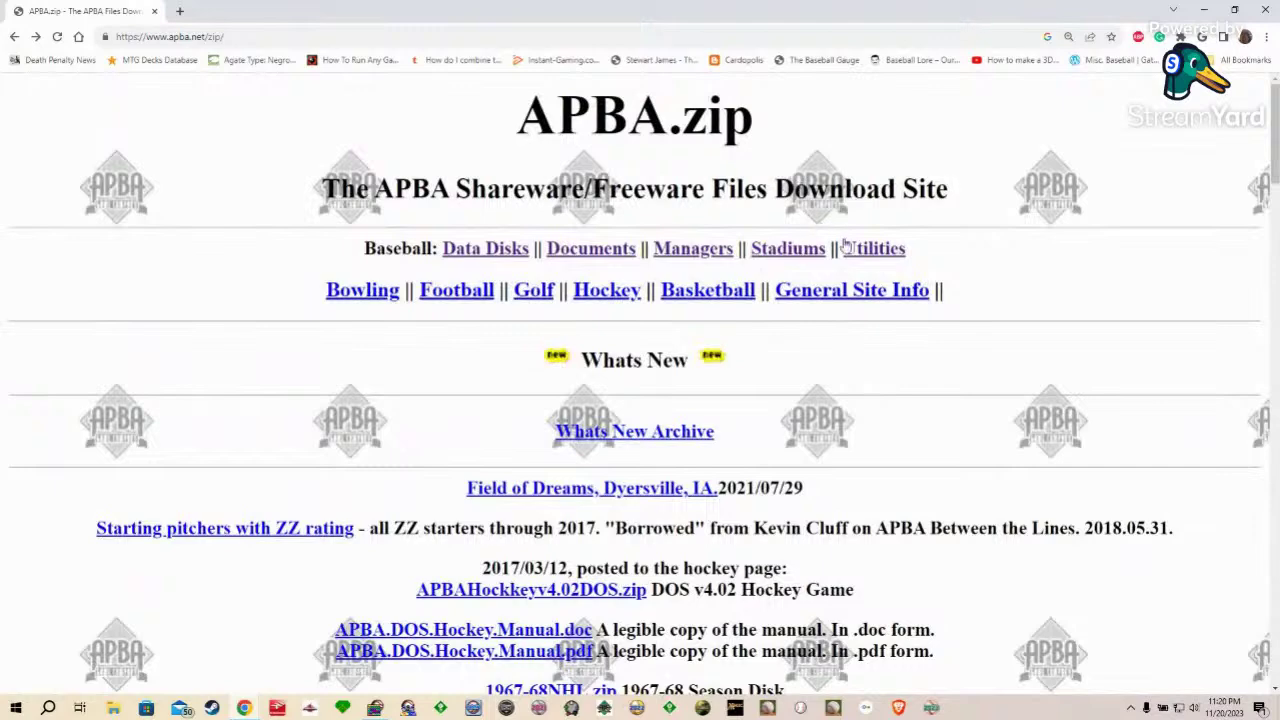
Step: Open the makestad.htm instructions for creating stadiums from images, found among the baseball utilities
click(856, 250)
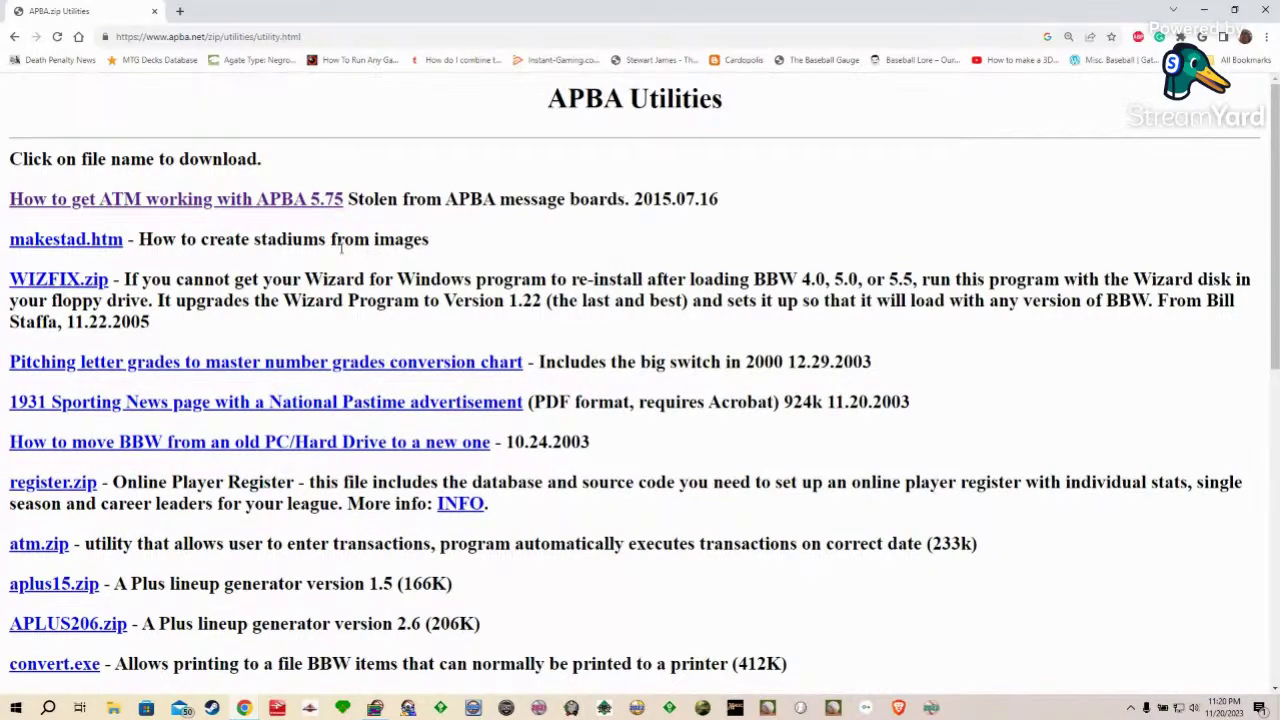
click(62, 243)
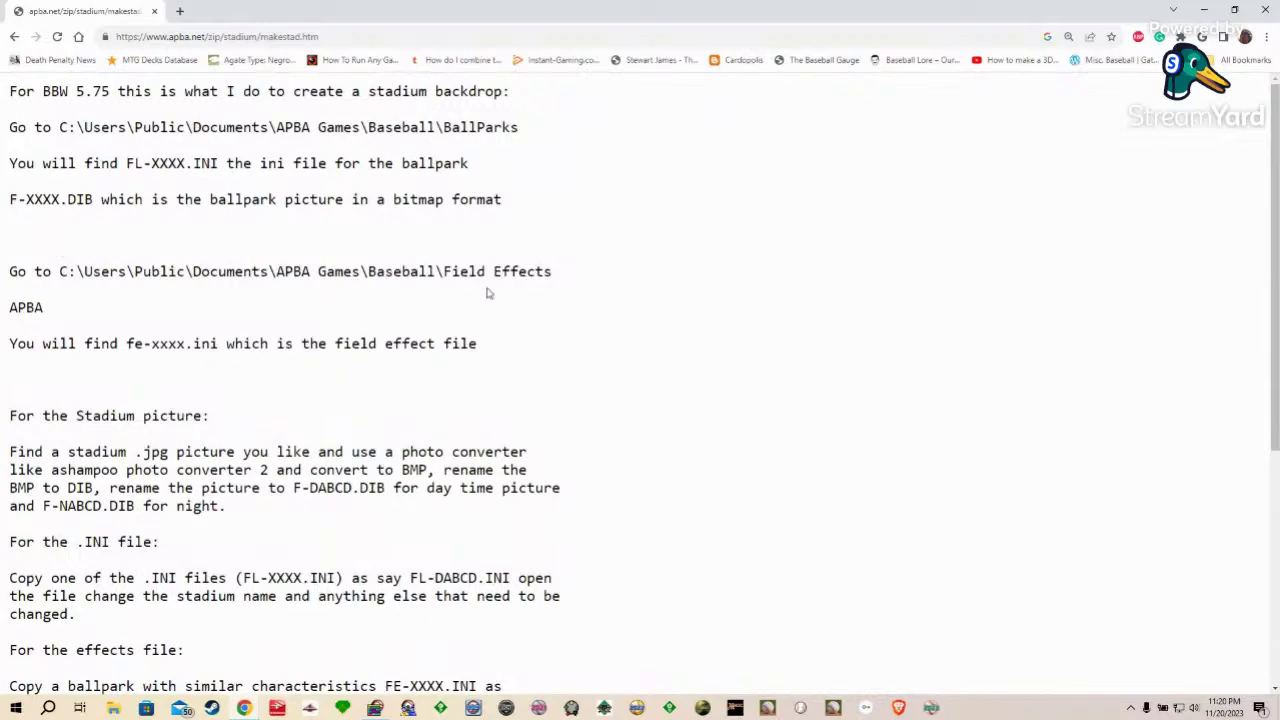
Step: Read through the makestad.htm instructions on creating a BBW 5.75 stadium backdrop and return to the APBA Utilities page
scroll(519, 303, down, 4)
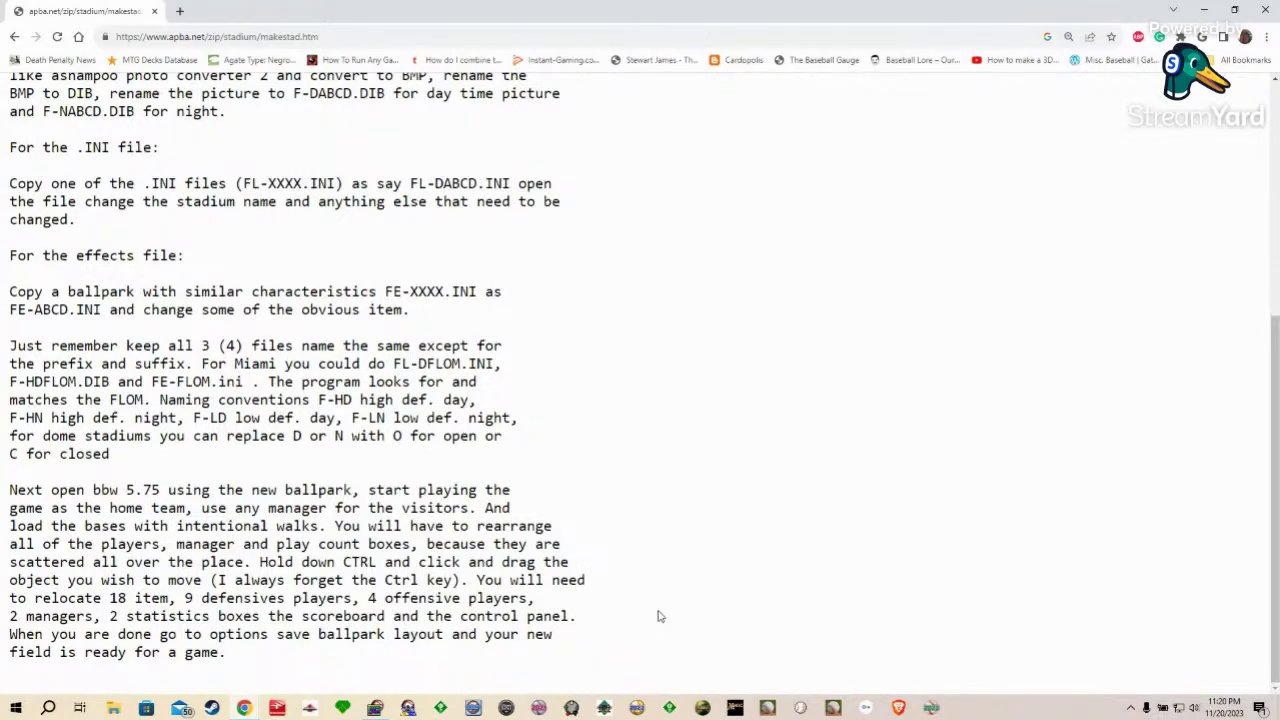
scroll(659, 615, up, 3)
scroll(659, 615, down, 3)
scroll(630, 300, up, 4)
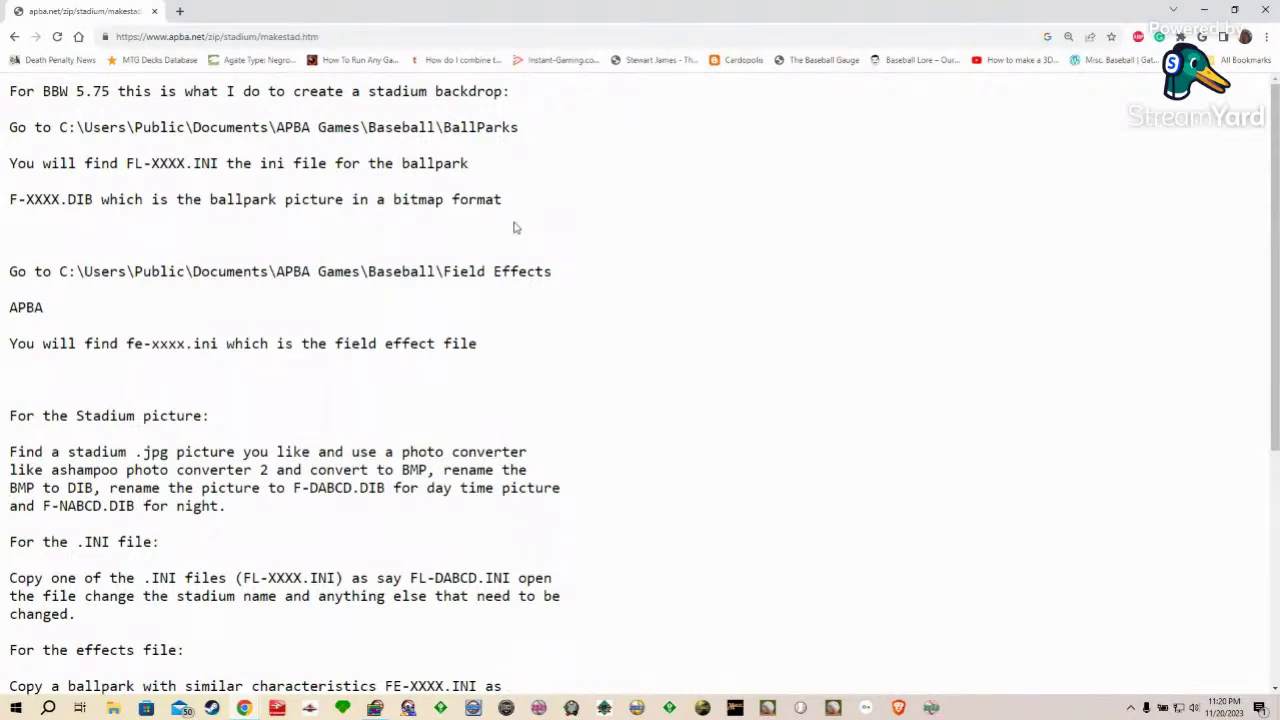
click(14, 36)
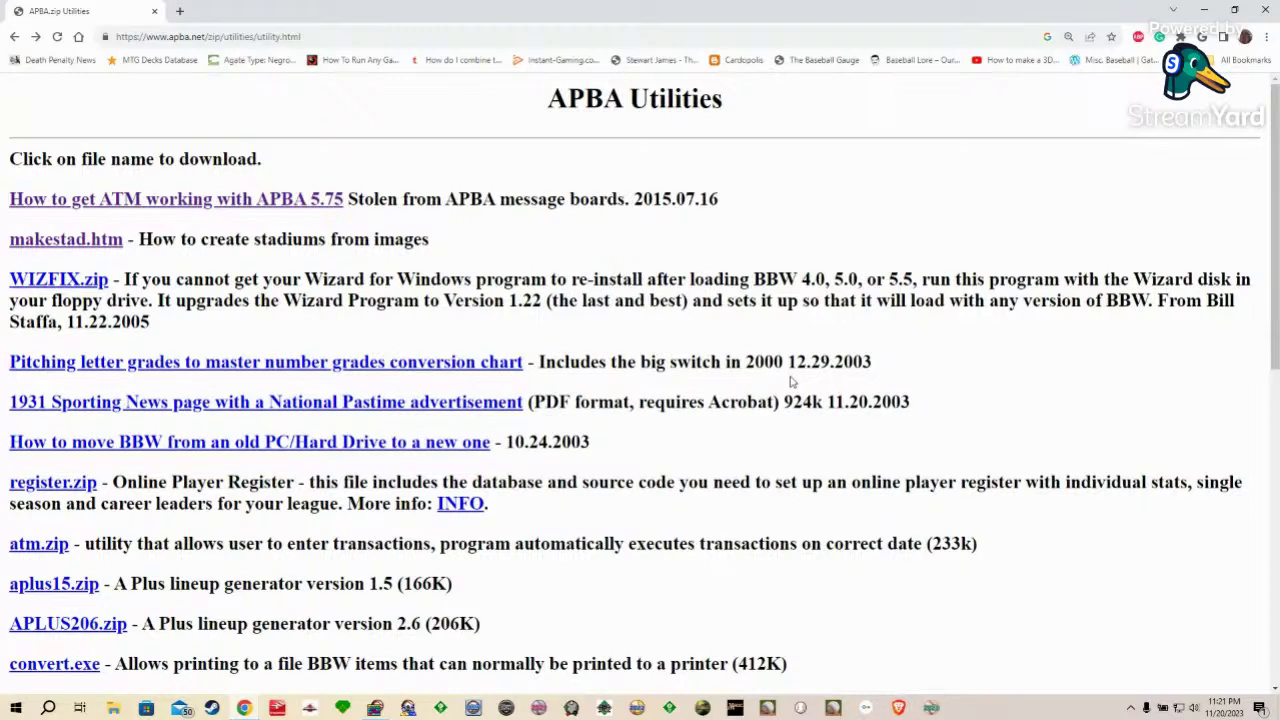
Step: Open the APBA store's APBA Baseball 5.75 page and look over the disks and downloads it sells
click(325, 38)
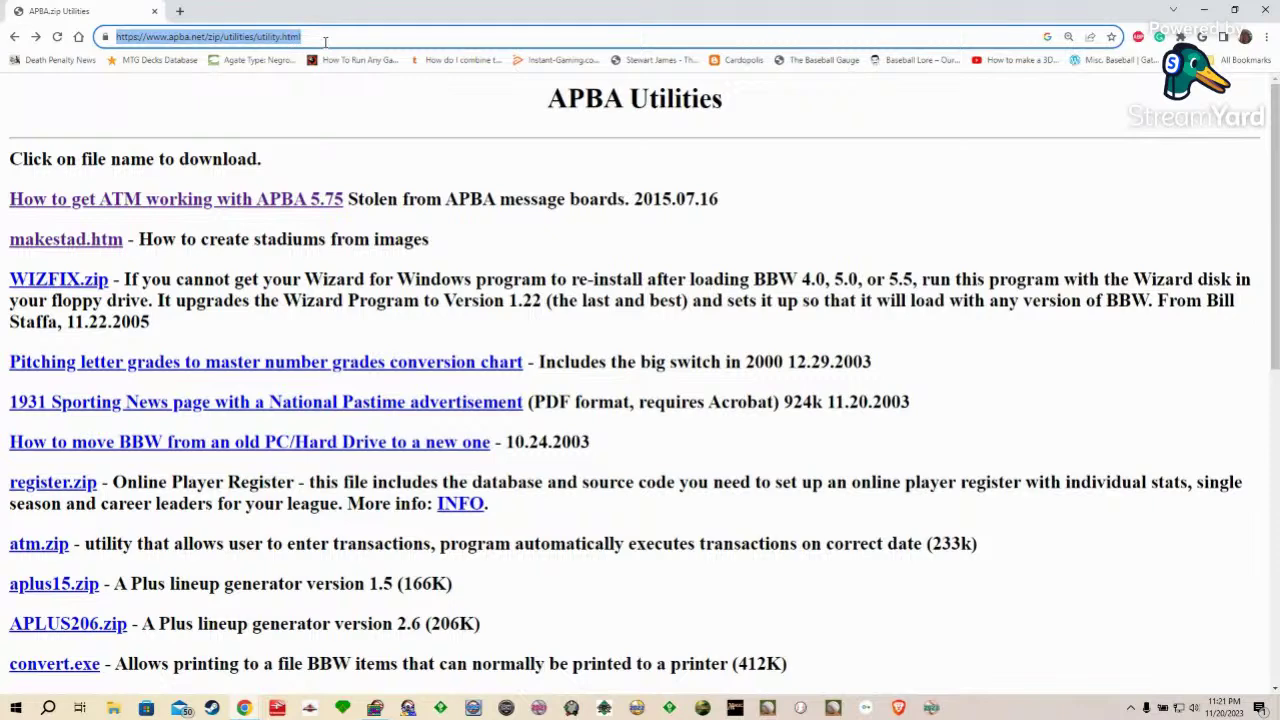
text(apba)
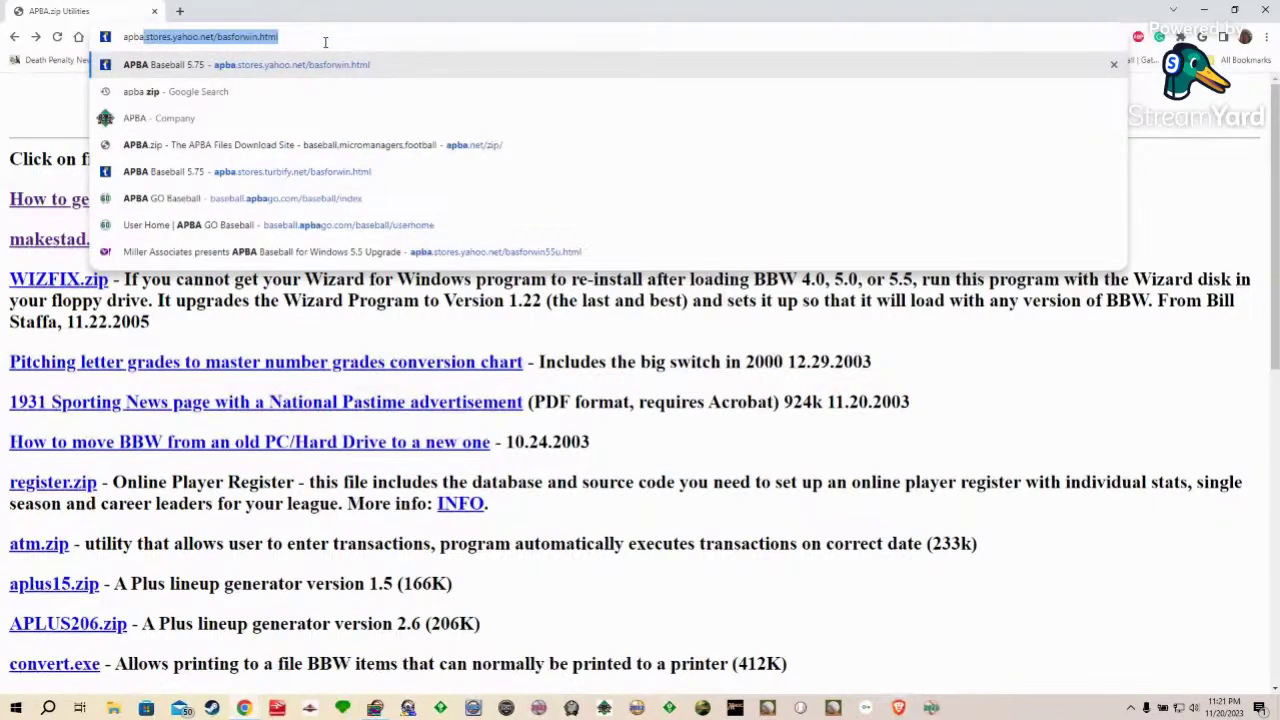
key(Return)
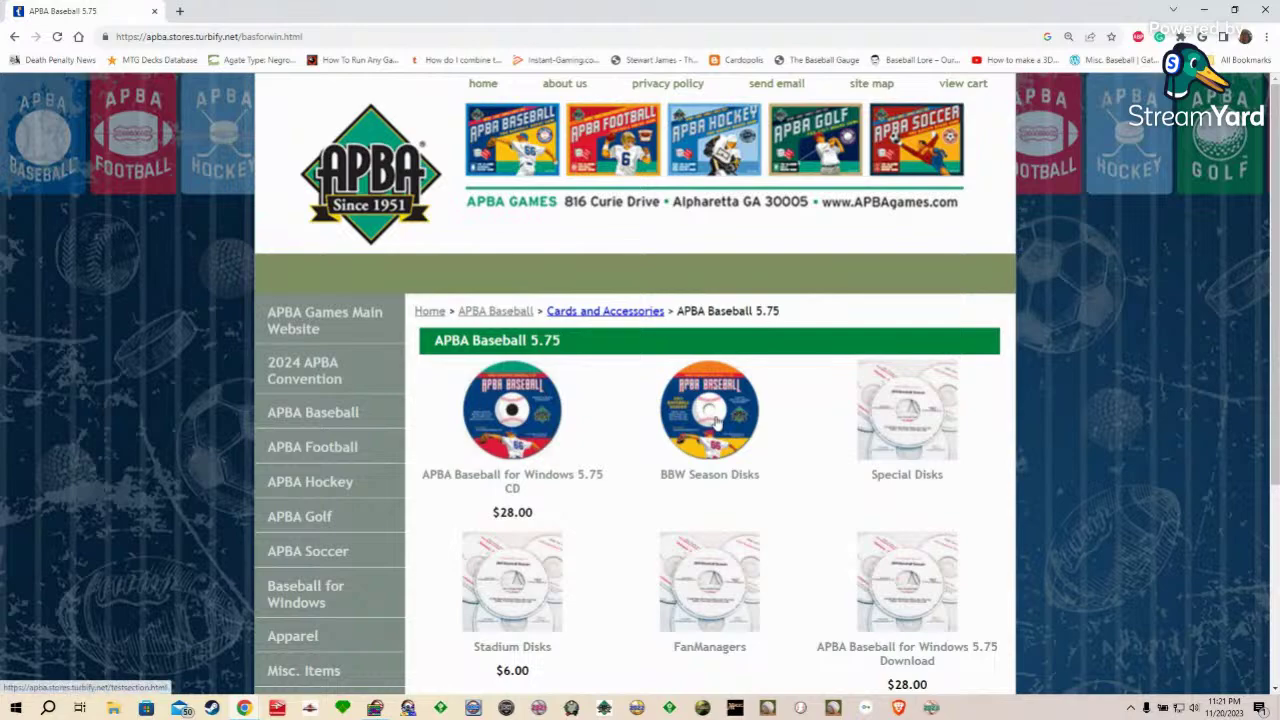
scroll(717, 422, down, 3)
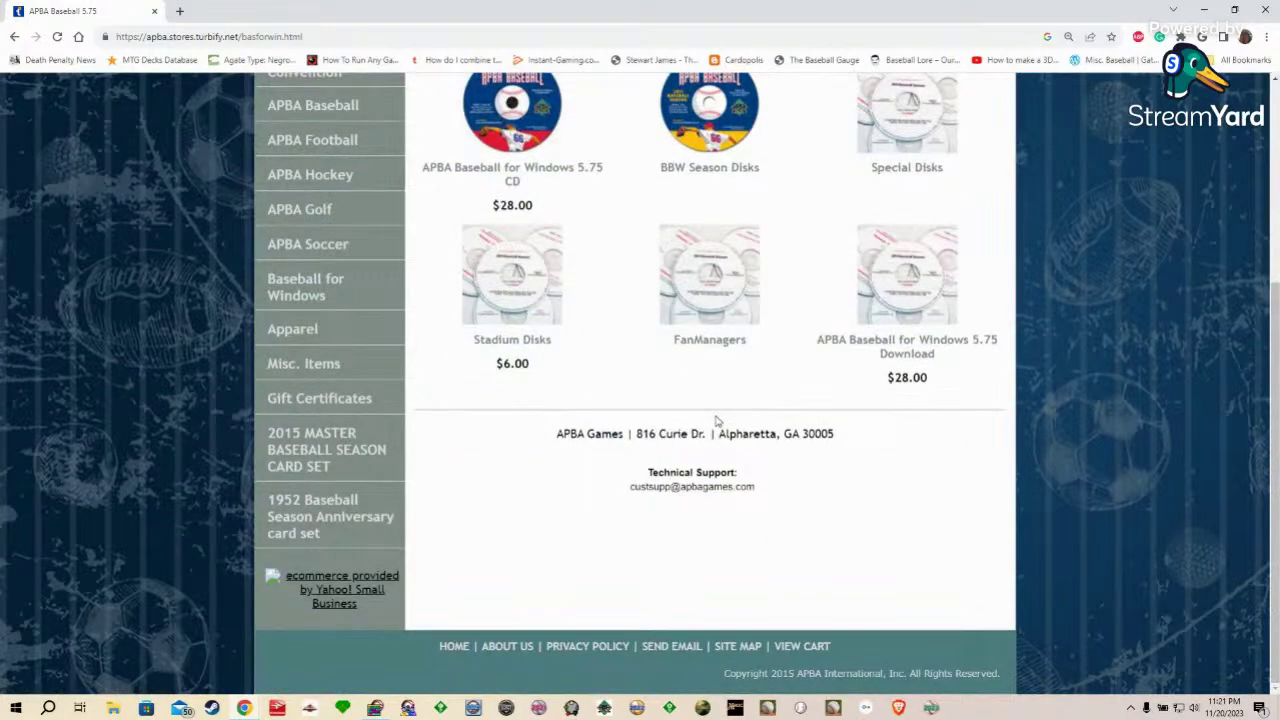
scroll(710, 380, up, 1)
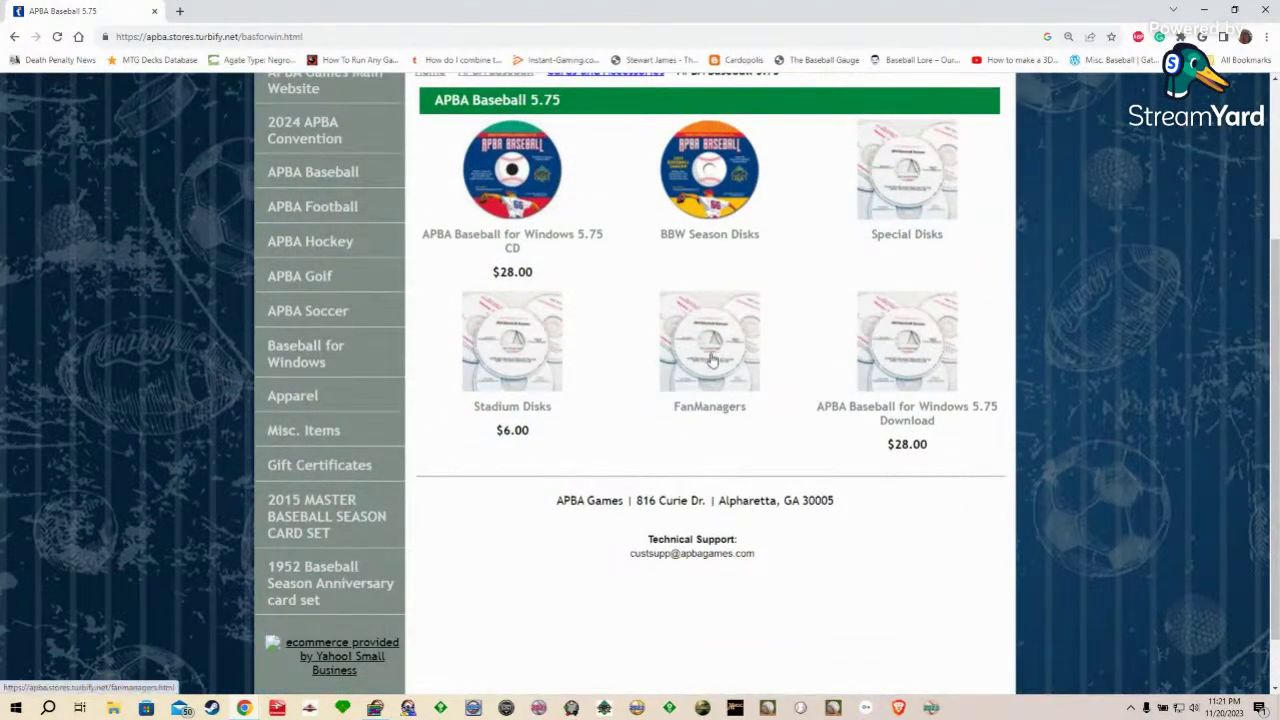
Step: Look over the FanManagers bundles and individual disks, and return to the APBA Baseball 5.75 product page
click(714, 360)
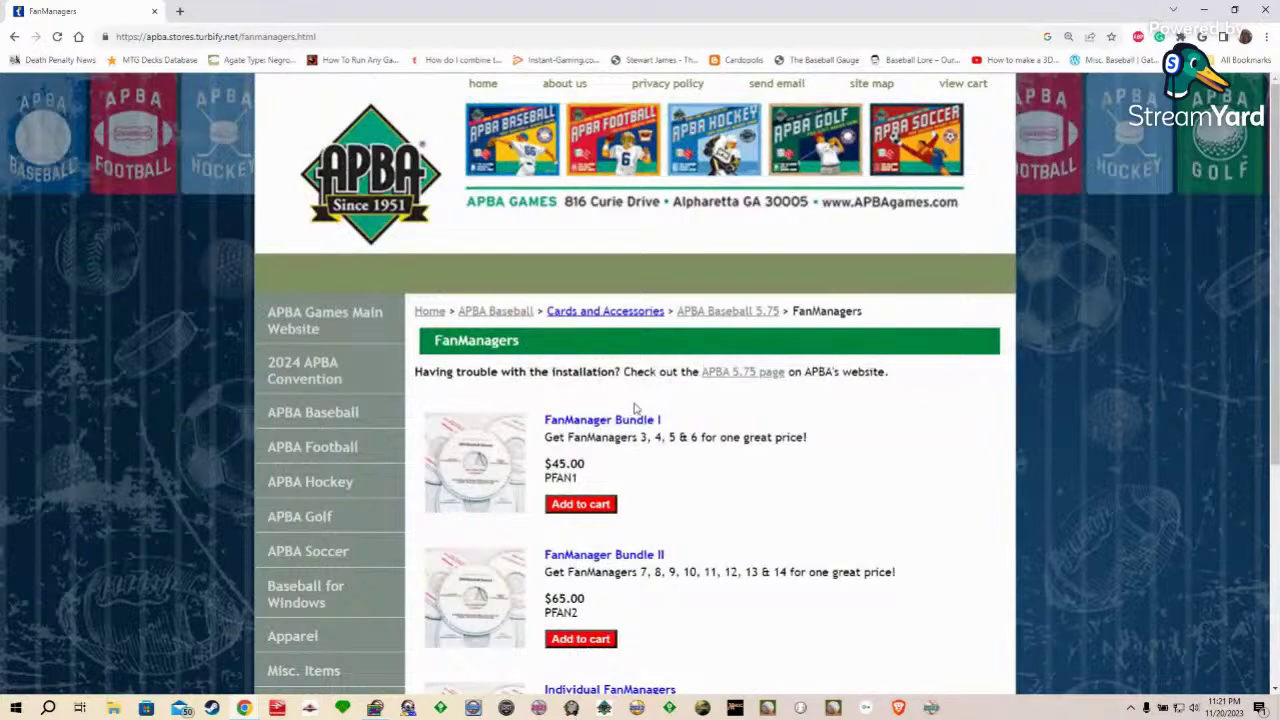
scroll(640, 468, down, 4)
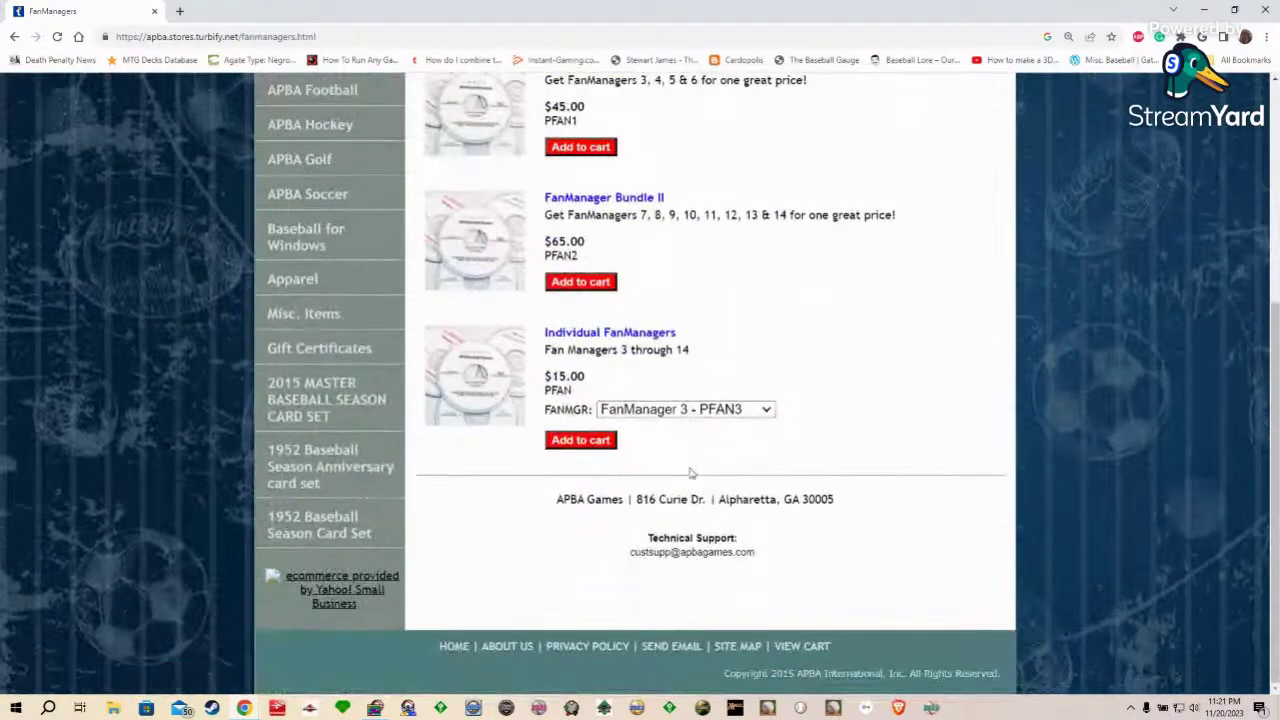
scroll(689, 474, up, 3)
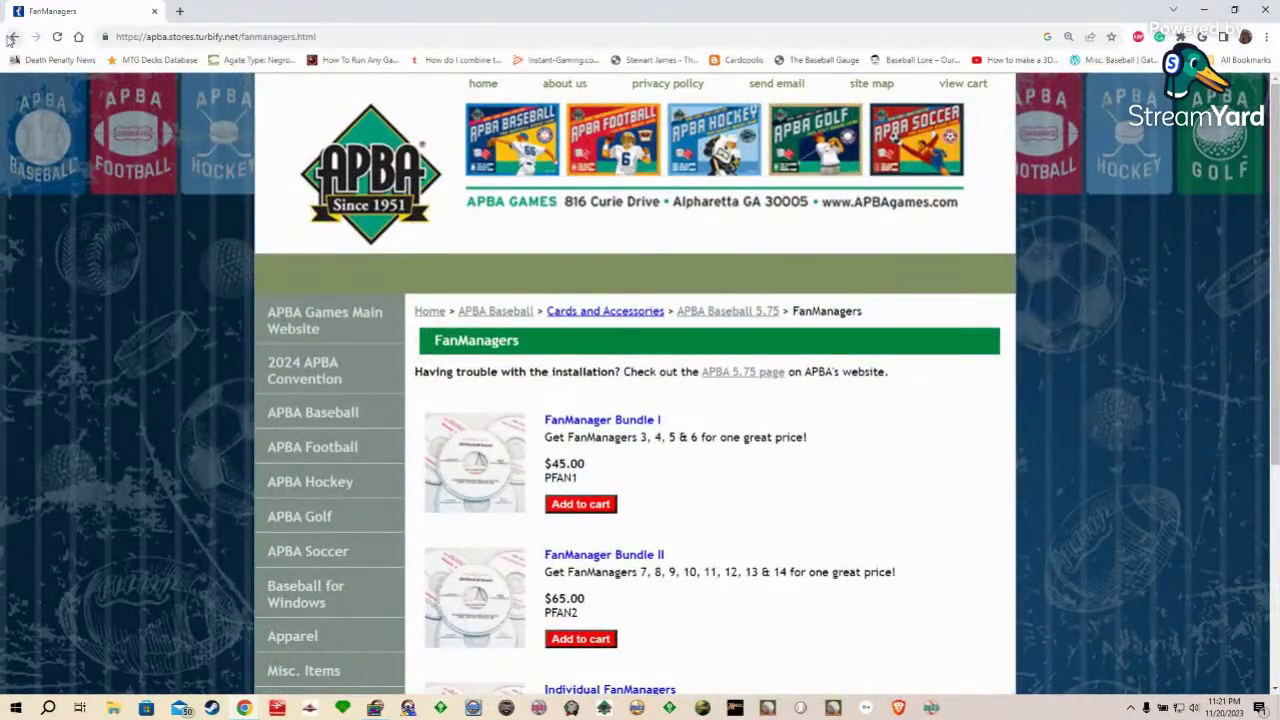
click(14, 37)
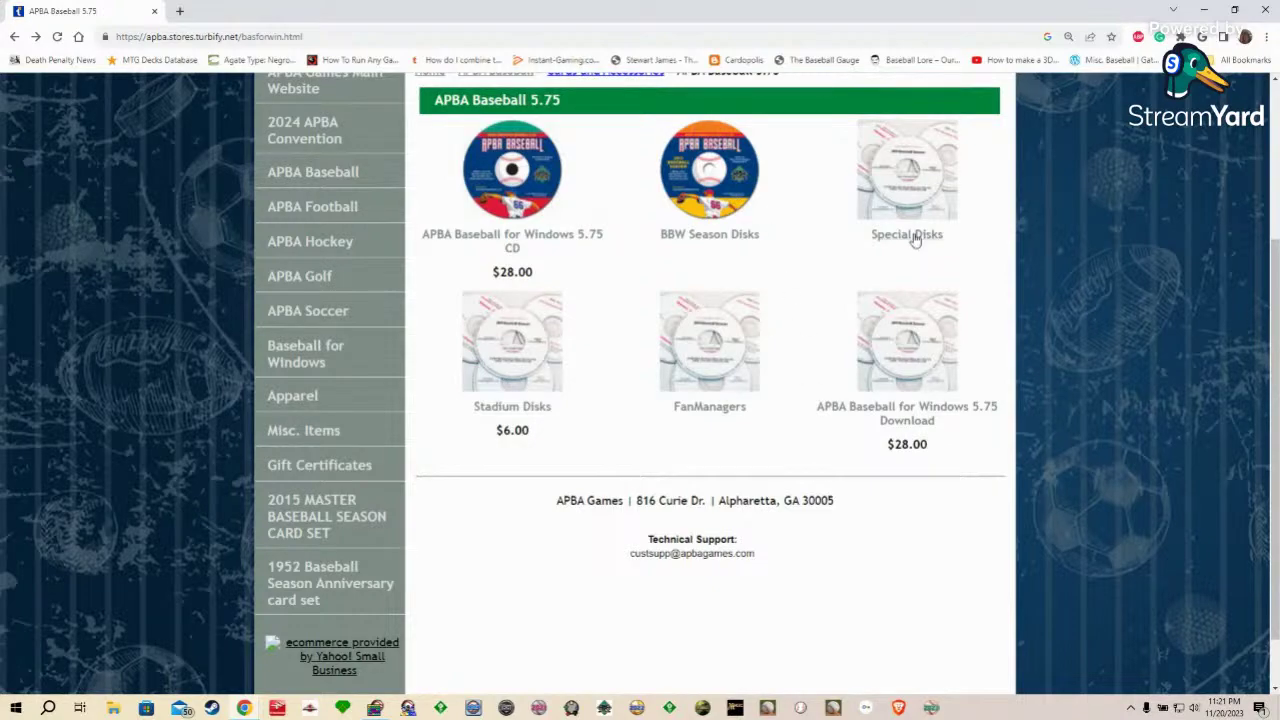
Step: Open the Stadium Disks product and examine the full list of stadiums on offer, leaving the selection as it is
click(511, 360)
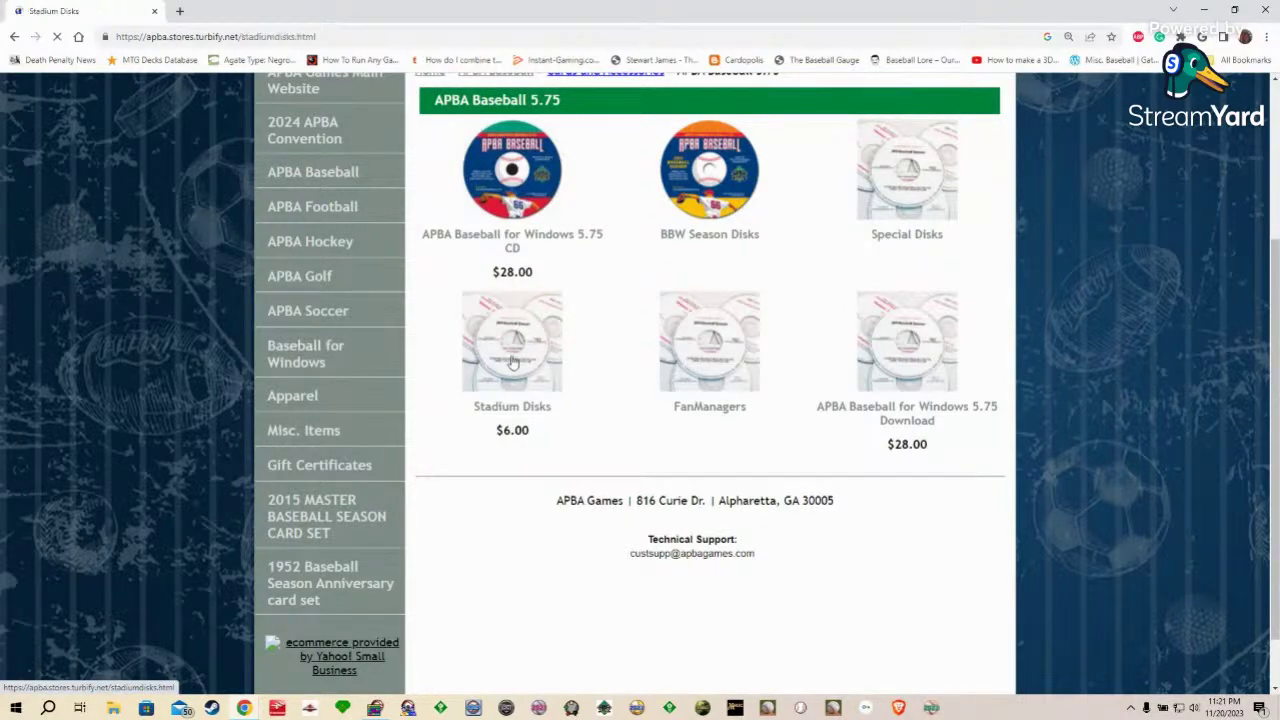
scroll(727, 440, down, 2)
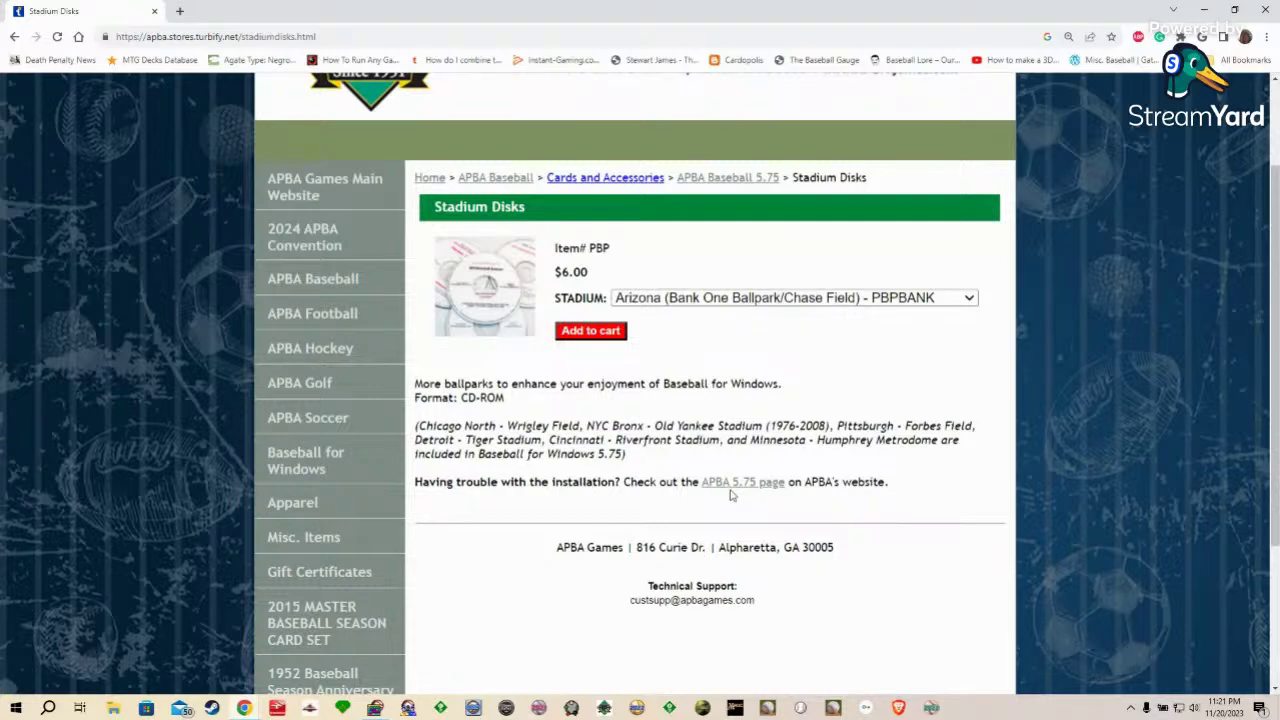
click(970, 306)
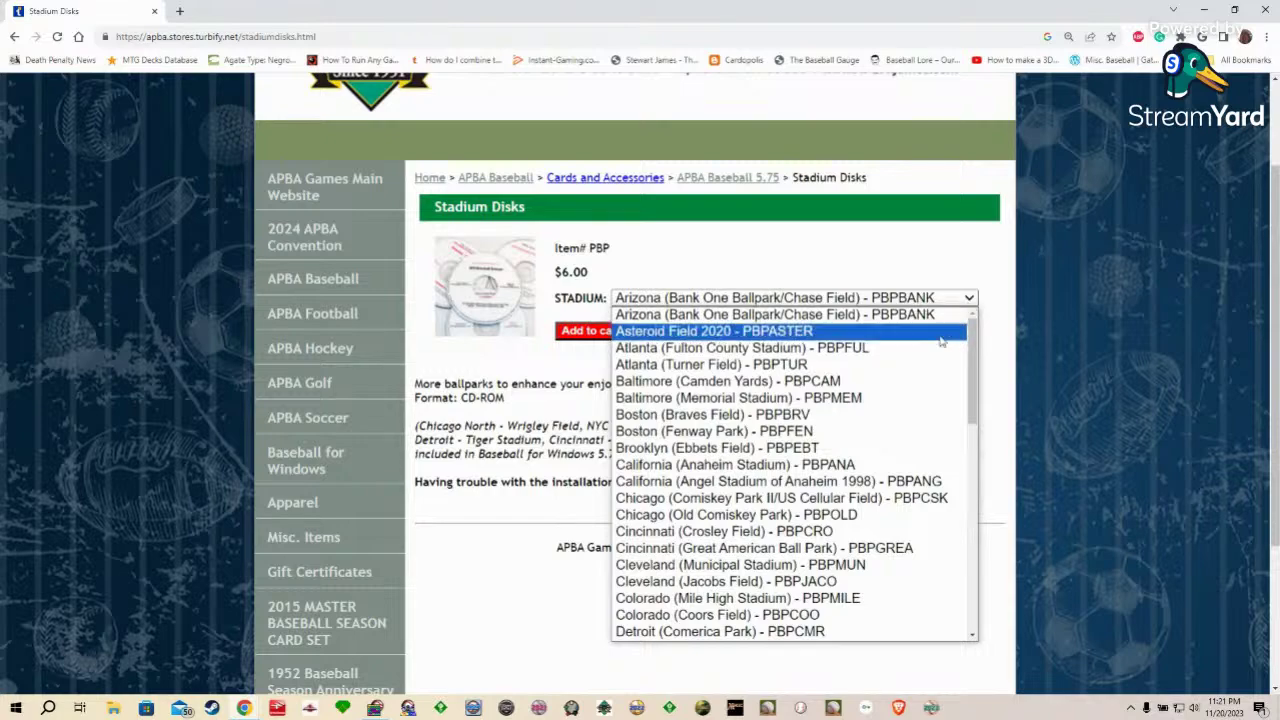
scroll(940, 341, down, 10)
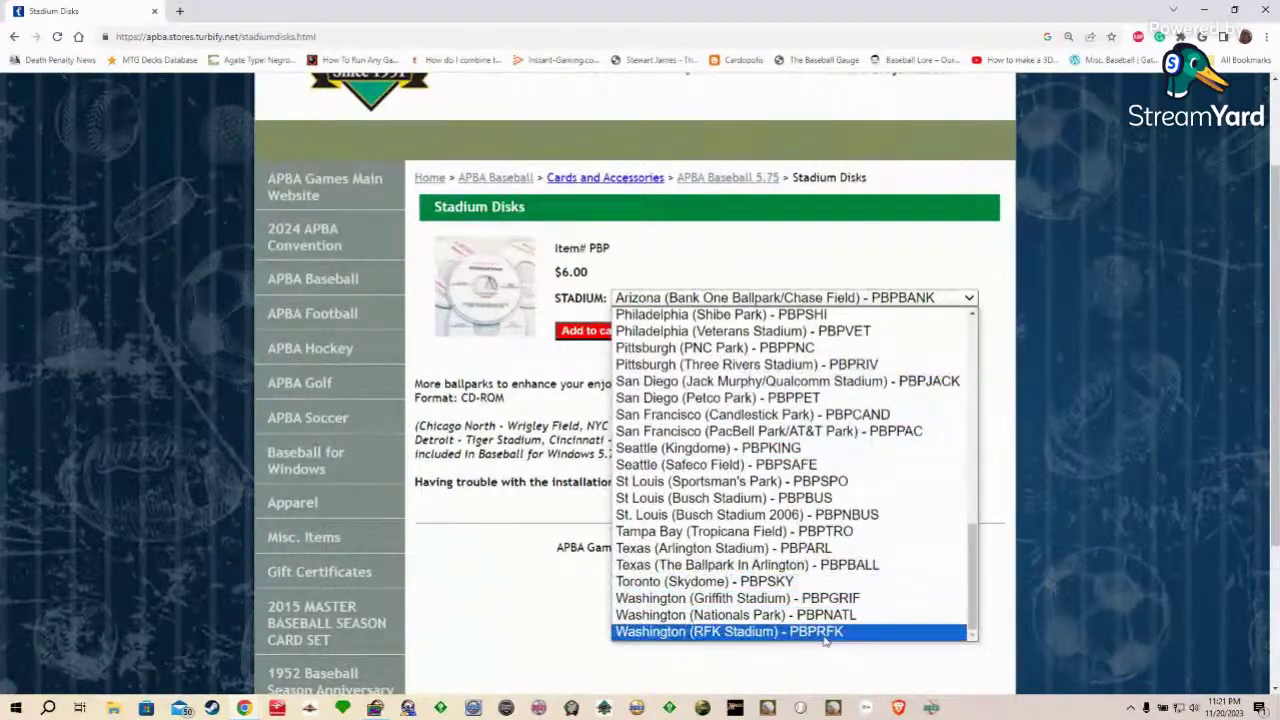
scroll(812, 458, up, 6)
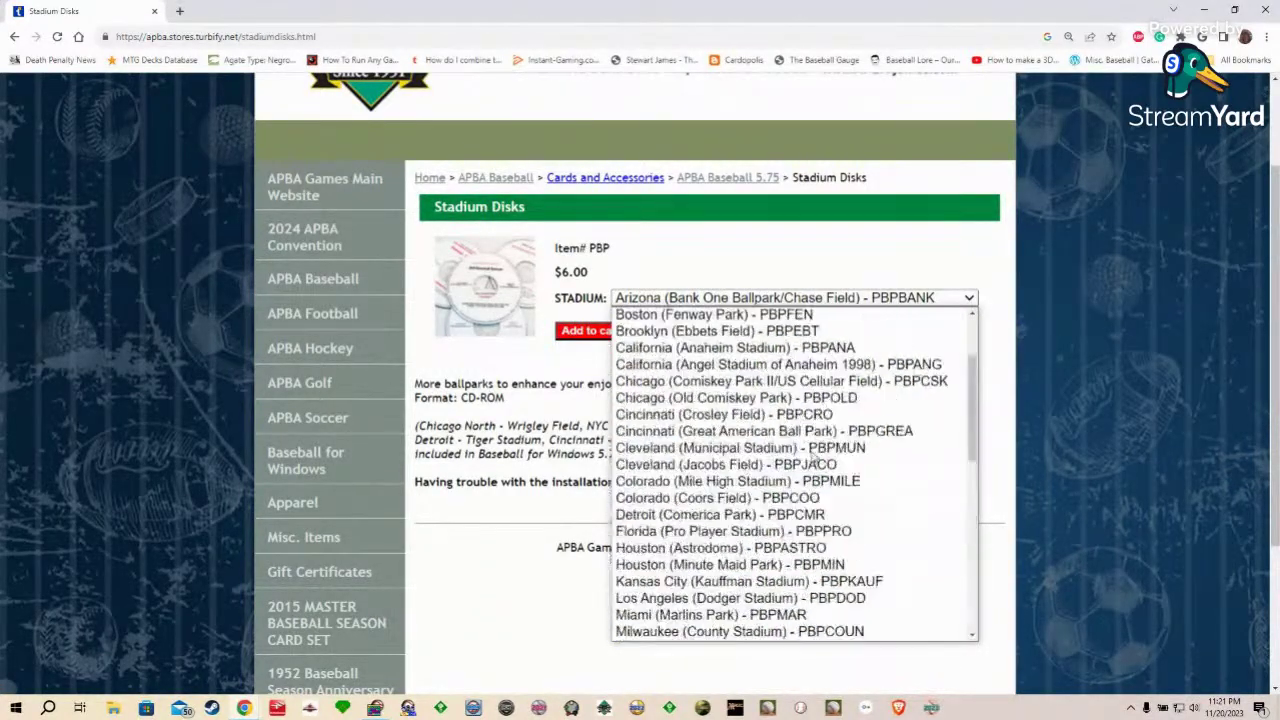
scroll(812, 458, down, 3)
scroll(810, 458, down, 5)
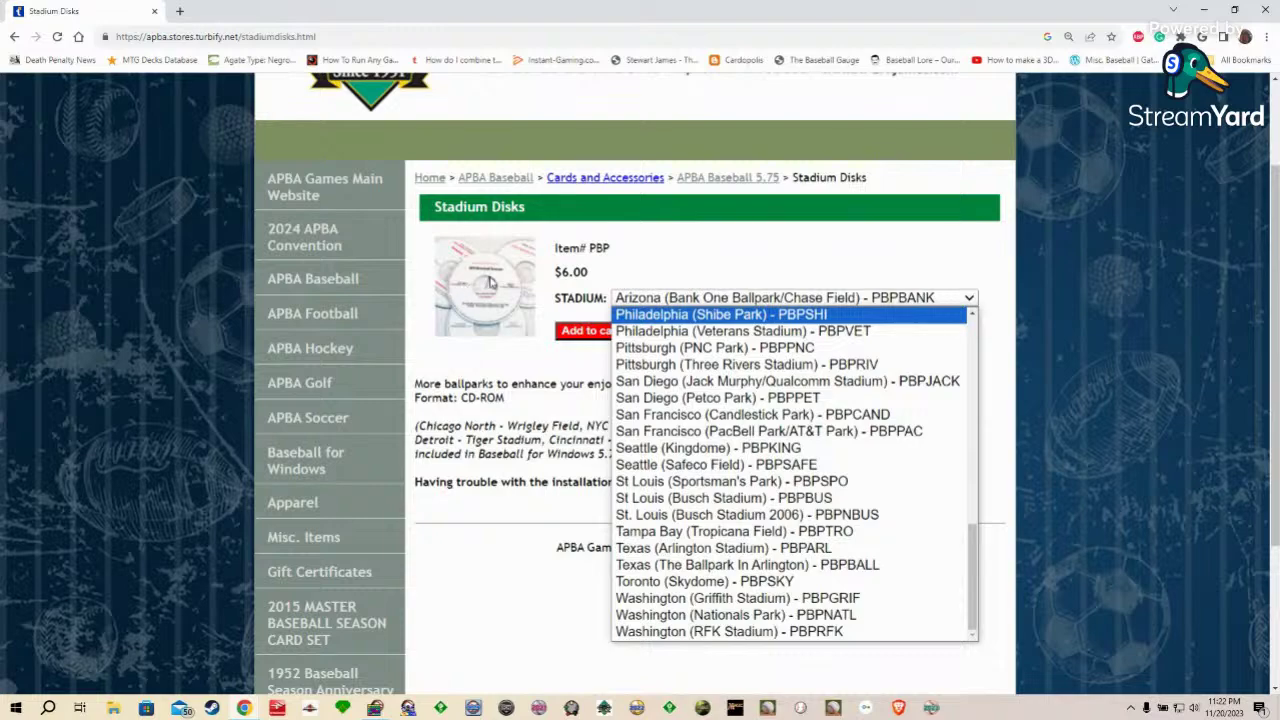
scroll(760, 450, up, 10)
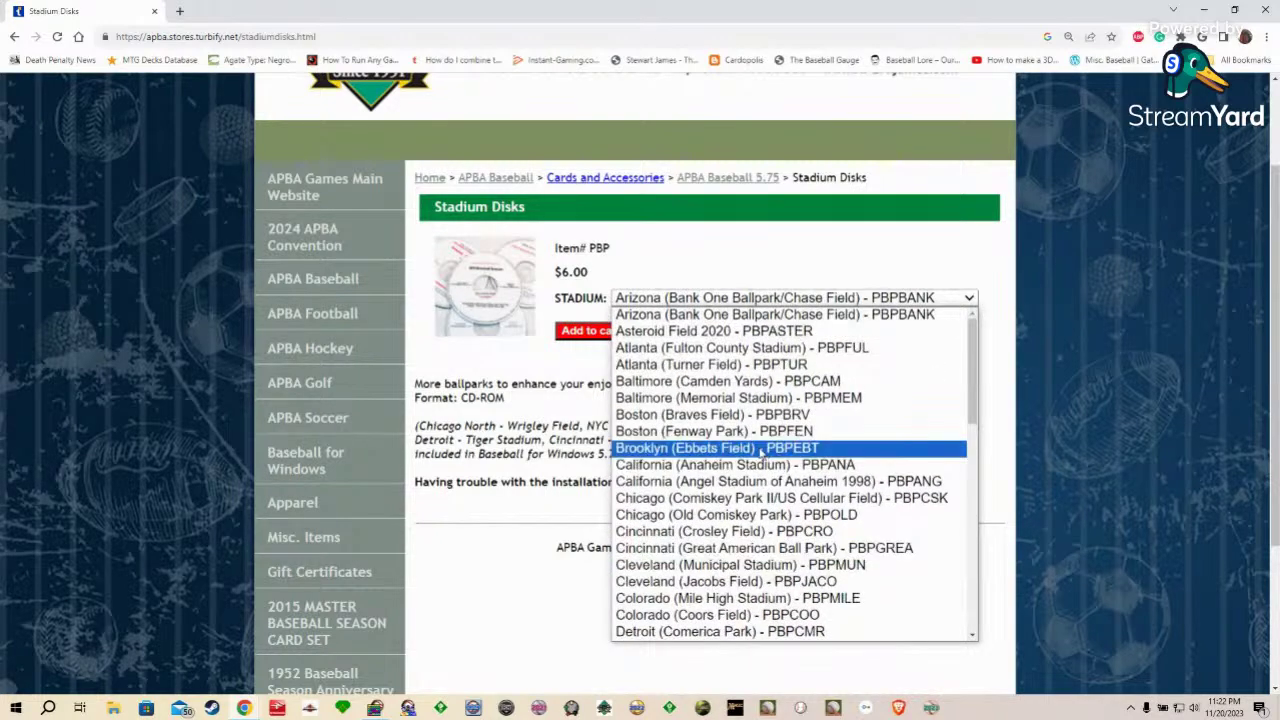
scroll(760, 452, down, 10)
scroll(759, 452, up, 10)
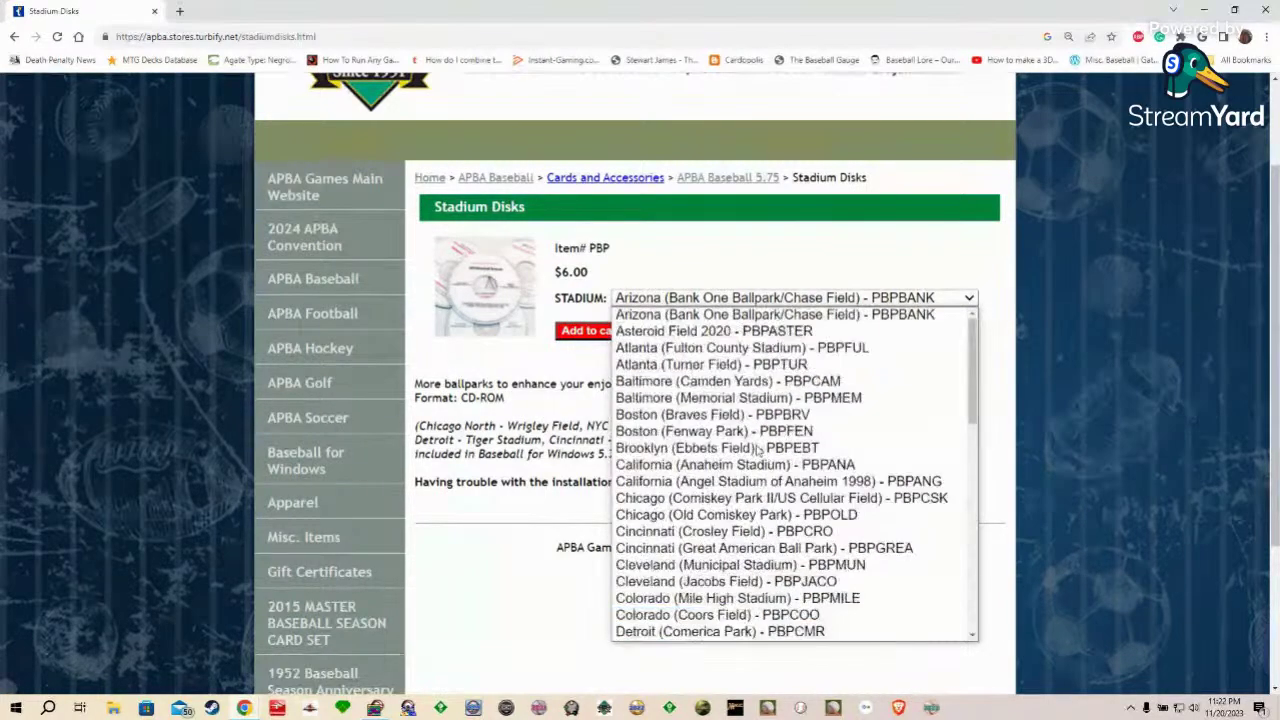
click(465, 608)
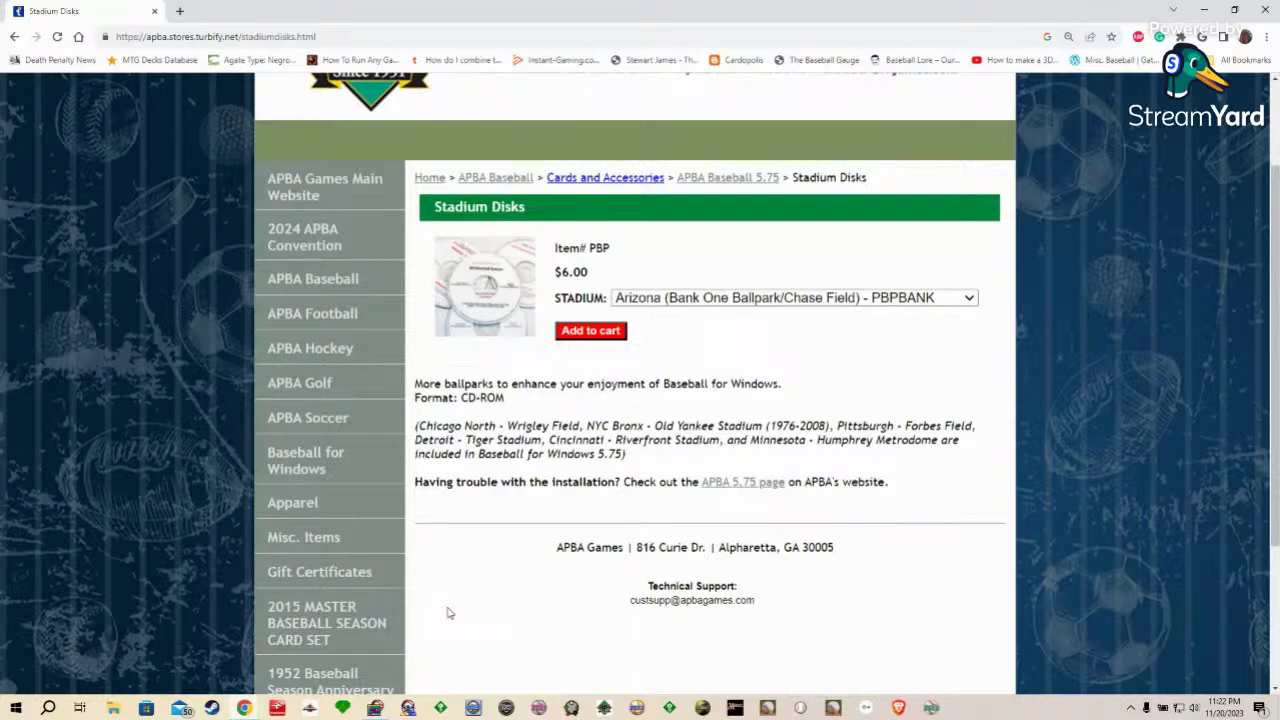
Step: Review the stadium choices once more and look over the rest of the Stadium Disks page
click(924, 299)
scroll(776, 428, down, 7)
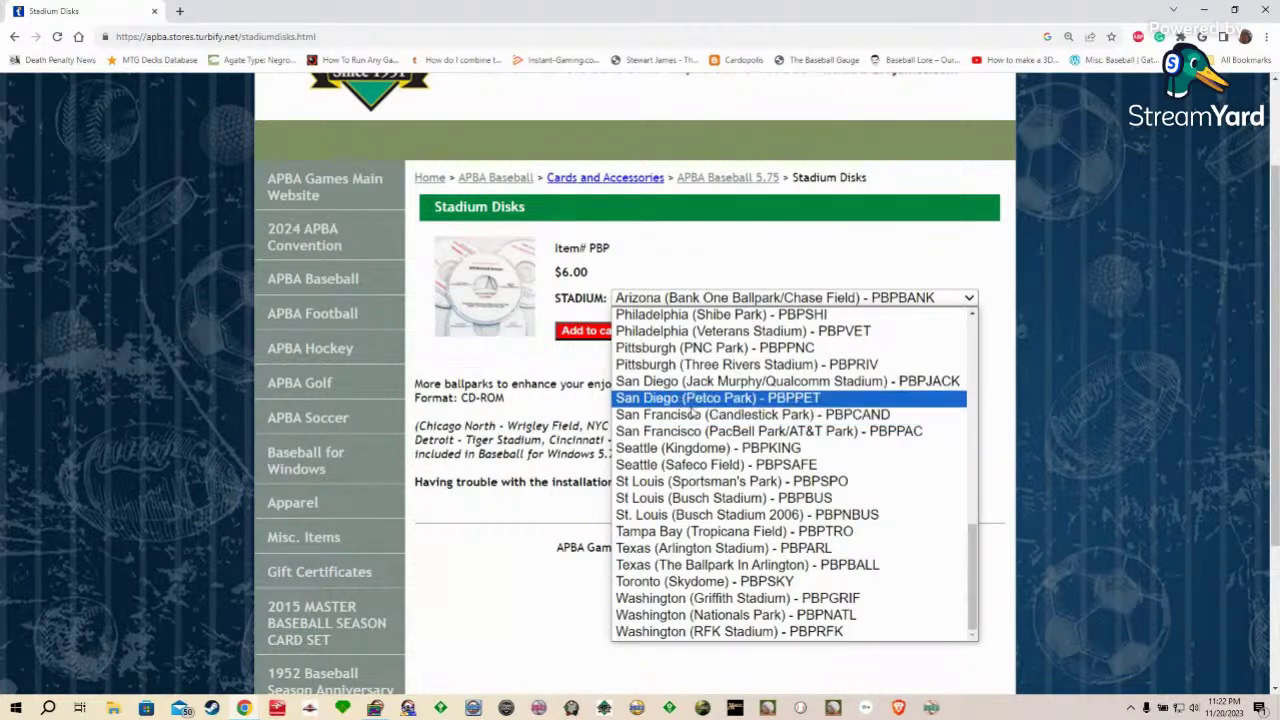
scroll(706, 438, up, 1)
scroll(706, 438, up, 10)
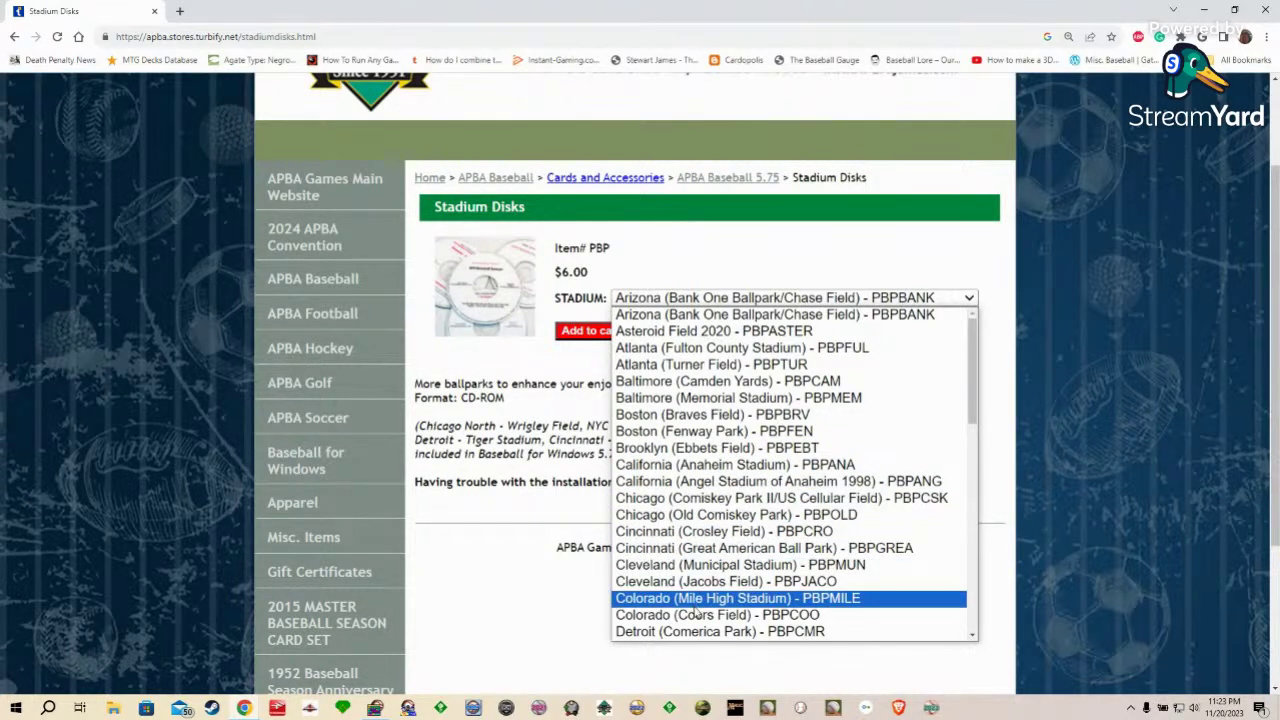
click(472, 590)
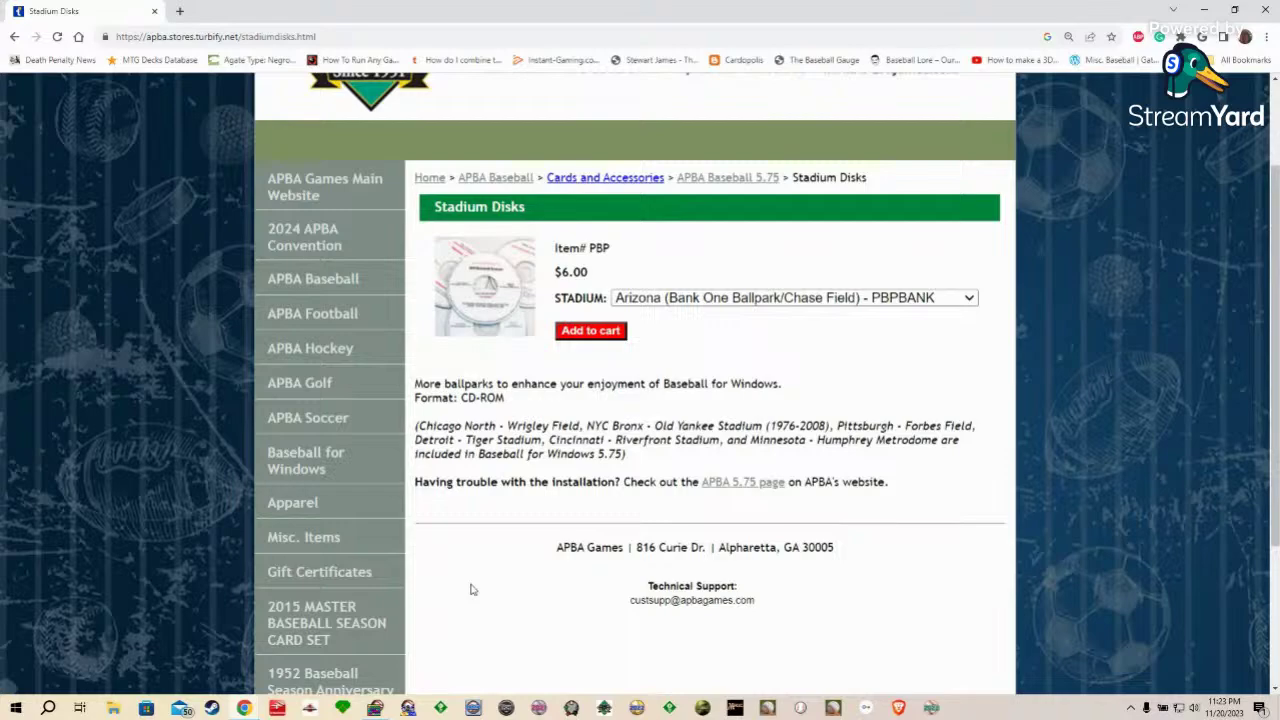
scroll(1041, 458, down, 2)
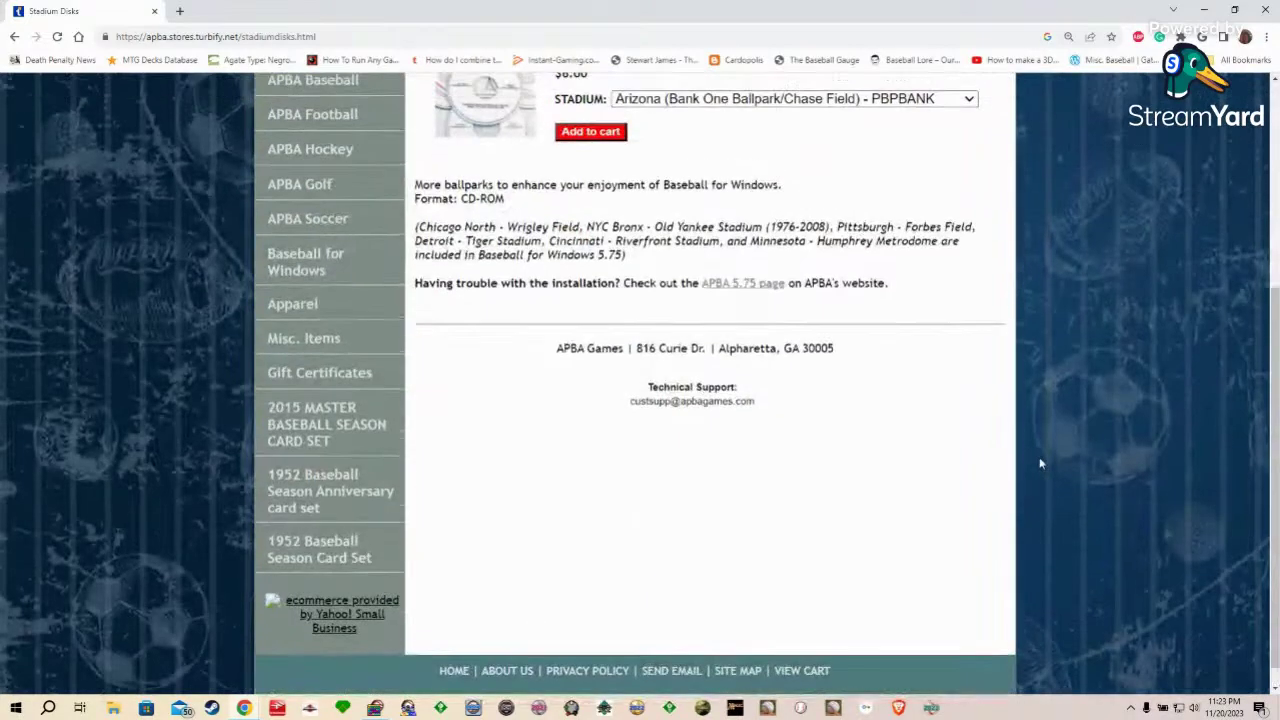
scroll(1041, 463, up, 3)
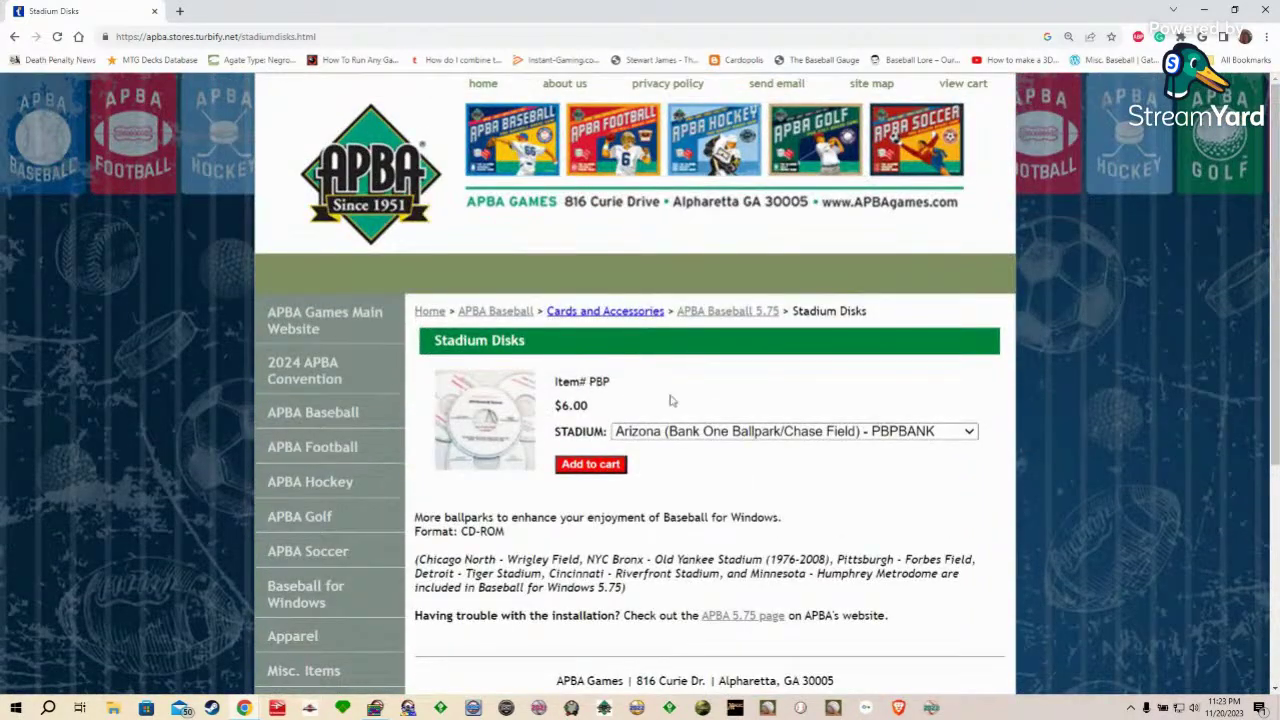
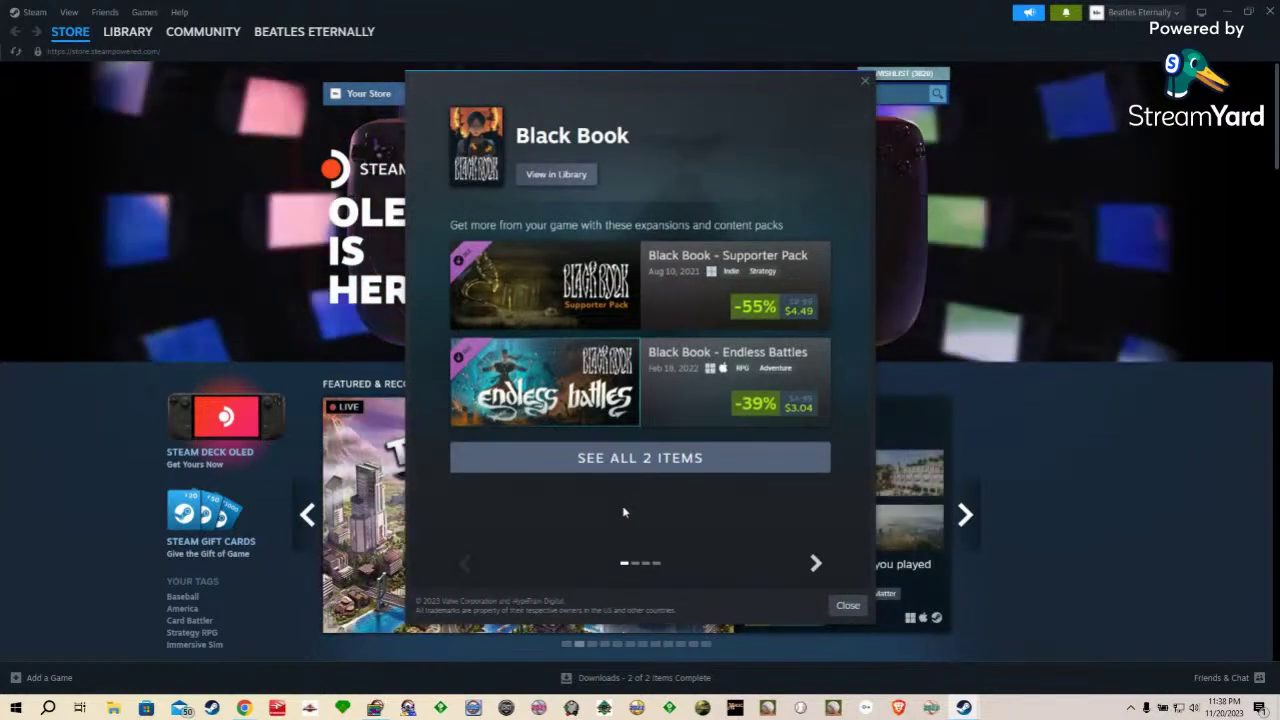
Step: In Steam, open the Black Book - Endless Battles store page and review its screenshots, description and purchase options
click(576, 400)
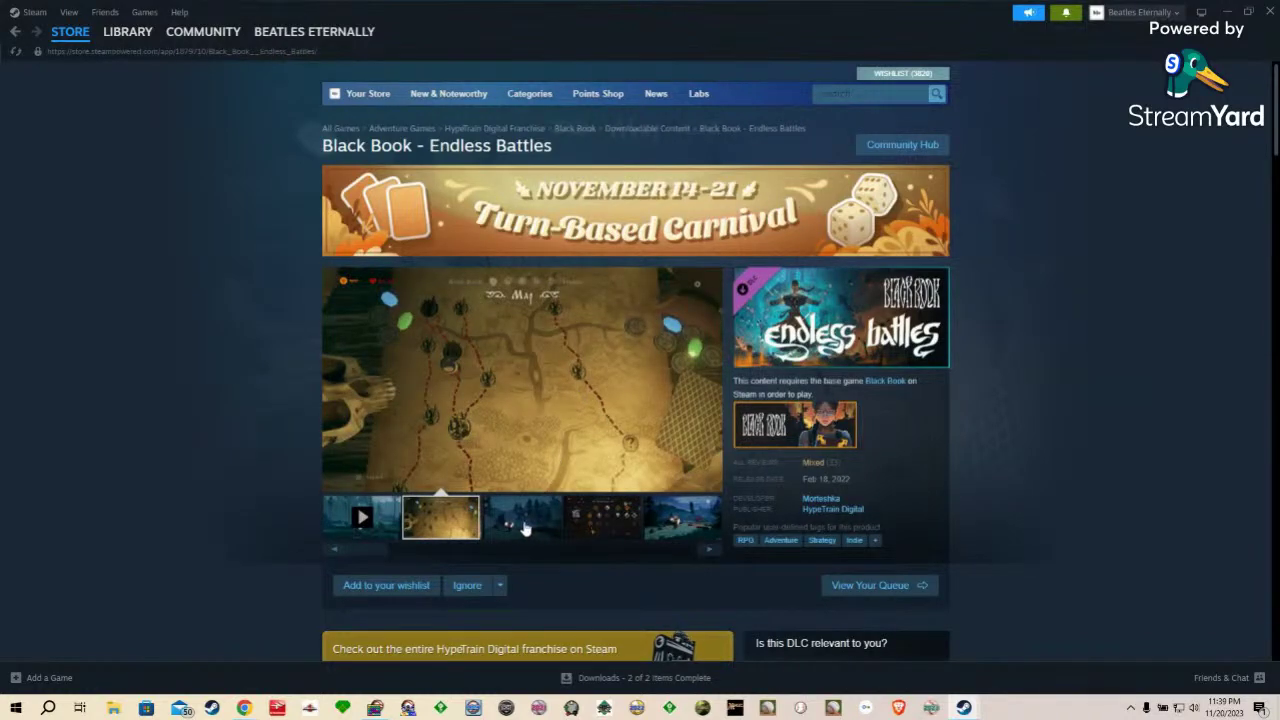
click(524, 528)
click(606, 530)
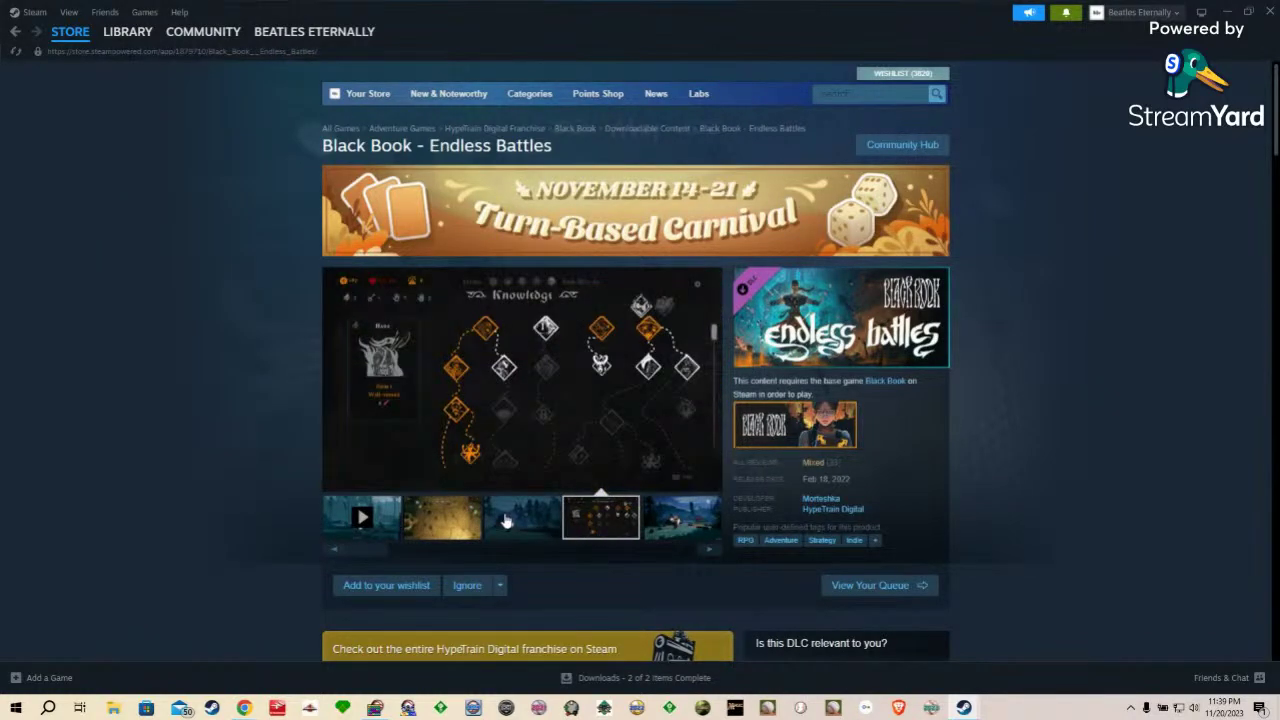
scroll(1022, 440, down, 12)
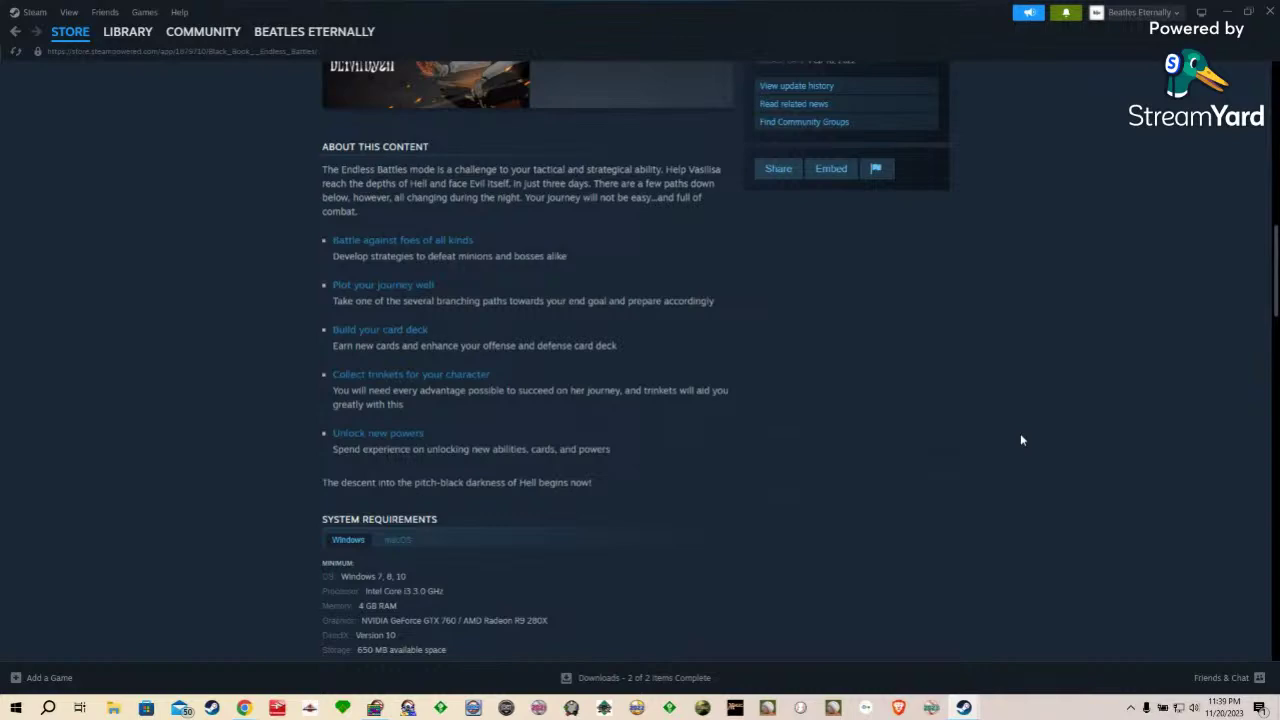
scroll(1021, 439, up, 10)
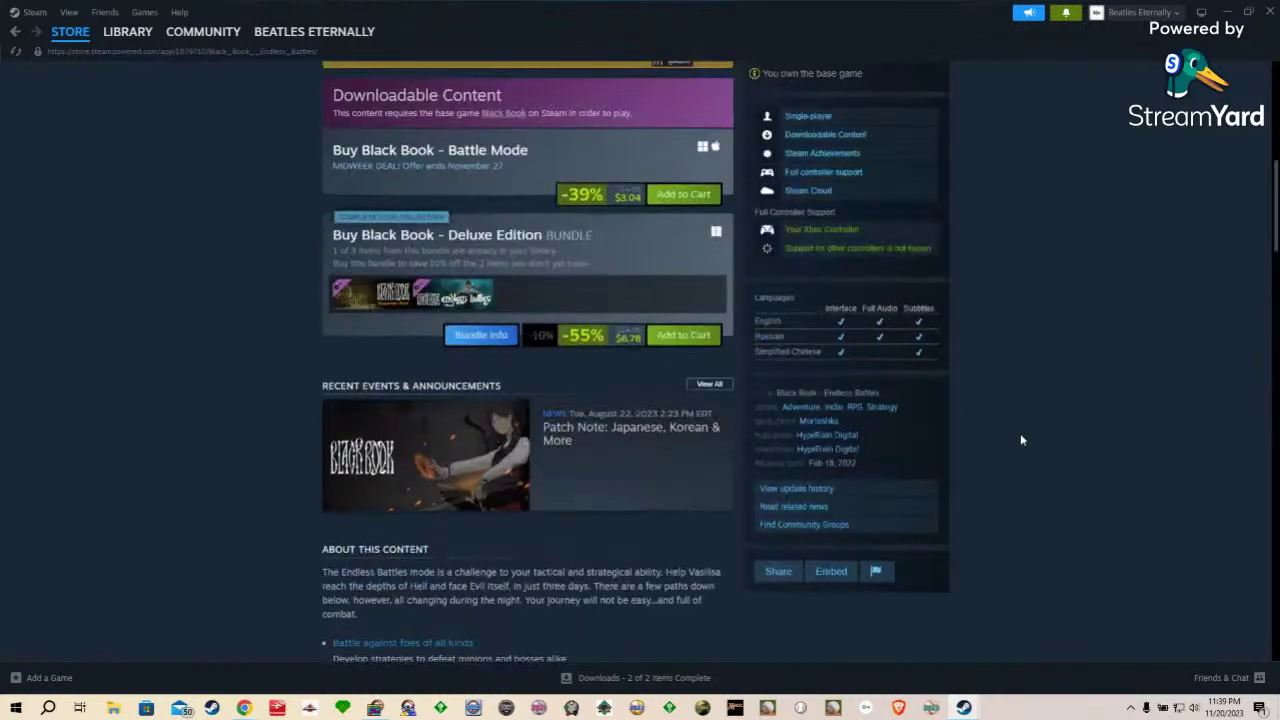
scroll(1021, 439, down, 3)
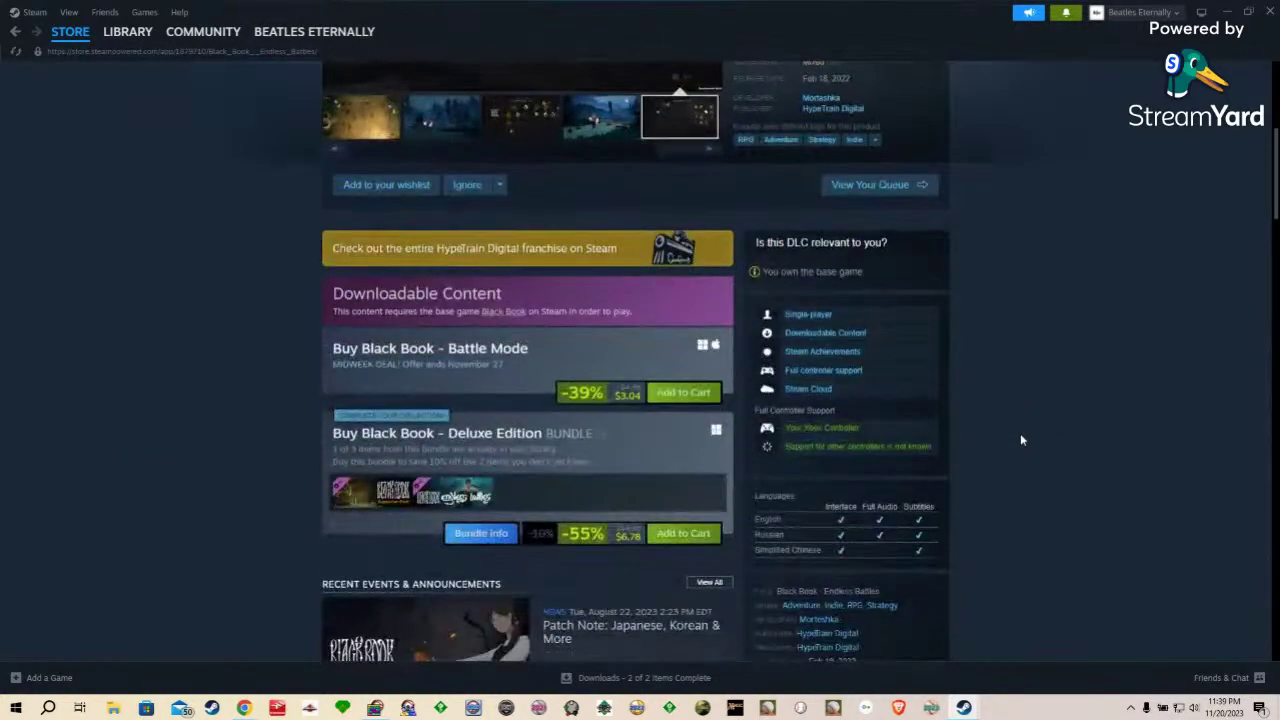
Step: Add Black Book - Battle Mode to the cart and purchase it for your own account with the saved PayPal payment method
click(694, 396)
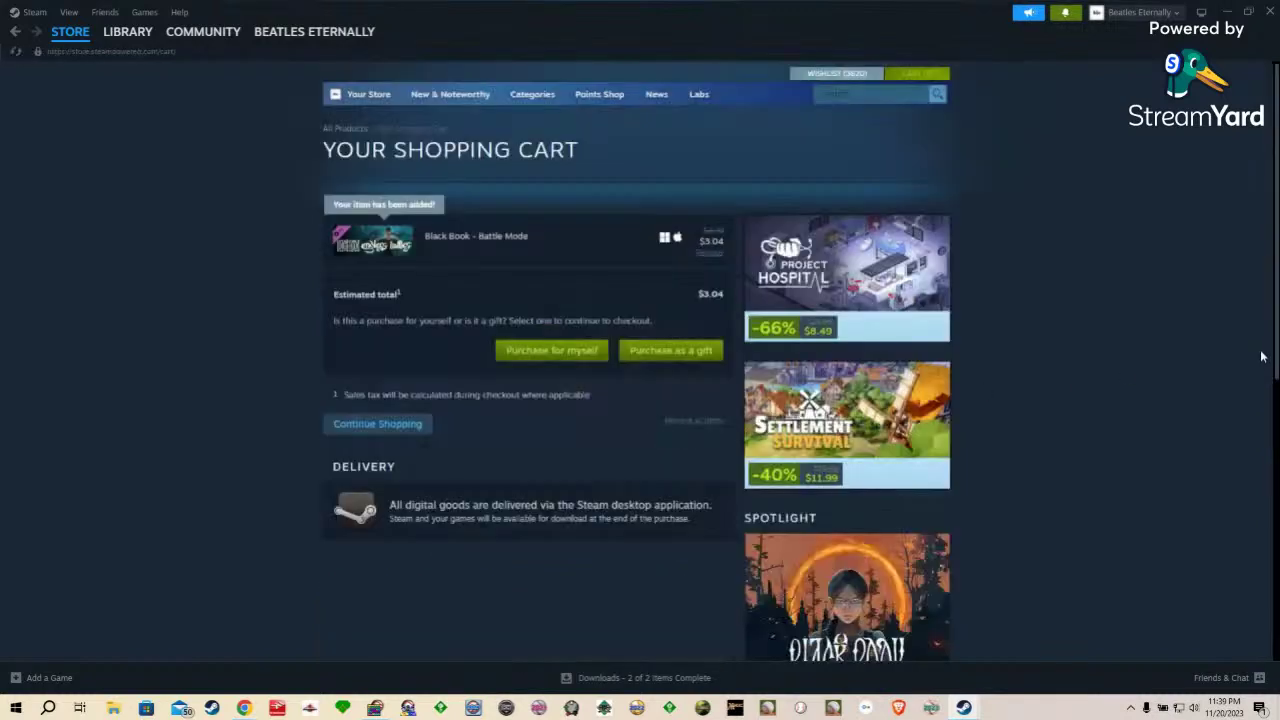
click(518, 358)
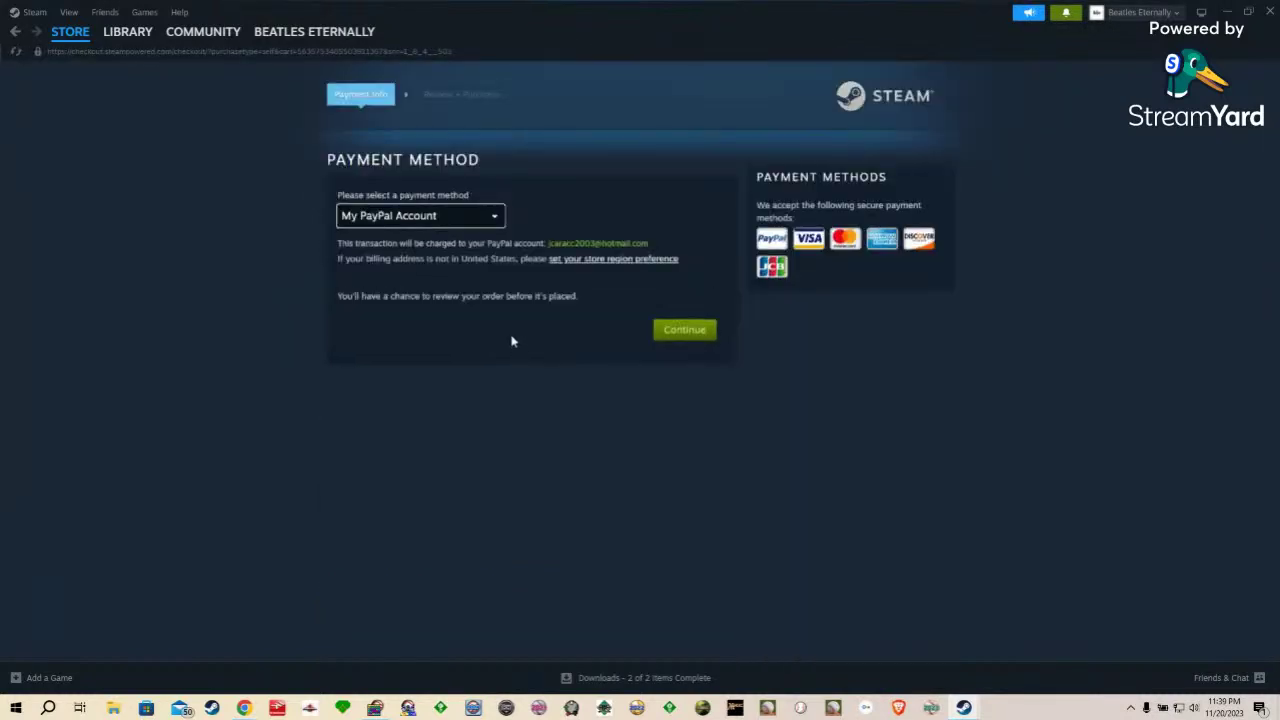
click(688, 335)
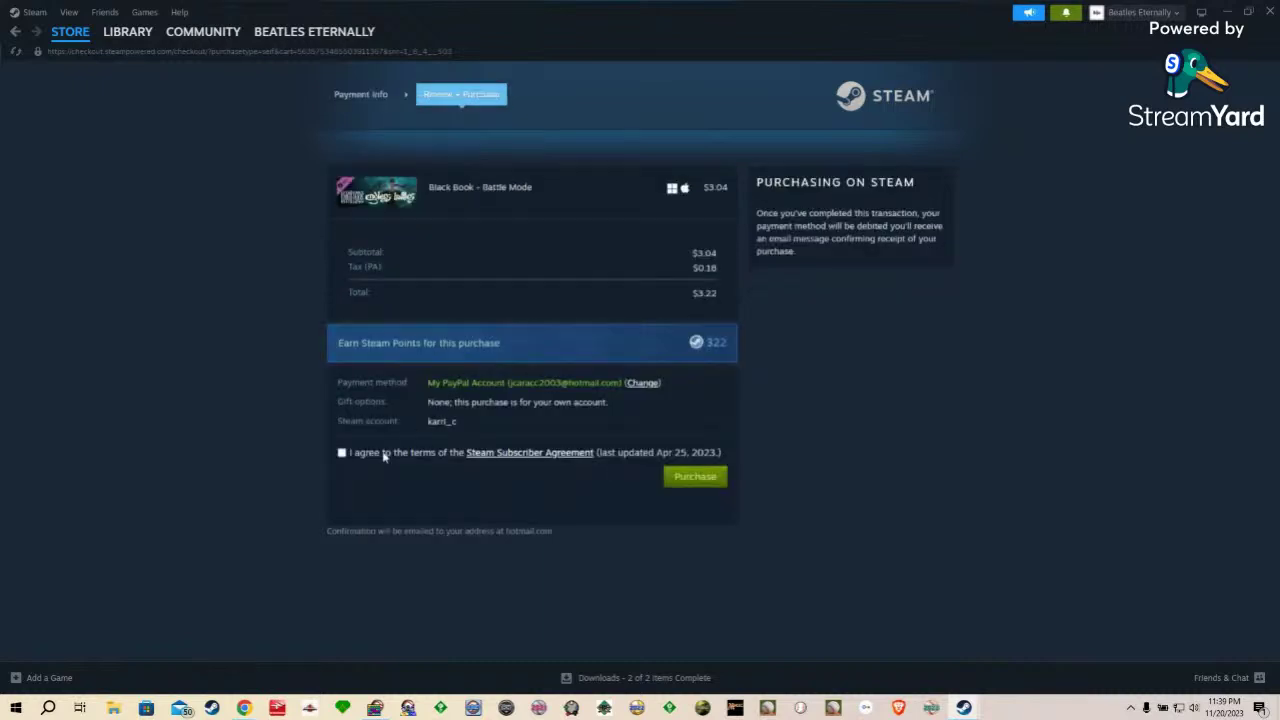
click(697, 484)
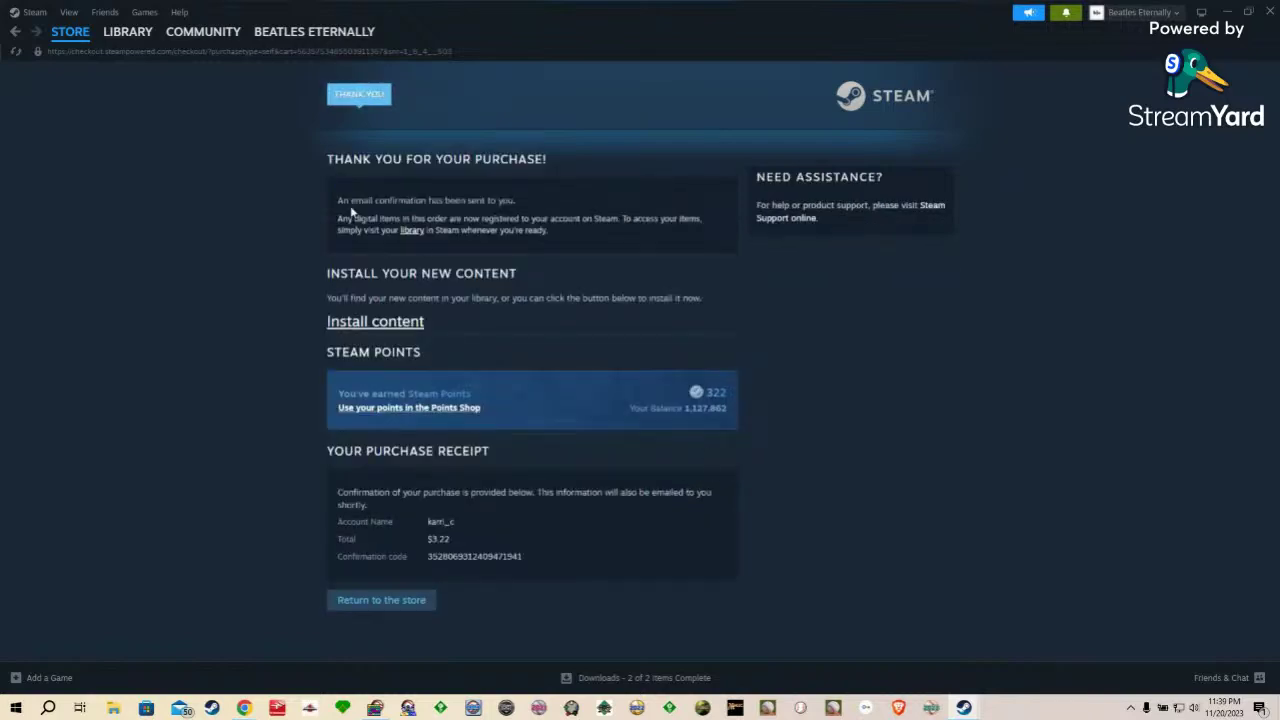
Step: Look through the recent games in the library and open the store page of Digital Diamond Baseball V11
click(133, 38)
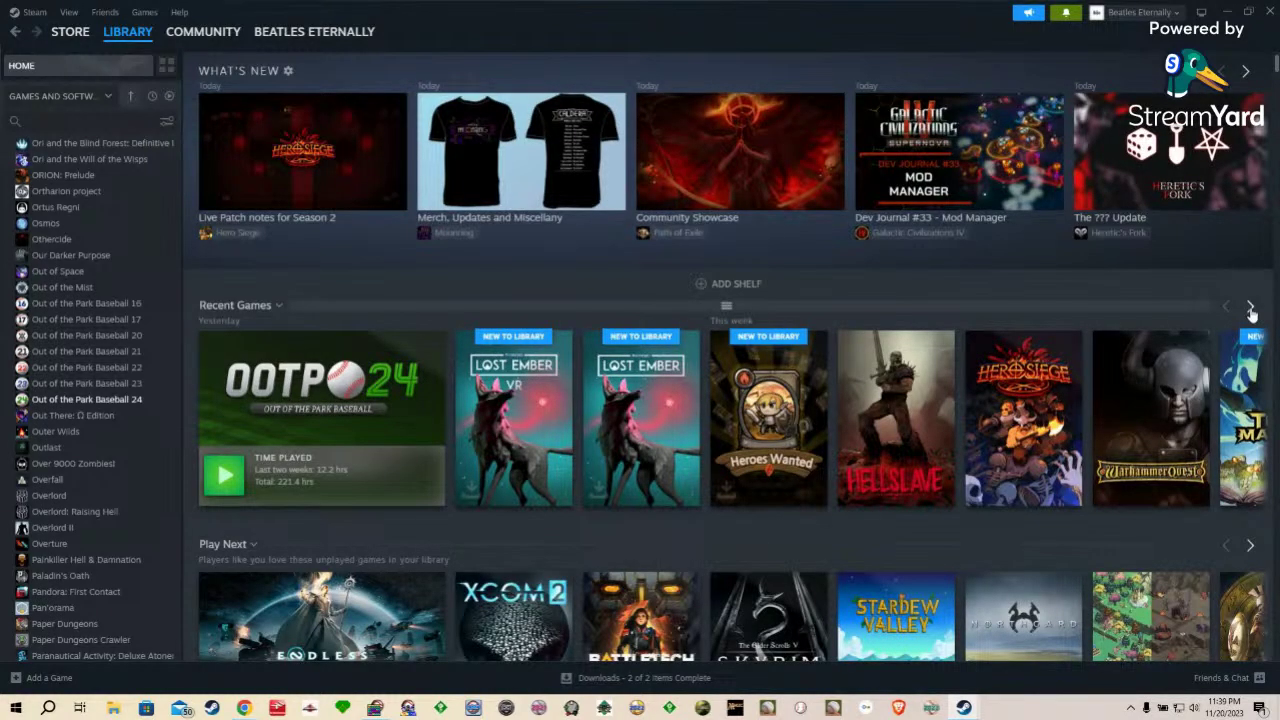
click(1250, 307)
click(1250, 307)
click(1250, 307)
click(1250, 307)
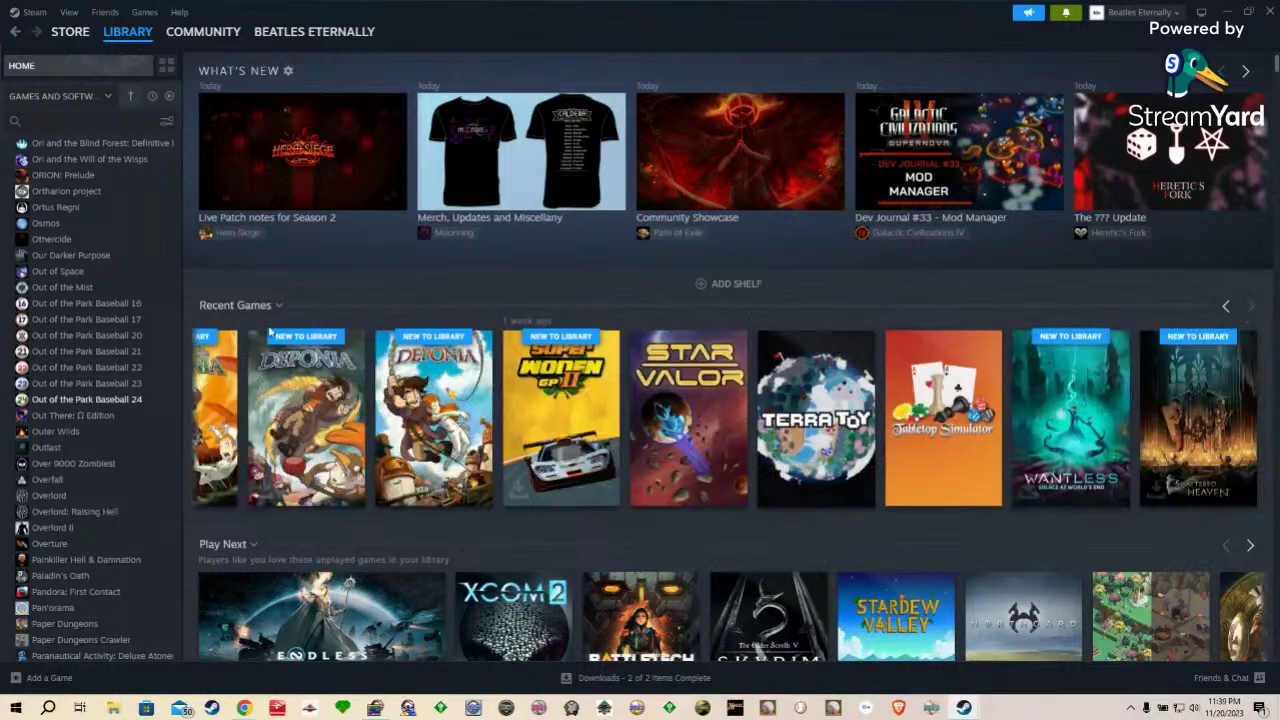
click(1225, 307)
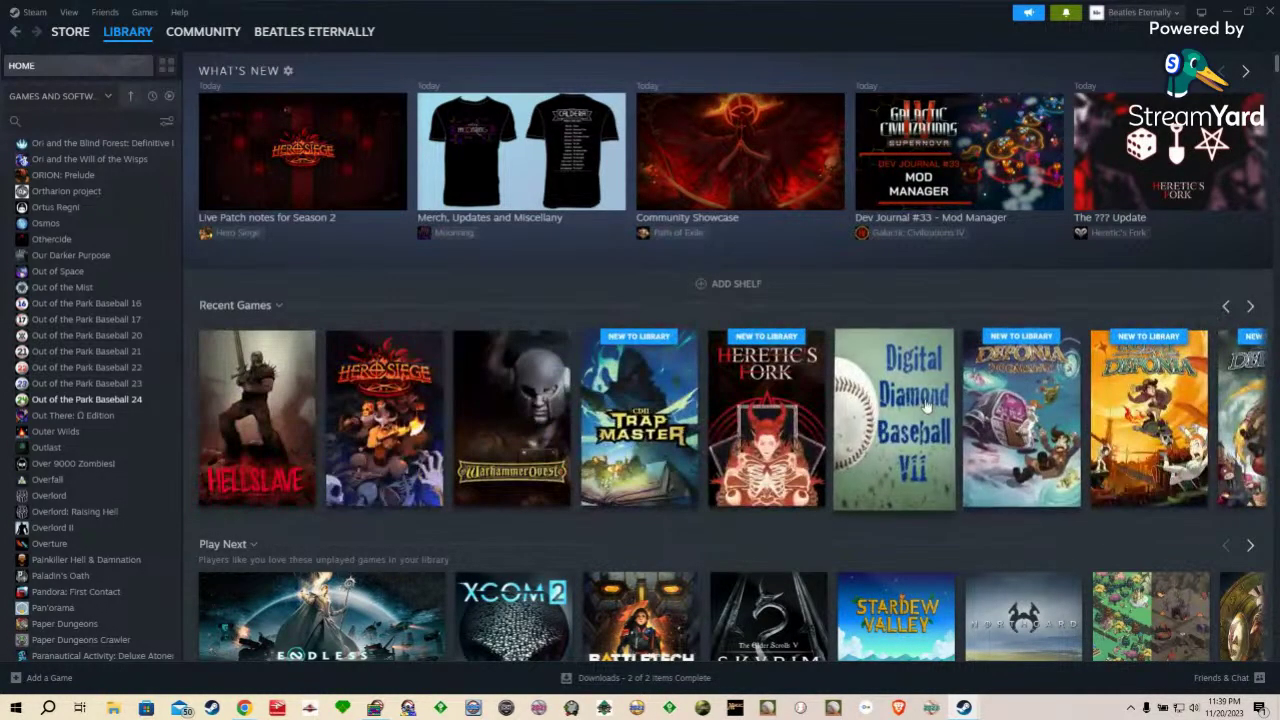
click(894, 410)
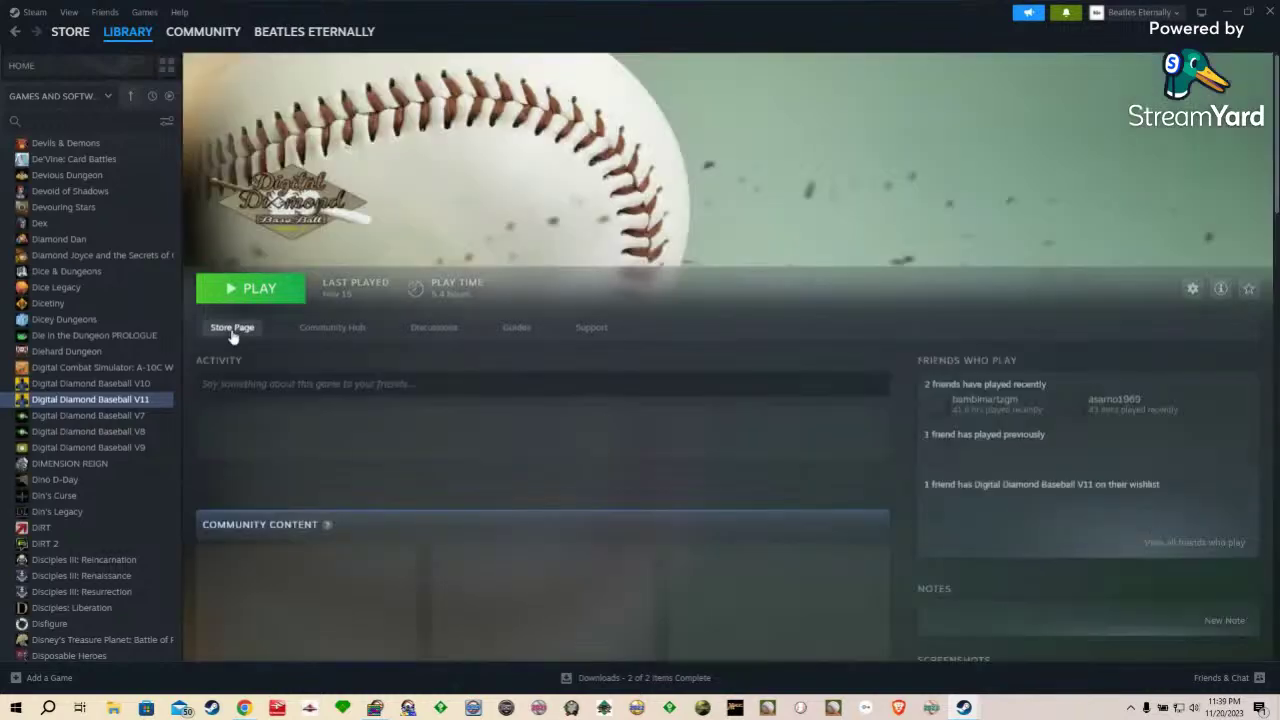
click(232, 329)
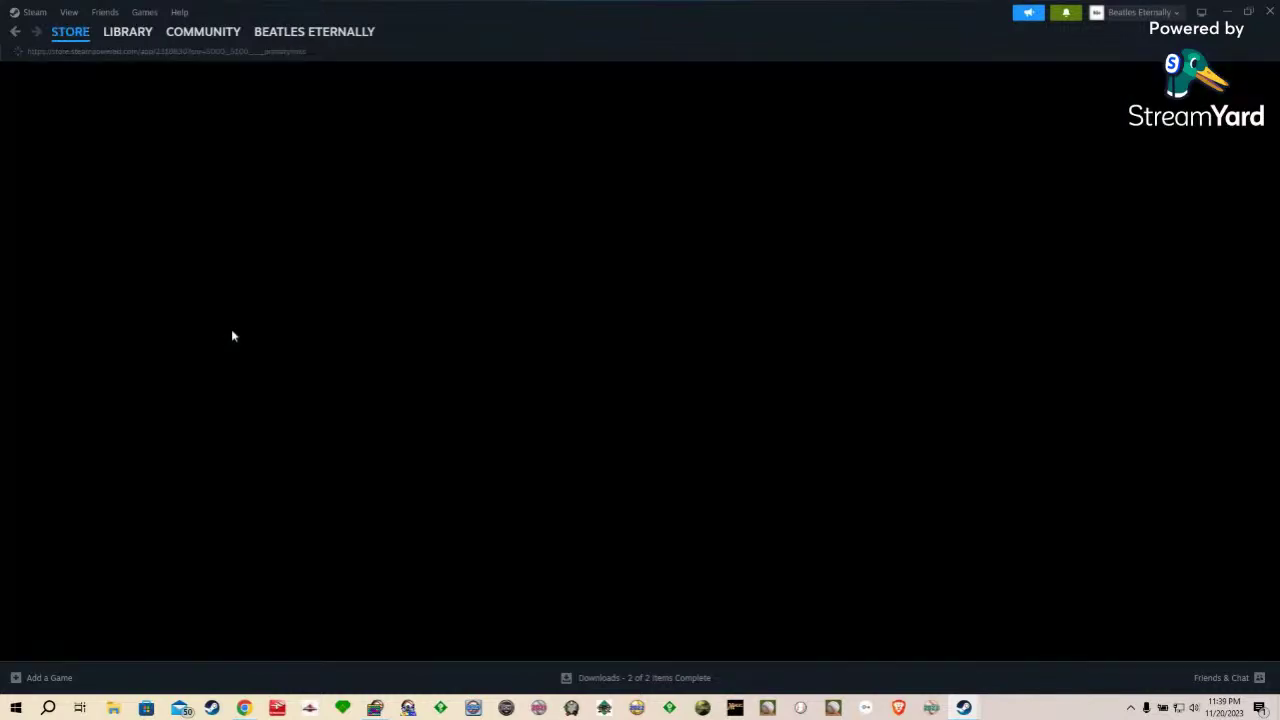
Step: Look over the Digital Diamond Baseball V11 store page, including the purchase option, latest update, description and system requirements
scroll(836, 402, down, 3)
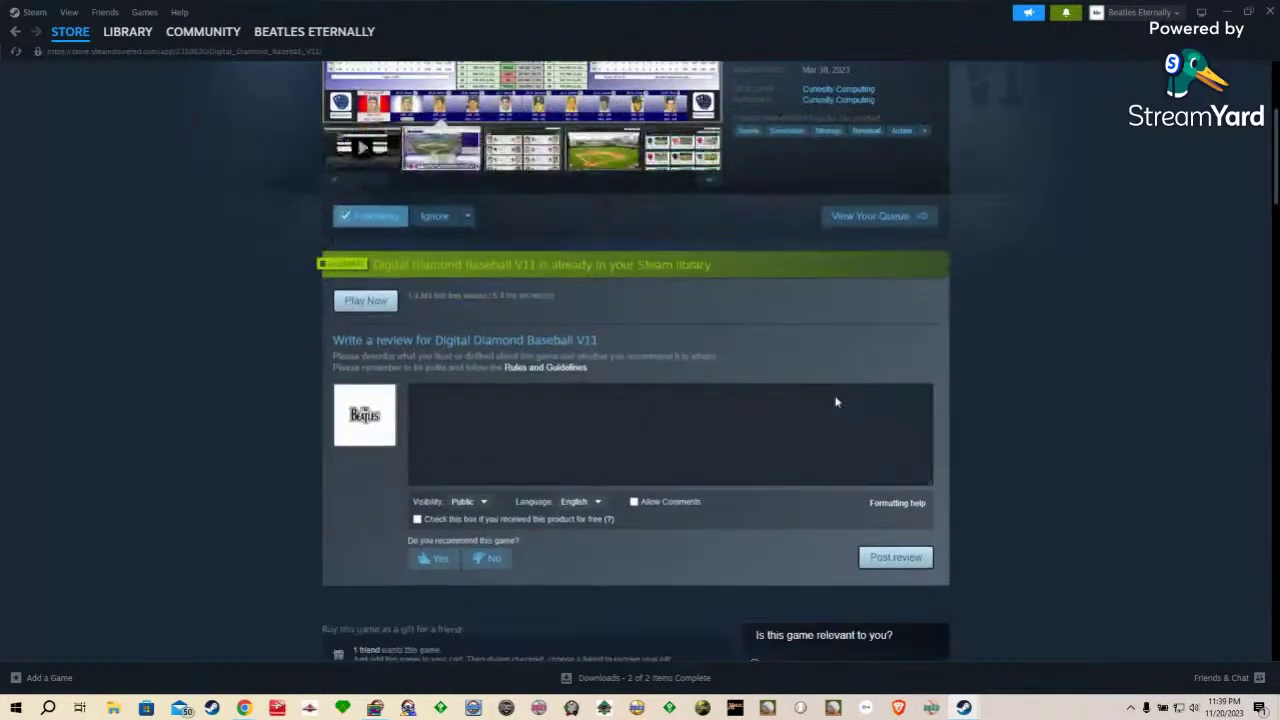
scroll(836, 402, down, 2)
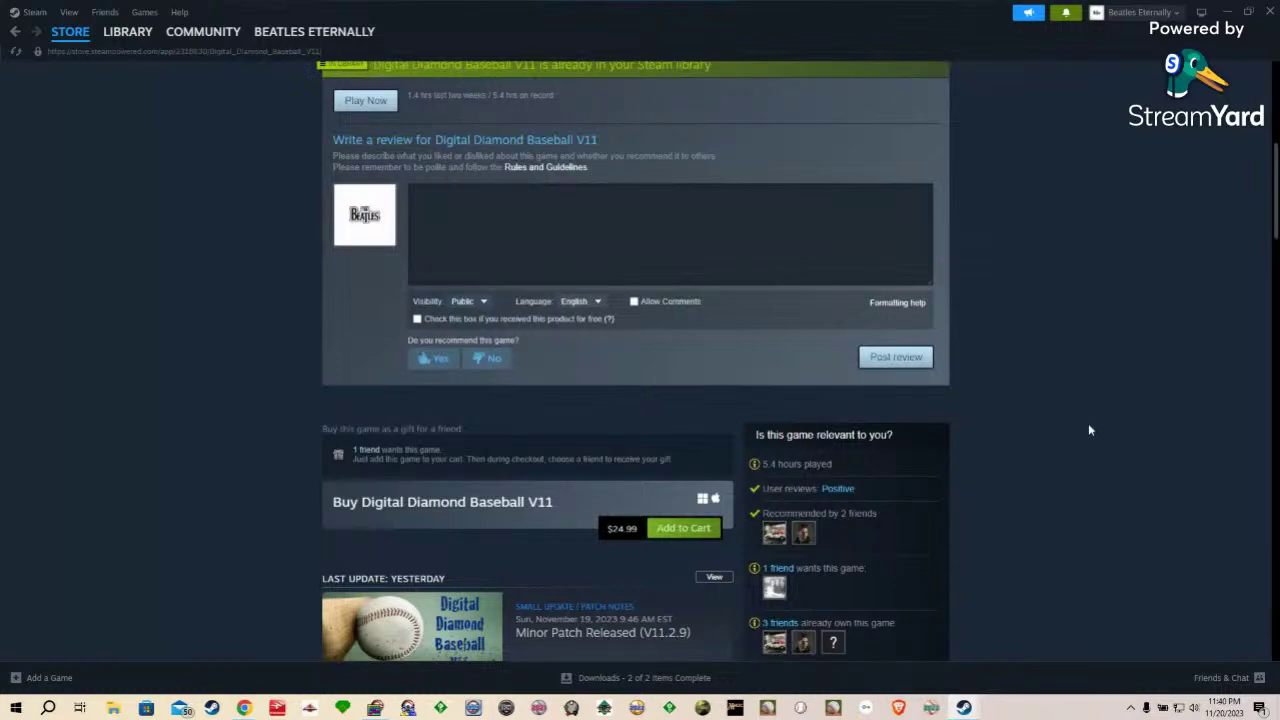
scroll(1090, 430, down, 6)
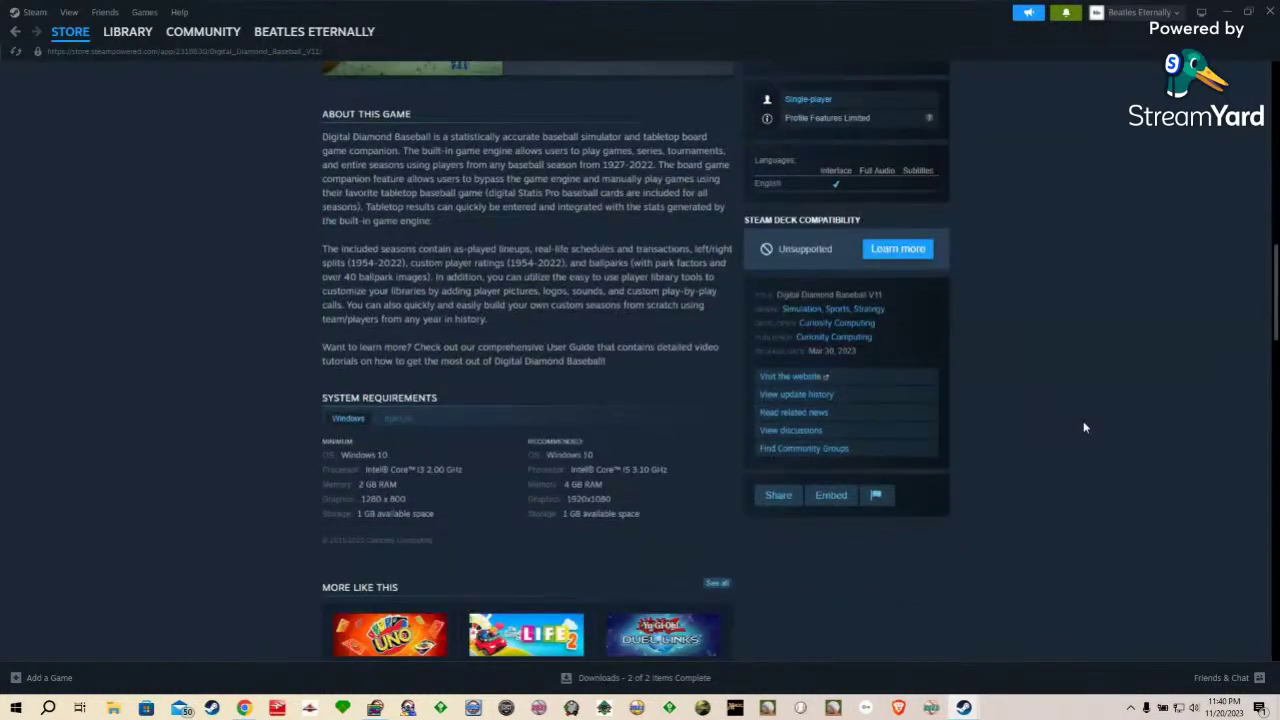
scroll(1080, 425, down, 6)
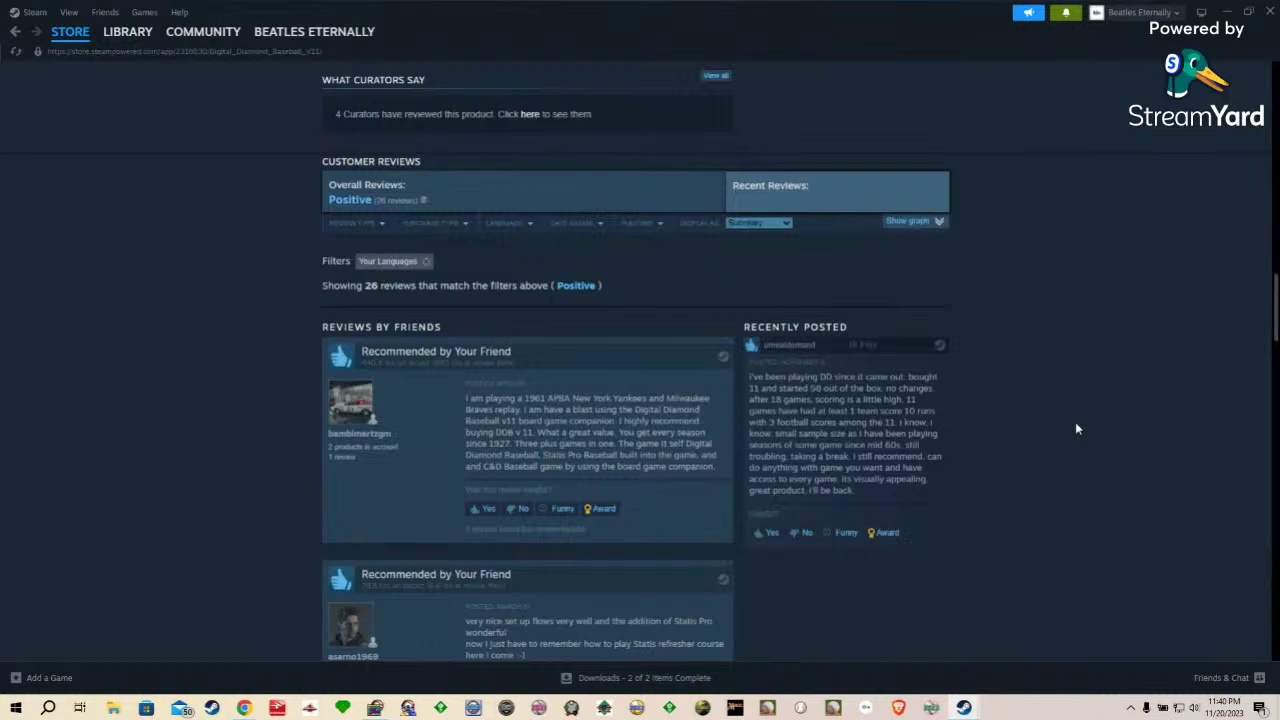
Step: Read the friends' and most helpful customer reviews of Digital Diamond Baseball V11, and return to the start of its page
scroll(1075, 428, down, 3)
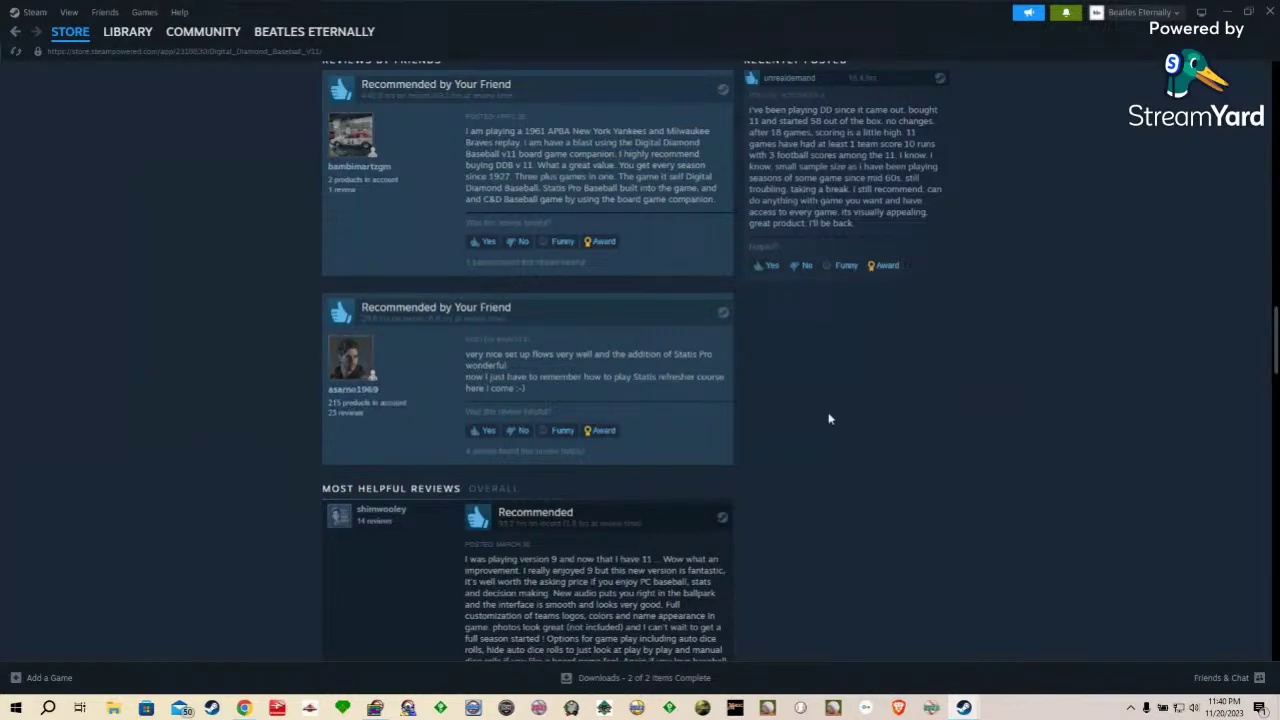
scroll(866, 416, down, 6)
scroll(866, 415, down, 6)
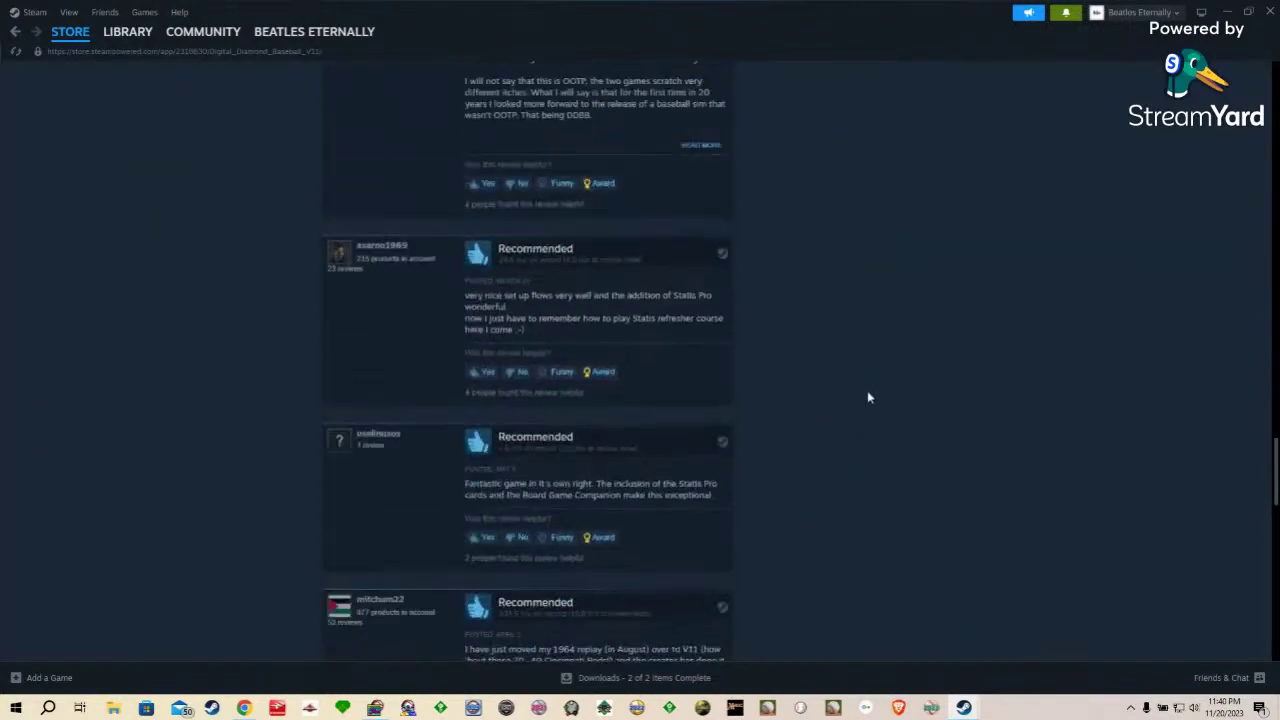
scroll(868, 397, up, 6)
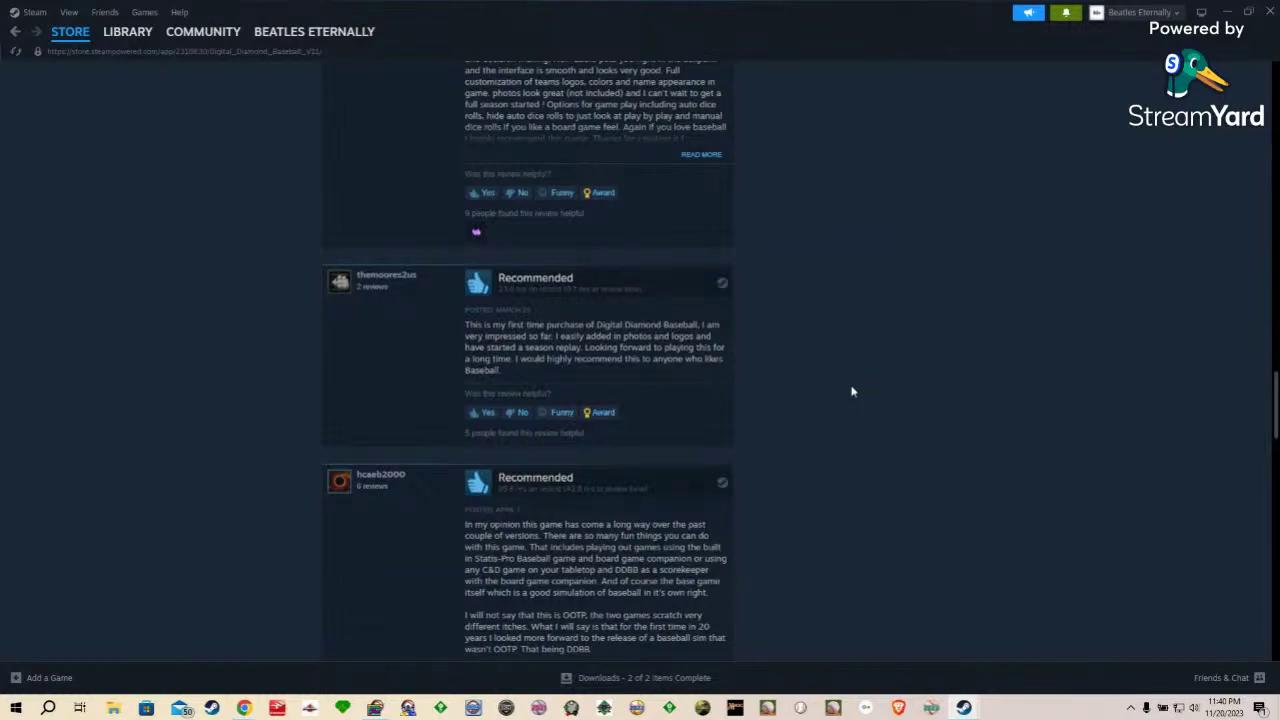
scroll(852, 392, up, 2)
scroll(852, 390, up, 2)
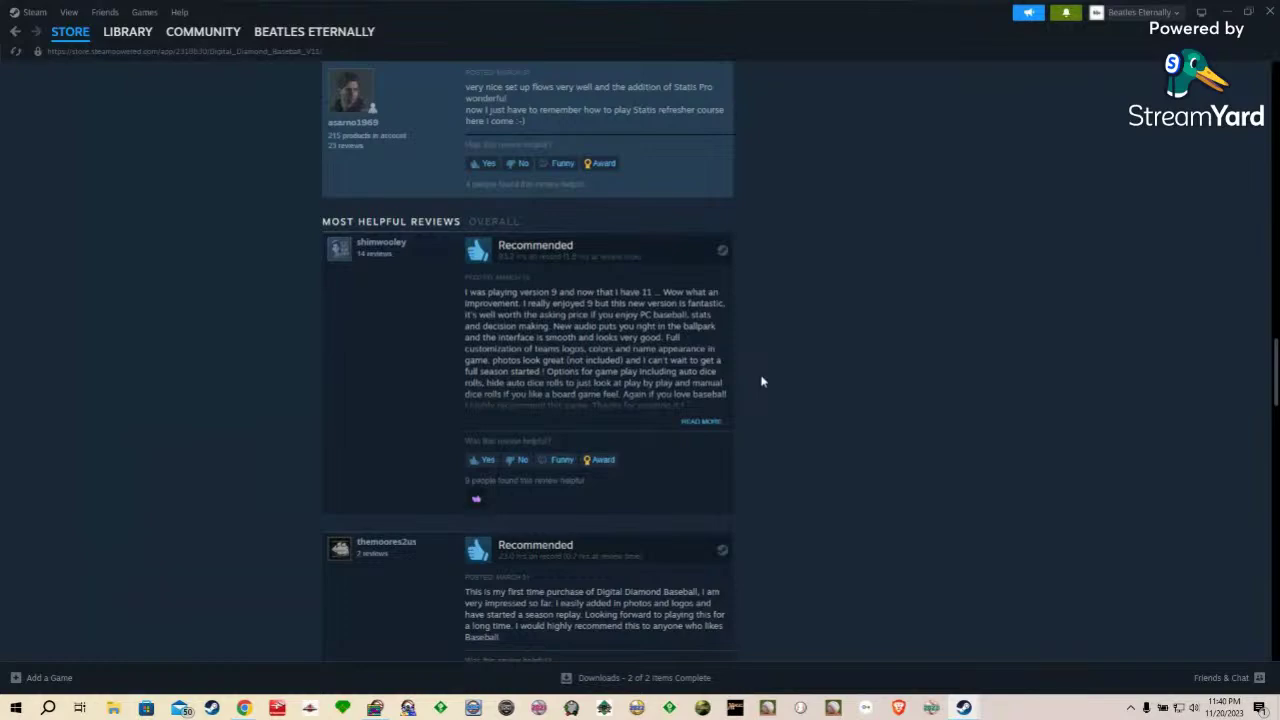
scroll(762, 381, down, 15)
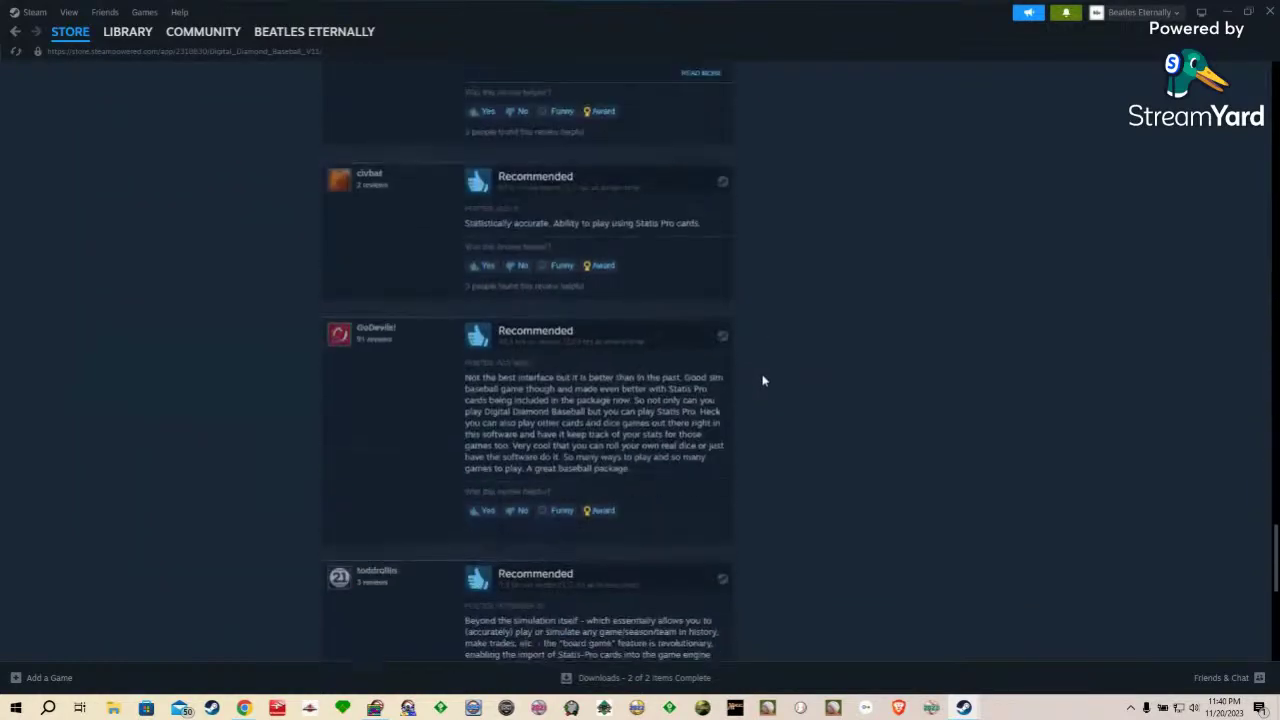
scroll(762, 381, down, 5)
scroll(763, 377, up, 7)
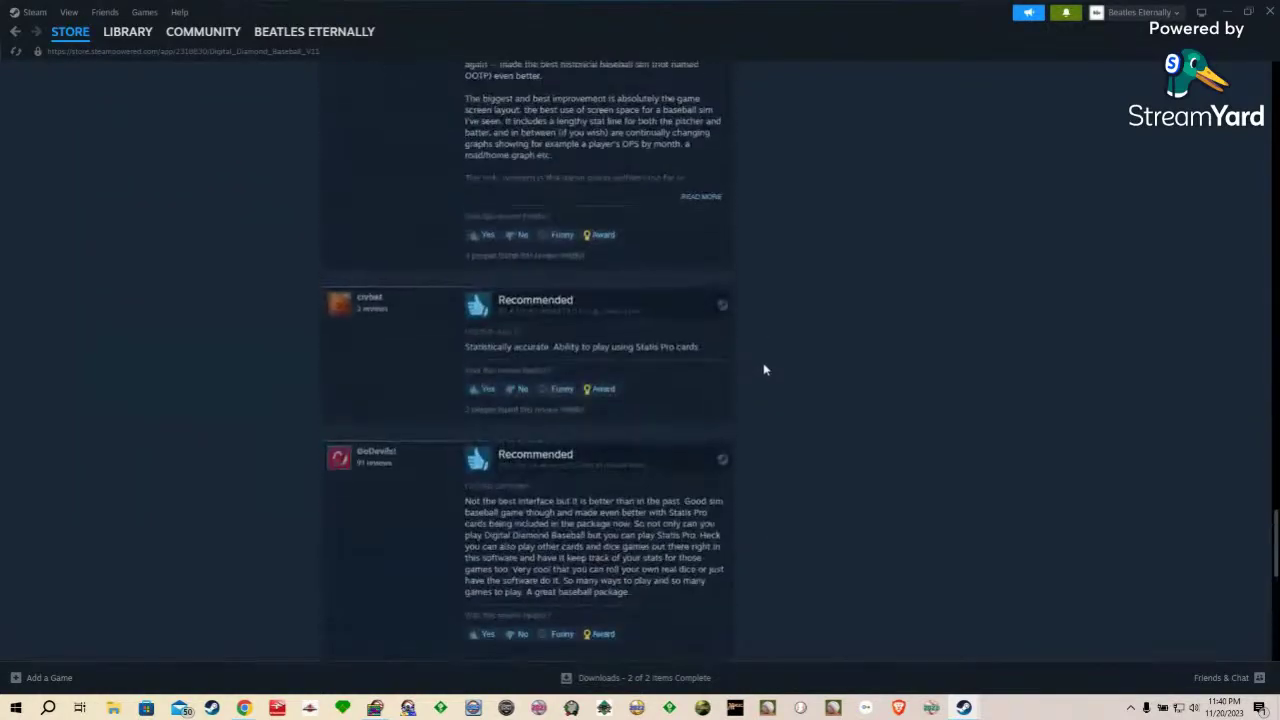
scroll(763, 370, up, 15)
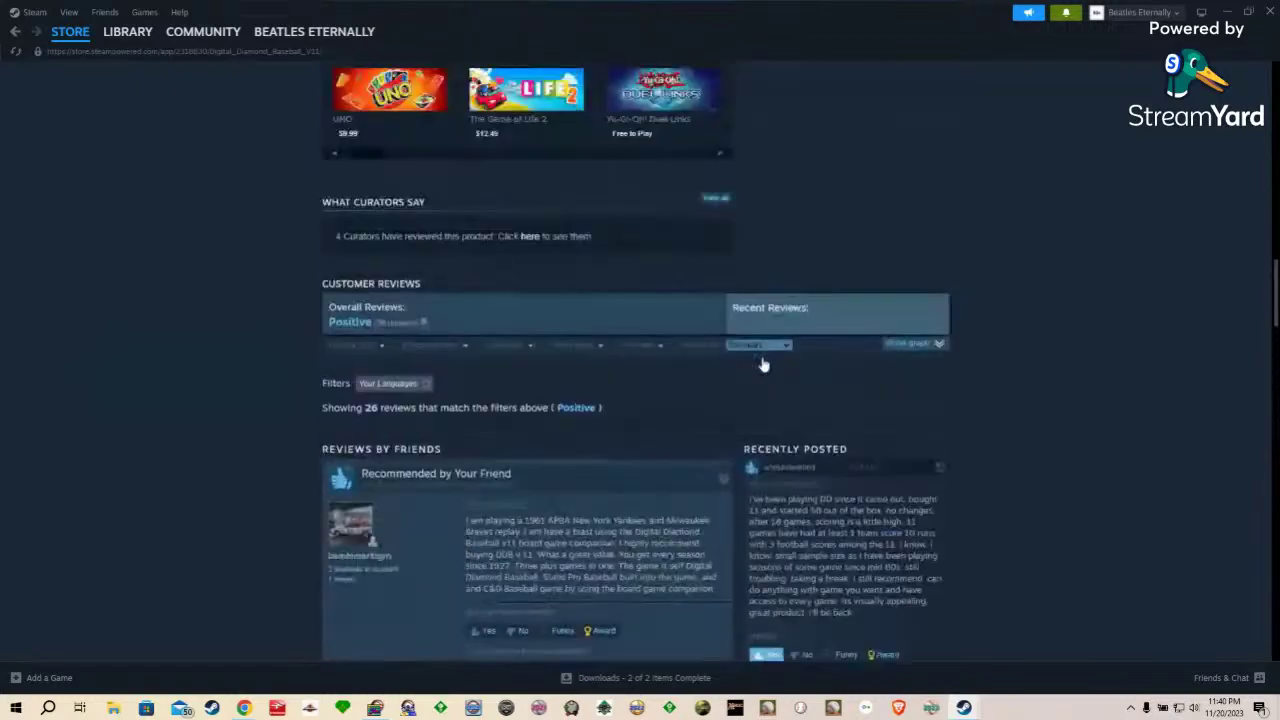
scroll(763, 365, up, 20)
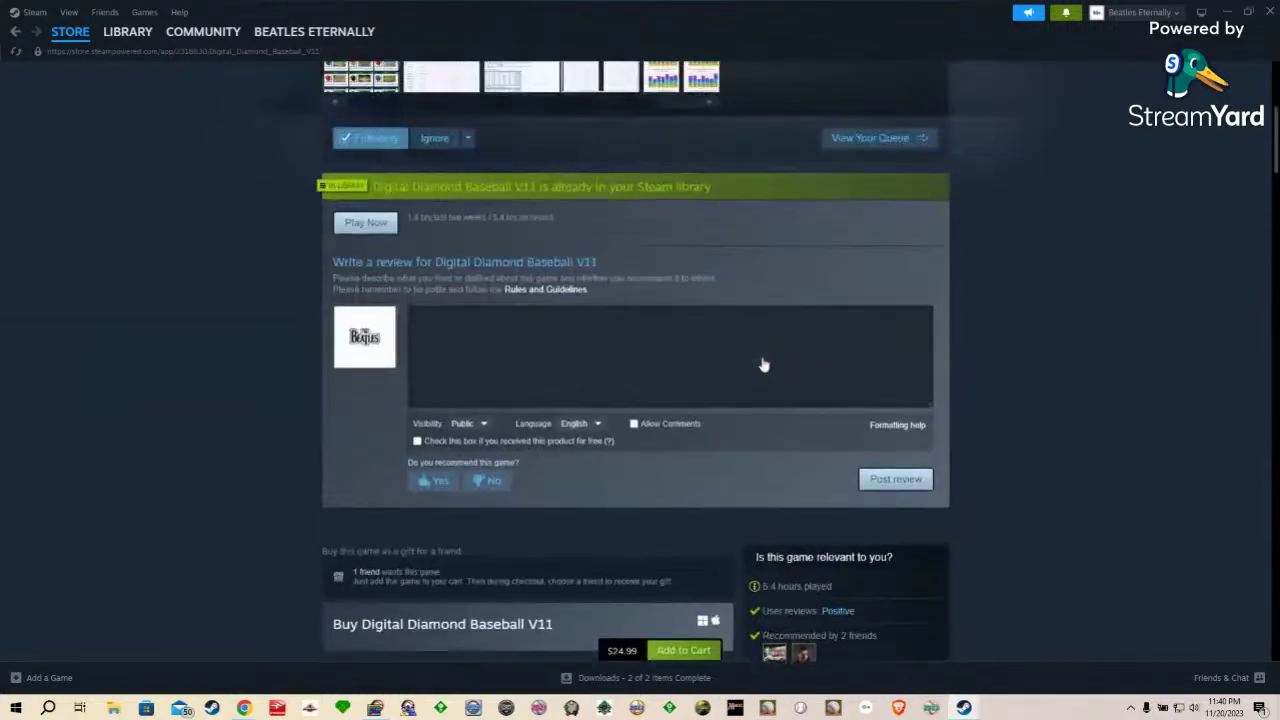
scroll(763, 365, up, 5)
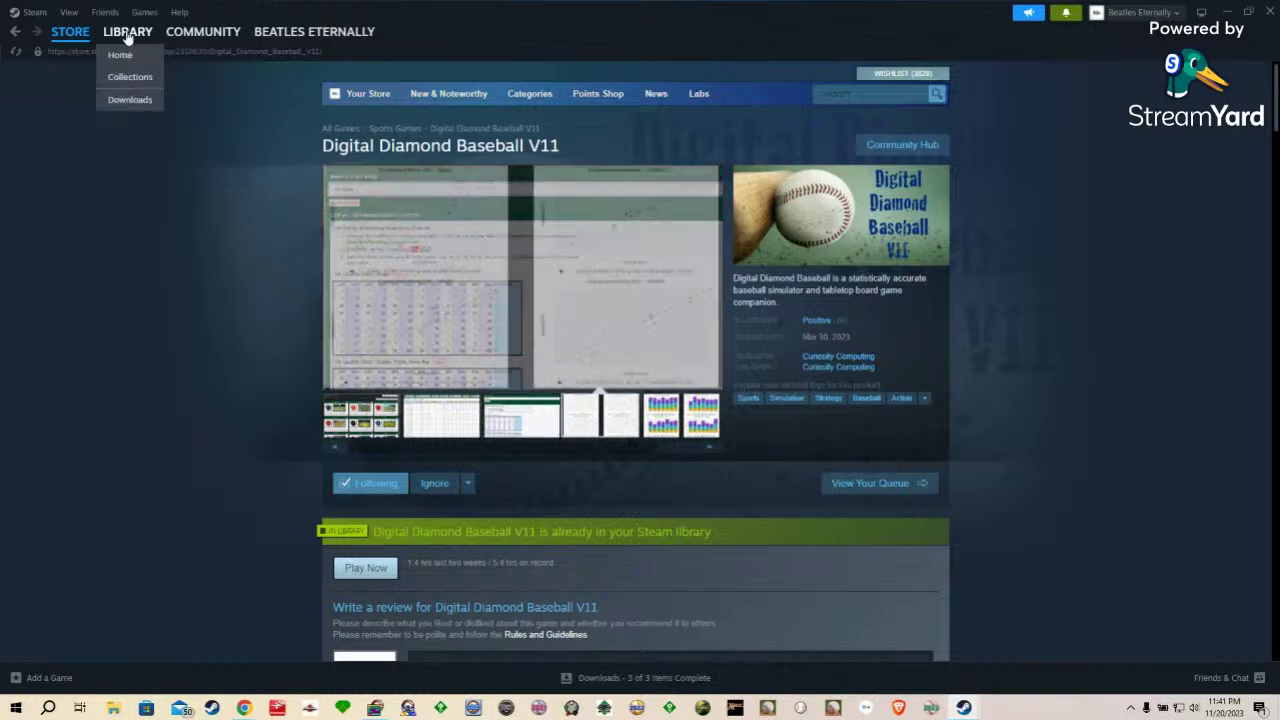
Step: Return to the library home and look through the recent games shelf again
click(128, 38)
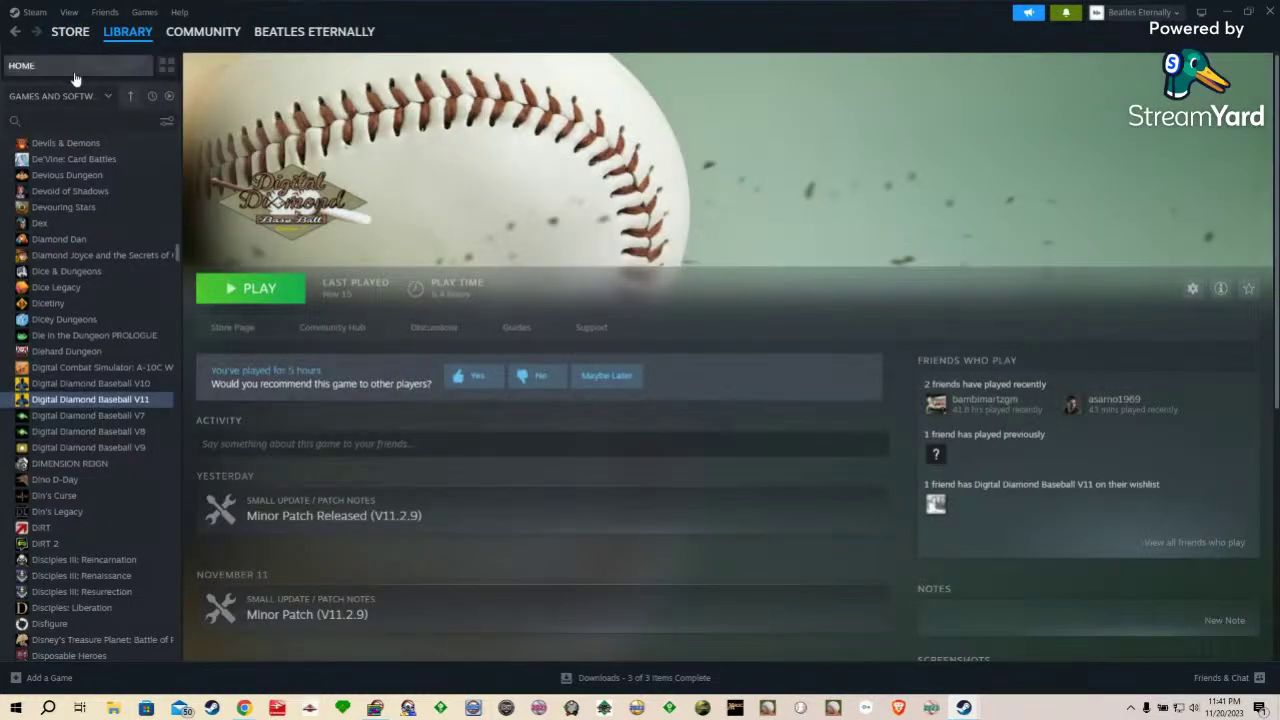
click(73, 68)
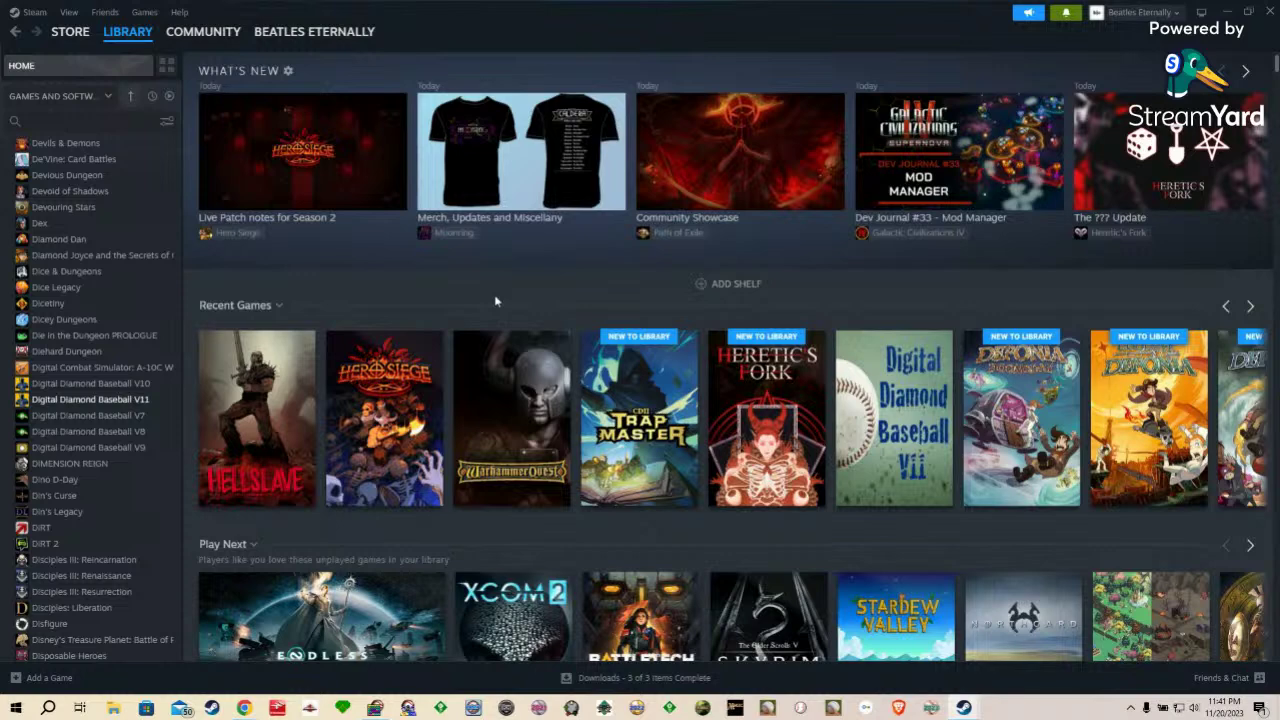
click(1250, 306)
click(1250, 307)
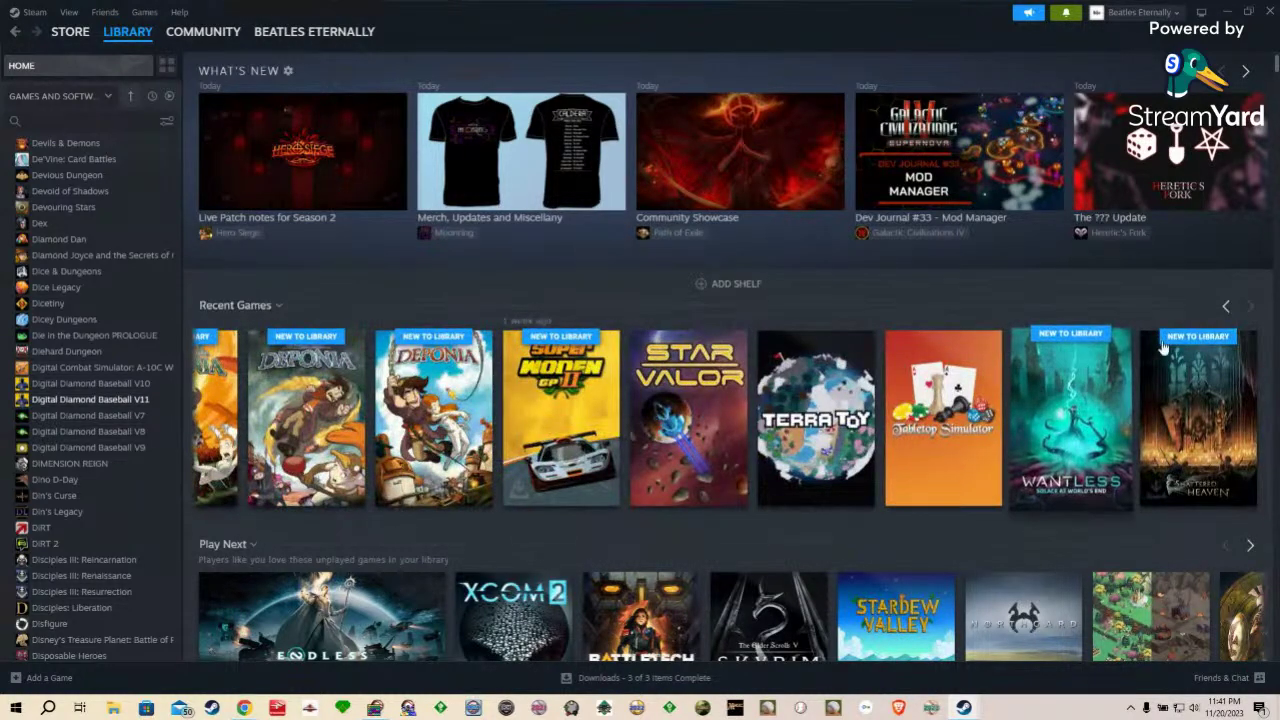
click(1224, 306)
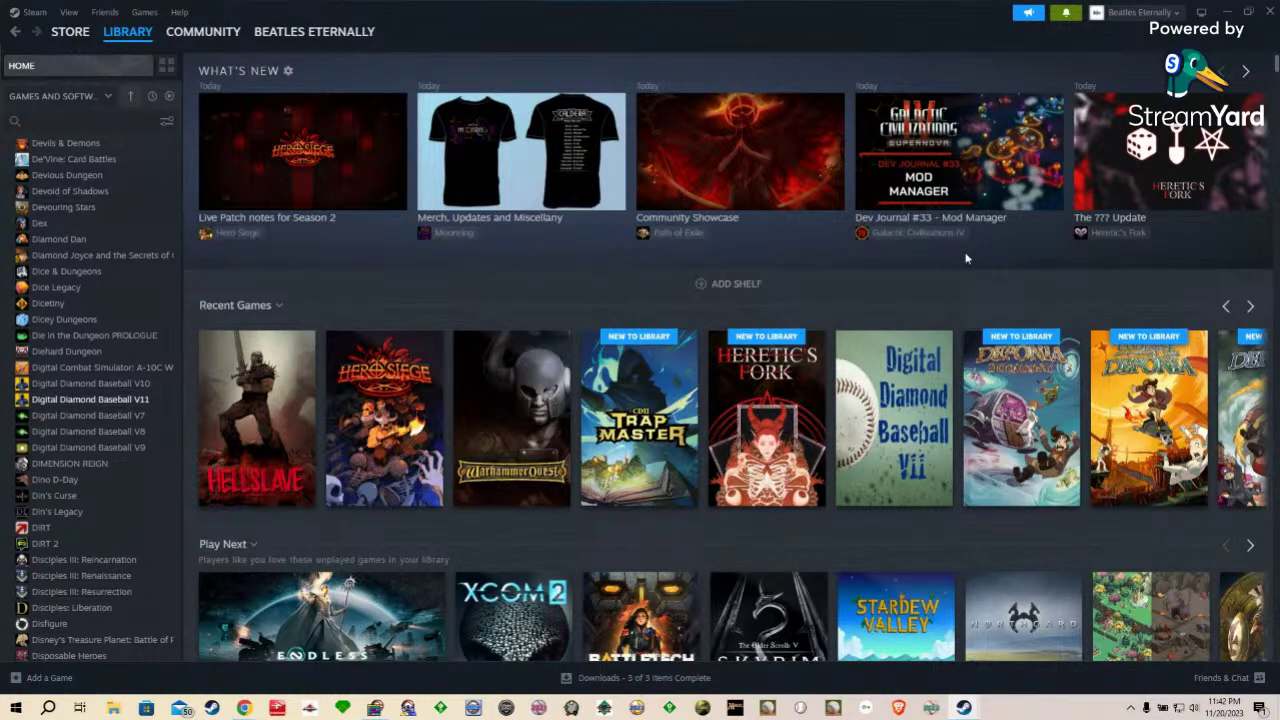
mouse_move(955, 167)
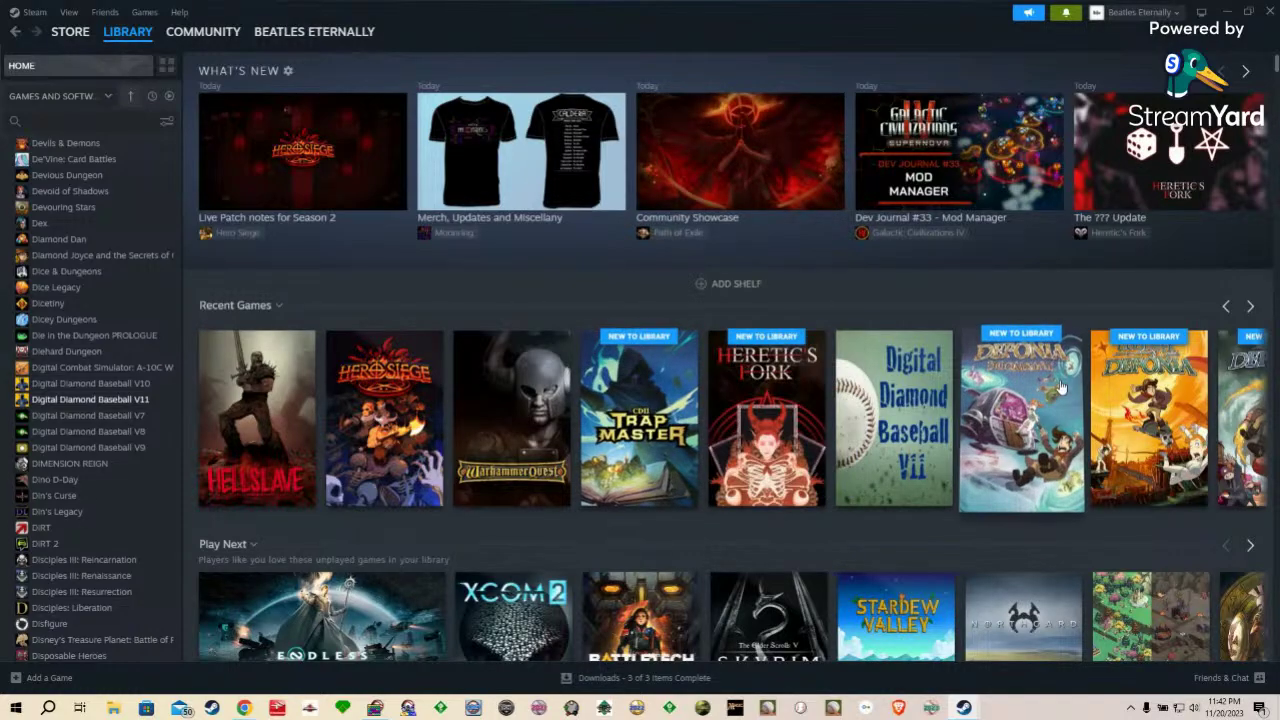
Step: Examine the All Games collection sorted by hours played, checking the play time of V Rising and Warhammer 40,000: Inquisitor - Martyr
scroll(988, 470, down, 1)
scroll(988, 470, down, 15)
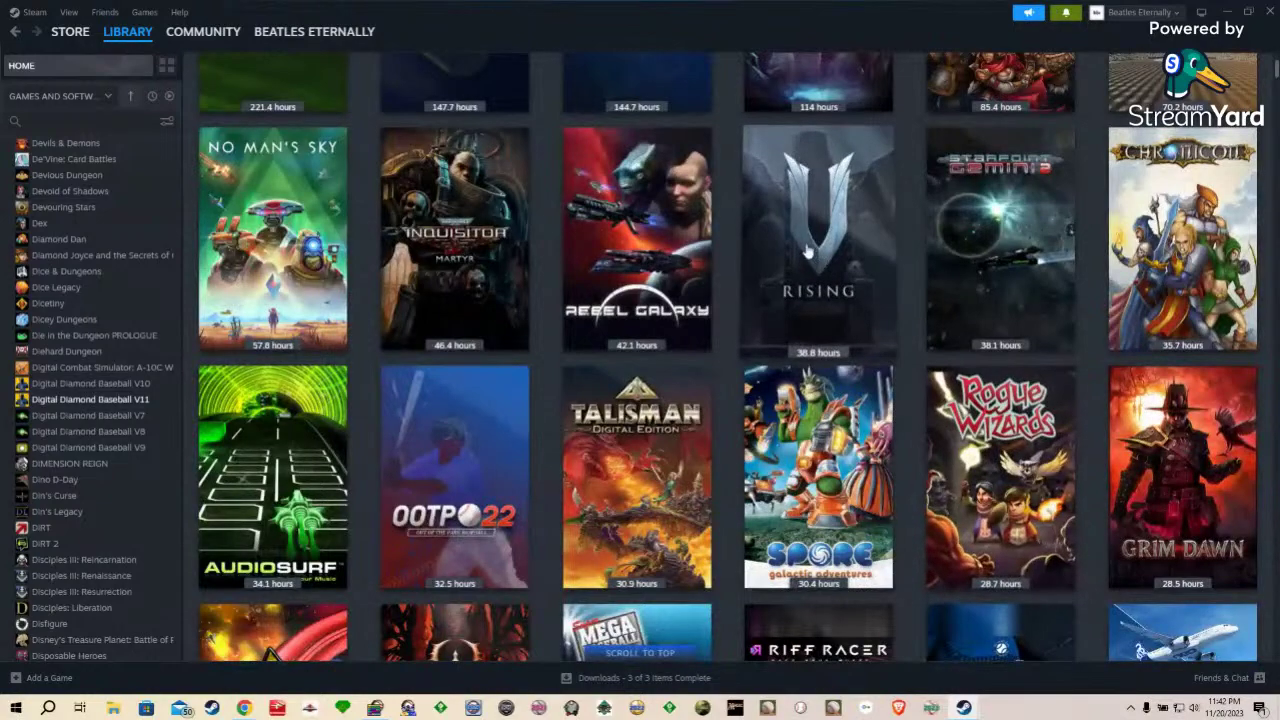
mouse_move(808, 253)
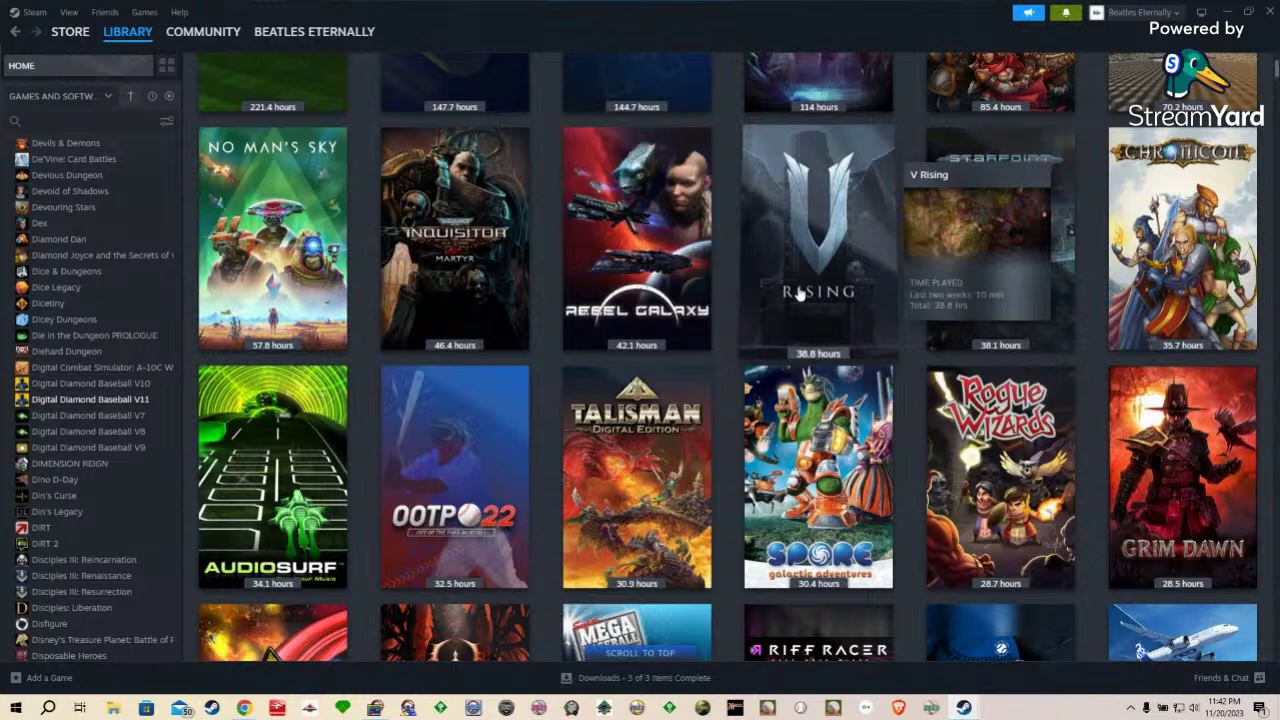
mouse_move(445, 240)
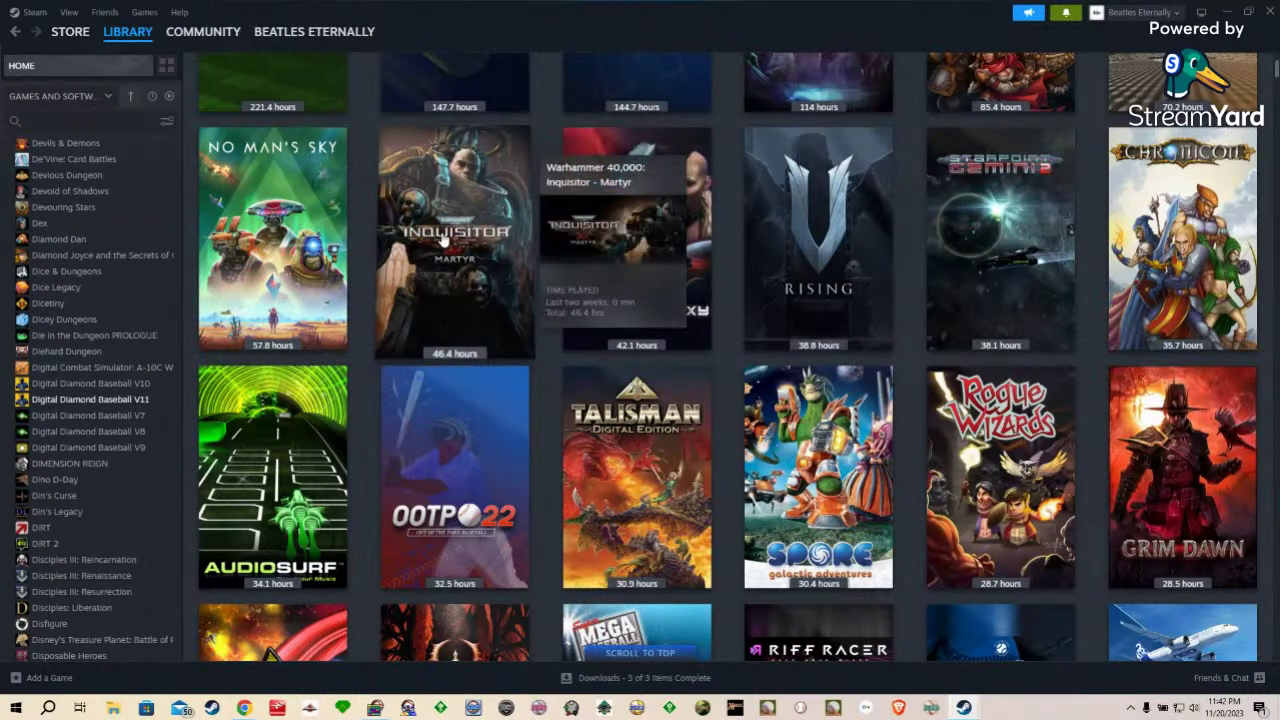
mouse_move(795, 305)
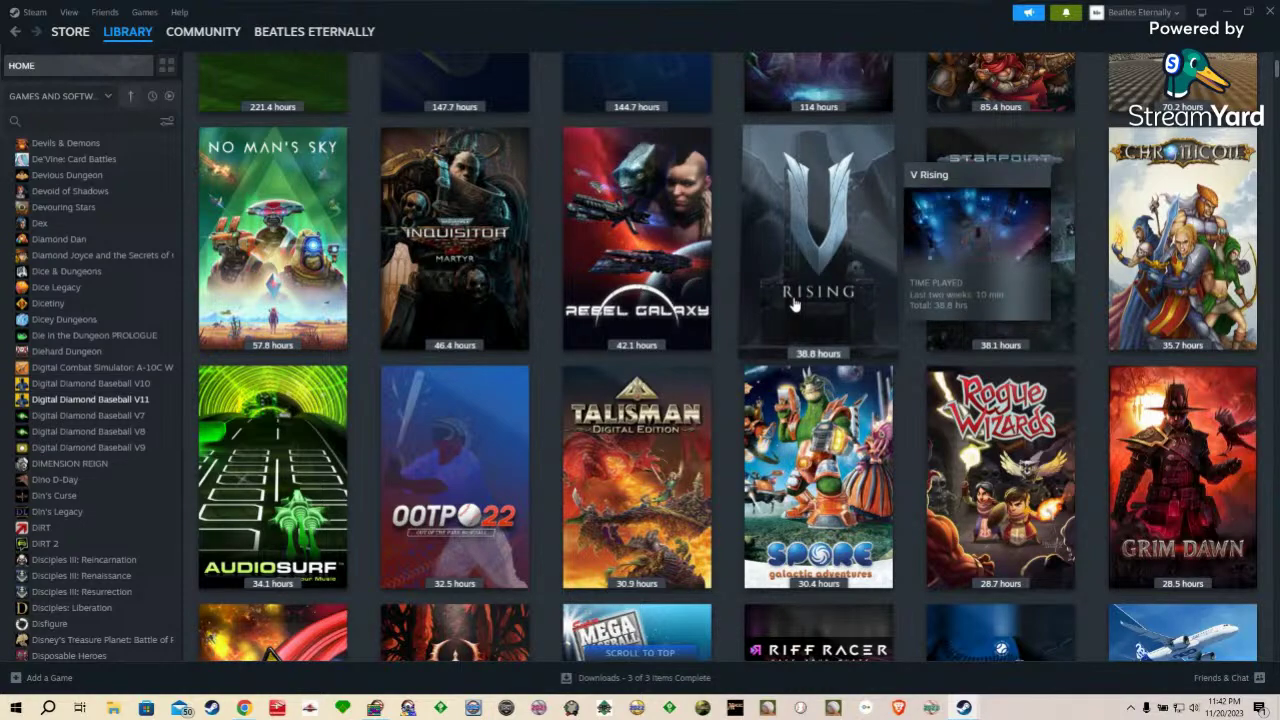
scroll(740, 250, up, 3)
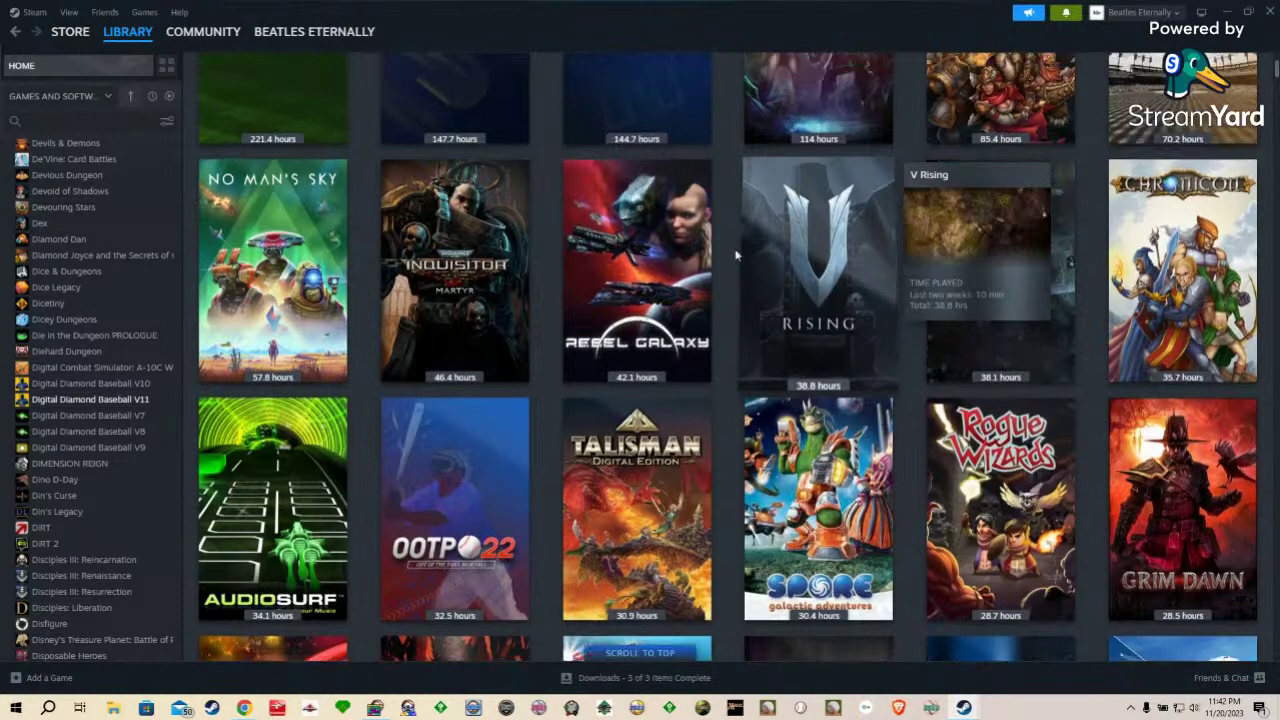
scroll(740, 250, up, 6)
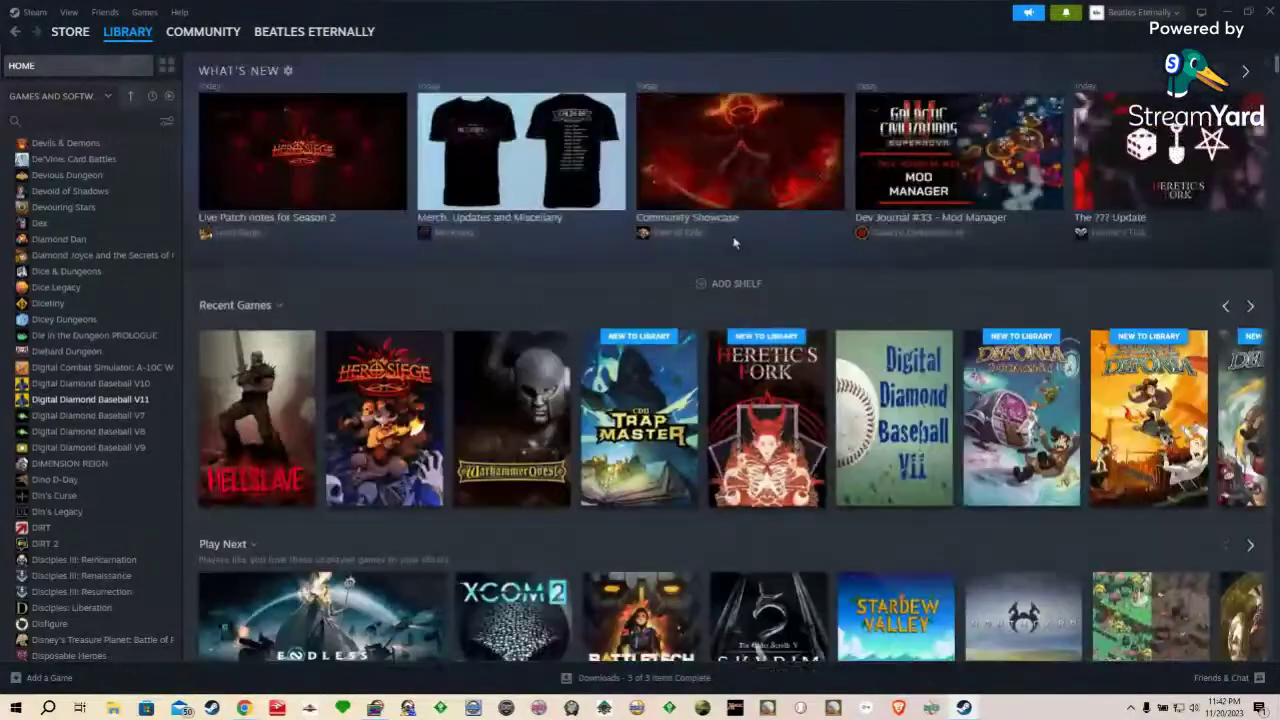
scroll(732, 241, down, 6)
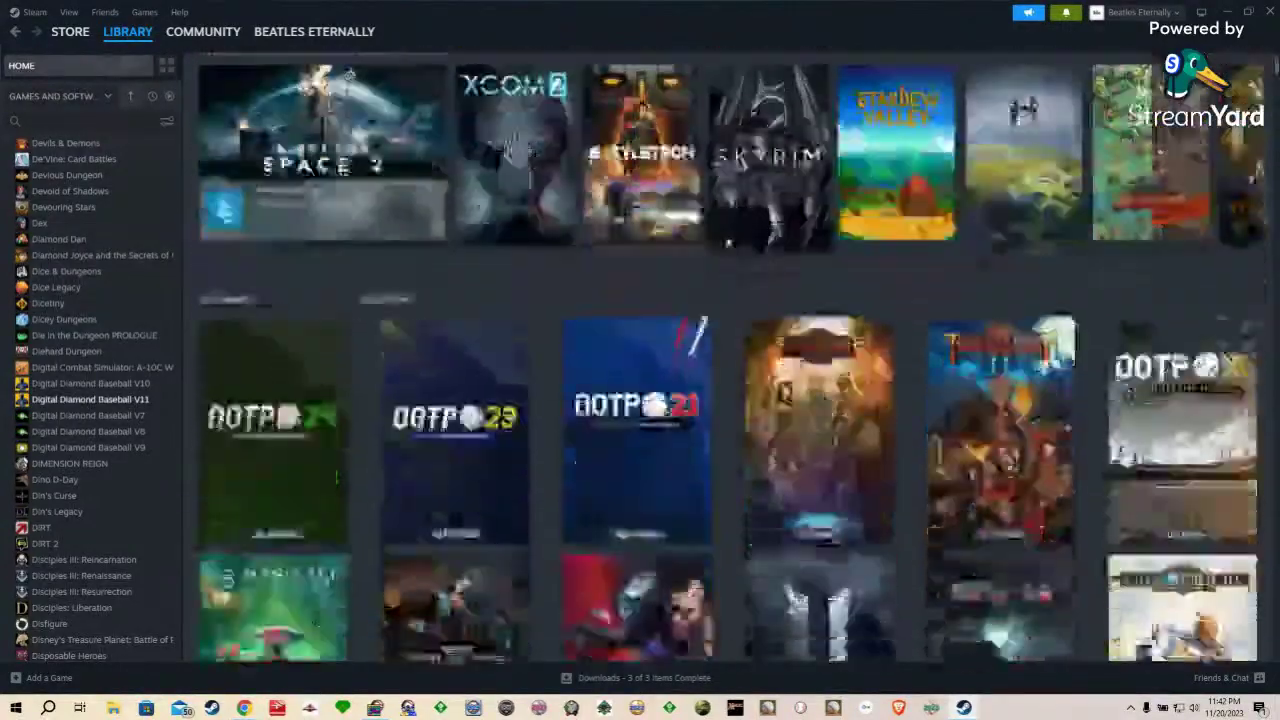
scroll(714, 240, up, 5)
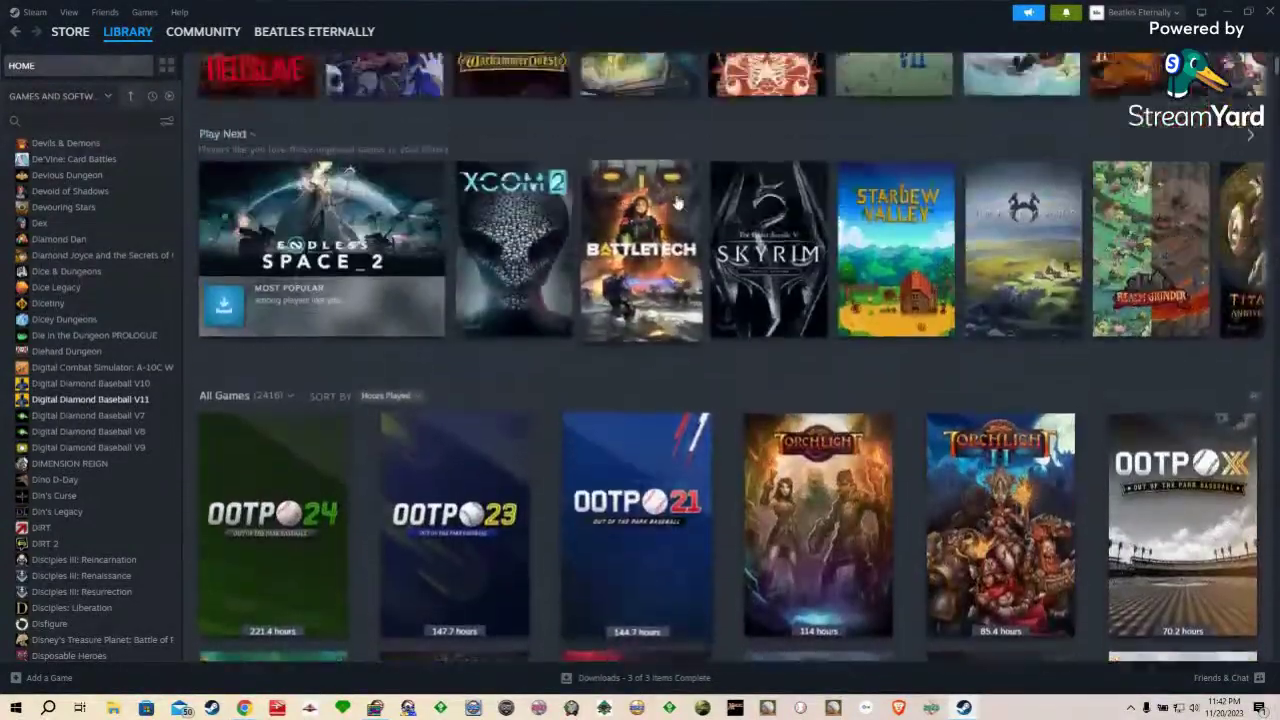
Step: View the remaining titles at the end of the Recent Games shelf, checking Shattered Heaven's play time
scroll(676, 190, up, 2)
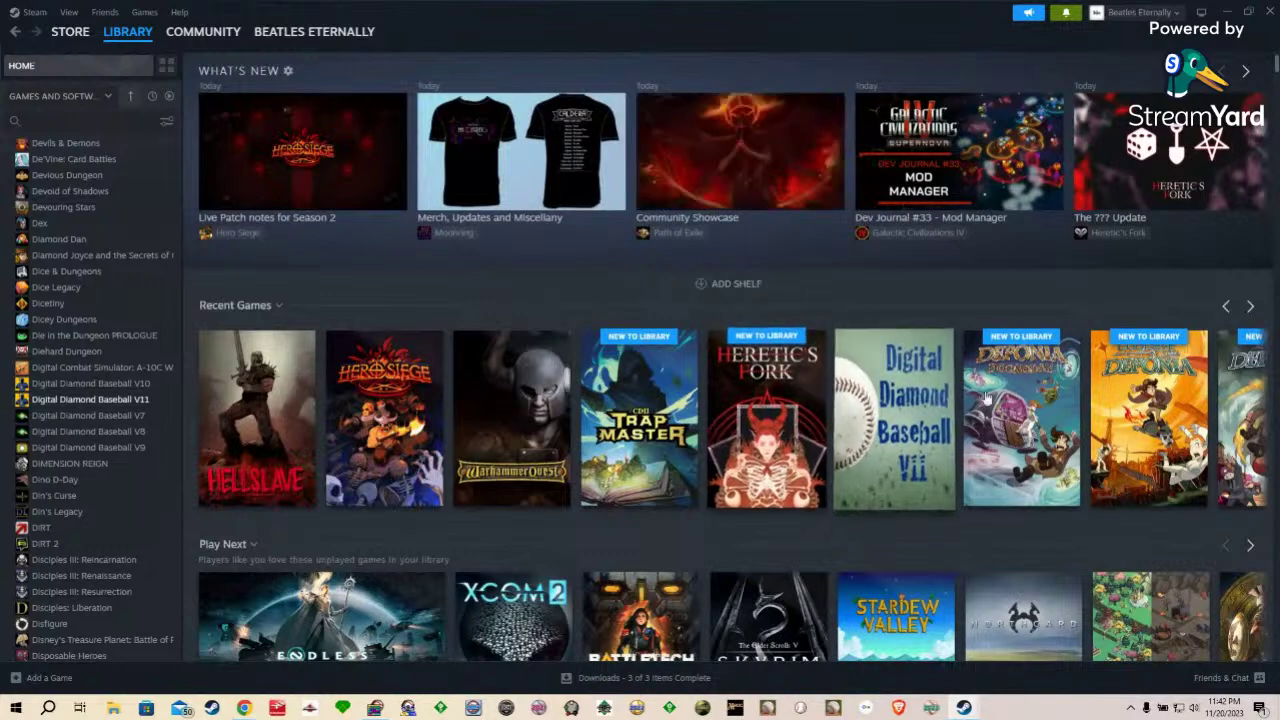
click(1250, 305)
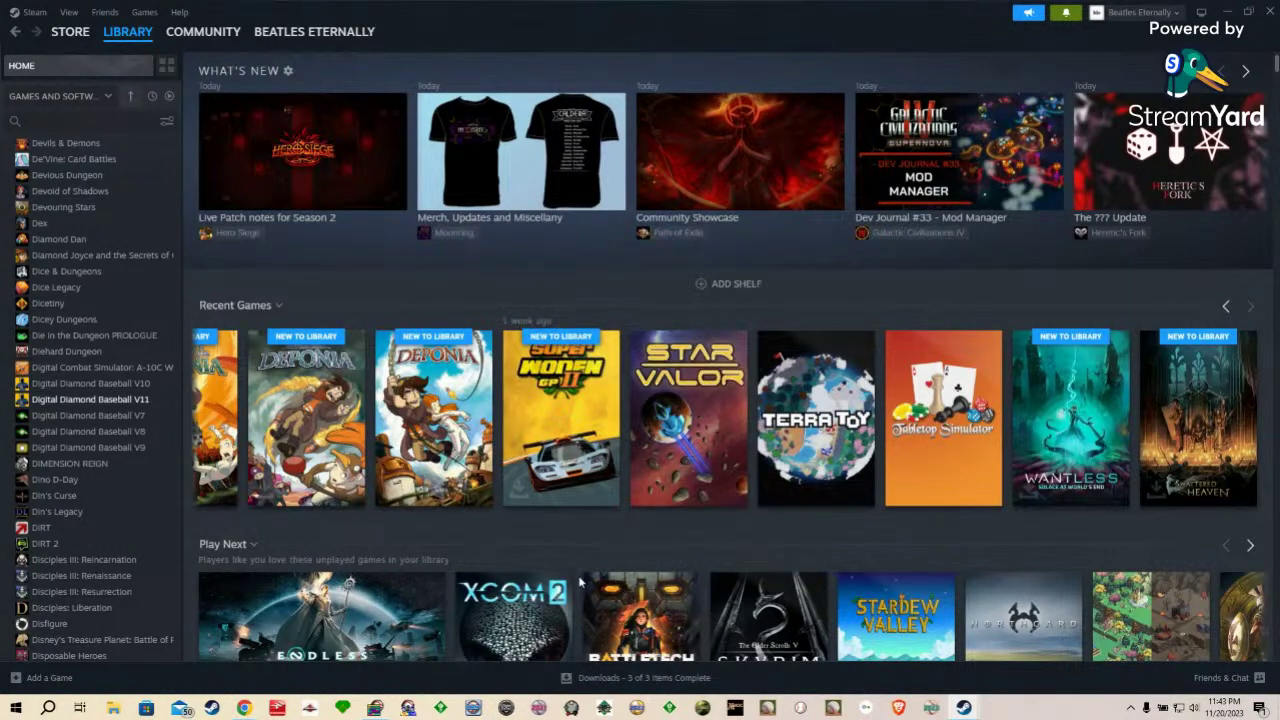
mouse_move(1066, 412)
mouse_move(1198, 425)
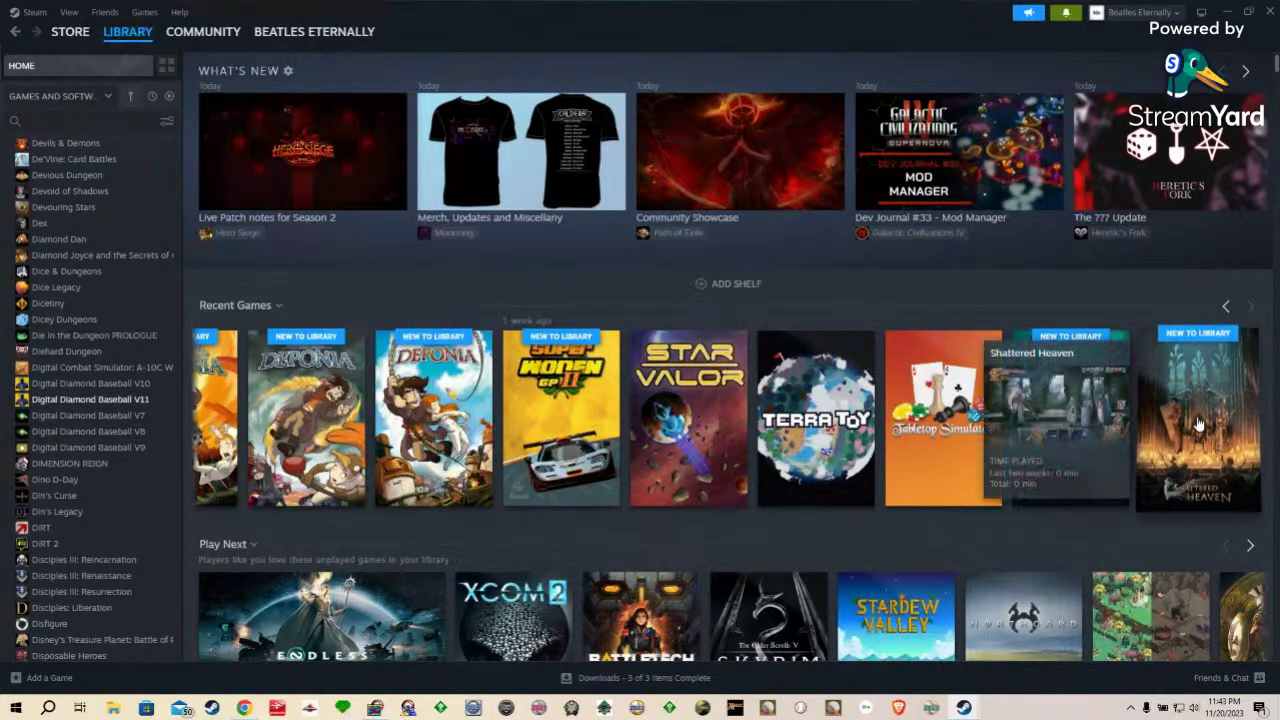
Step: Browse the most-played titles in the All Games collection, check Erannorth Chronicles' play time, and return to the start of the library home
scroll(1198, 425, down, 15)
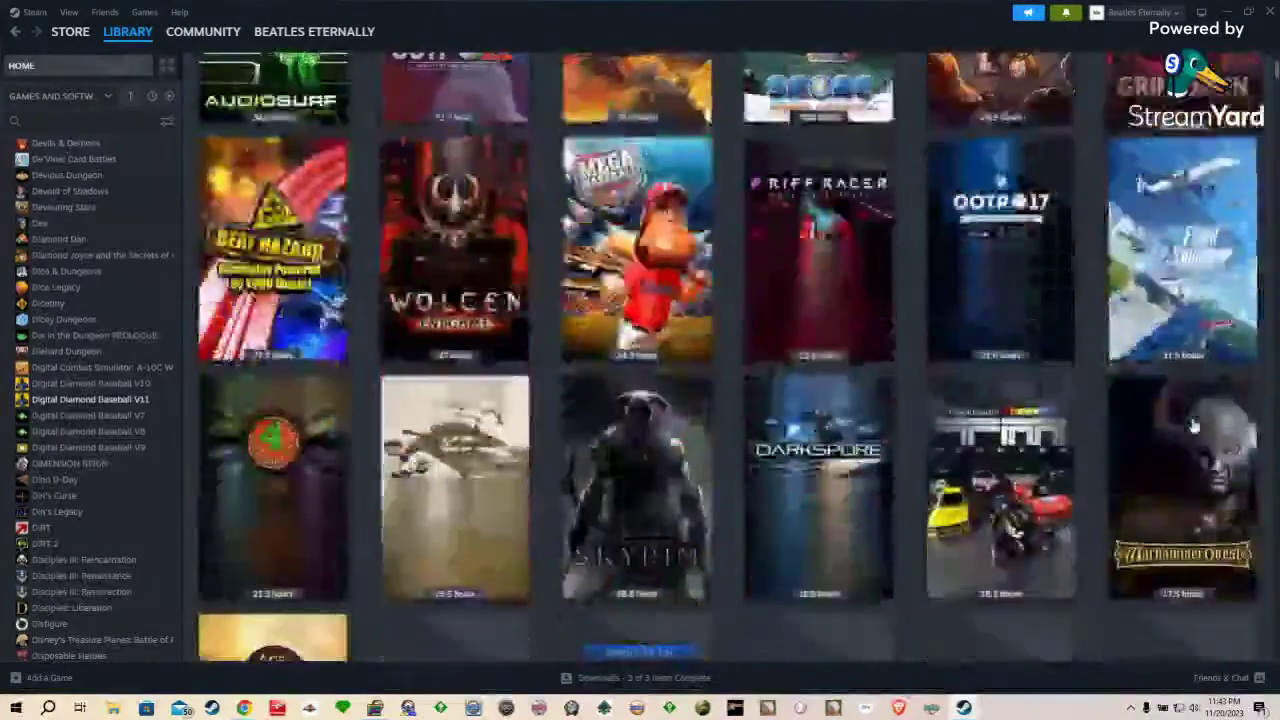
scroll(1190, 430, down, 6)
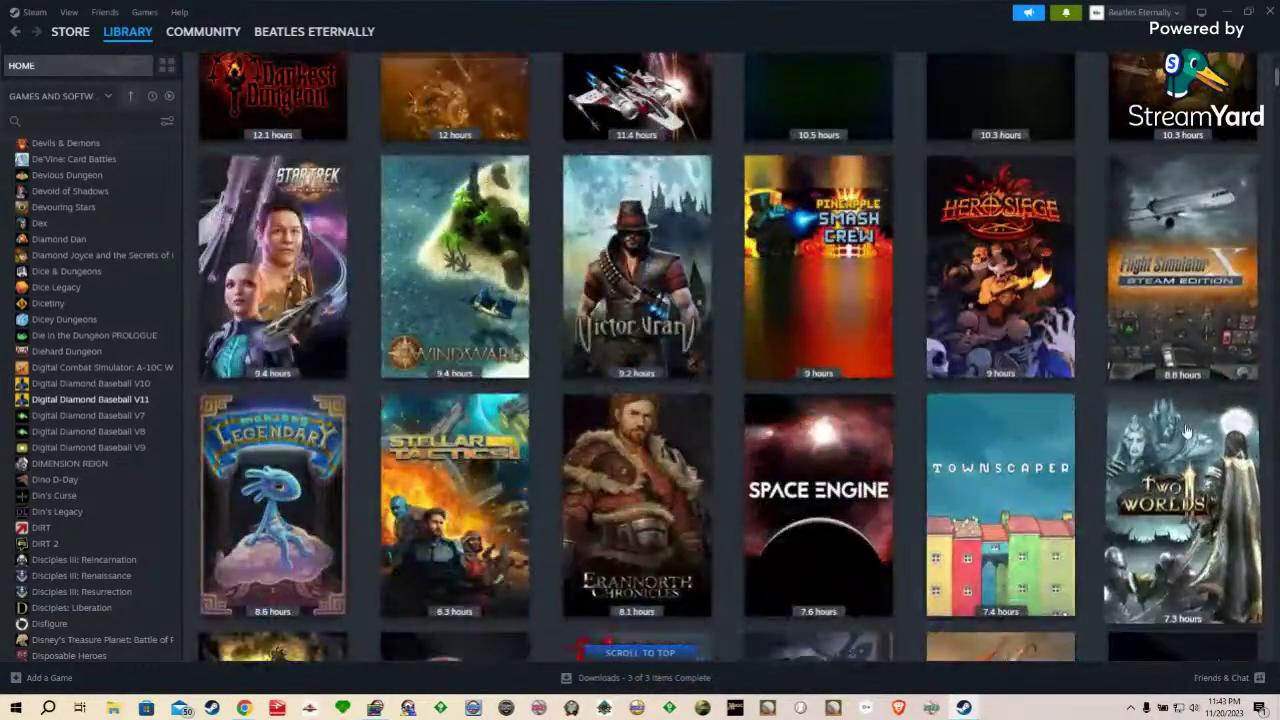
scroll(1183, 430, down, 3)
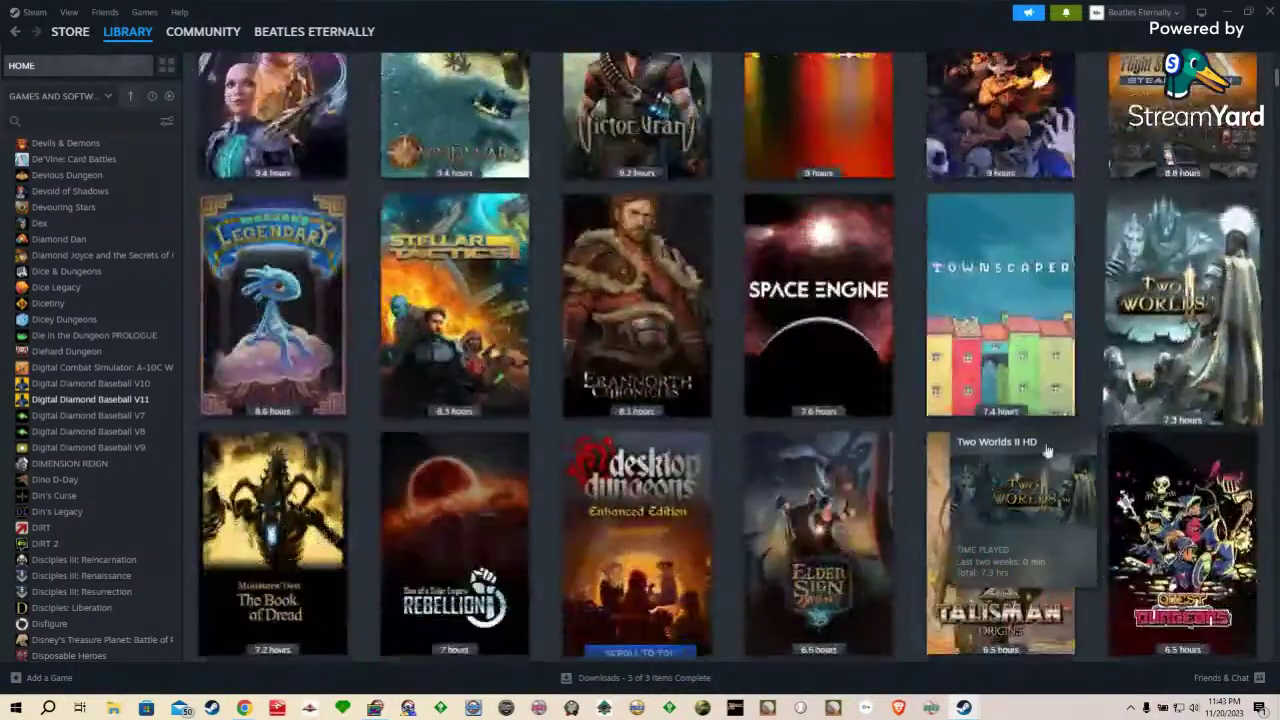
mouse_move(665, 337)
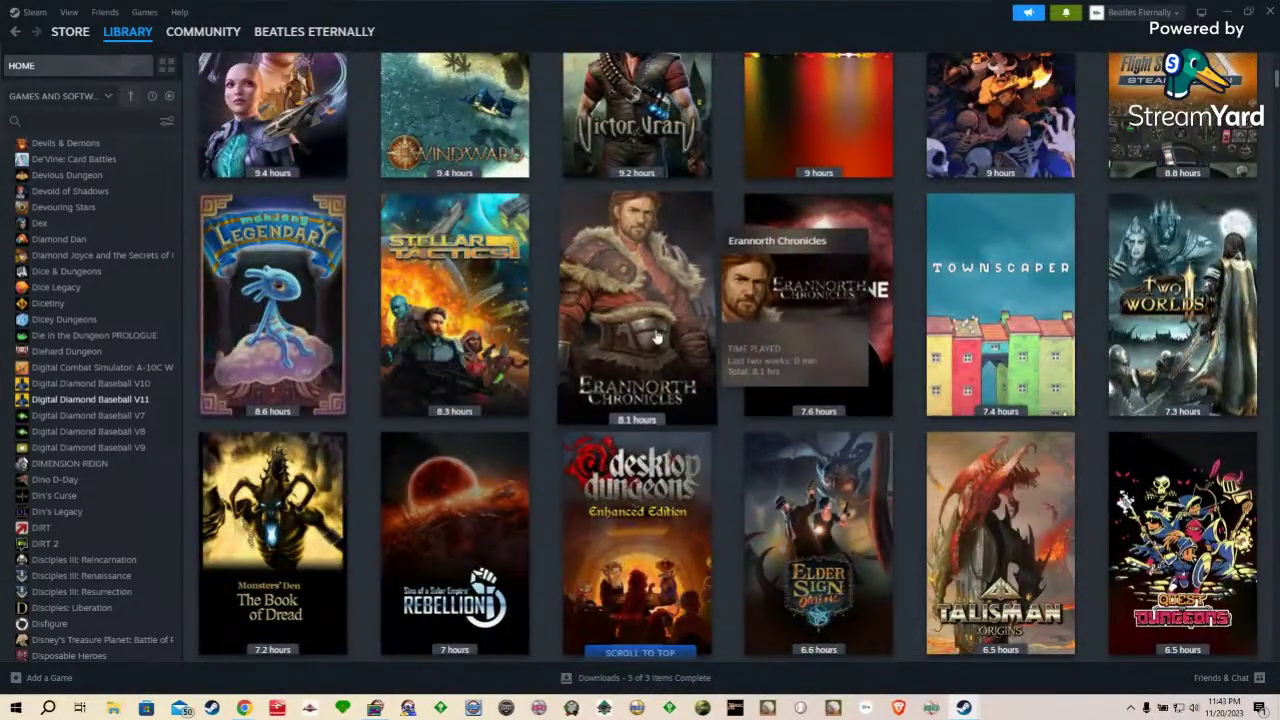
scroll(655, 338, down, 3)
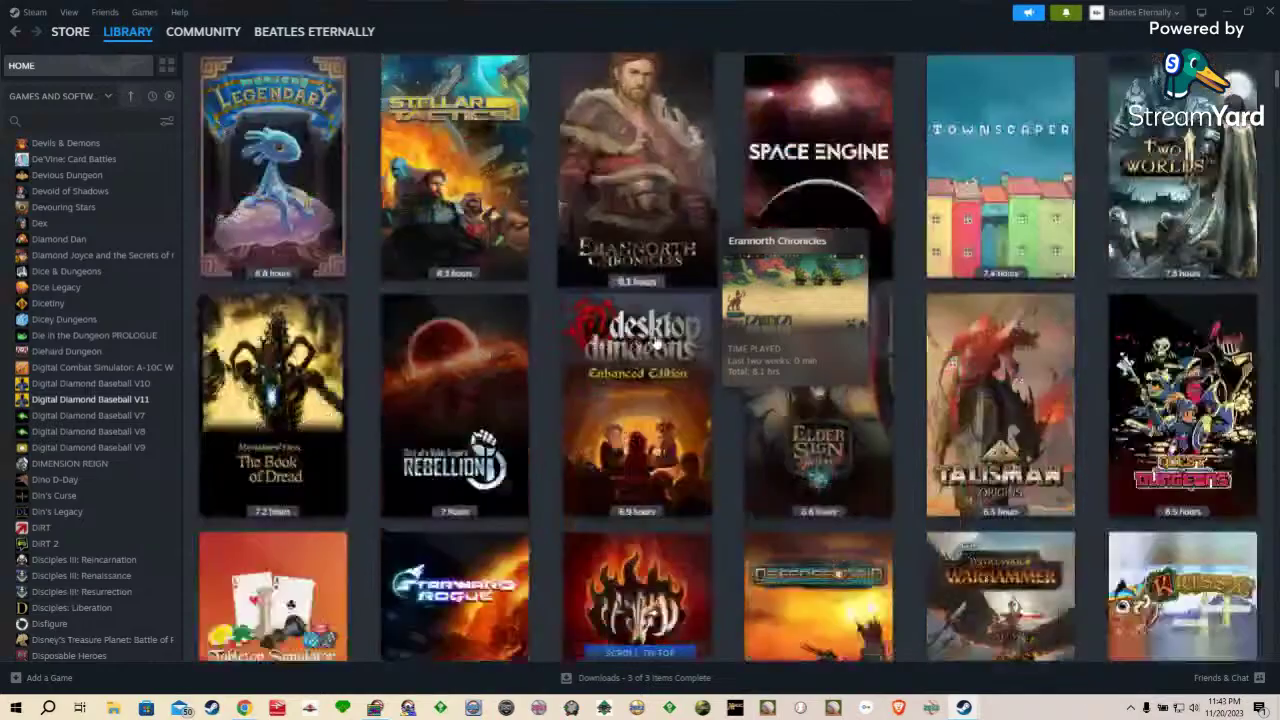
scroll(800, 400, up, 10)
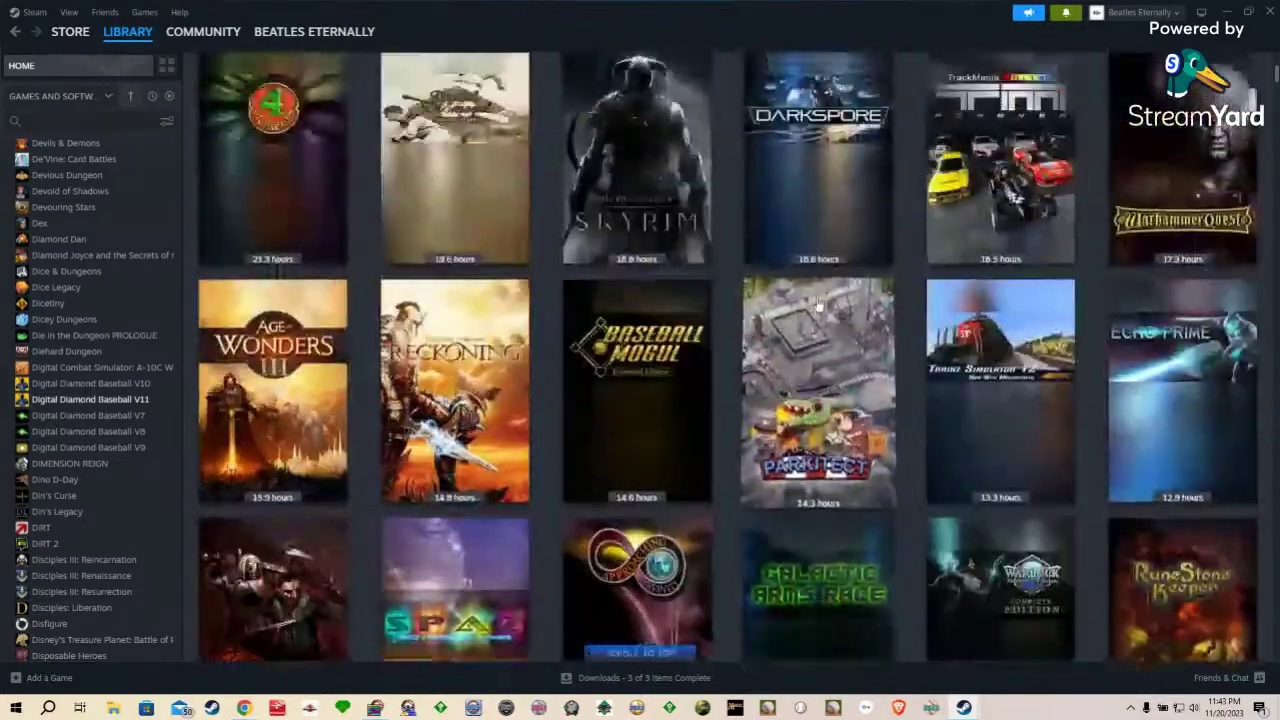
scroll(817, 305, up, 15)
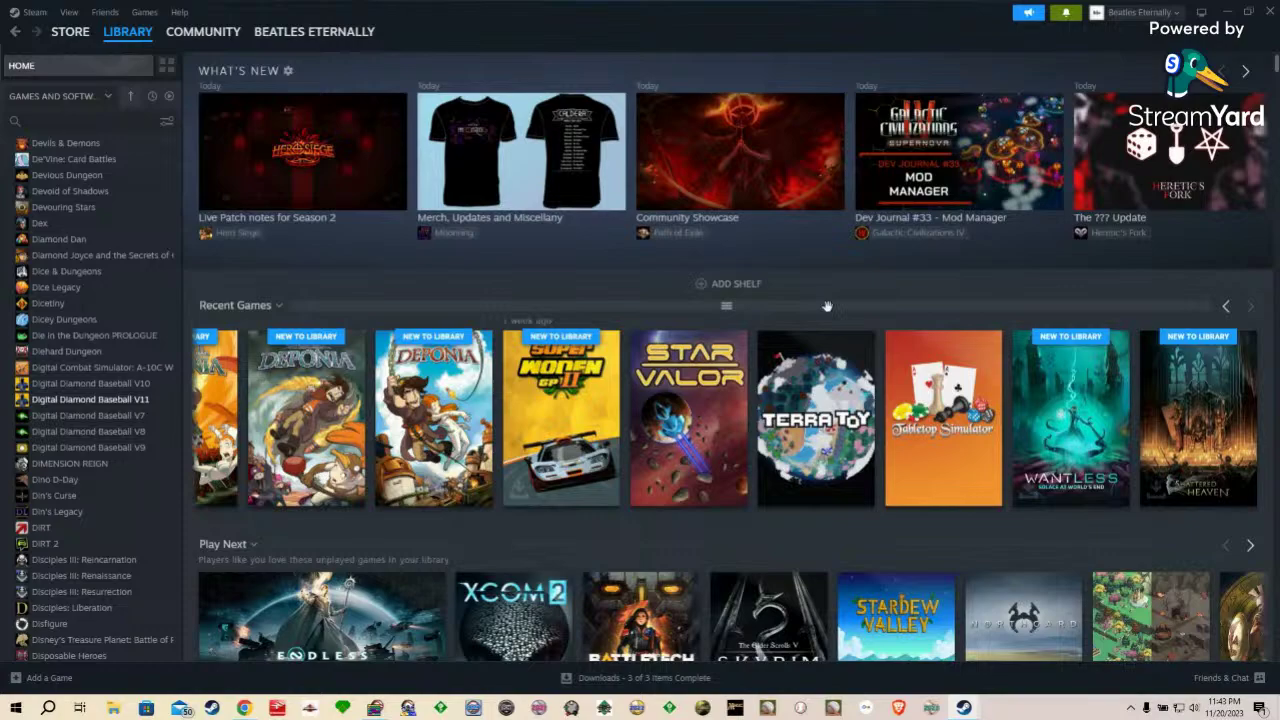
Step: Examine the All Games collection again in order of hours played, continuing down to the games with about 2.4 hours
scroll(827, 305, down, 5)
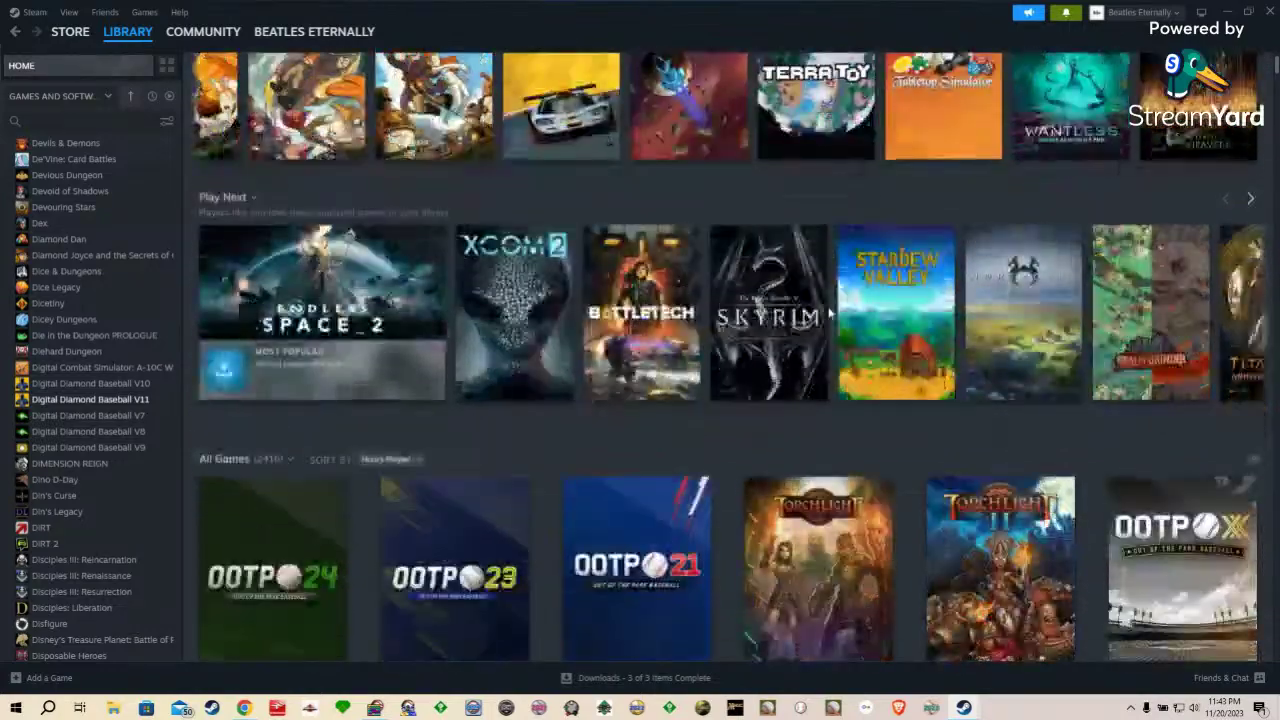
scroll(827, 315, down, 10)
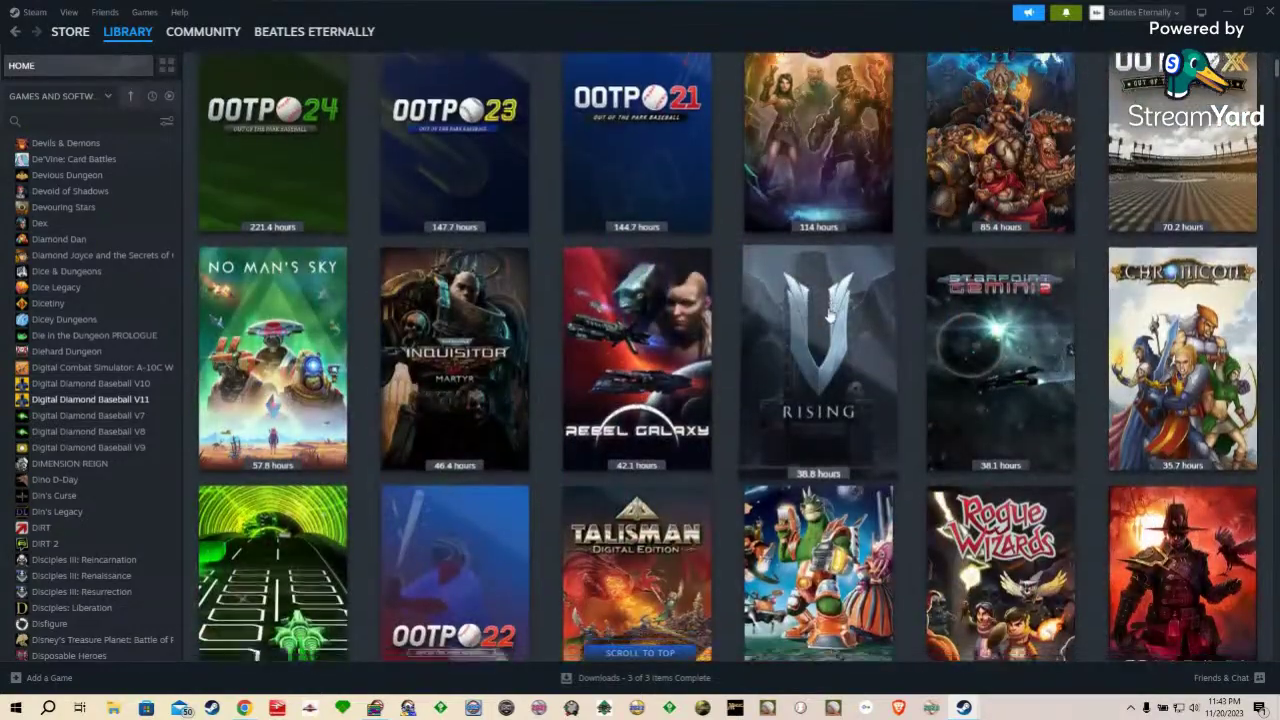
scroll(827, 318, down, 10)
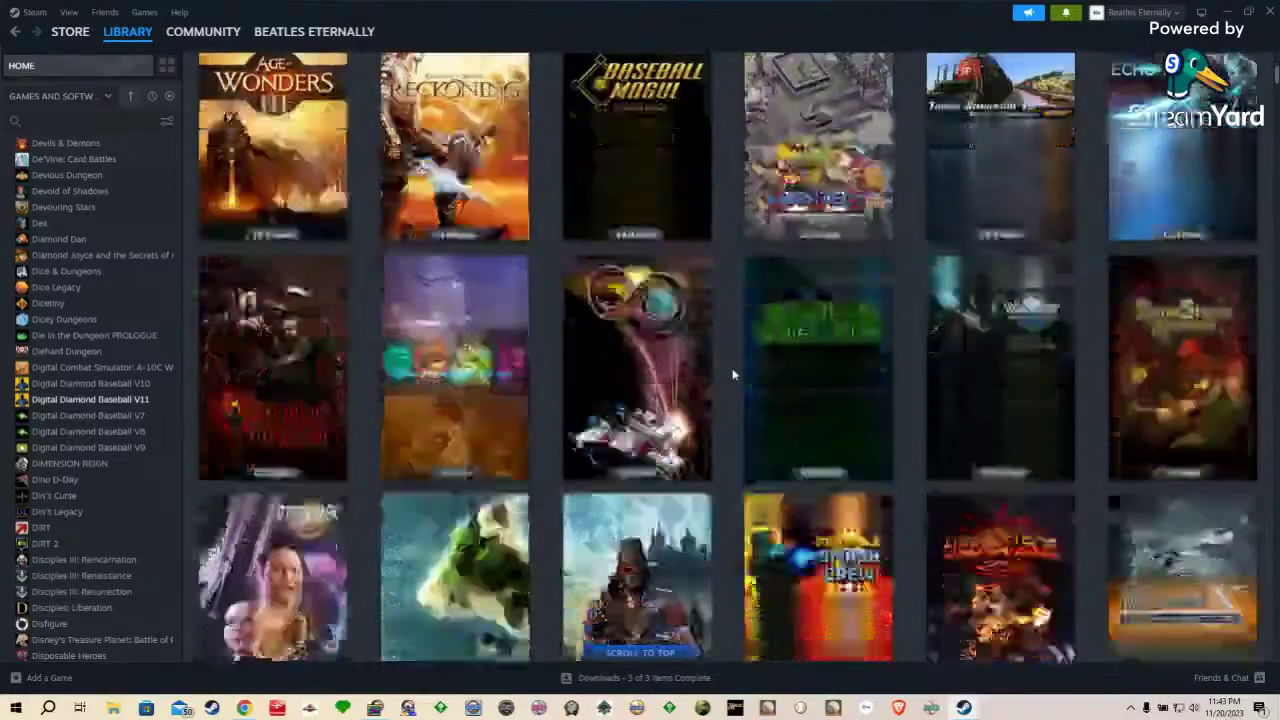
scroll(733, 374, down, 2)
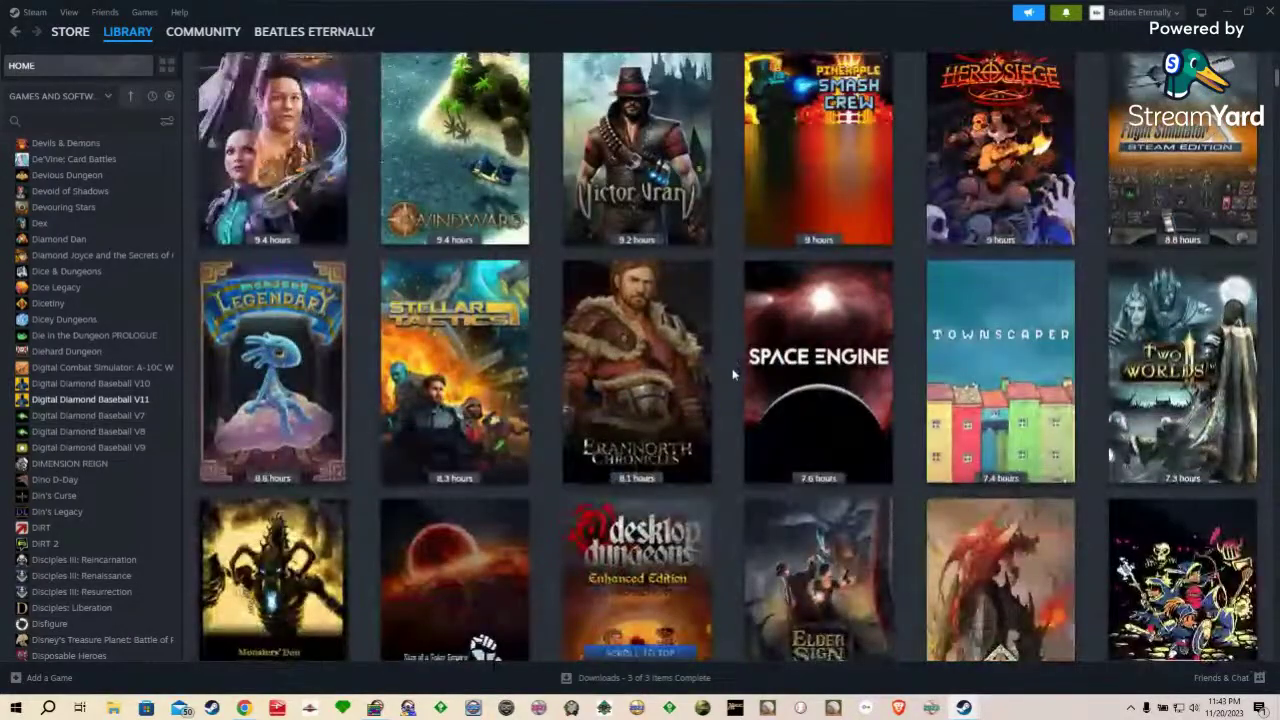
scroll(733, 374, down, 3)
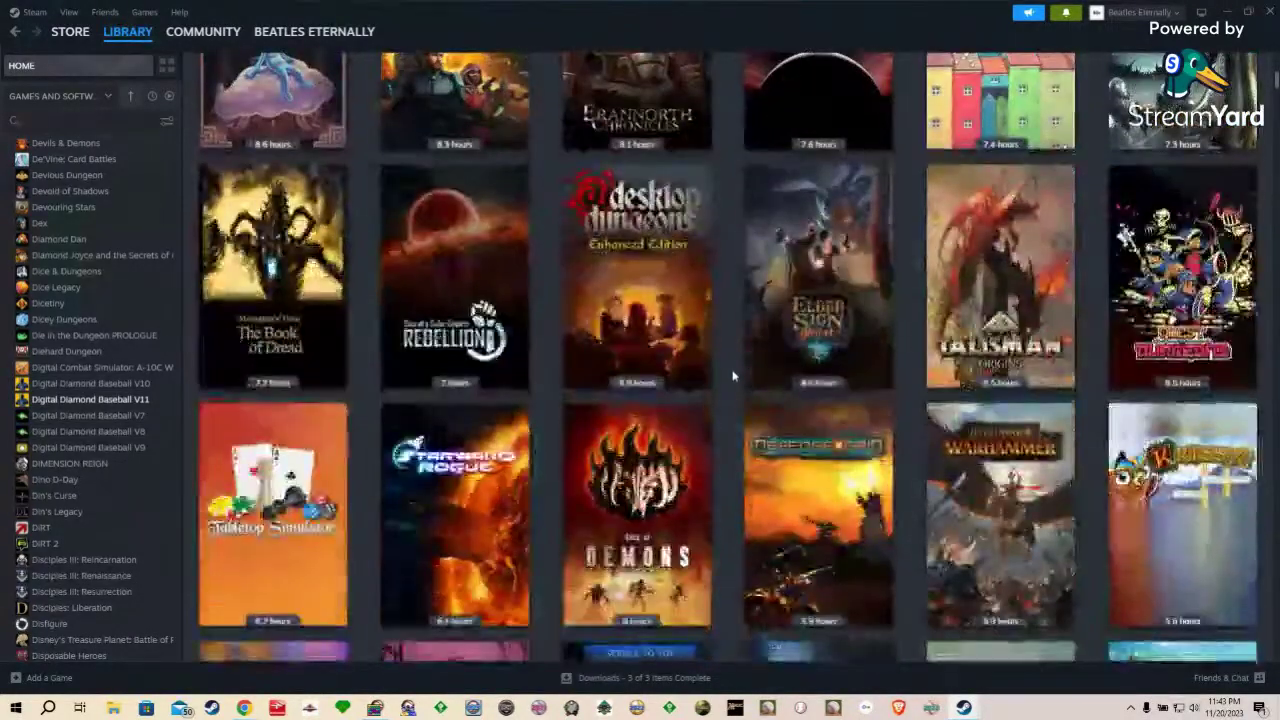
scroll(733, 375, down, 3)
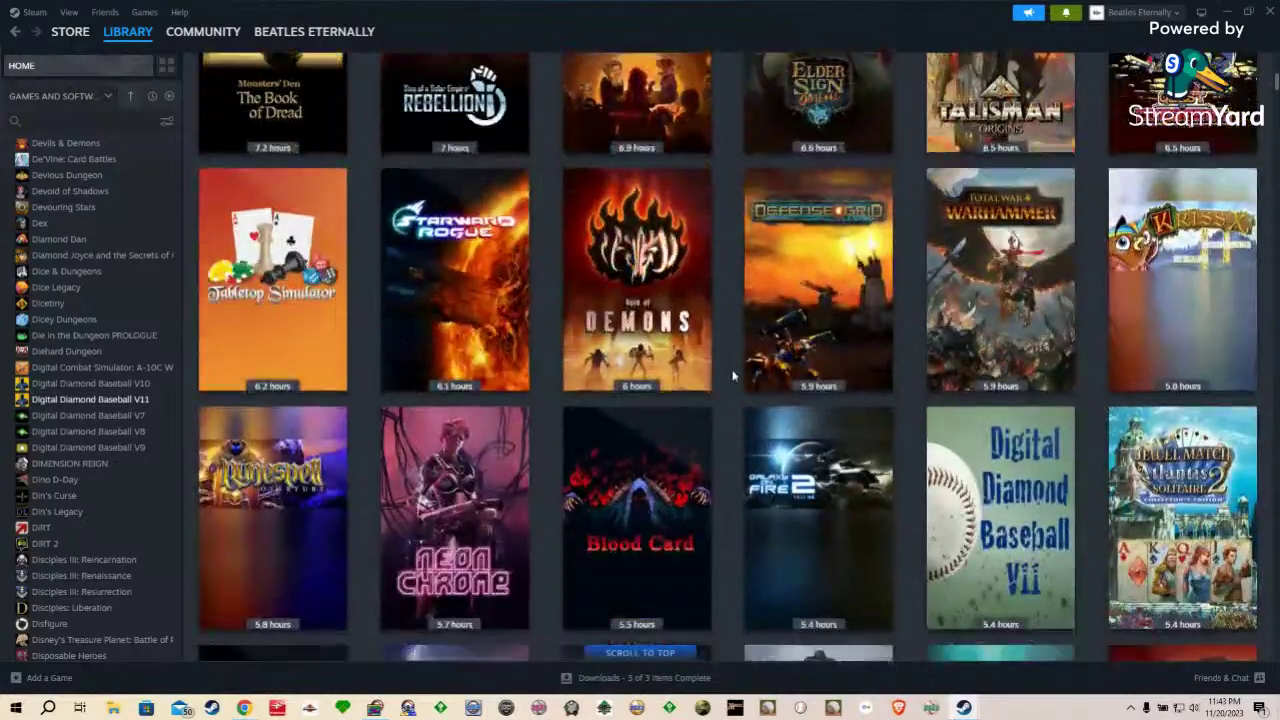
scroll(733, 376, down, 2)
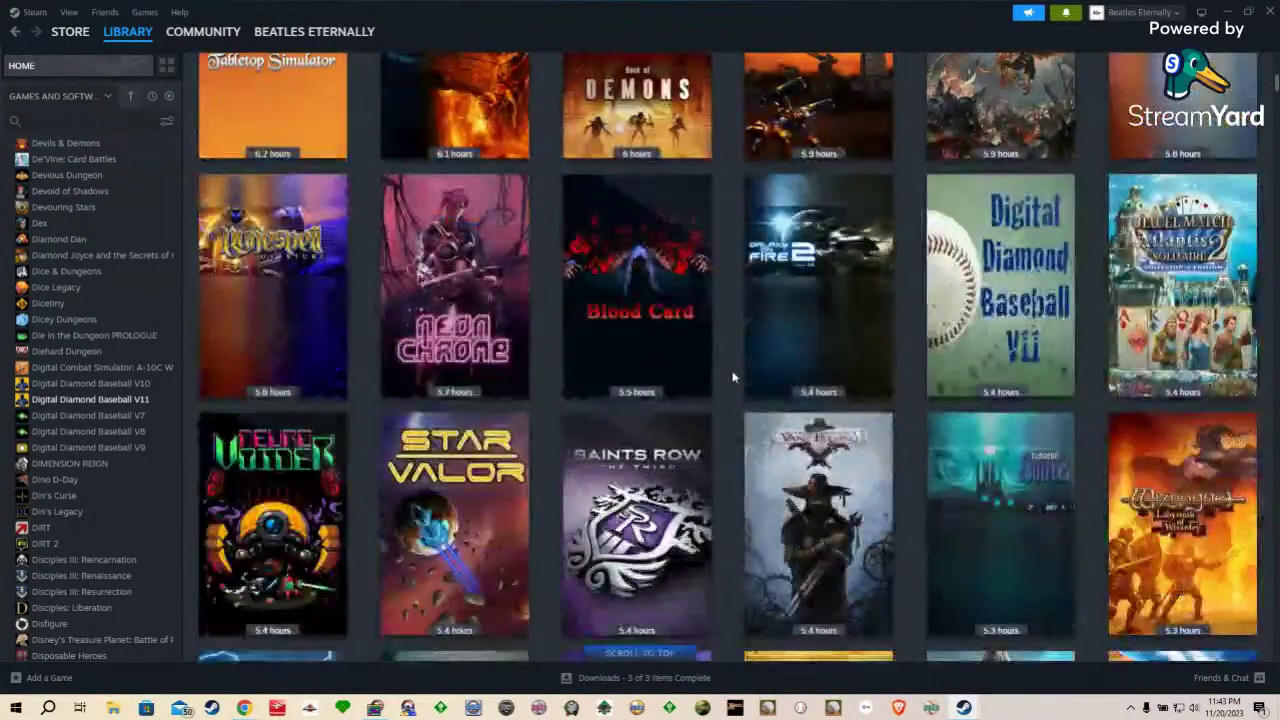
scroll(733, 377, down, 2)
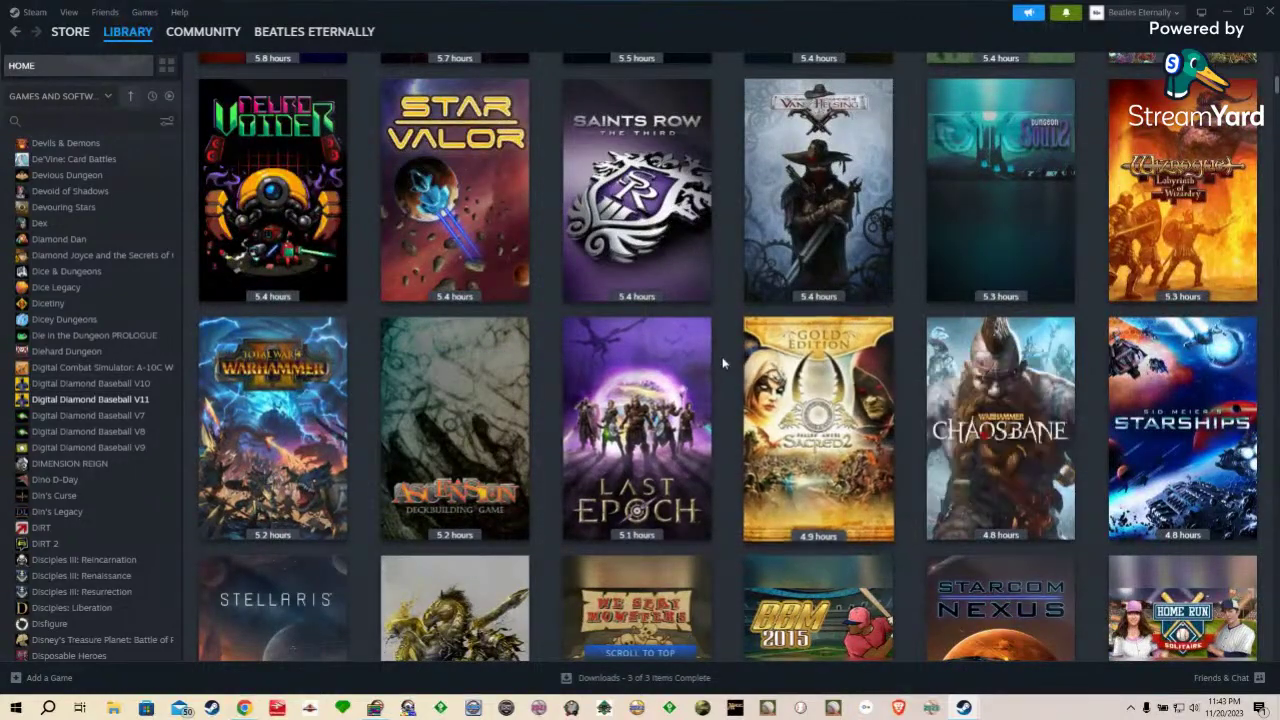
scroll(730, 367, down, 5)
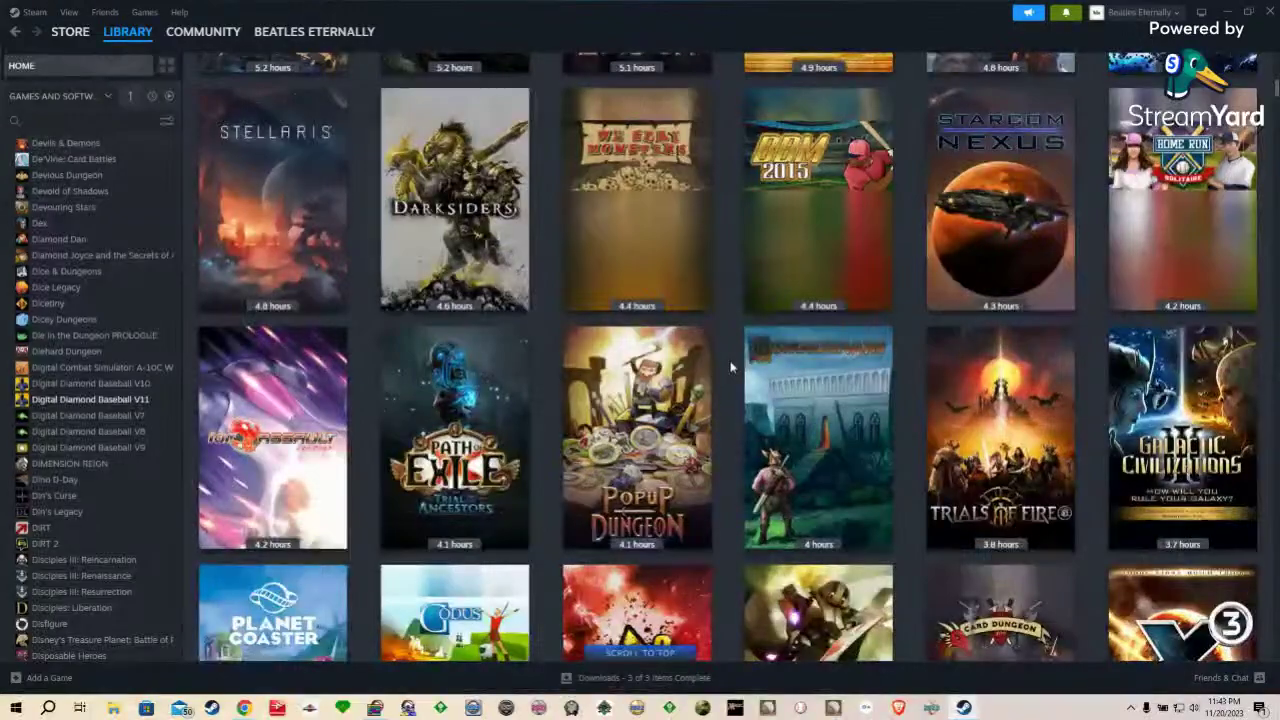
scroll(730, 367, down, 3)
scroll(730, 368, down, 10)
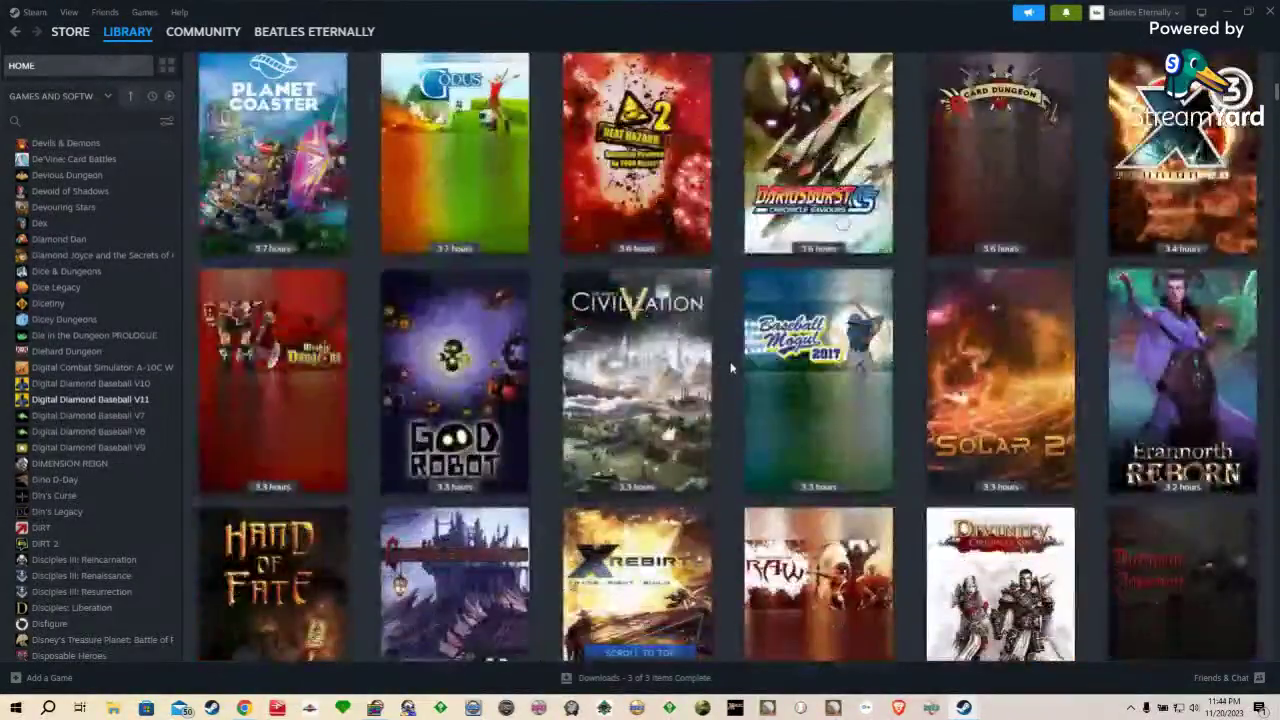
scroll(730, 368, down, 10)
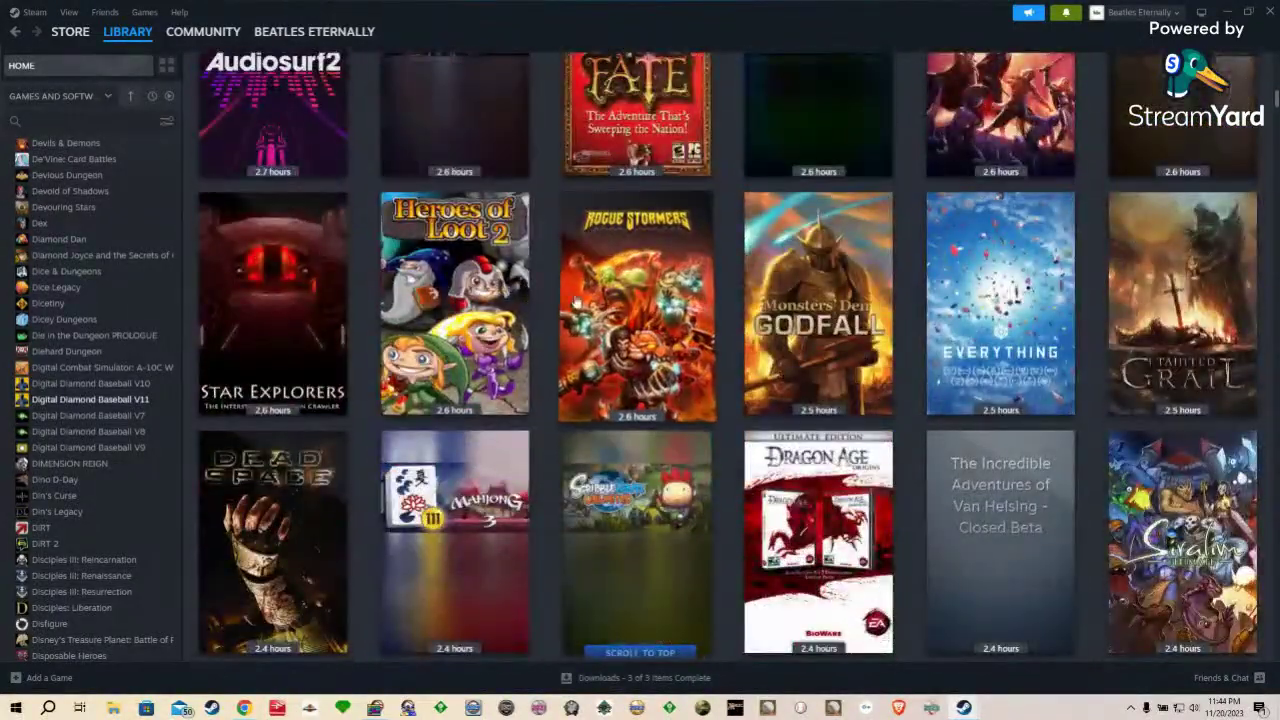
Step: Search the library by name for "valiant" and open the Valiant Hearts: The Great War game page
click(80, 121)
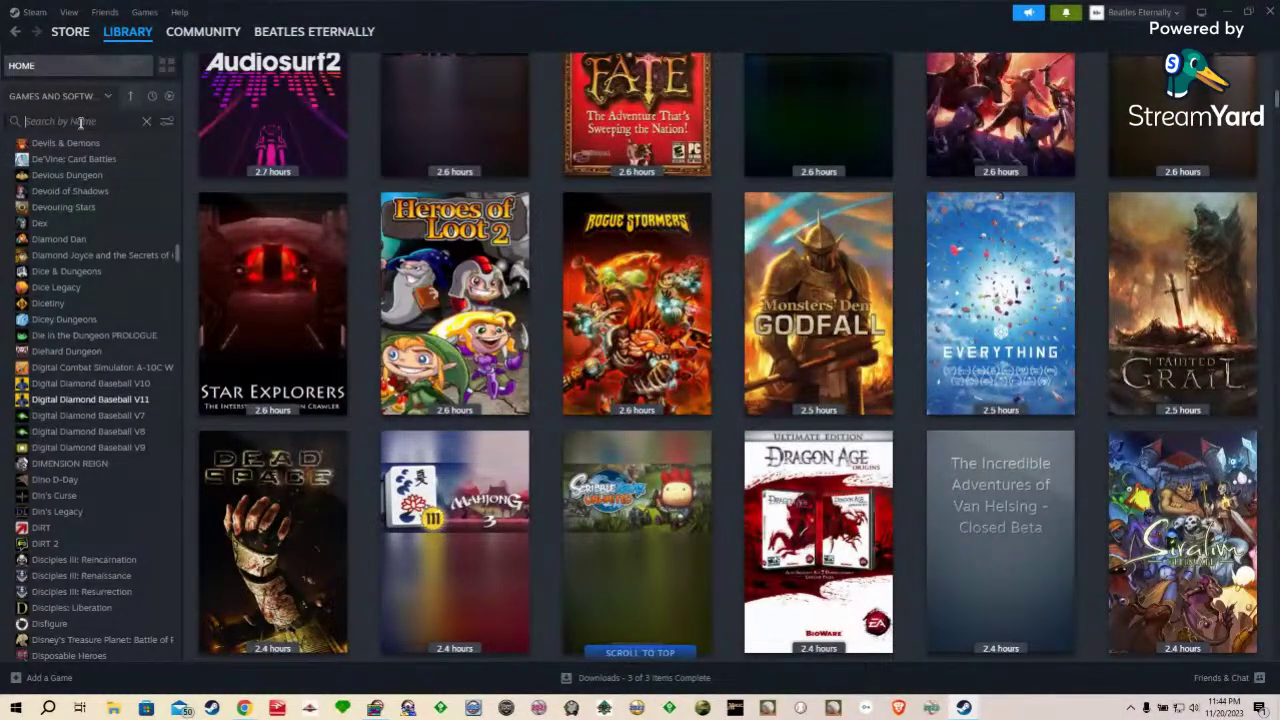
text(valloa)
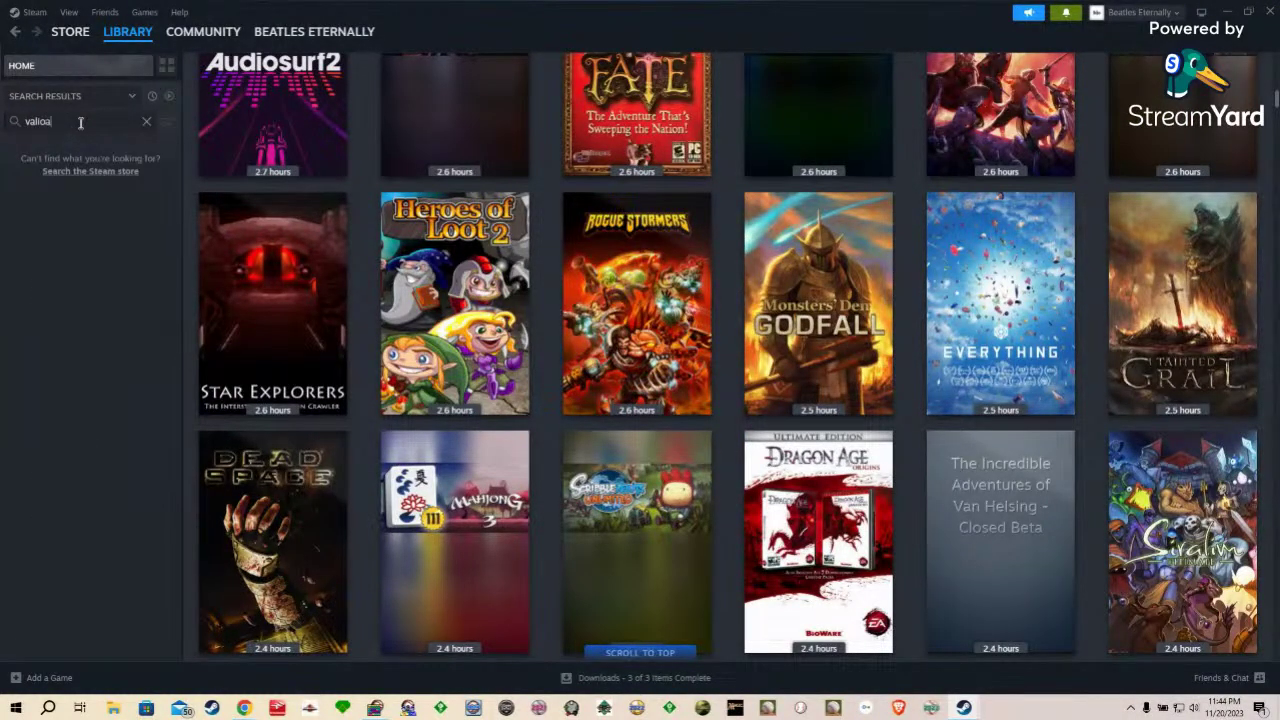
key(BackSpace)
key(BackSpace)
key(BackSpace)
key(BackSpace)
key(BackSpace)
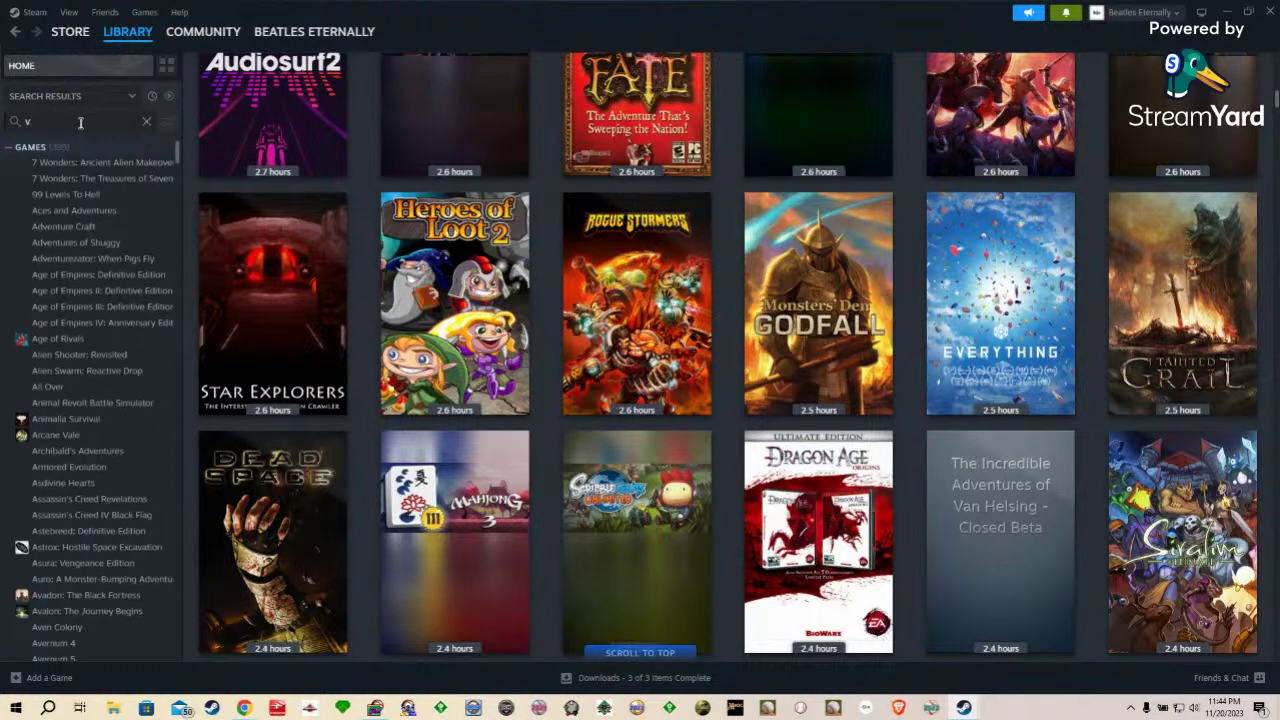
key(BackSpace)
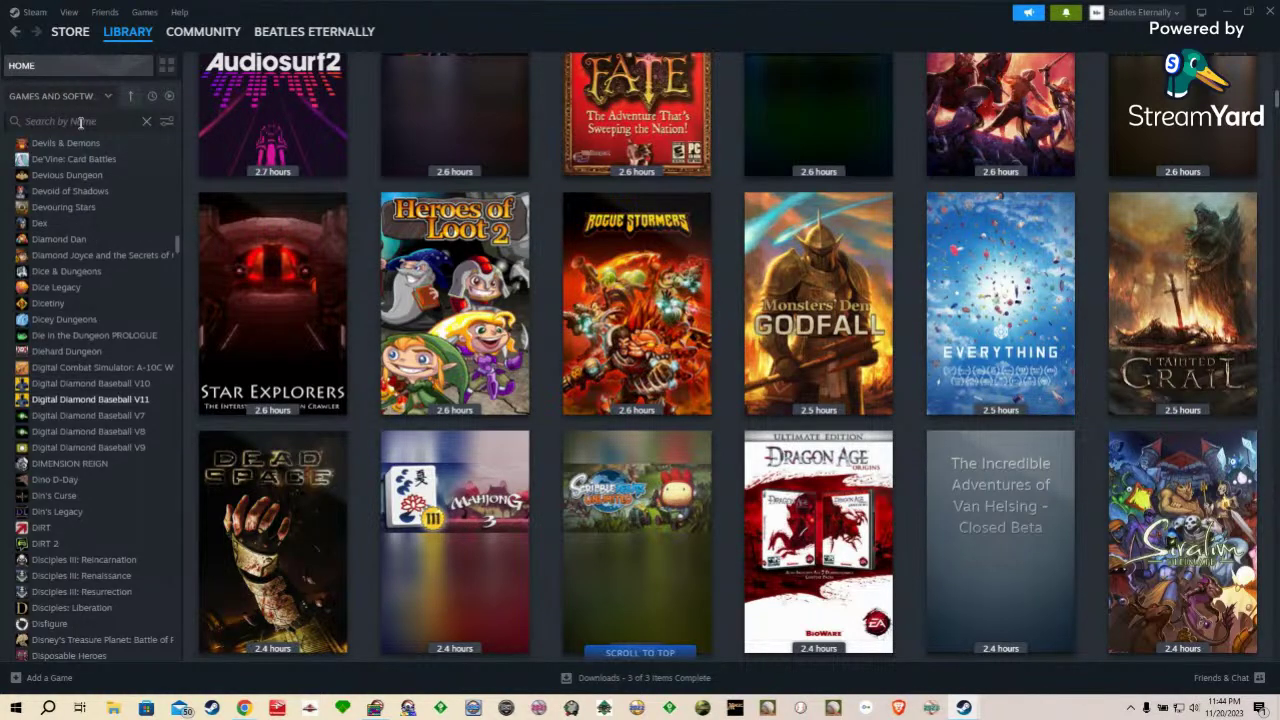
text(valian)
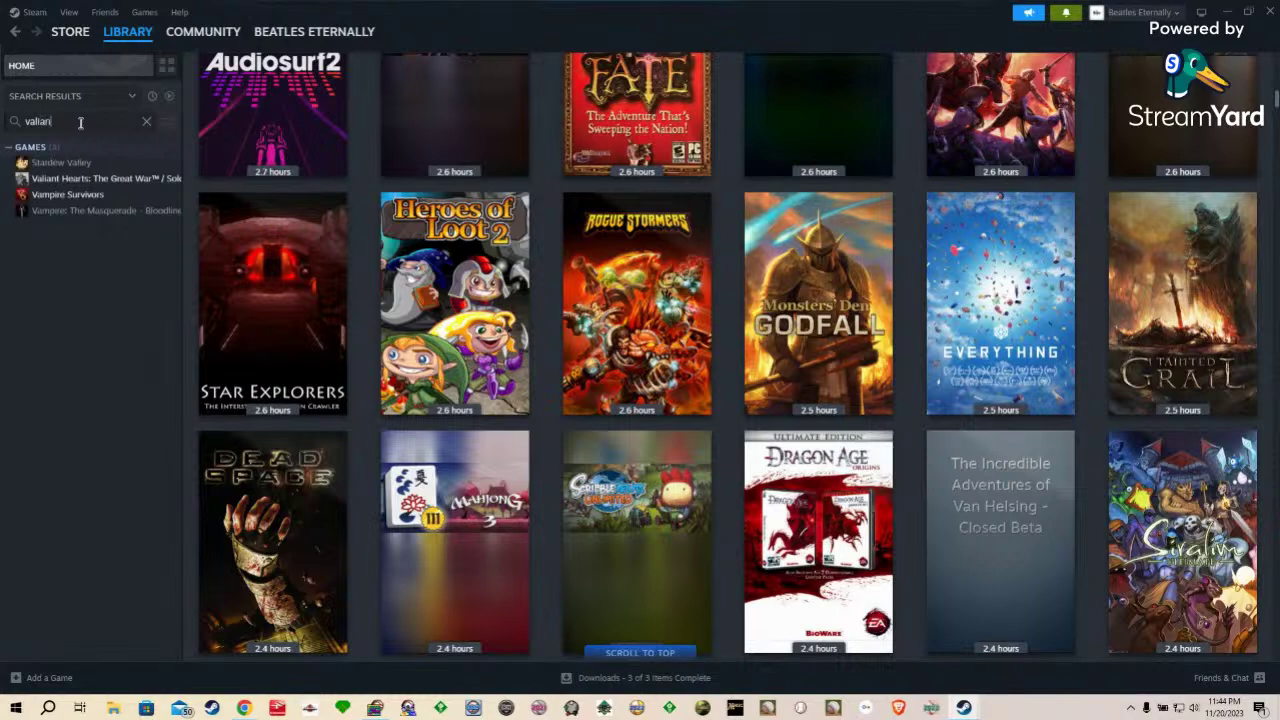
text(t)
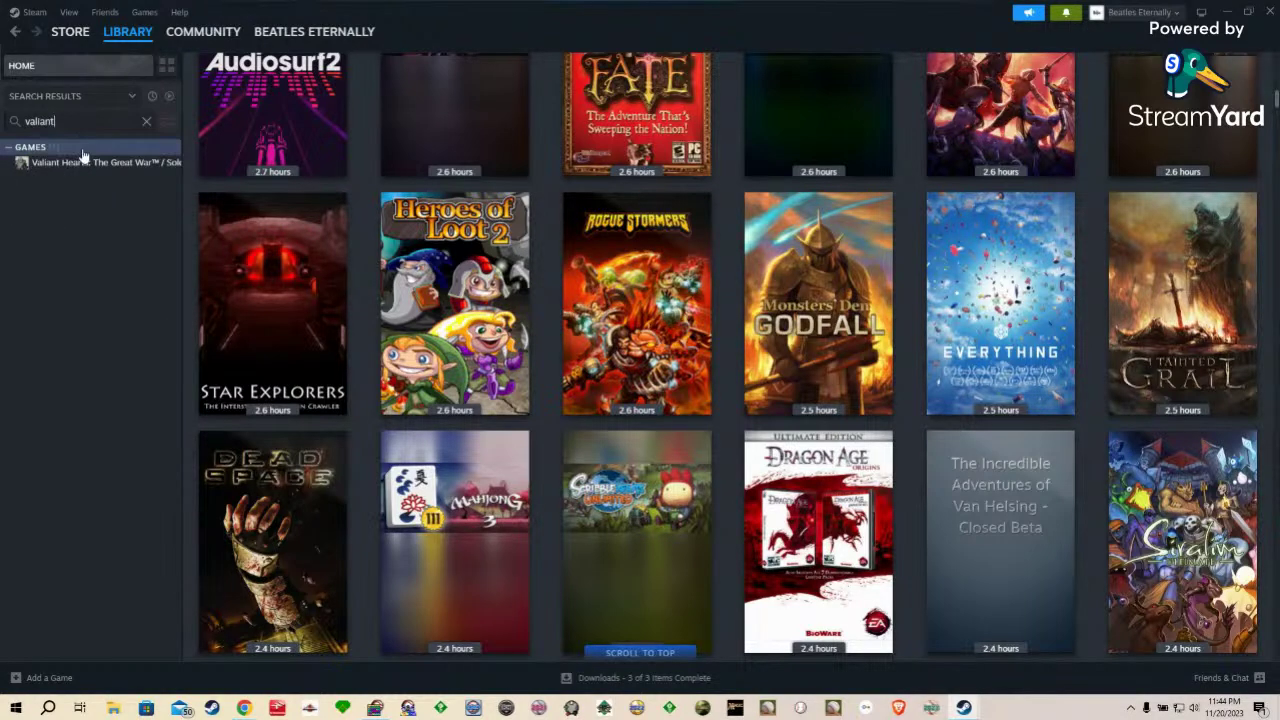
click(97, 166)
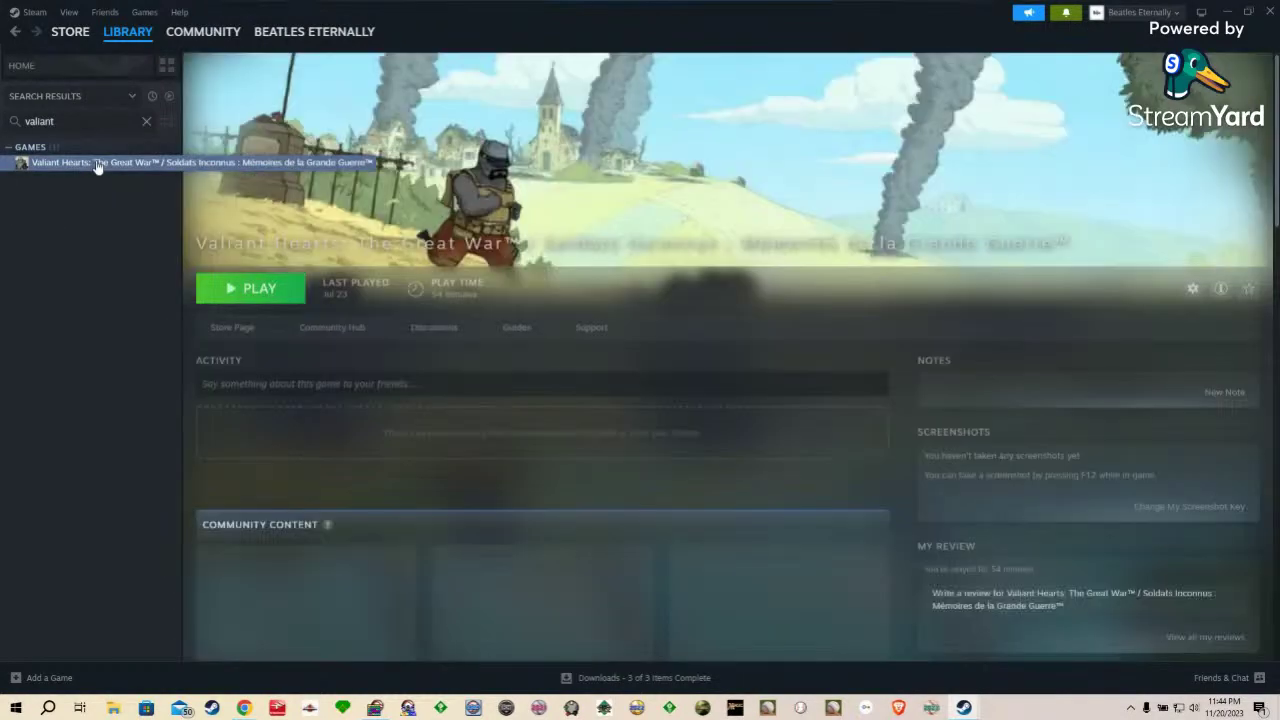
Step: Go to the Valiant Hearts store page and play its trailer in full screen
click(232, 331)
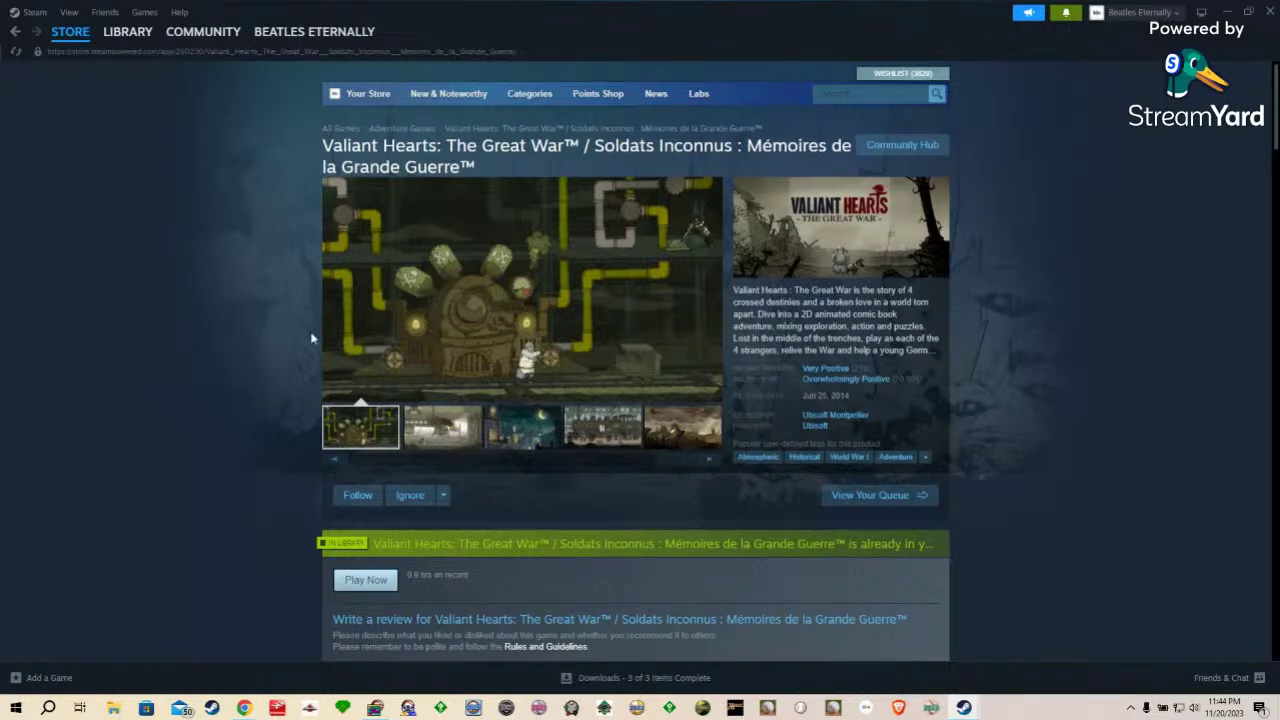
drag(660, 470, 283, 471)
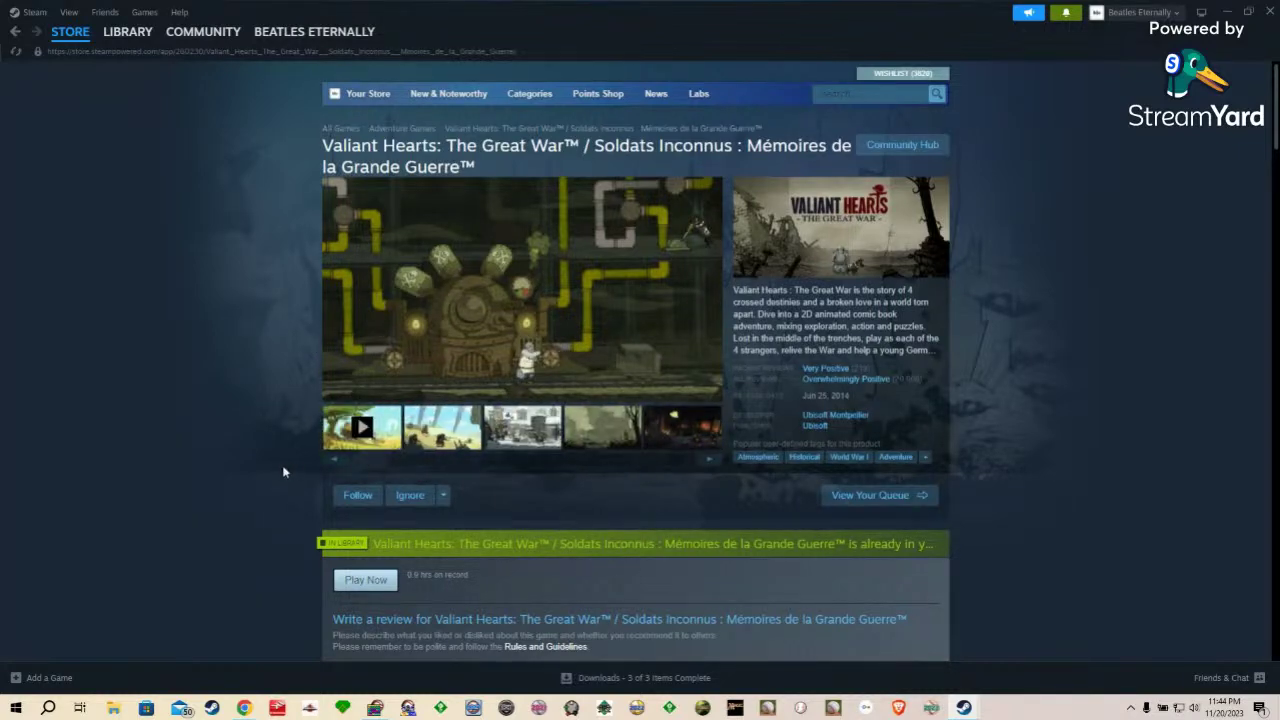
click(361, 437)
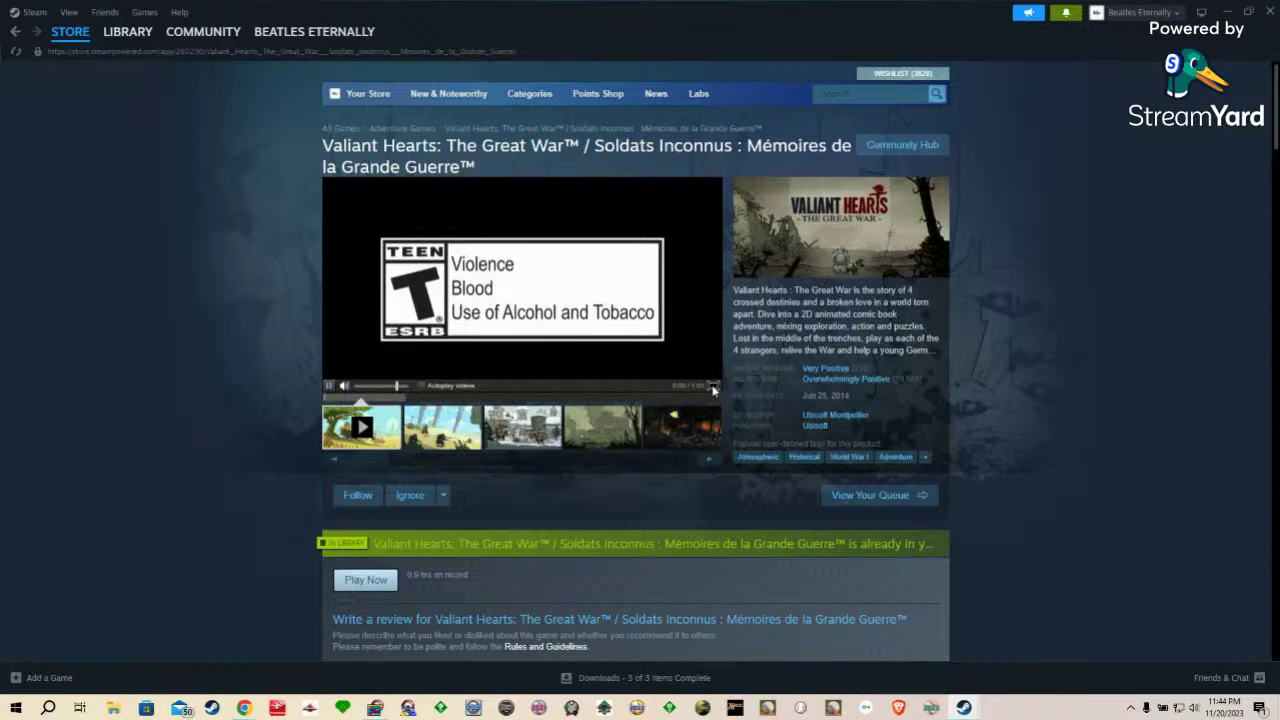
click(713, 387)
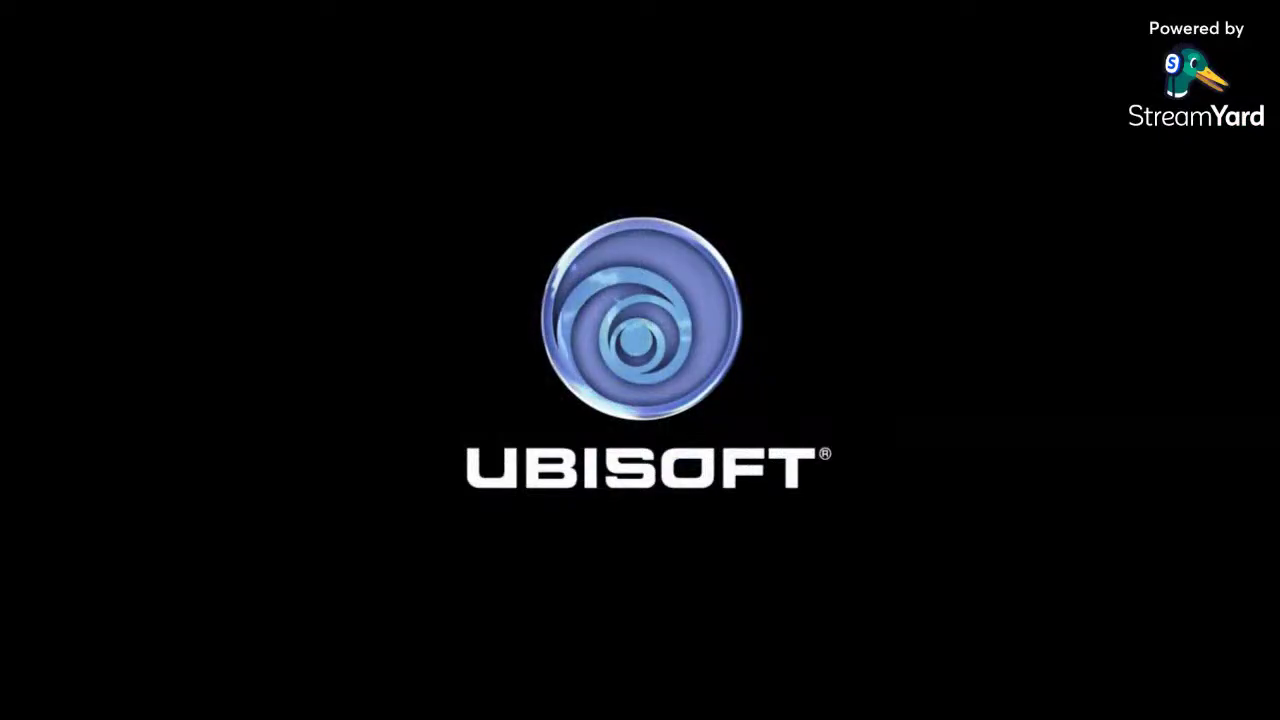
Step: Raise the system volume to 72 while the trailer plays
key(XF86AudioRaiseVolume)
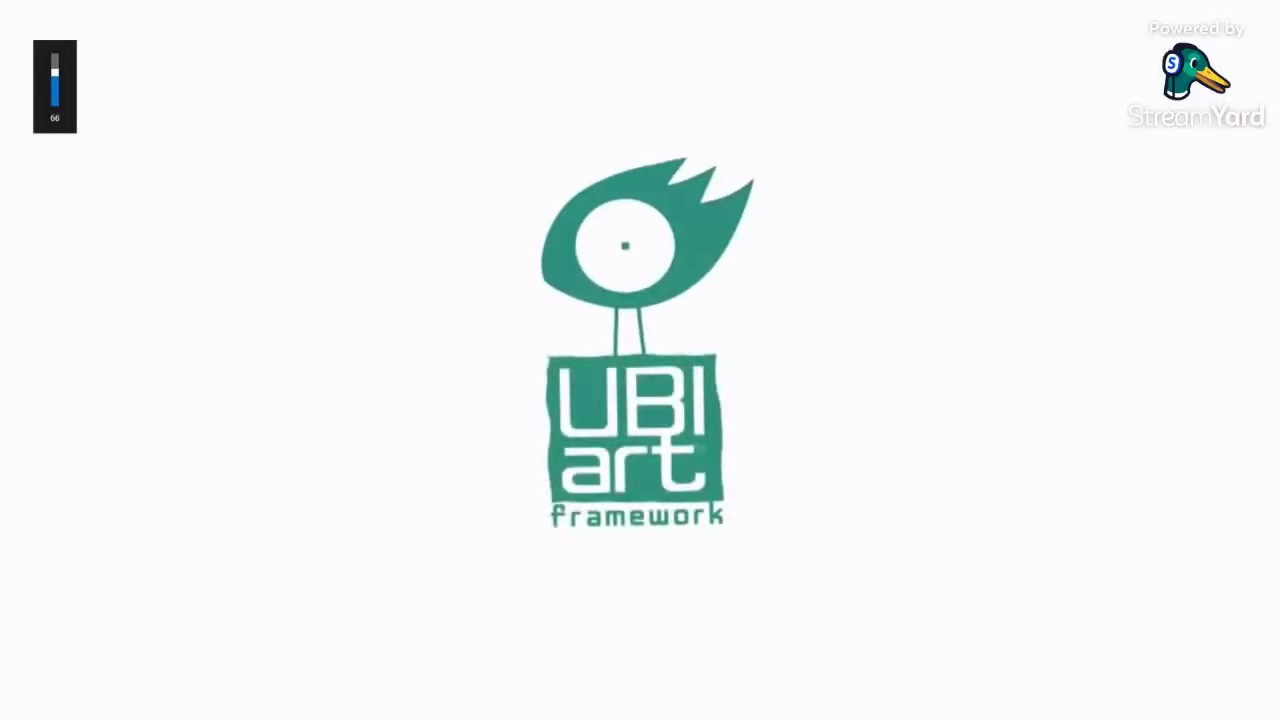
key(XF86AudioRaiseVolume)
key(XF86AudioRaiseVolume)
key(XF86AudioRaiseVolume)
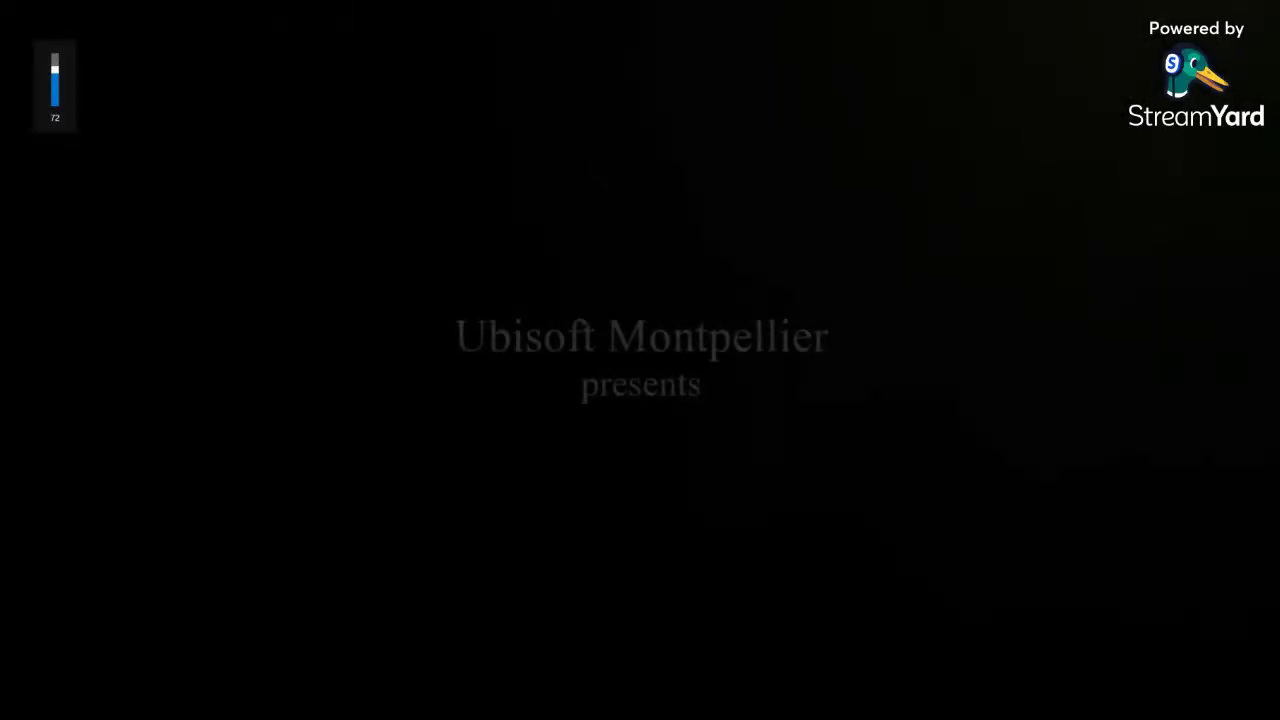